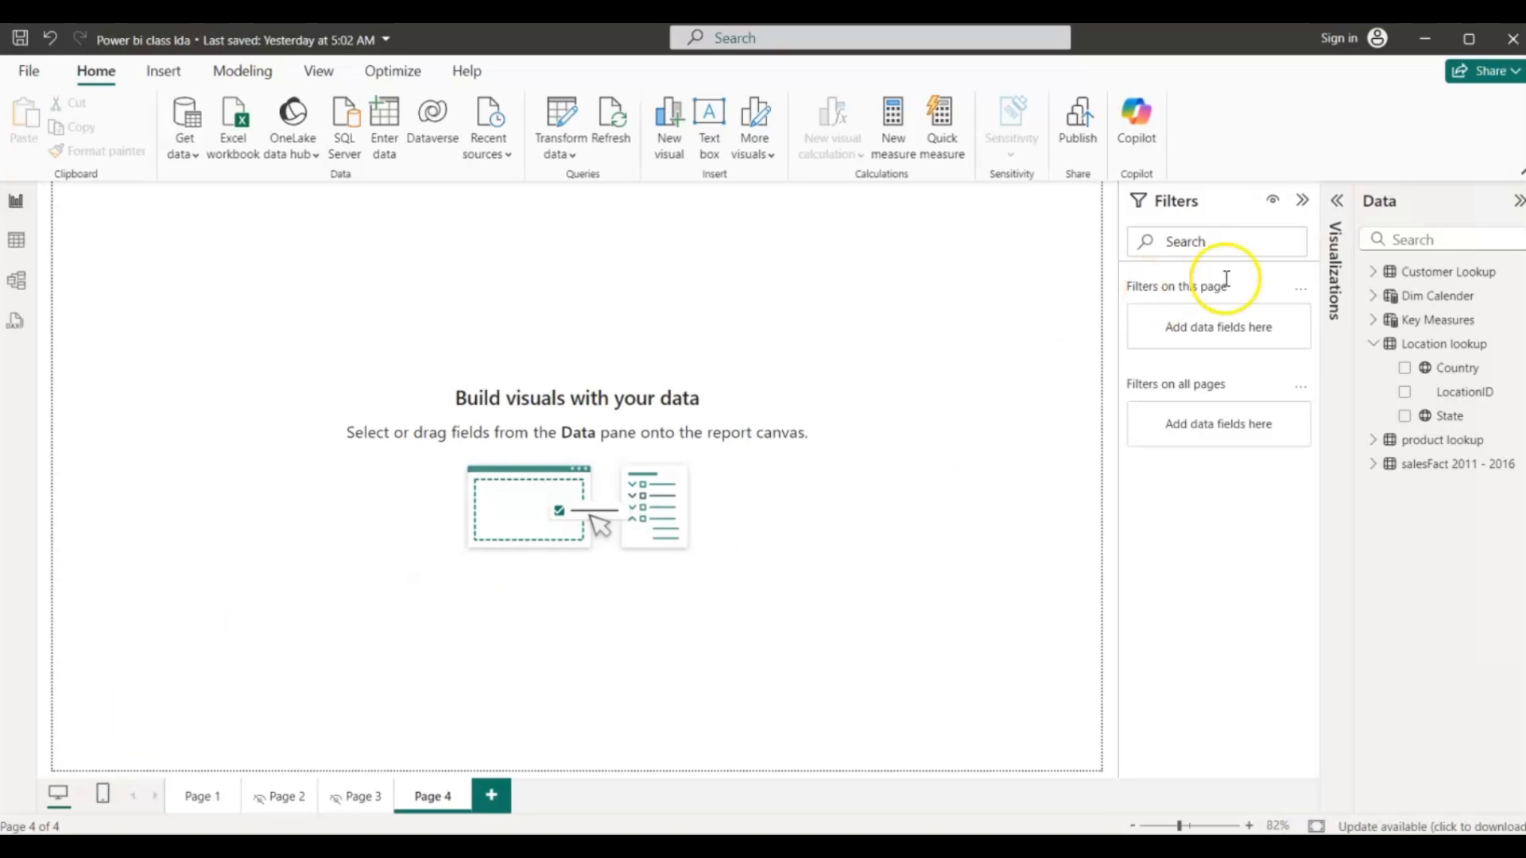
- Insert a rectangle shape, narrow it into a thin vertical strip, and place it against the page's left edge
click(1376, 349)
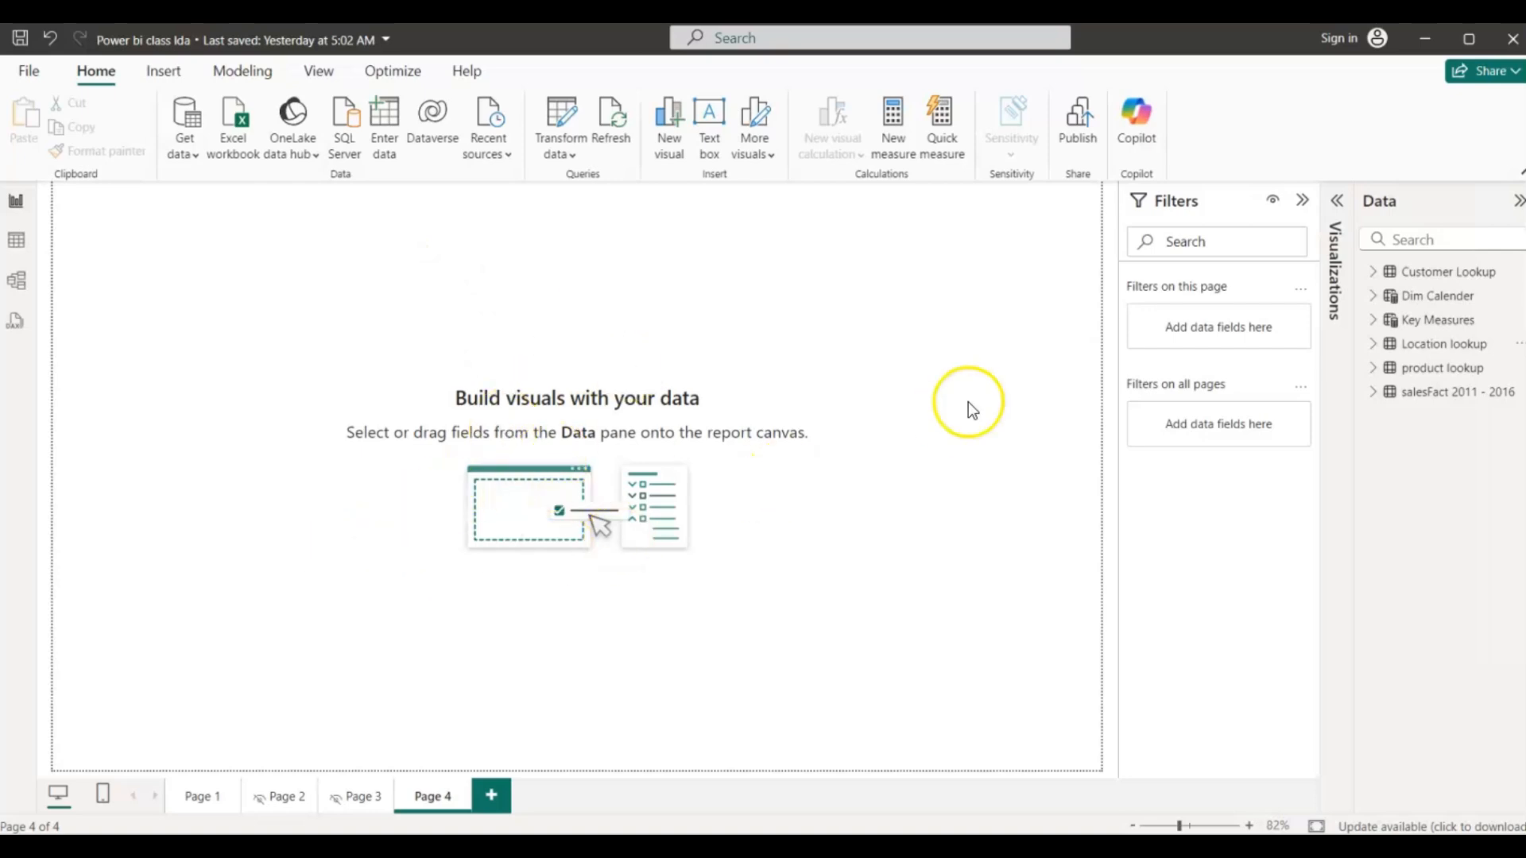
click(156, 73)
click(699, 158)
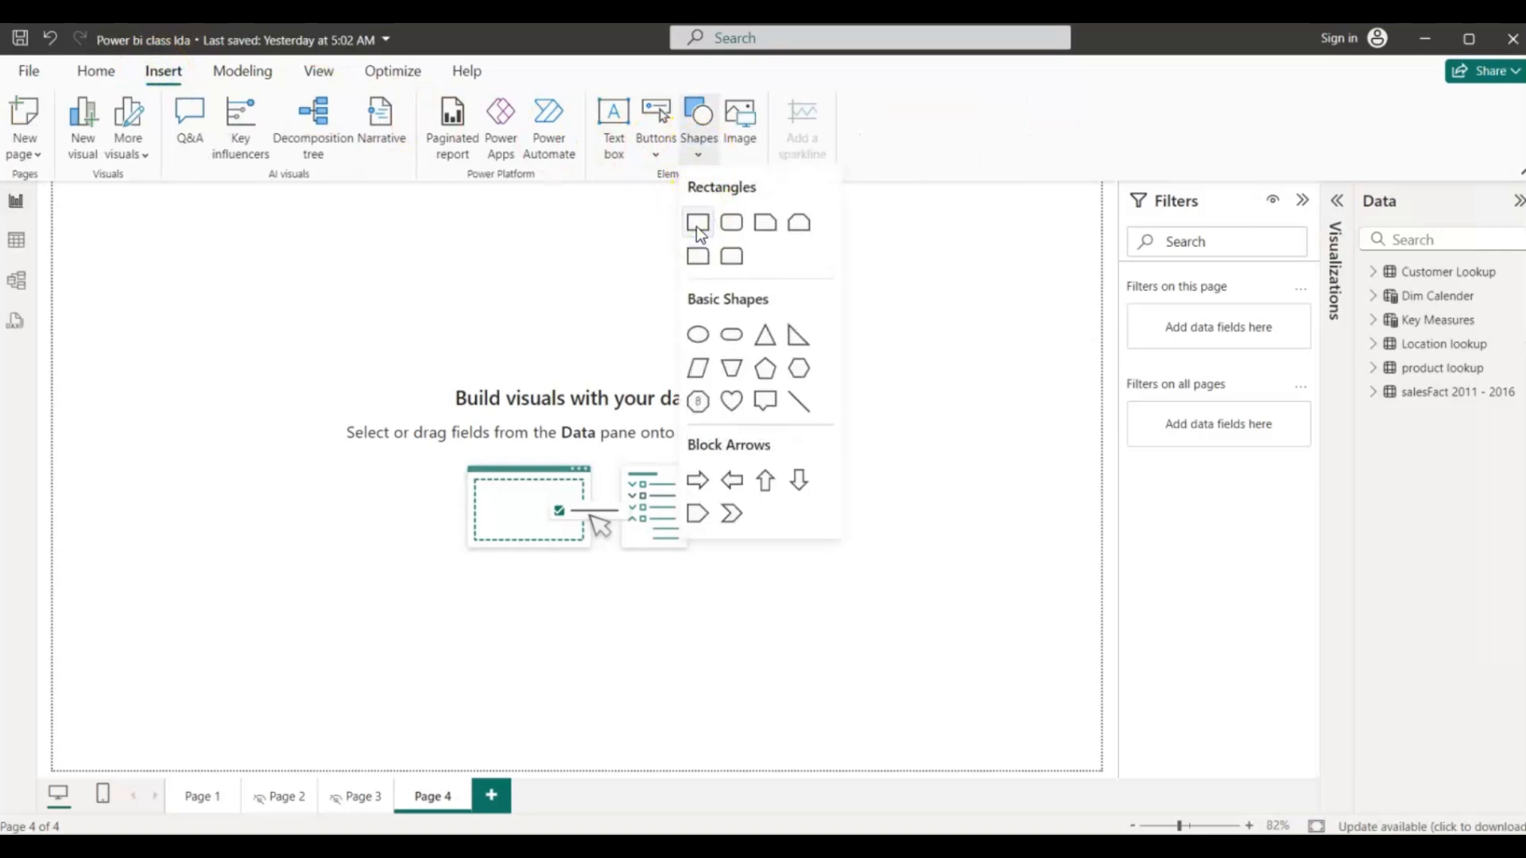
click(696, 226)
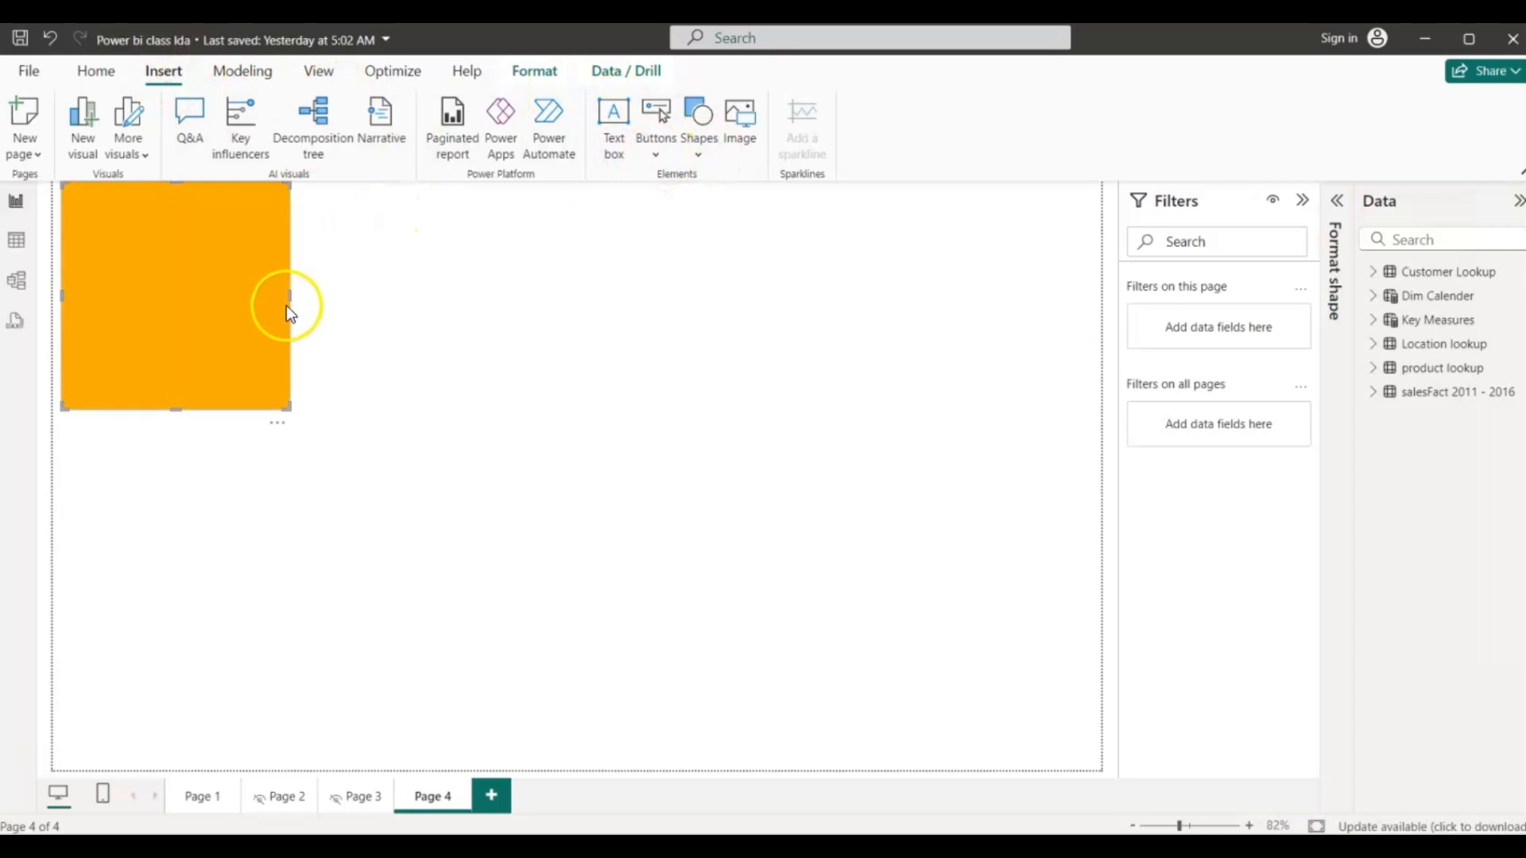
drag(288, 297, 101, 298)
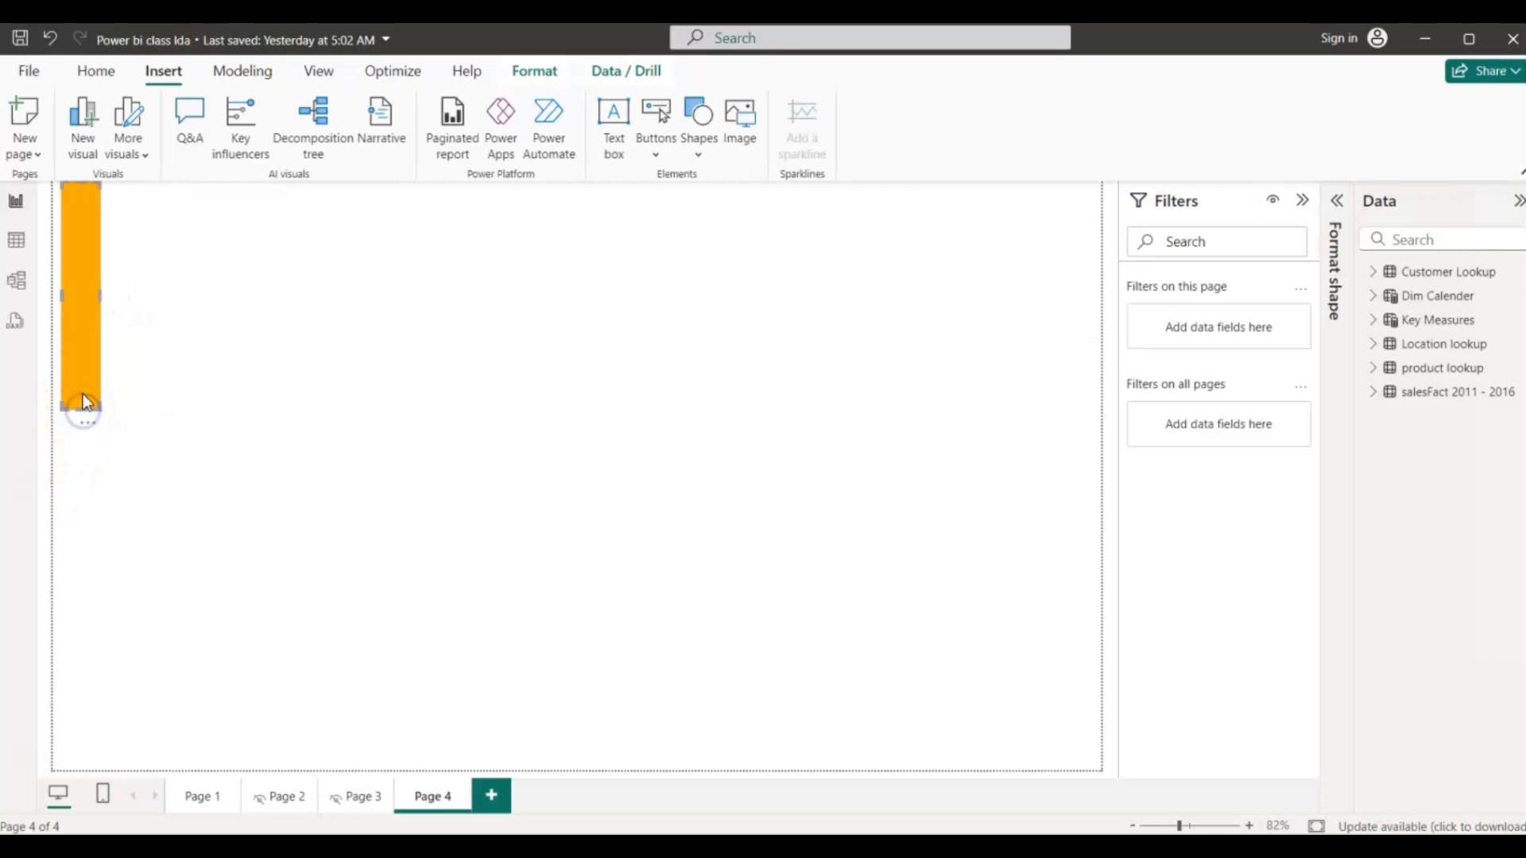
drag(79, 308, 70, 309)
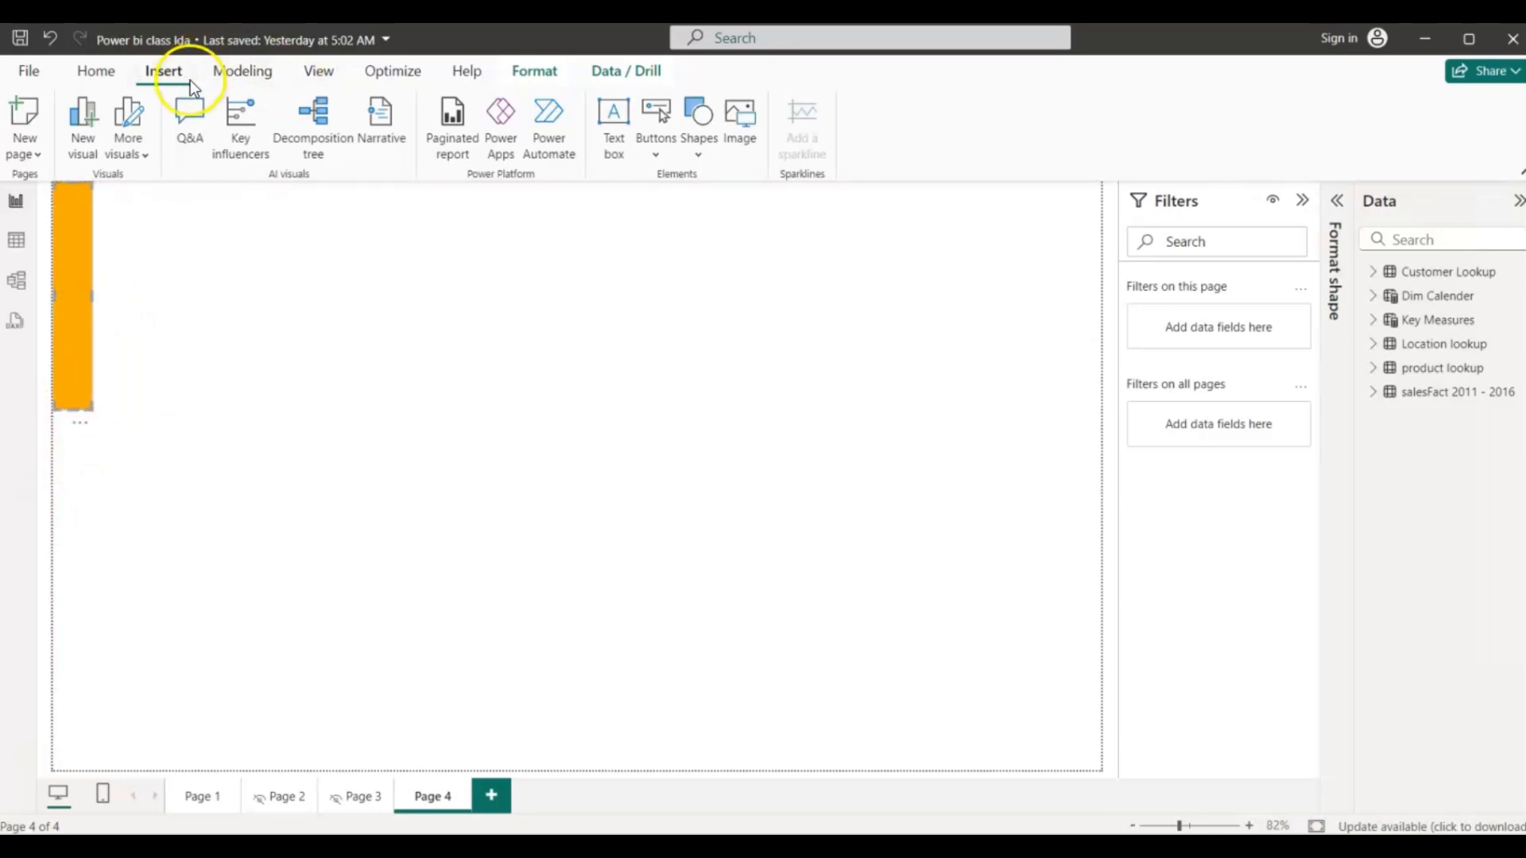
click(316, 76)
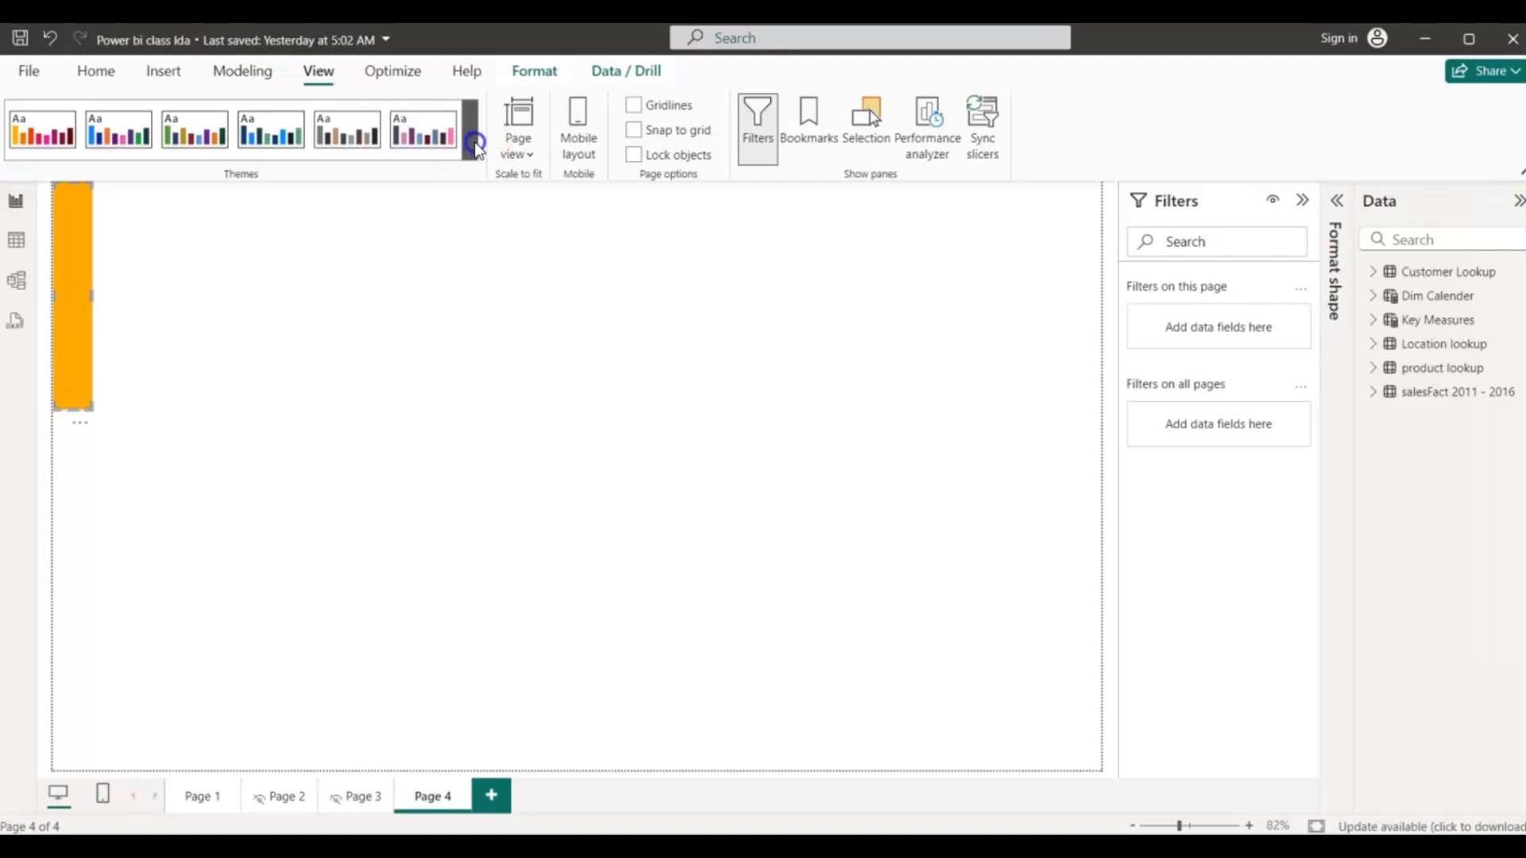
click(474, 143)
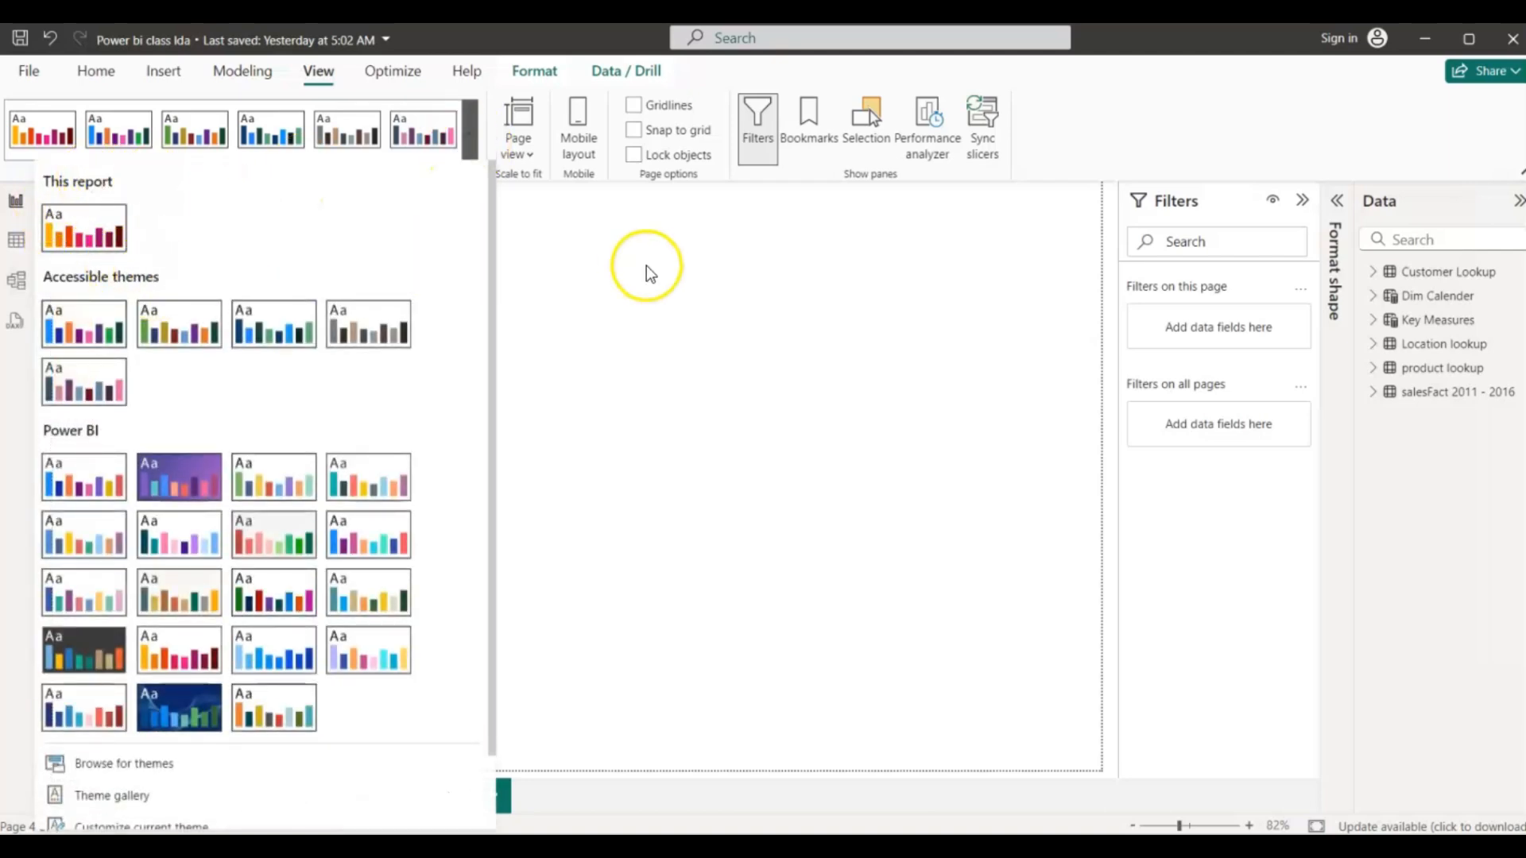
click(640, 289)
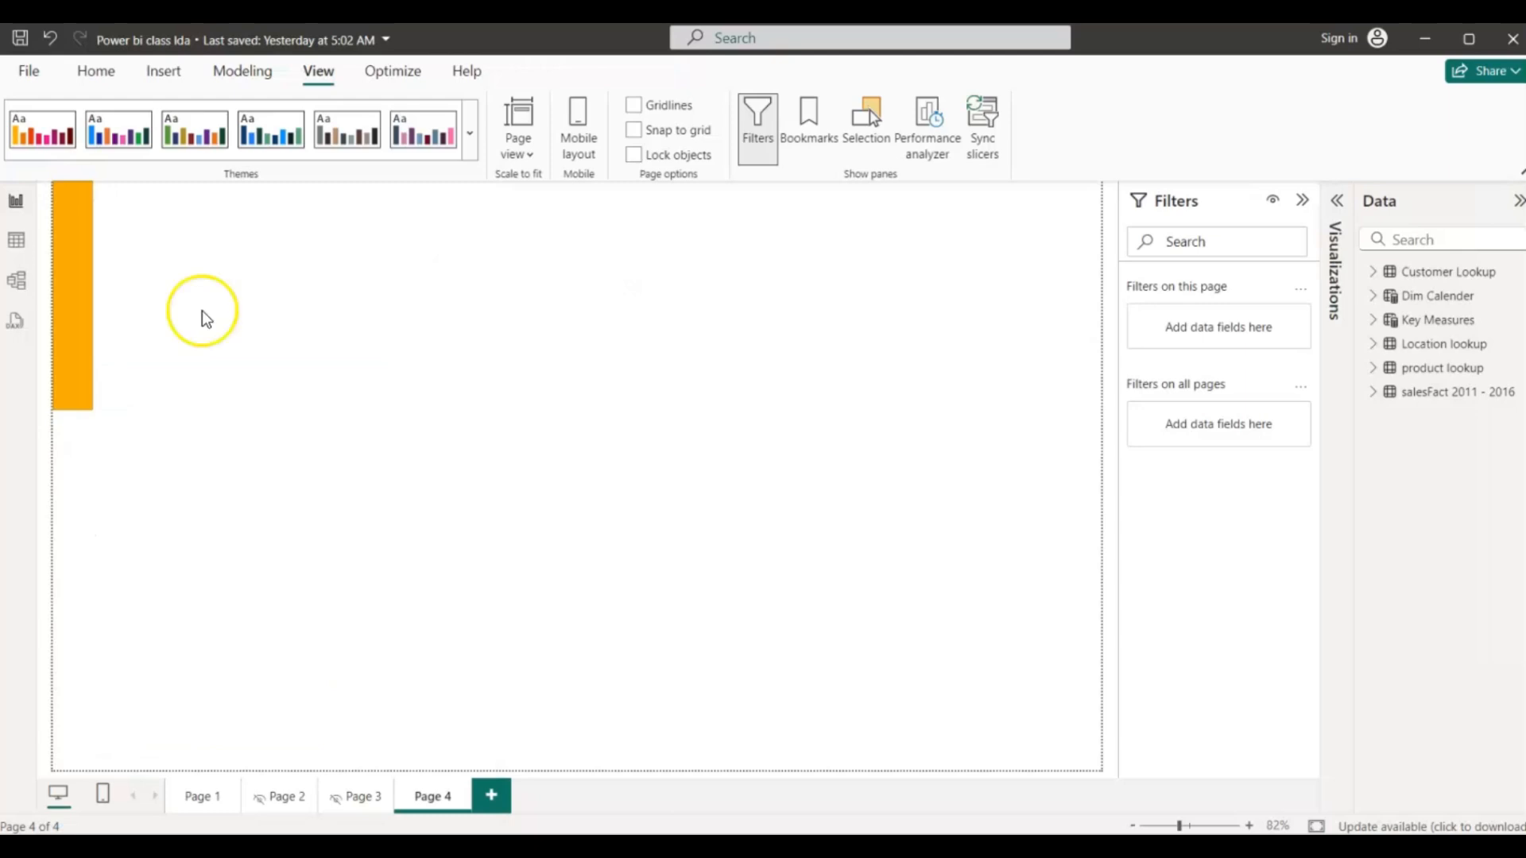
- Stretch the orange strip to the full height of the page and widen it slightly
click(77, 405)
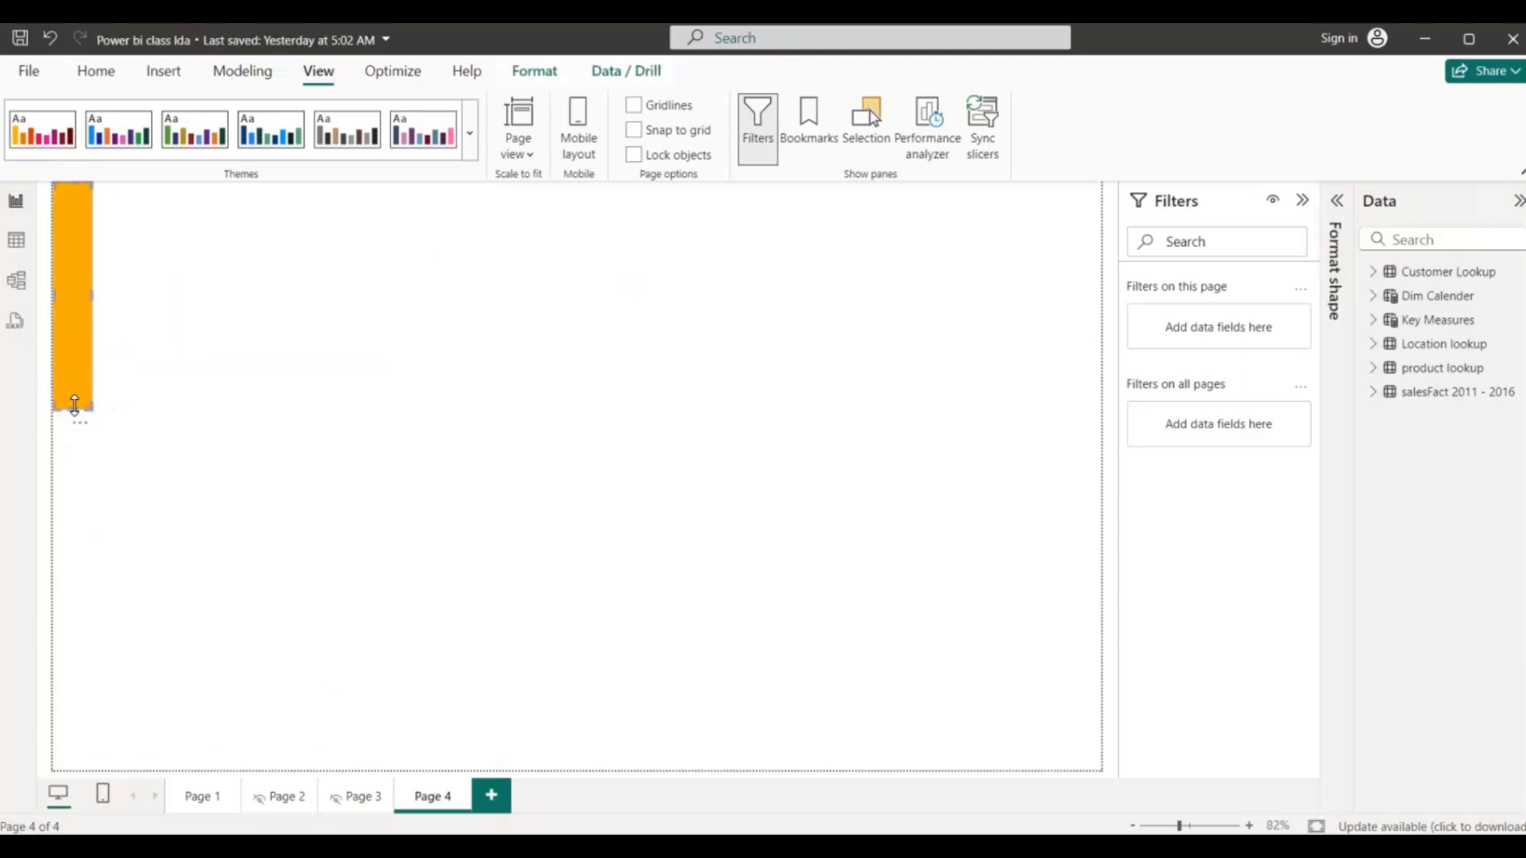
drag(75, 407, 77, 769)
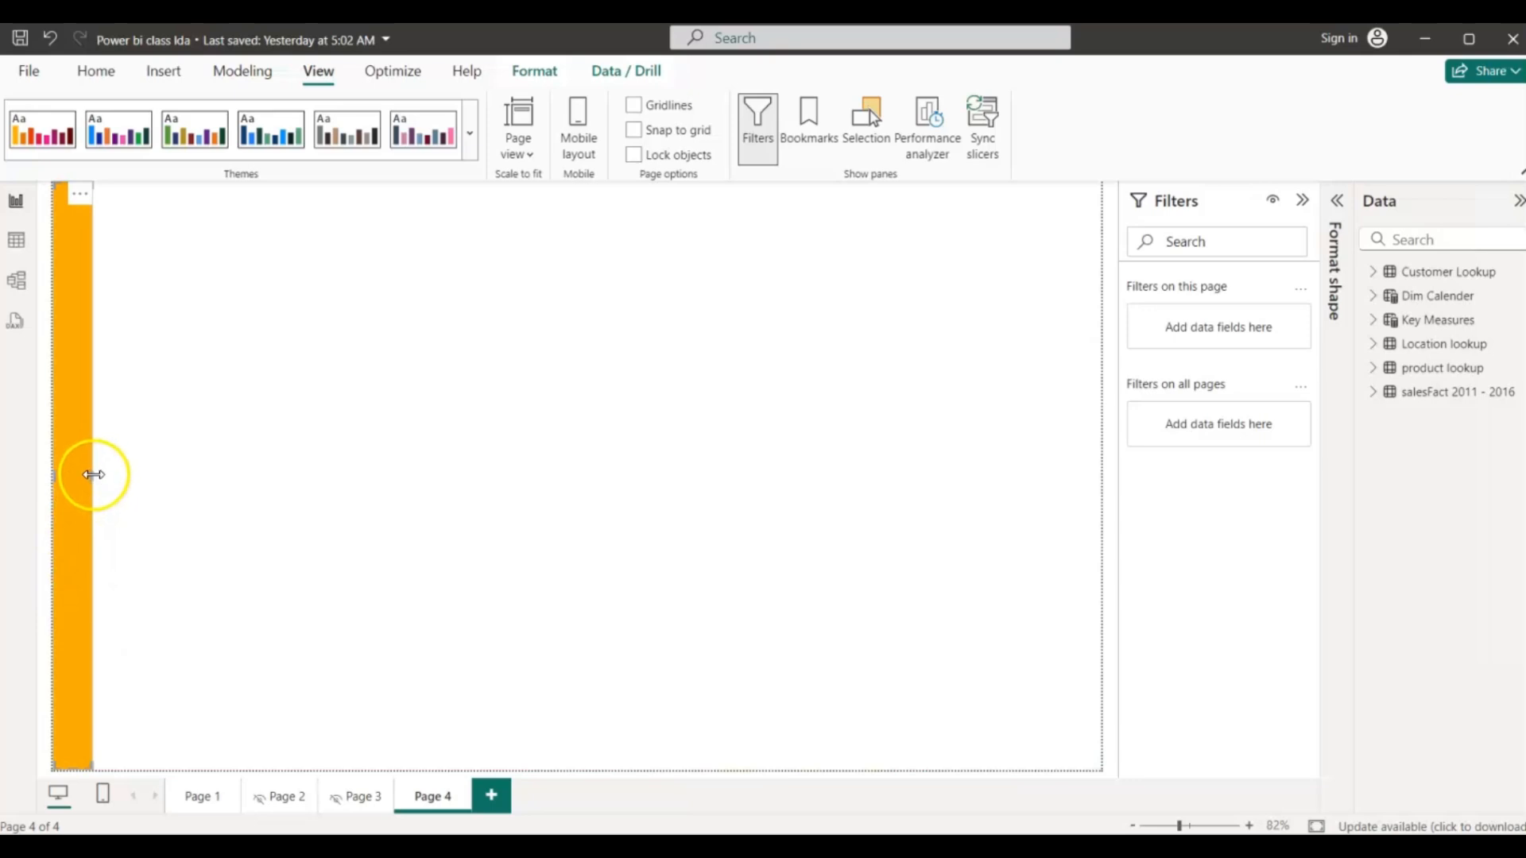
drag(93, 474, 122, 479)
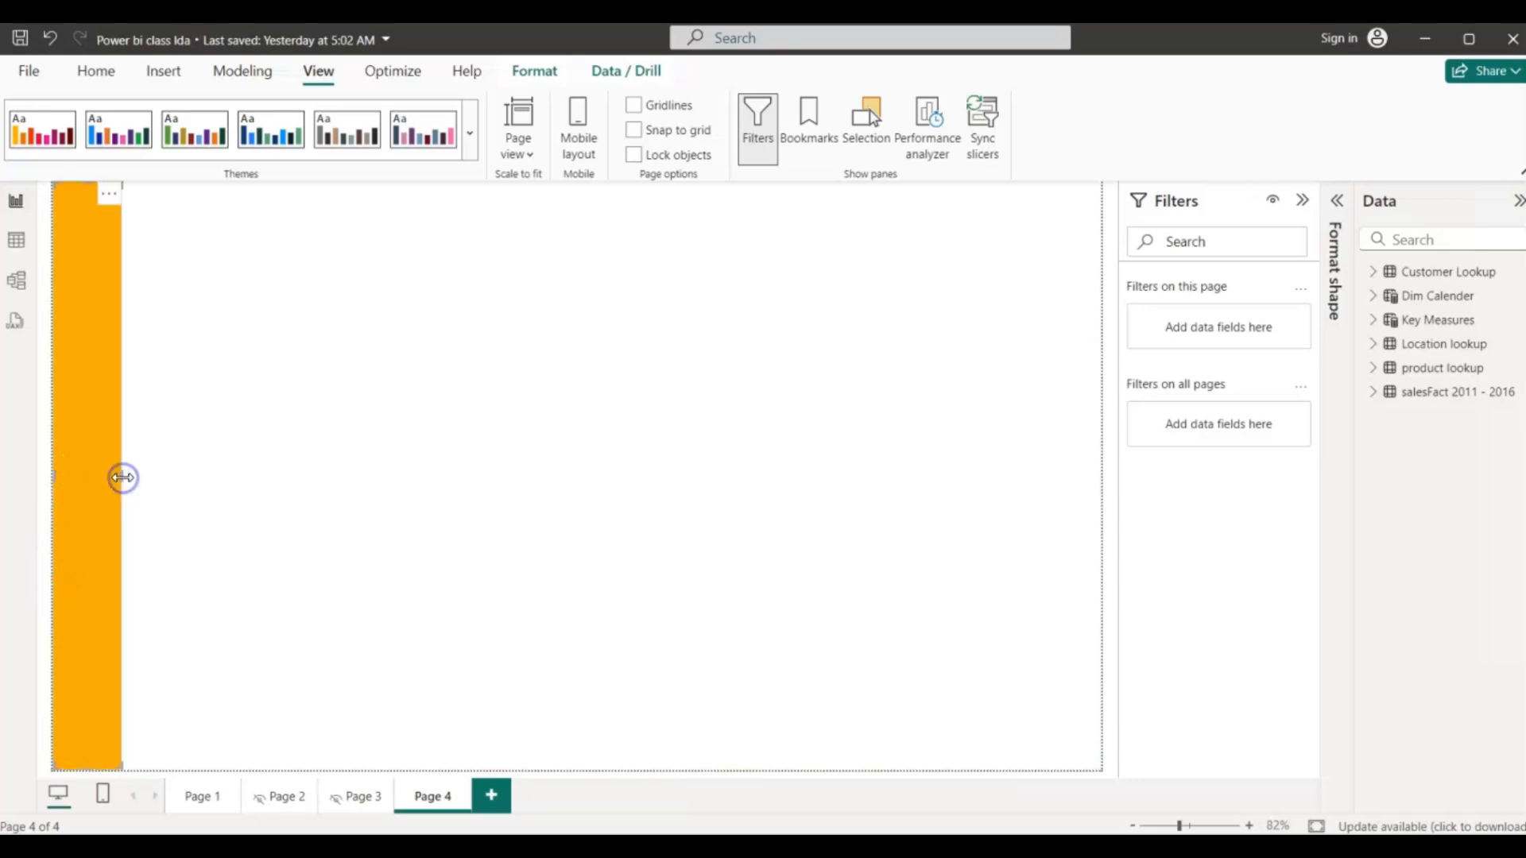
click(197, 264)
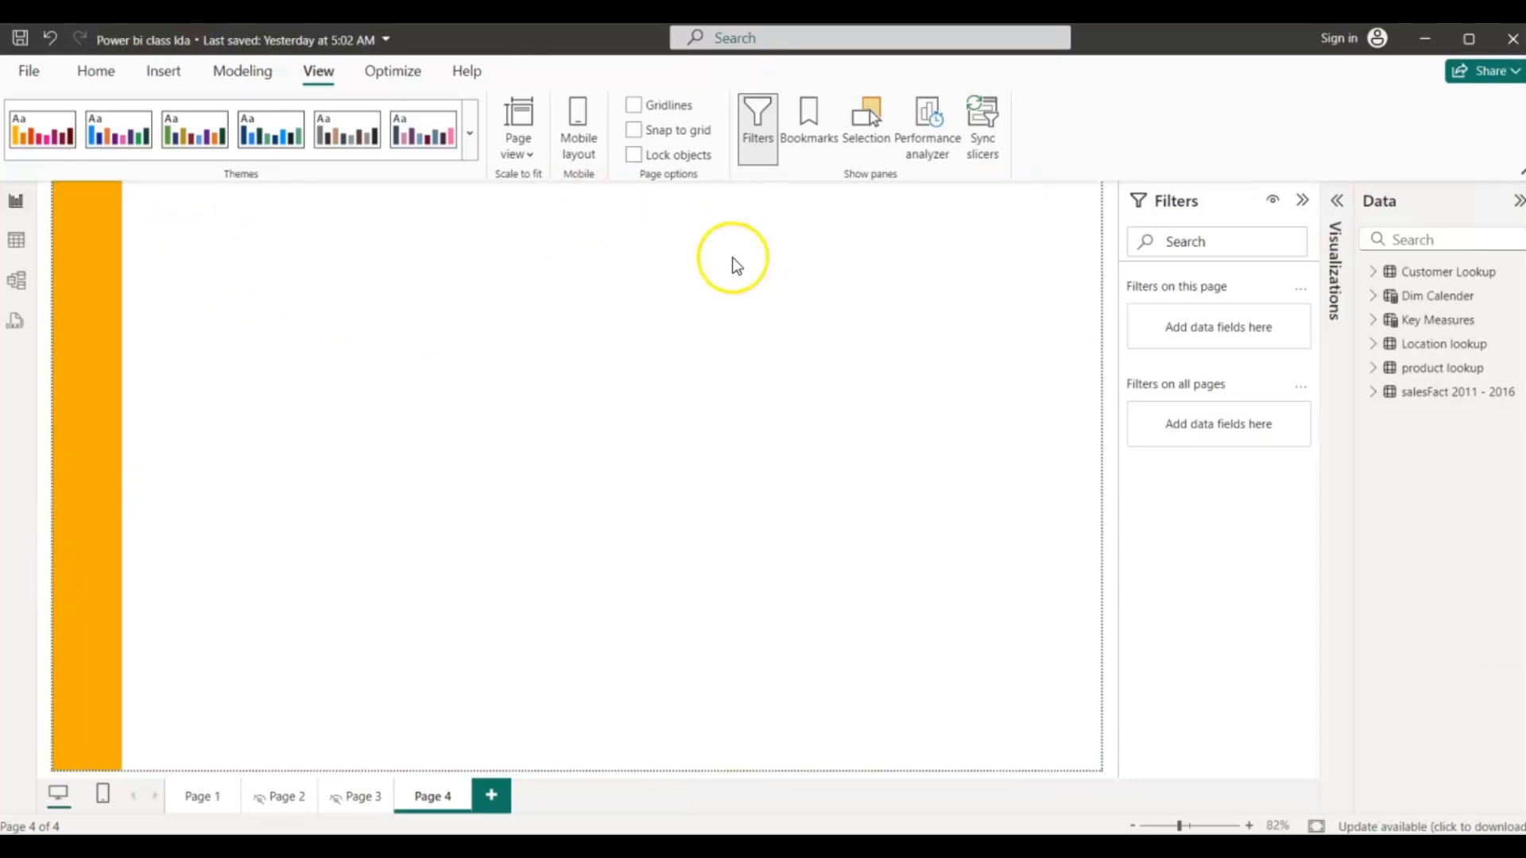
- Add a new card visual to the page and shrink it to a small box beside the top of the orange strip
click(1326, 203)
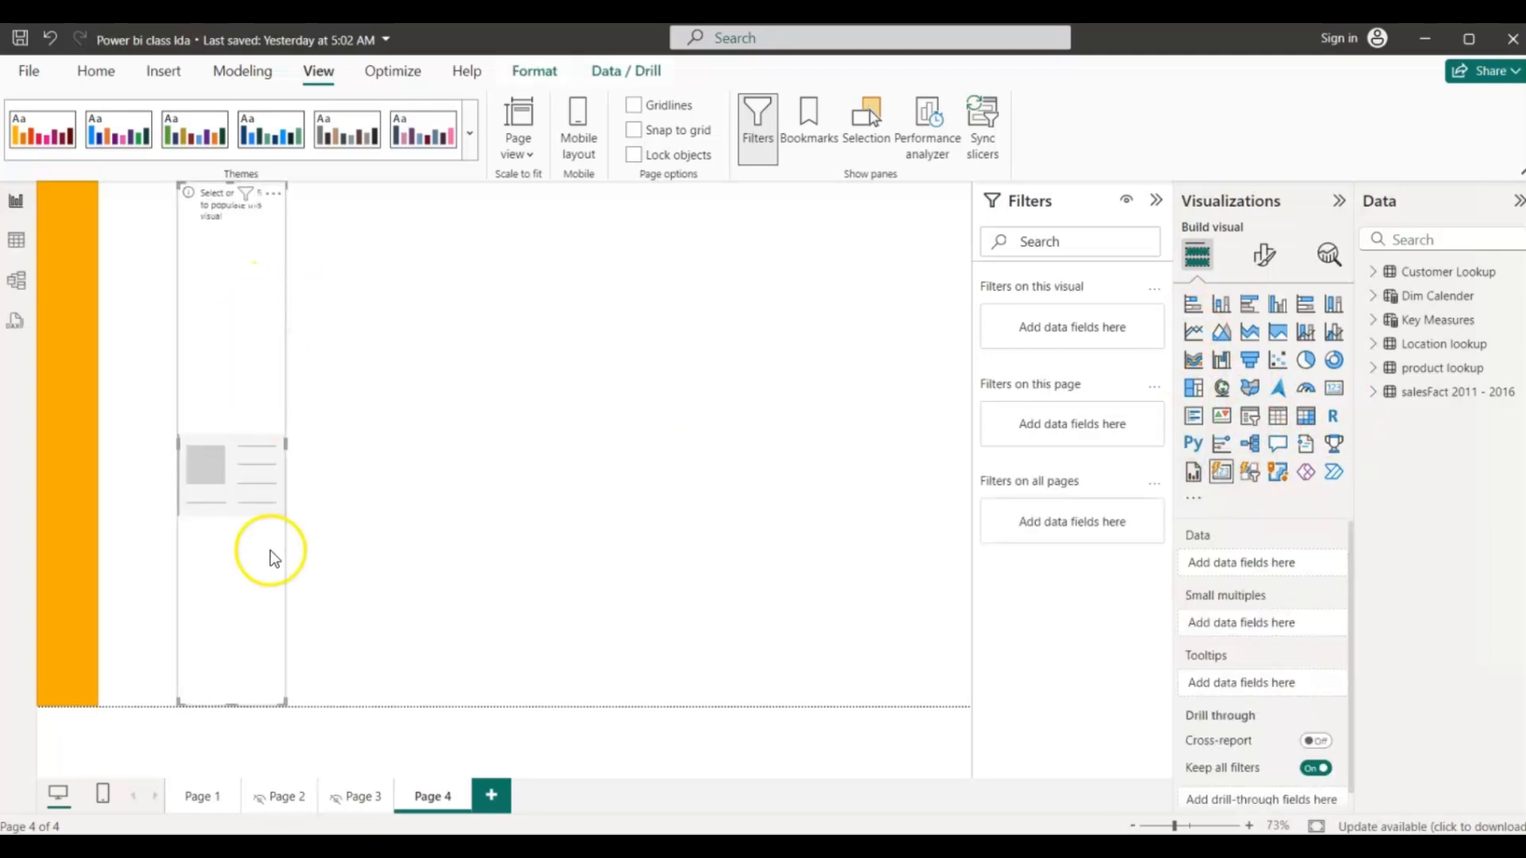
drag(230, 704, 217, 278)
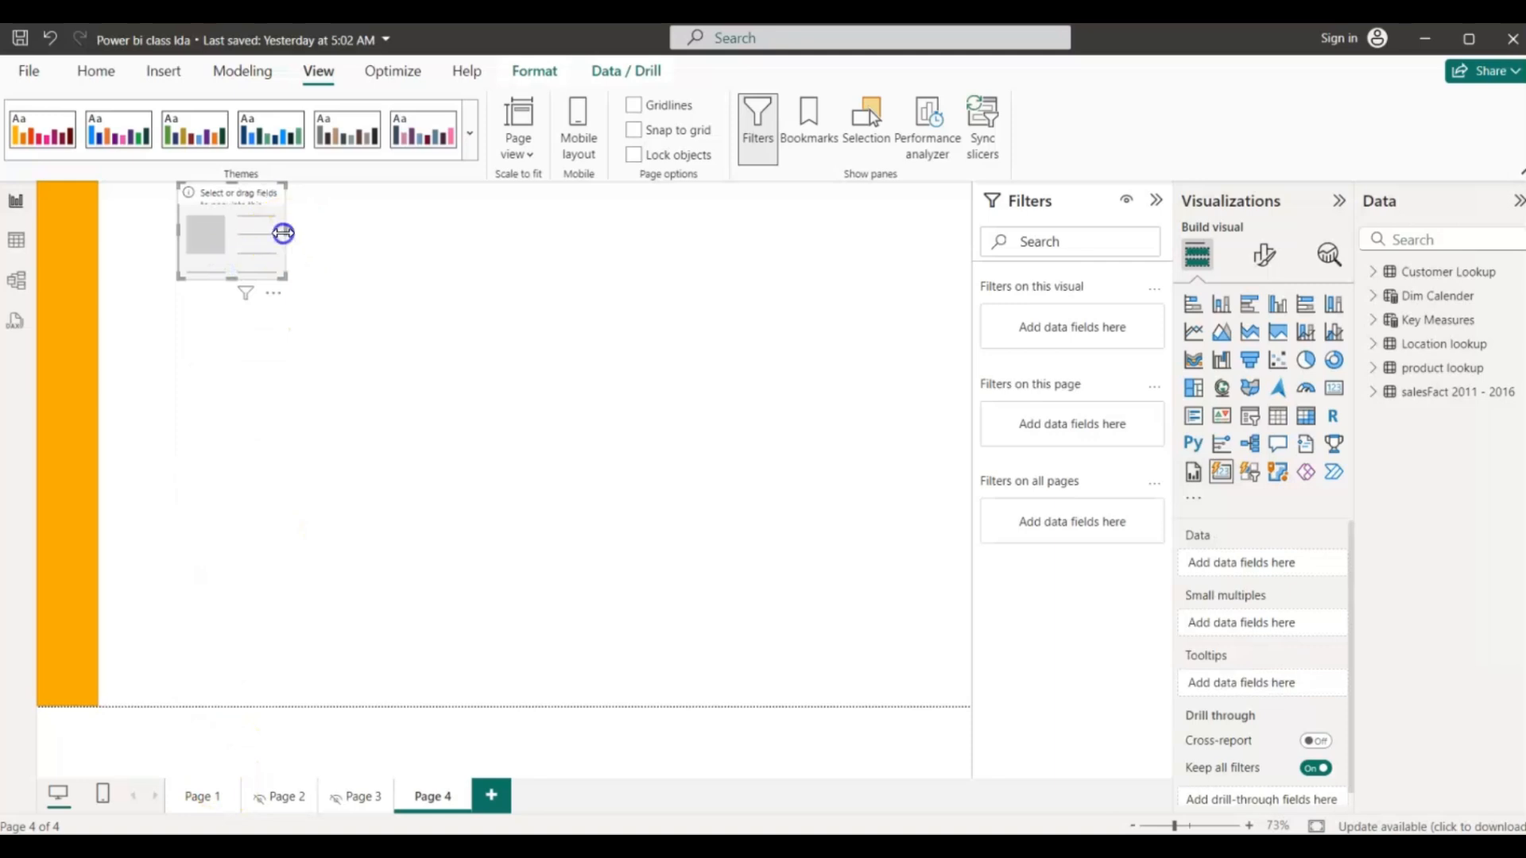
drag(286, 233, 188, 206)
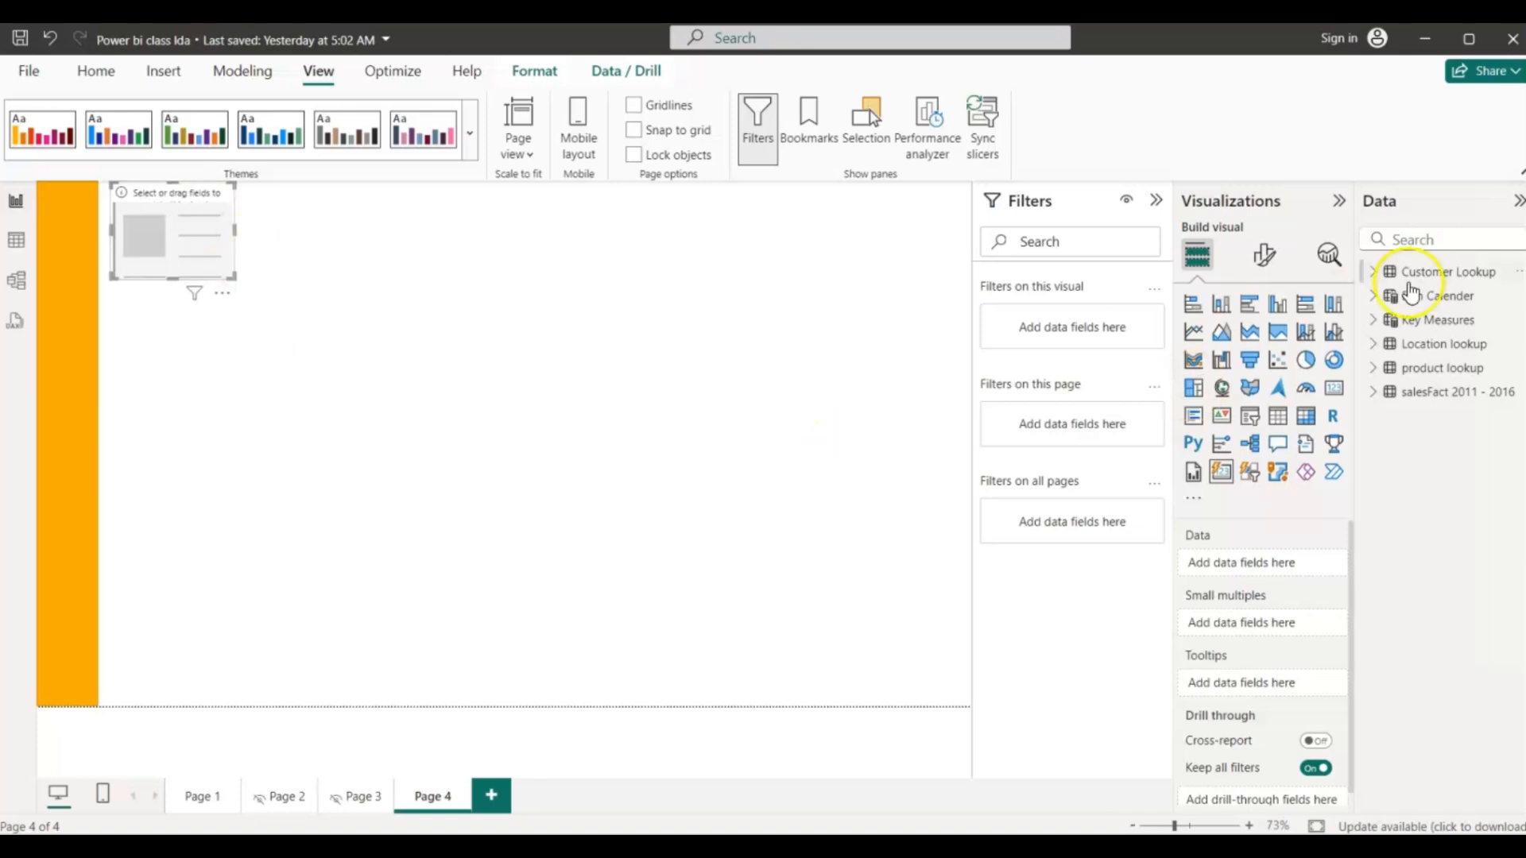
- Add the measures Total Revenue, Total Profit, Total Orders, Total Customers and Total product to the card visual
click(1374, 320)
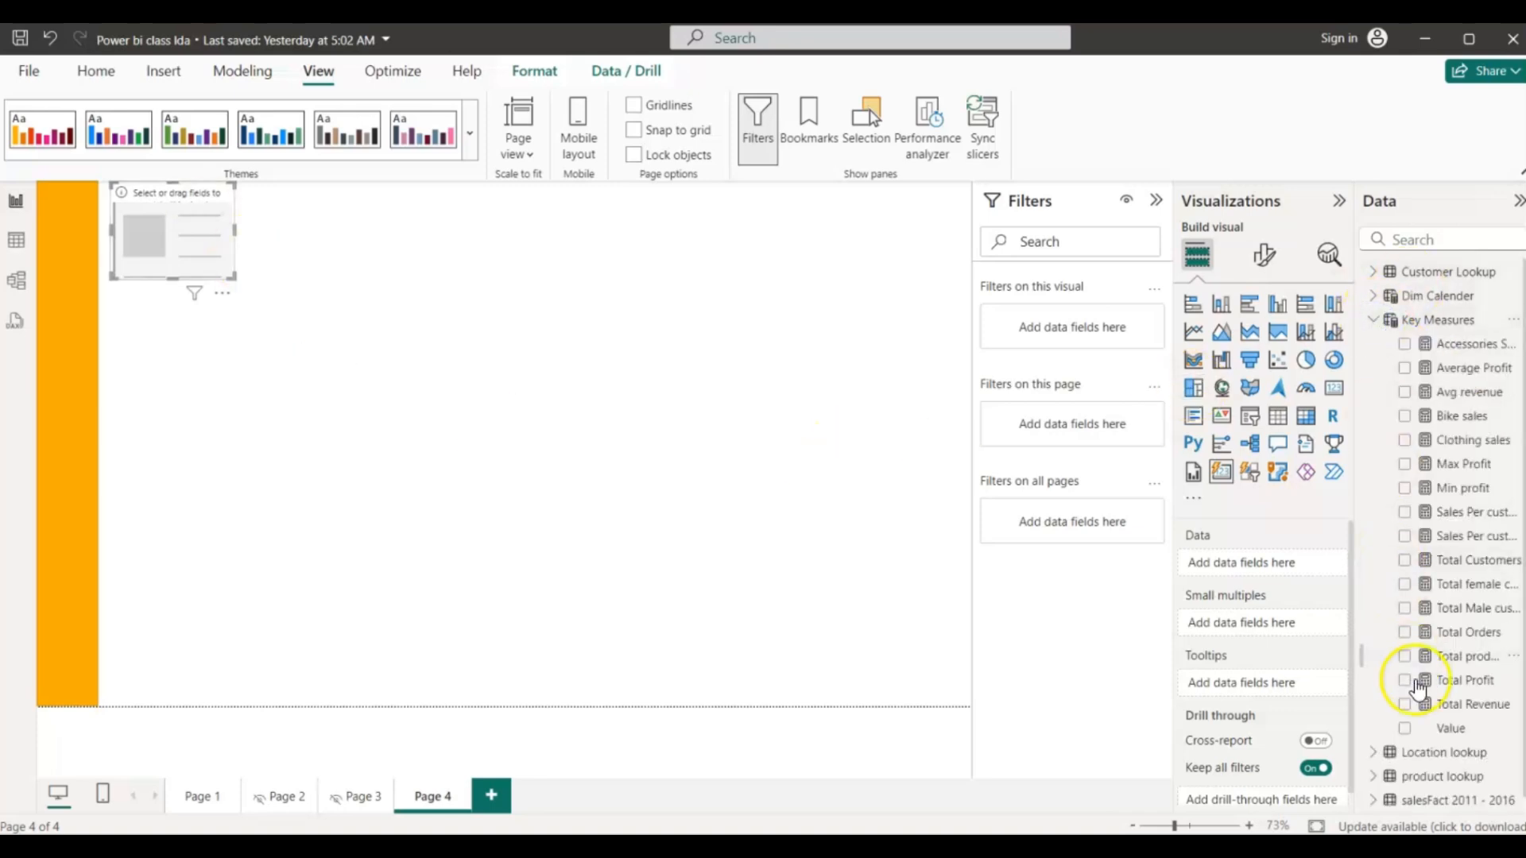
click(1405, 705)
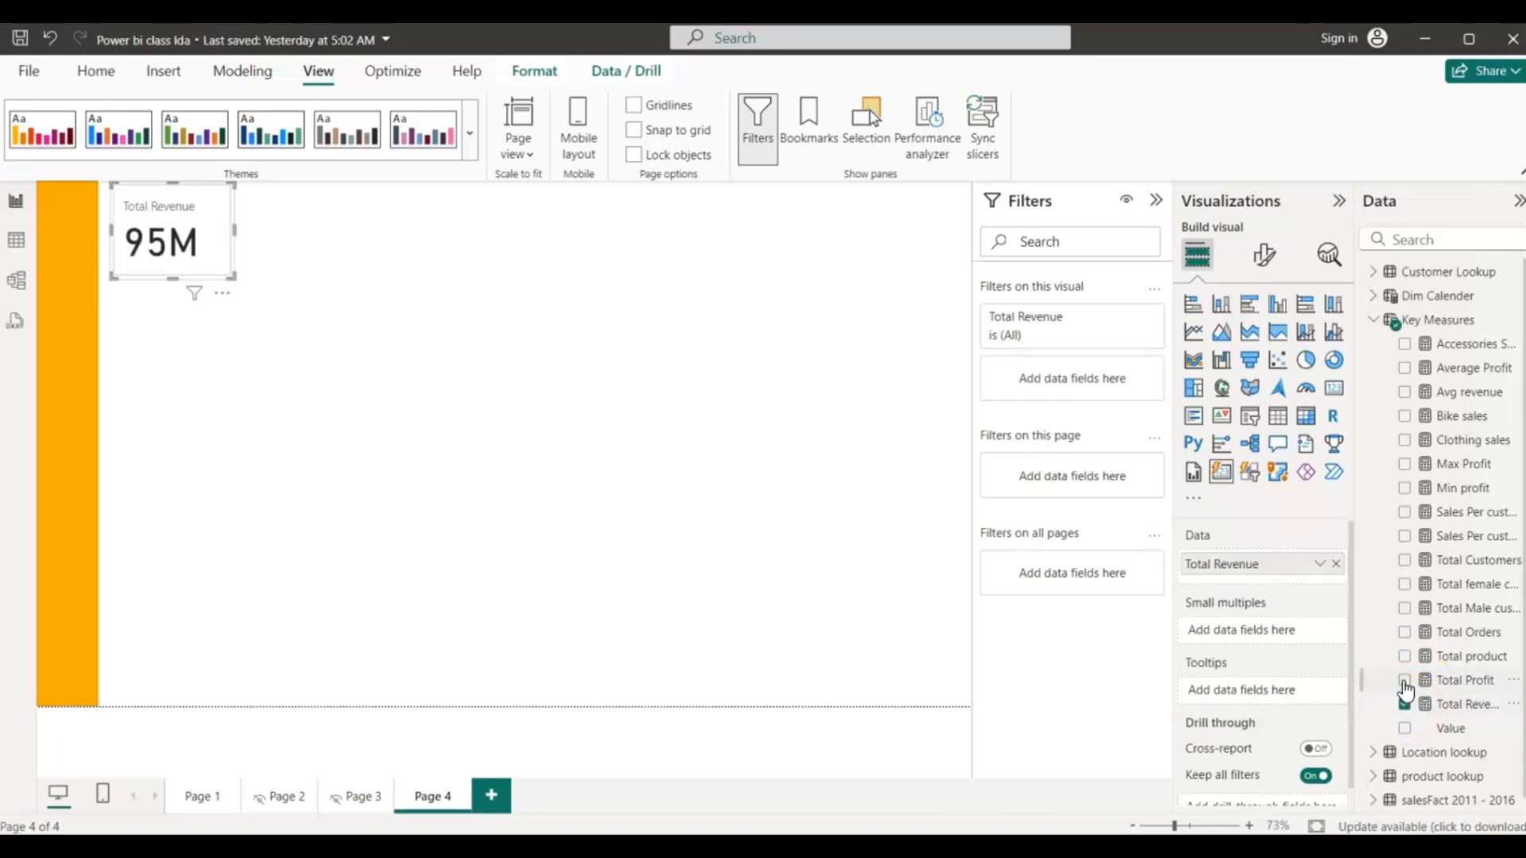
click(1405, 680)
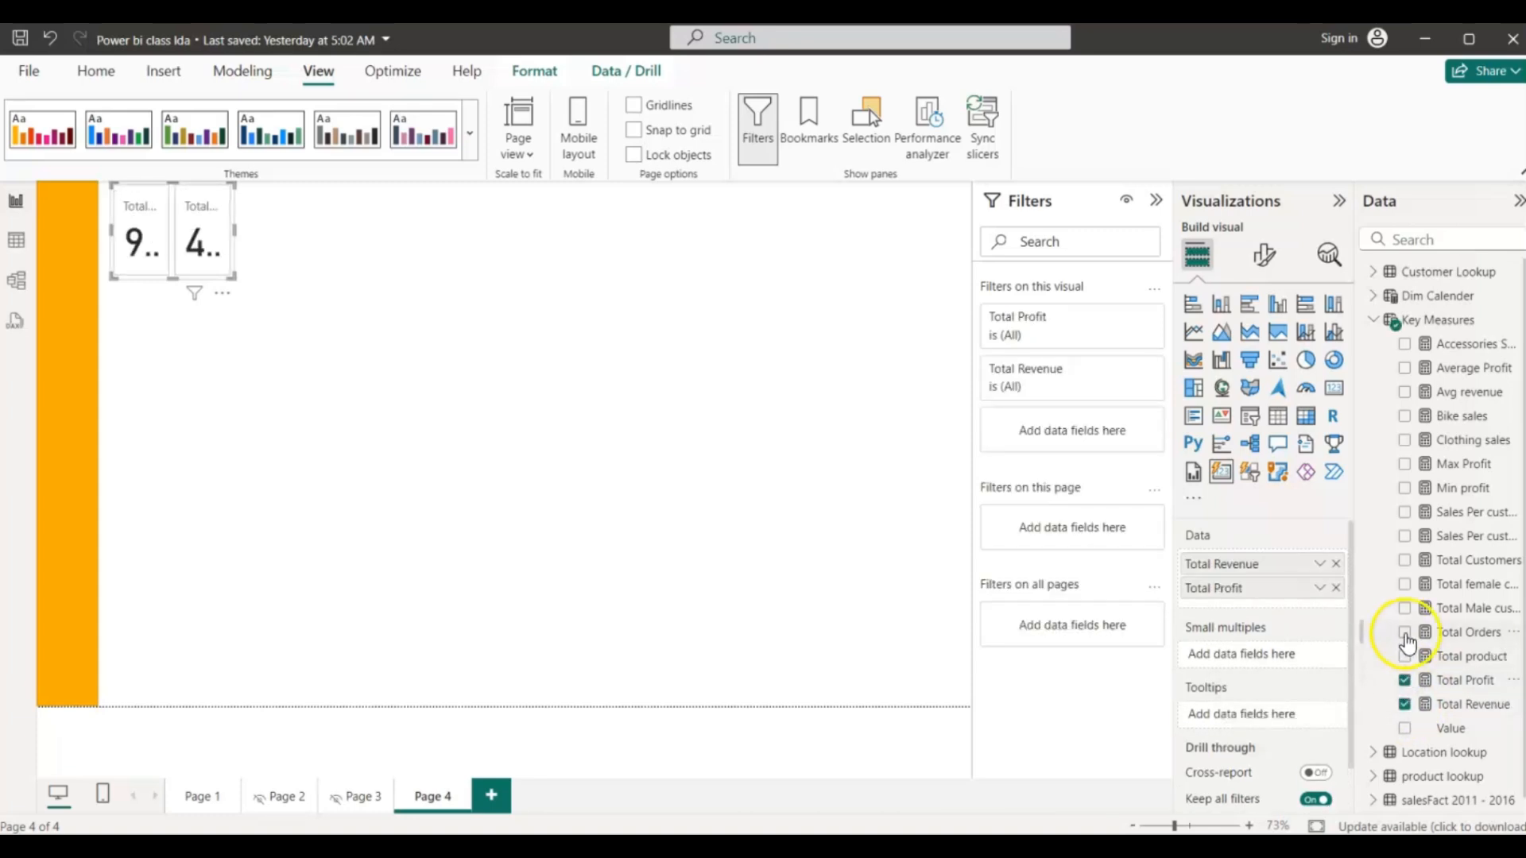
click(1406, 634)
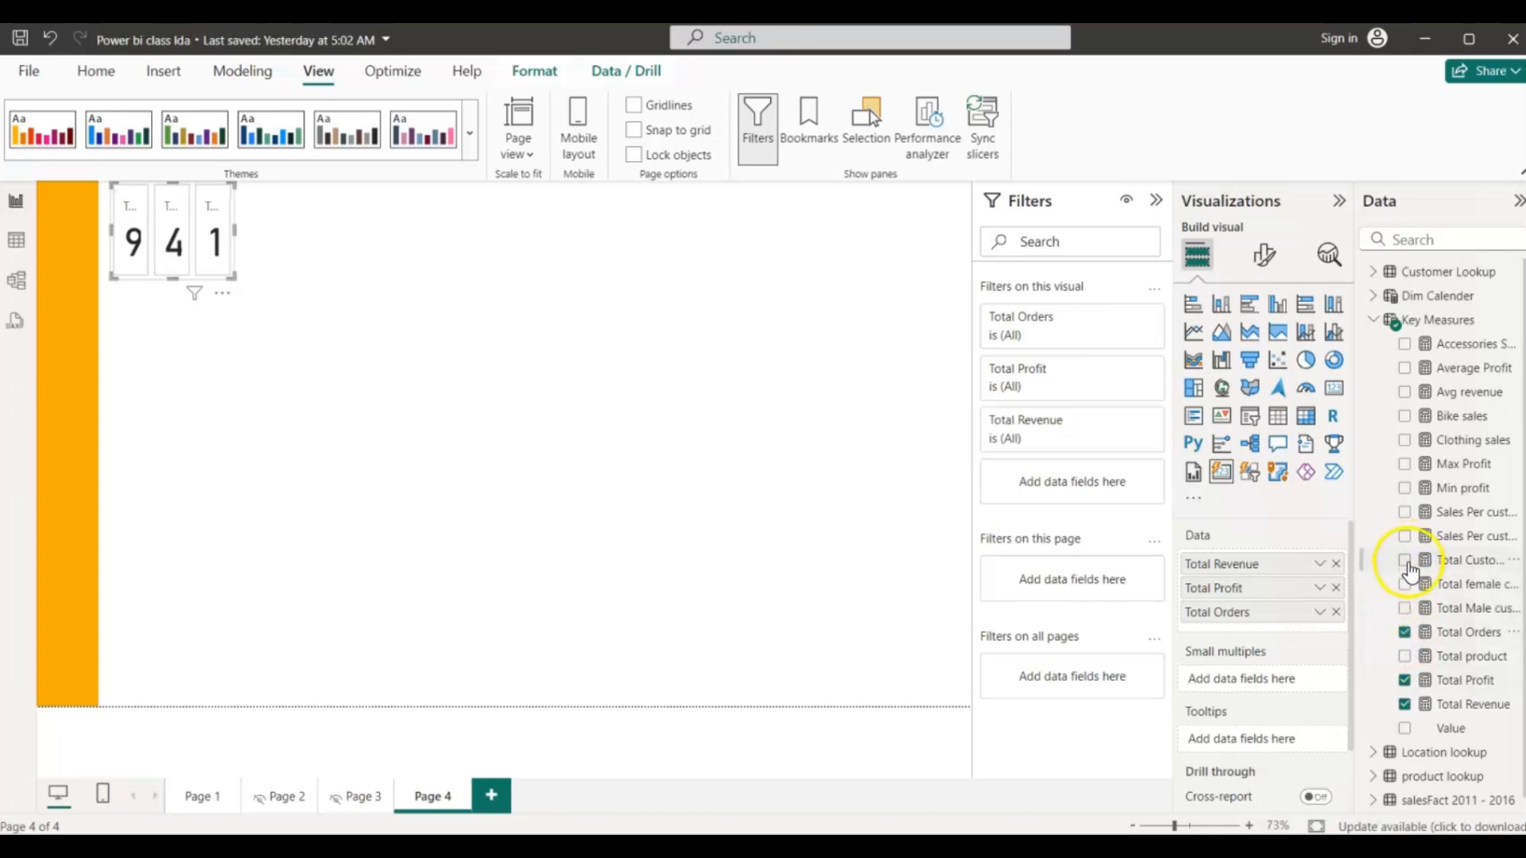
click(1406, 562)
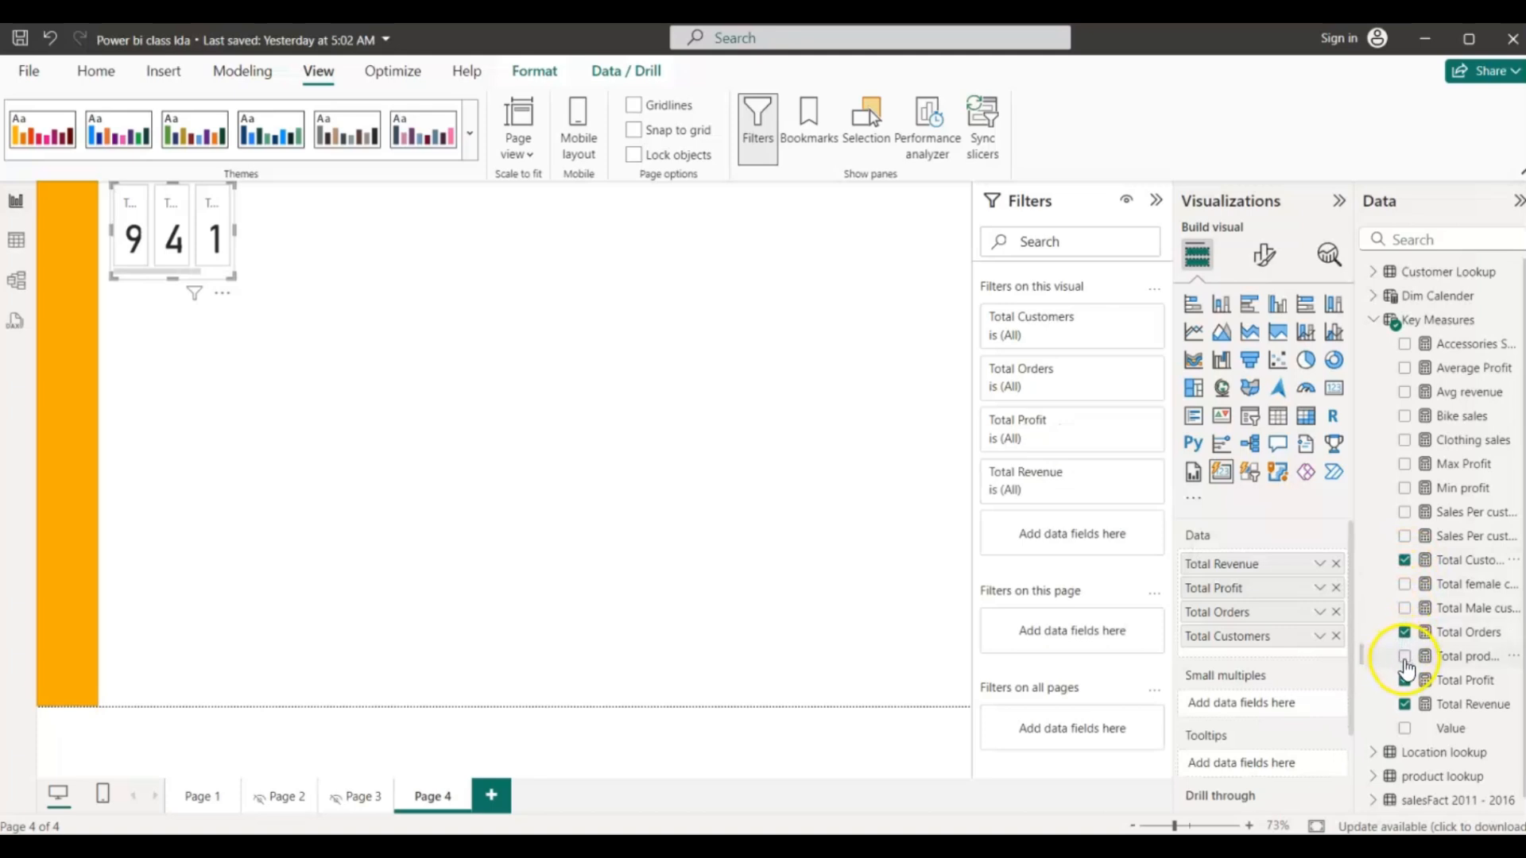
click(1405, 657)
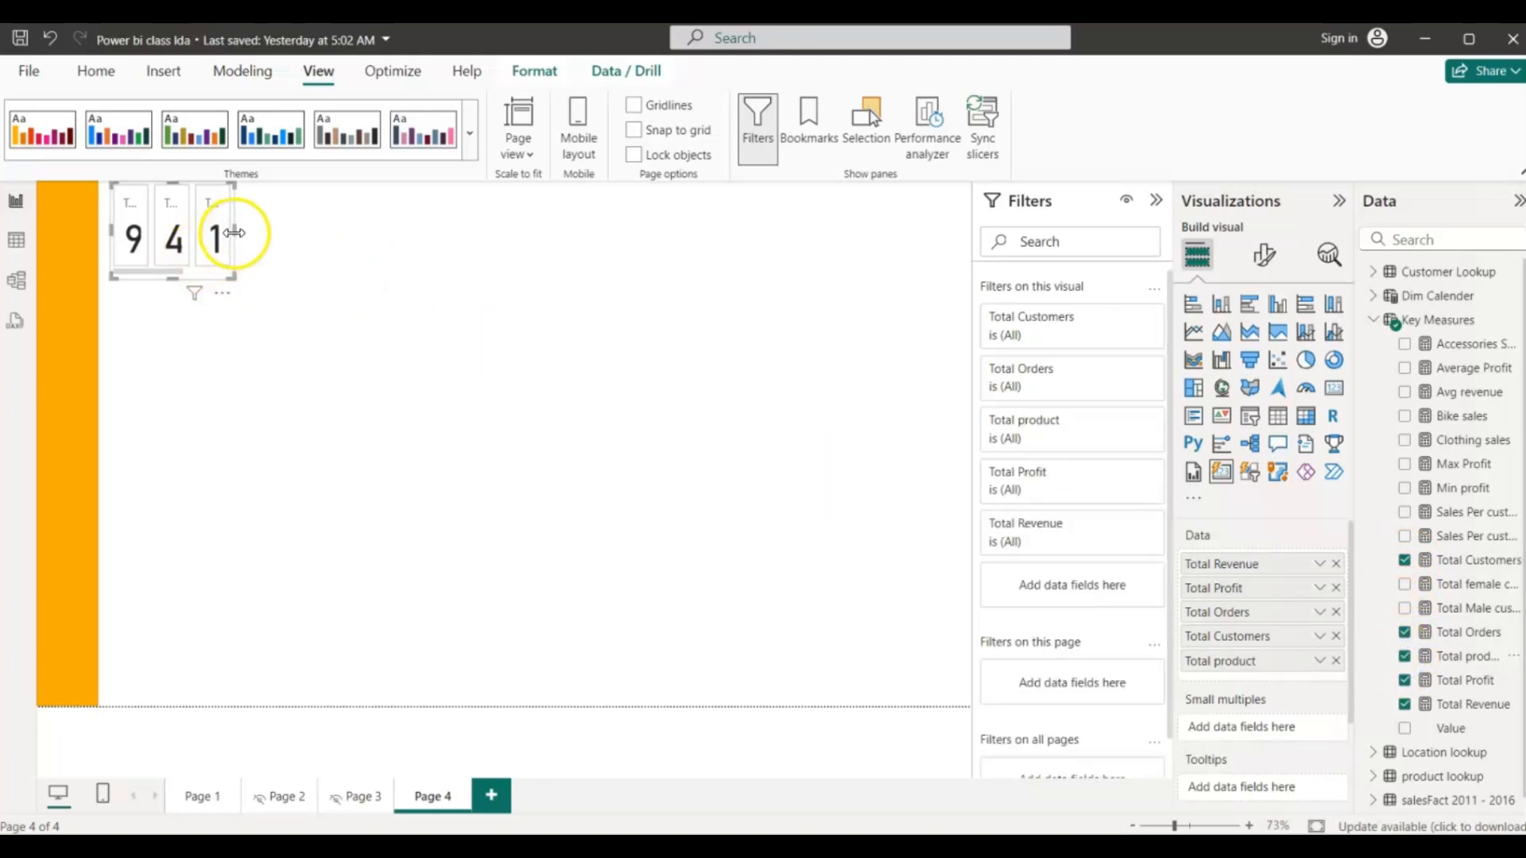
- Set the card visual's maximum cards shown to 5 and fit it across the page beside the strip, slightly below the page's top edge
drag(231, 231, 475, 264)
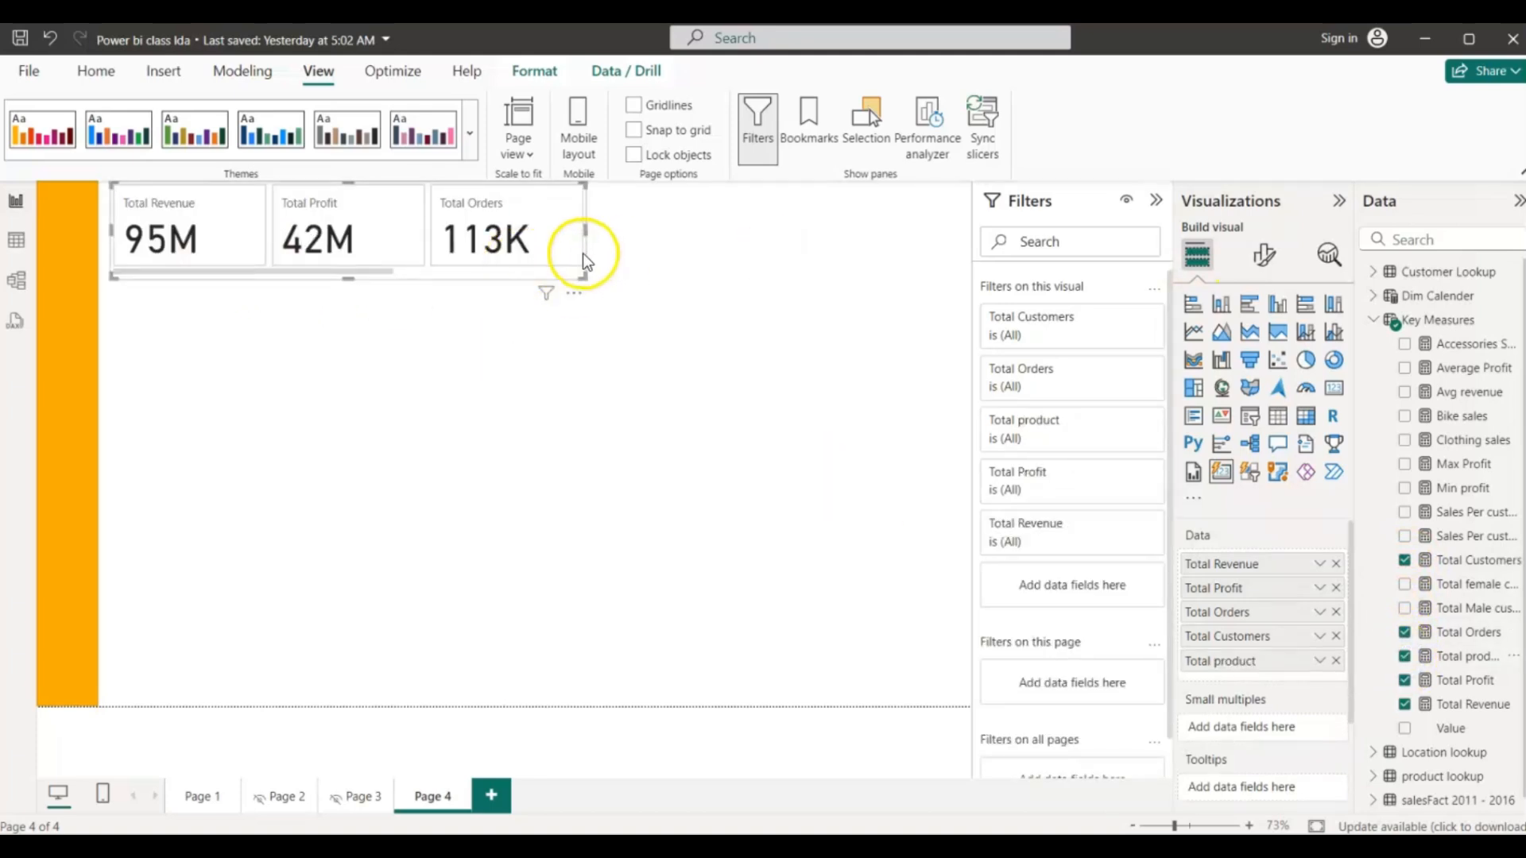
click(1264, 255)
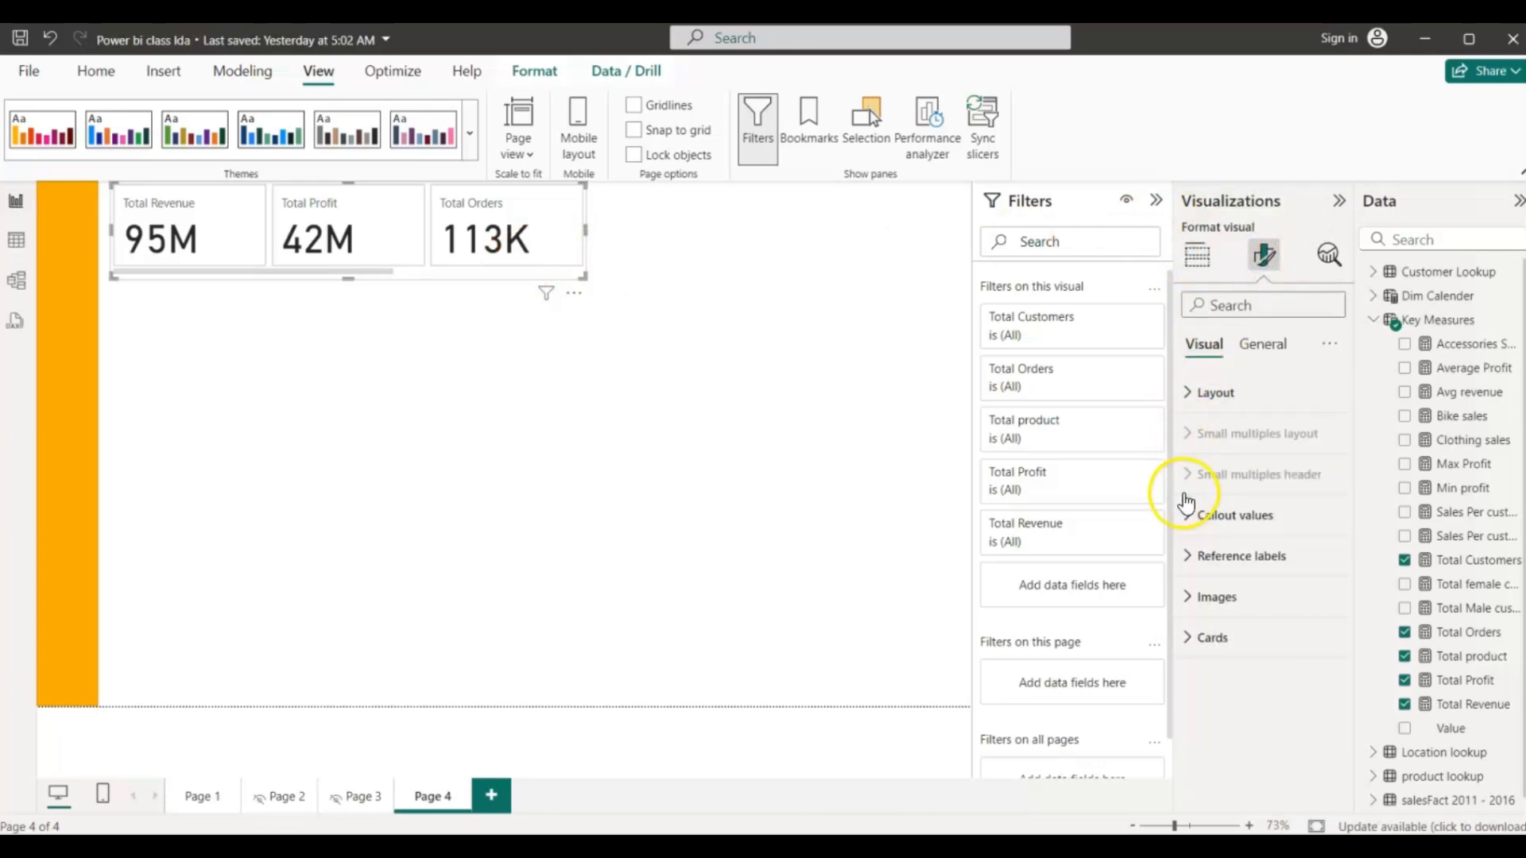
click(1190, 392)
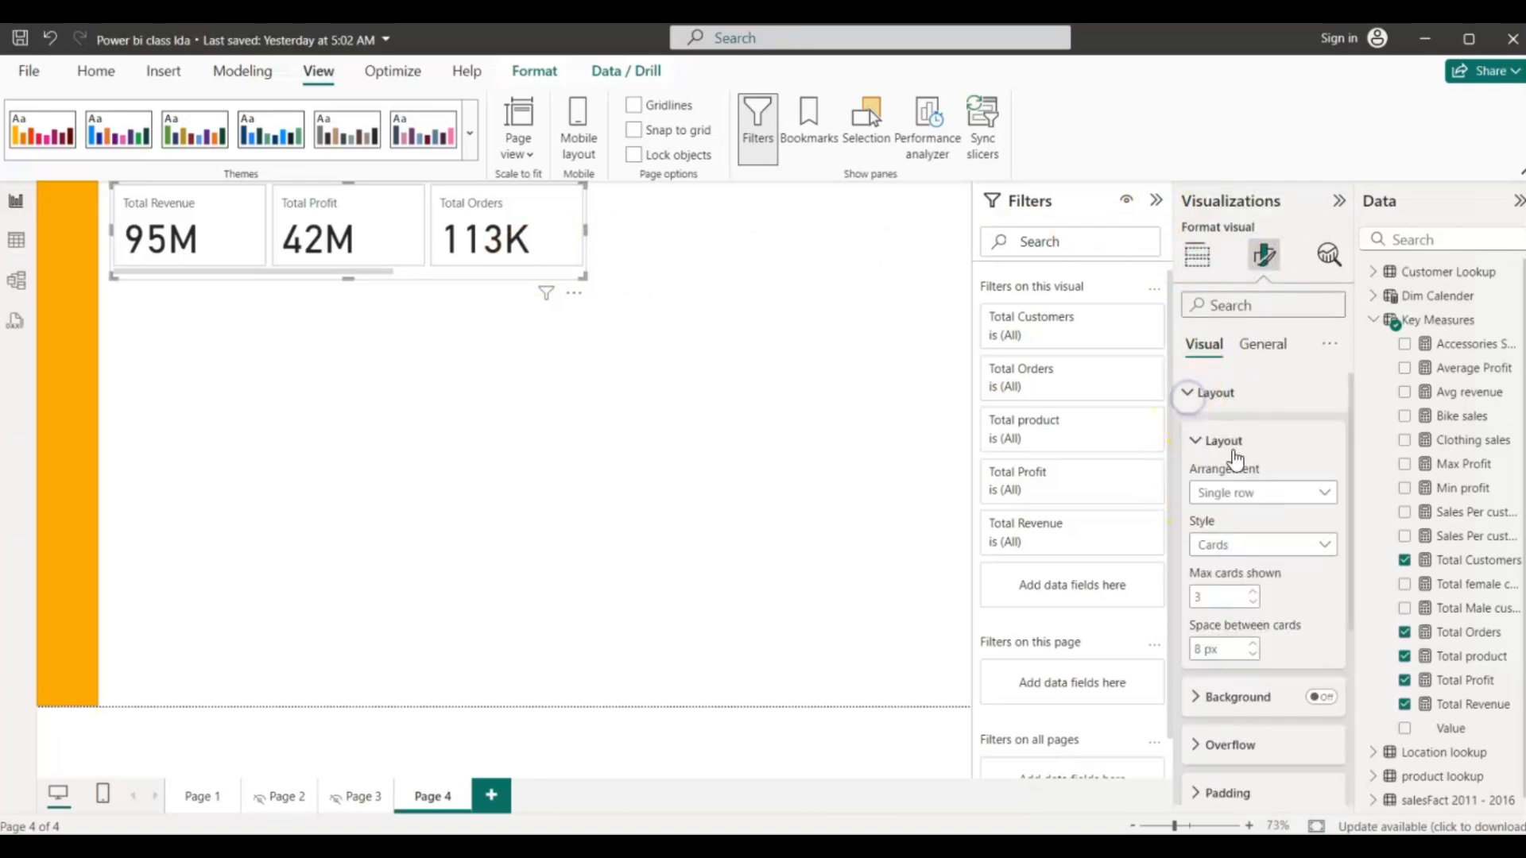
click(1253, 602)
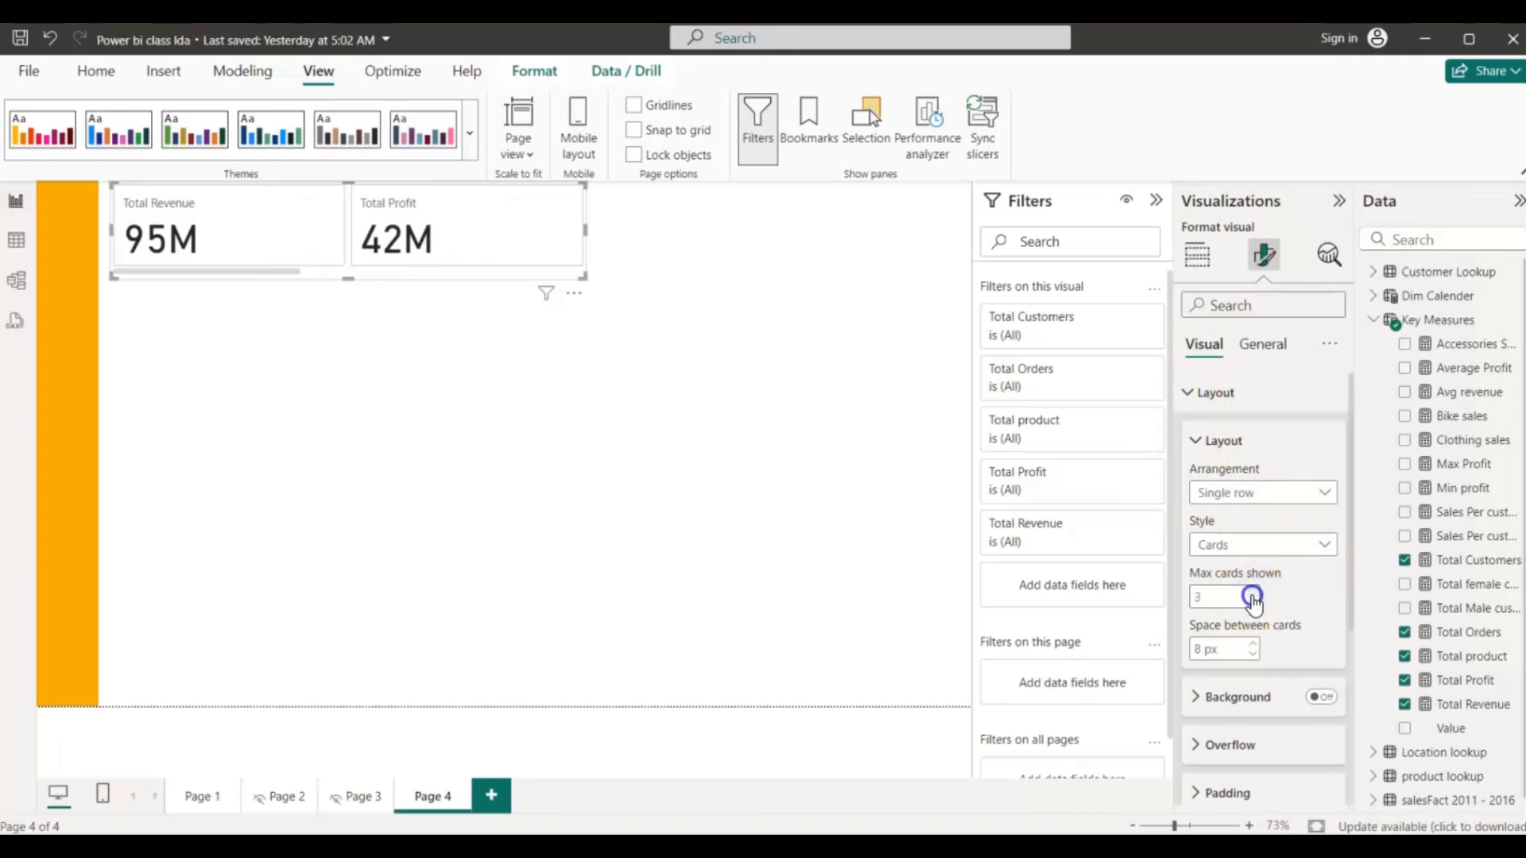
click(1252, 593)
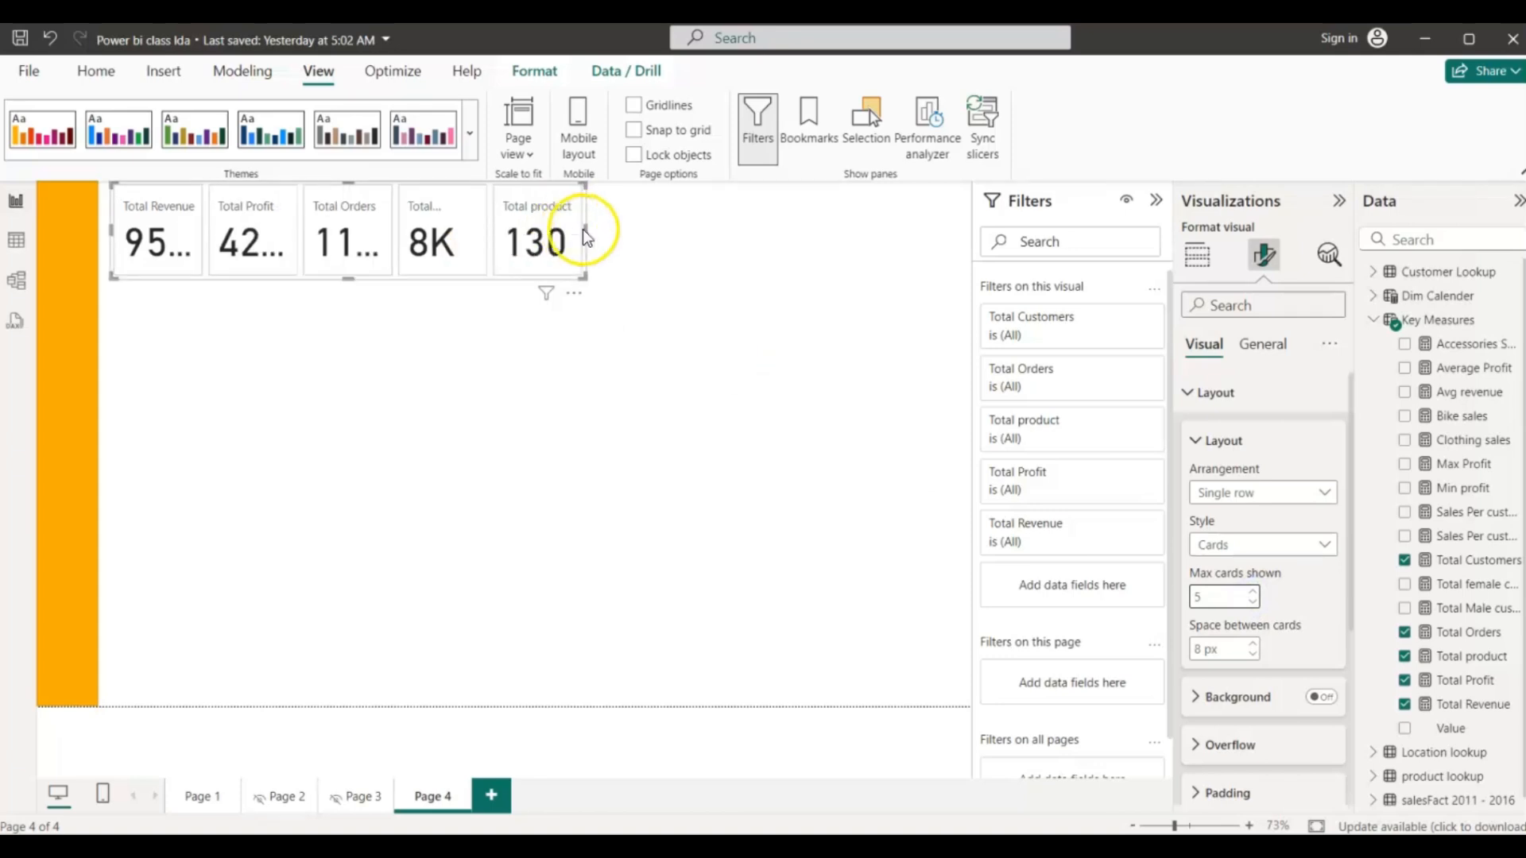
drag(587, 231, 967, 238)
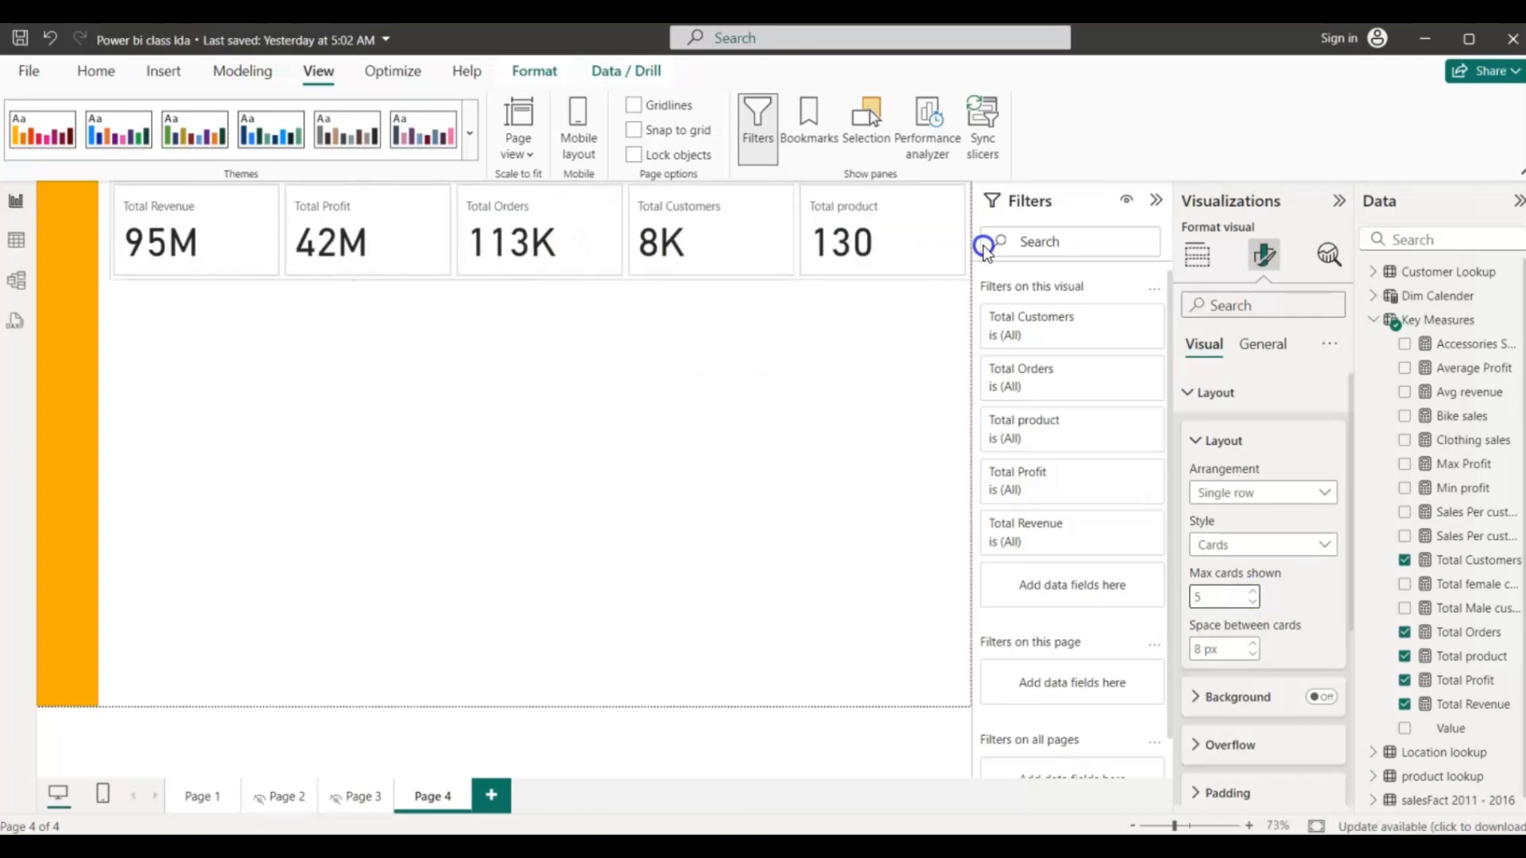
drag(497, 279, 504, 300)
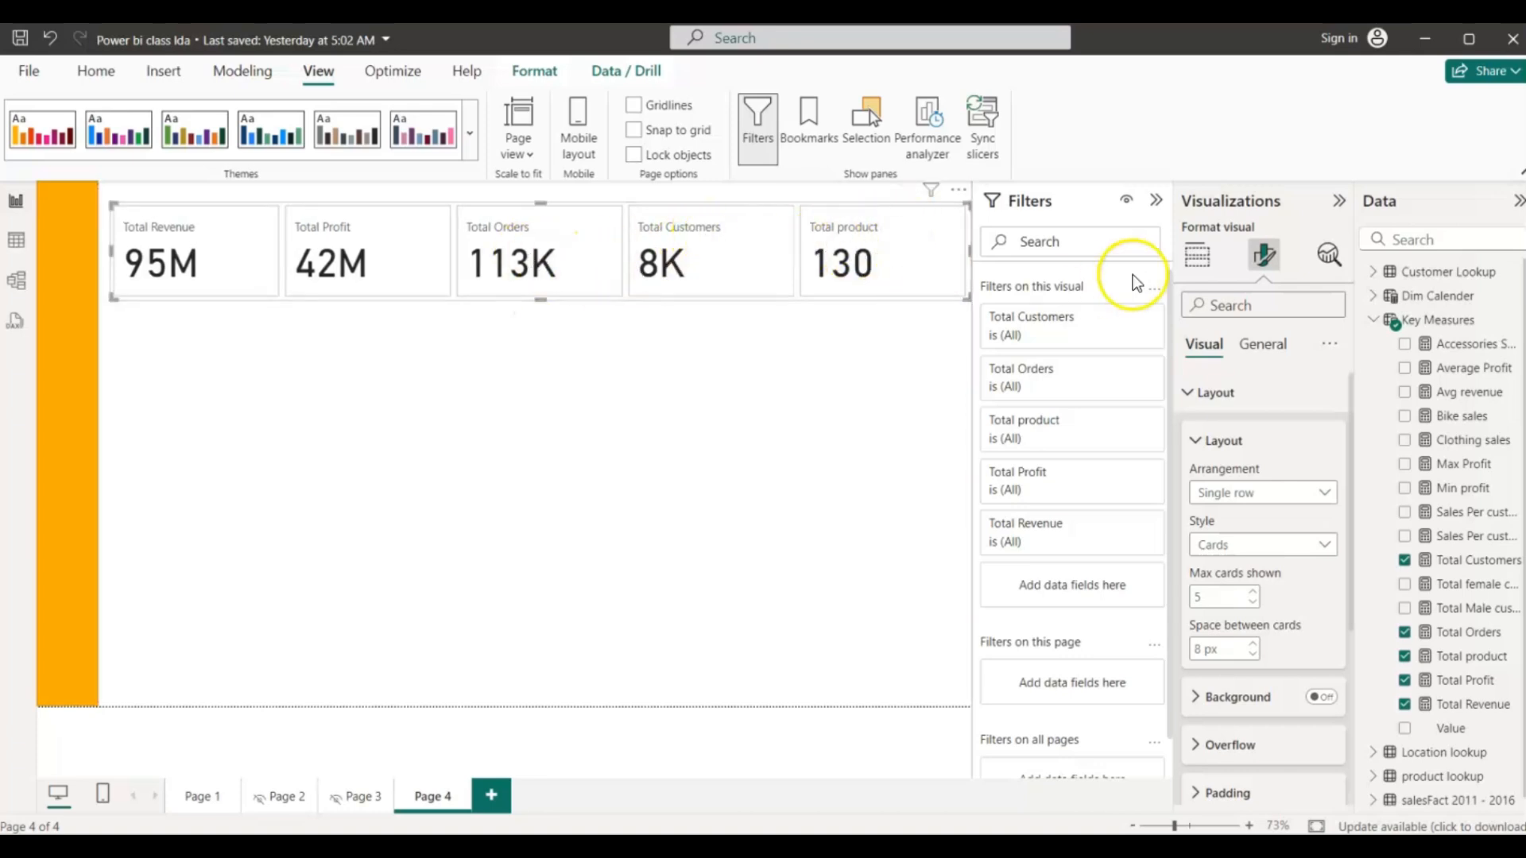
- Format the callout values of all cards with font size 25, bold and centered horizontal alignment
click(1198, 262)
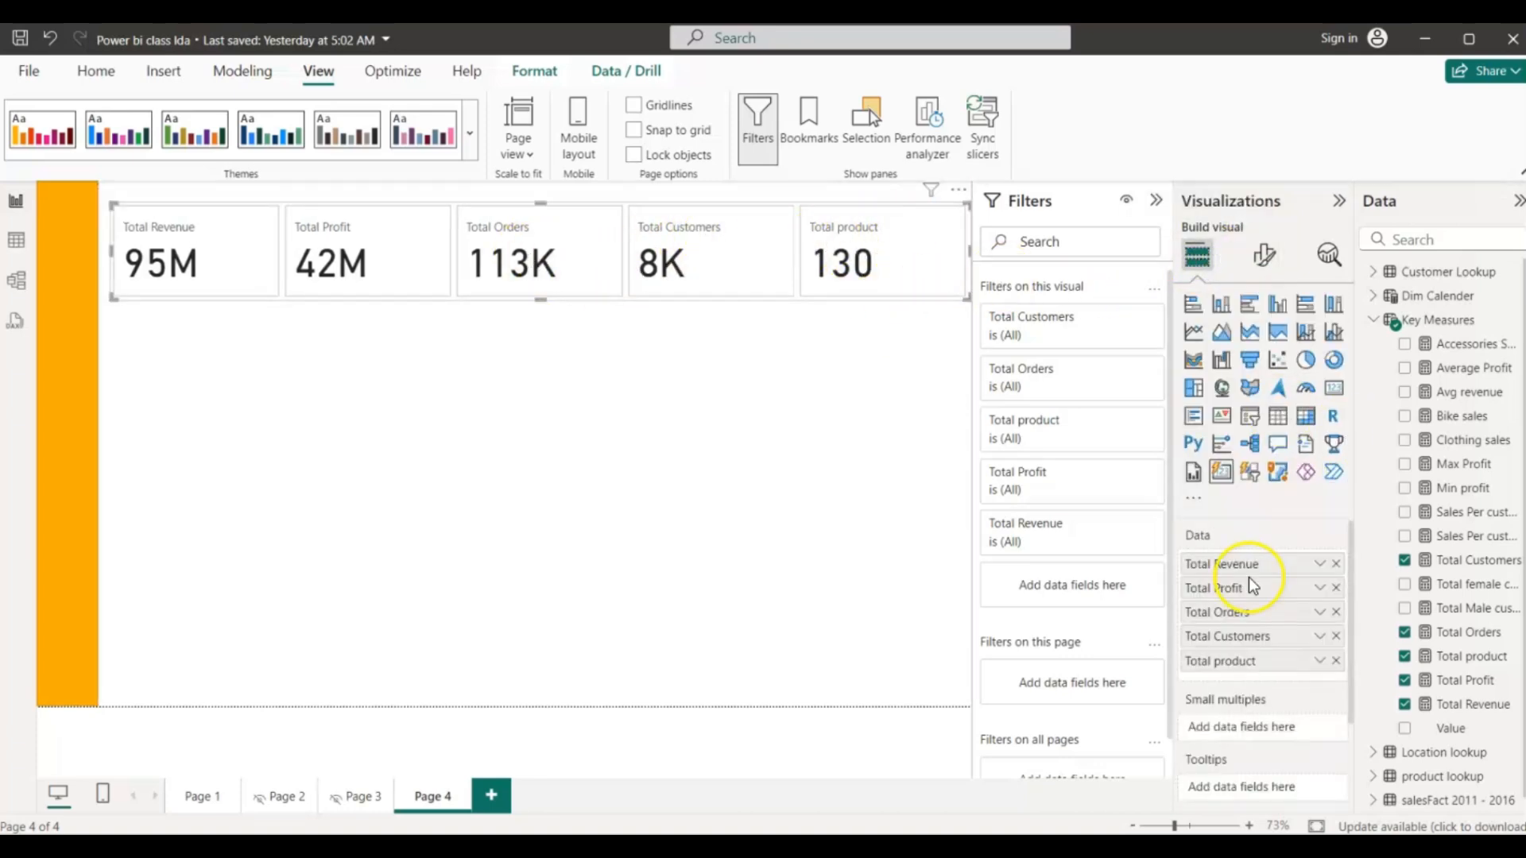
click(1264, 261)
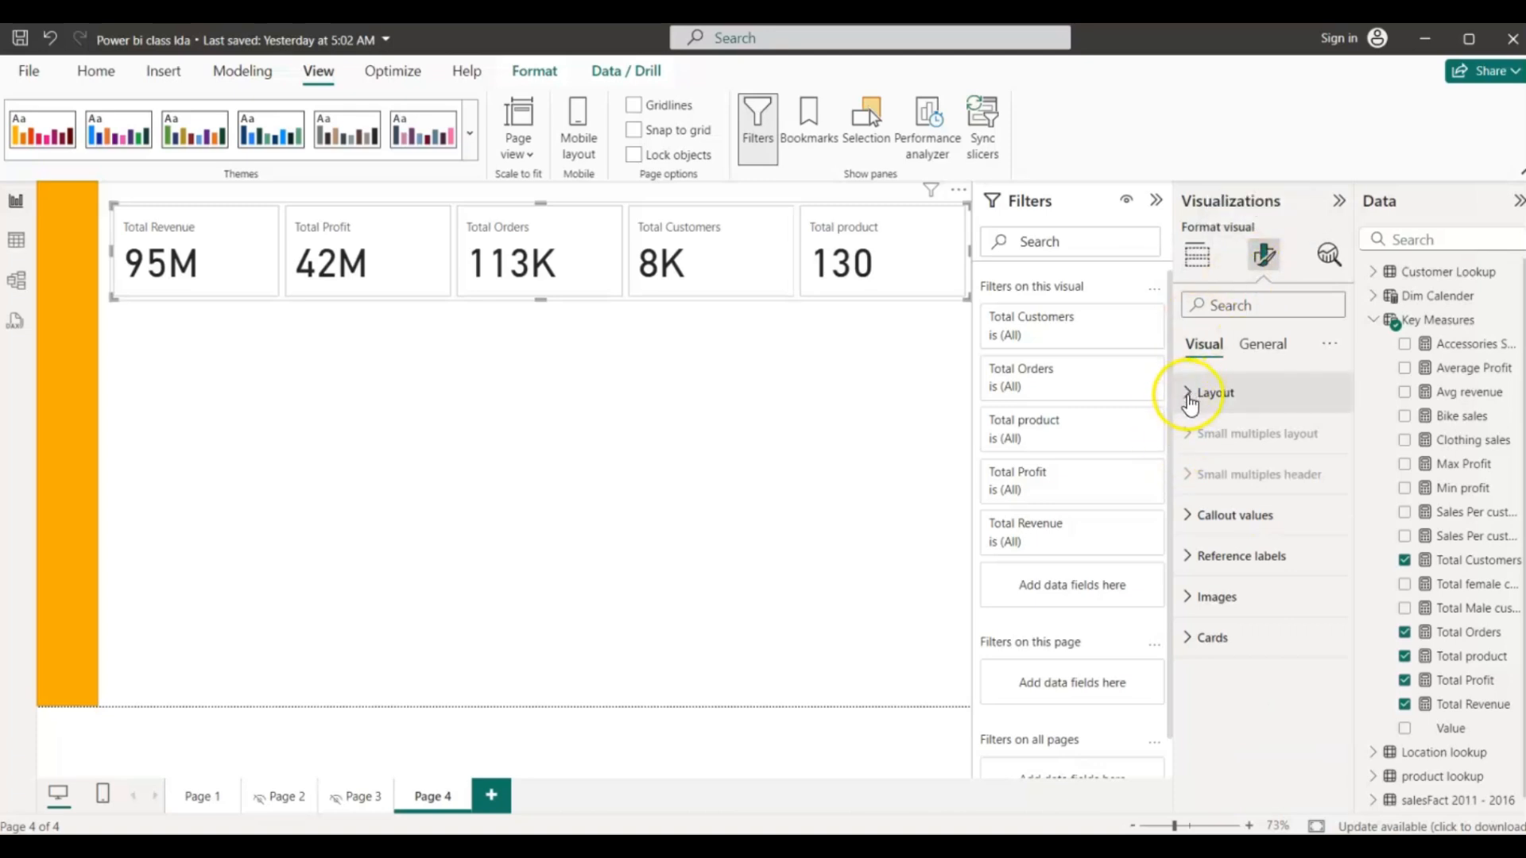
click(1186, 521)
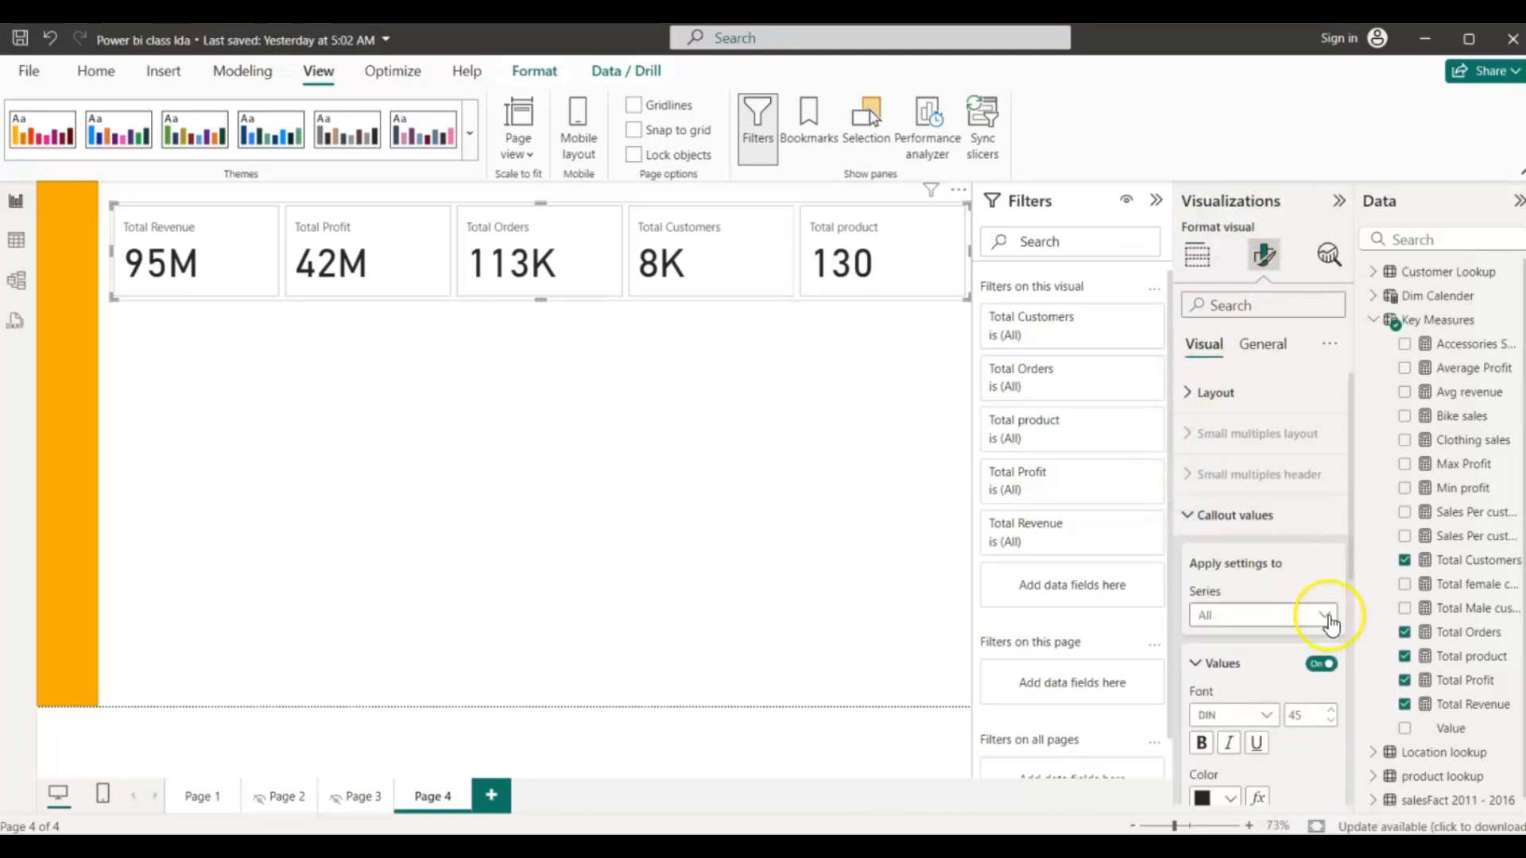
drag(1354, 575, 1359, 637)
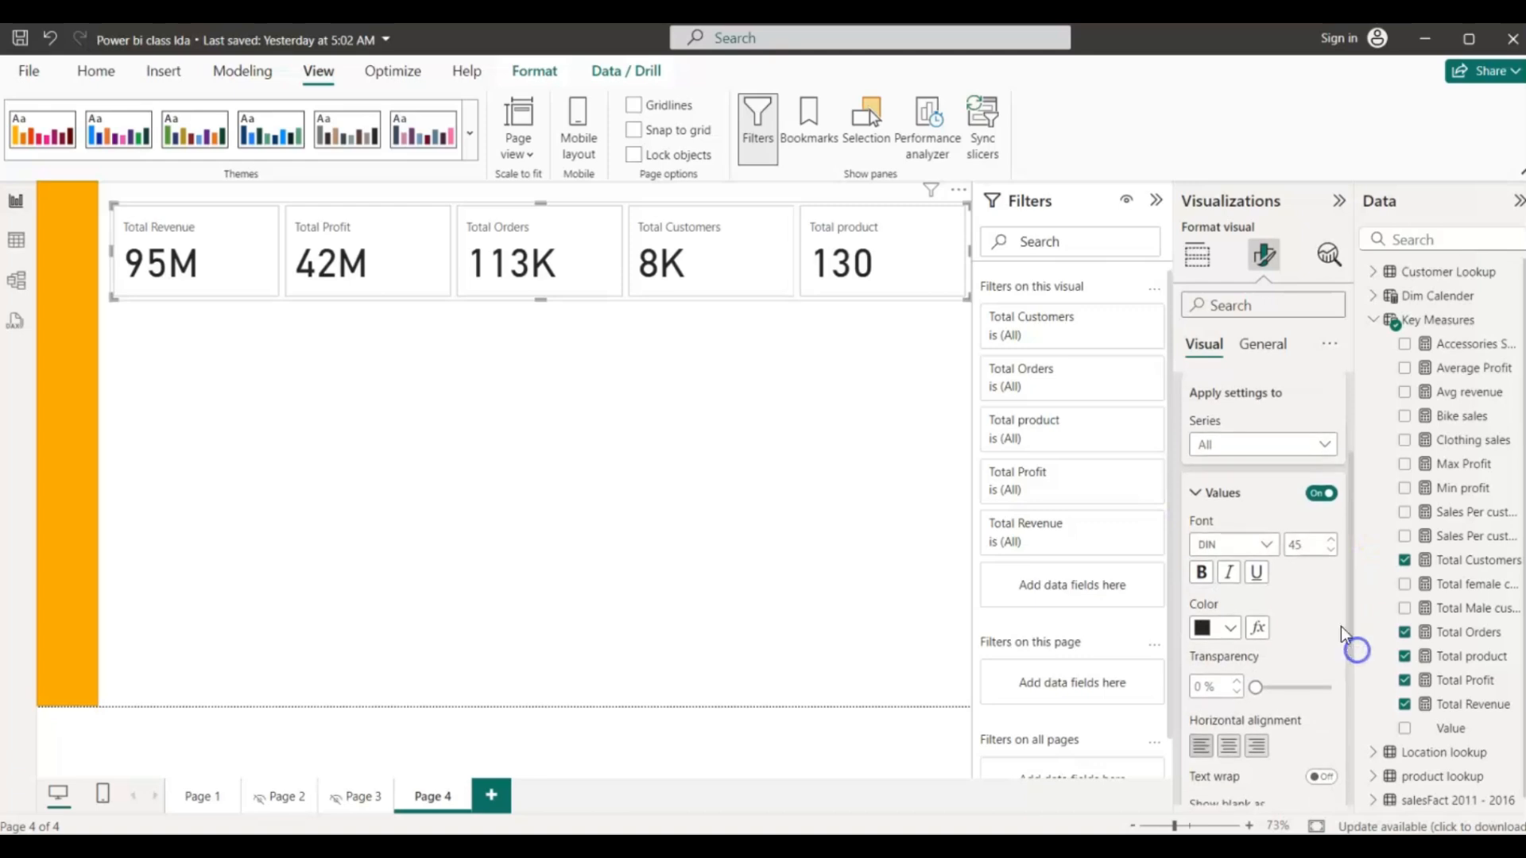
drag(1303, 545, 1290, 544)
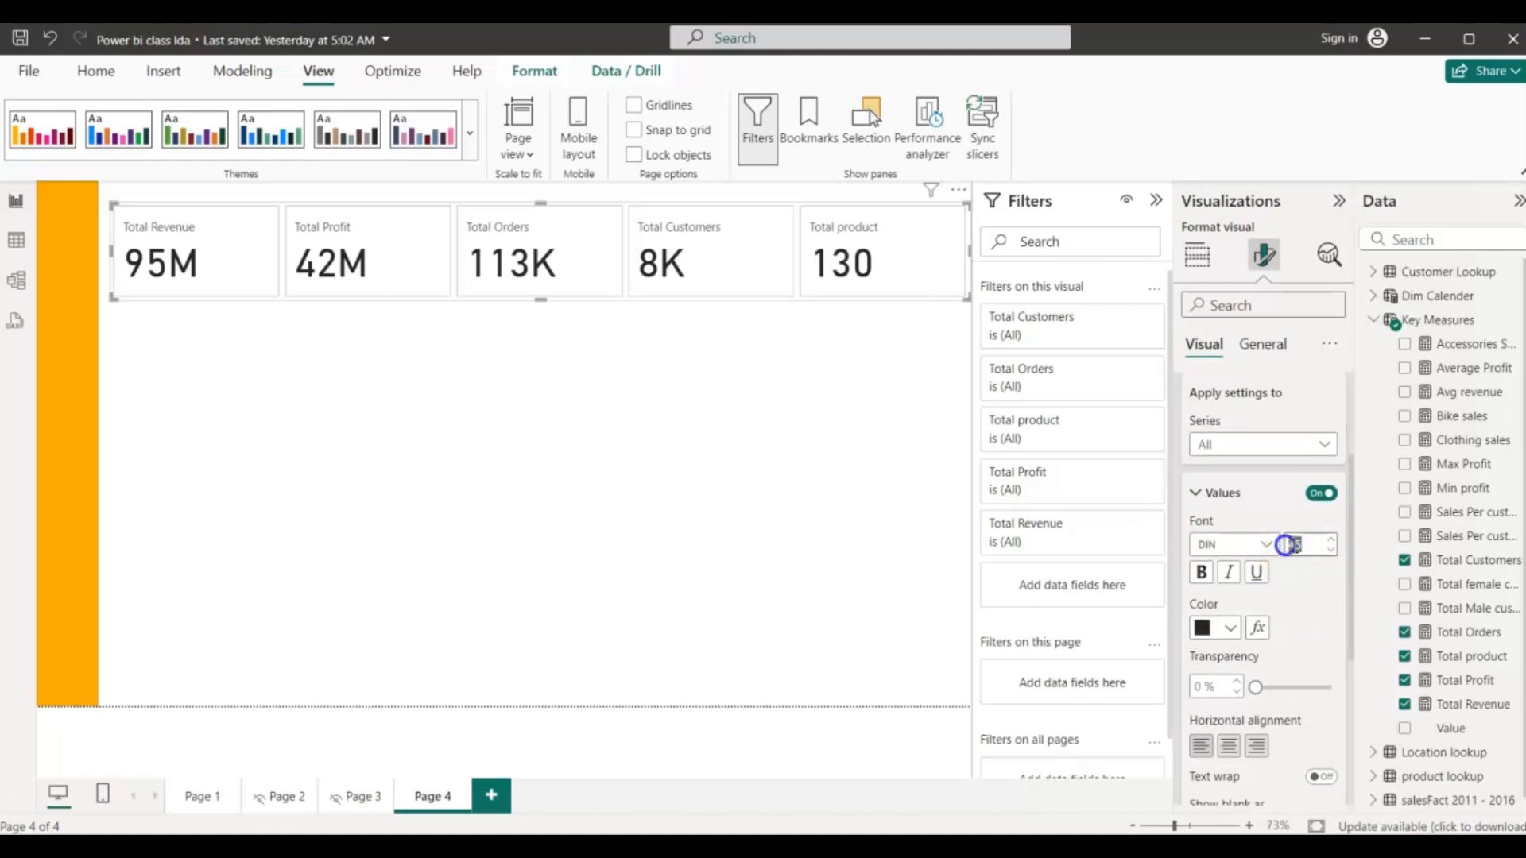
key(BackSpace)
text(25)
click(1198, 574)
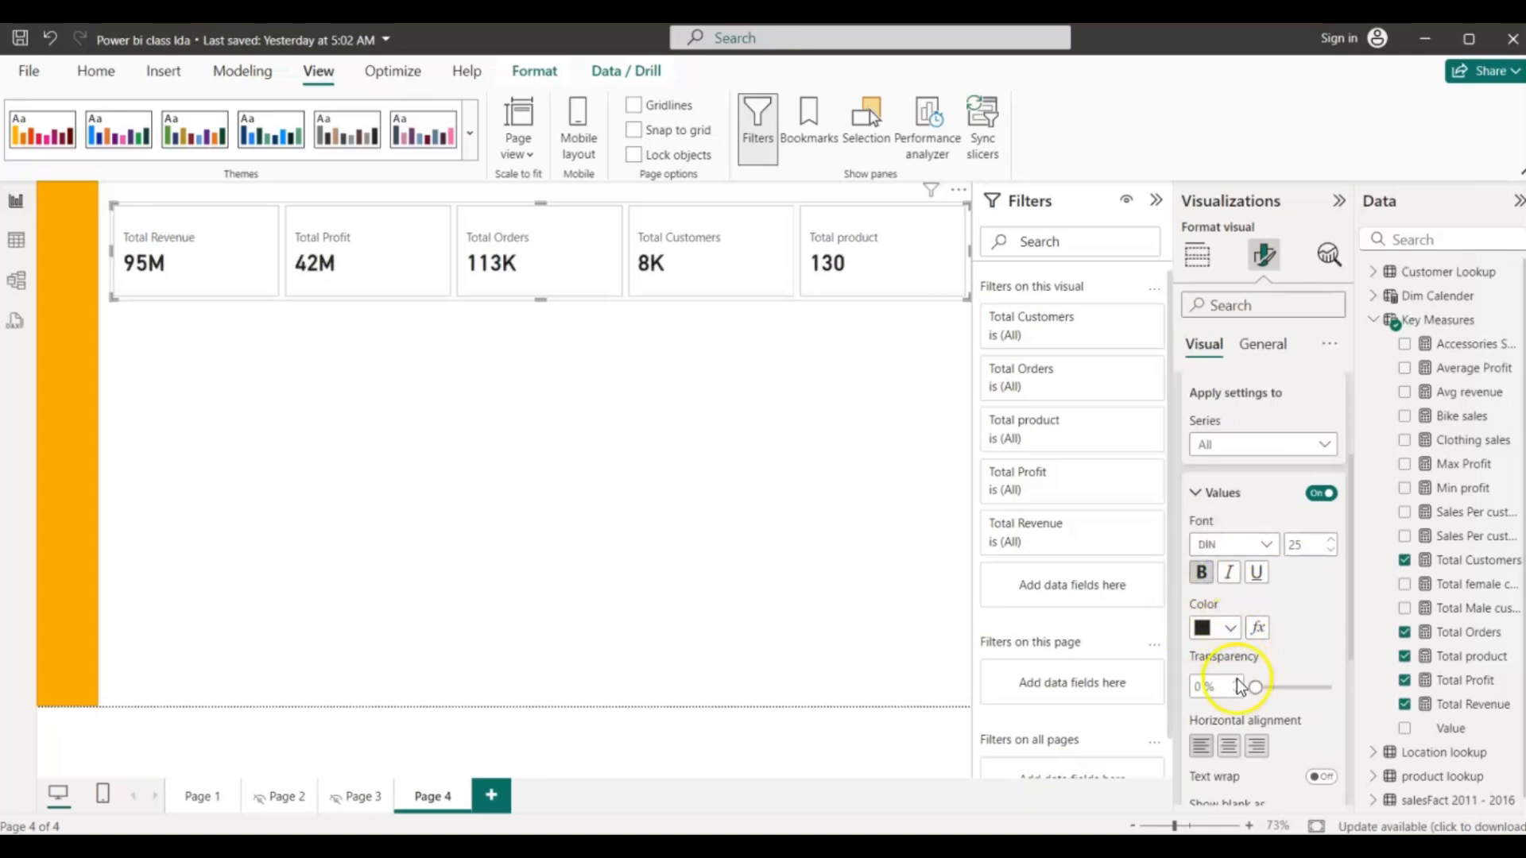
click(1228, 749)
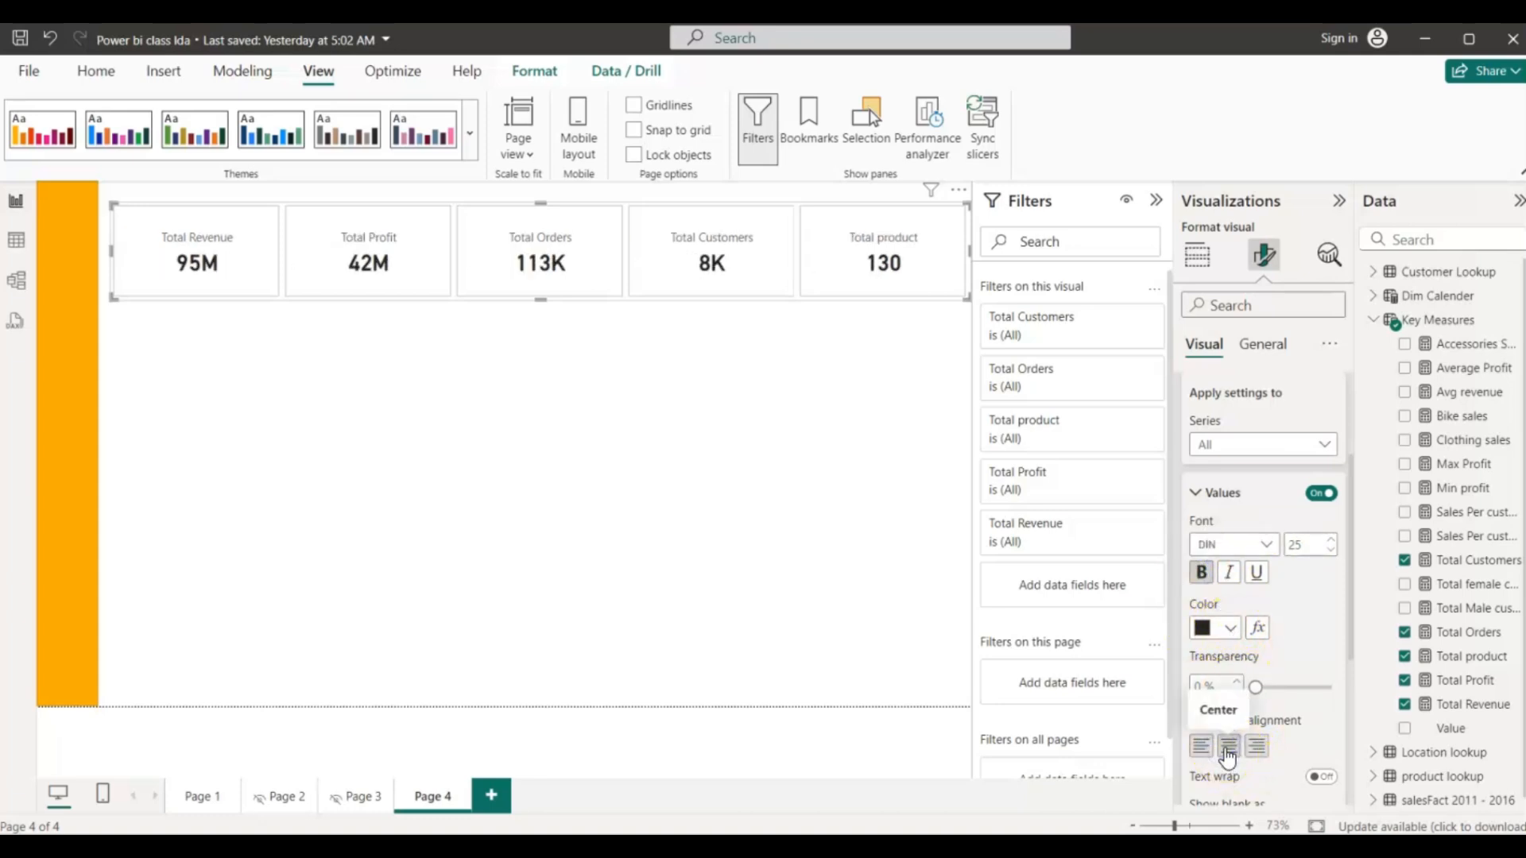
- Set the callout values' font size to 30 and move the card visual slightly lower to leave room above it
click(1301, 542)
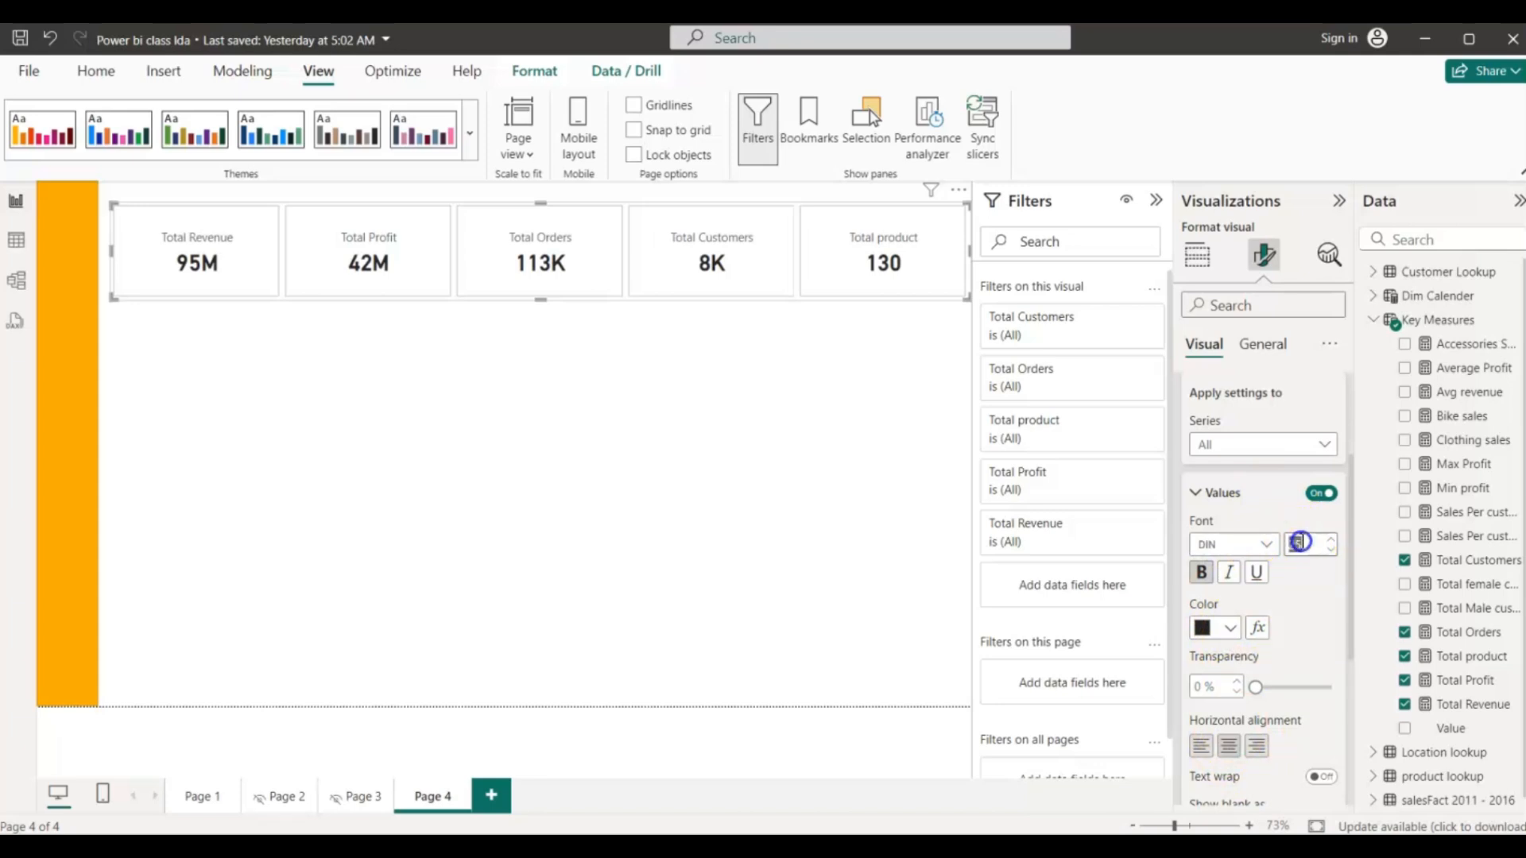
drag(1301, 542, 1285, 545)
text(30)
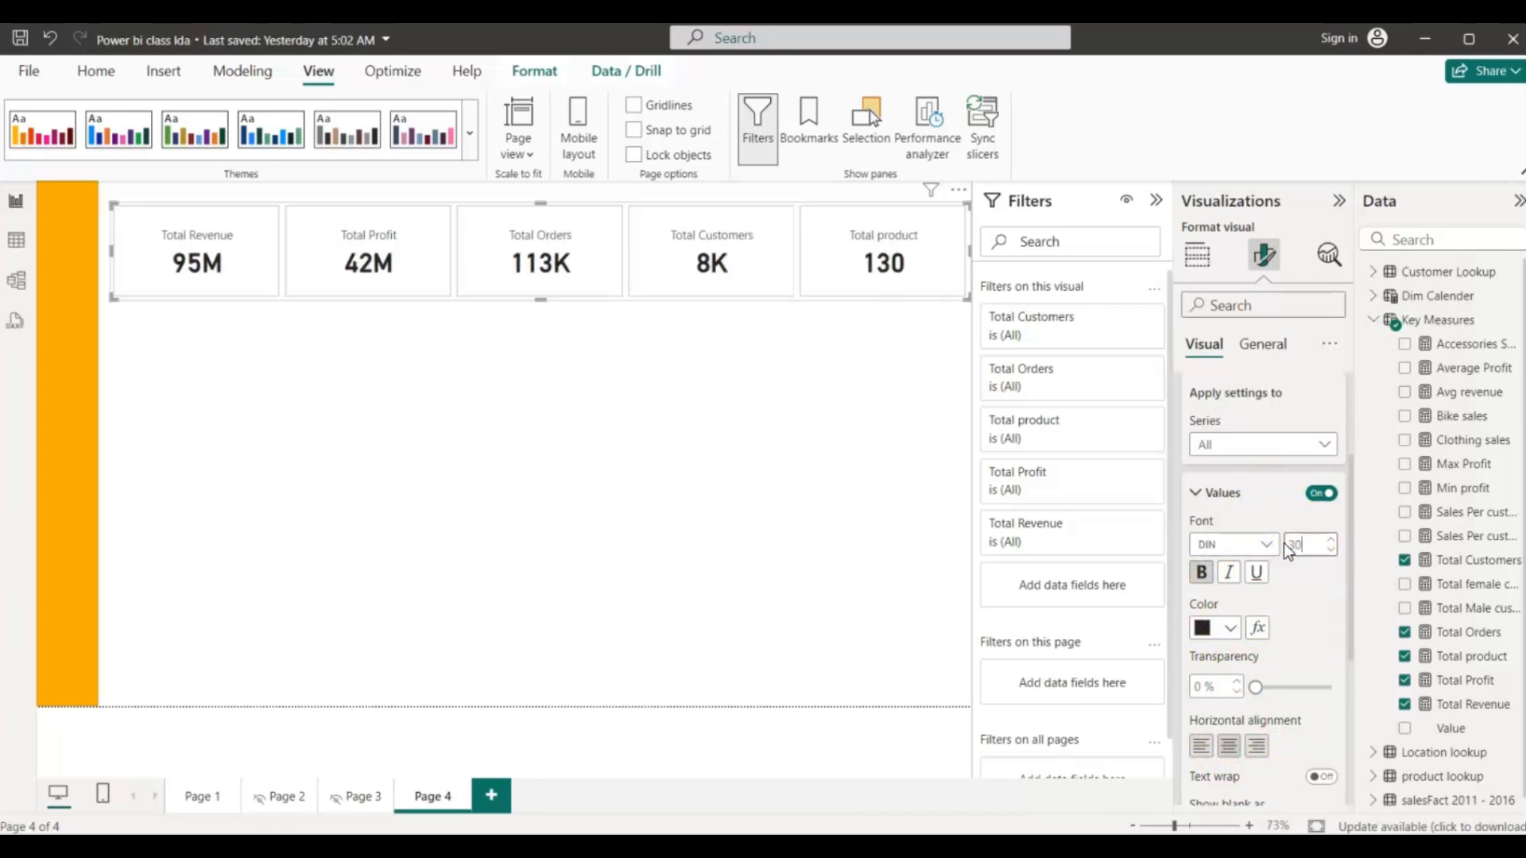
click(611, 327)
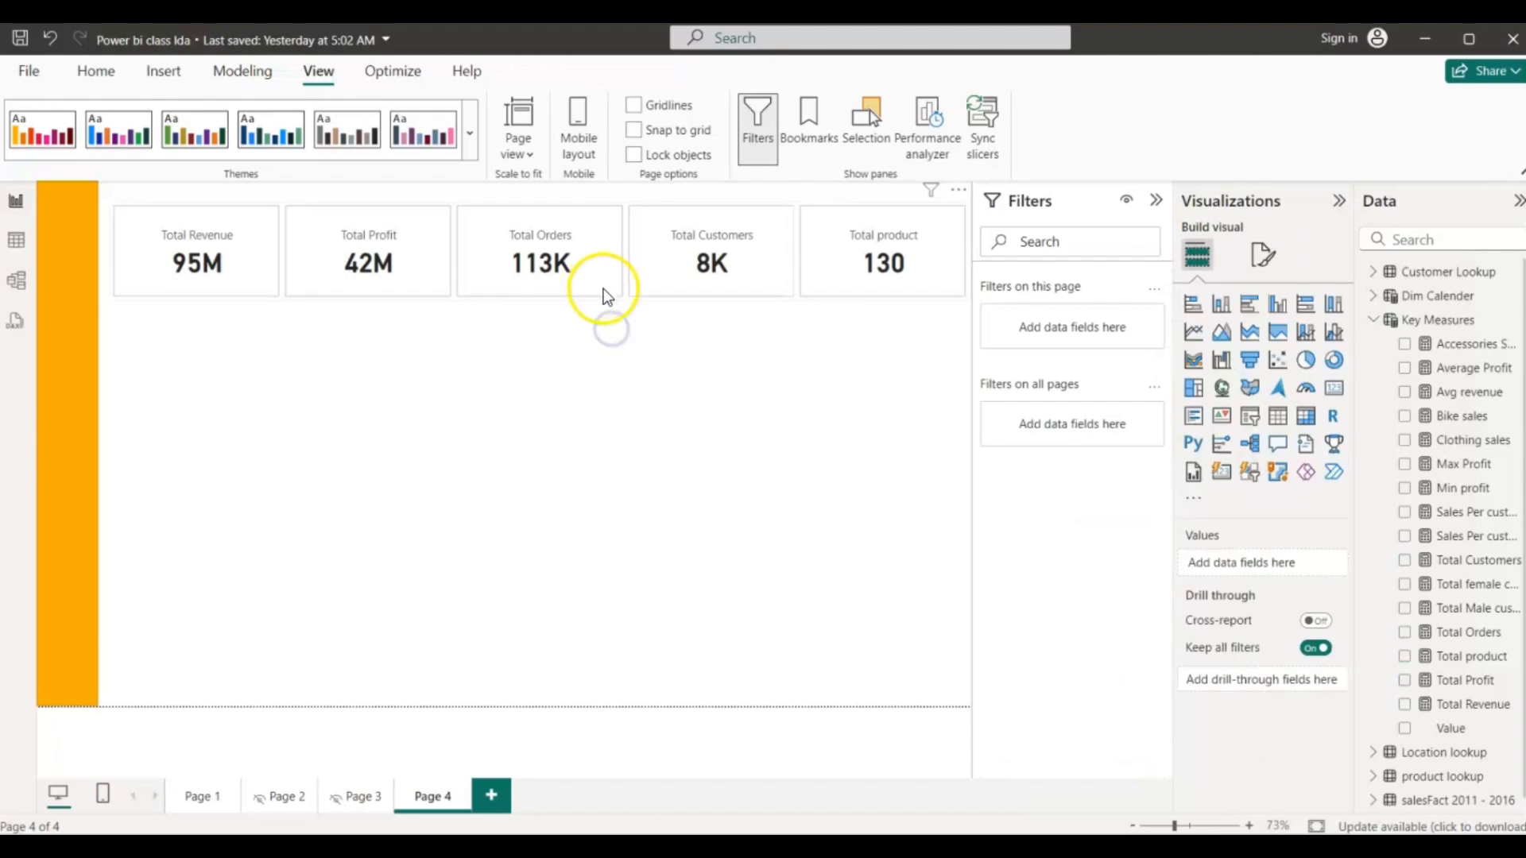
click(604, 300)
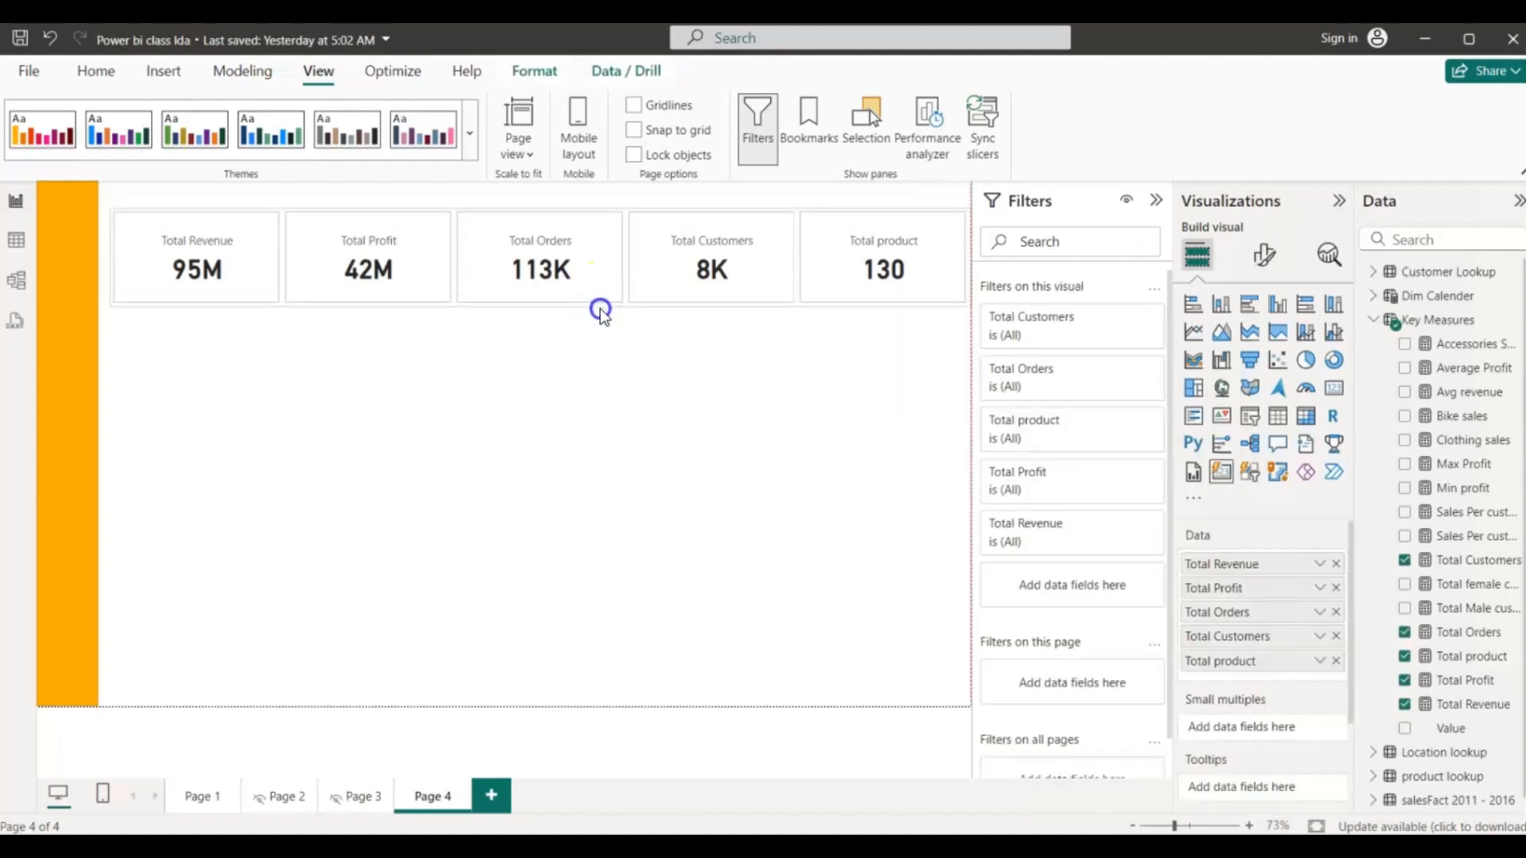
drag(599, 308, 603, 330)
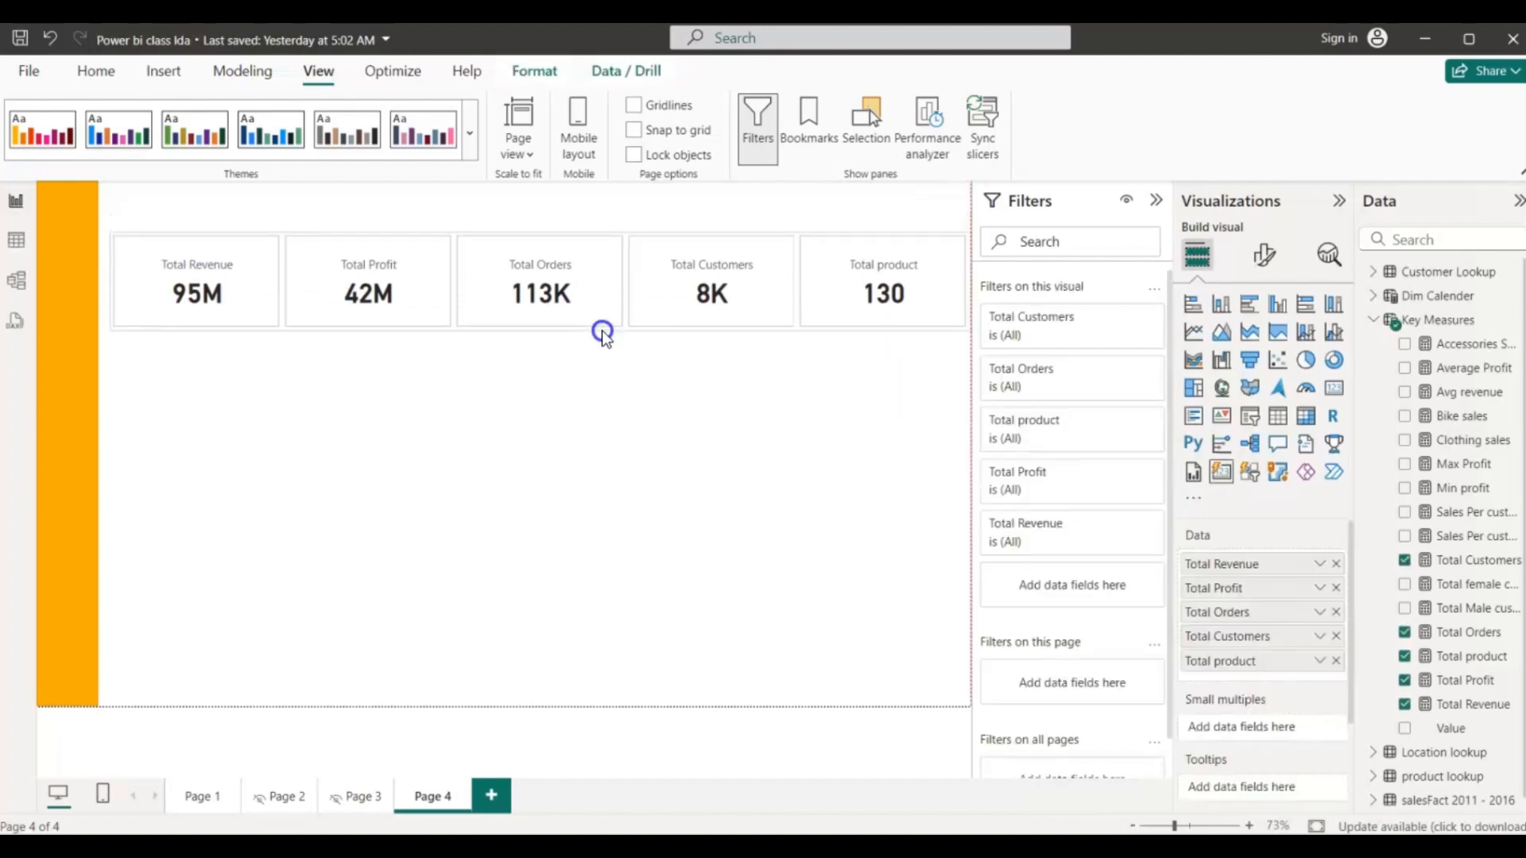
- Insert a text box on the page containing the title "Sales Analysis Report"
click(154, 78)
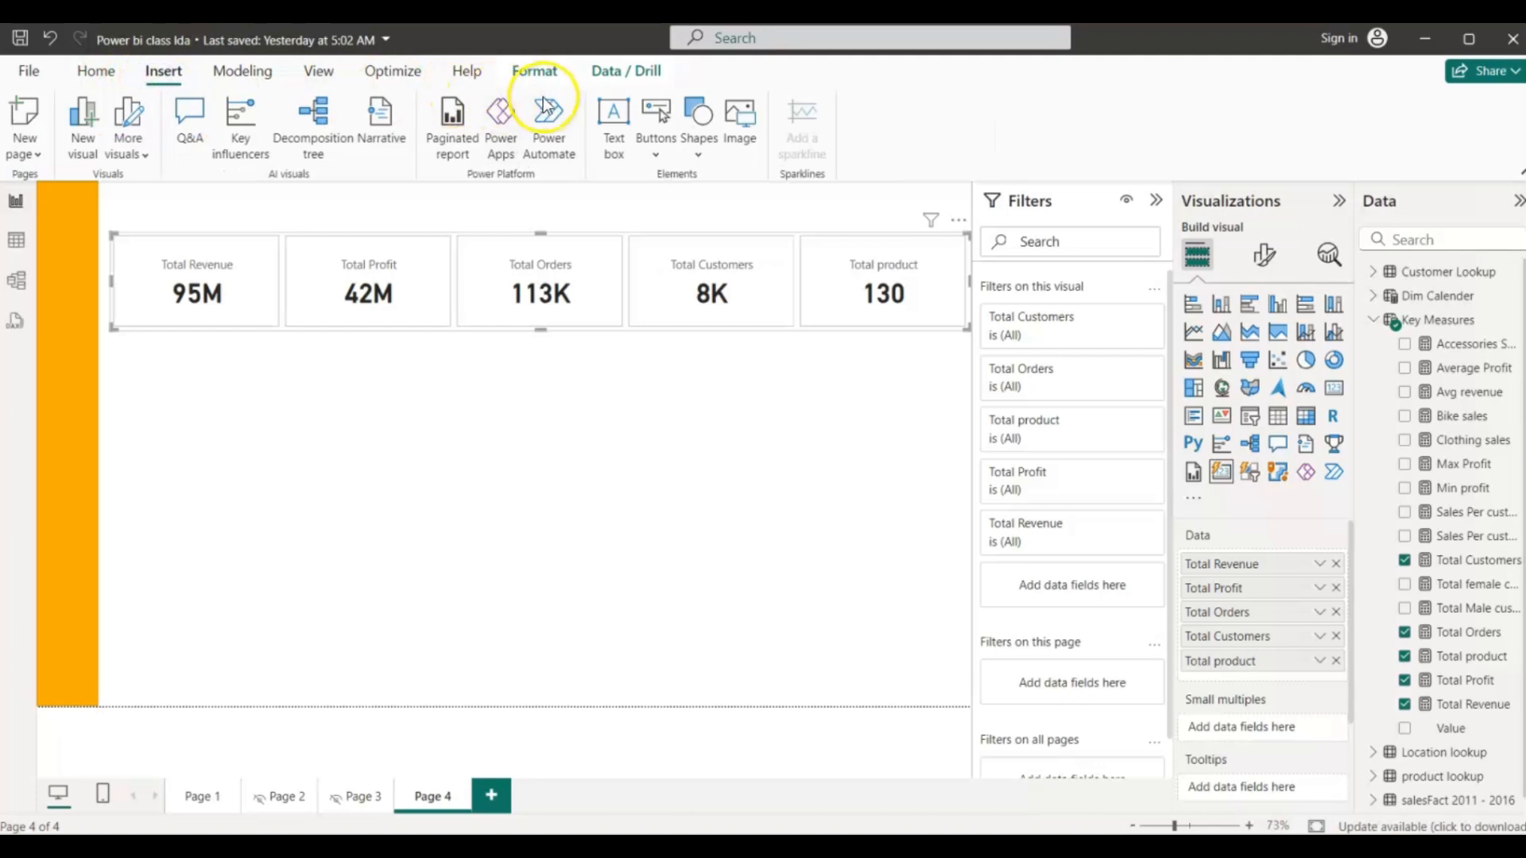
click(612, 119)
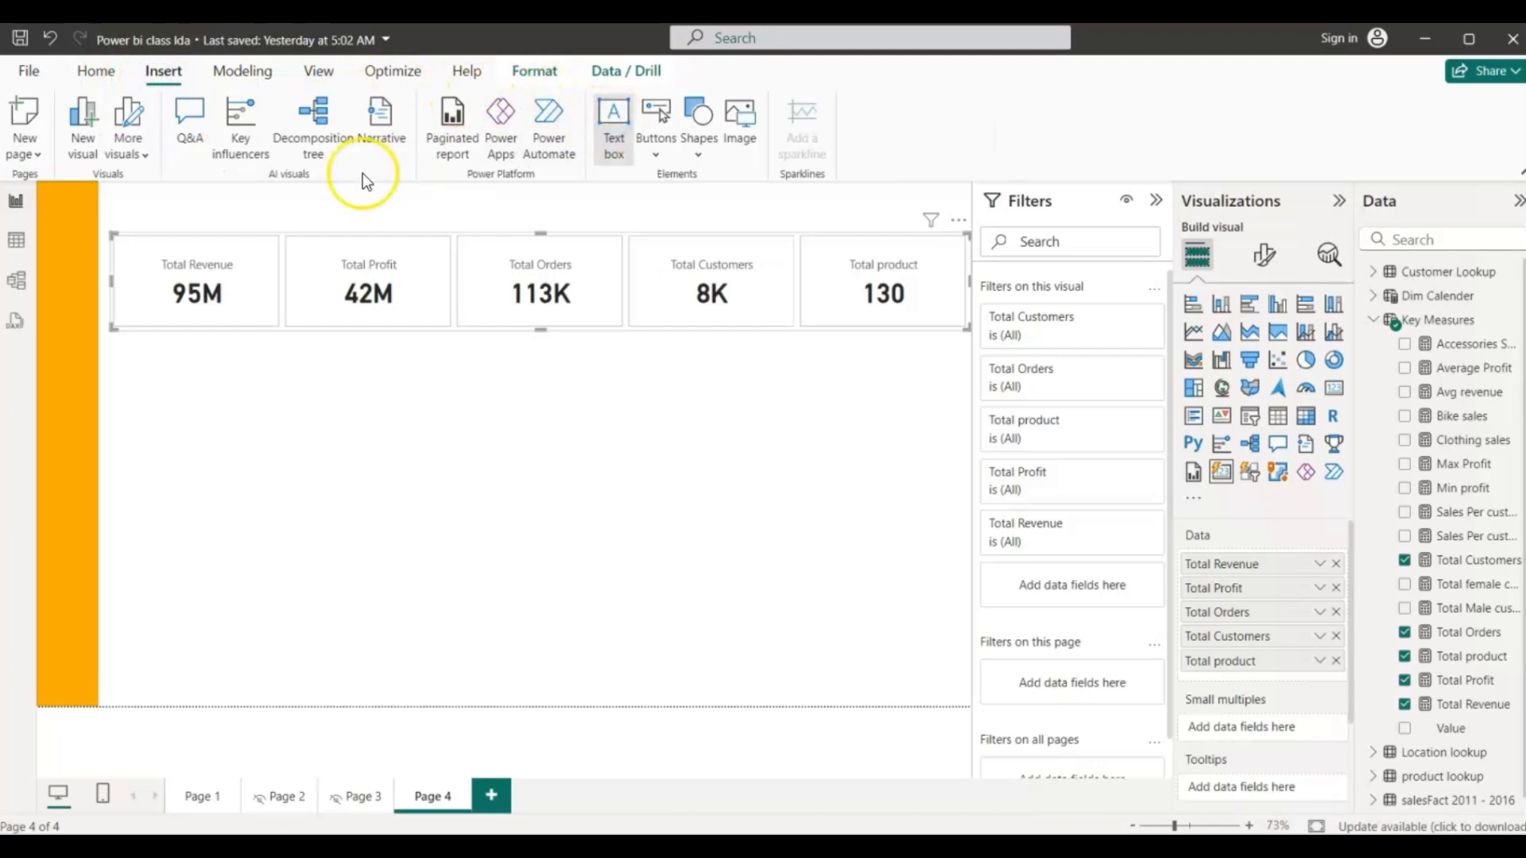
click(256, 346)
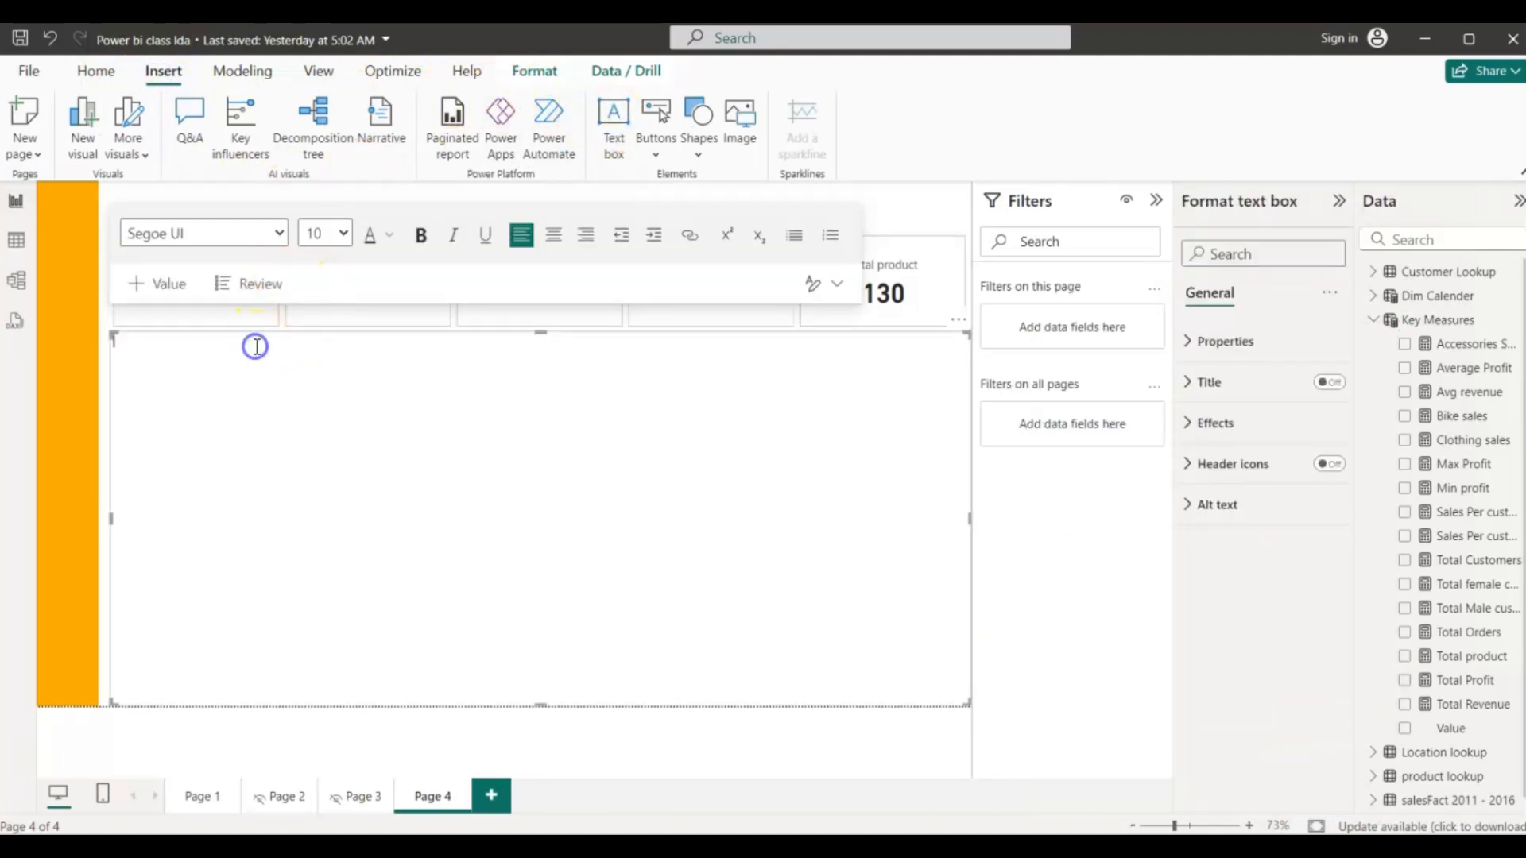
text(s Analysis Report)
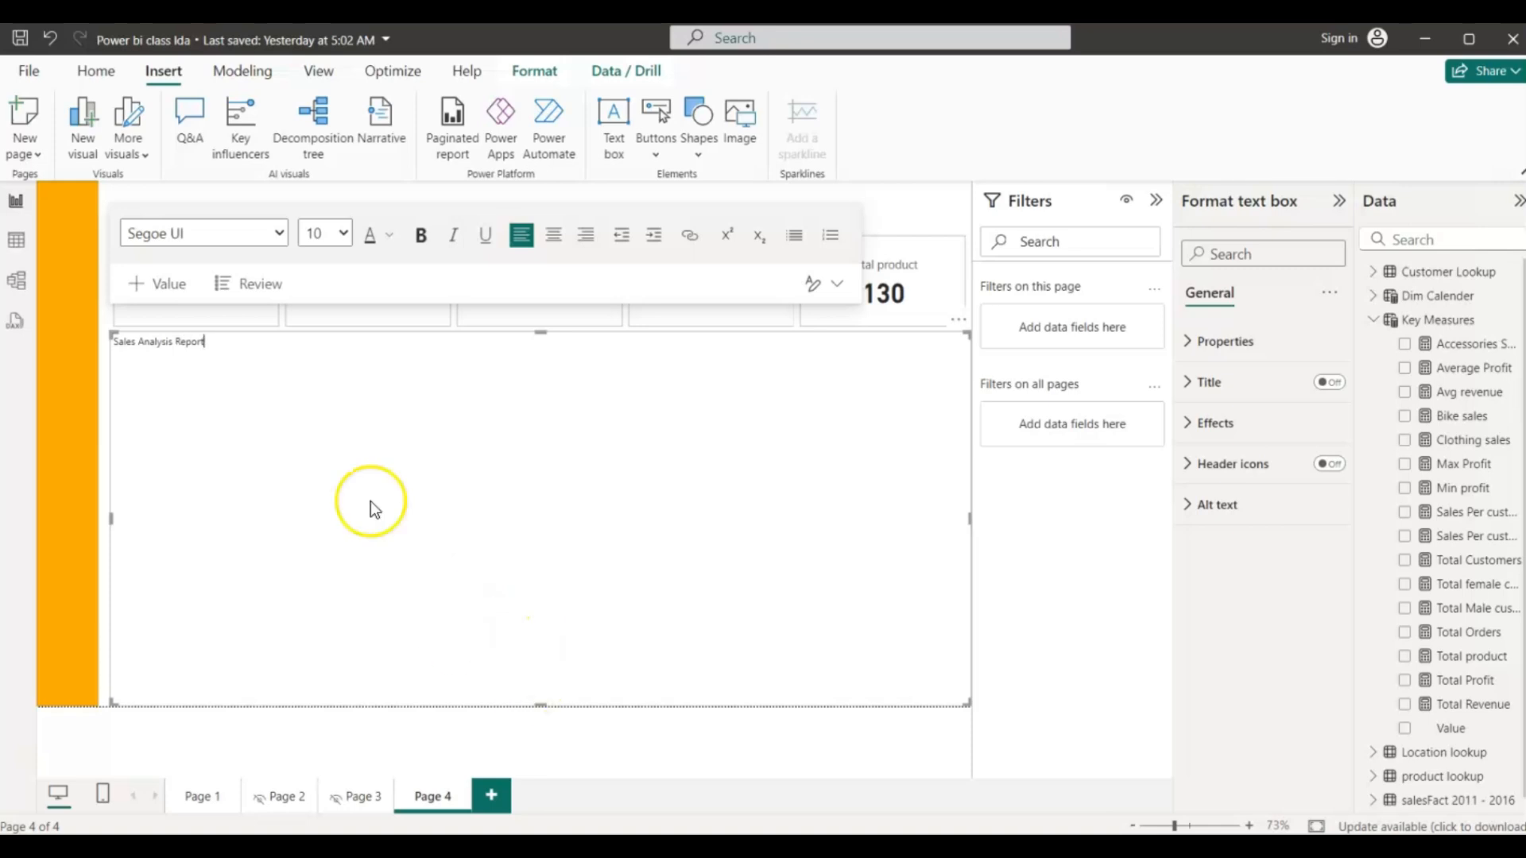
- Format the "Sales Analysis Report" title text with font size 18 and bold
drag(207, 344, 116, 342)
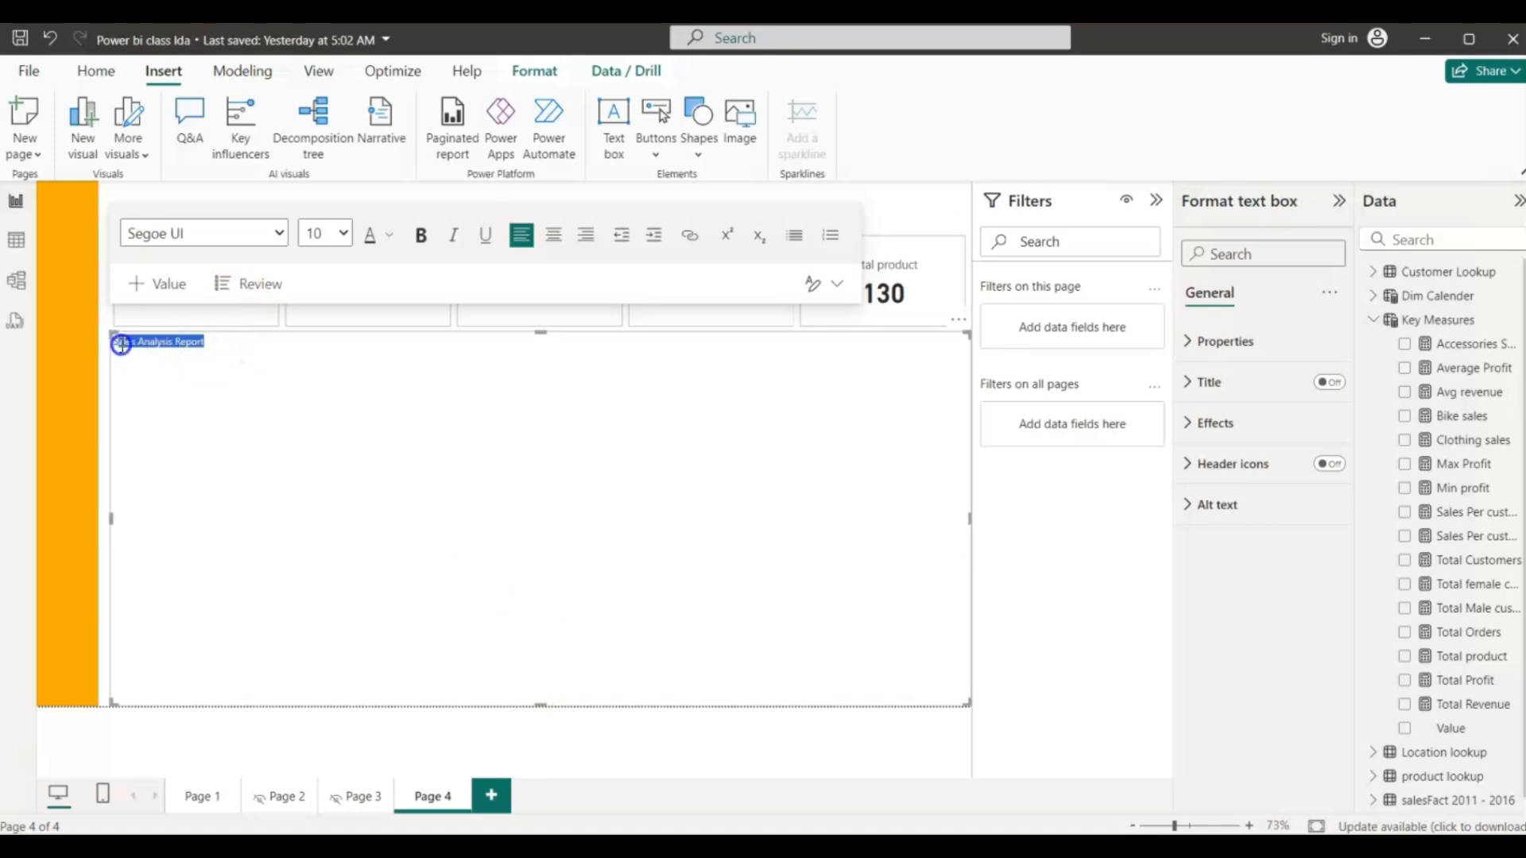
click(345, 232)
click(326, 450)
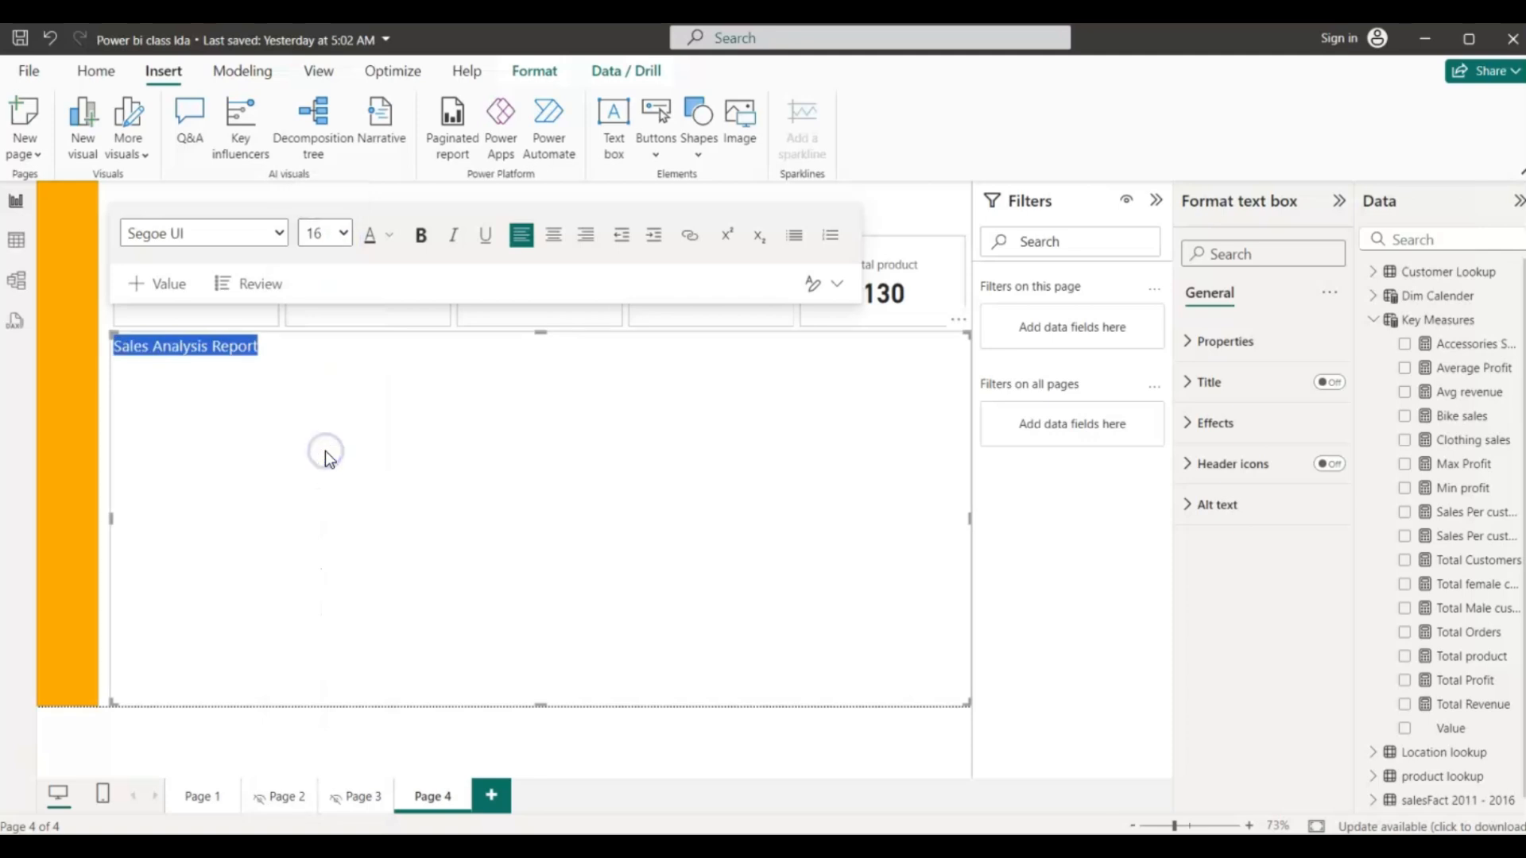
click(342, 233)
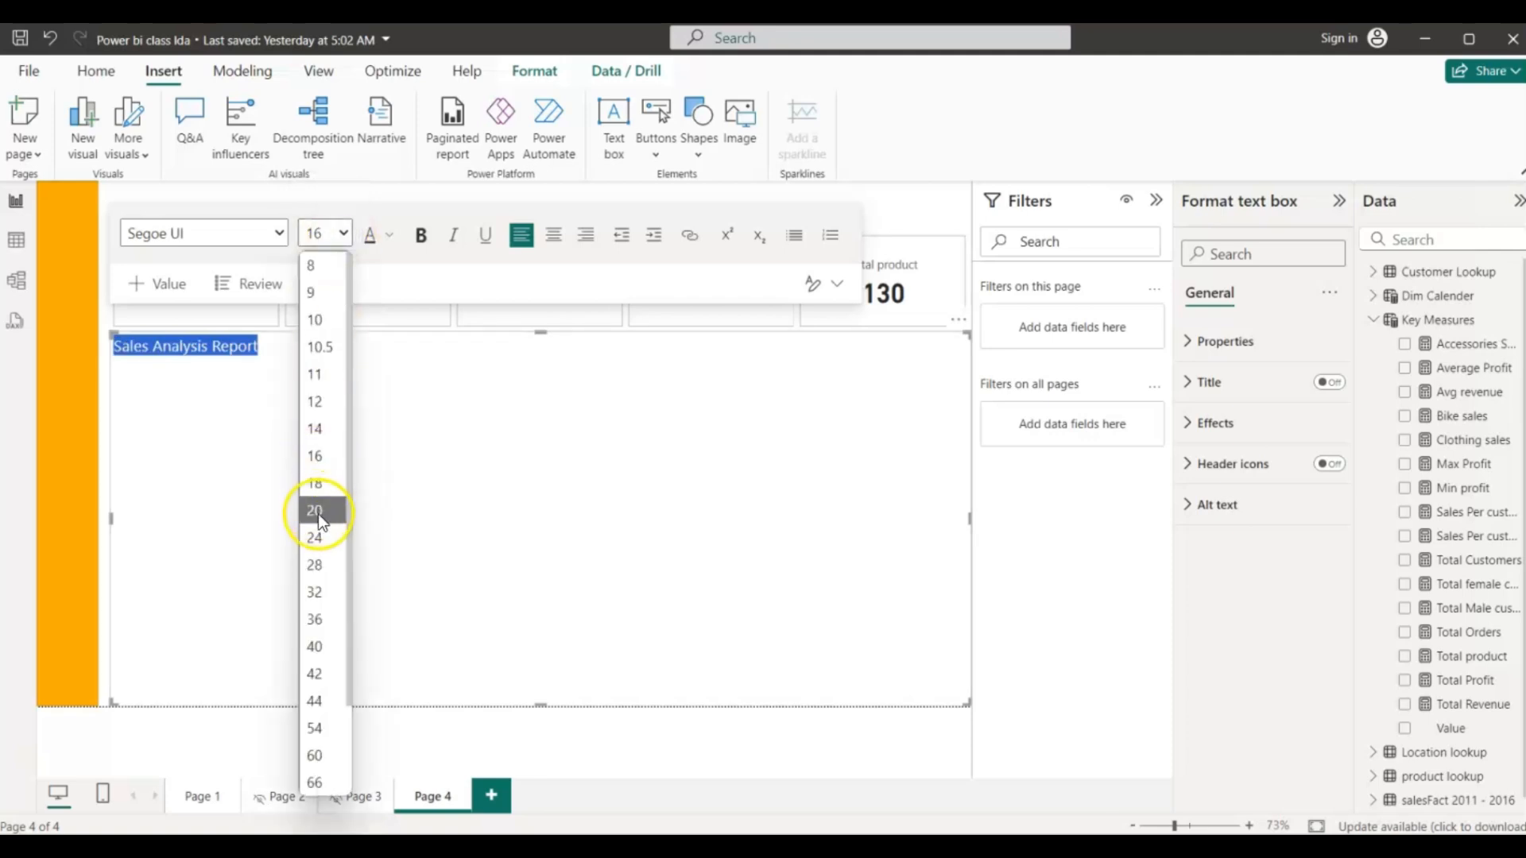
click(317, 477)
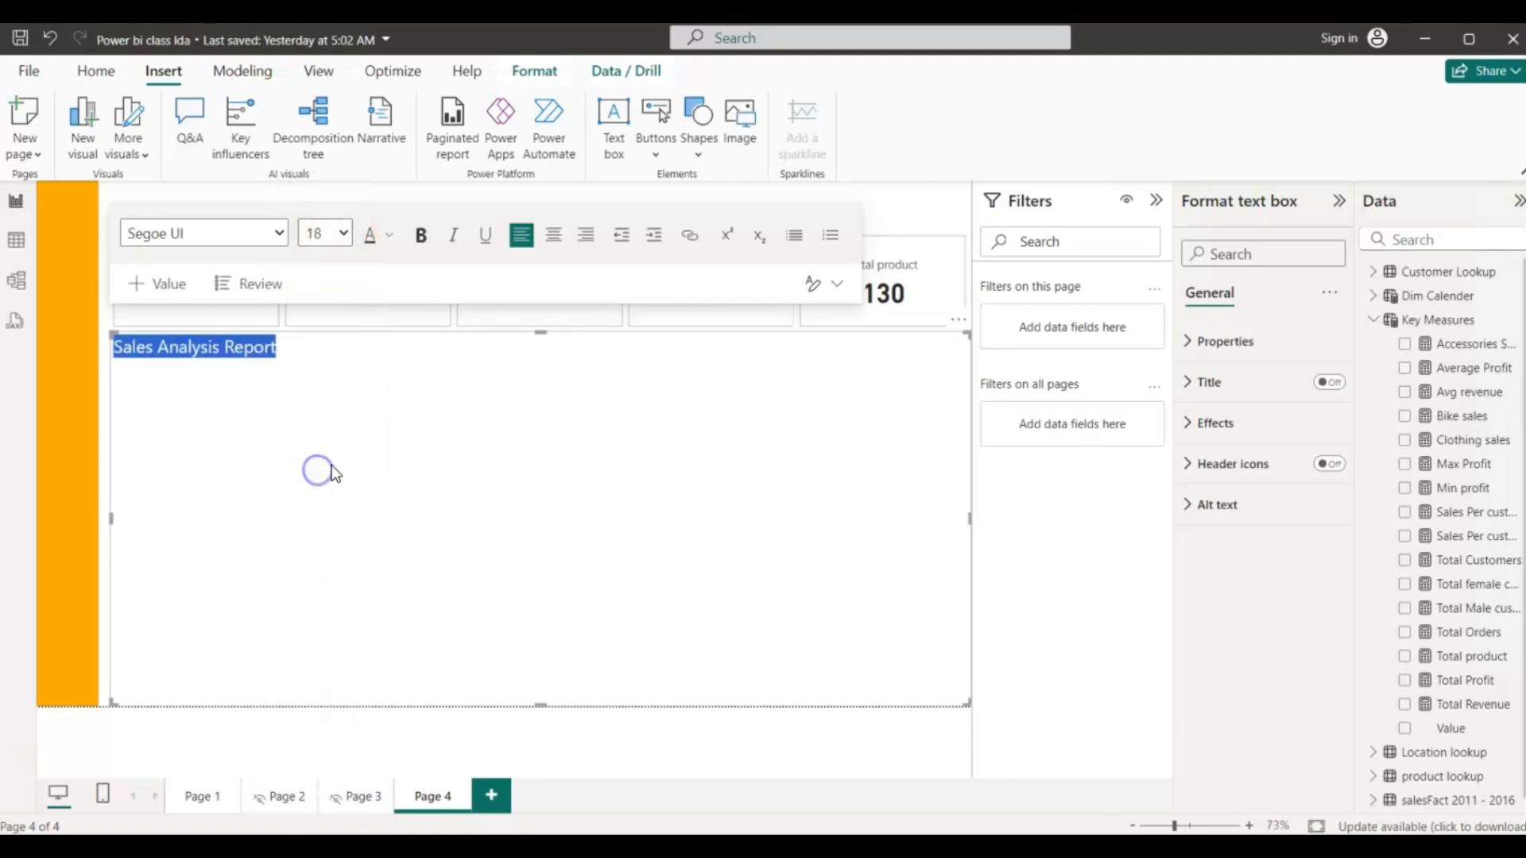
click(422, 234)
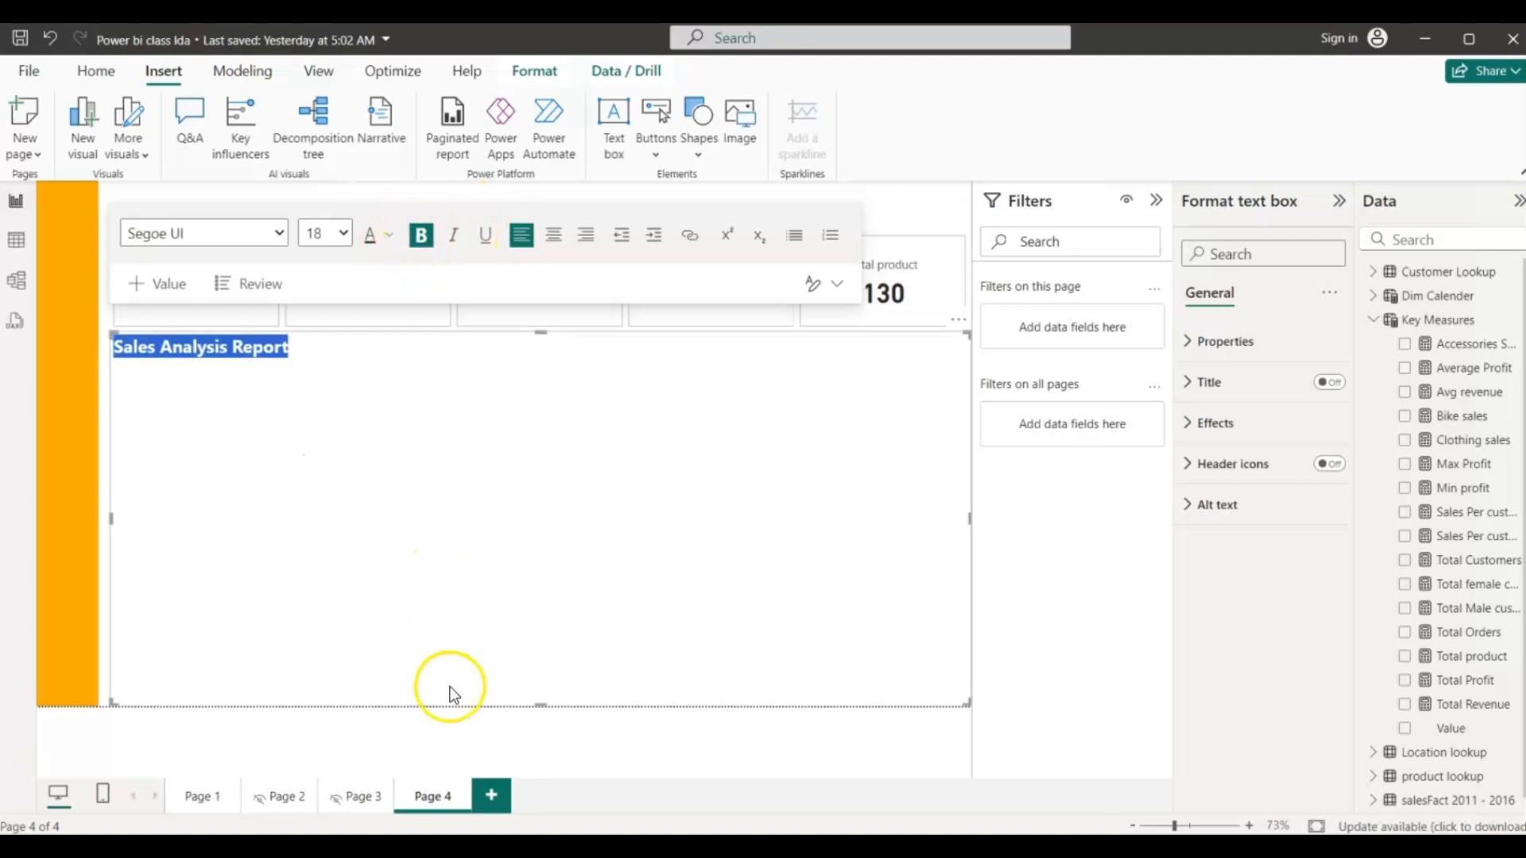
- Shrink the title text box to fit its text and place it above the cards beside the orange strip
drag(535, 704, 451, 366)
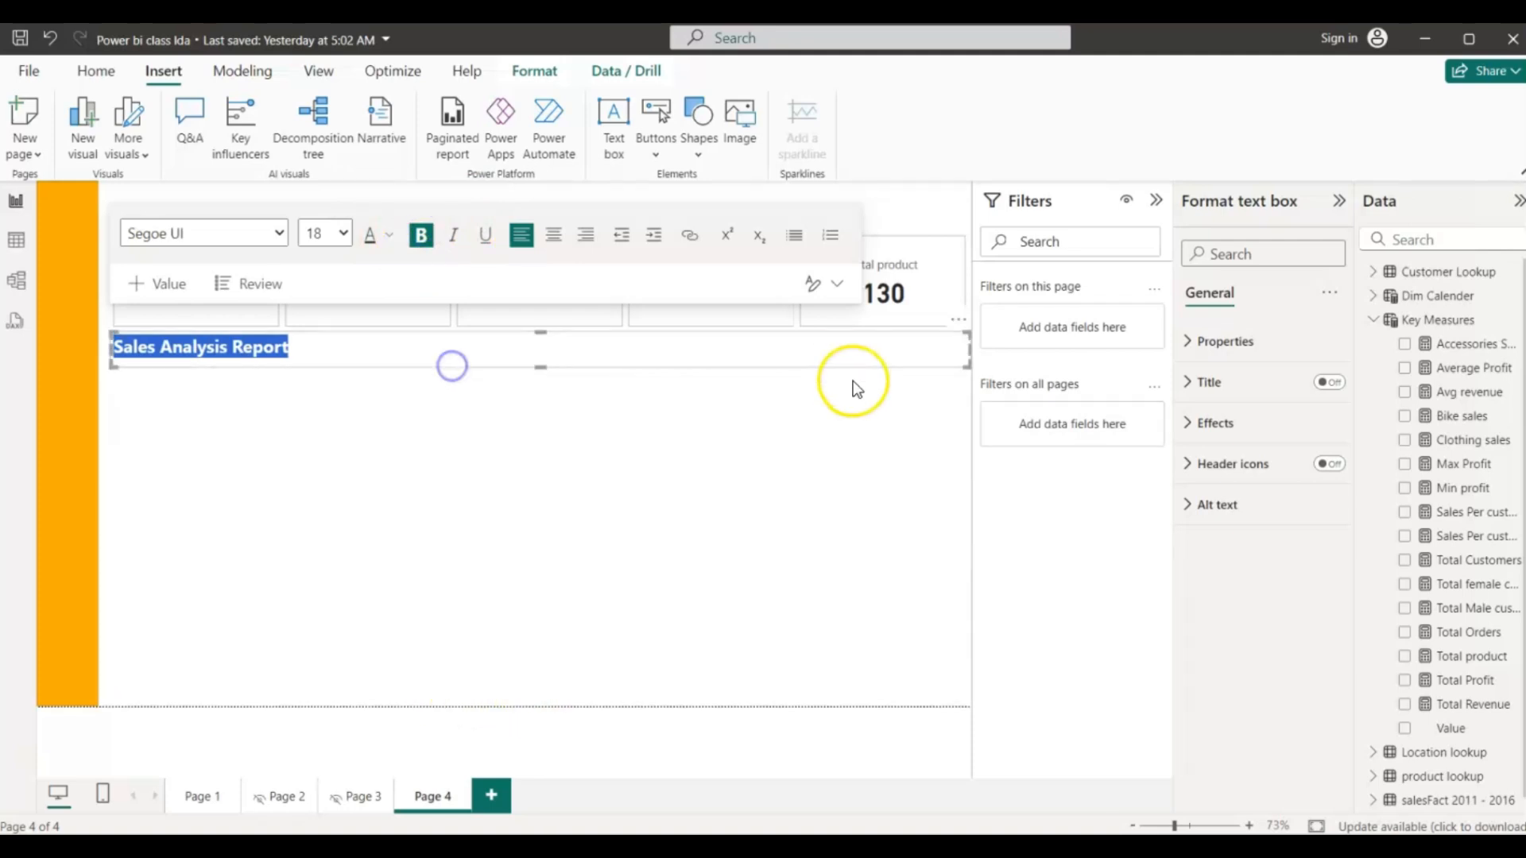
drag(965, 357, 270, 225)
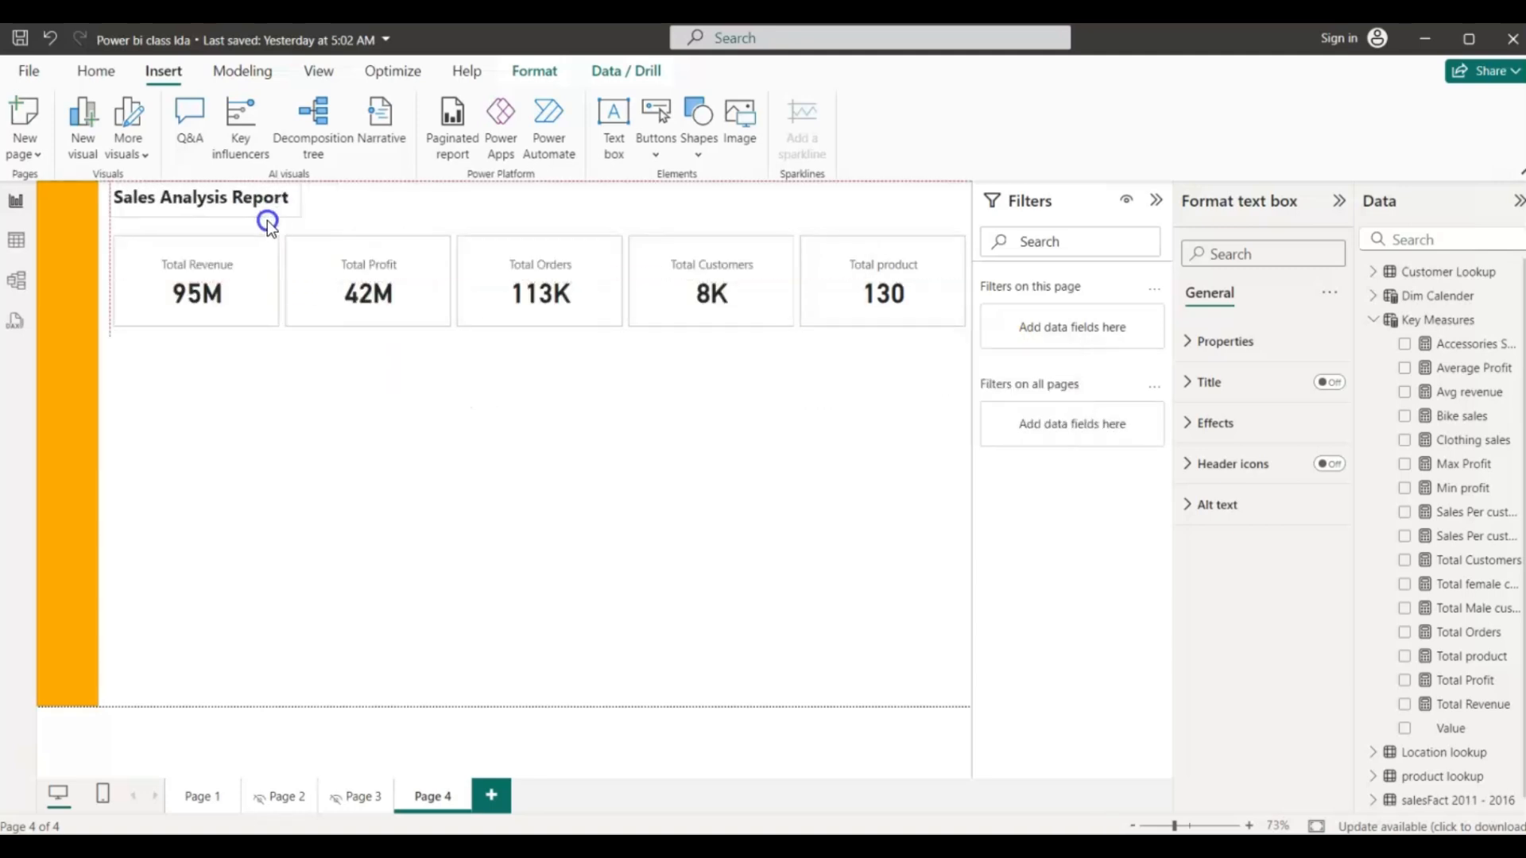
click(273, 218)
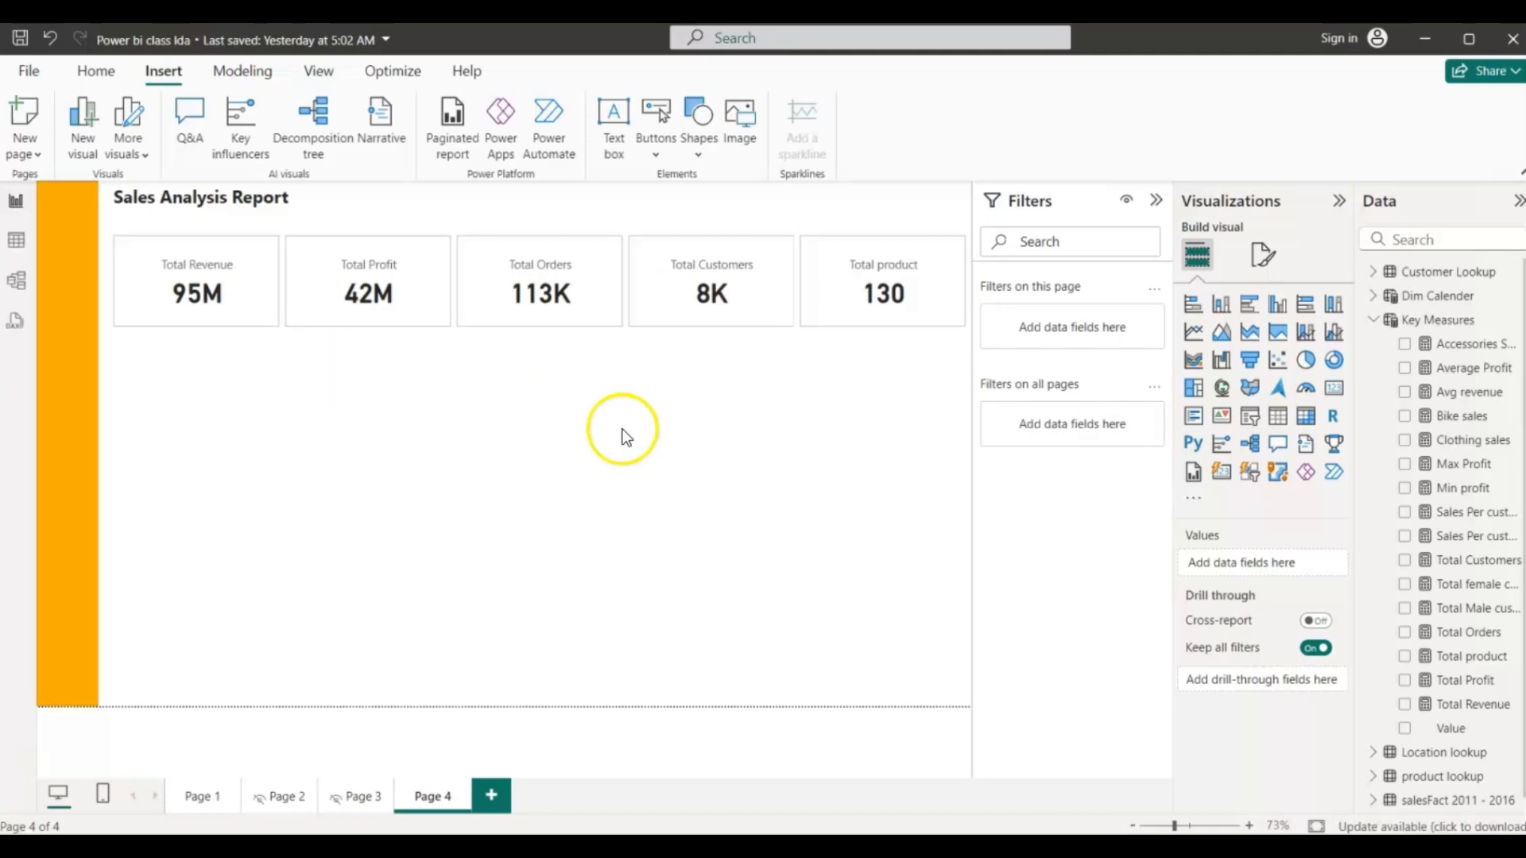
- Add a table visual to the page with the Product field from the product lookup table
click(1280, 420)
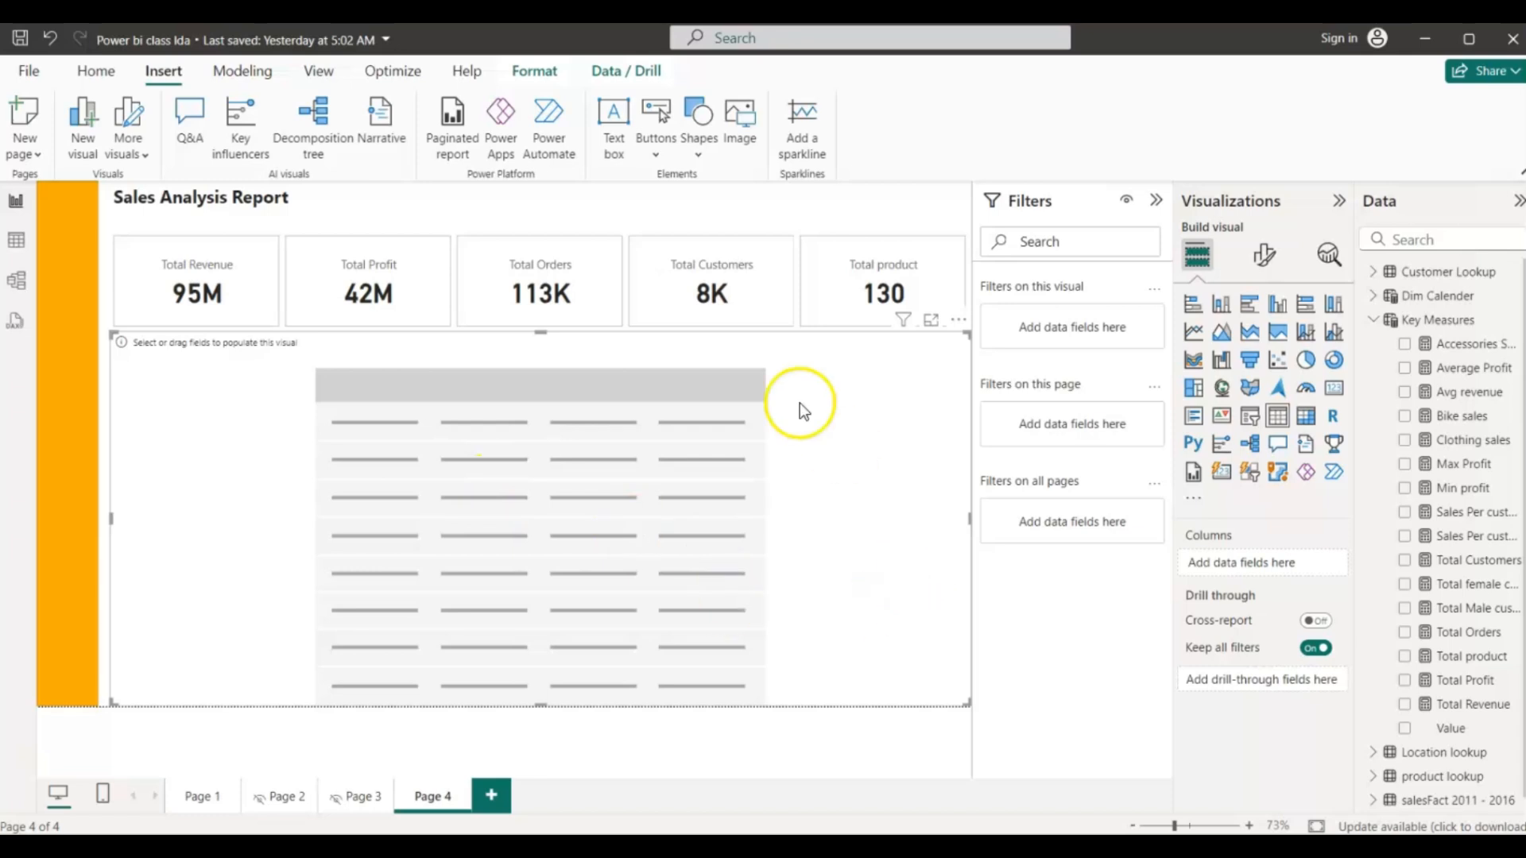
click(1374, 320)
click(1369, 370)
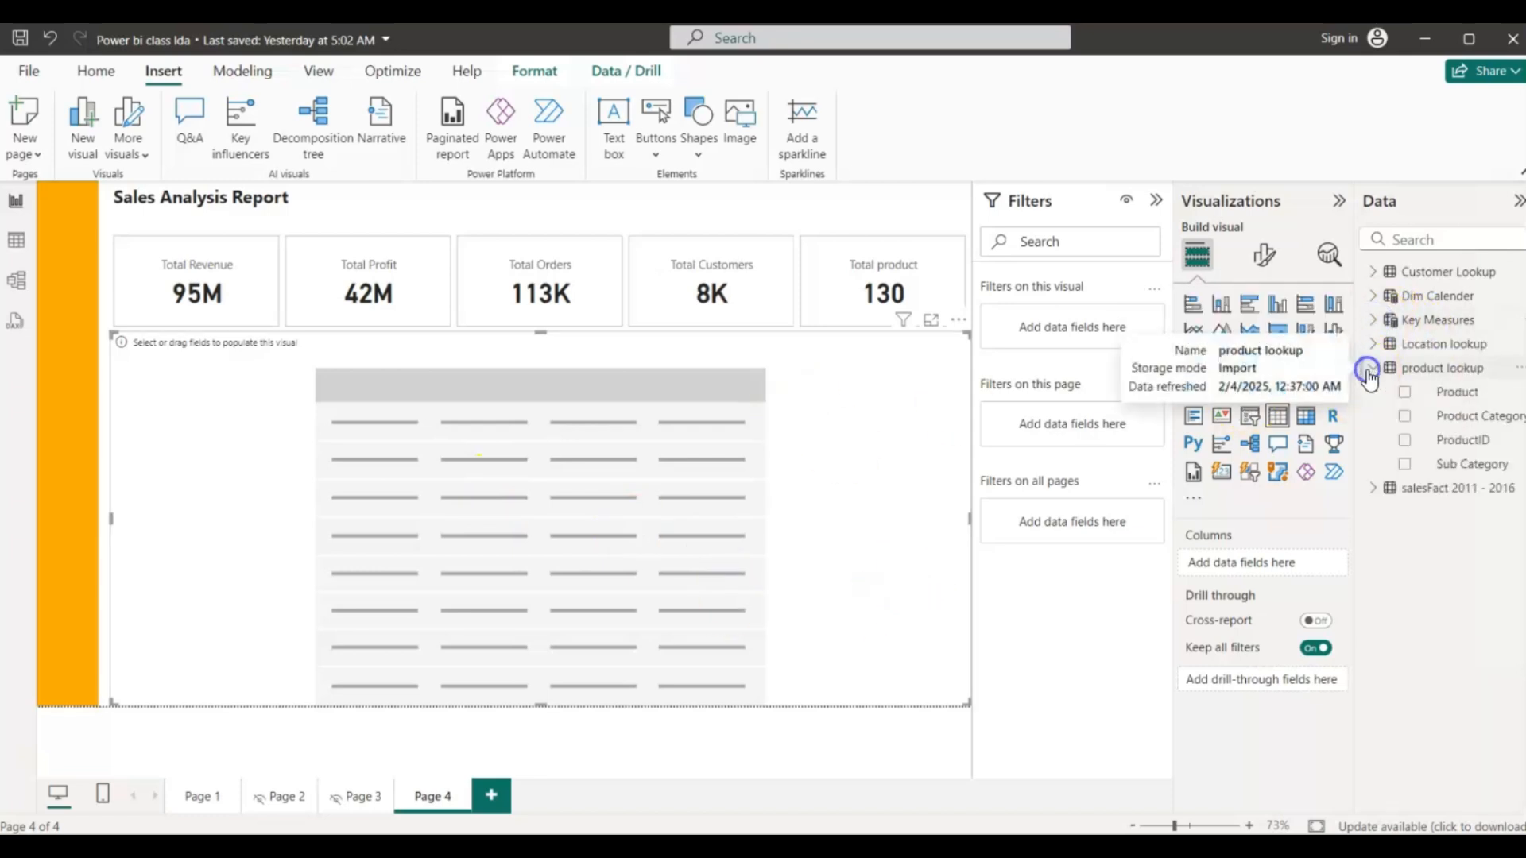
click(1405, 395)
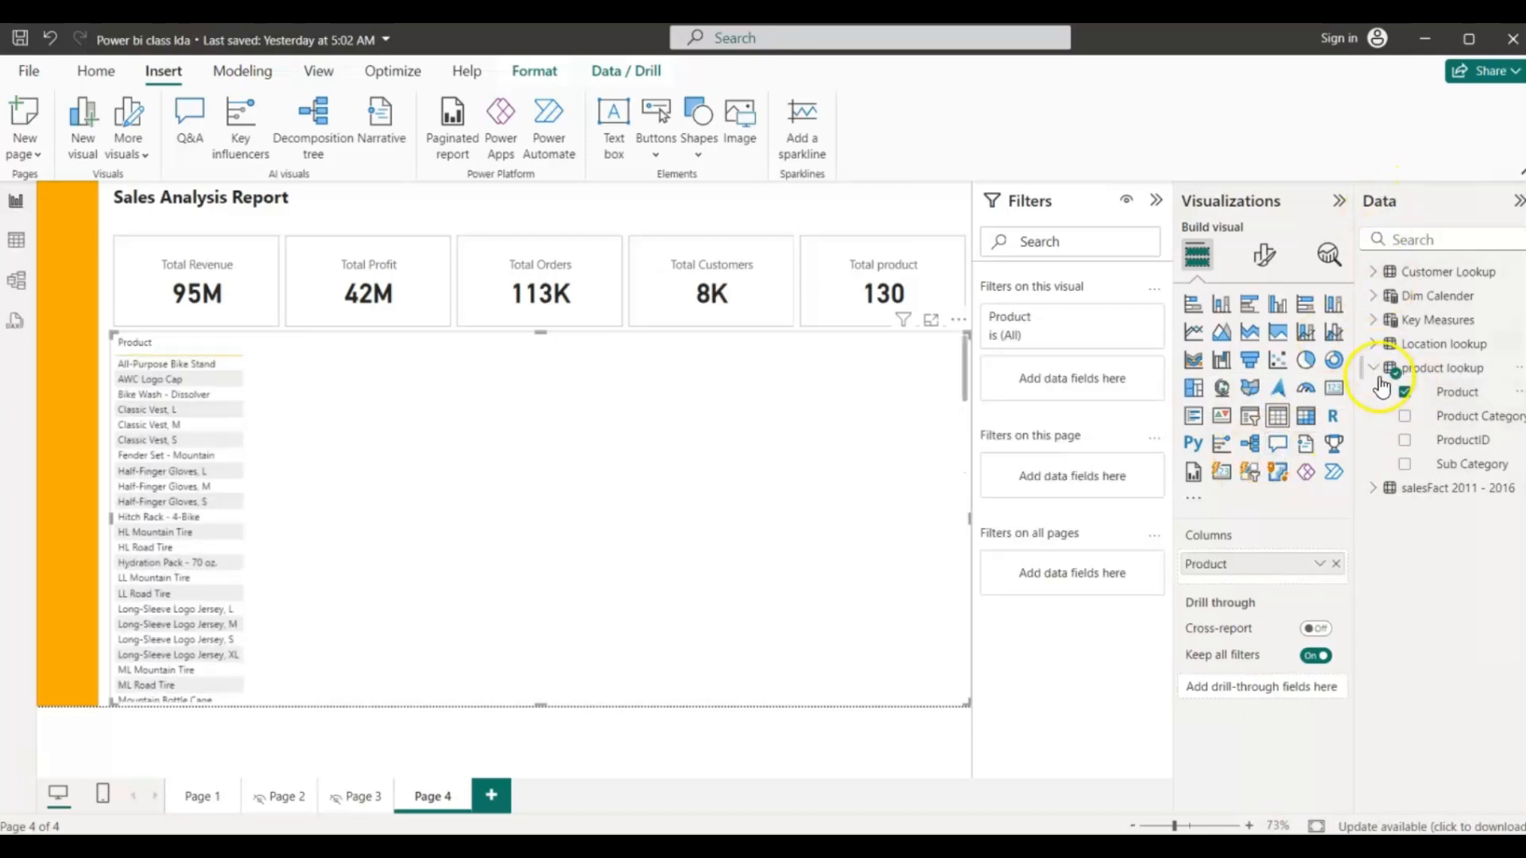
- Add the key measures Total Orders, Total Revenue and Total Profit as columns of the product table
click(1374, 370)
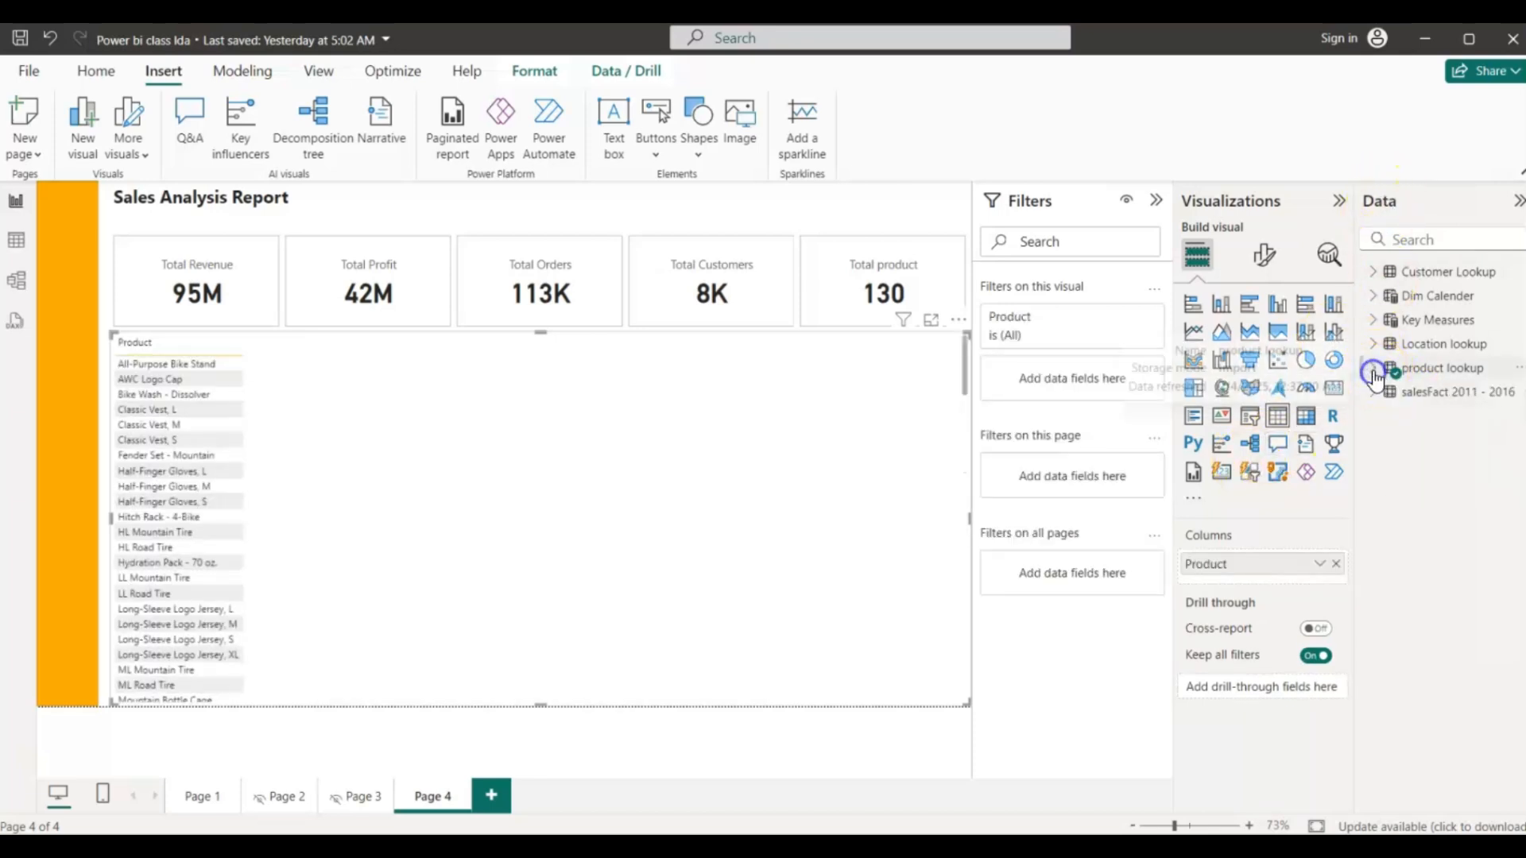
click(1374, 322)
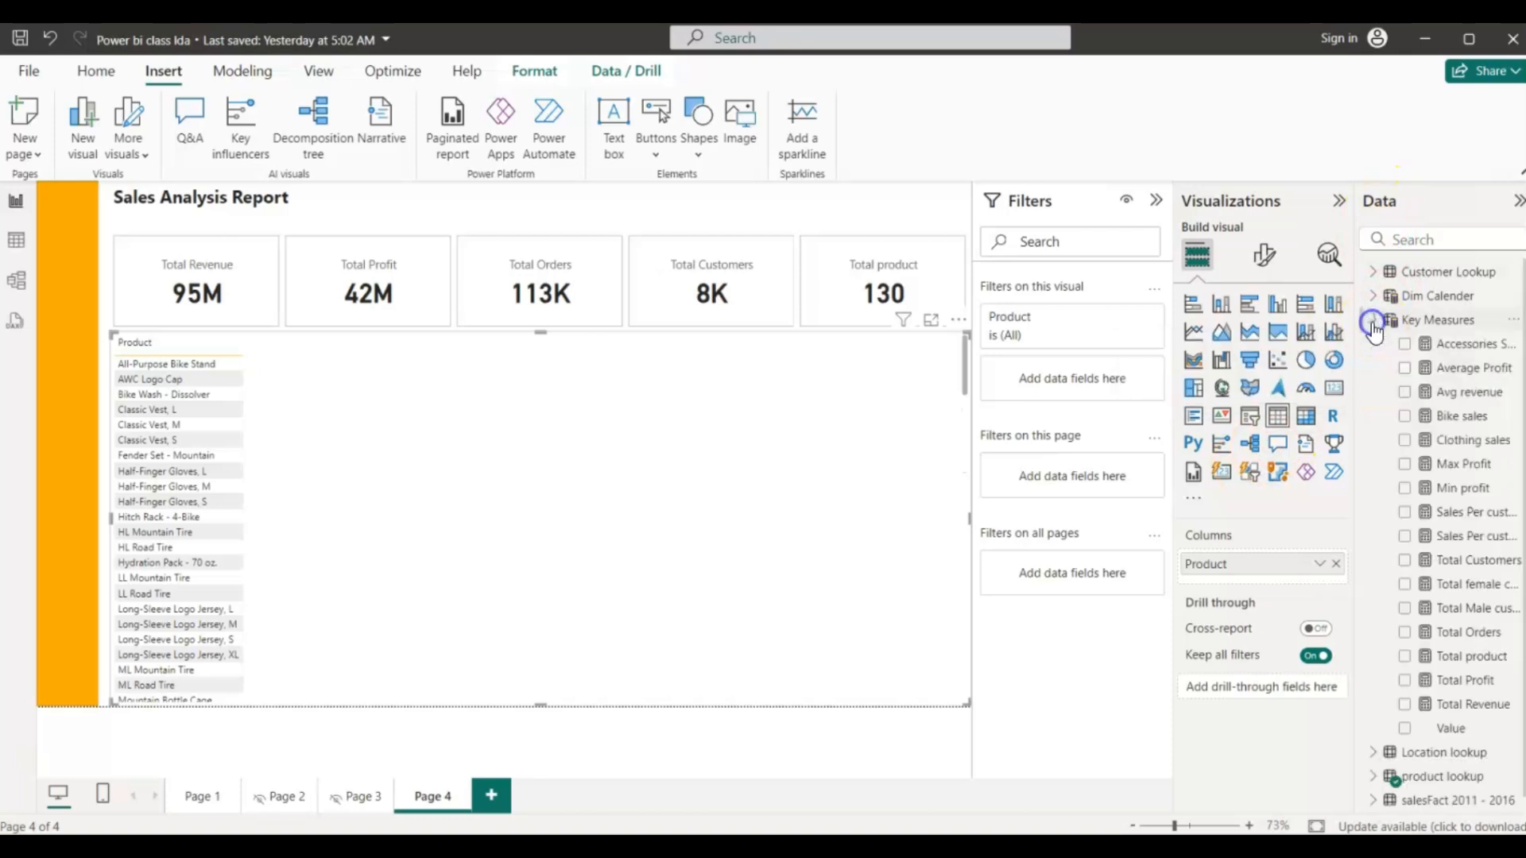
click(1405, 633)
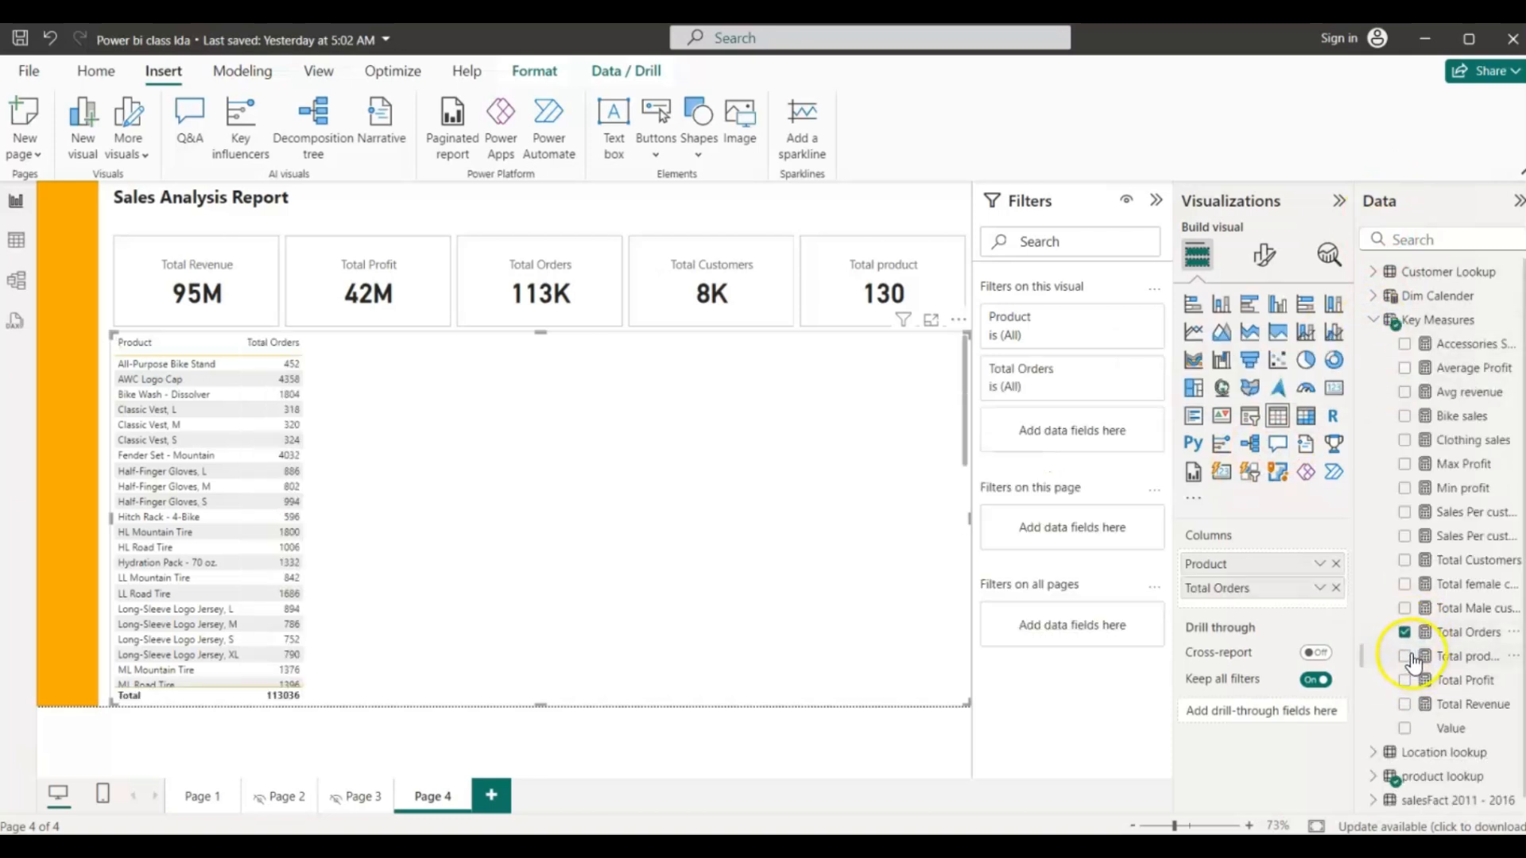
click(1406, 702)
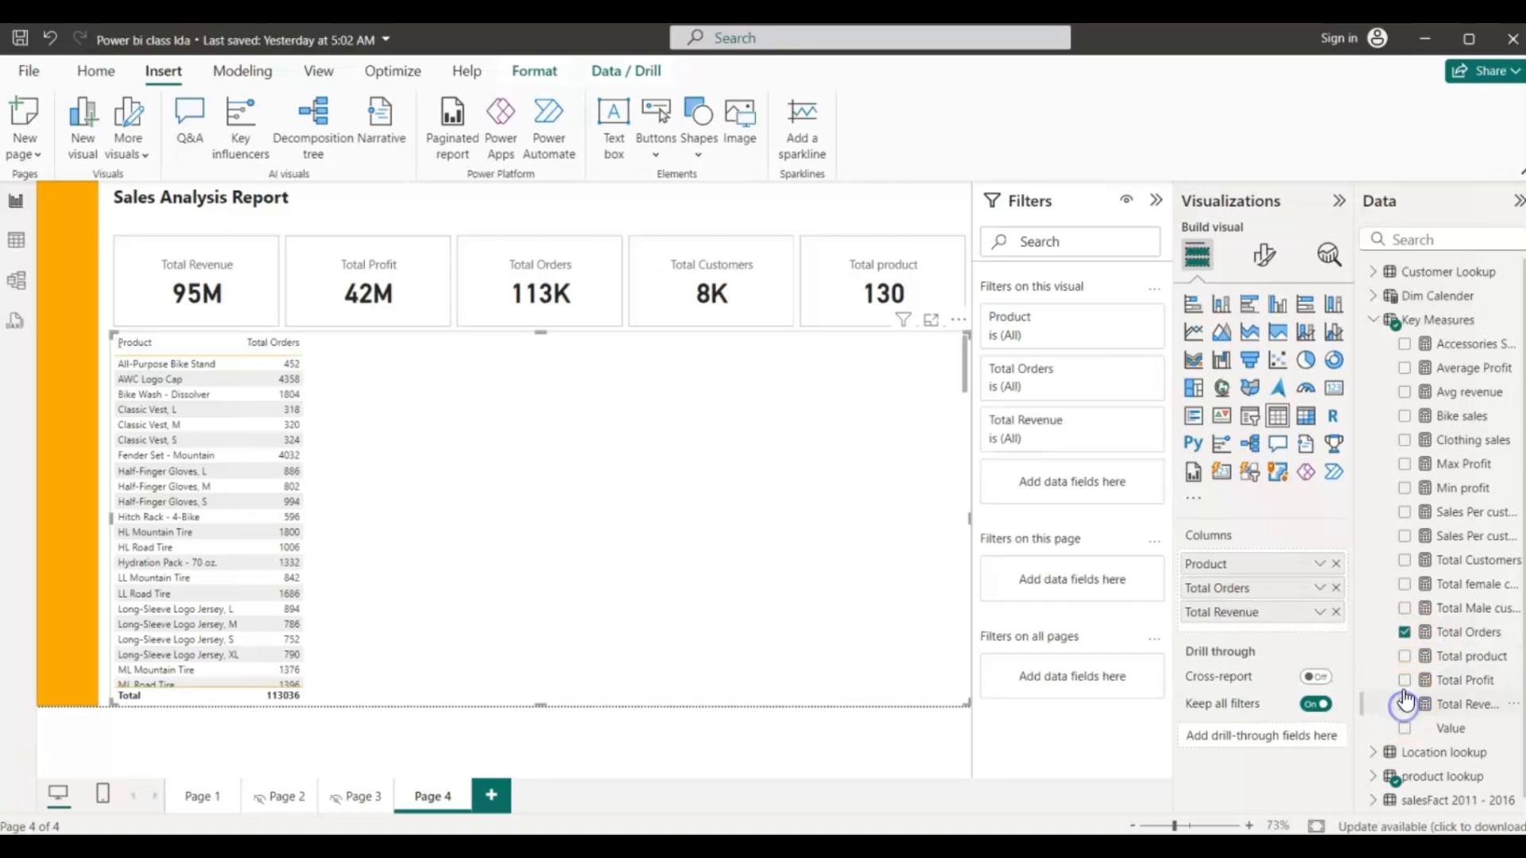
click(1405, 681)
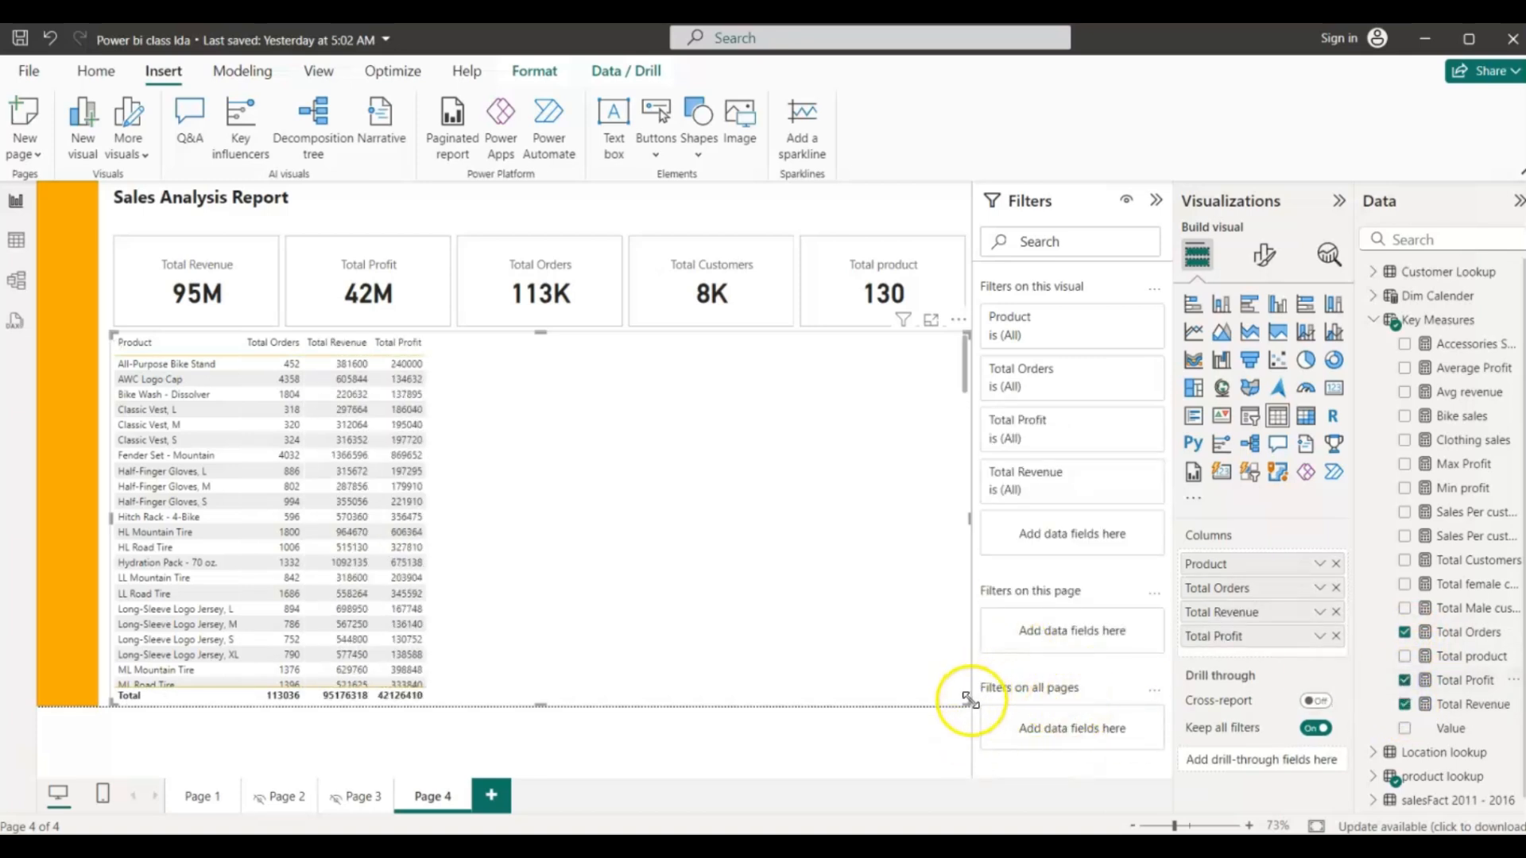
- Sort the product table by Total Orders in descending order and shrink the visual to fit its columns below the cards
drag(969, 703, 734, 561)
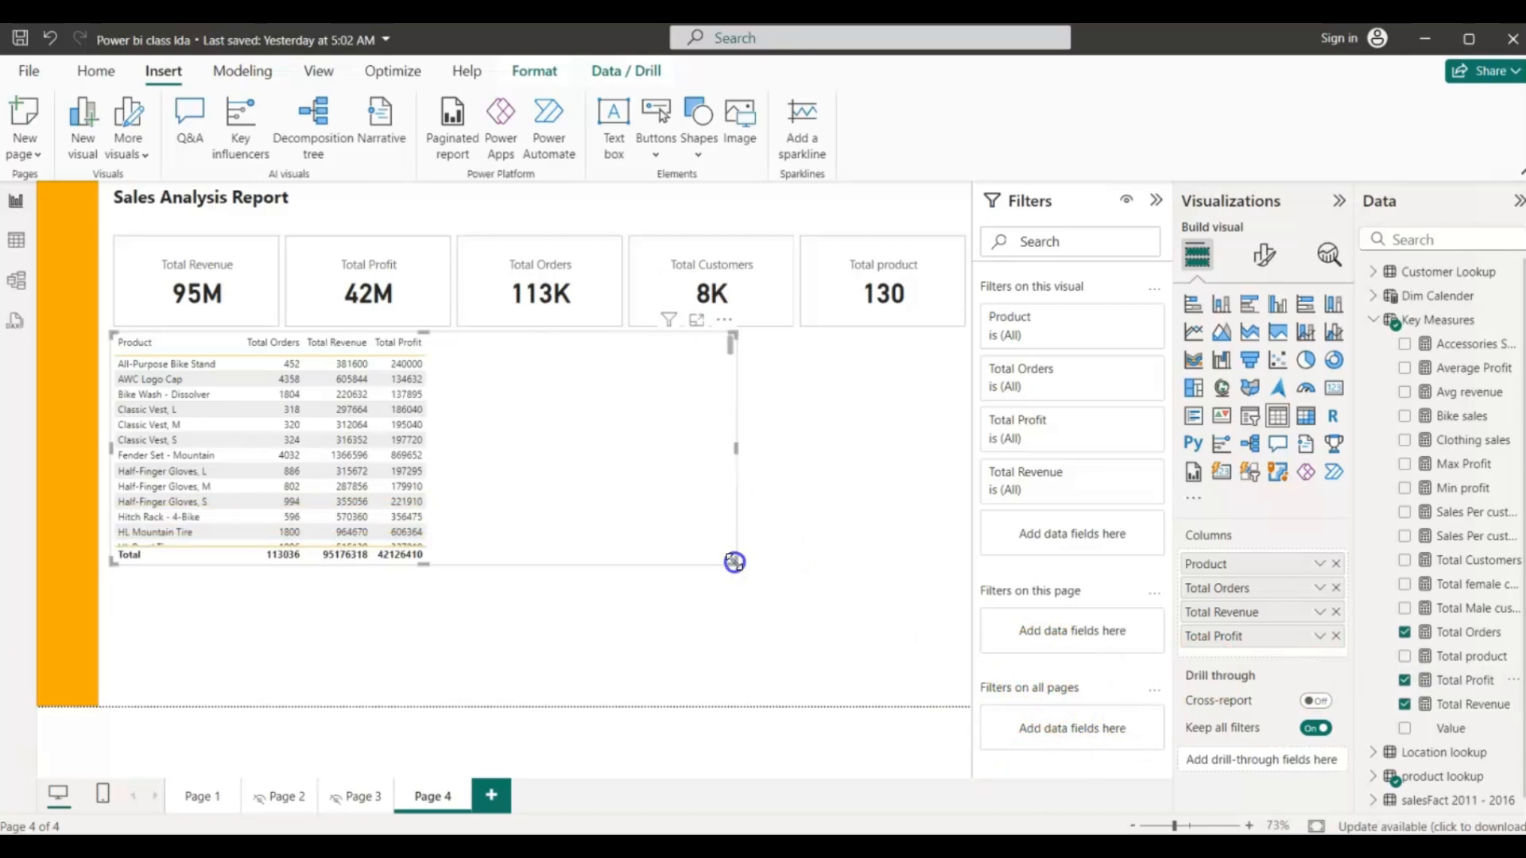
drag(734, 562, 736, 590)
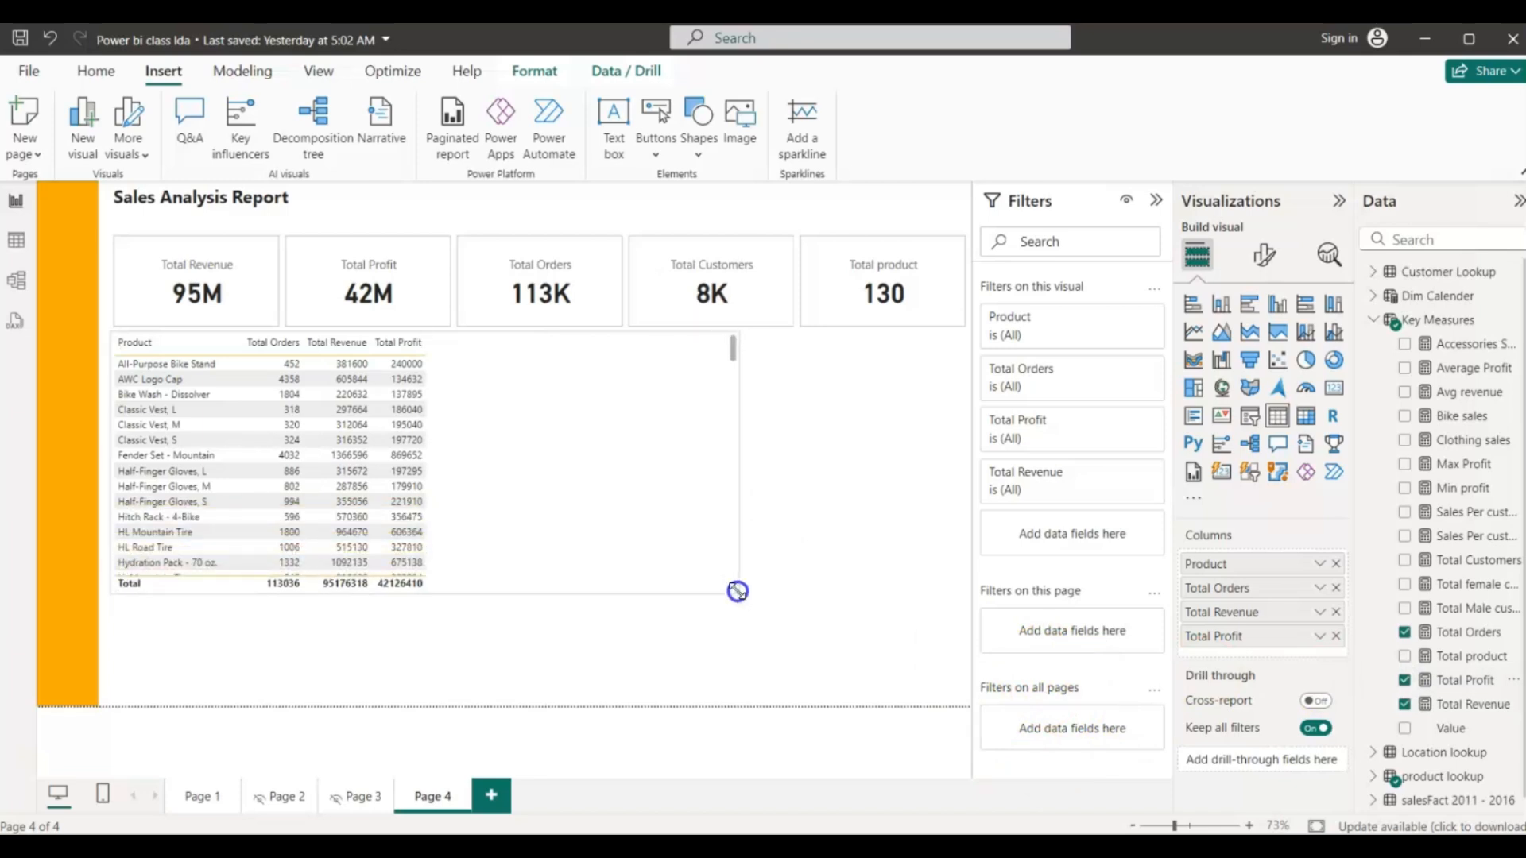
click(252, 350)
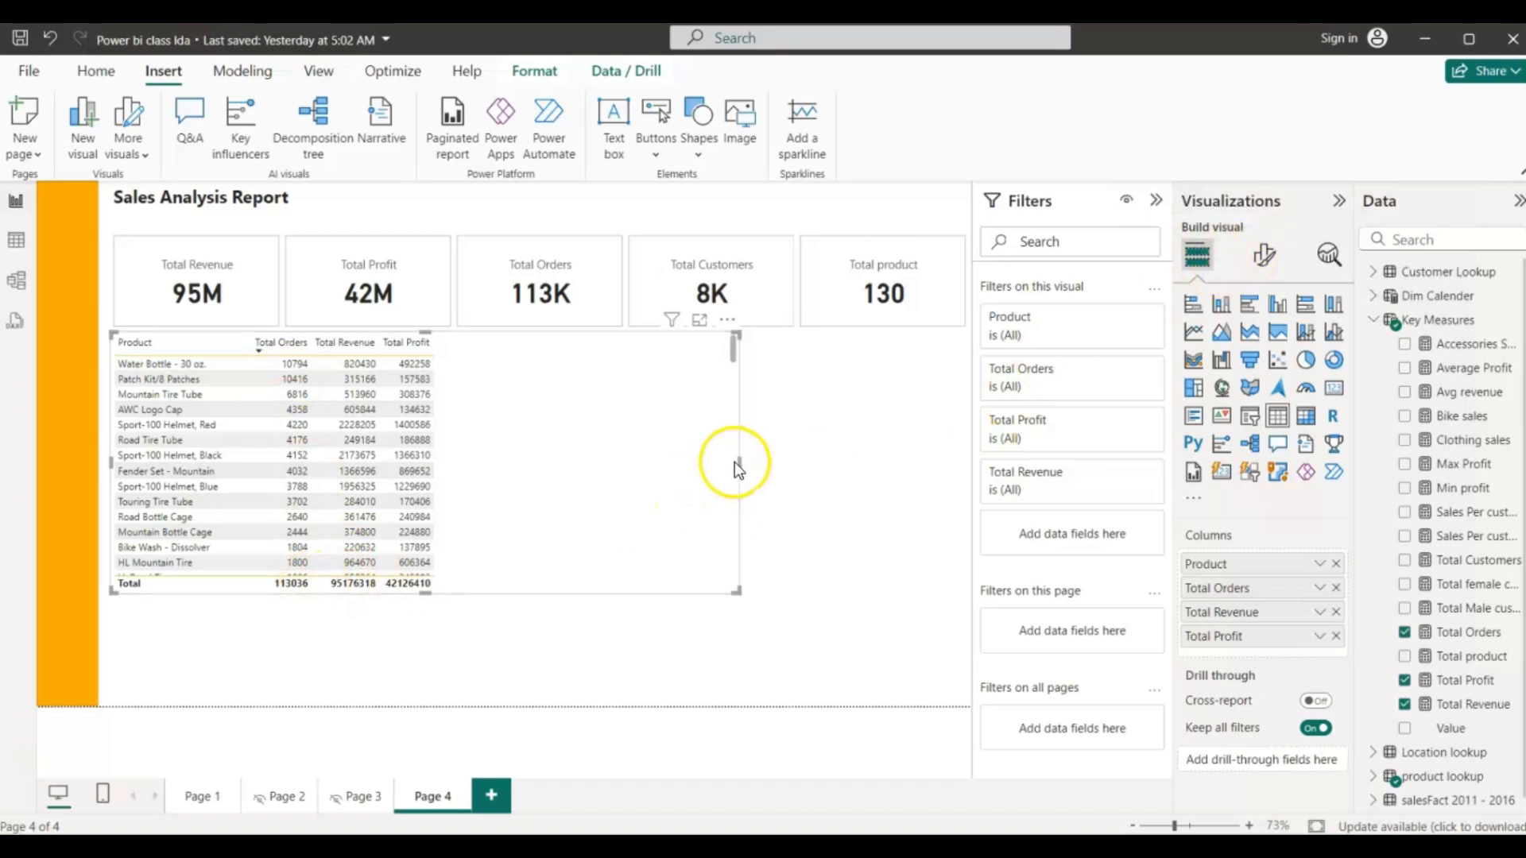
drag(741, 467, 443, 479)
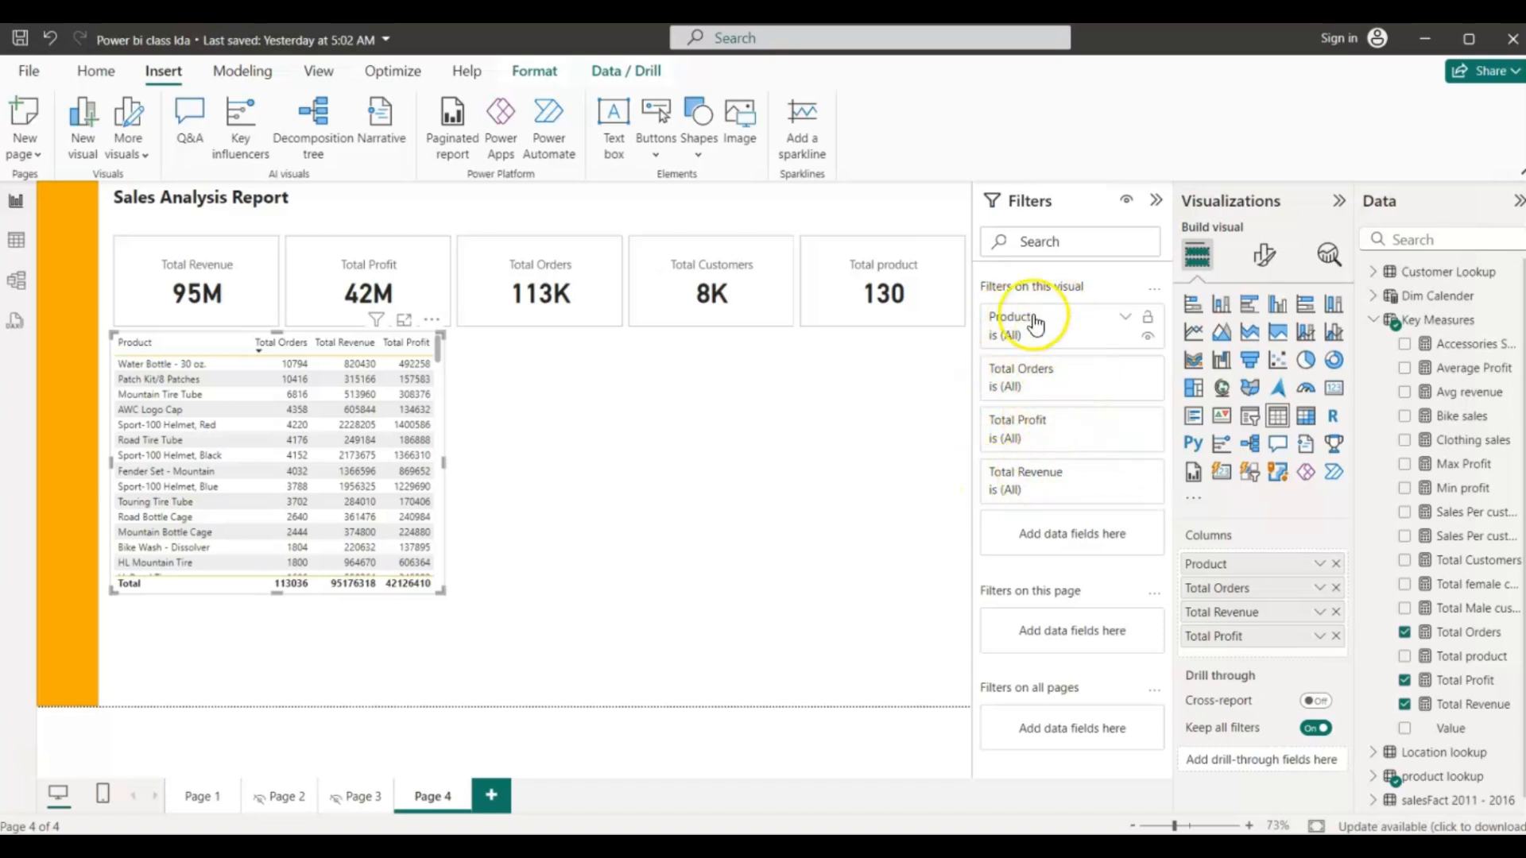
- Try basic filtering of the table's Product field with All-Purpose Bike Stand and AWC Logo Cap, and clear both selections
click(1126, 319)
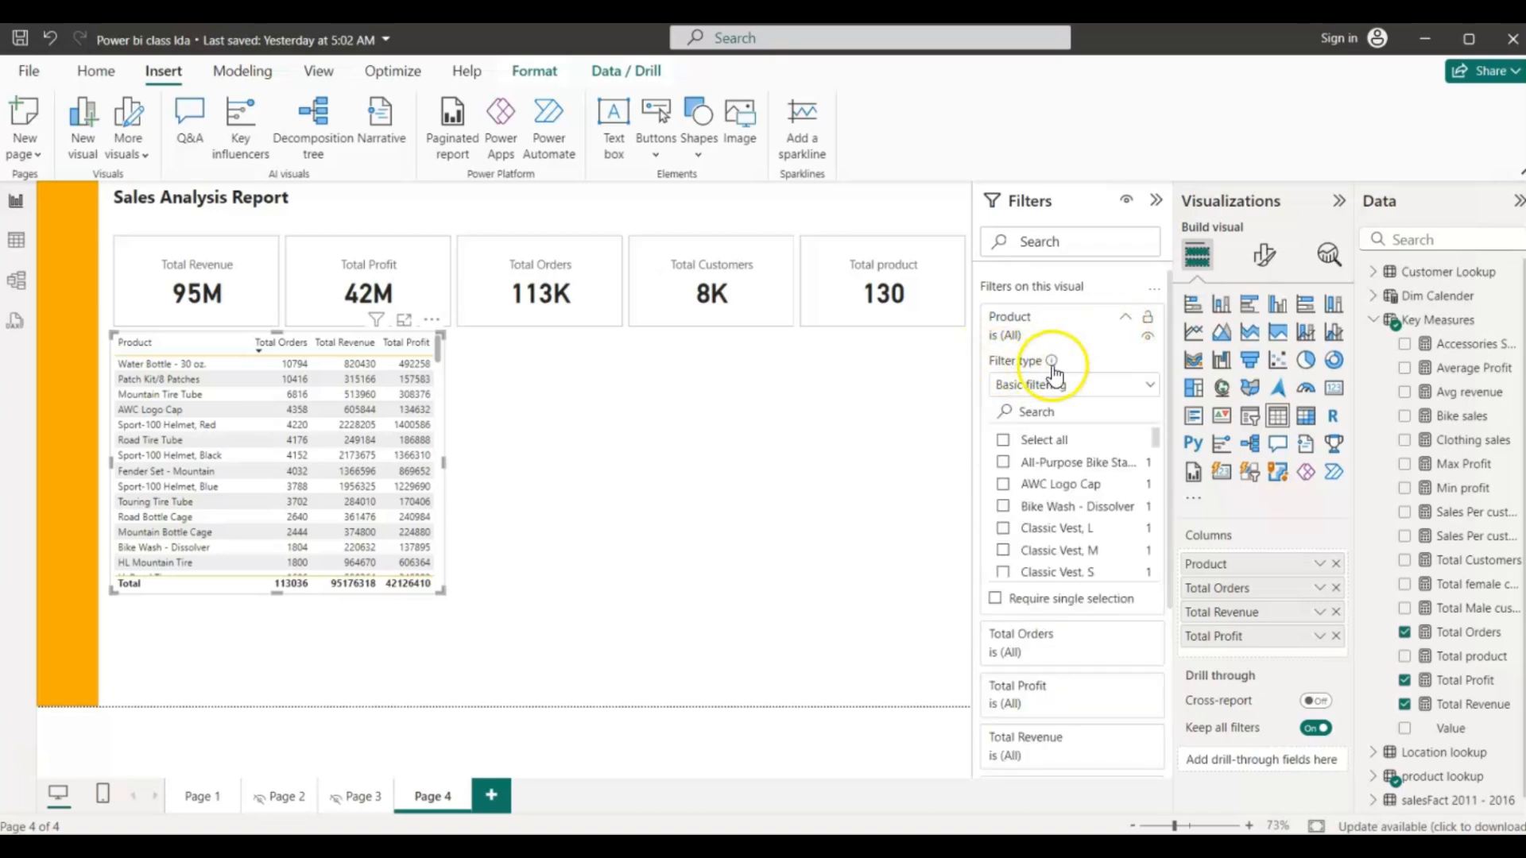
click(1002, 463)
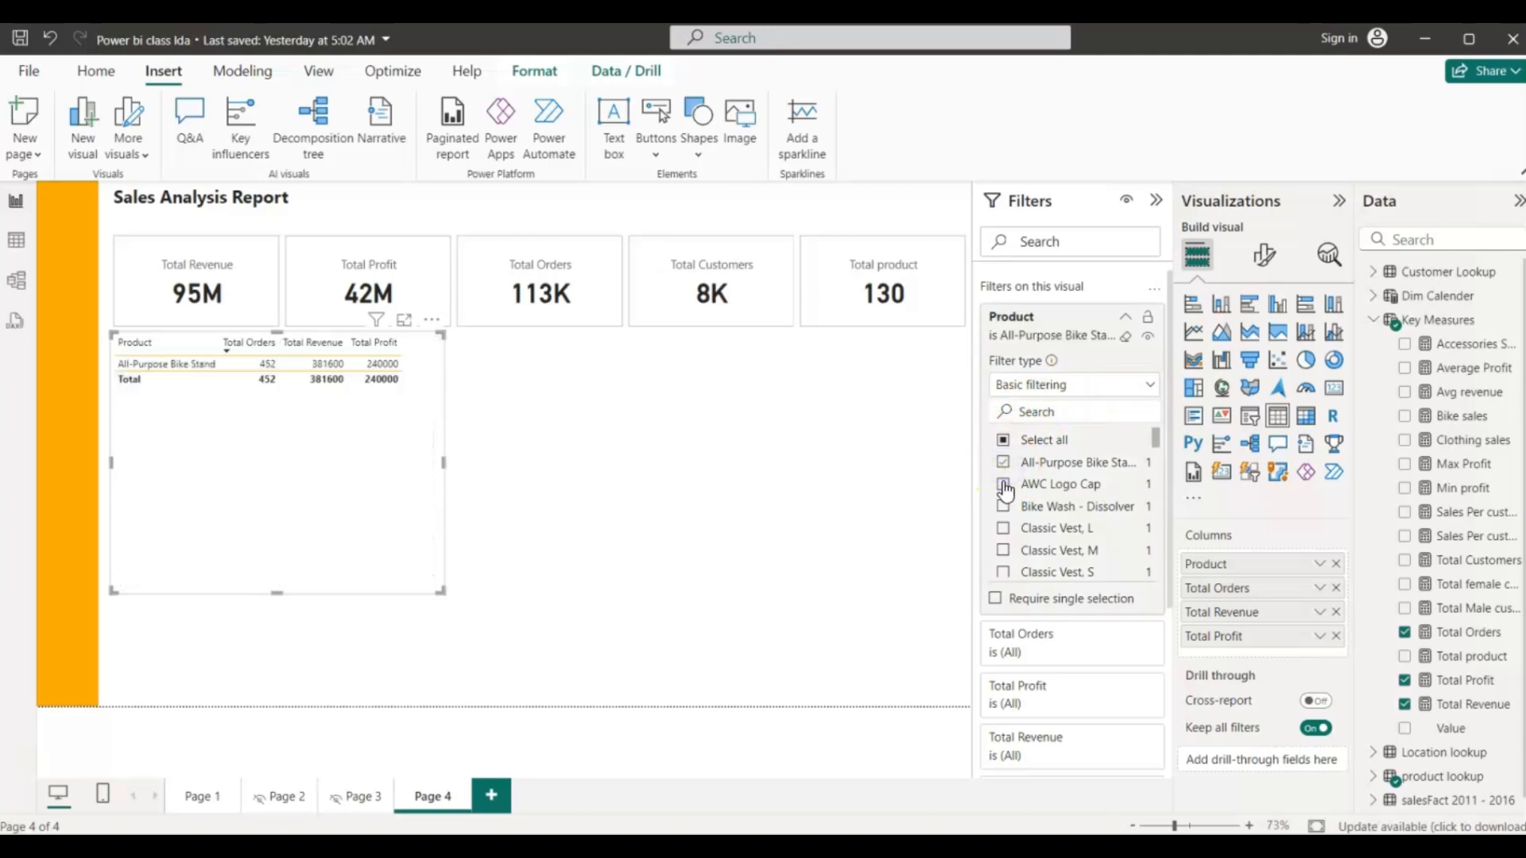
click(1003, 485)
click(1003, 486)
click(1004, 463)
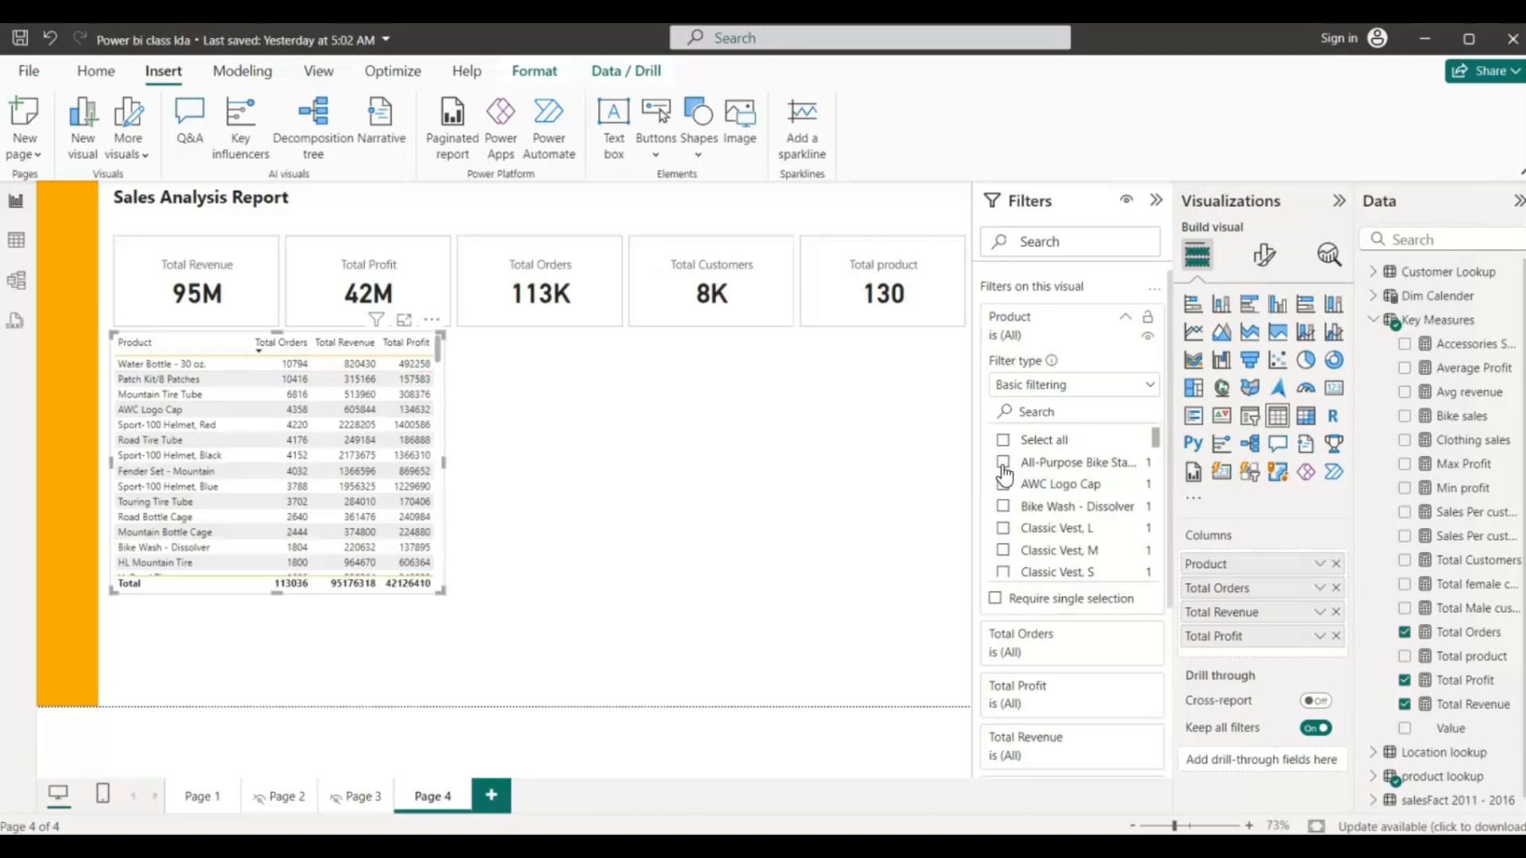
- Filter the table's Product field with a Top N filter showing the top 10 items by Total Orders
click(1149, 386)
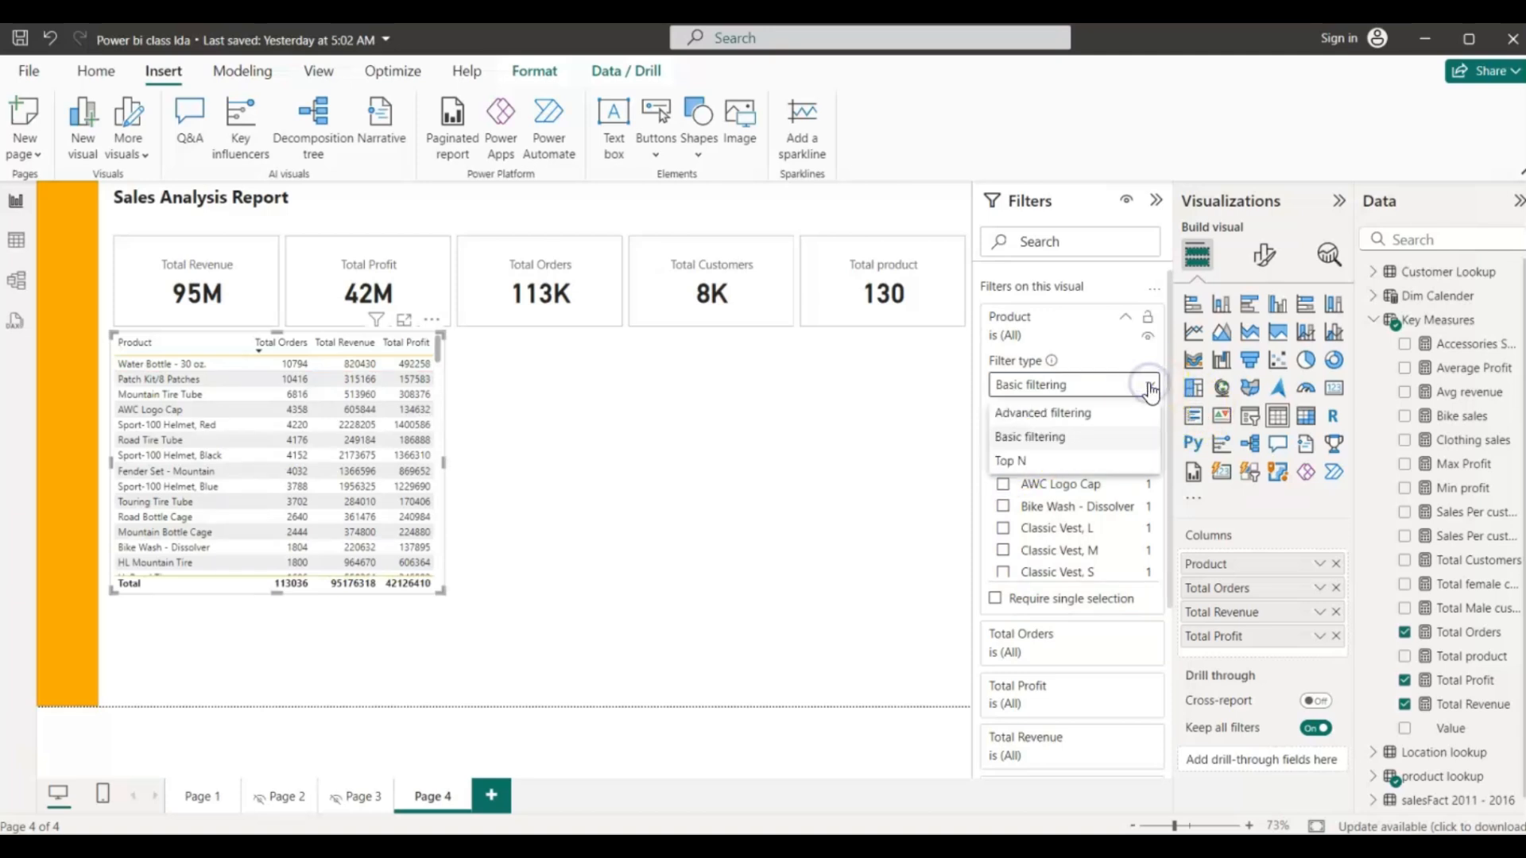
click(1008, 462)
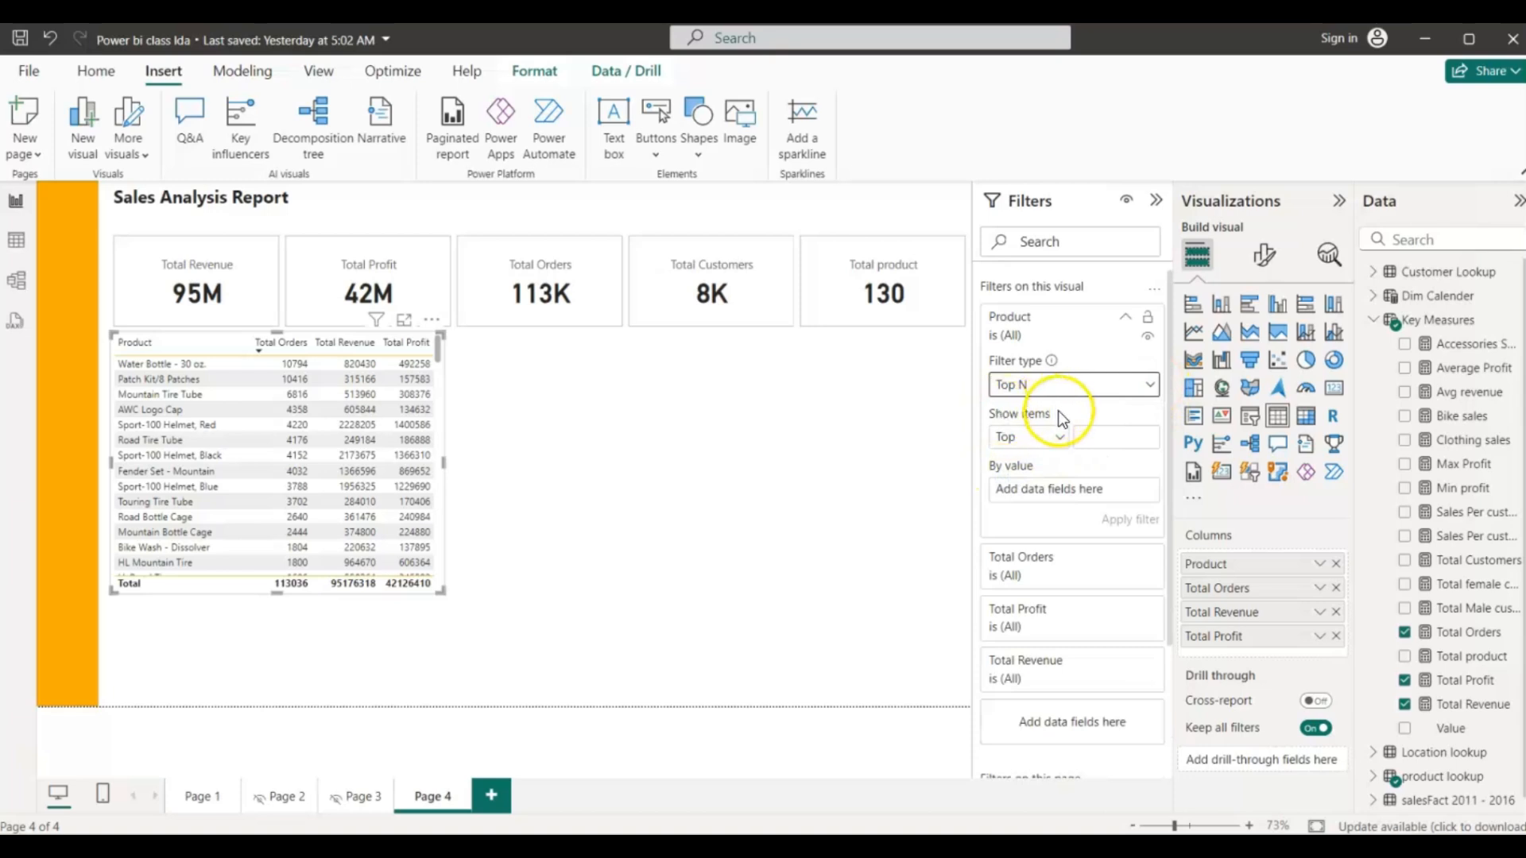
click(1082, 435)
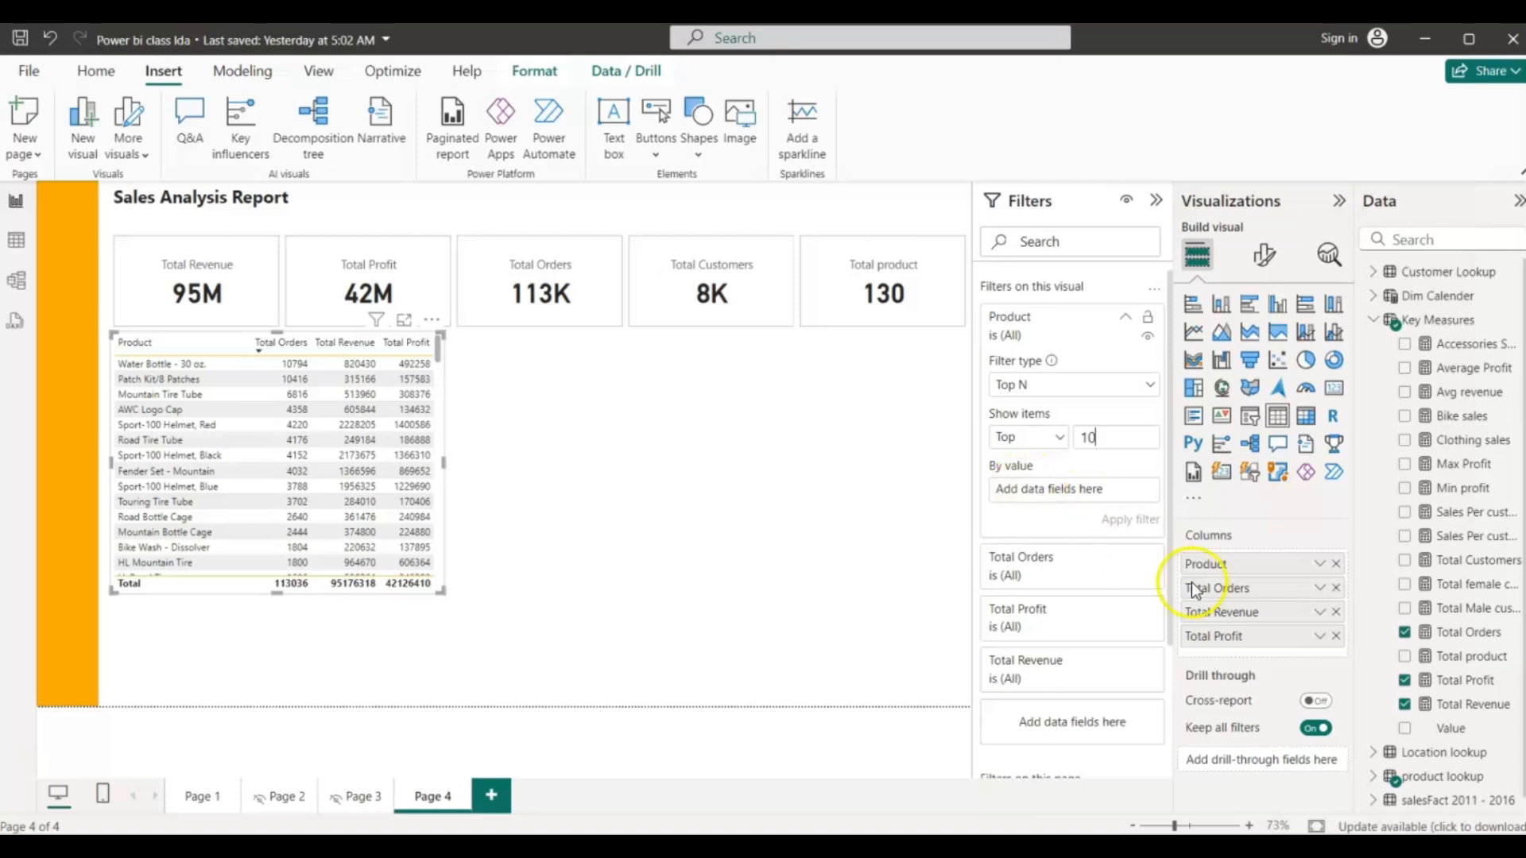
drag(1448, 642, 1075, 488)
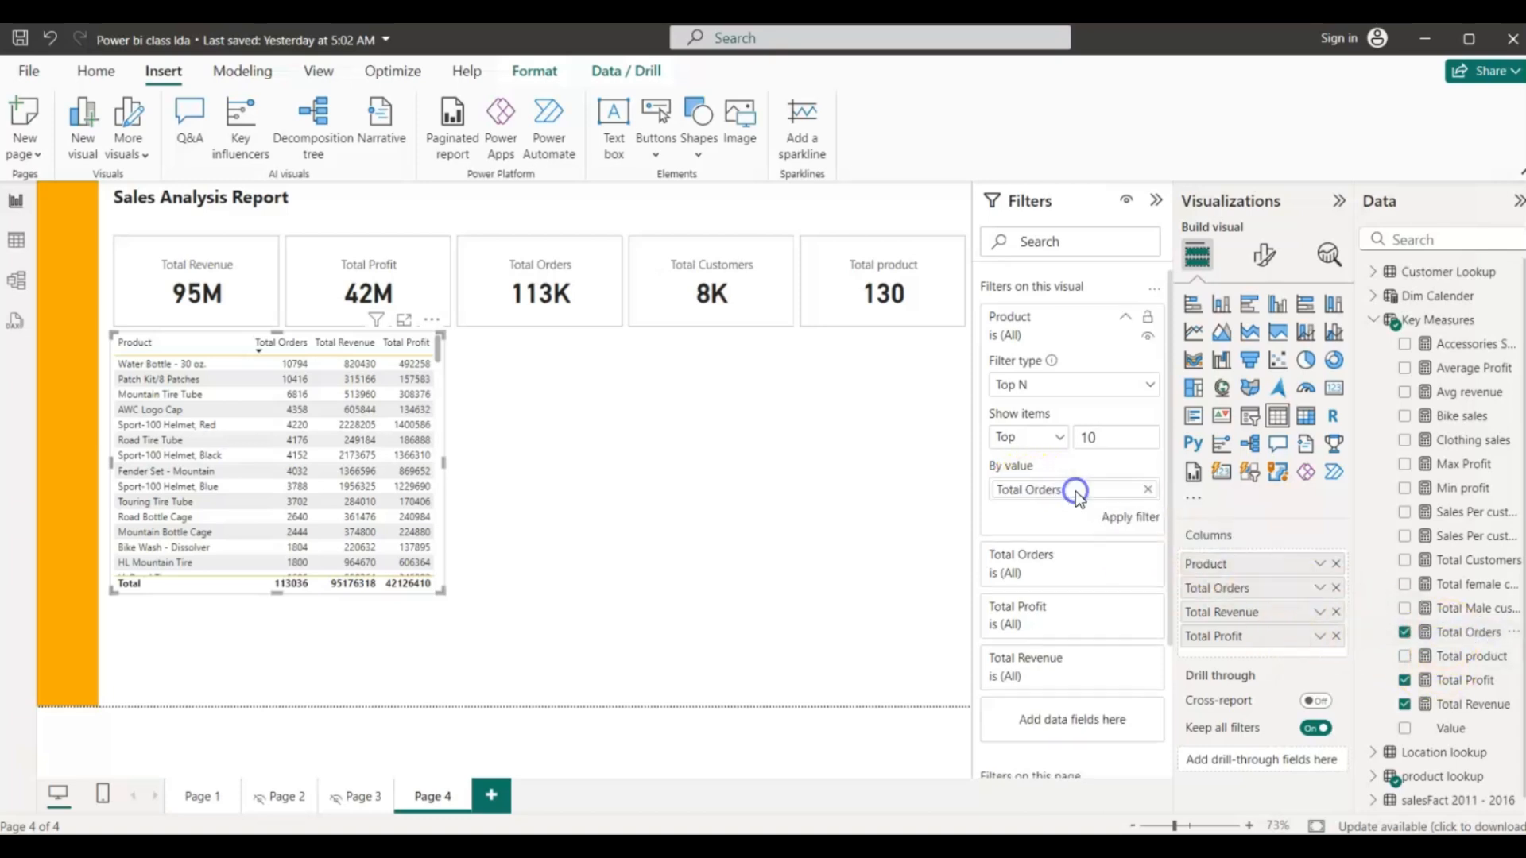
click(1136, 518)
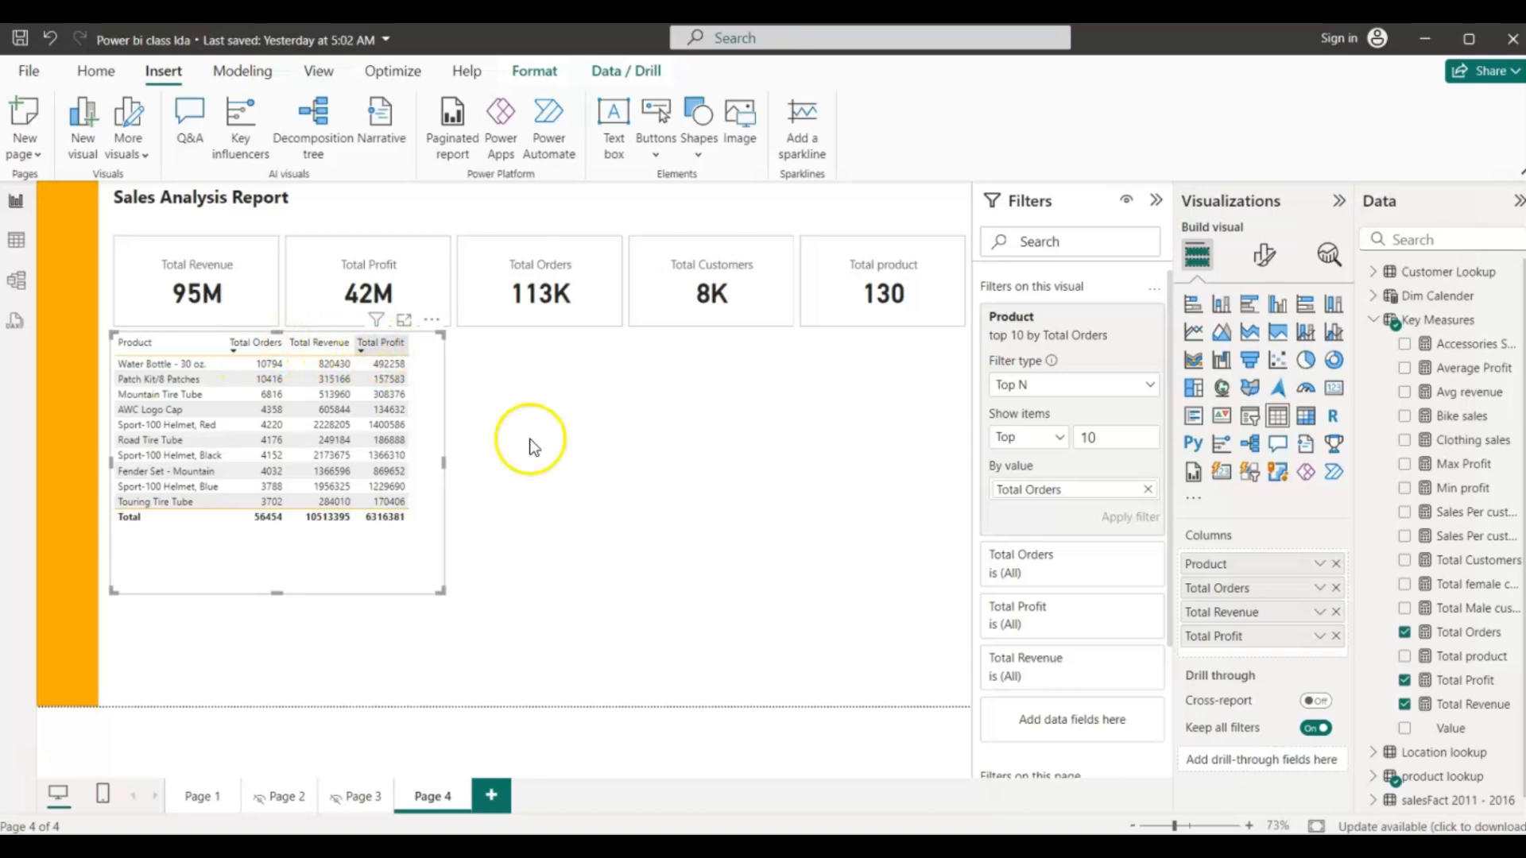
- Set the product table's style preset to None
click(1255, 270)
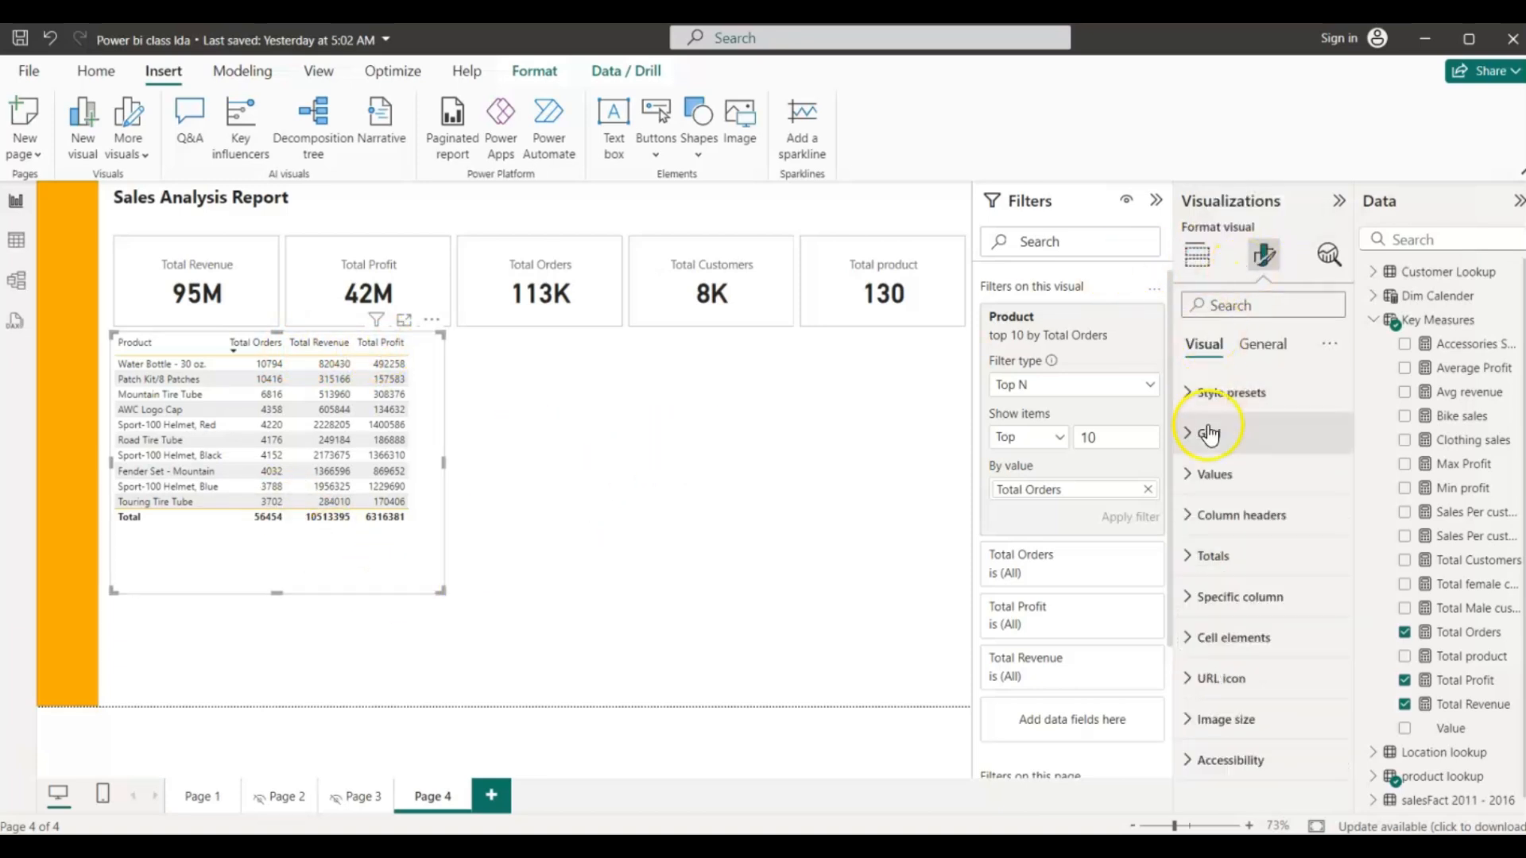
click(1187, 393)
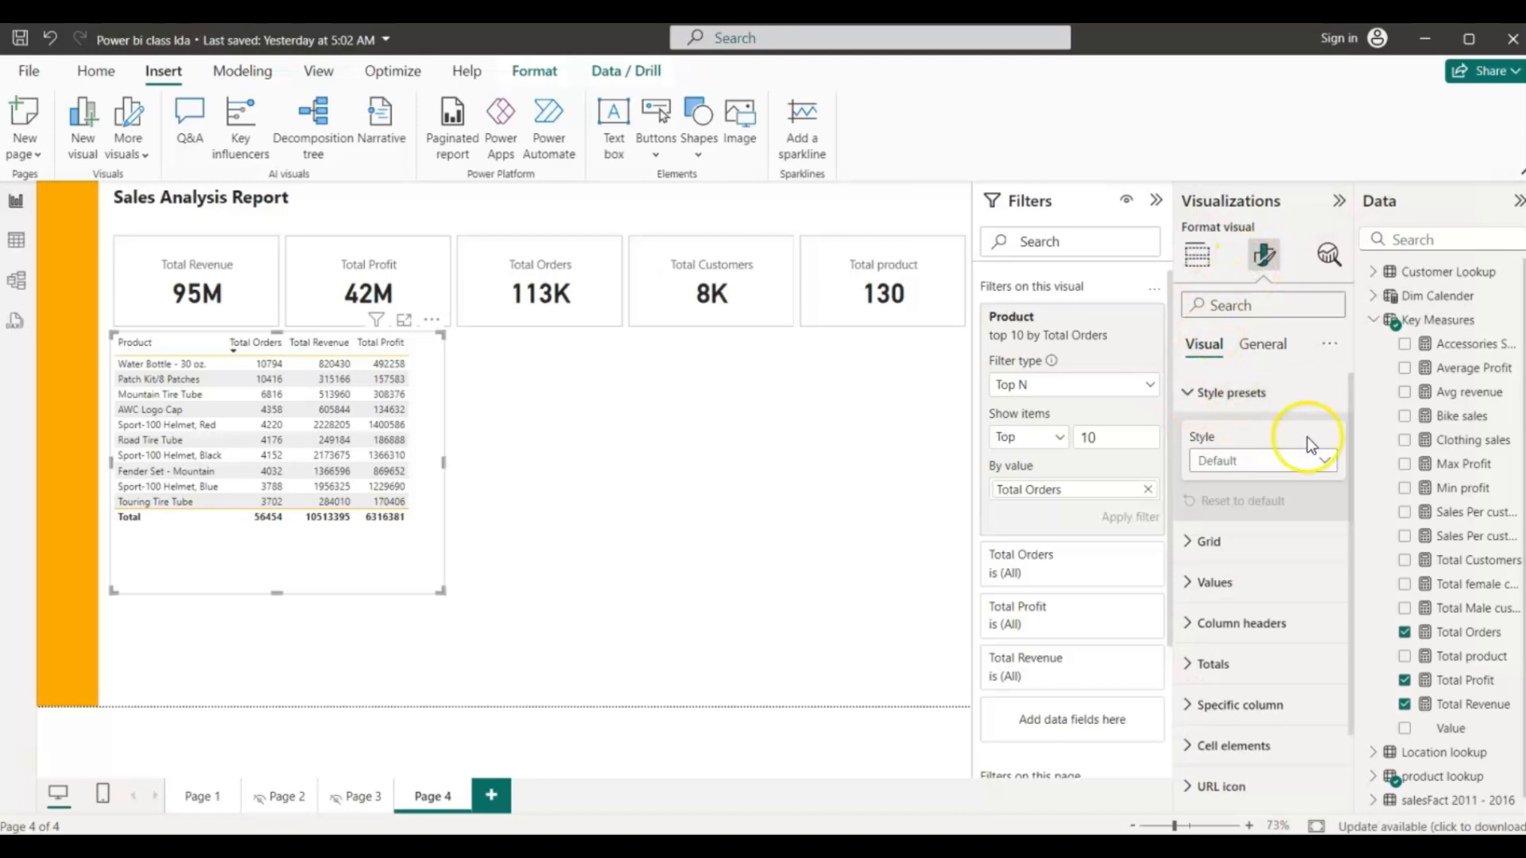
click(1325, 461)
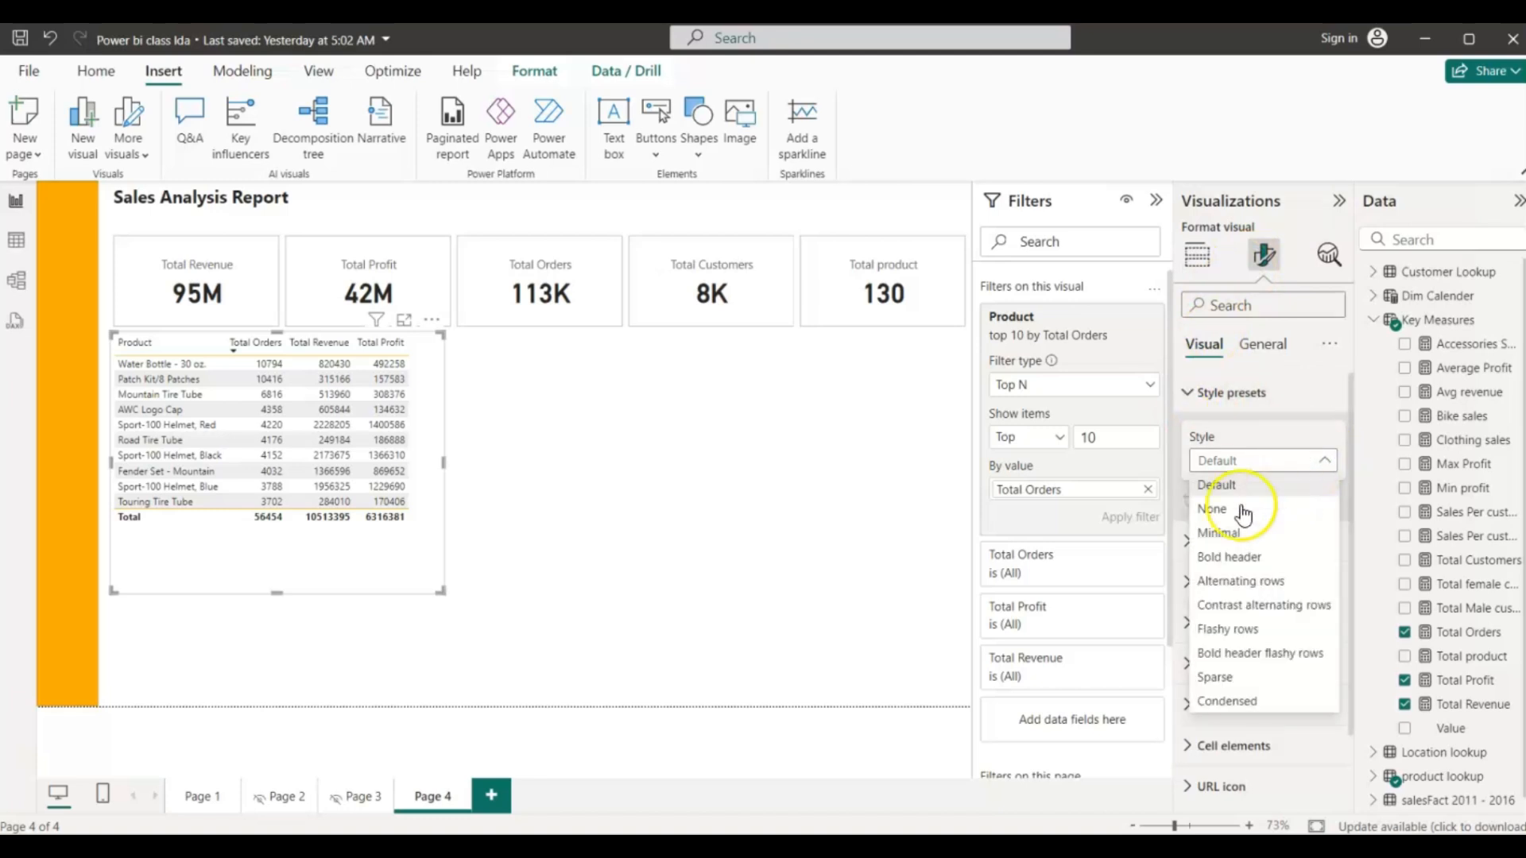
click(1212, 513)
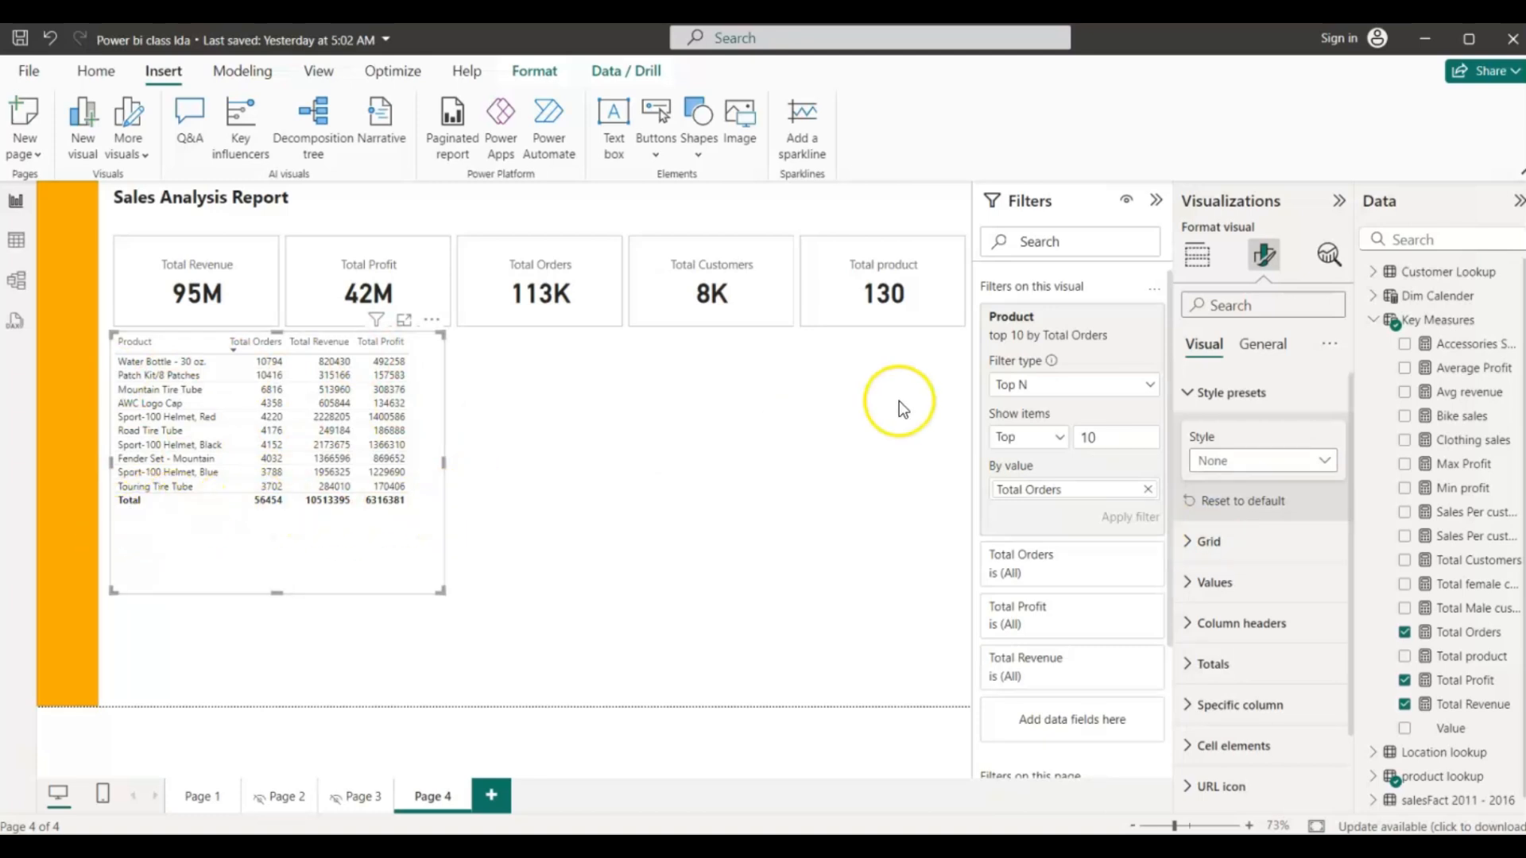
click(1204, 393)
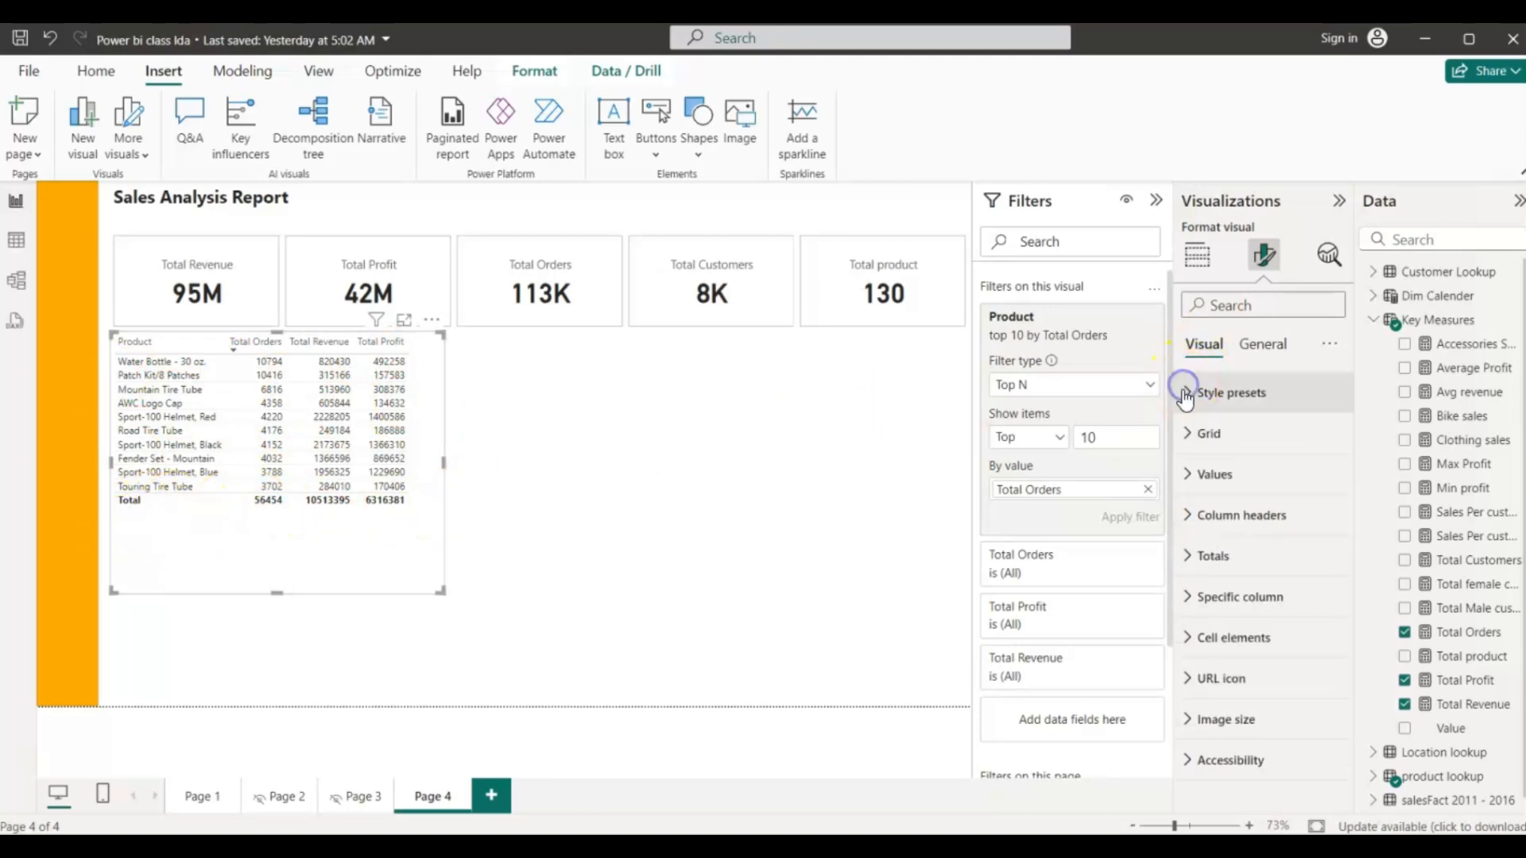
- Turn off the product table's totals row and reduce the visual's height to end just below the last product
click(1189, 566)
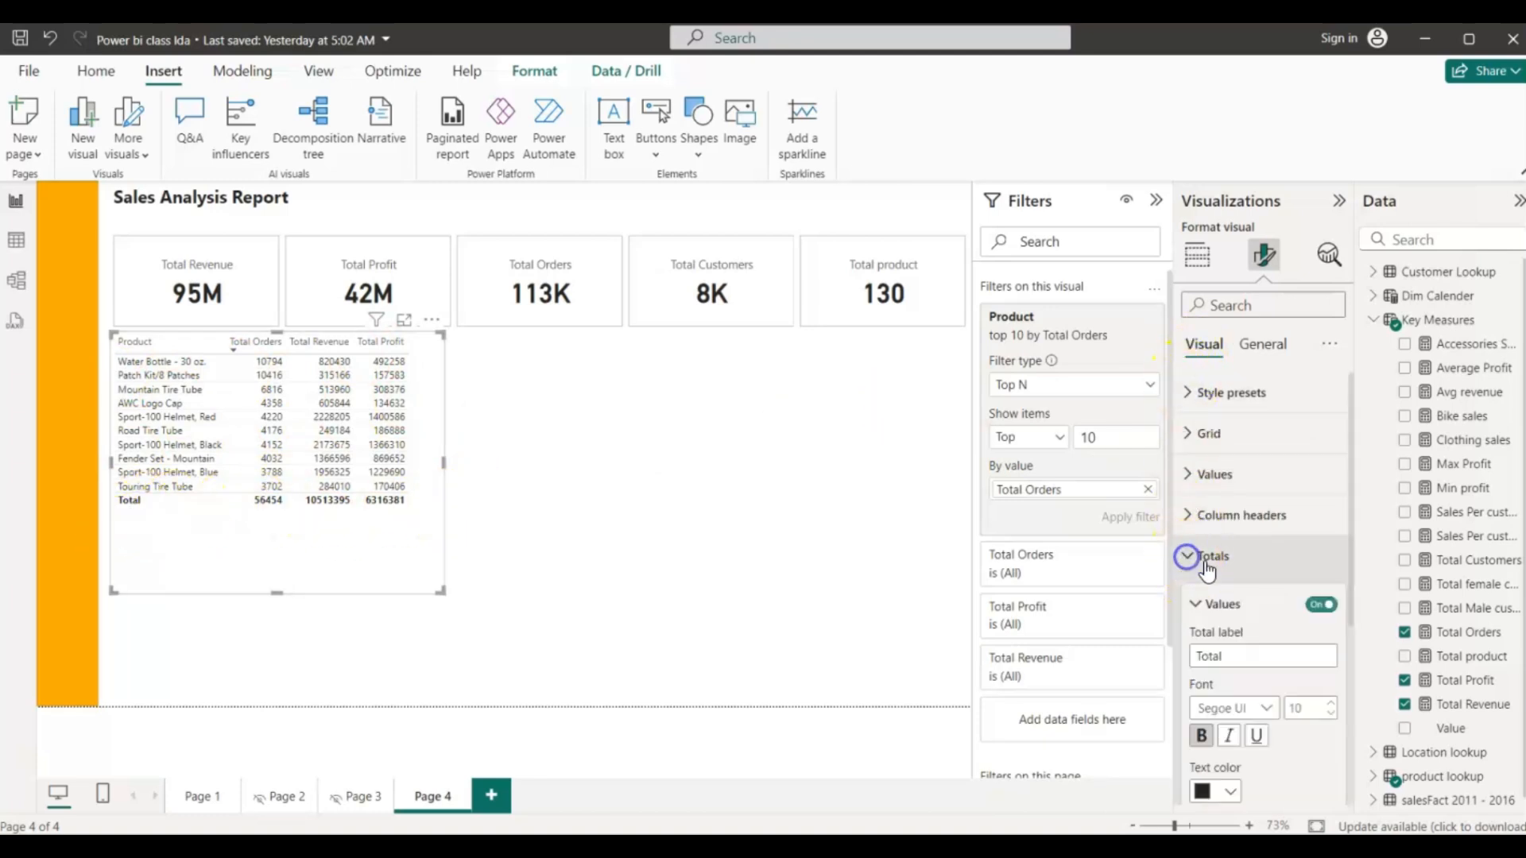
click(1321, 607)
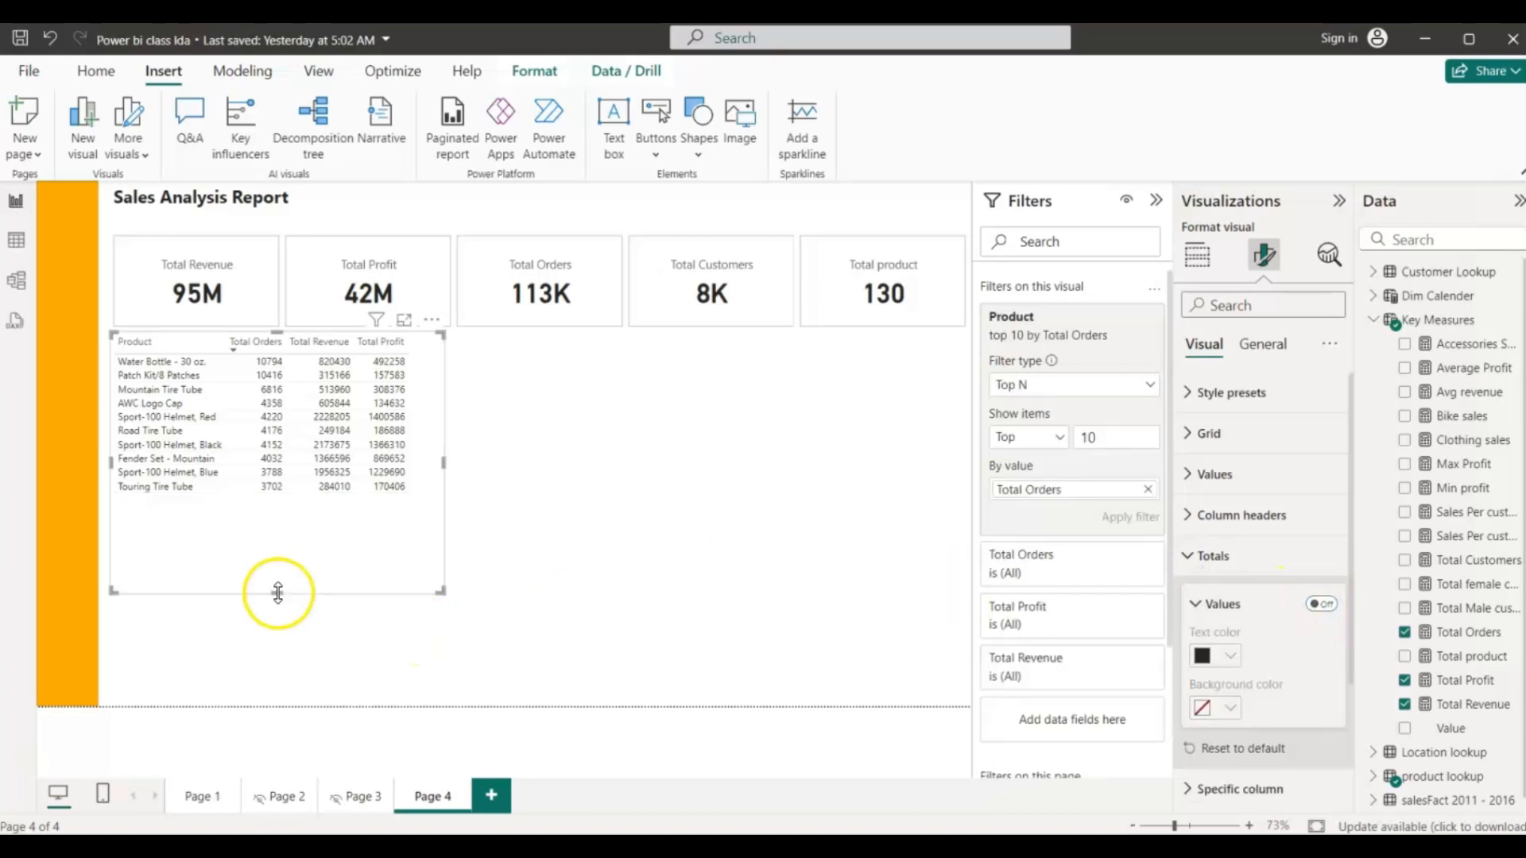
drag(278, 592, 270, 496)
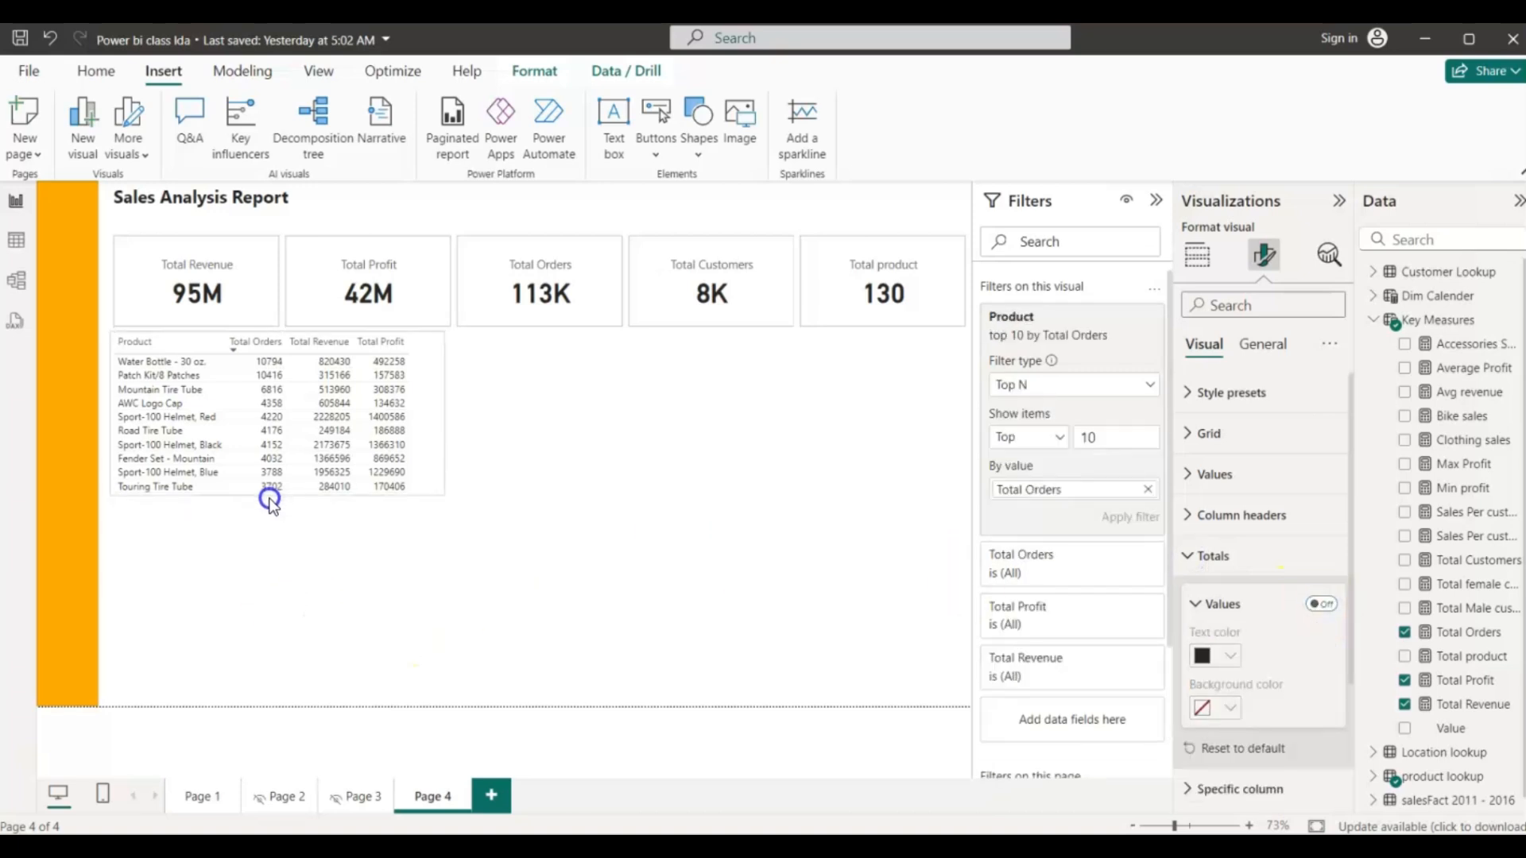
- Turn on the product table's title and set its text to "Top 10 products based on the orders placed"
click(1270, 348)
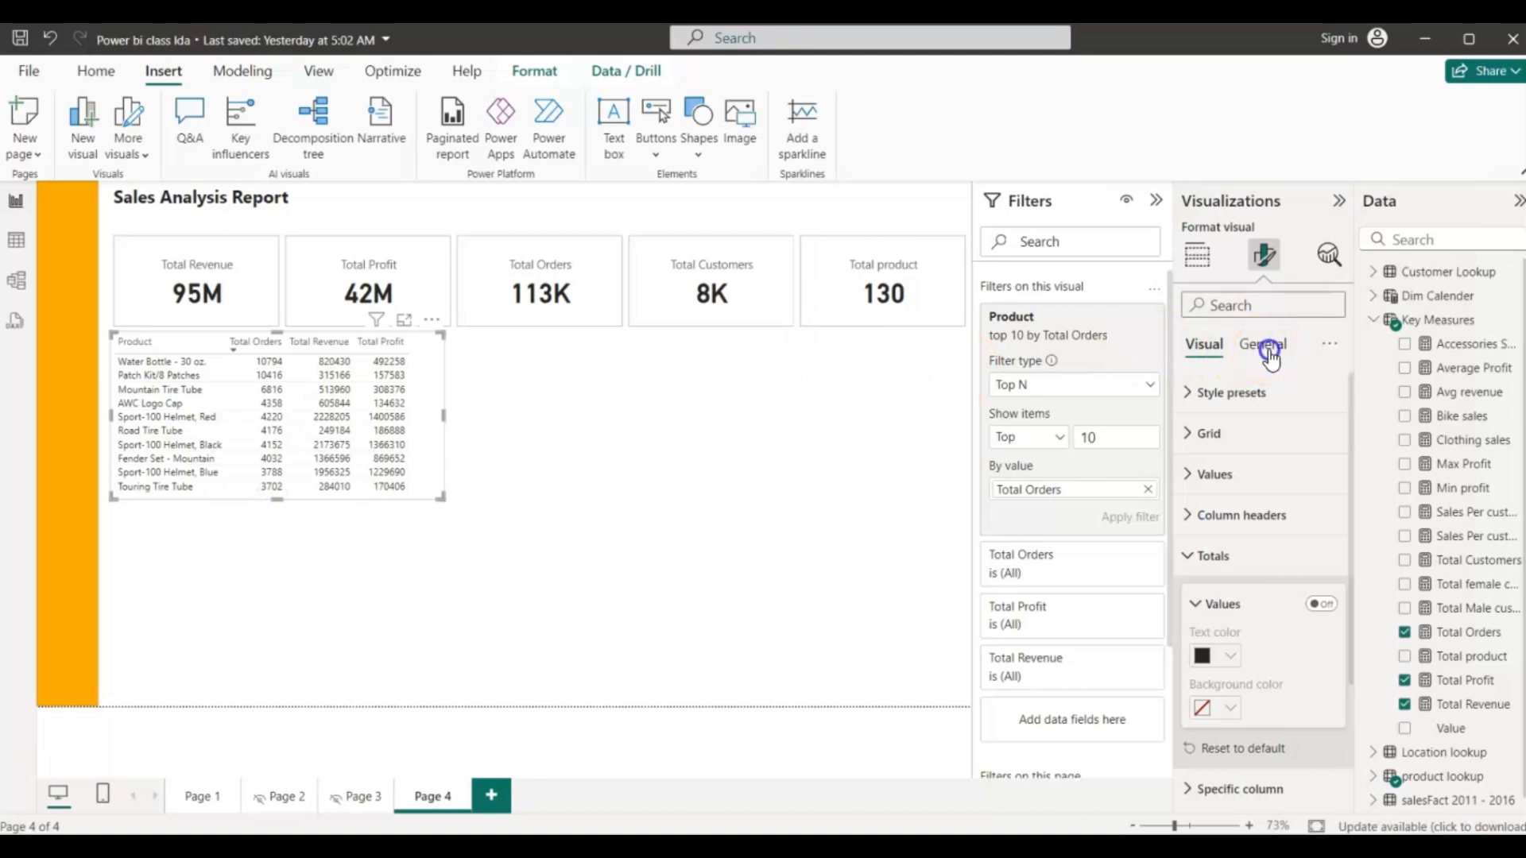
click(1322, 435)
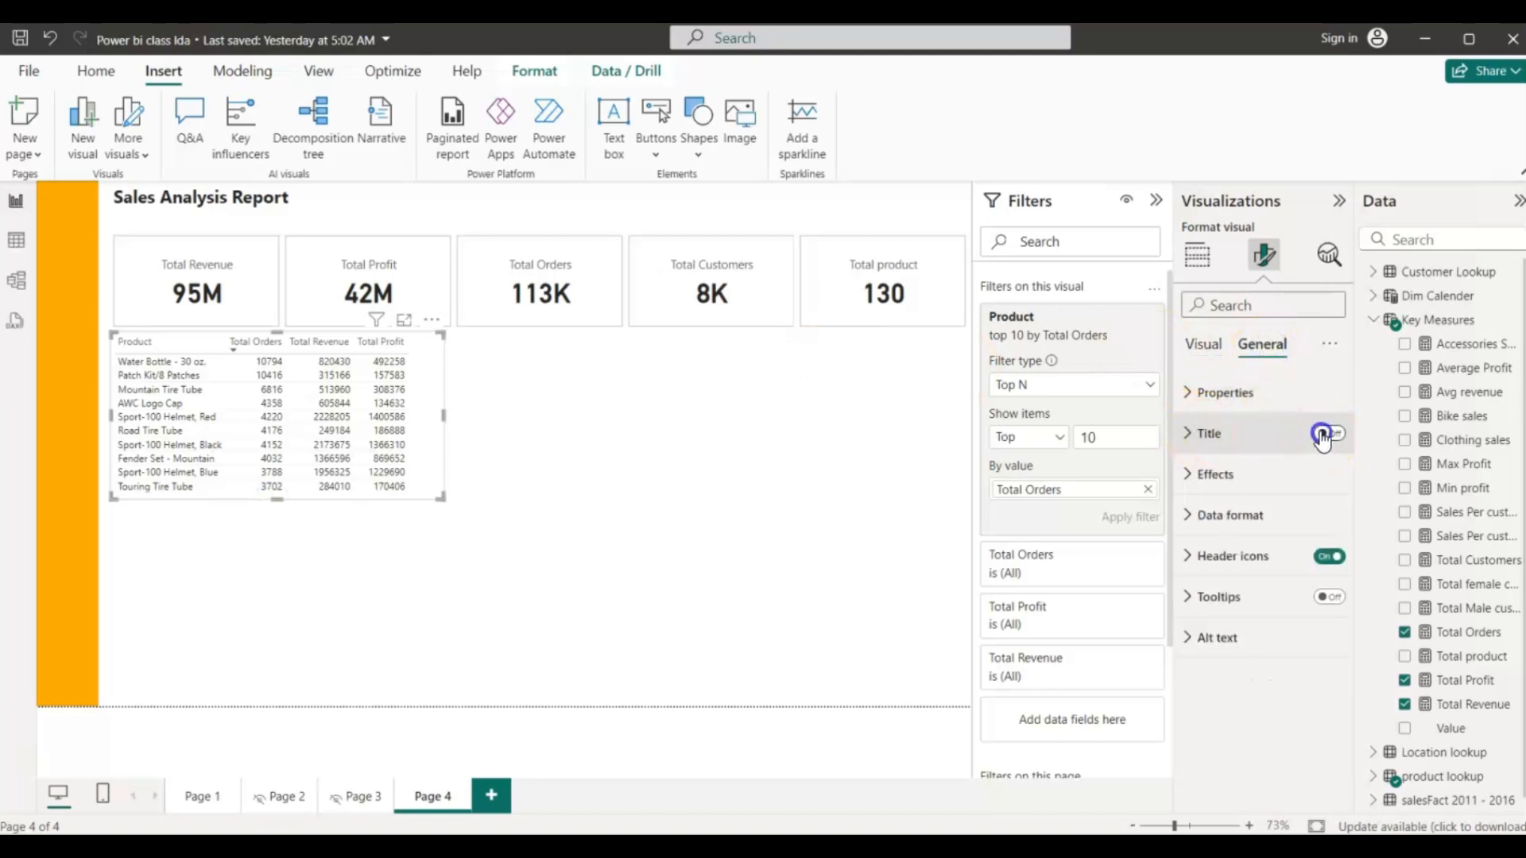
click(1189, 434)
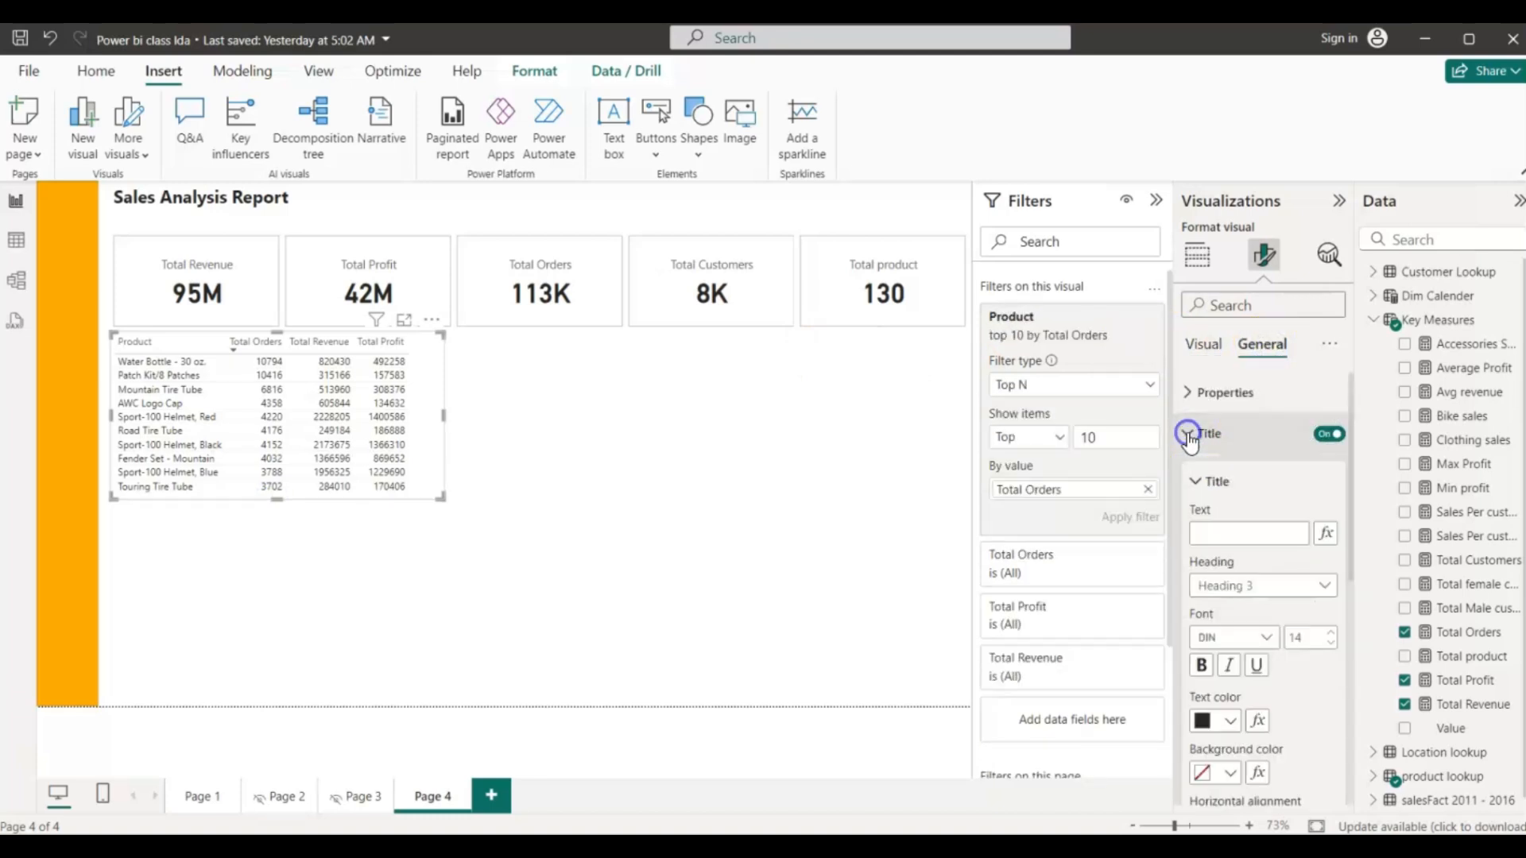
click(1224, 535)
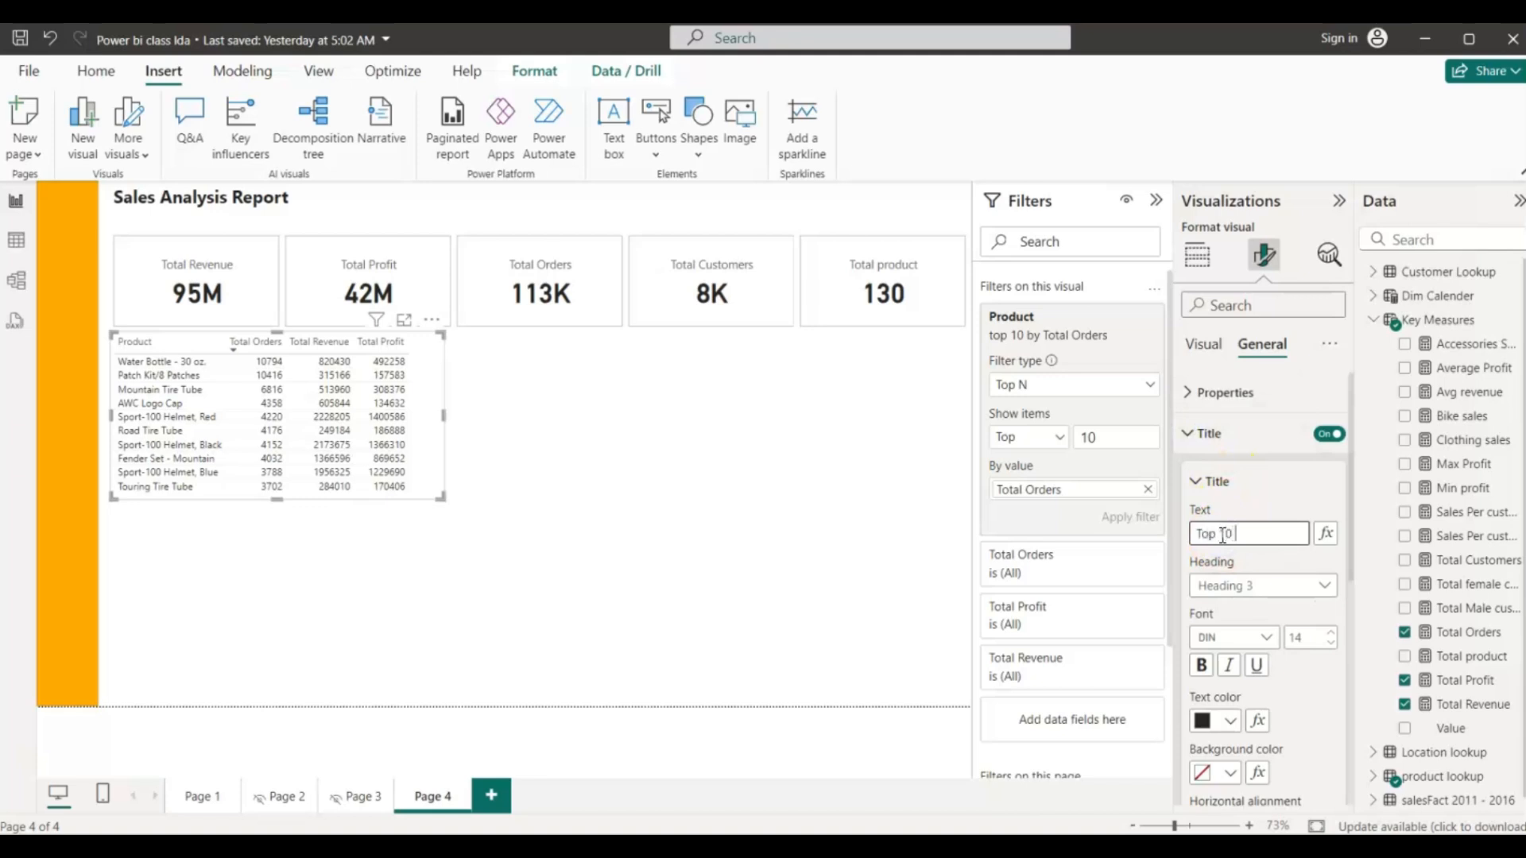
text(Top 10 pp)
key(BackSpace)
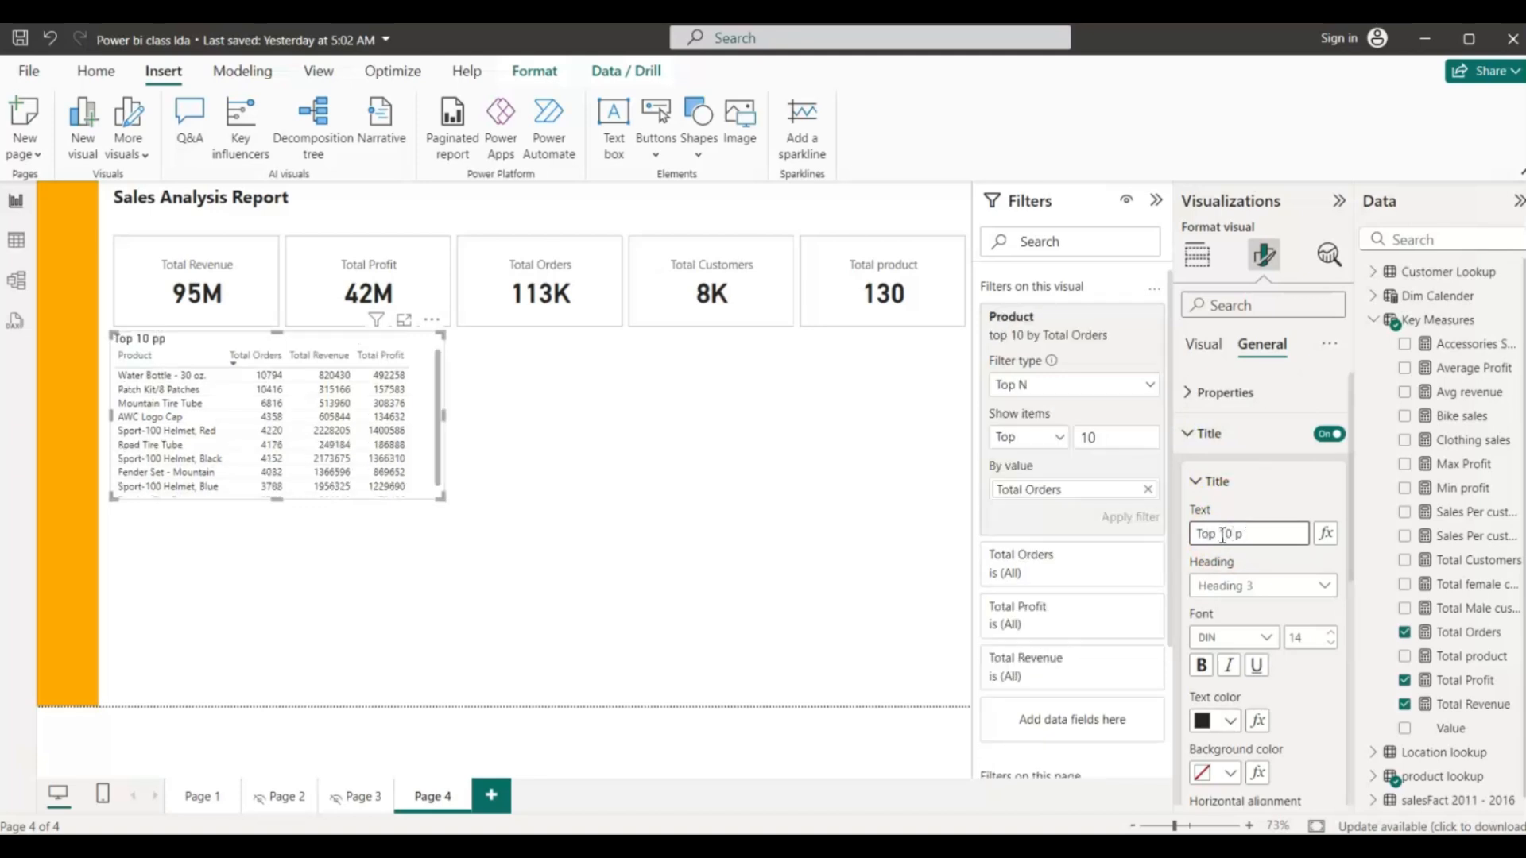
text(roducts based on the t)
key(BackSpace)
key(BackSpace)
key(BackSpace)
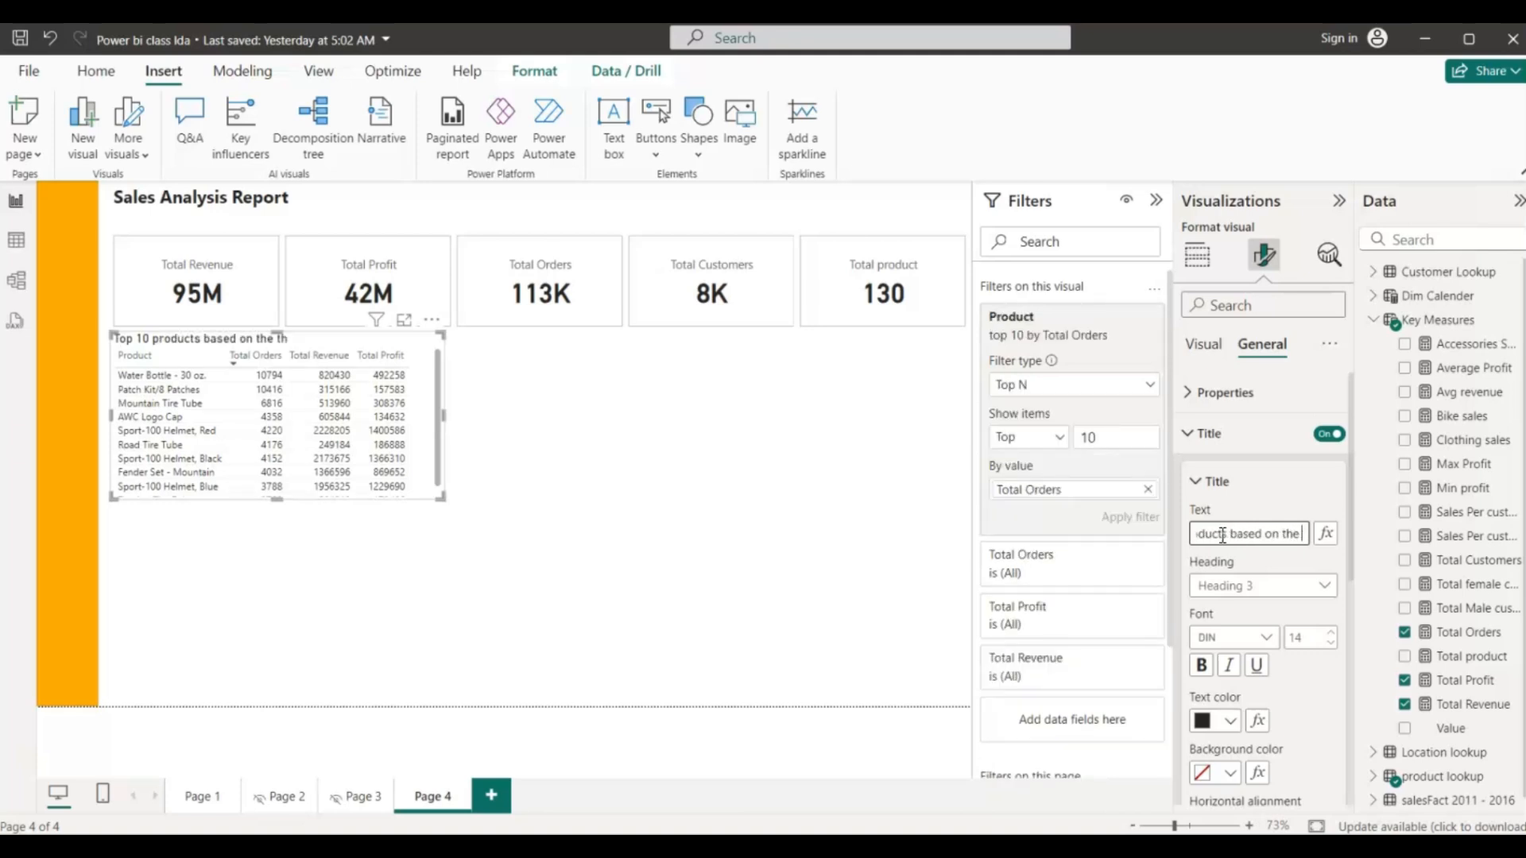
text(orders placed)
key(Return)
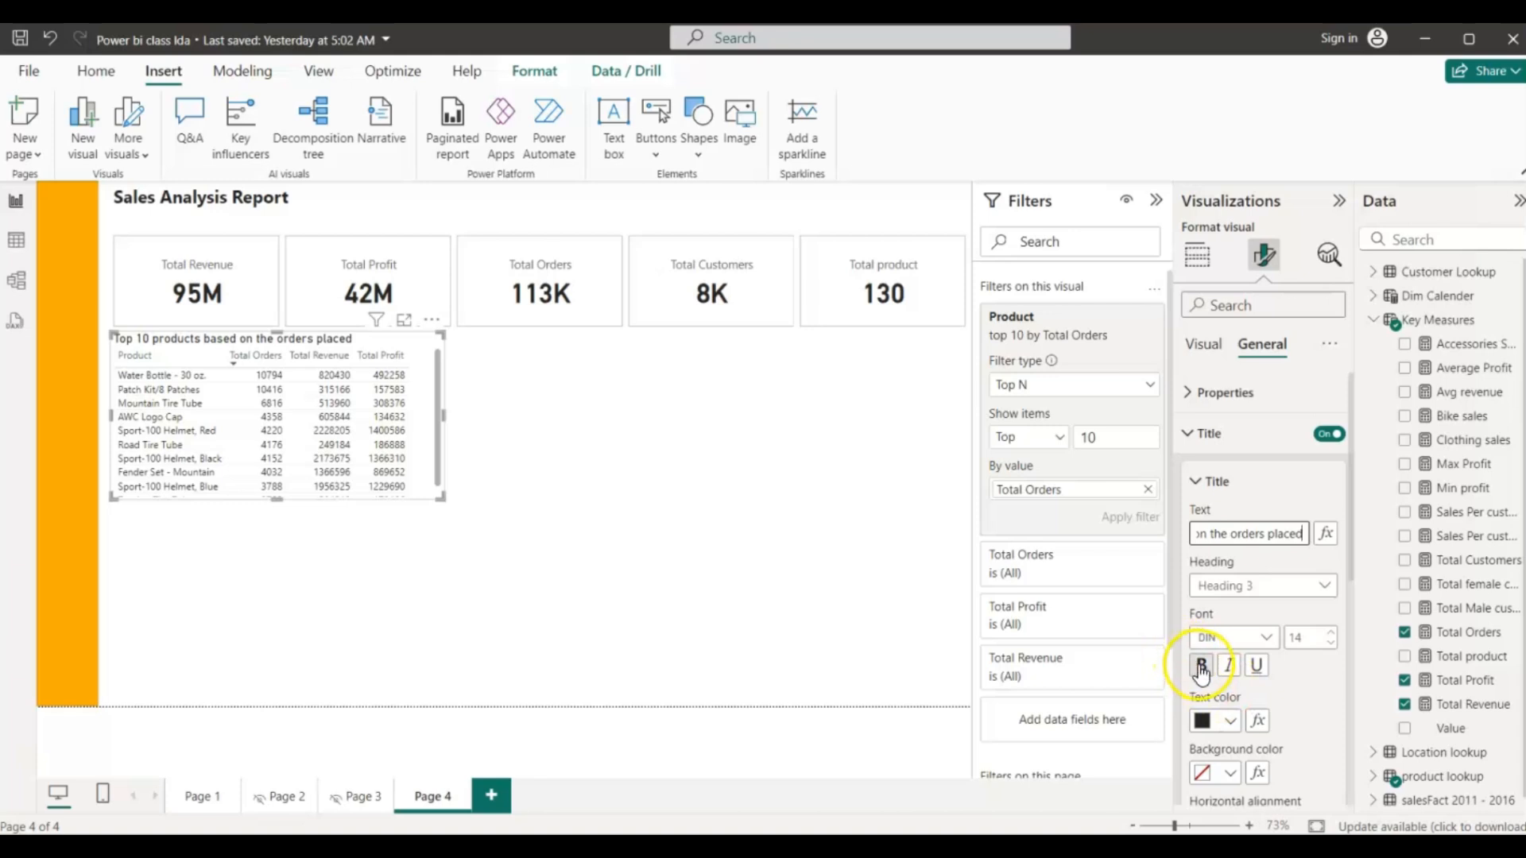
- Make the table title bold at font size 15, and resize the visual so all ten product rows fit
click(1201, 665)
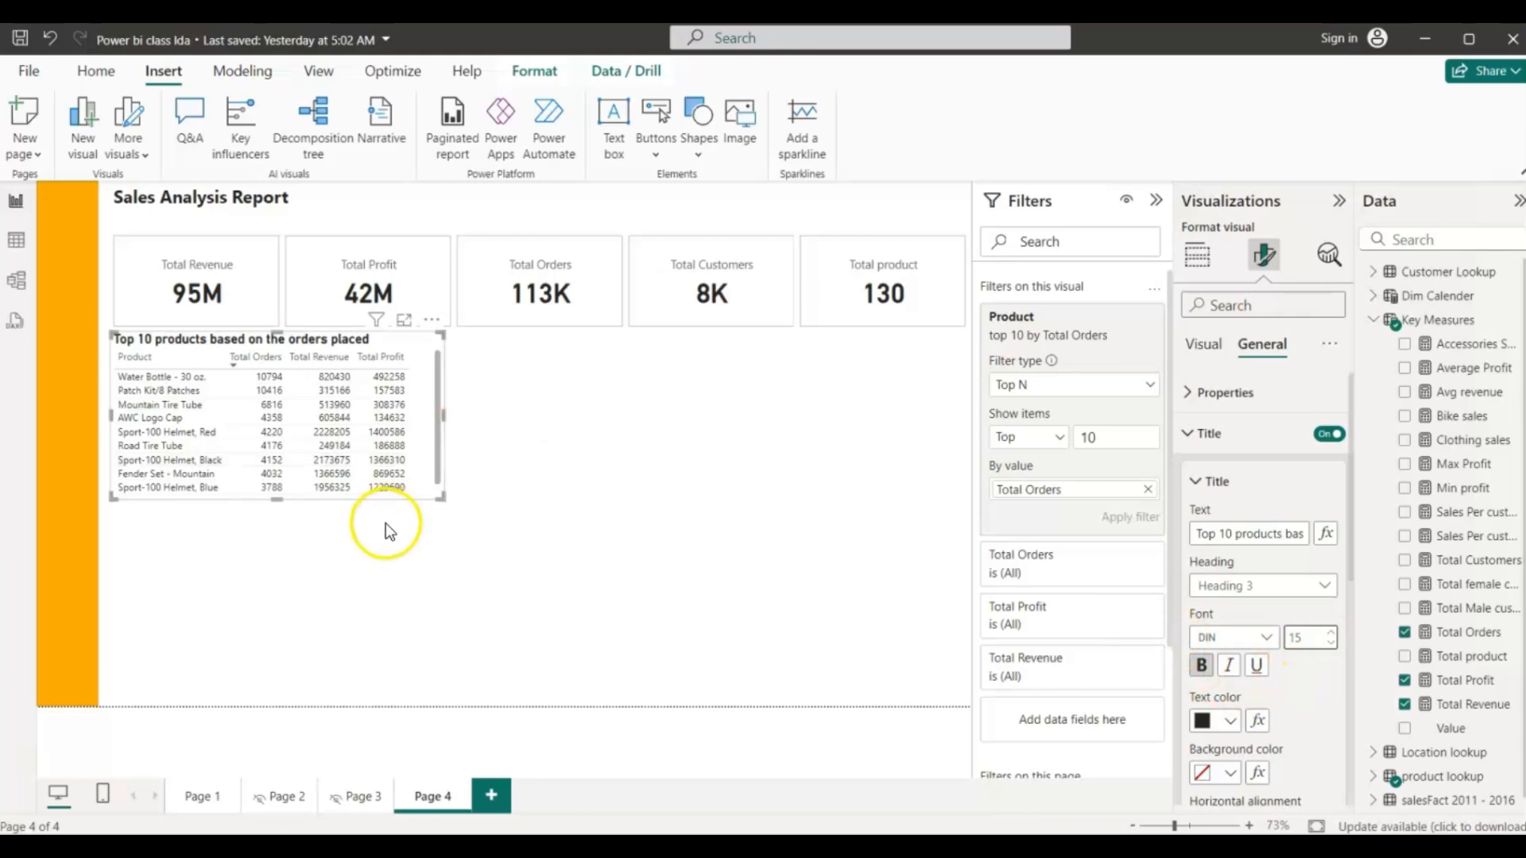
drag(439, 497, 432, 518)
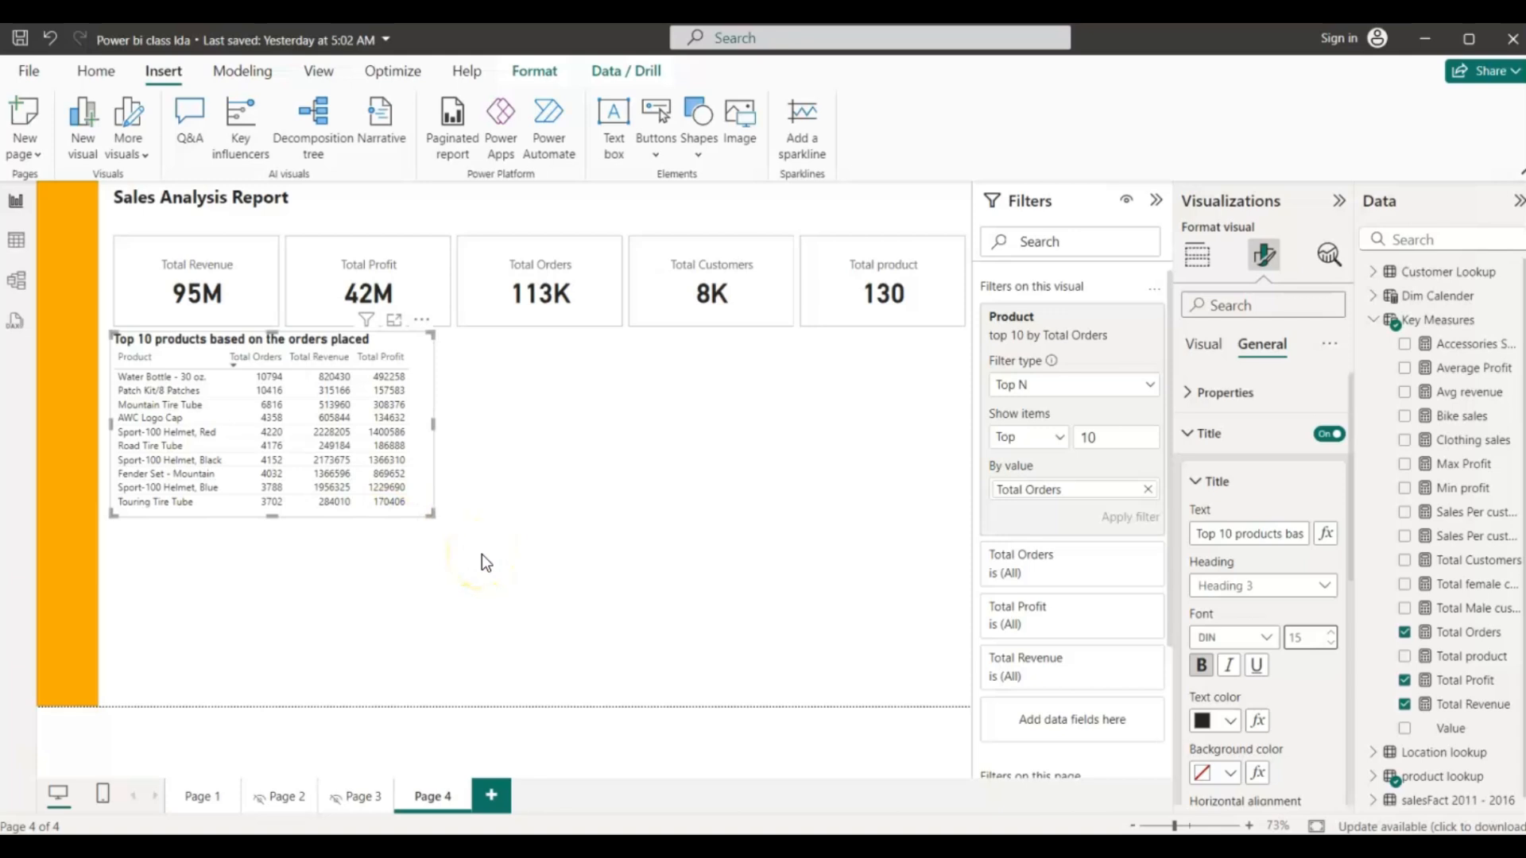
- Add a donut chart as a separate visual and place it beside the product table, below the cards
click(471, 474)
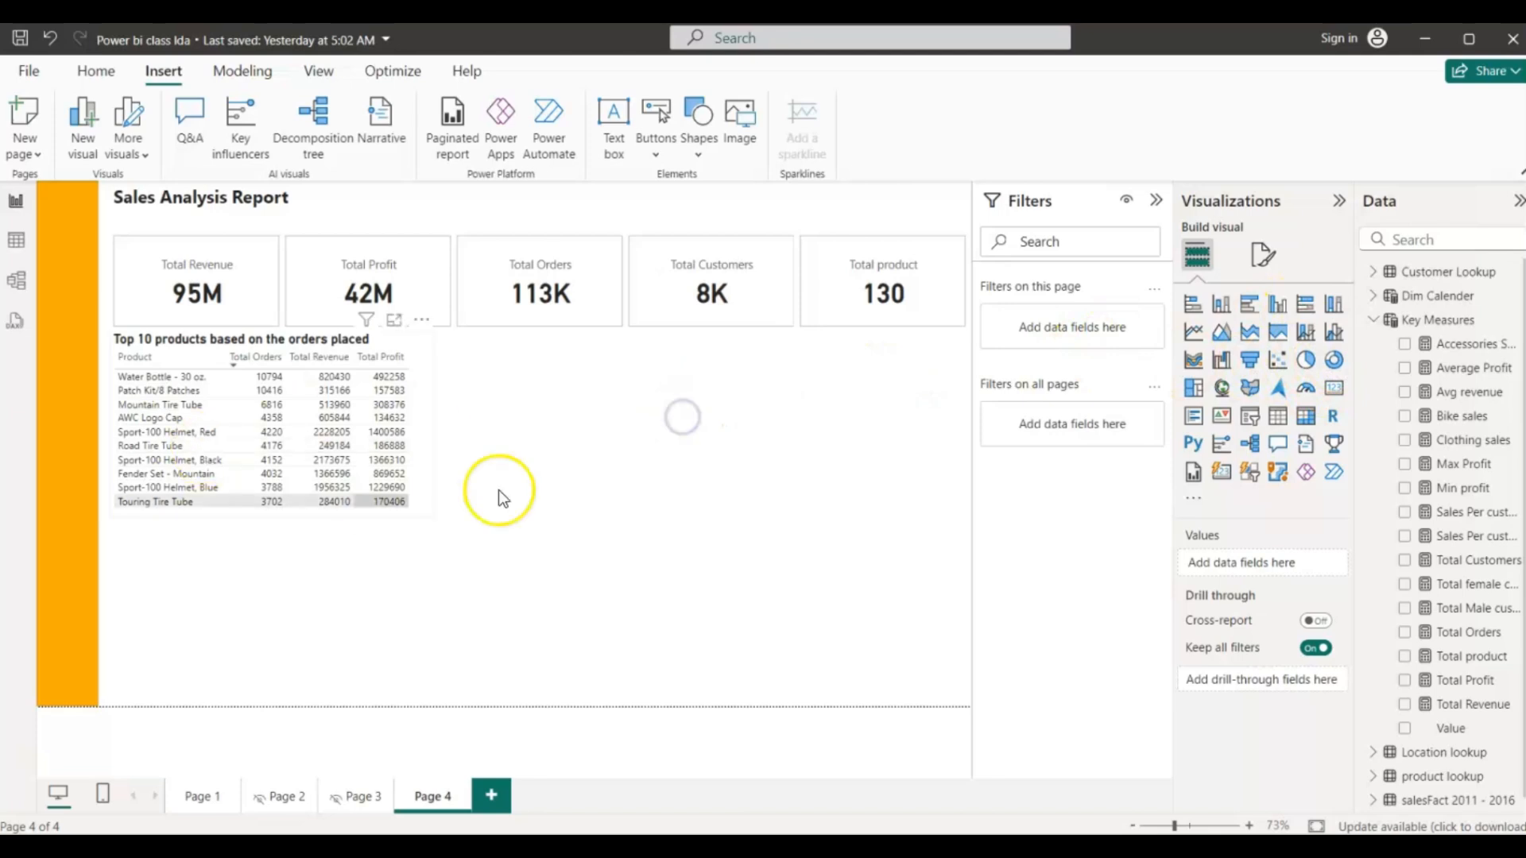
click(1334, 362)
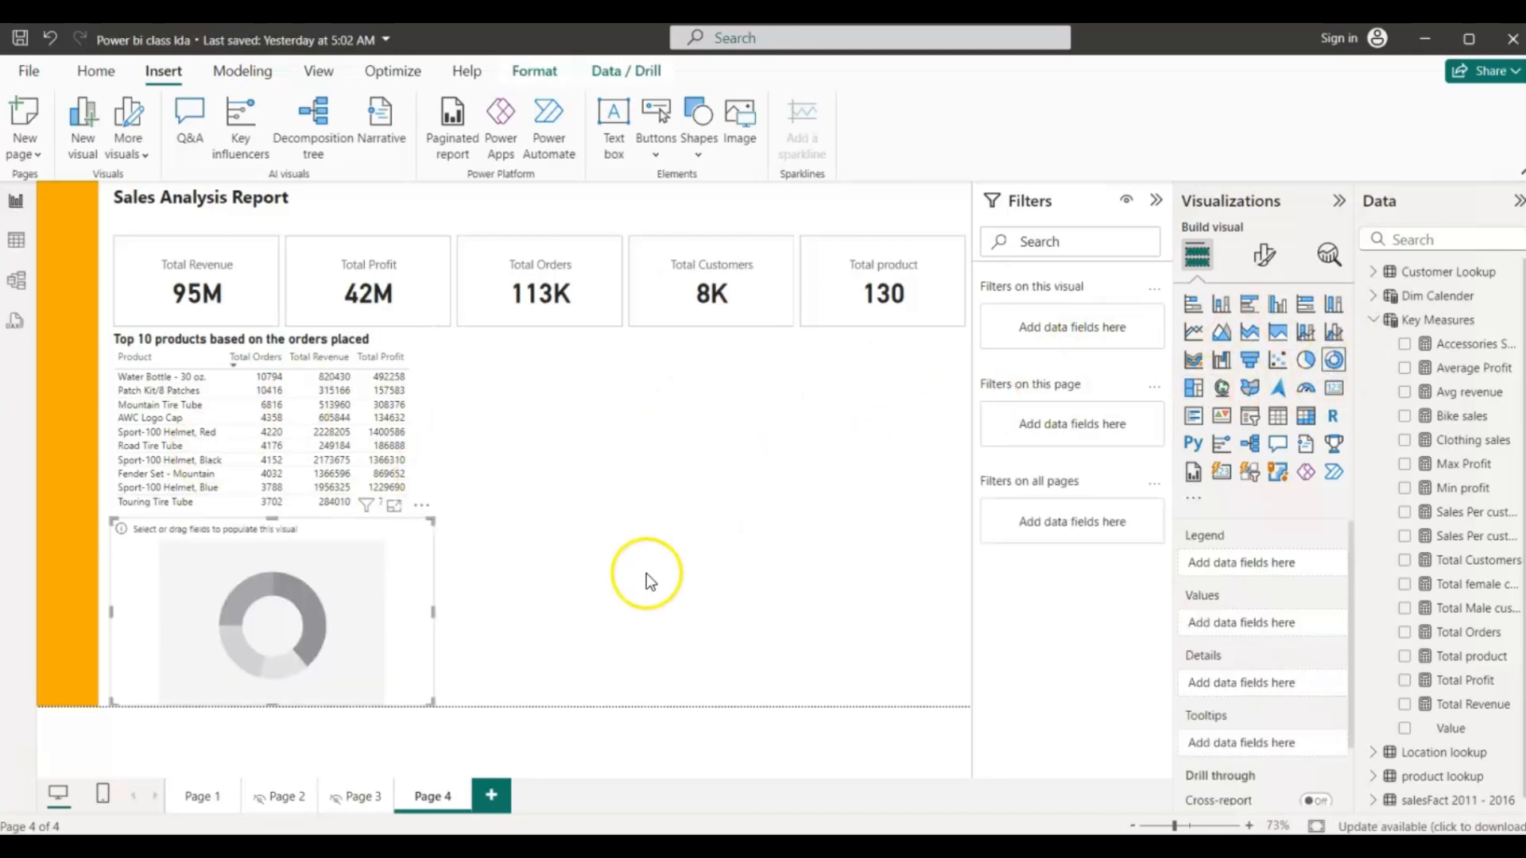
drag(398, 589, 713, 408)
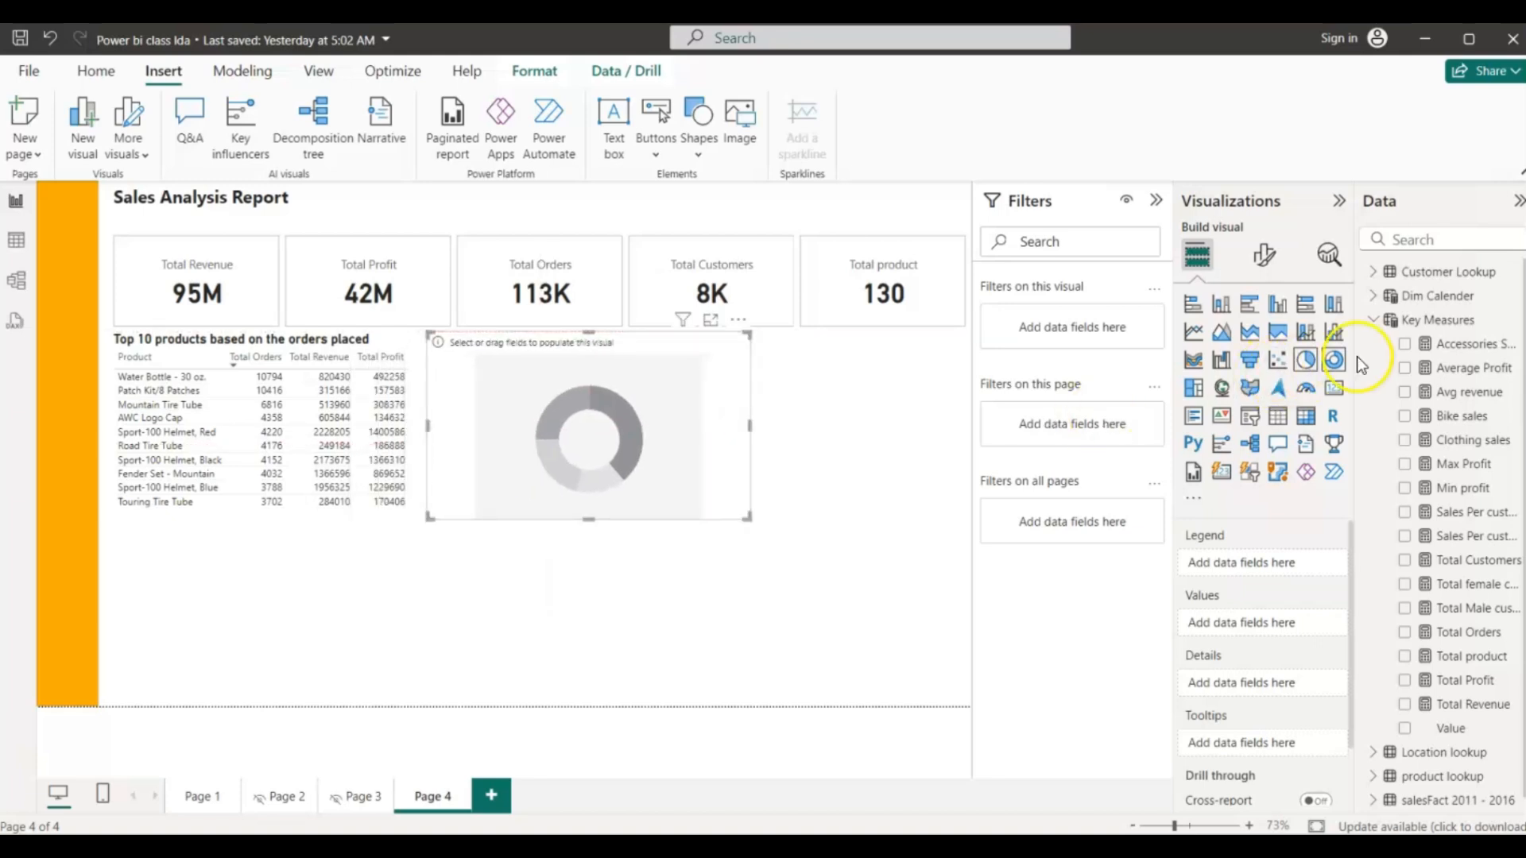
- Use Customer Gender as the donut chart's legend and Total Customers as its values, and shift the chart slightly away from the table
click(1377, 317)
click(1373, 271)
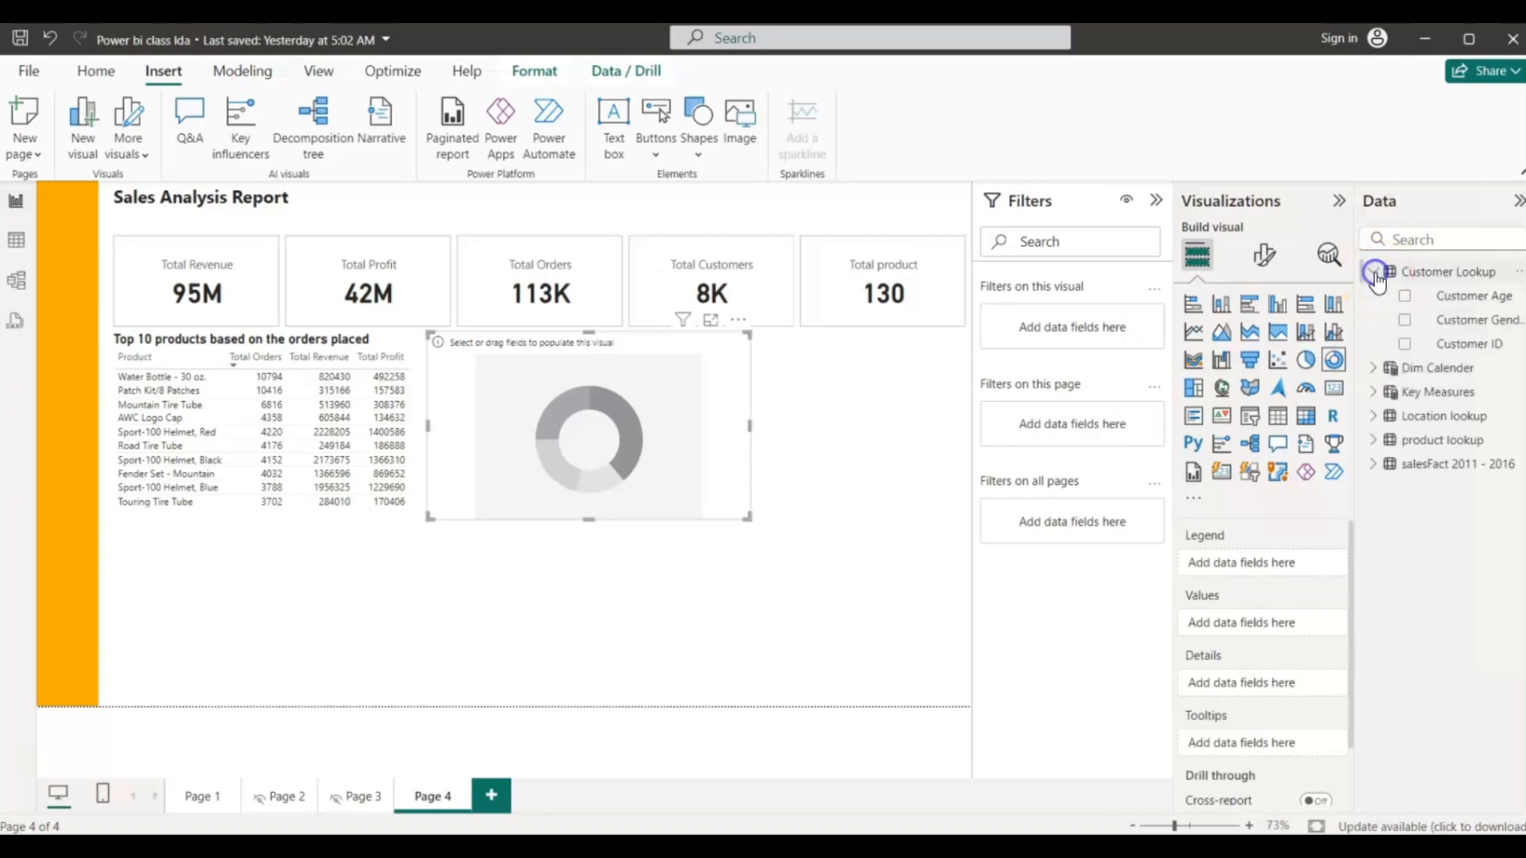
click(1404, 320)
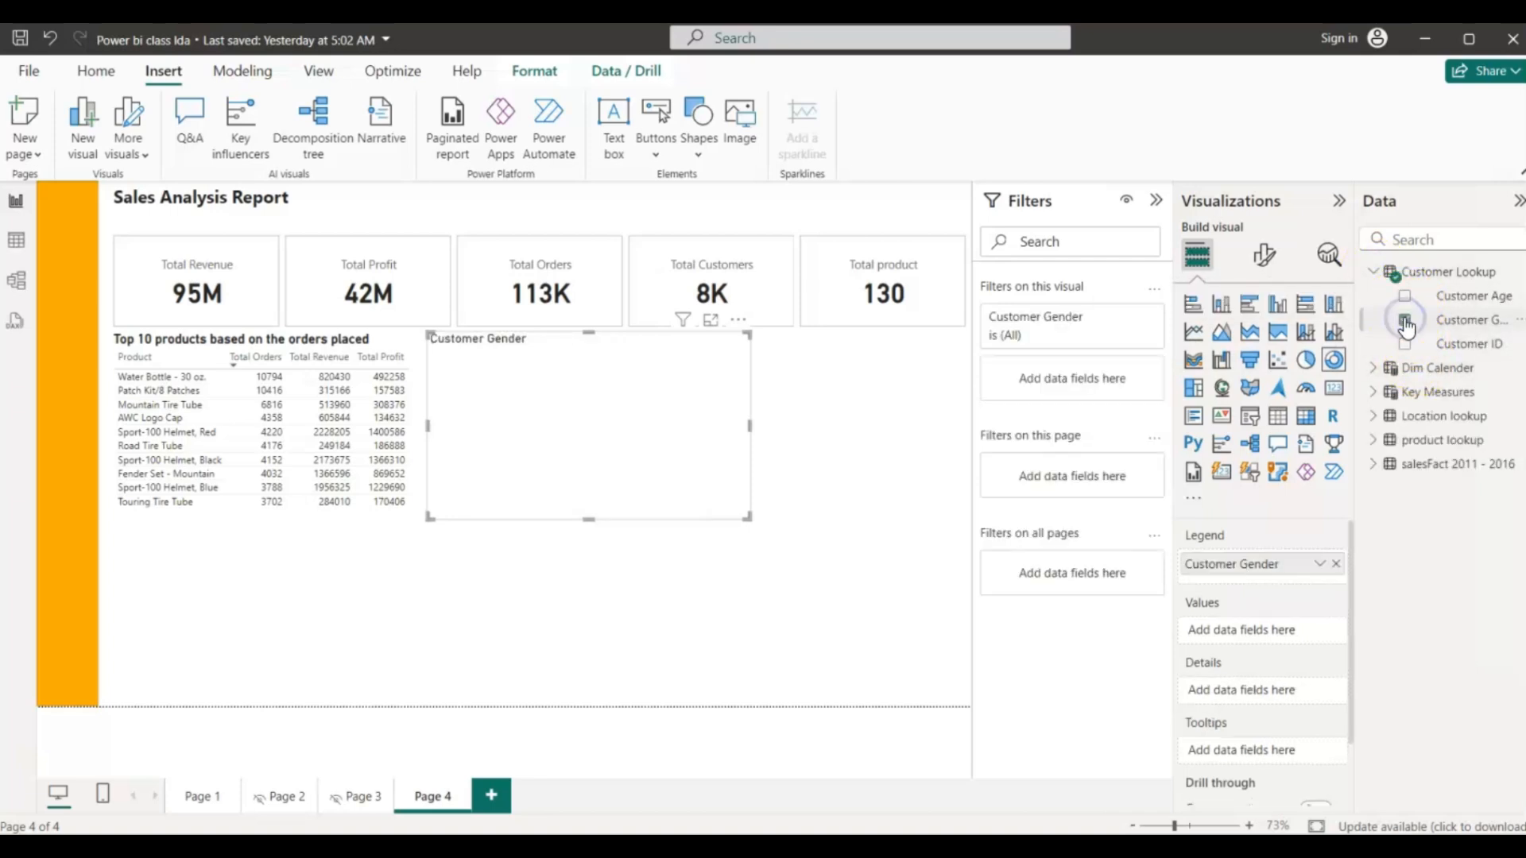
click(1390, 396)
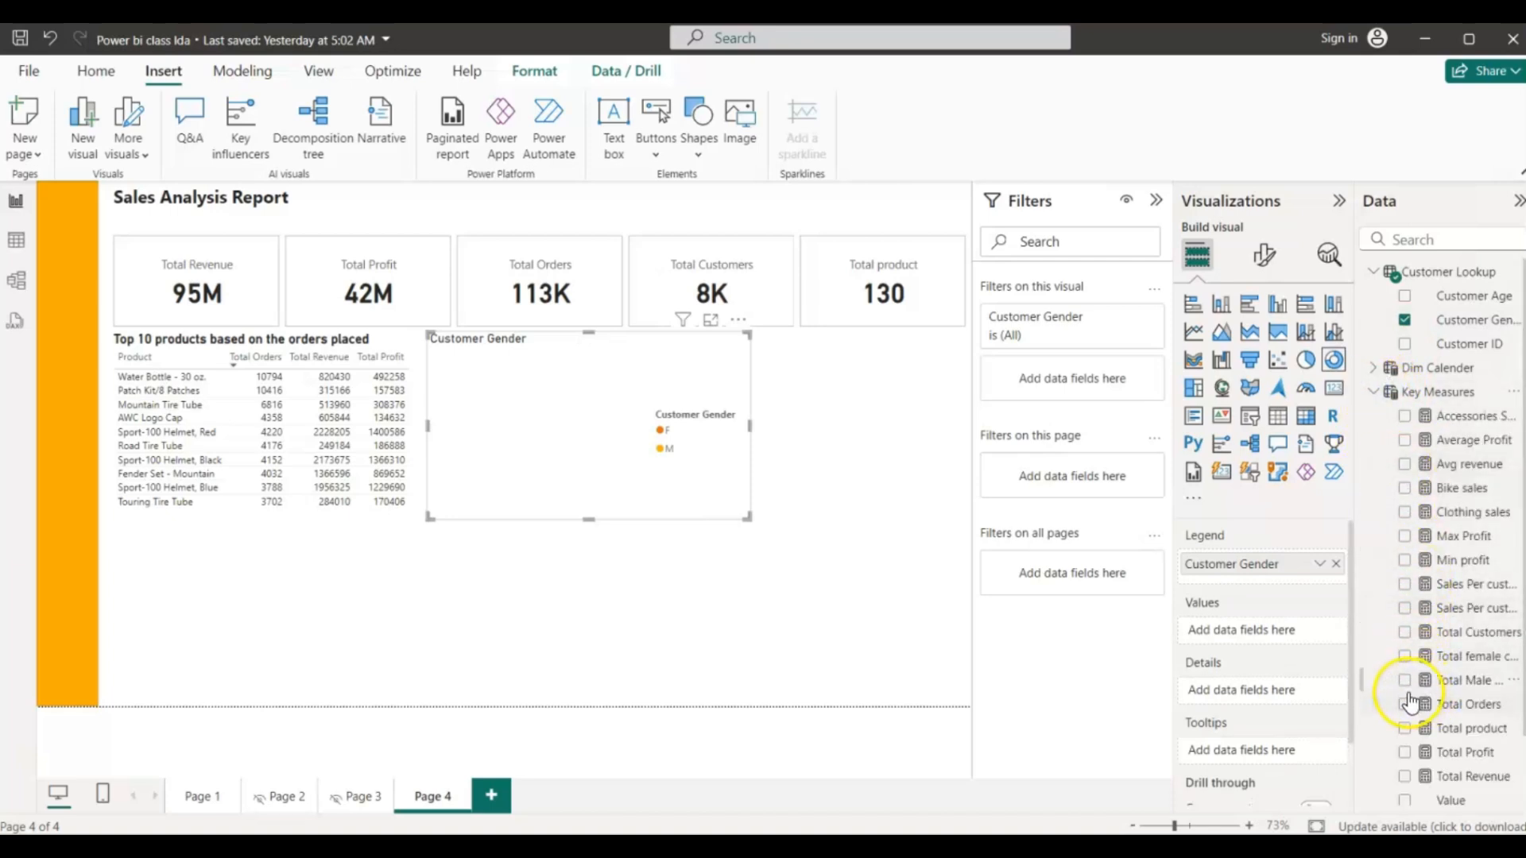
click(1405, 634)
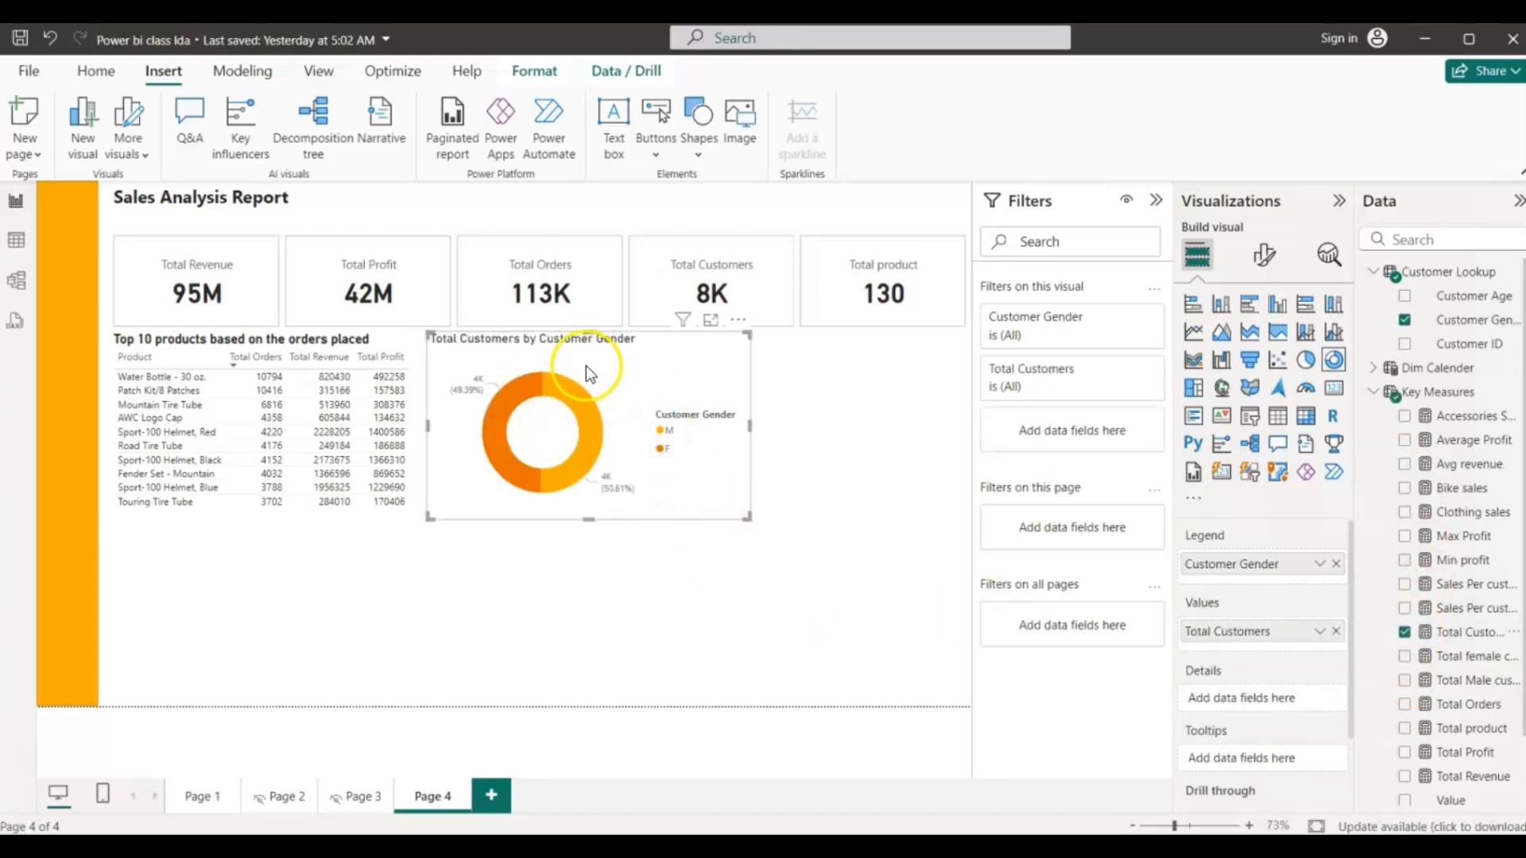
drag(585, 366, 608, 379)
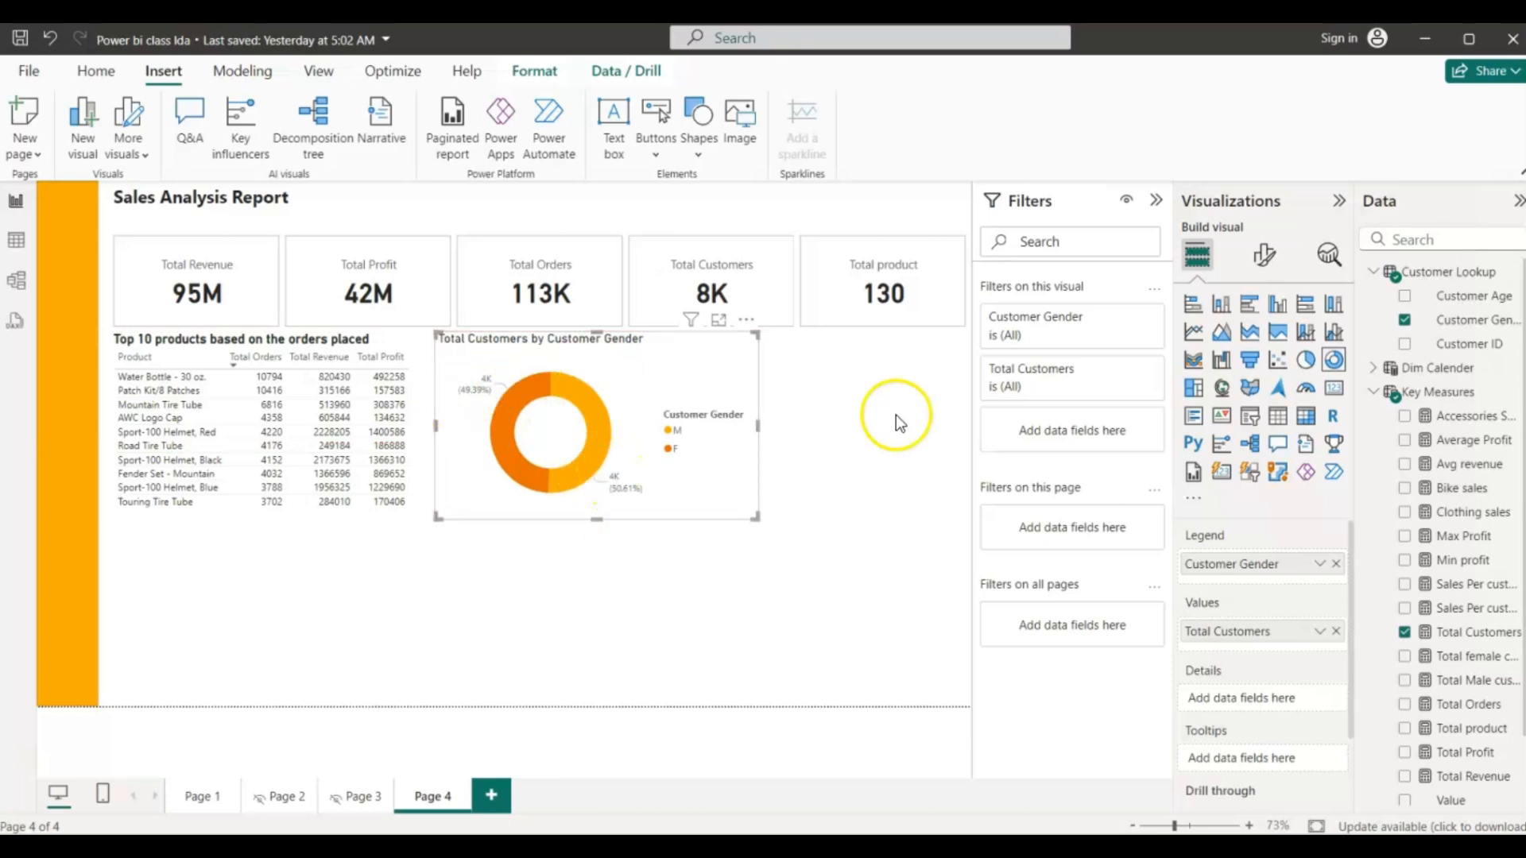
- Set the position of the donut chart's detail labels to Prefer outside
click(1264, 255)
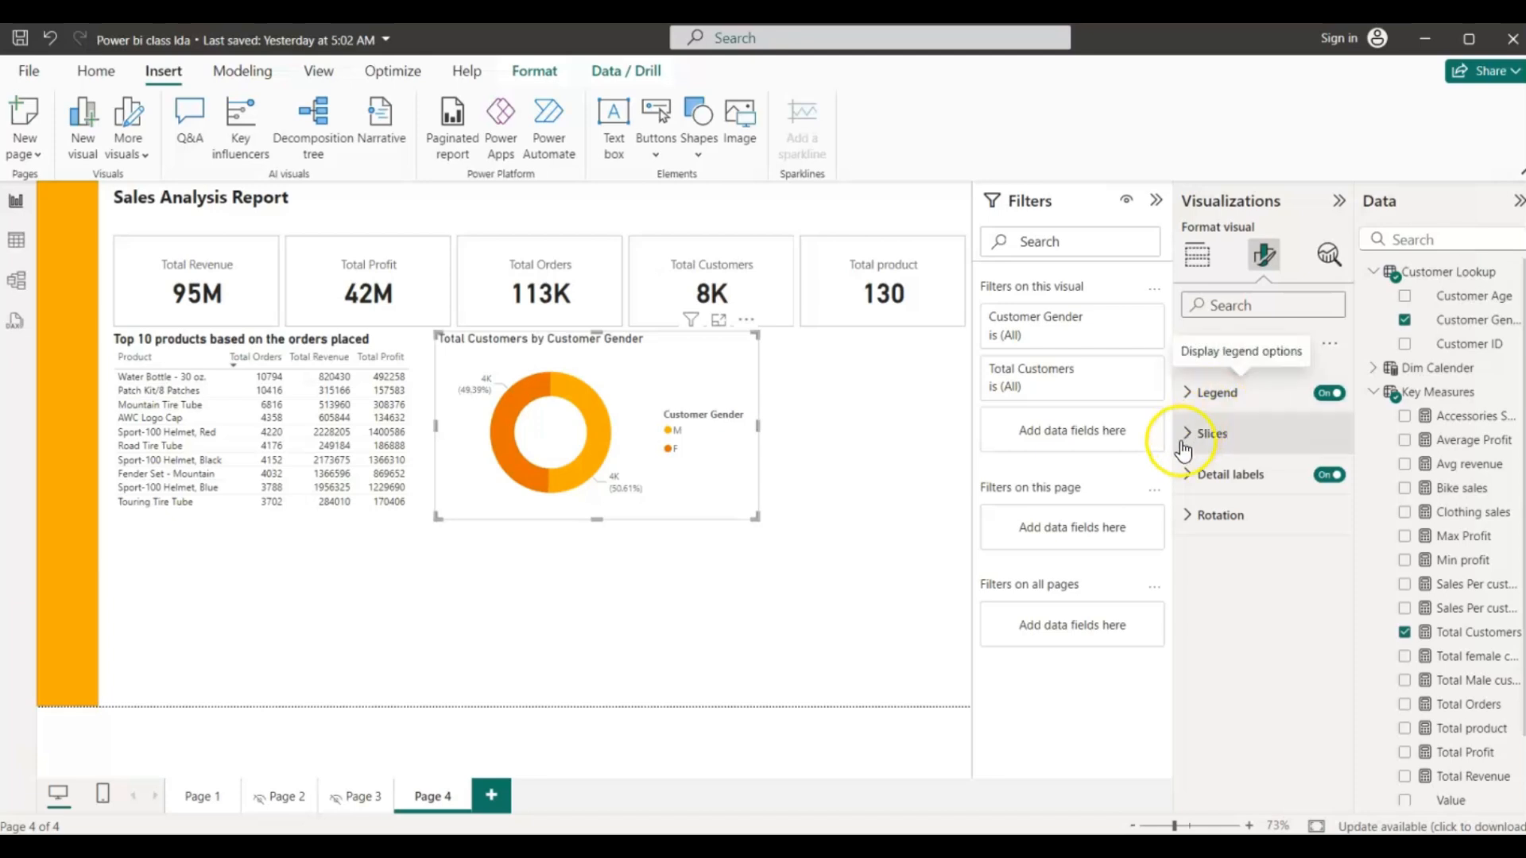
click(1186, 475)
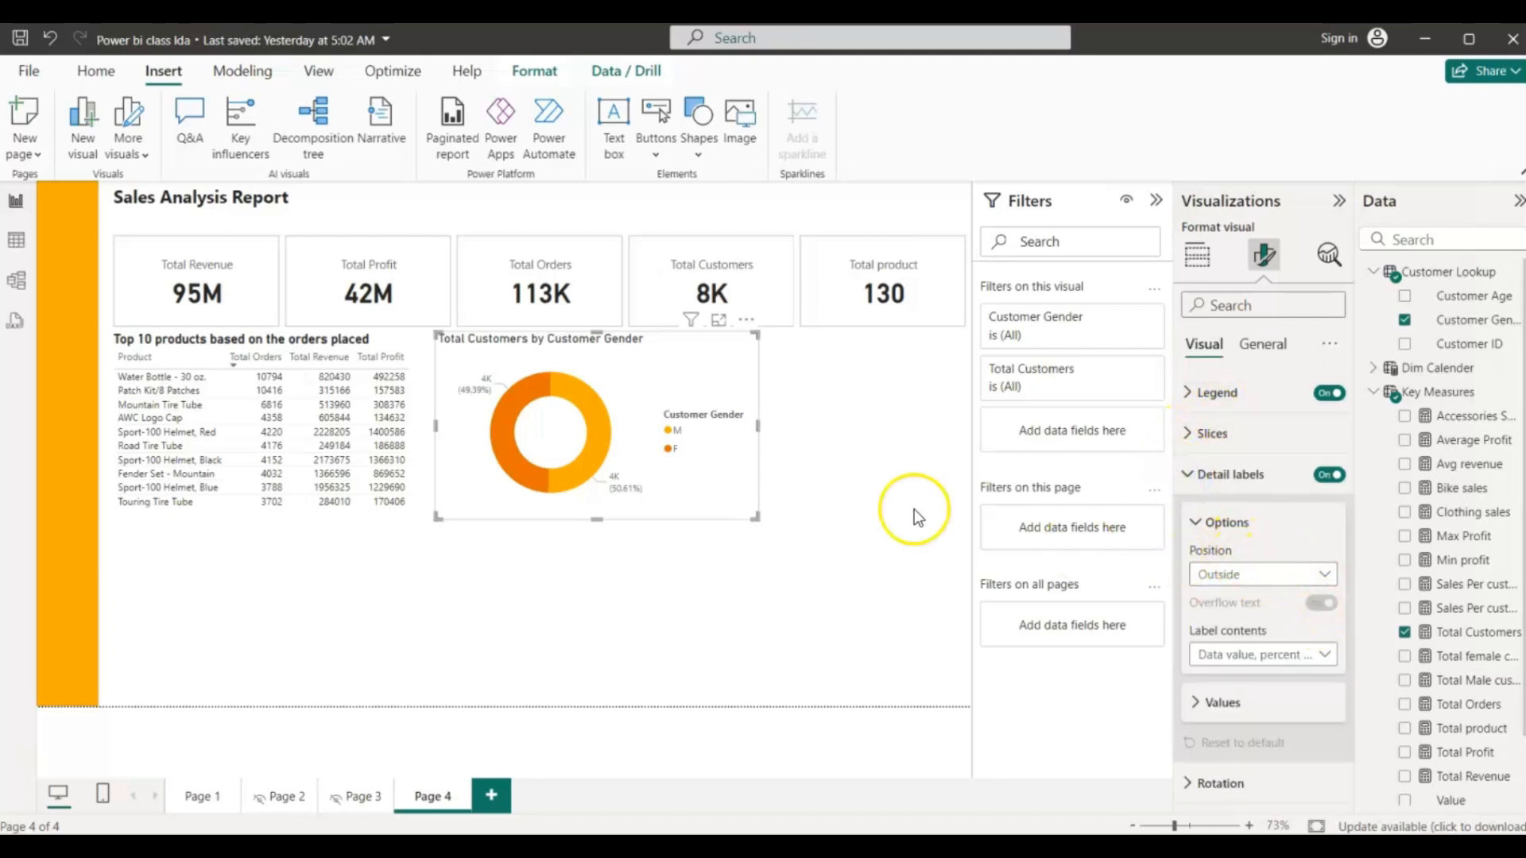
click(1321, 577)
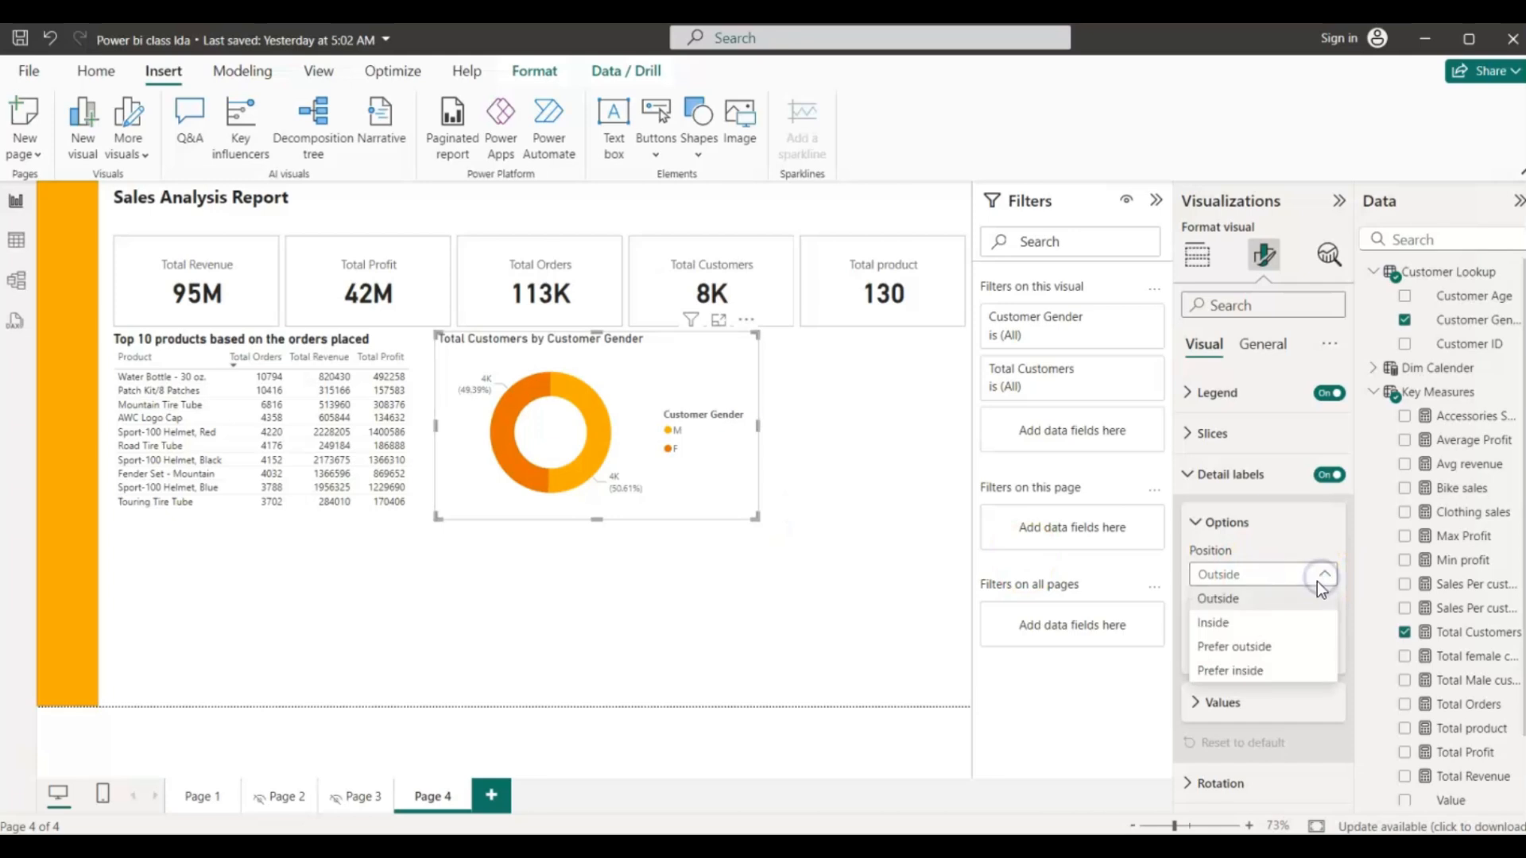
click(1209, 635)
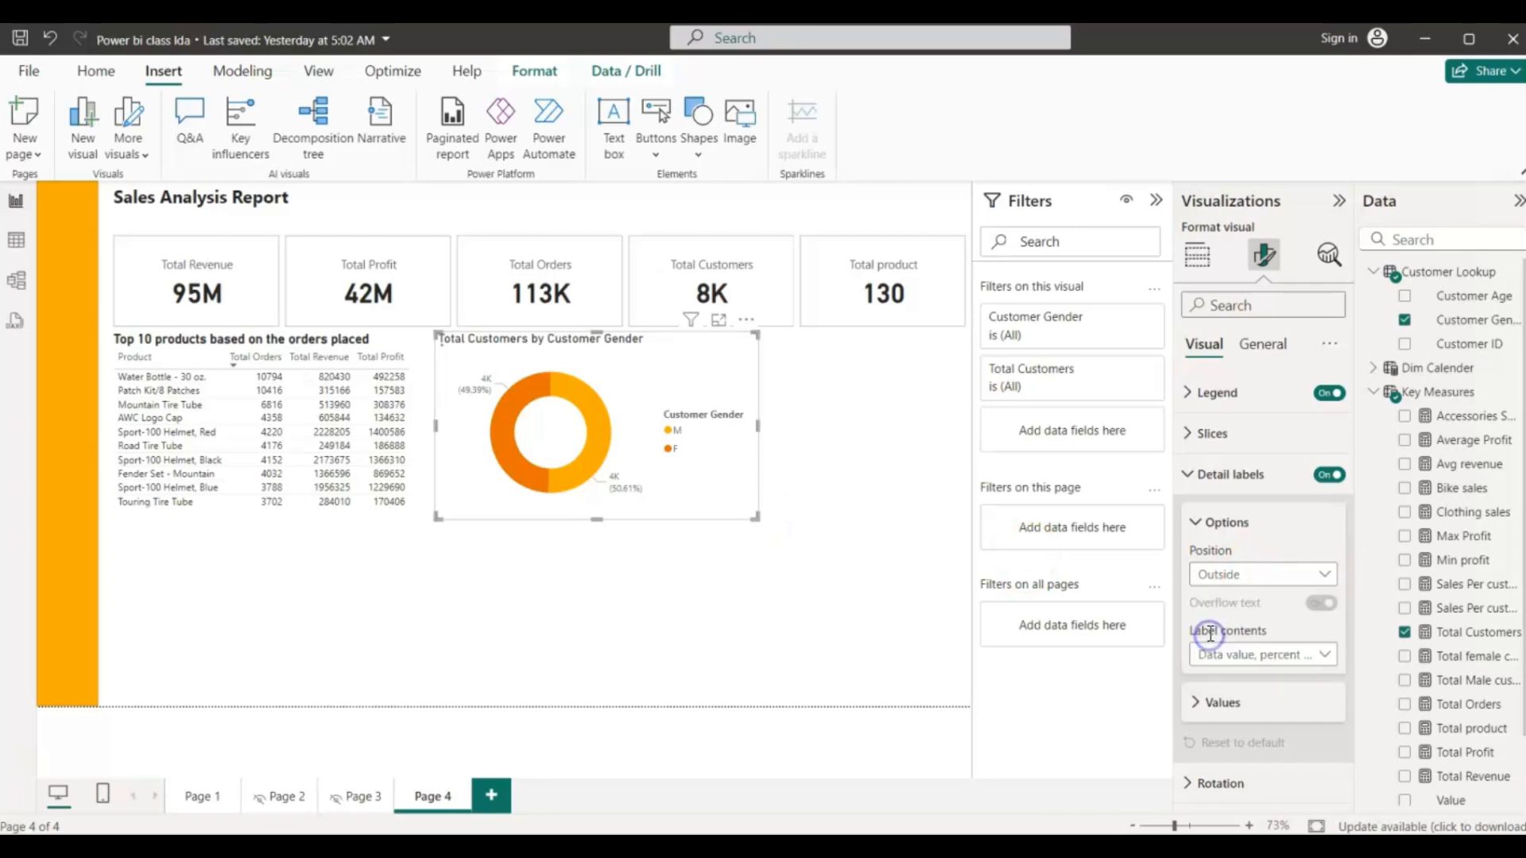
click(1325, 574)
click(1242, 636)
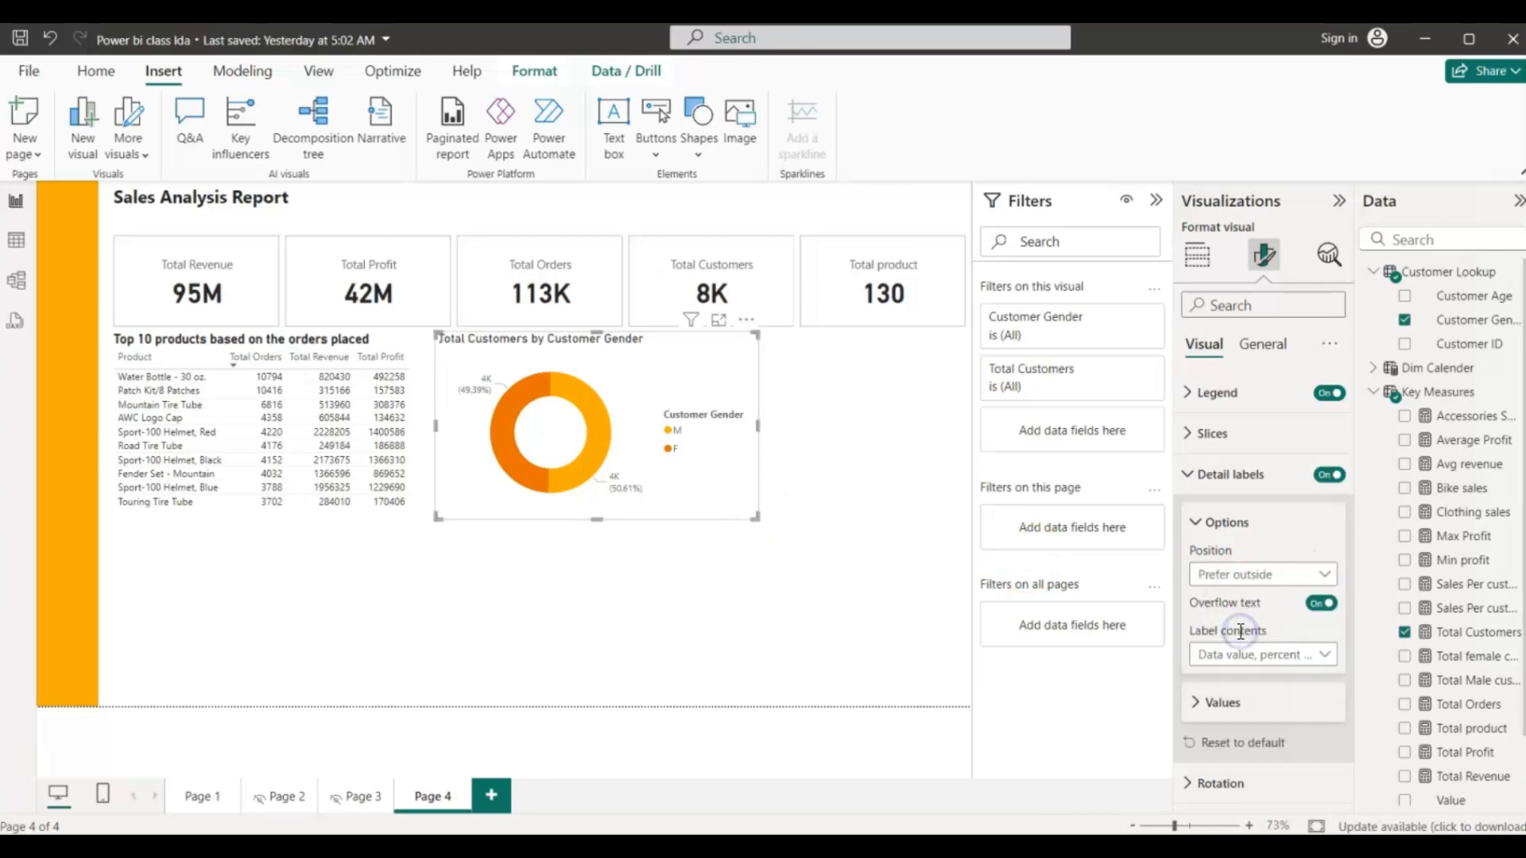
- Position the donut chart's detail labels Outside, show category and percent of total in them, and turn off the legend
click(1333, 585)
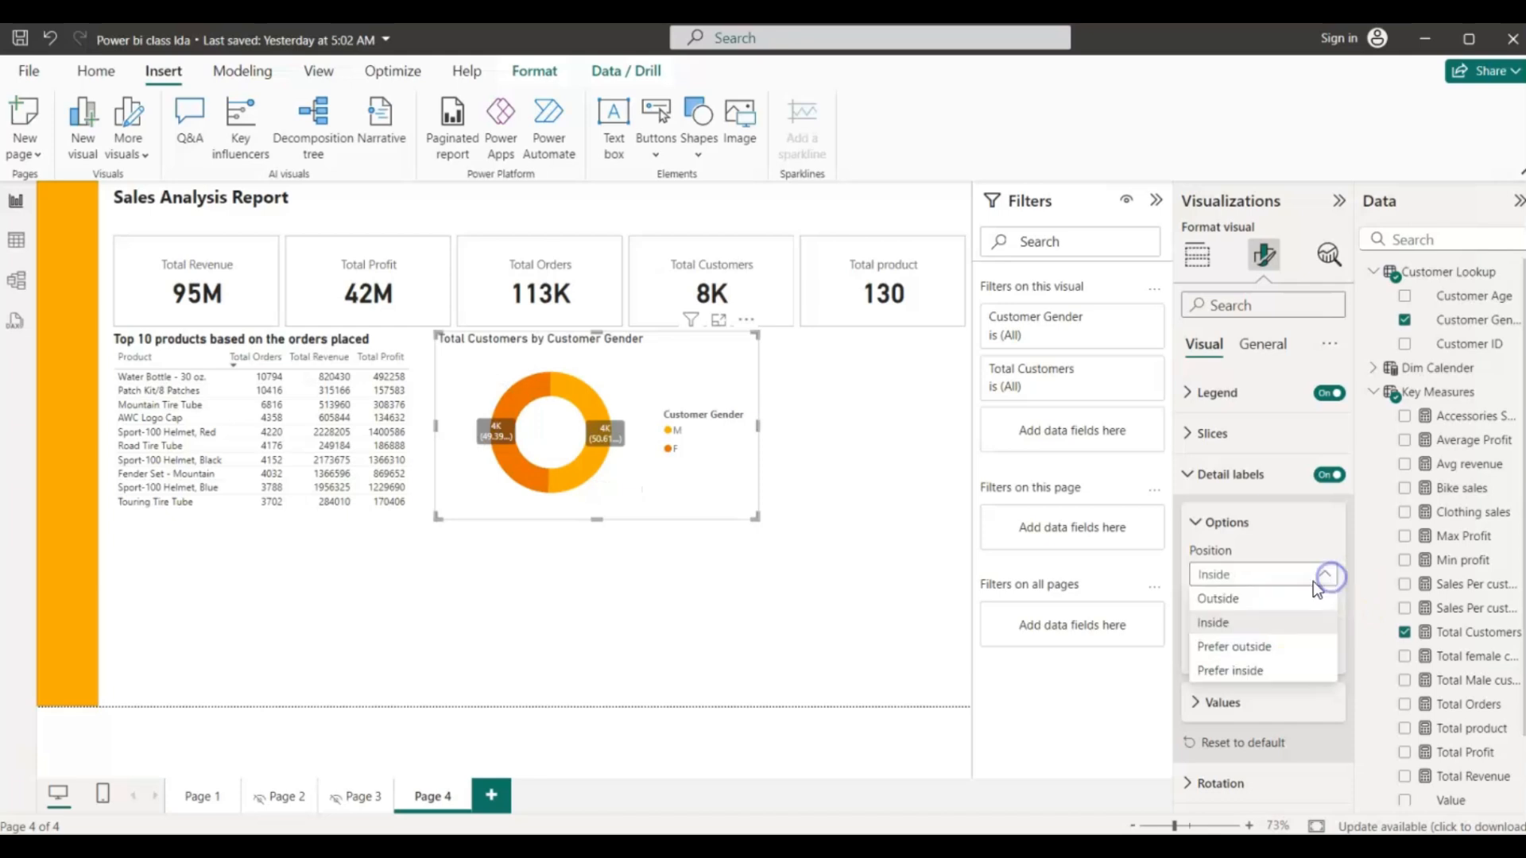
click(1249, 600)
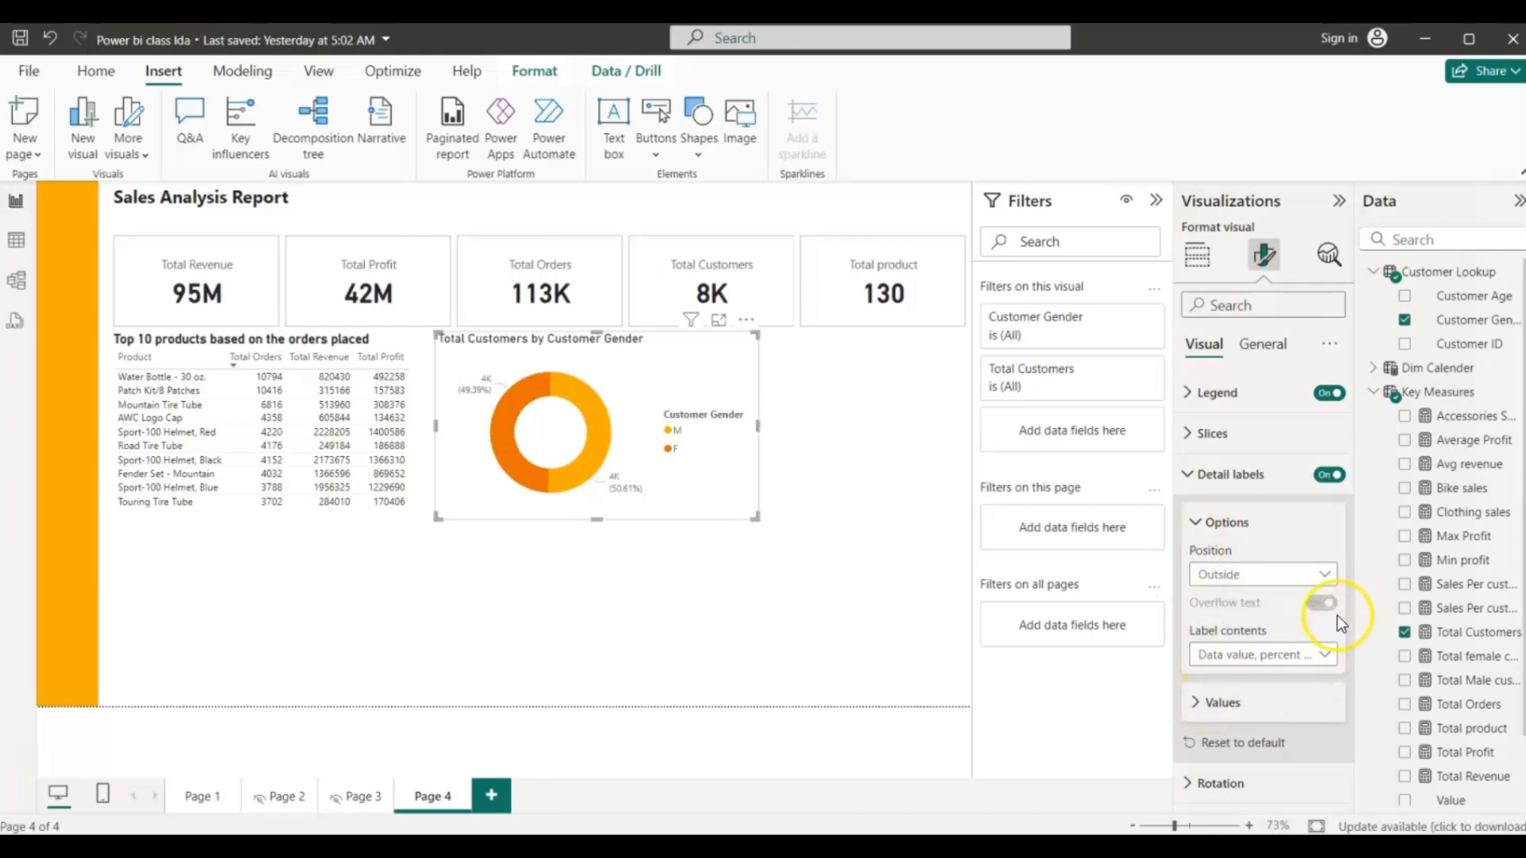
click(1325, 654)
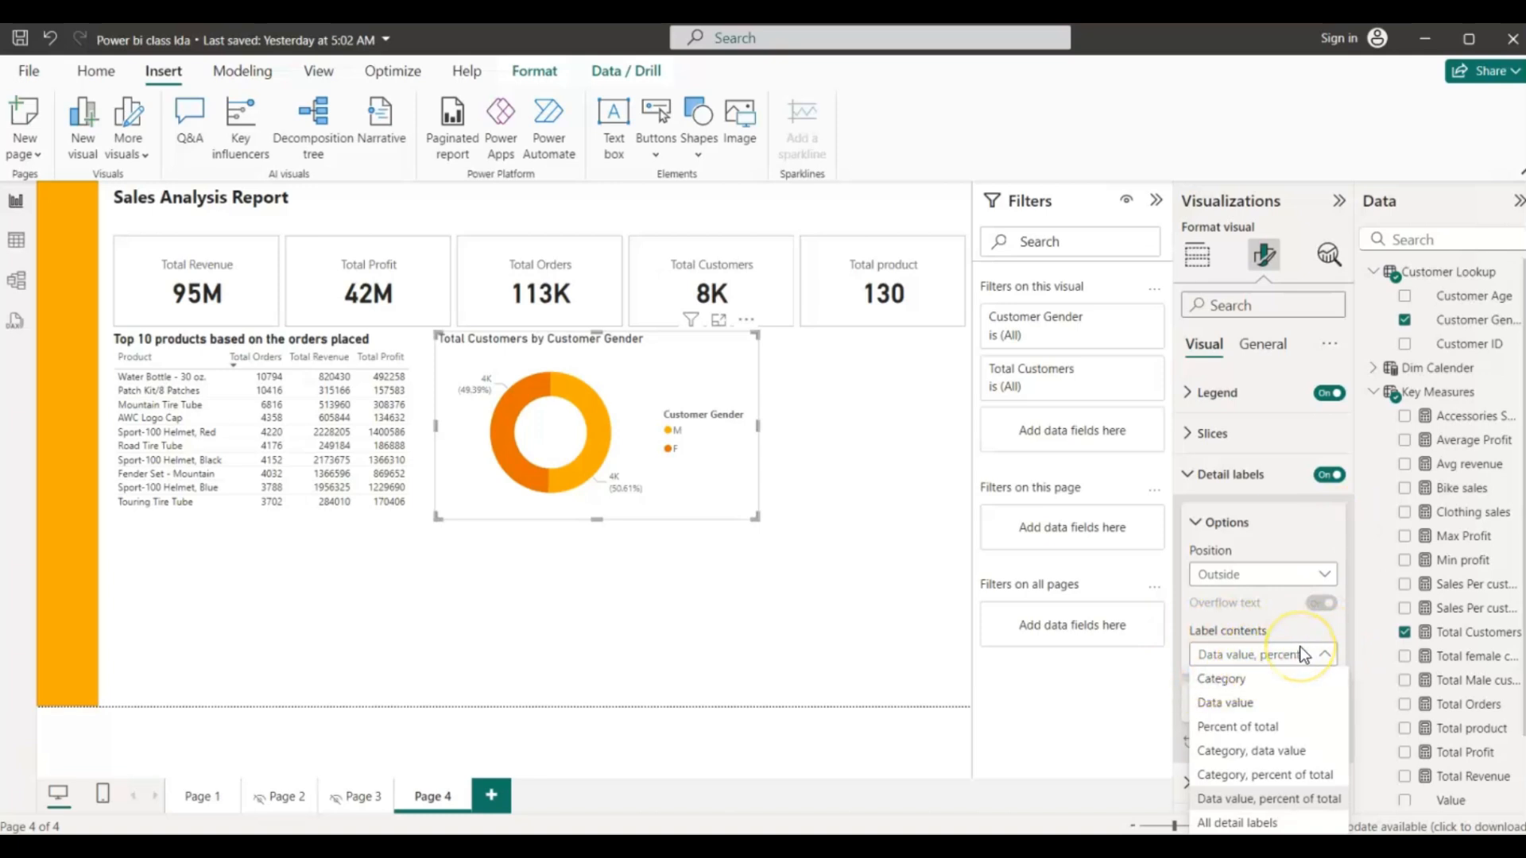
click(1259, 775)
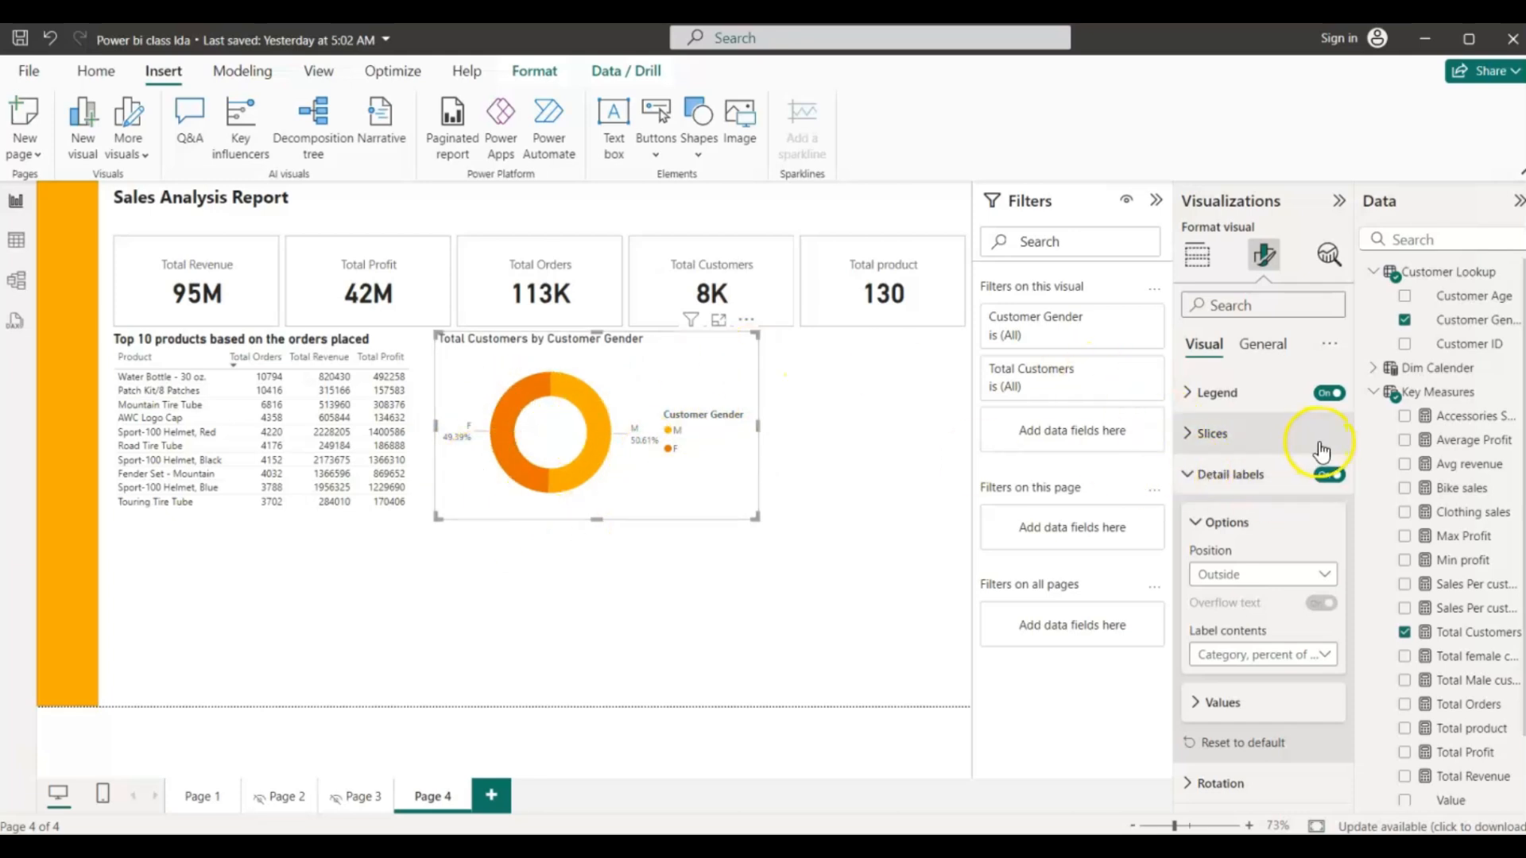
click(1327, 394)
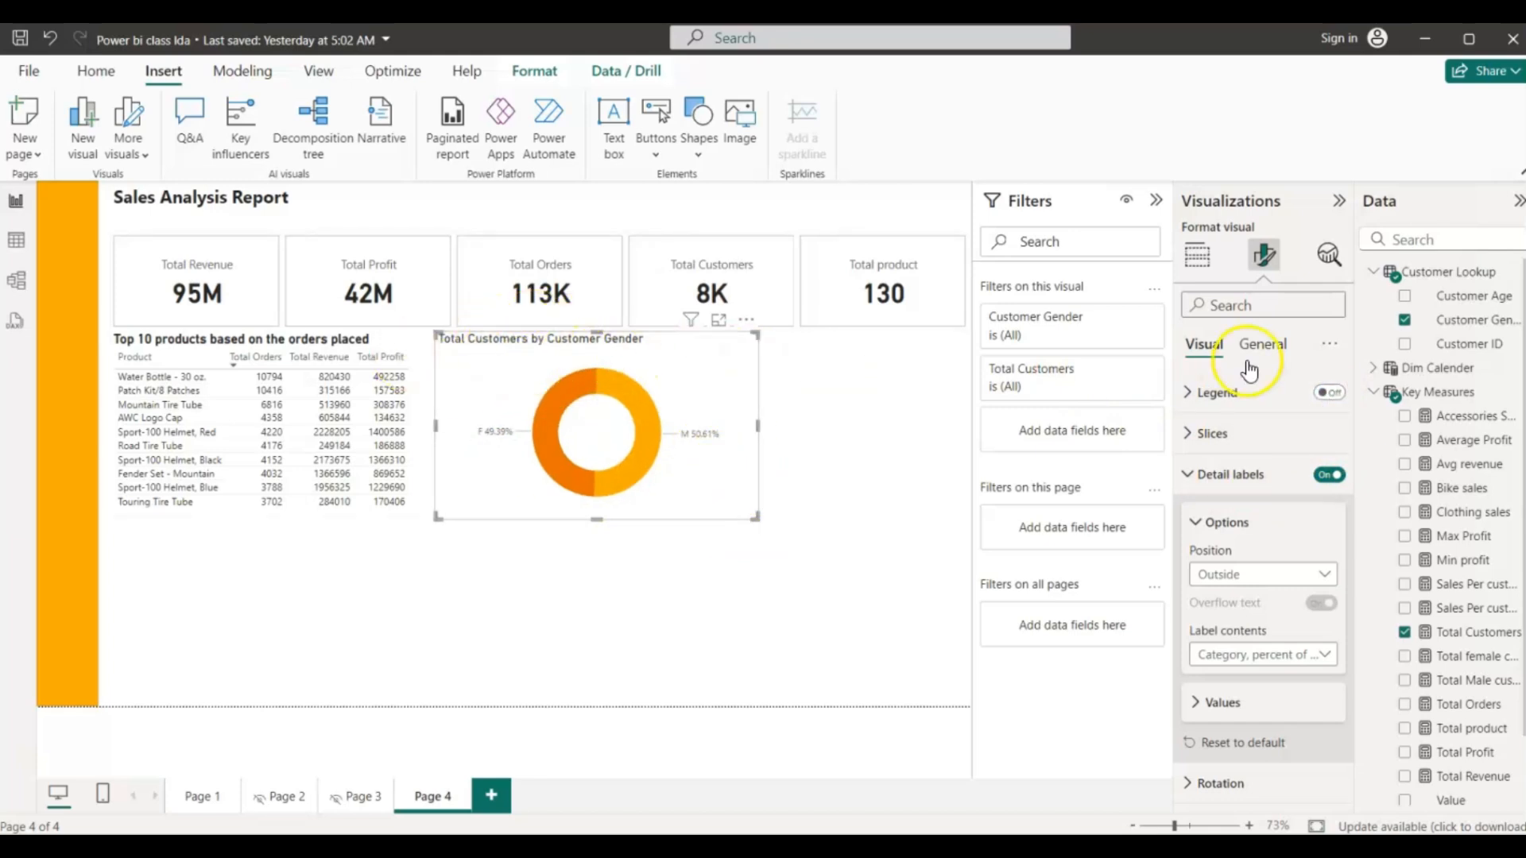
- Change the donut chart's title to "Customers based on their gender" and make the visual narrower
click(1277, 355)
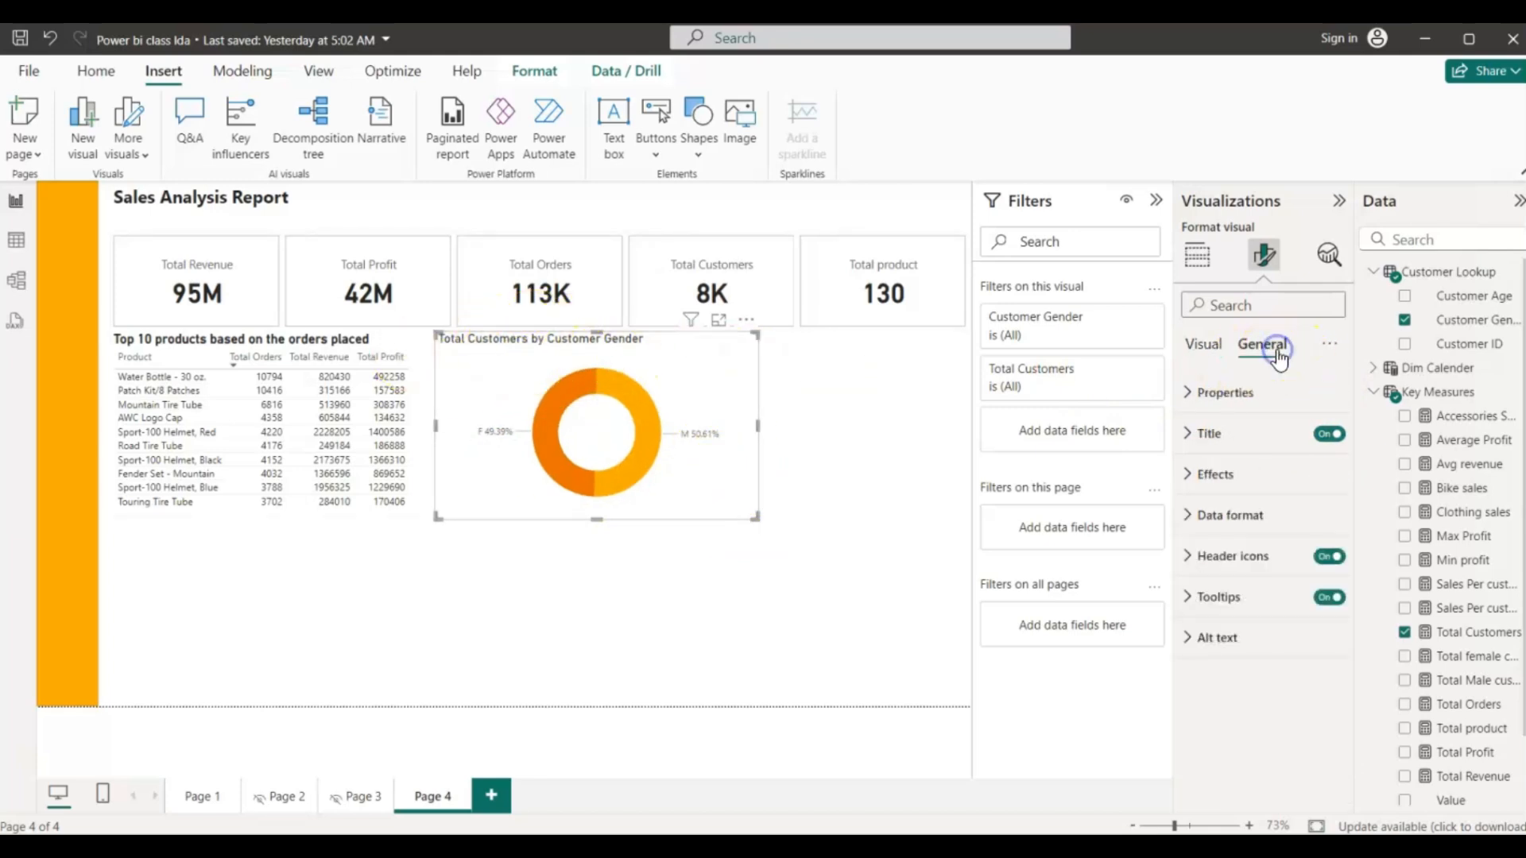
click(1188, 433)
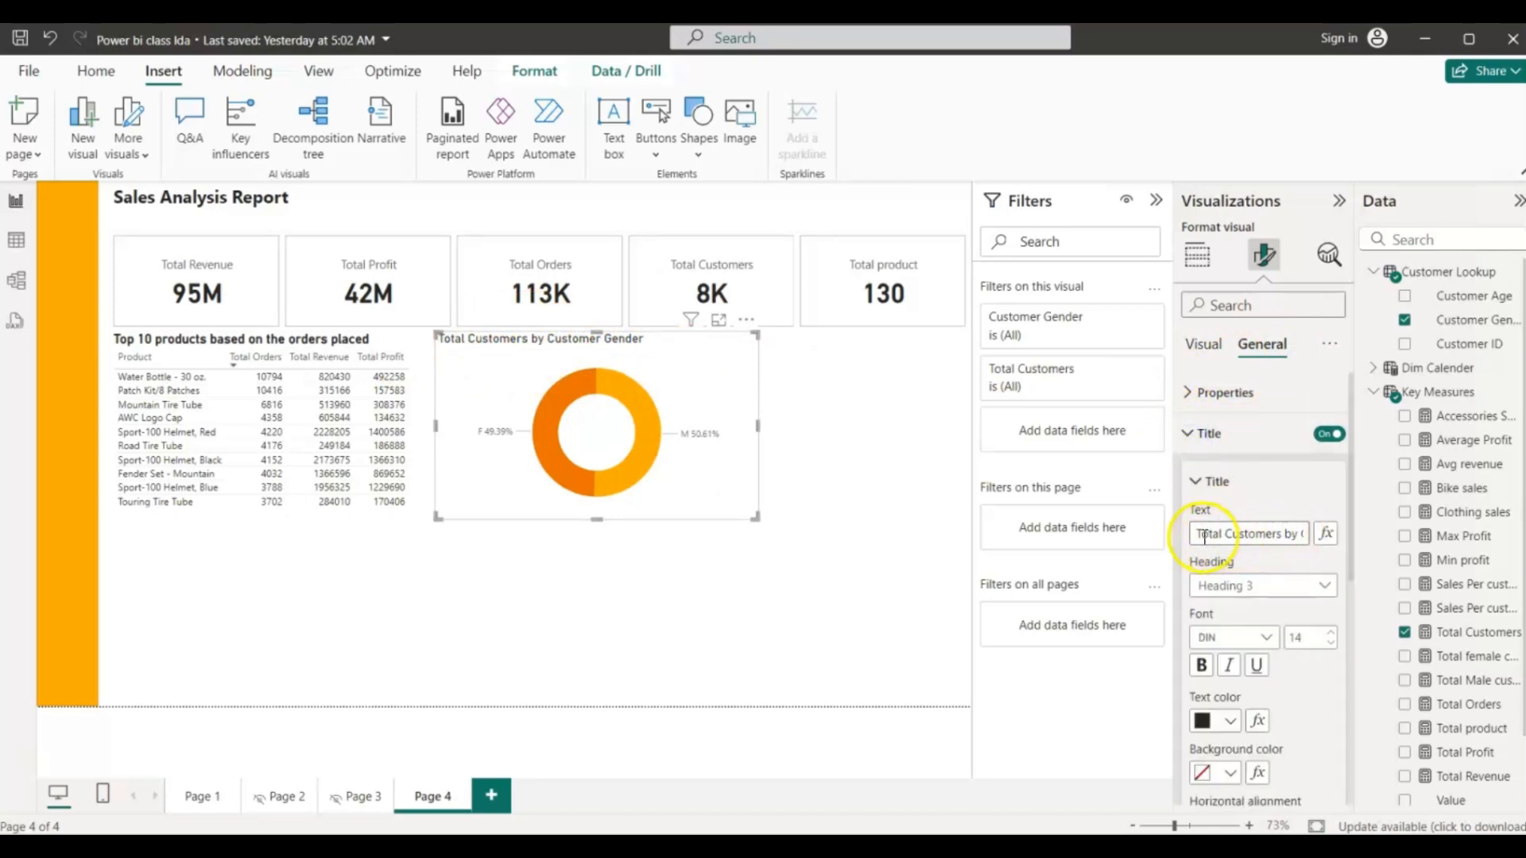
drag(1197, 533, 1321, 544)
key(BackSpace)
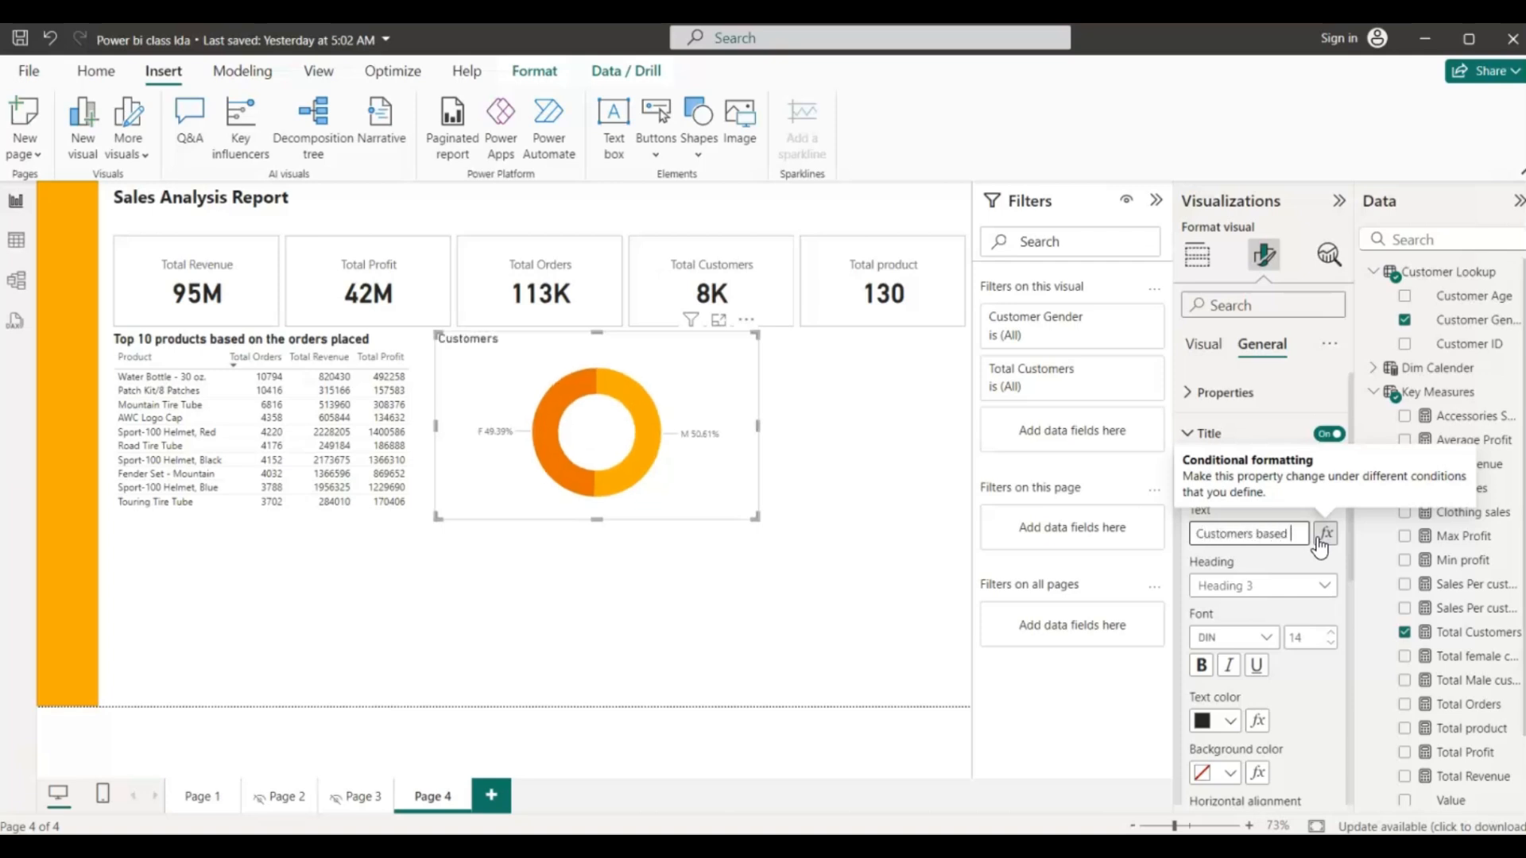
text(n their gen)
key(BackSpace)
key(BackSpace)
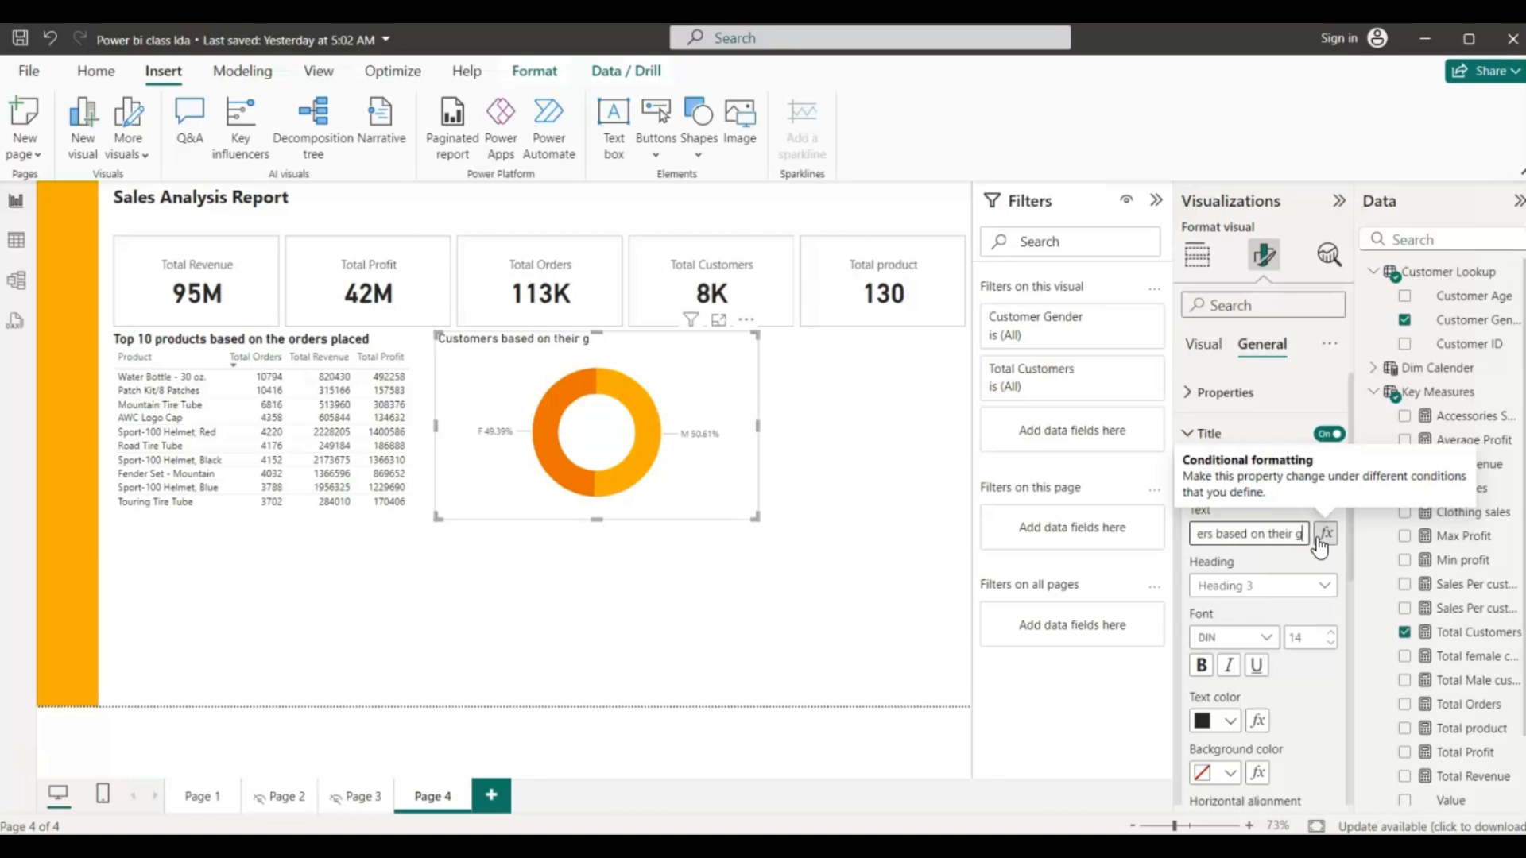
text(ender)
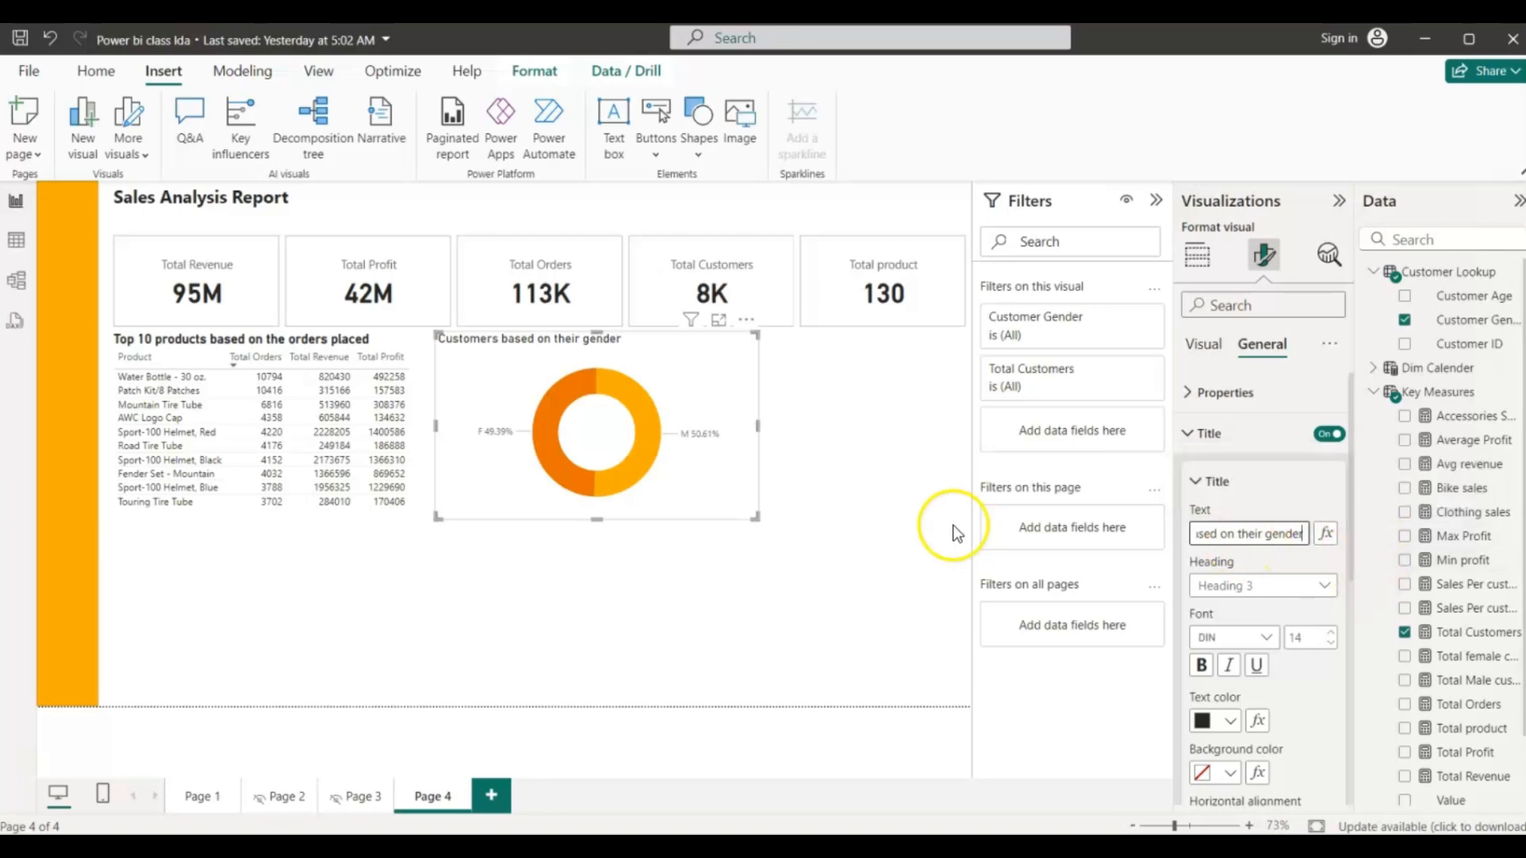
drag(756, 518, 683, 514)
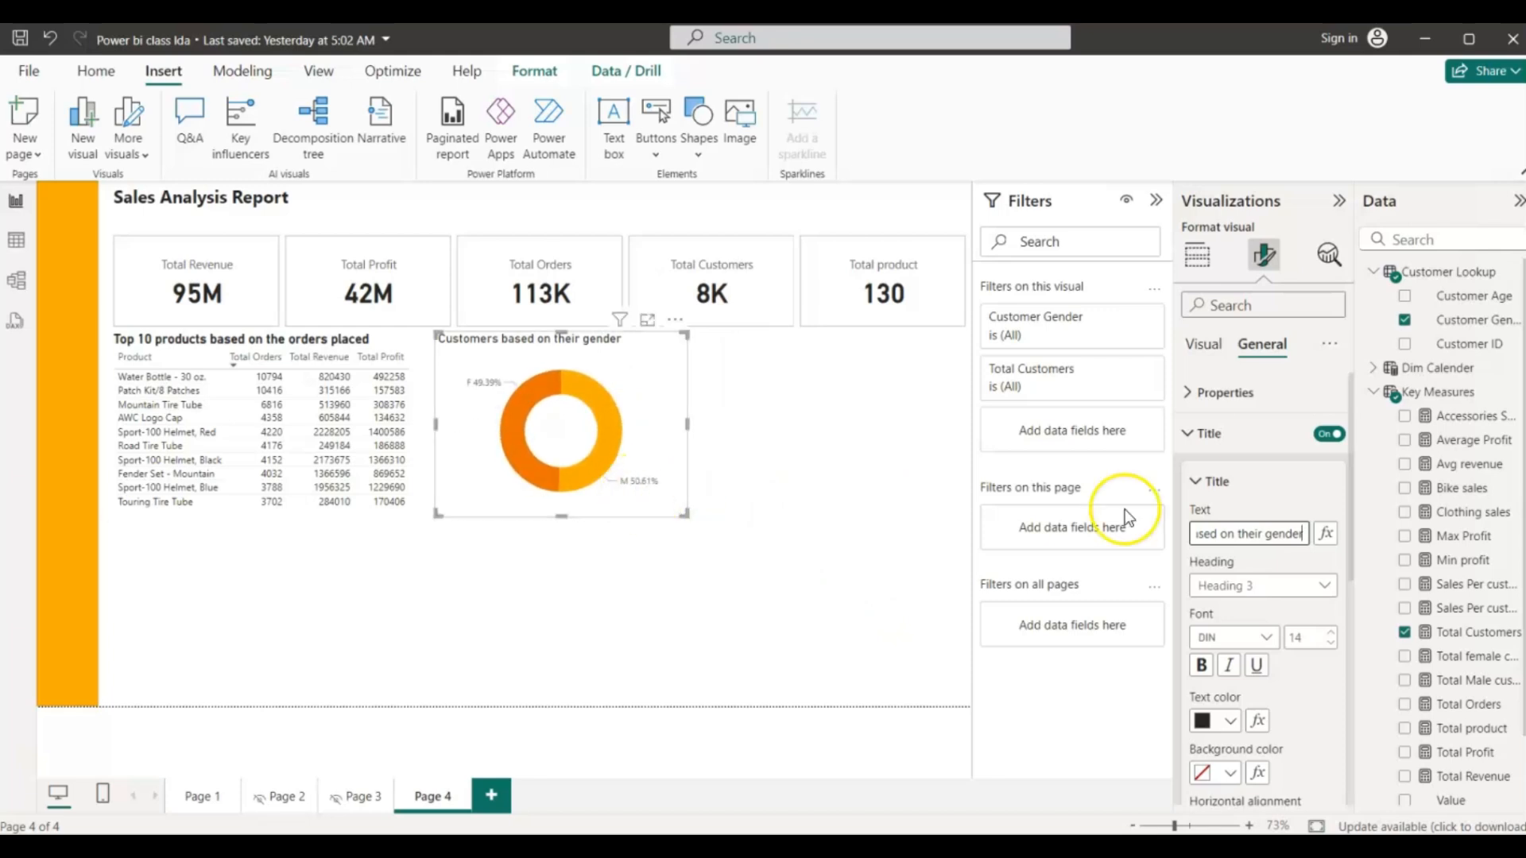
- Make the donut chart's detail label values bold at font size 15, and trim the visual's width slightly
click(1189, 433)
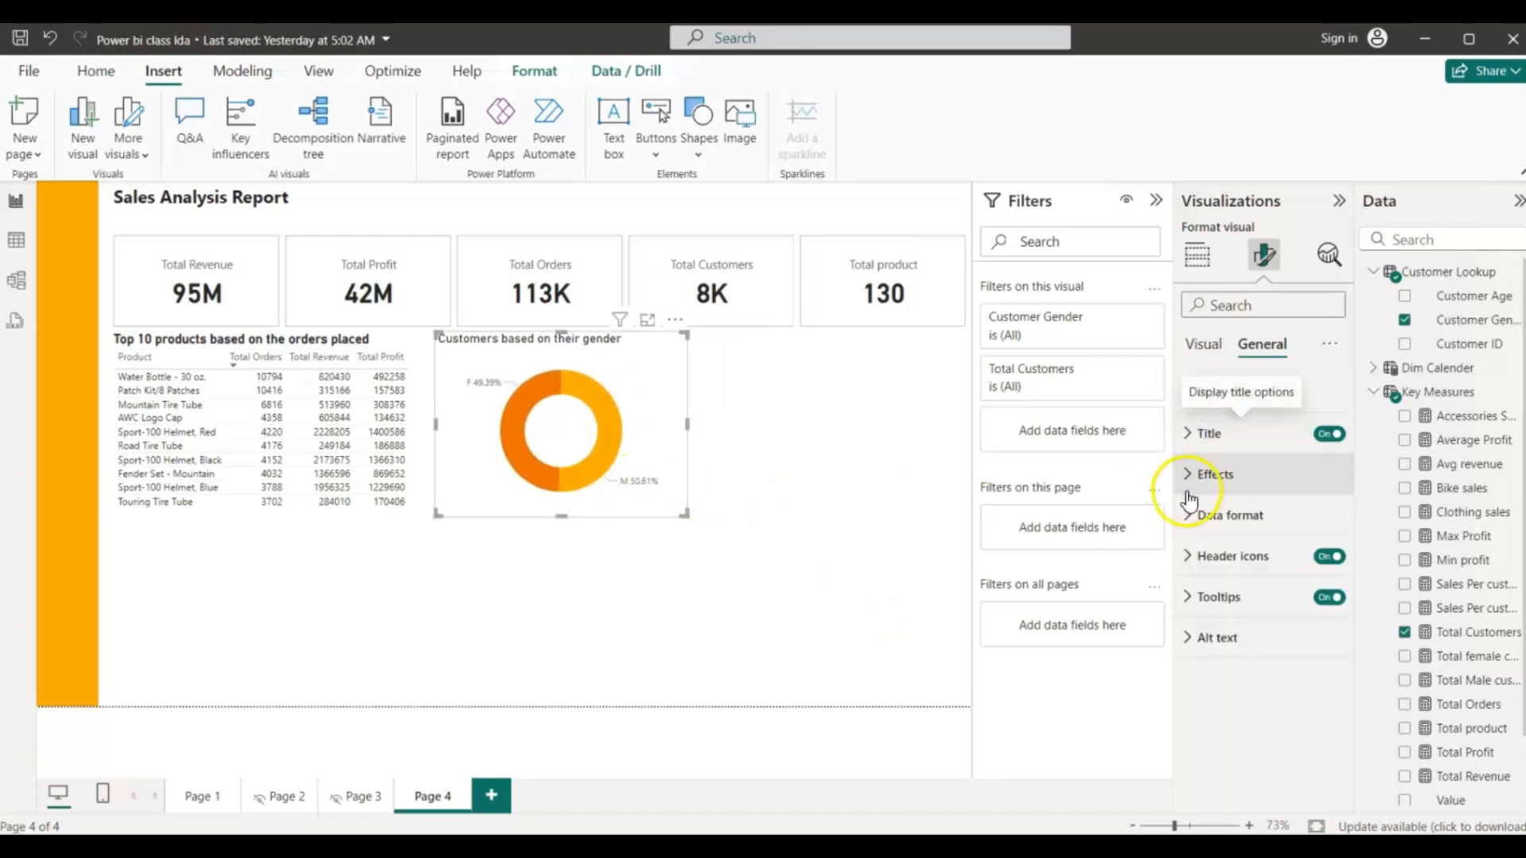
click(1201, 343)
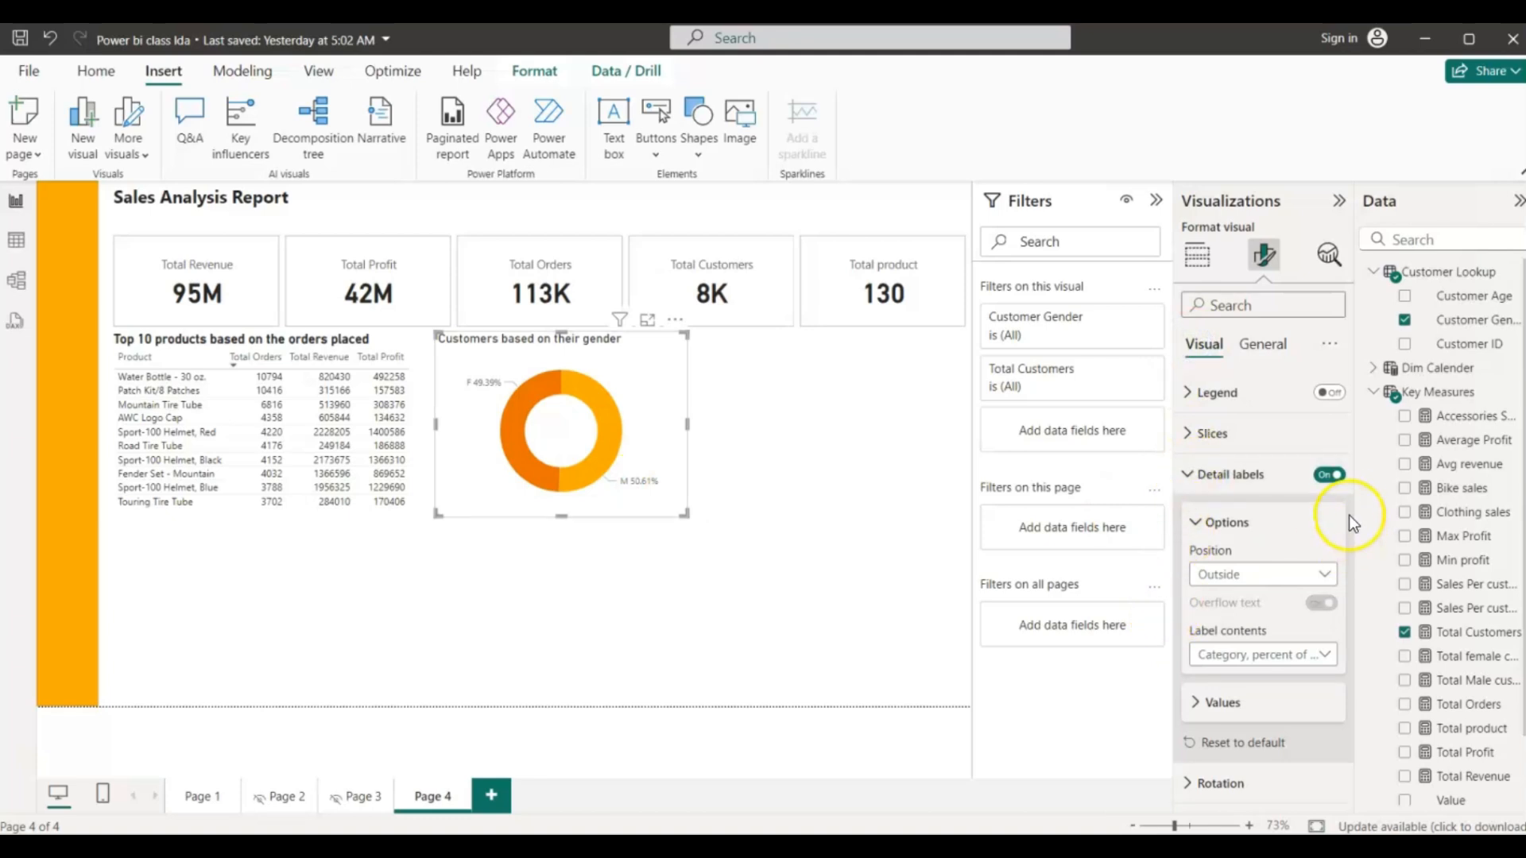
click(1194, 703)
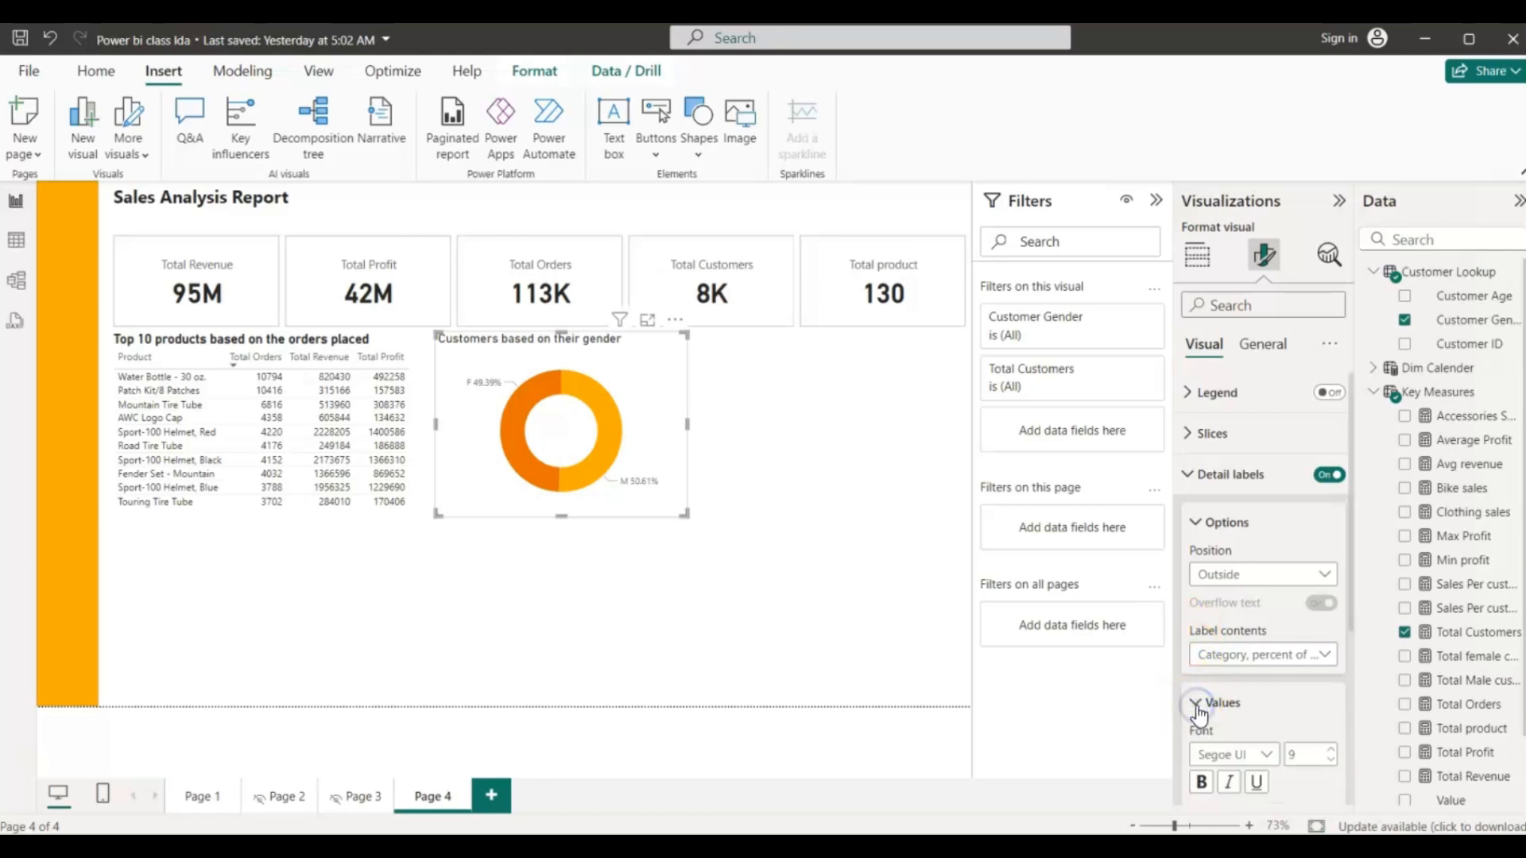
click(1334, 760)
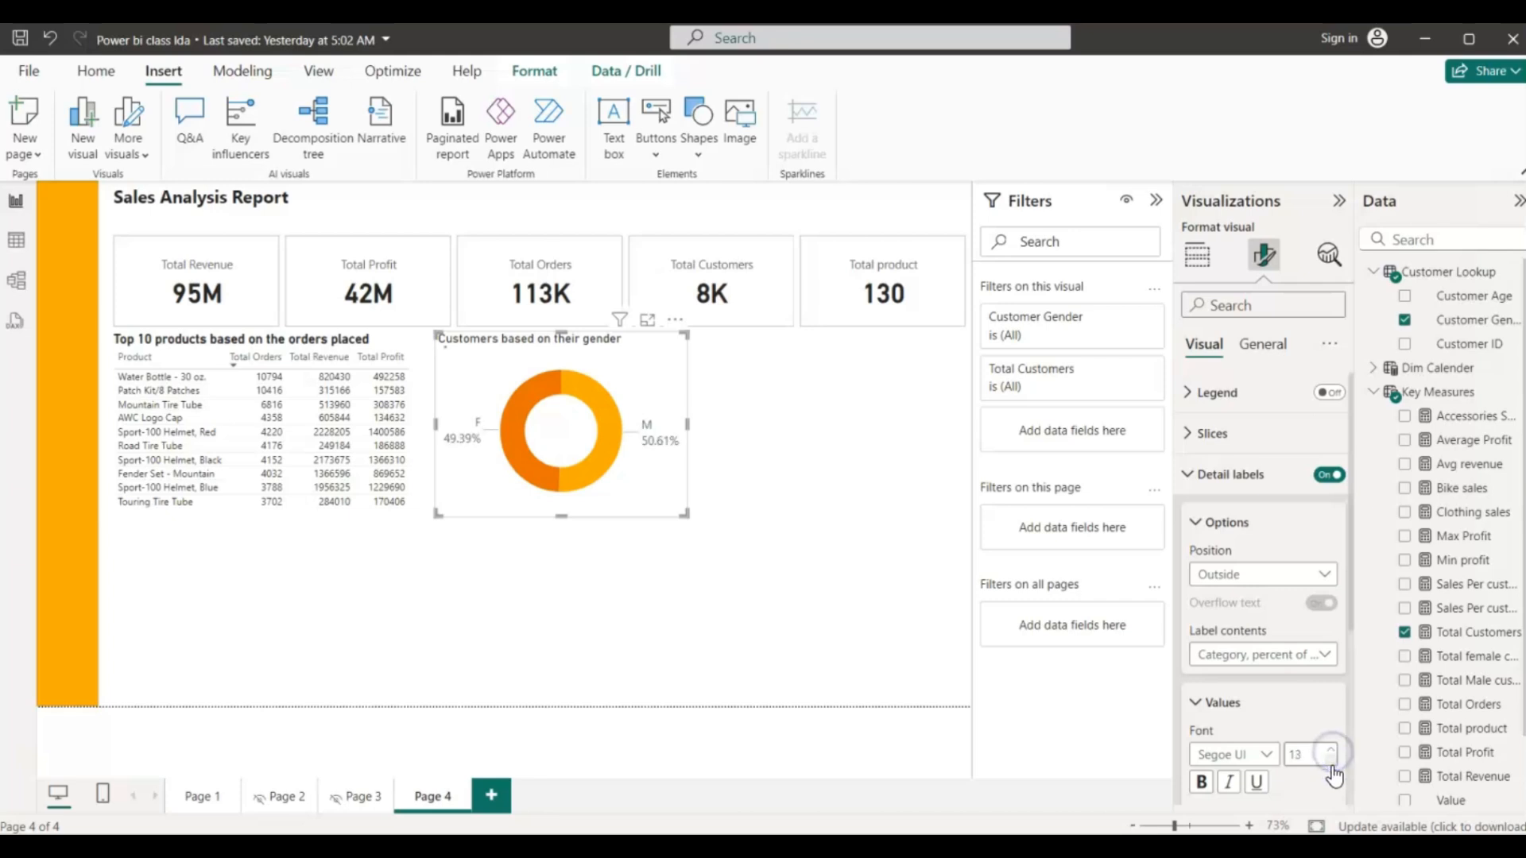
click(1332, 759)
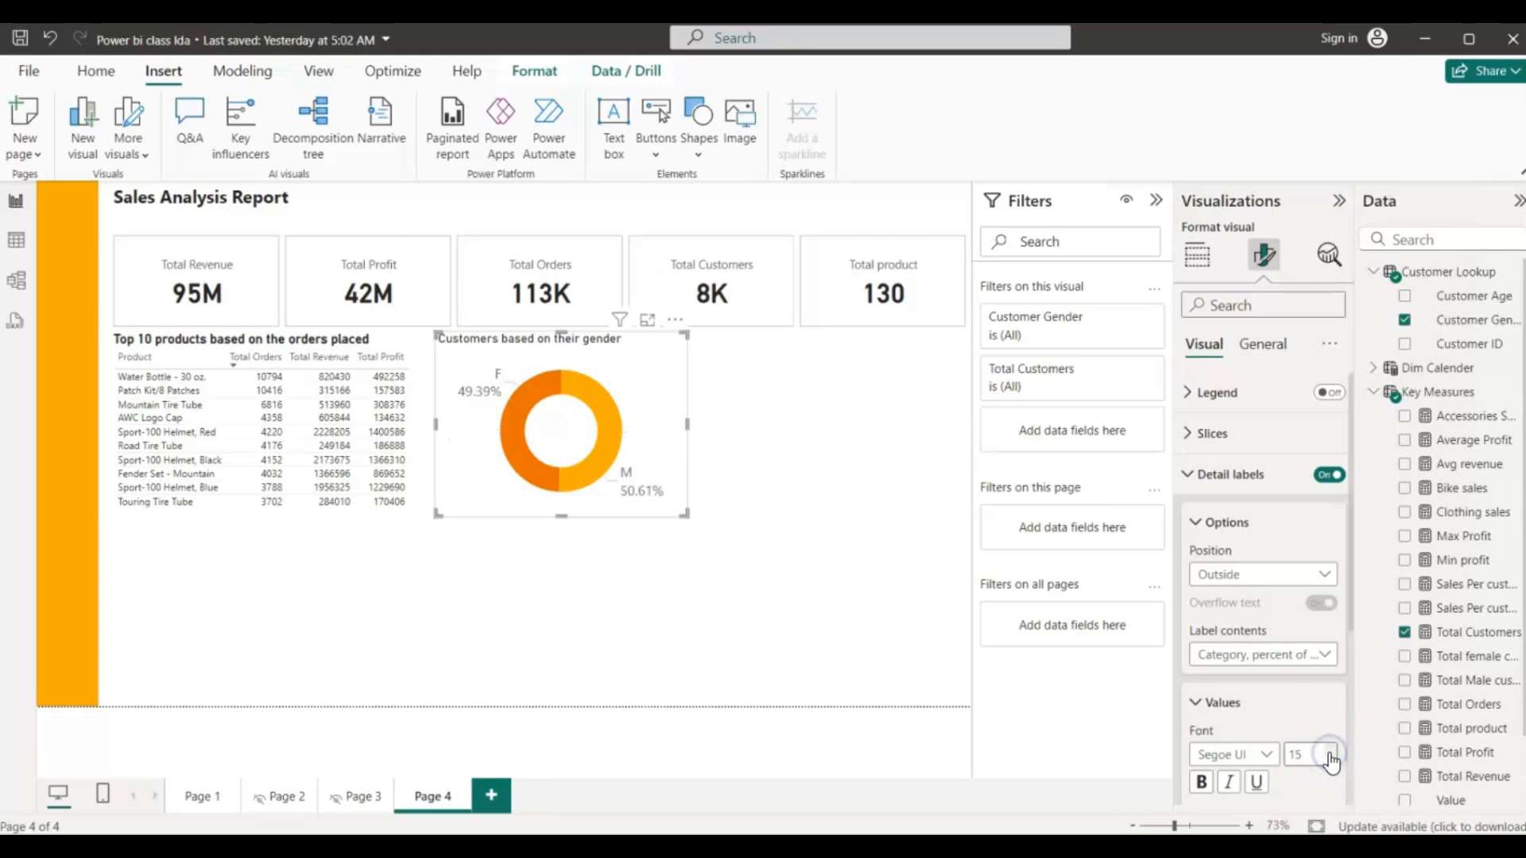
click(1202, 784)
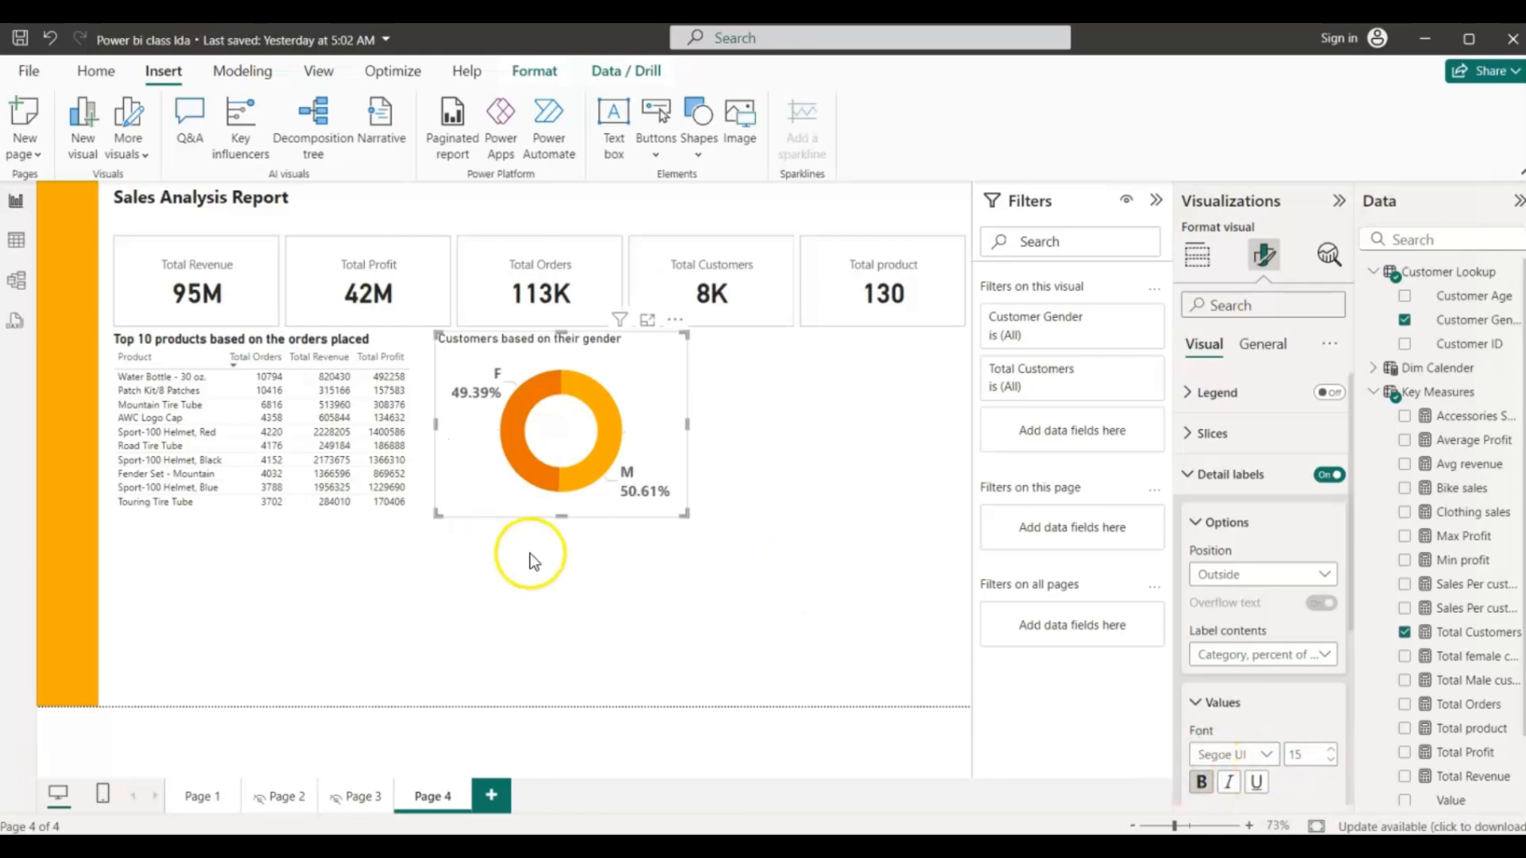
drag(684, 517, 677, 512)
click(740, 504)
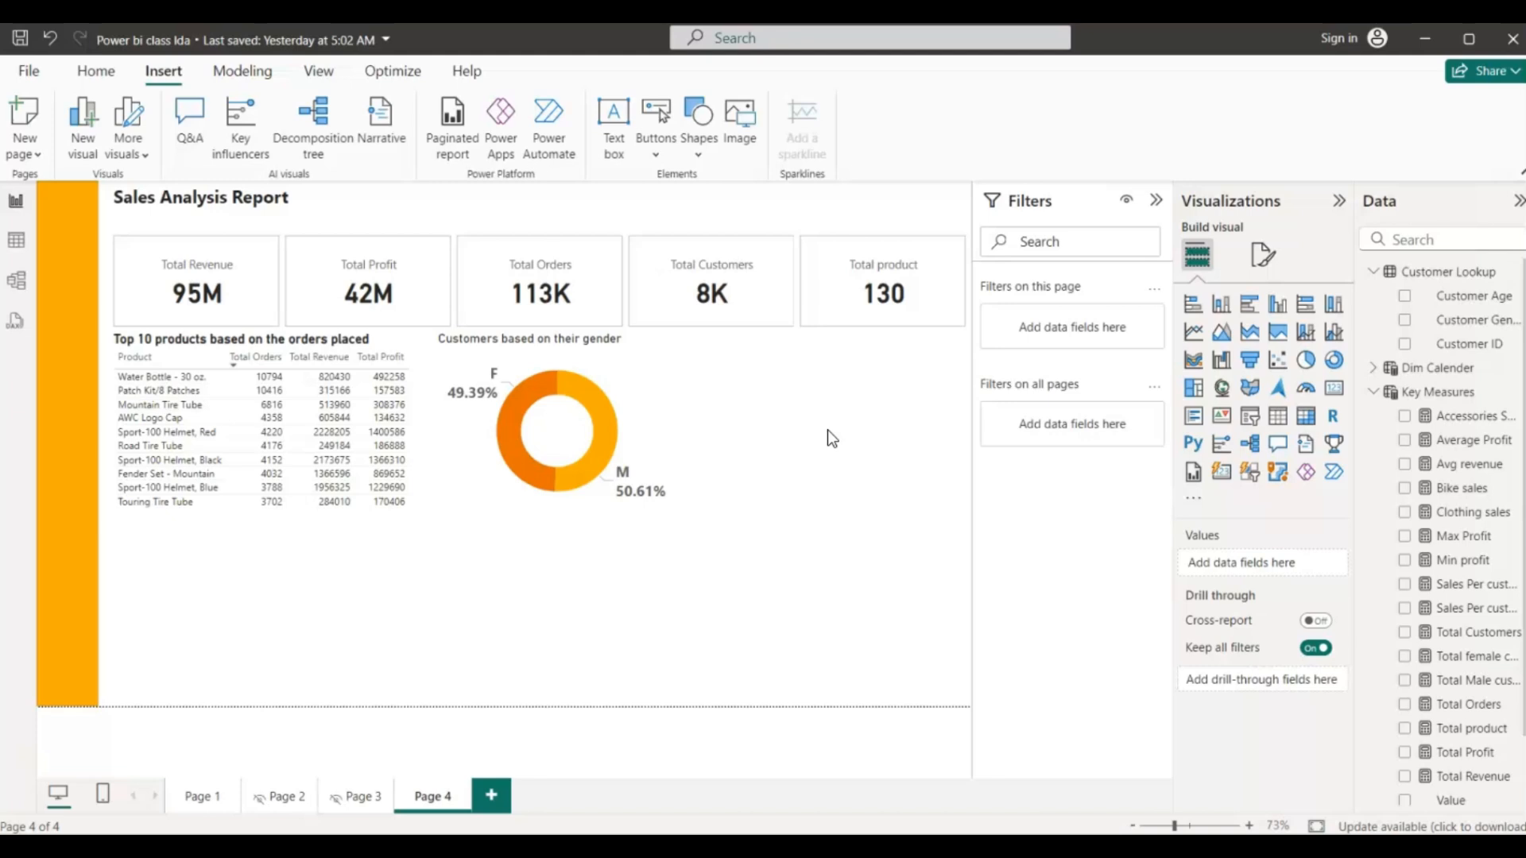
- Add a map as a separate visual and place it beside the donut chart, below the cards
click(1236, 386)
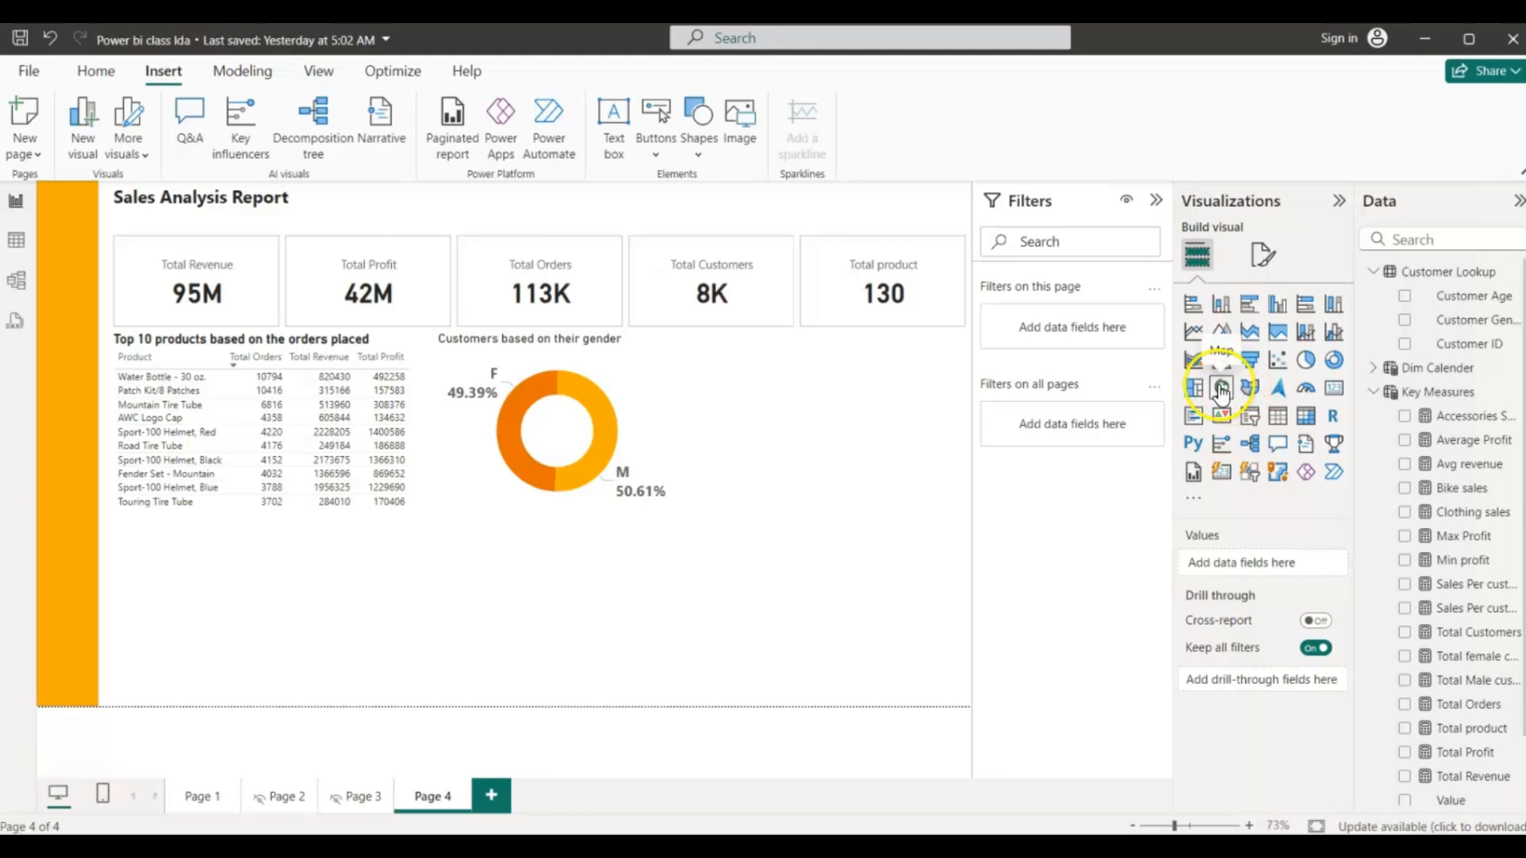
click(1223, 389)
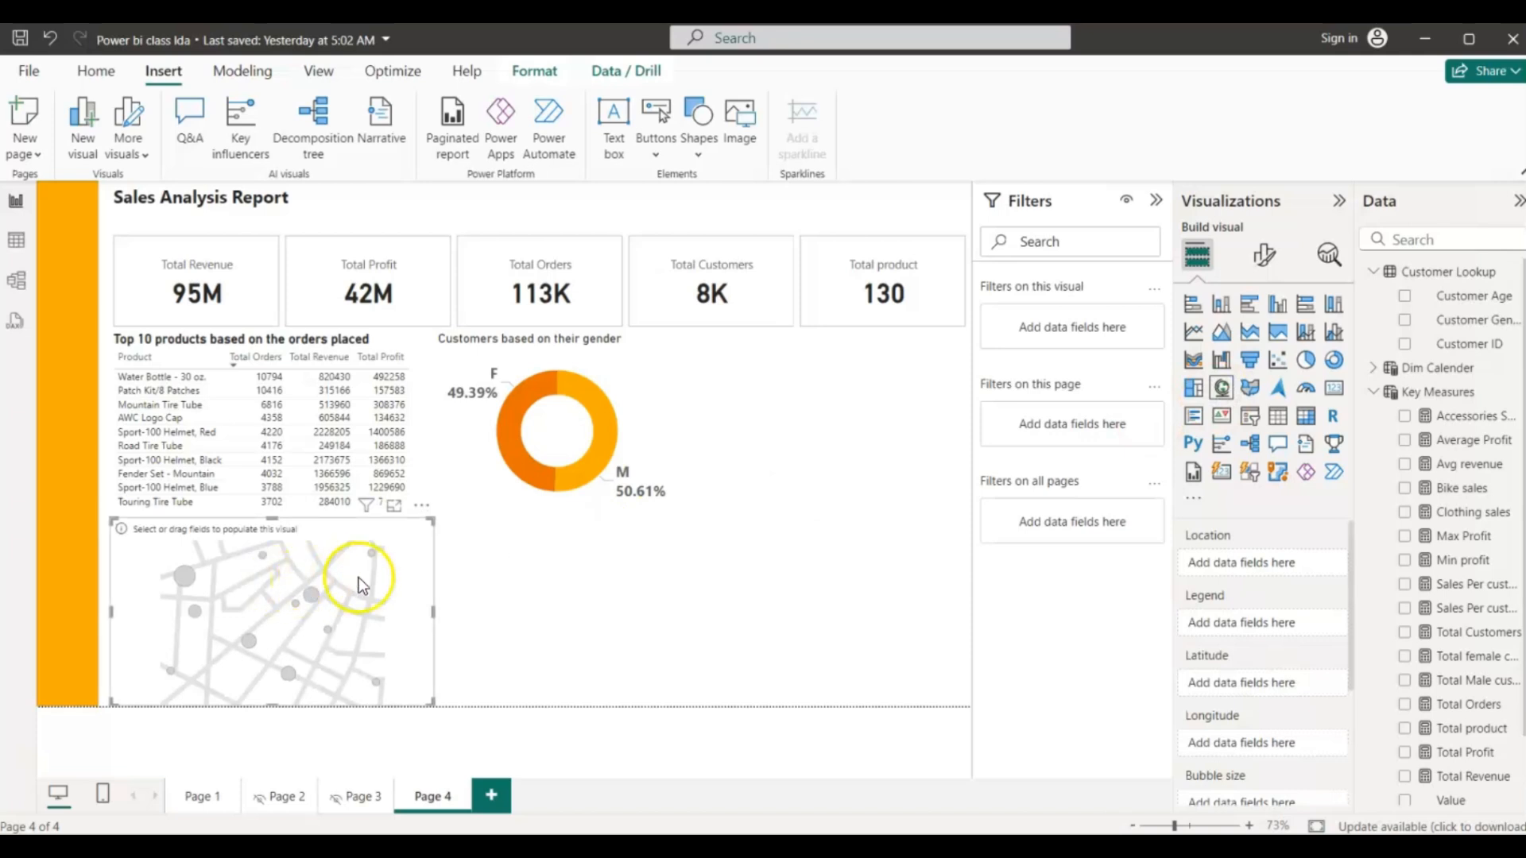
drag(360, 577, 946, 386)
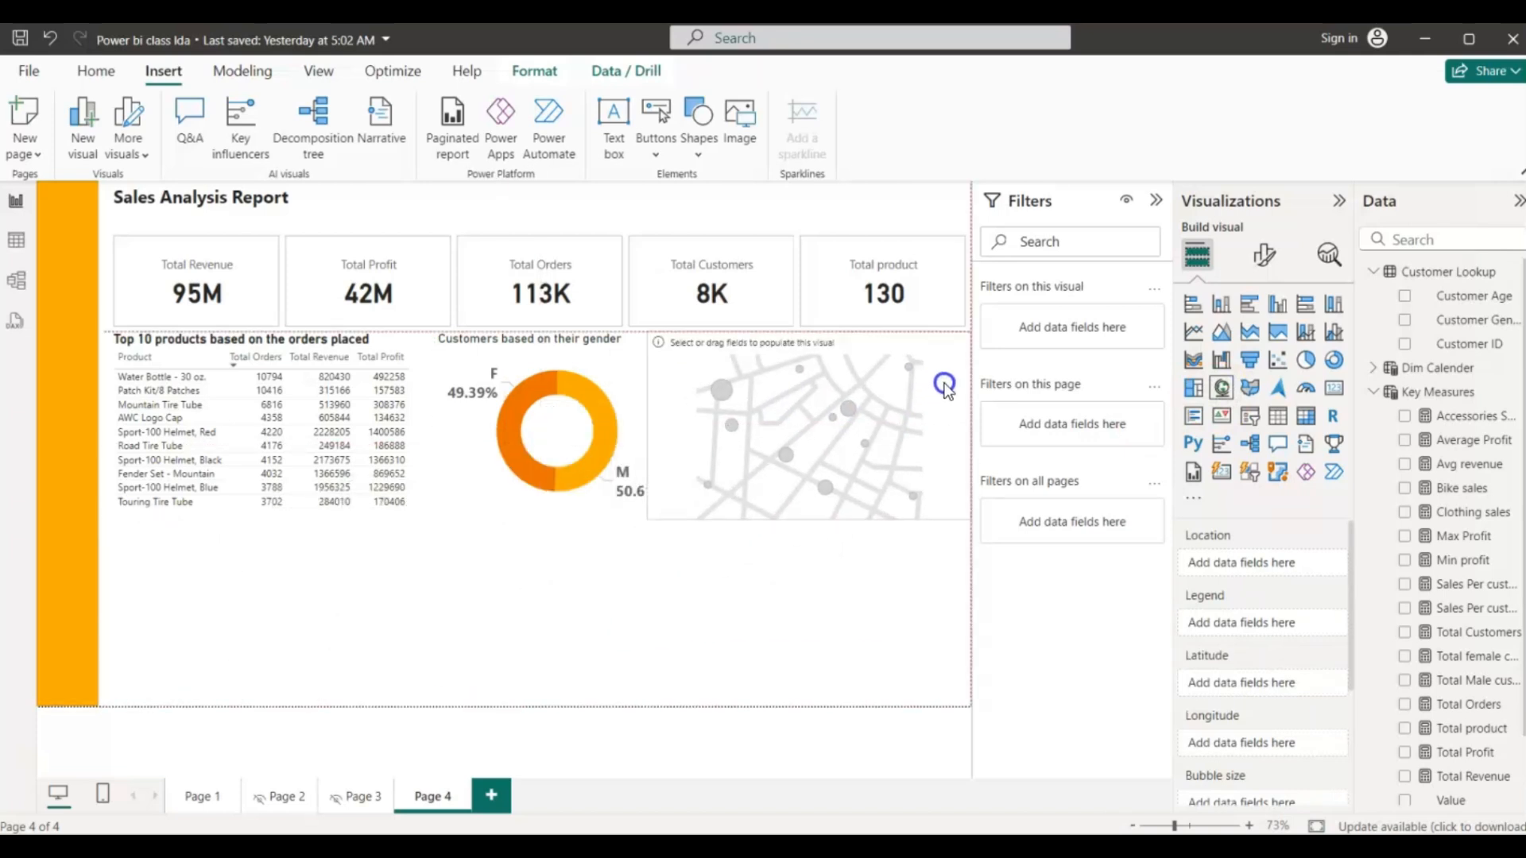
- Shift the donut chart closer to the product table and narrow it to make room for the map
click(570, 506)
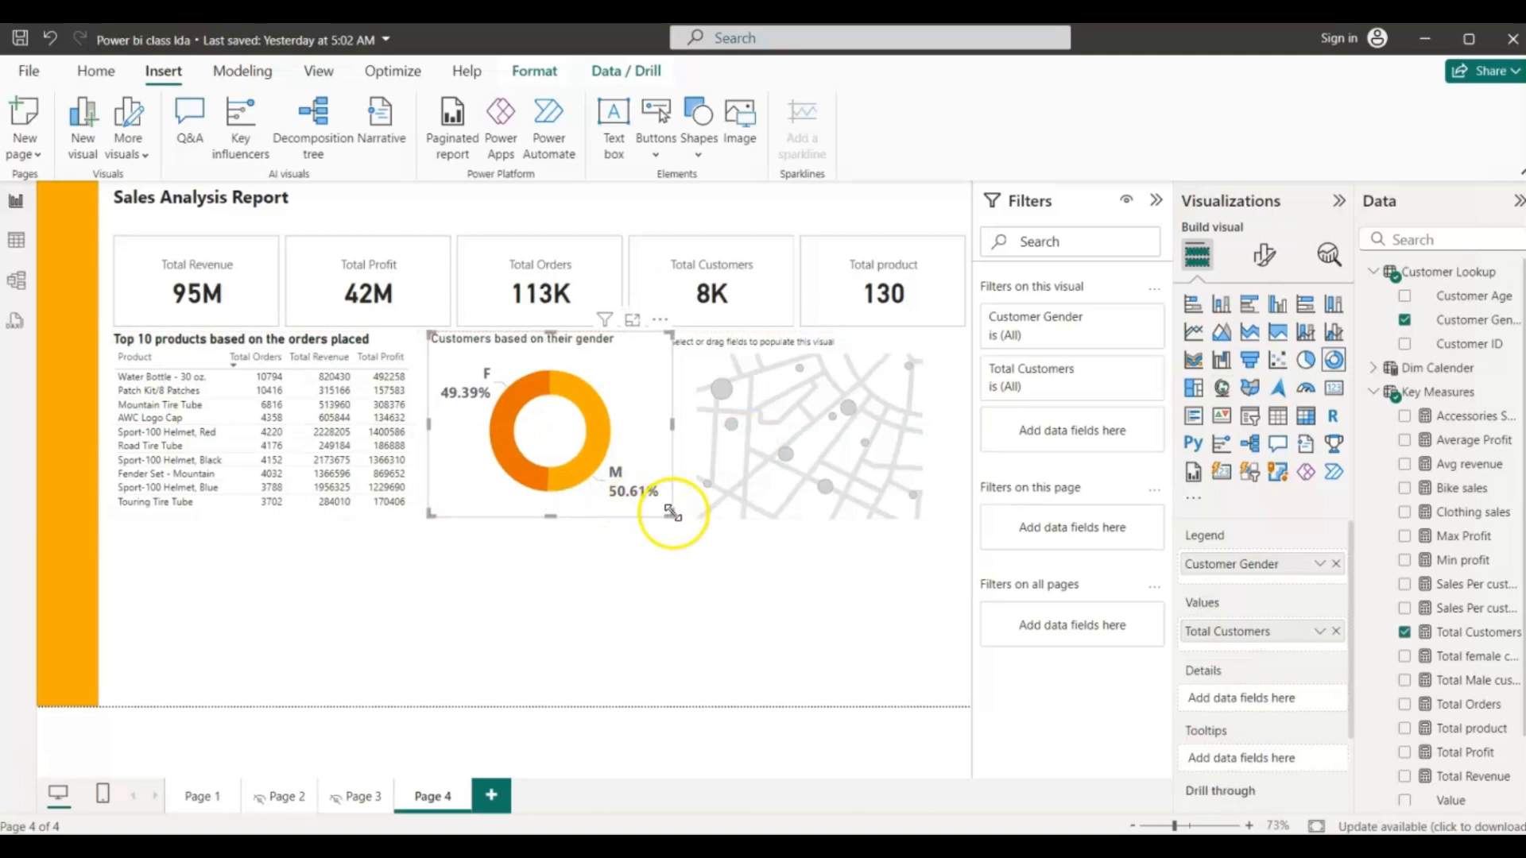
mouse_move(672, 513)
mouse_down()
mouse_move(648, 517)
mouse_move(662, 517)
mouse_up()
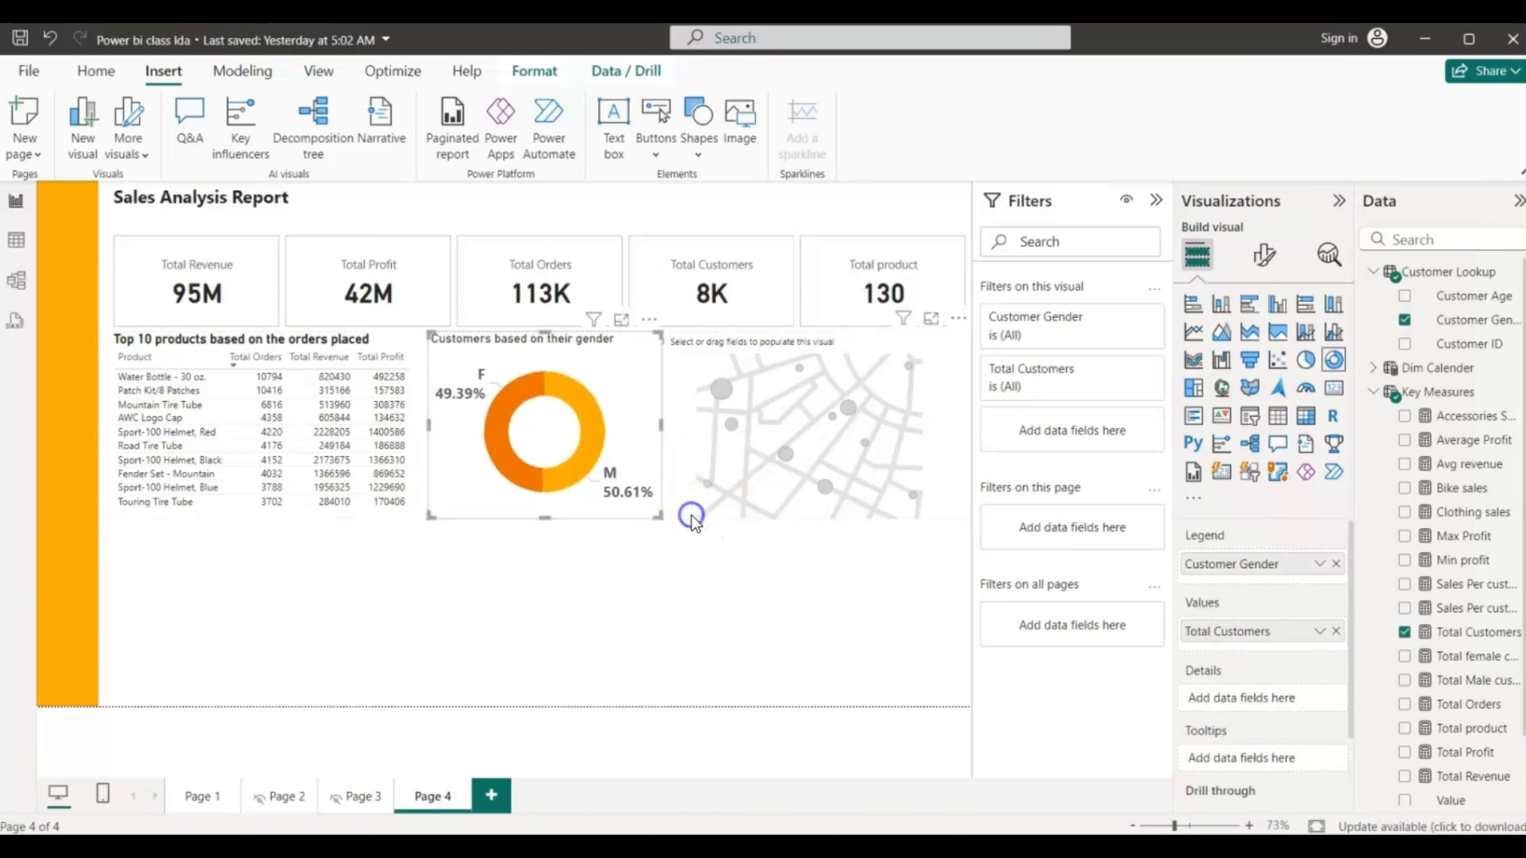
click(692, 515)
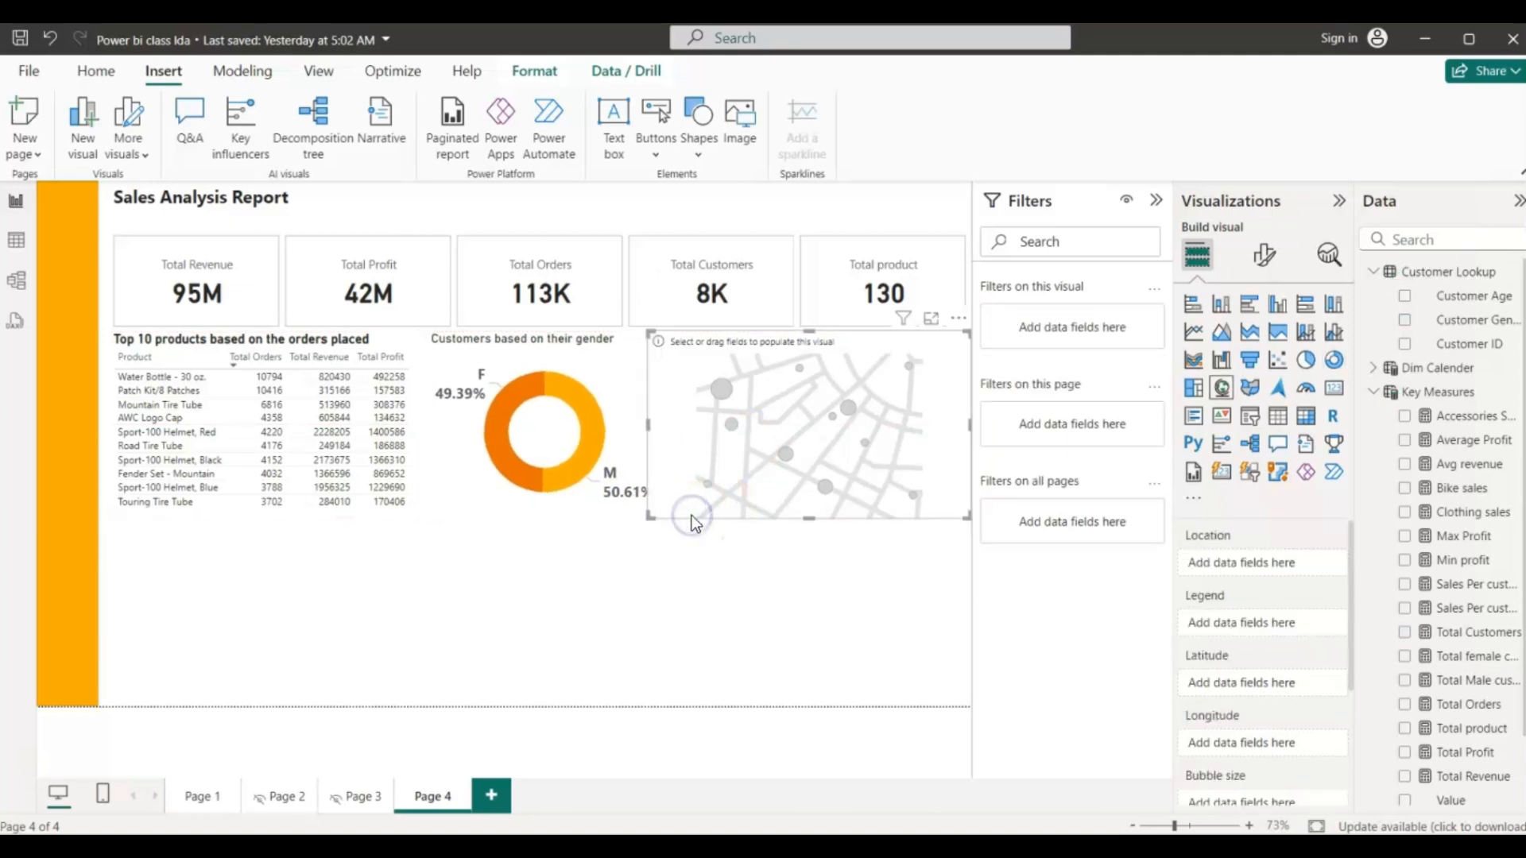
- Set the donut chart's detail label font size to 12 and narrow the visual so it clears the map
click(566, 506)
click(1264, 254)
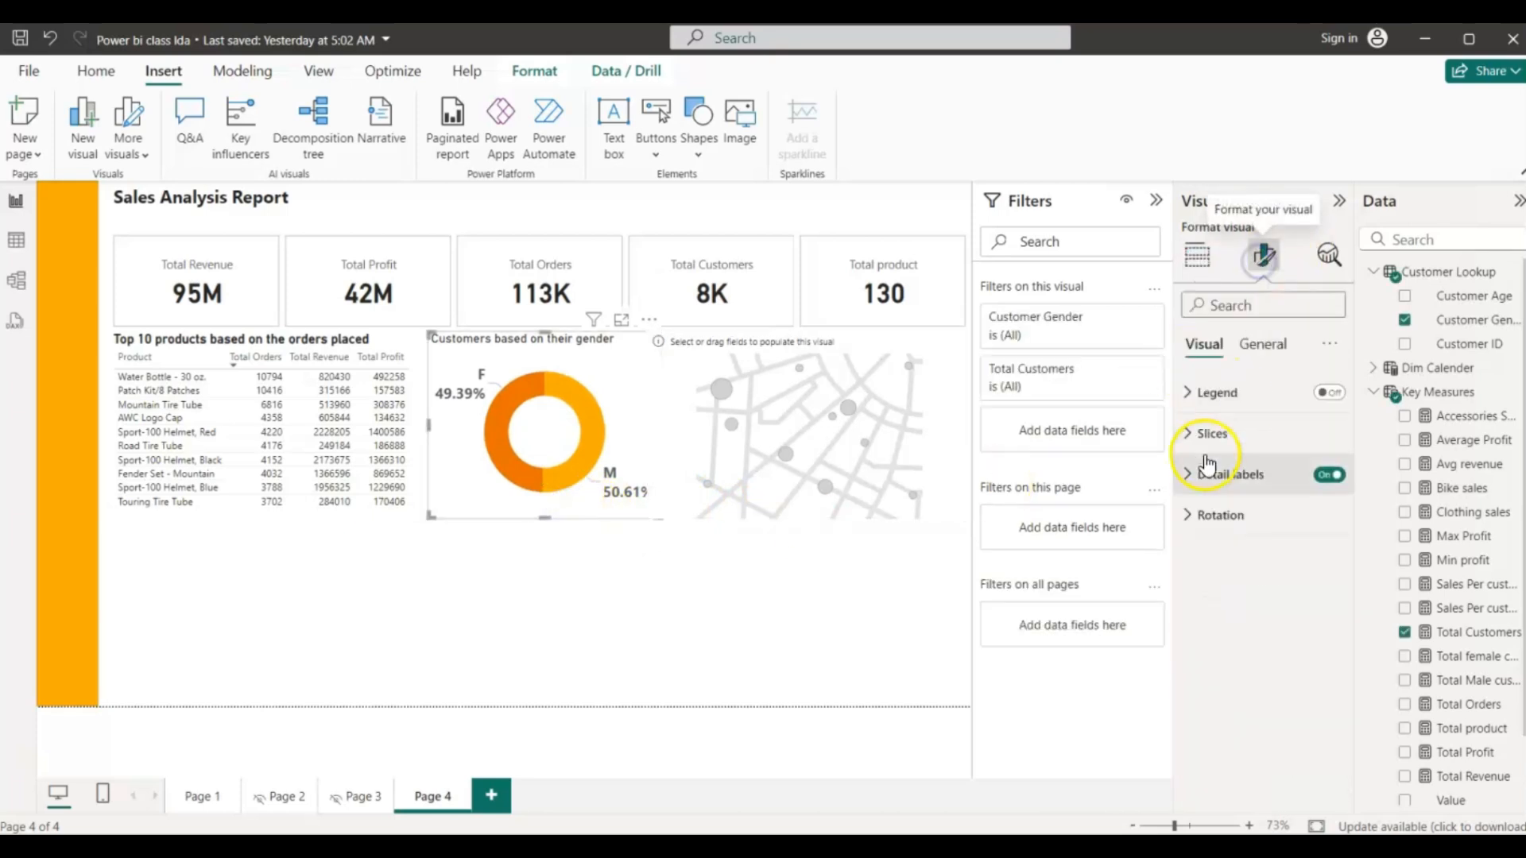
click(1202, 473)
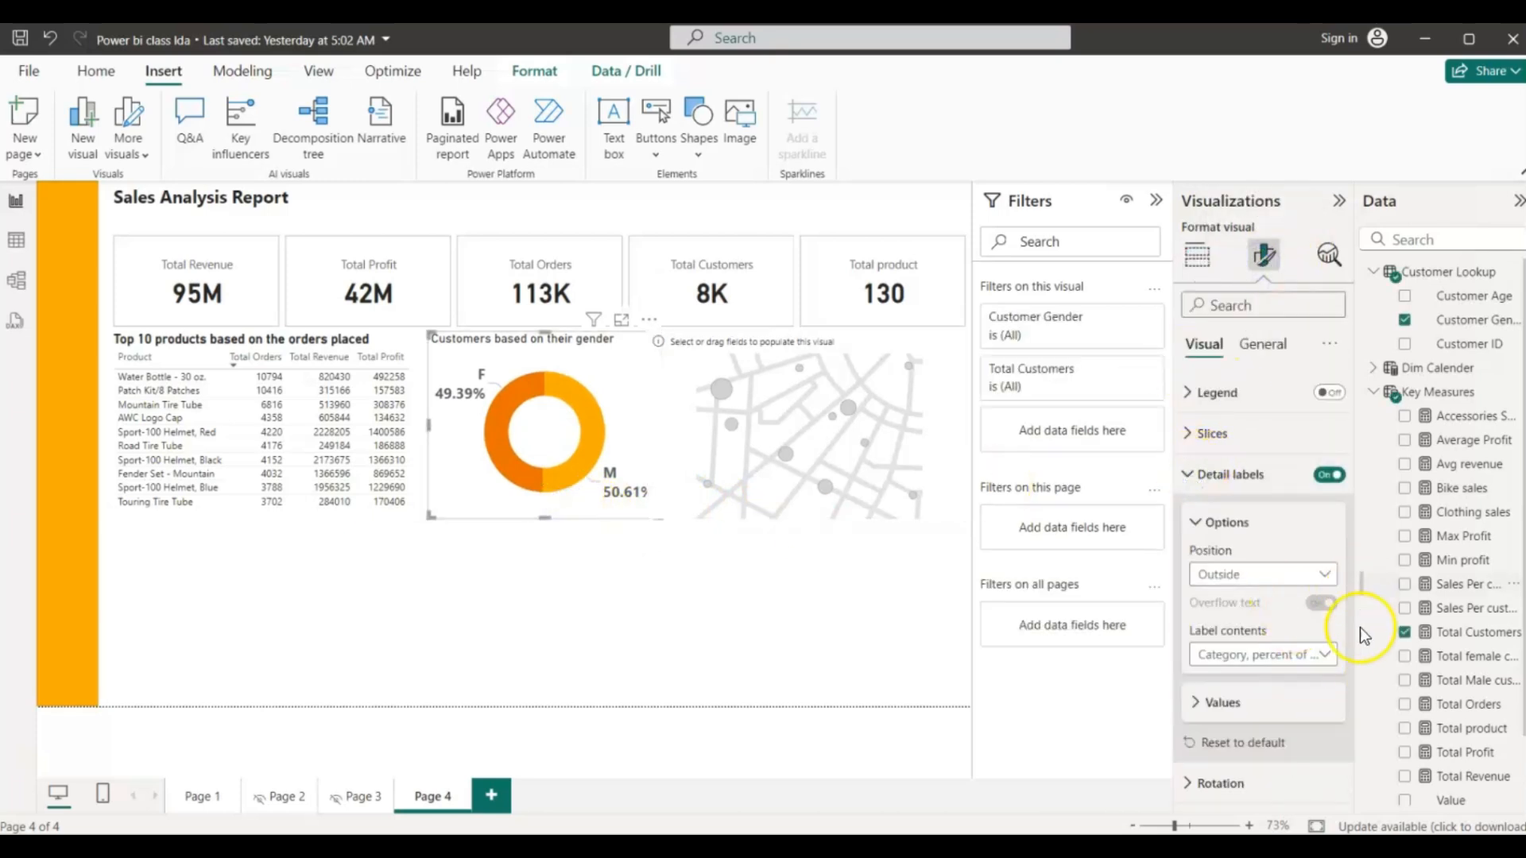
click(1202, 703)
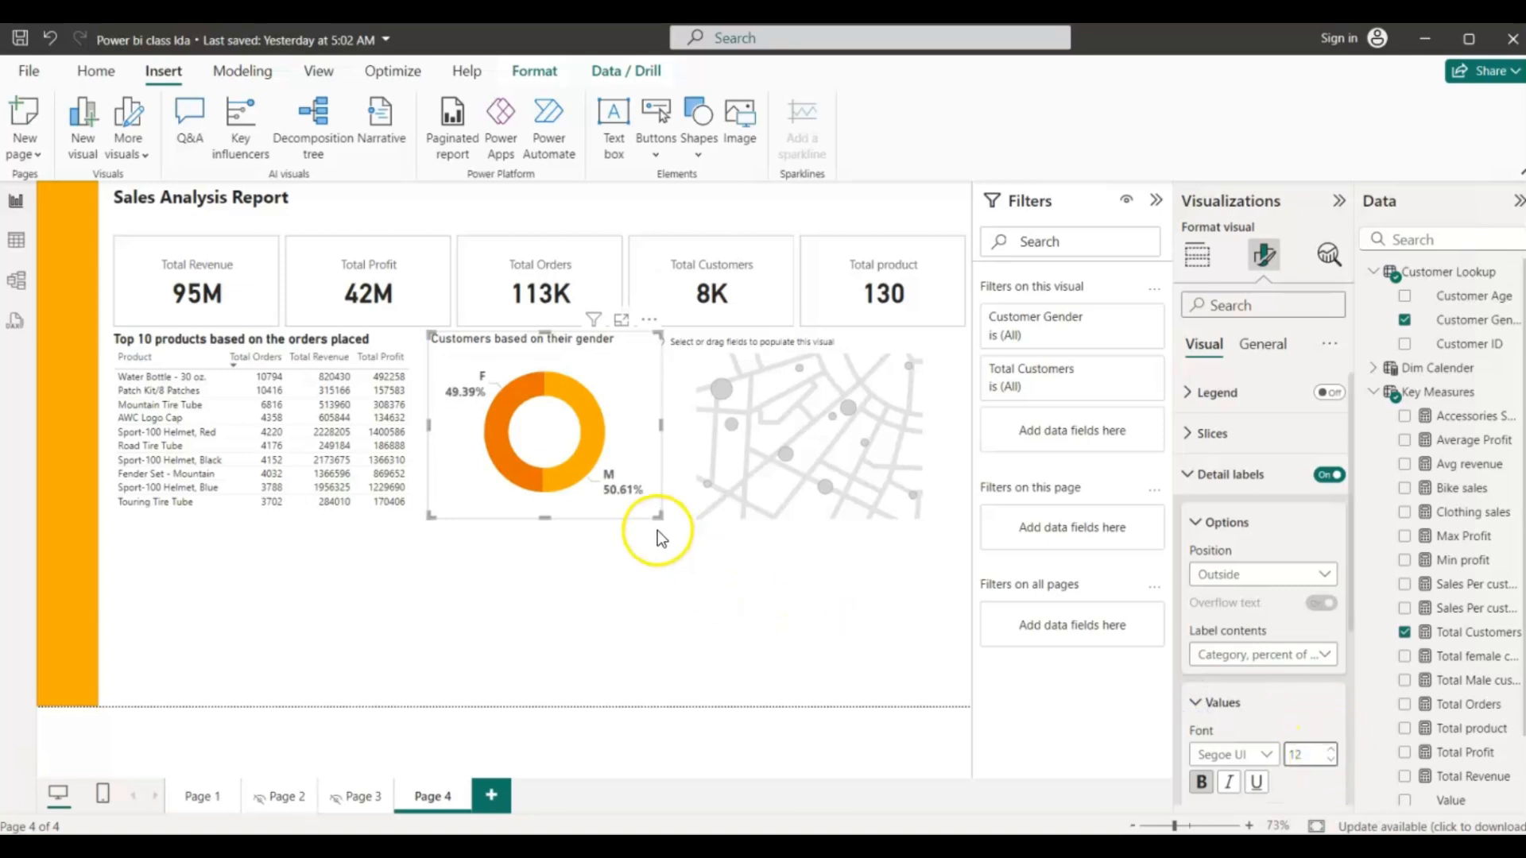
drag(651, 517, 635, 518)
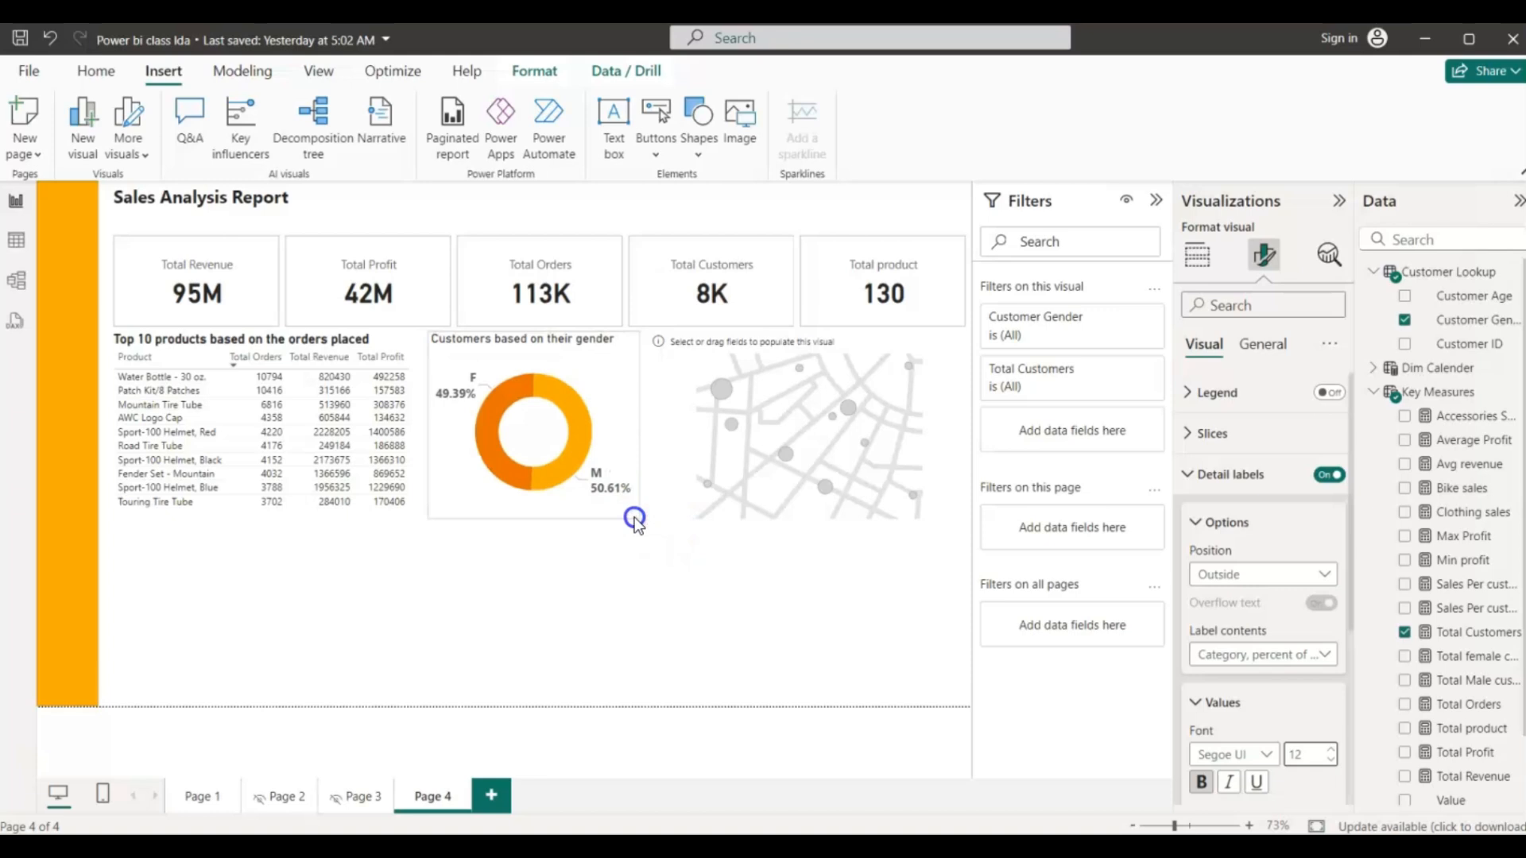
- Use Country from the Location lookup table as the map's location and Total Revenue as its bubble size
click(674, 513)
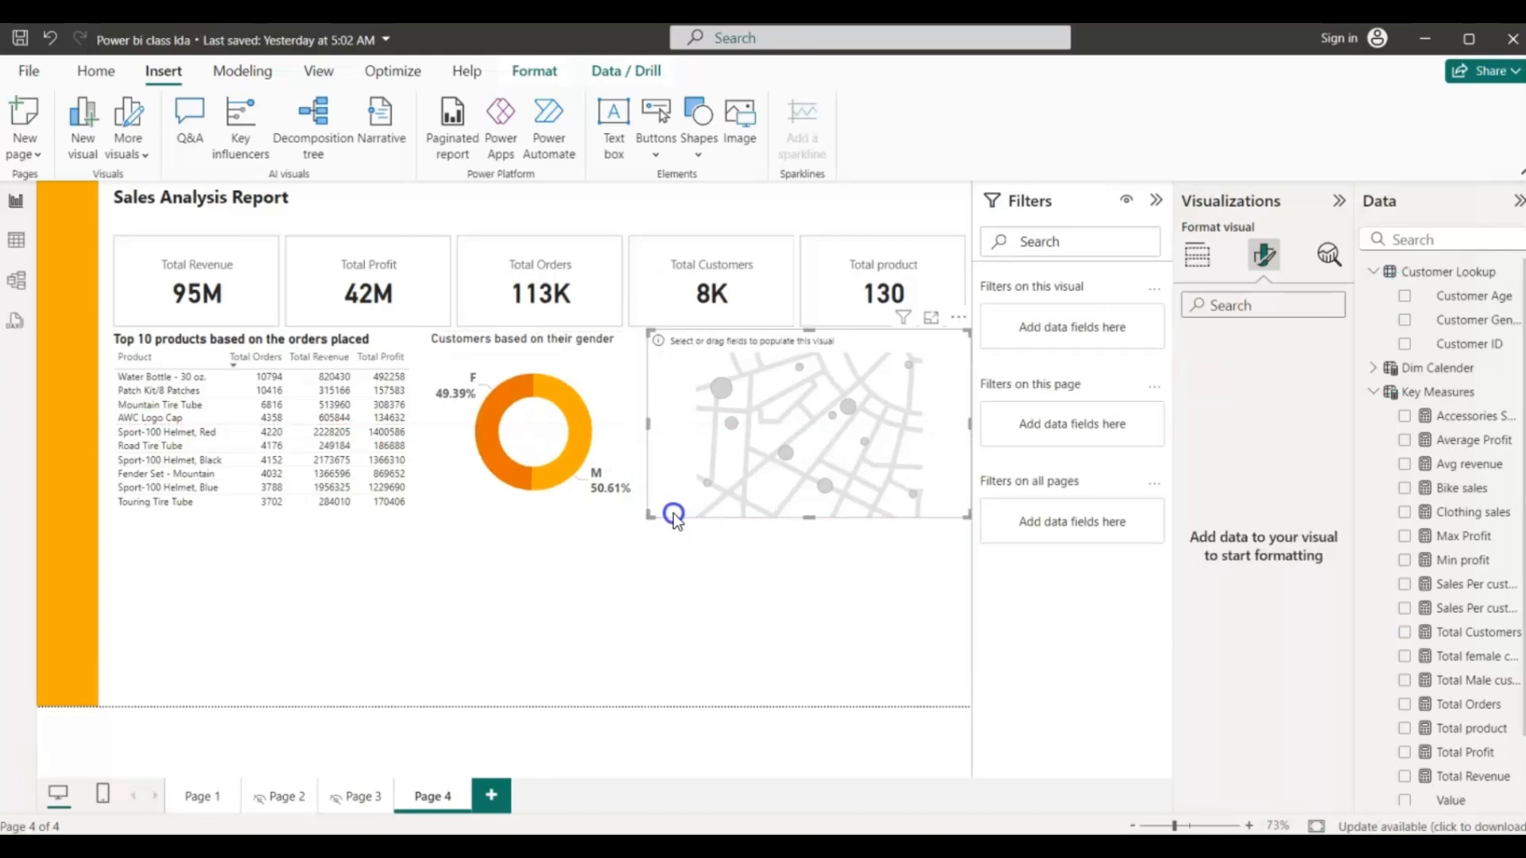
click(1194, 269)
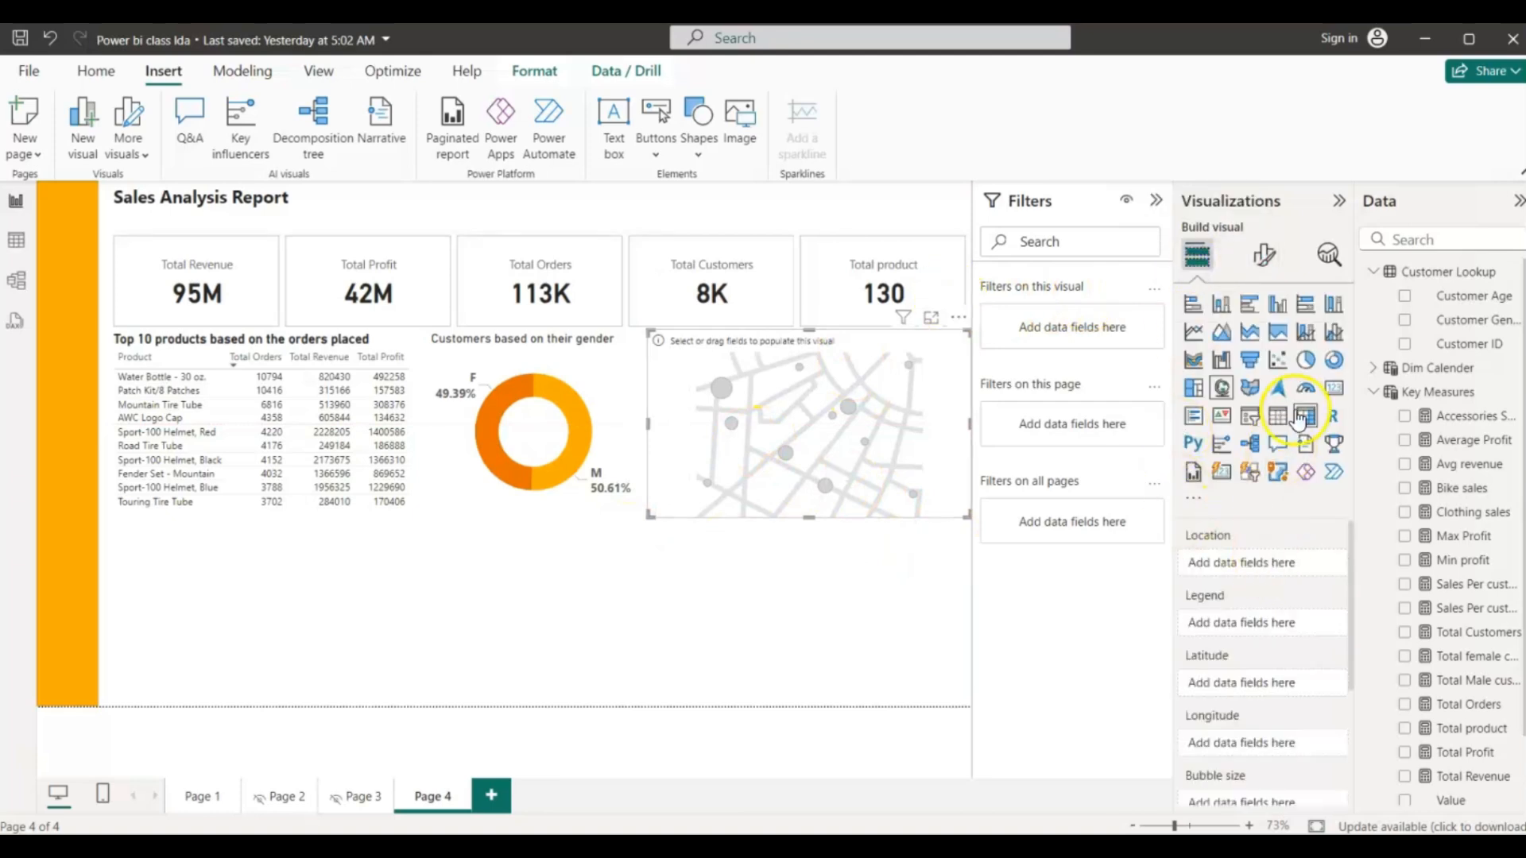
click(1374, 392)
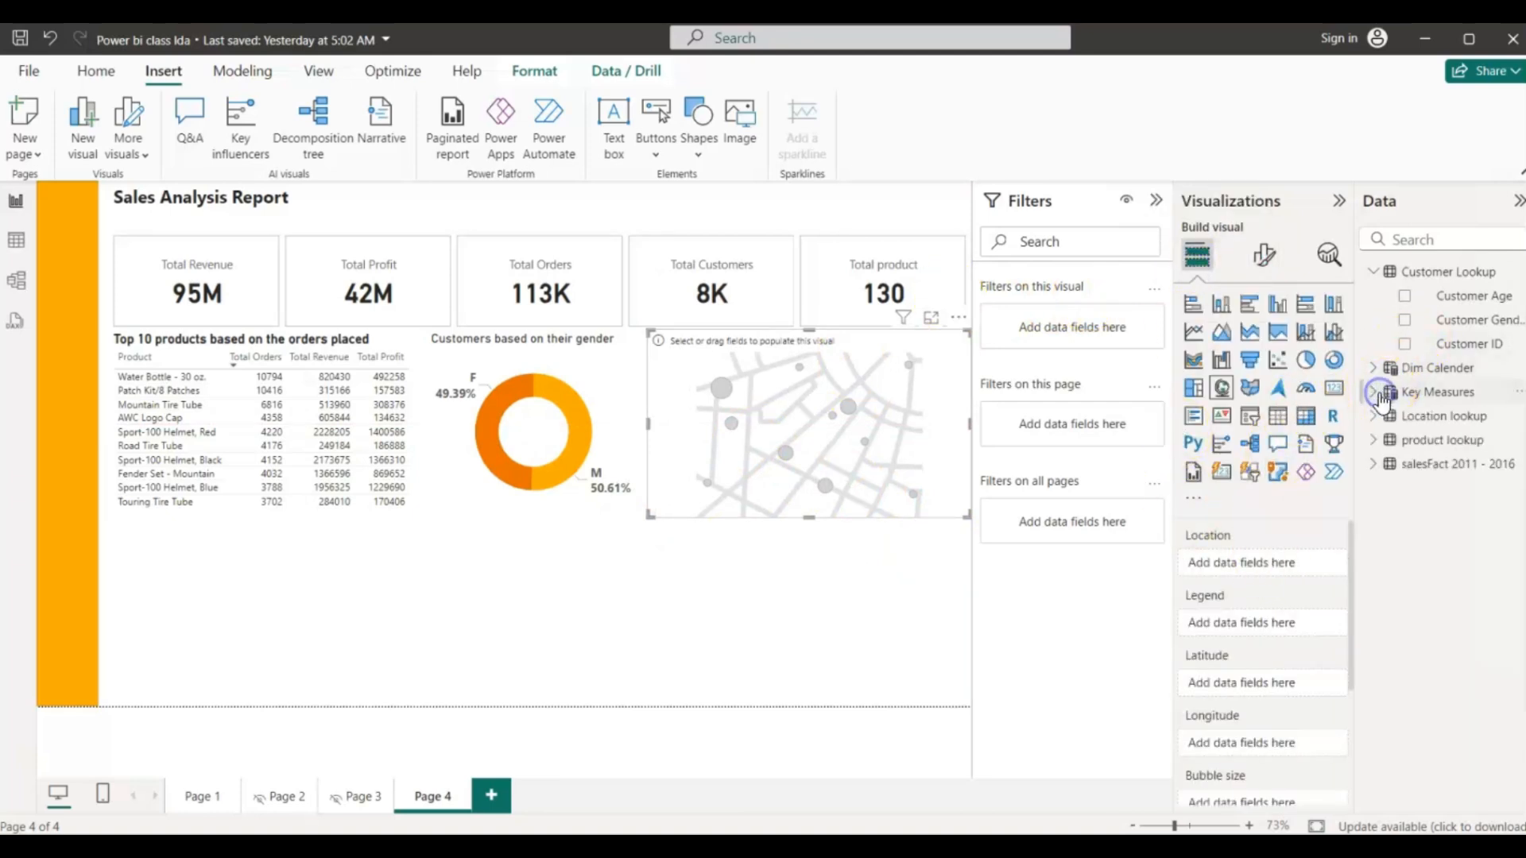
click(1375, 274)
click(1371, 345)
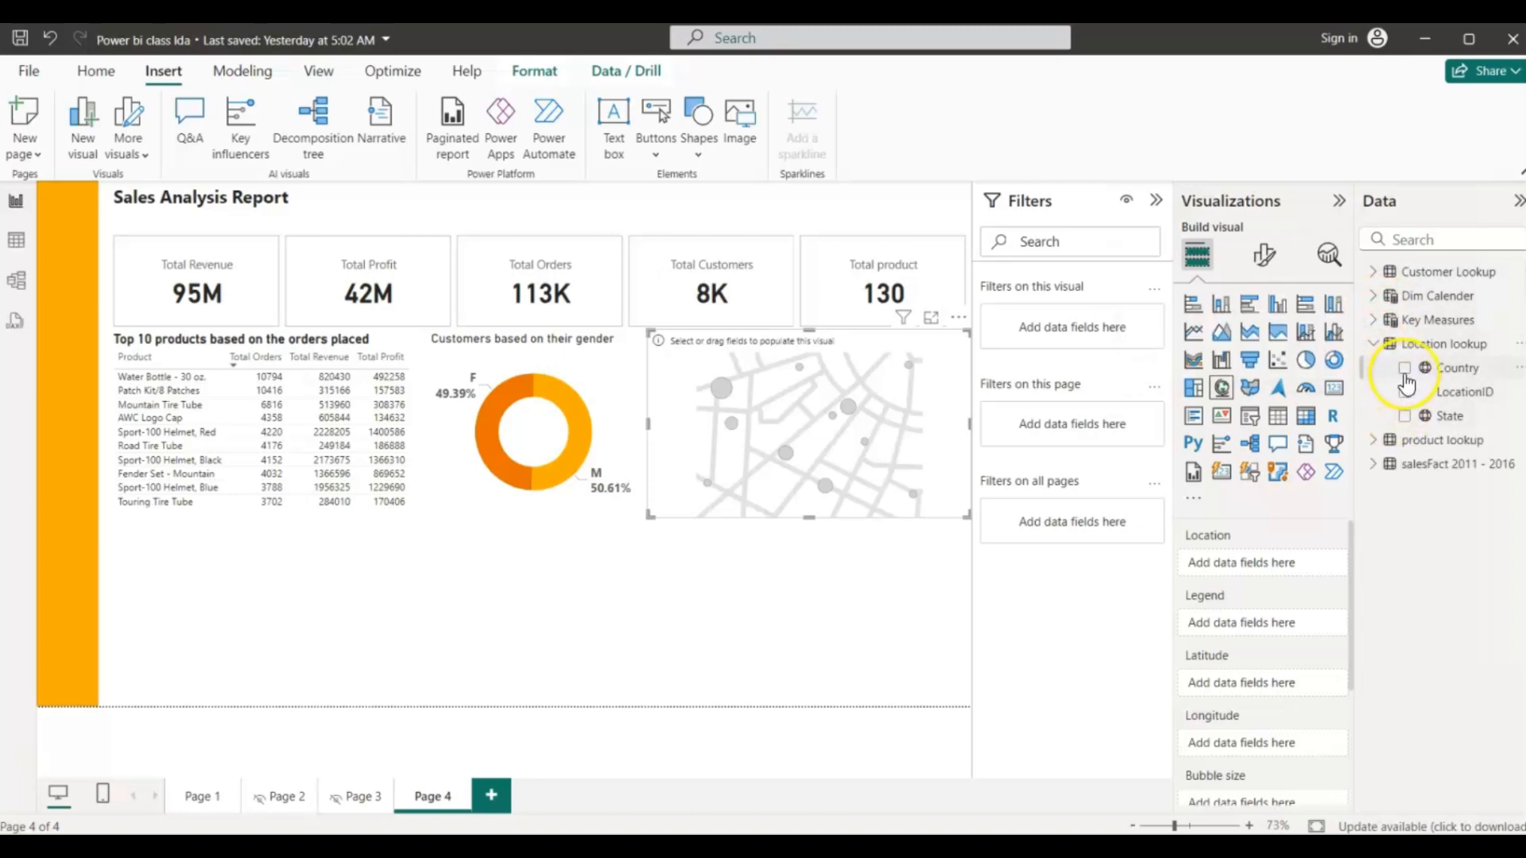
click(1404, 368)
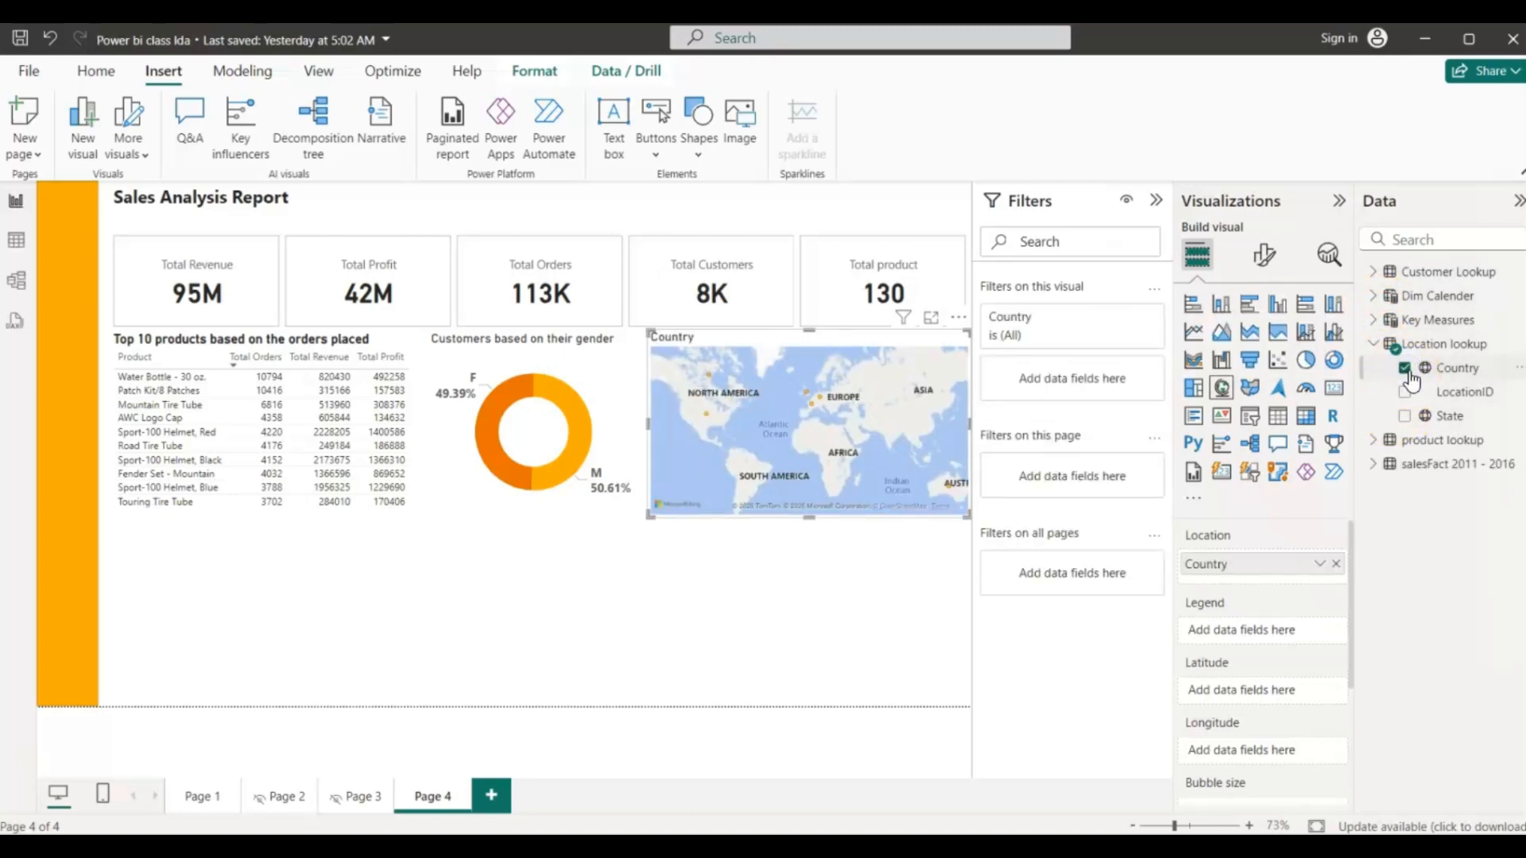
click(1373, 319)
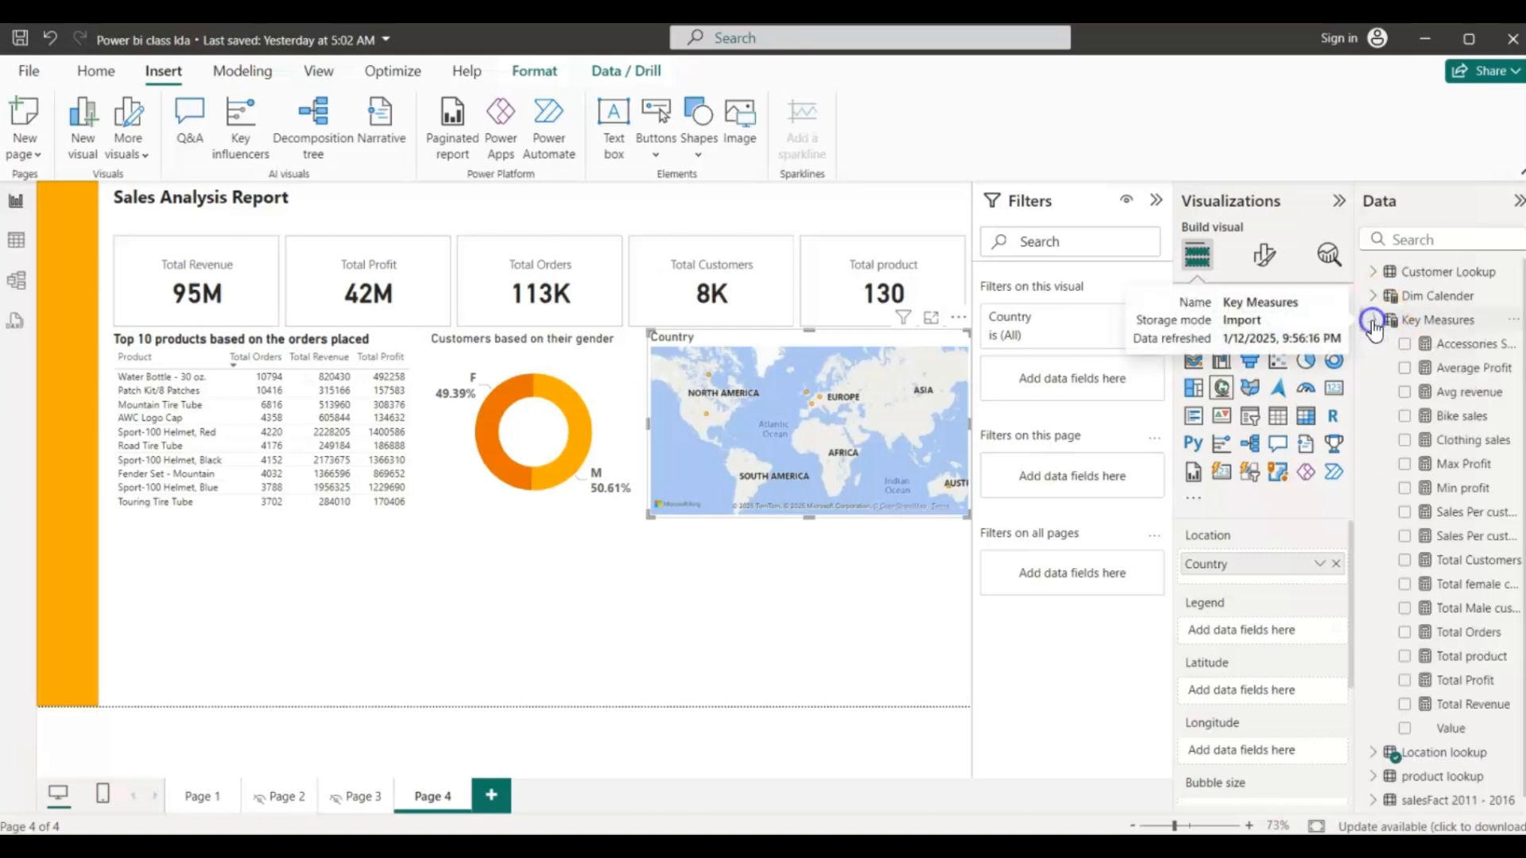
click(1405, 705)
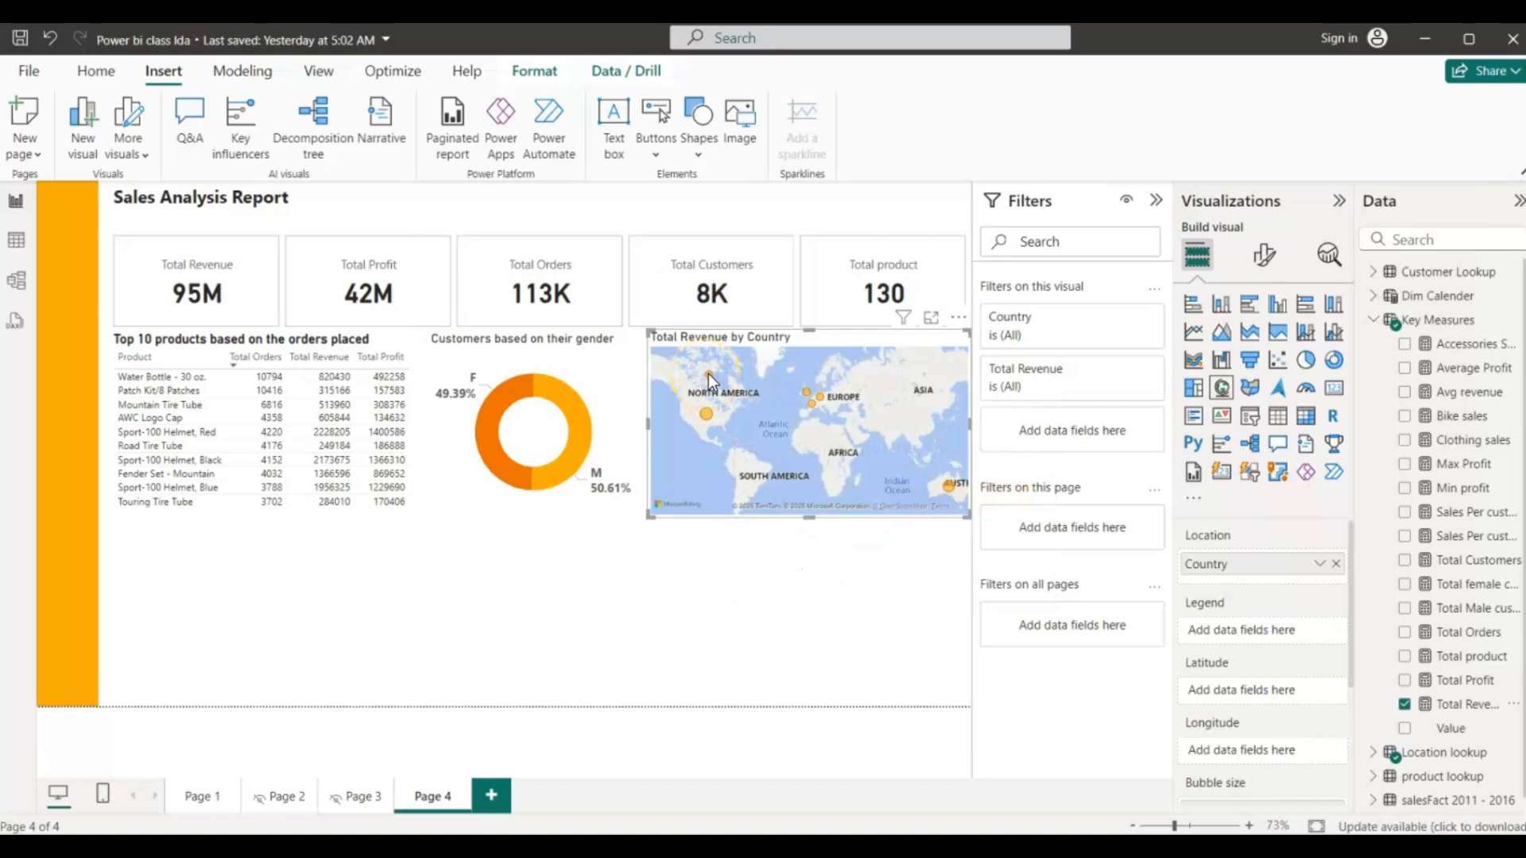
- Inspect the revenue-by-state tooltip of the northernmost North American bubble on the map
mouse_move(709, 373)
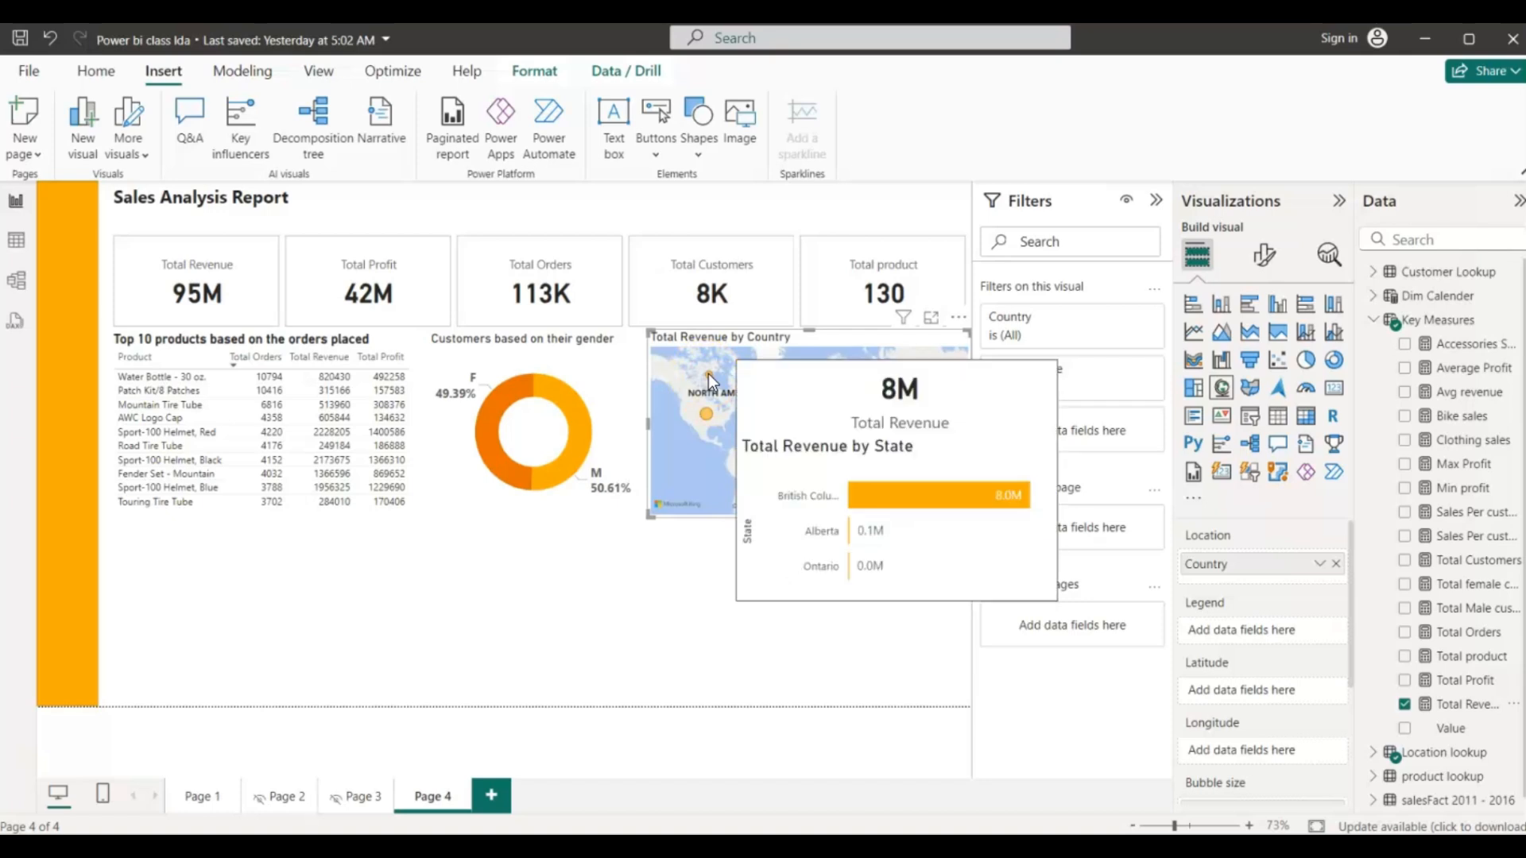
click(781, 409)
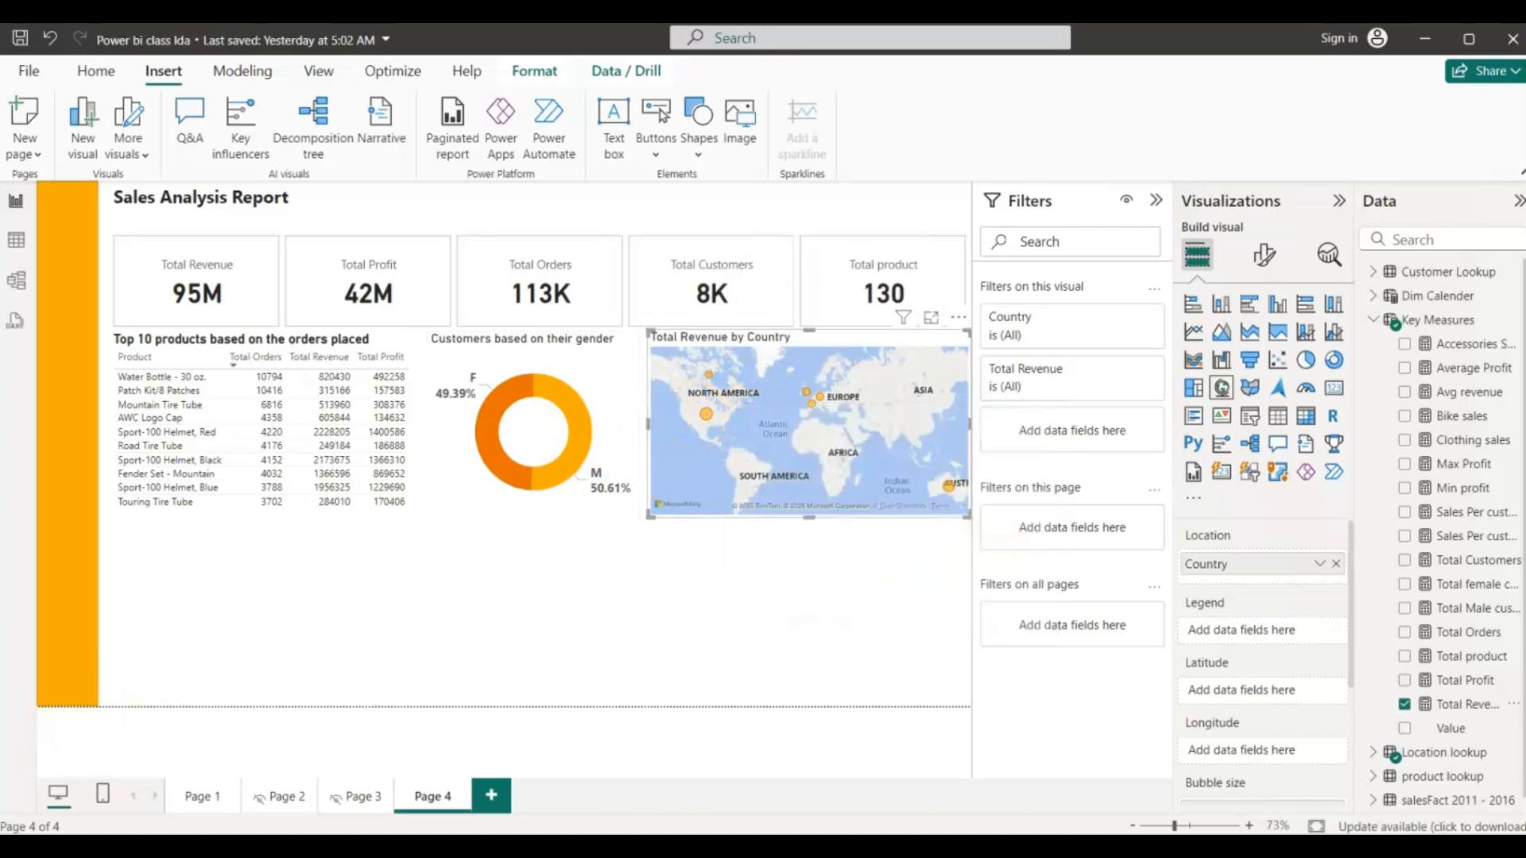
click(723, 489)
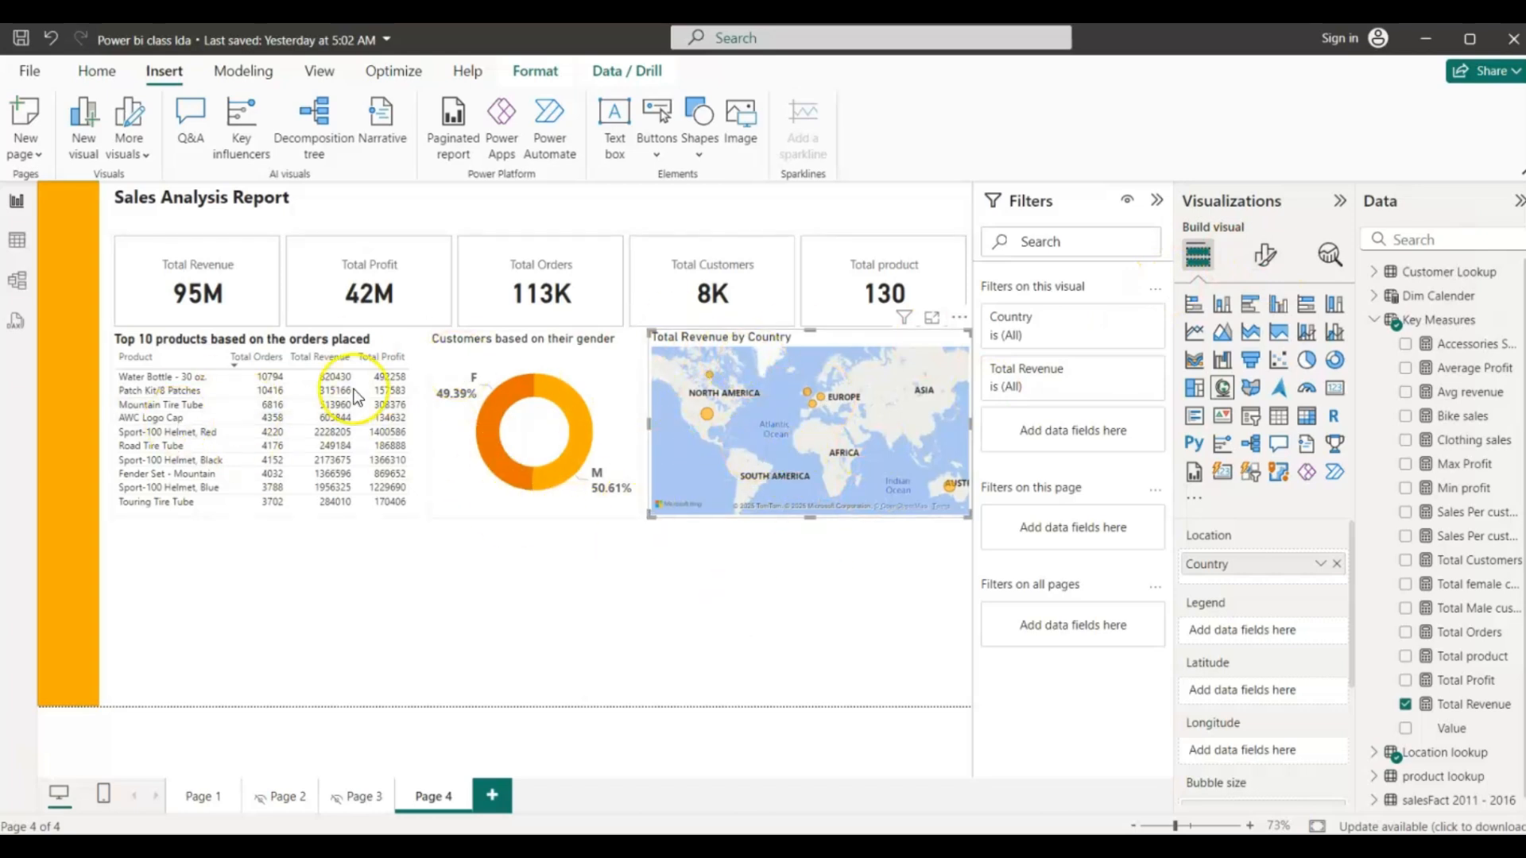
- Set the map's style to Grayscale in its map settings
click(1264, 255)
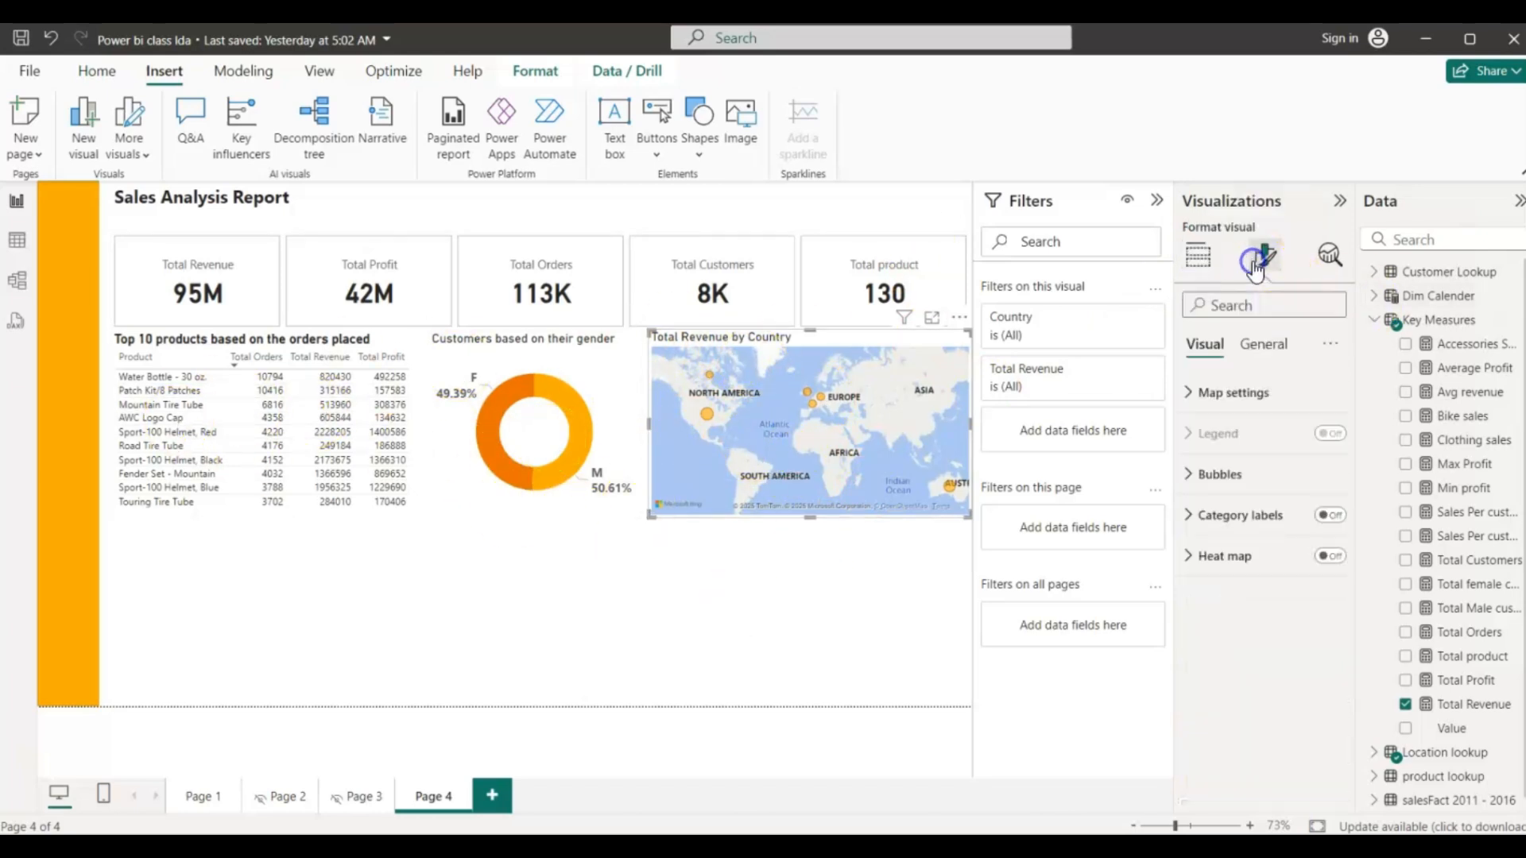
click(1190, 401)
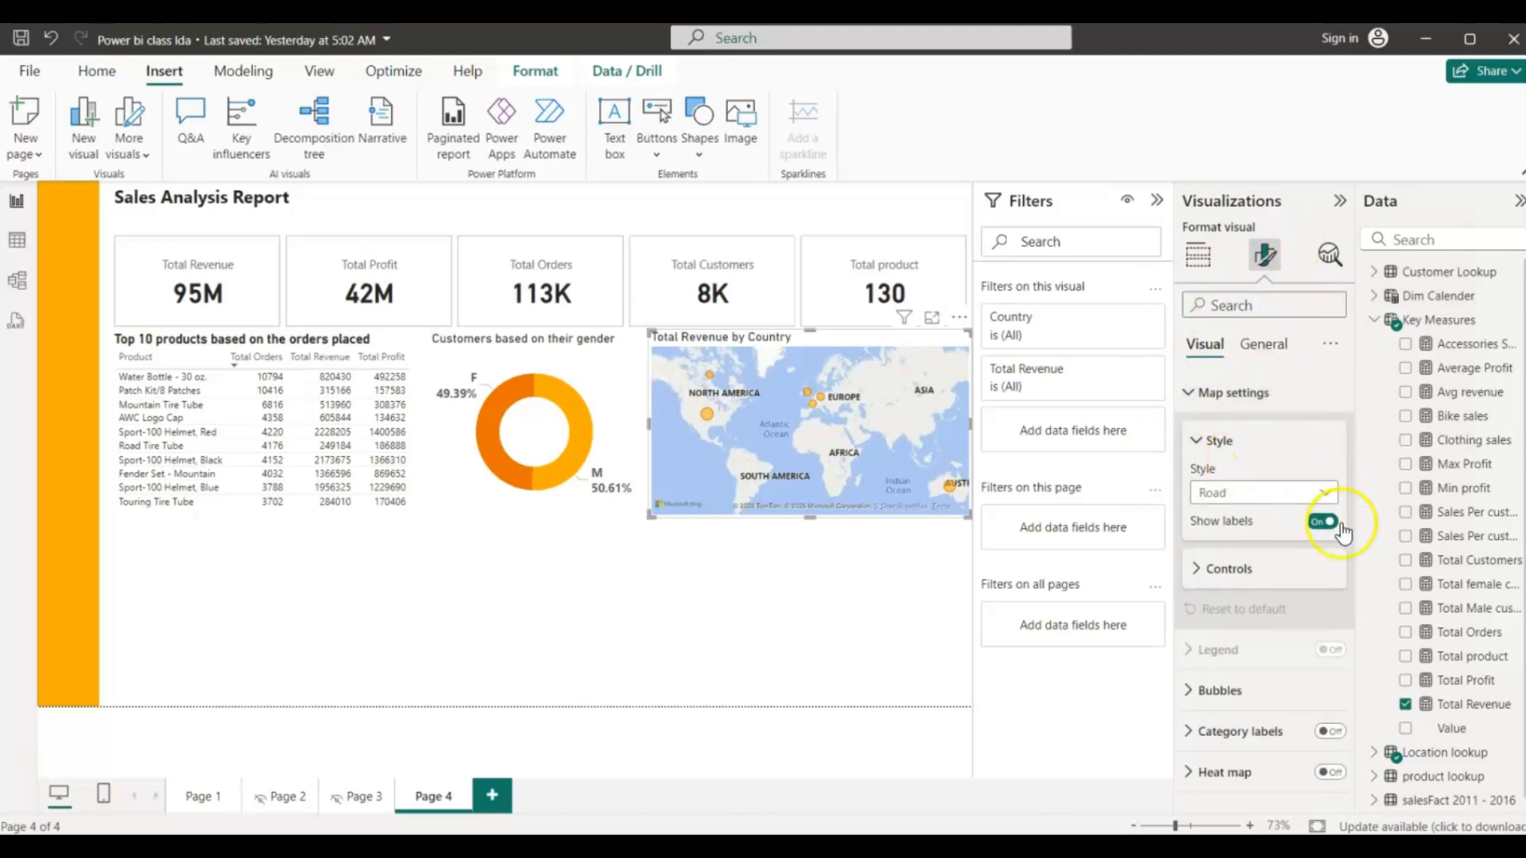
click(1325, 494)
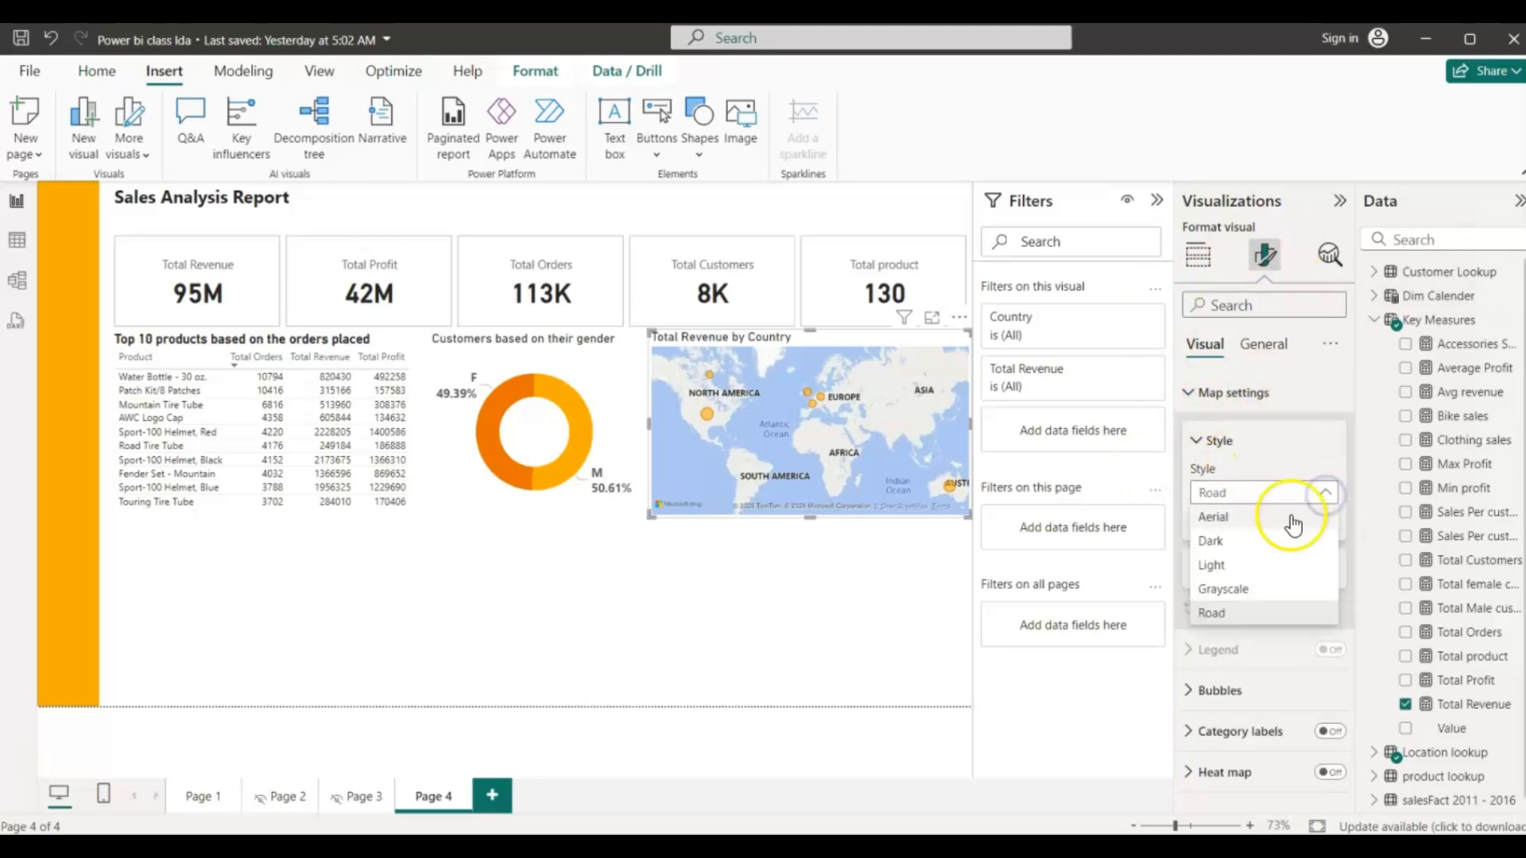
click(1221, 594)
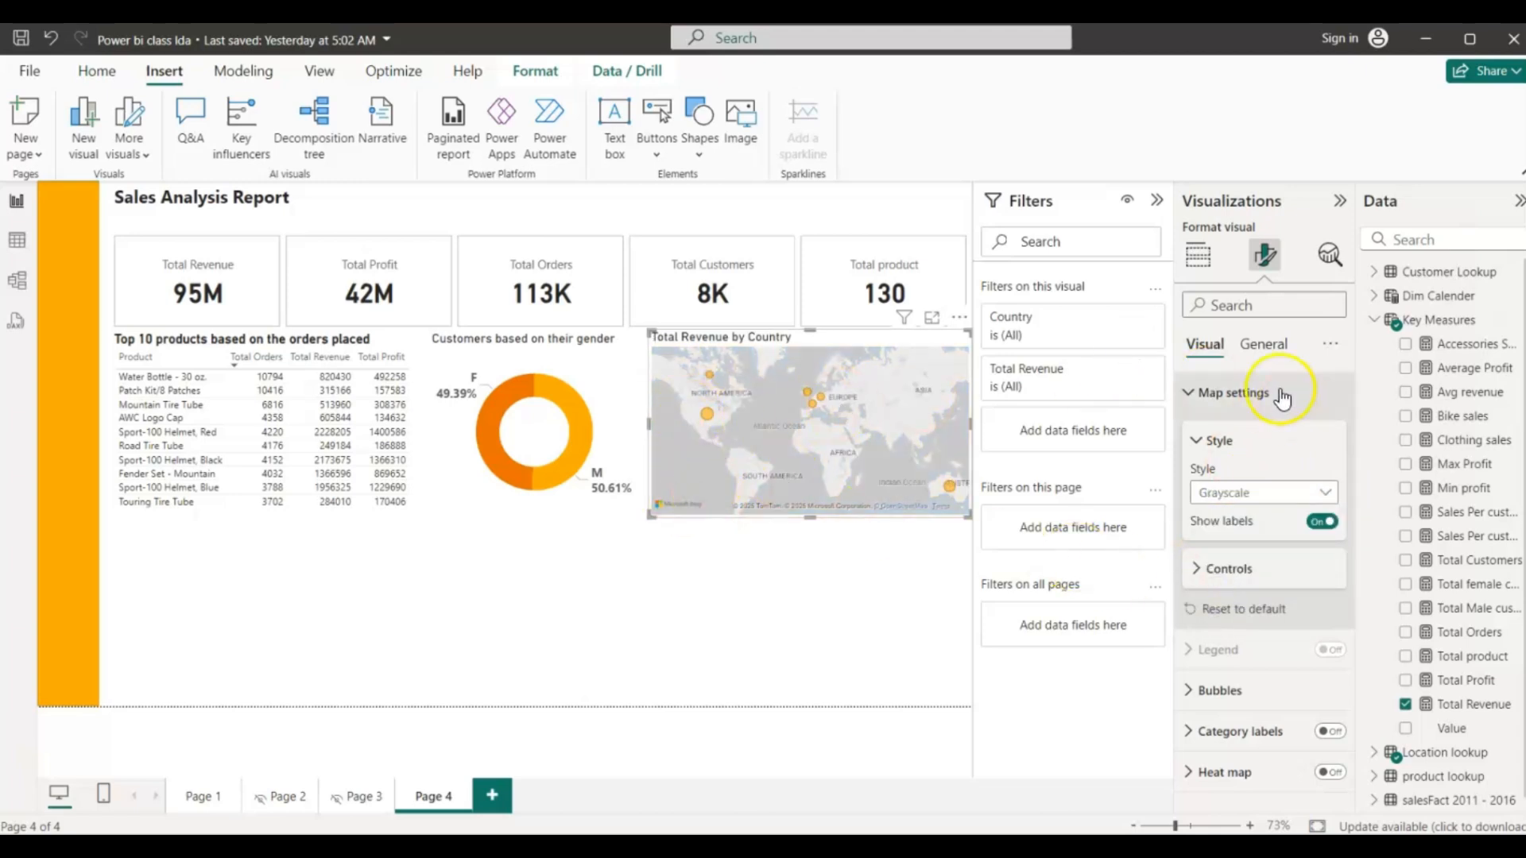
click(1188, 393)
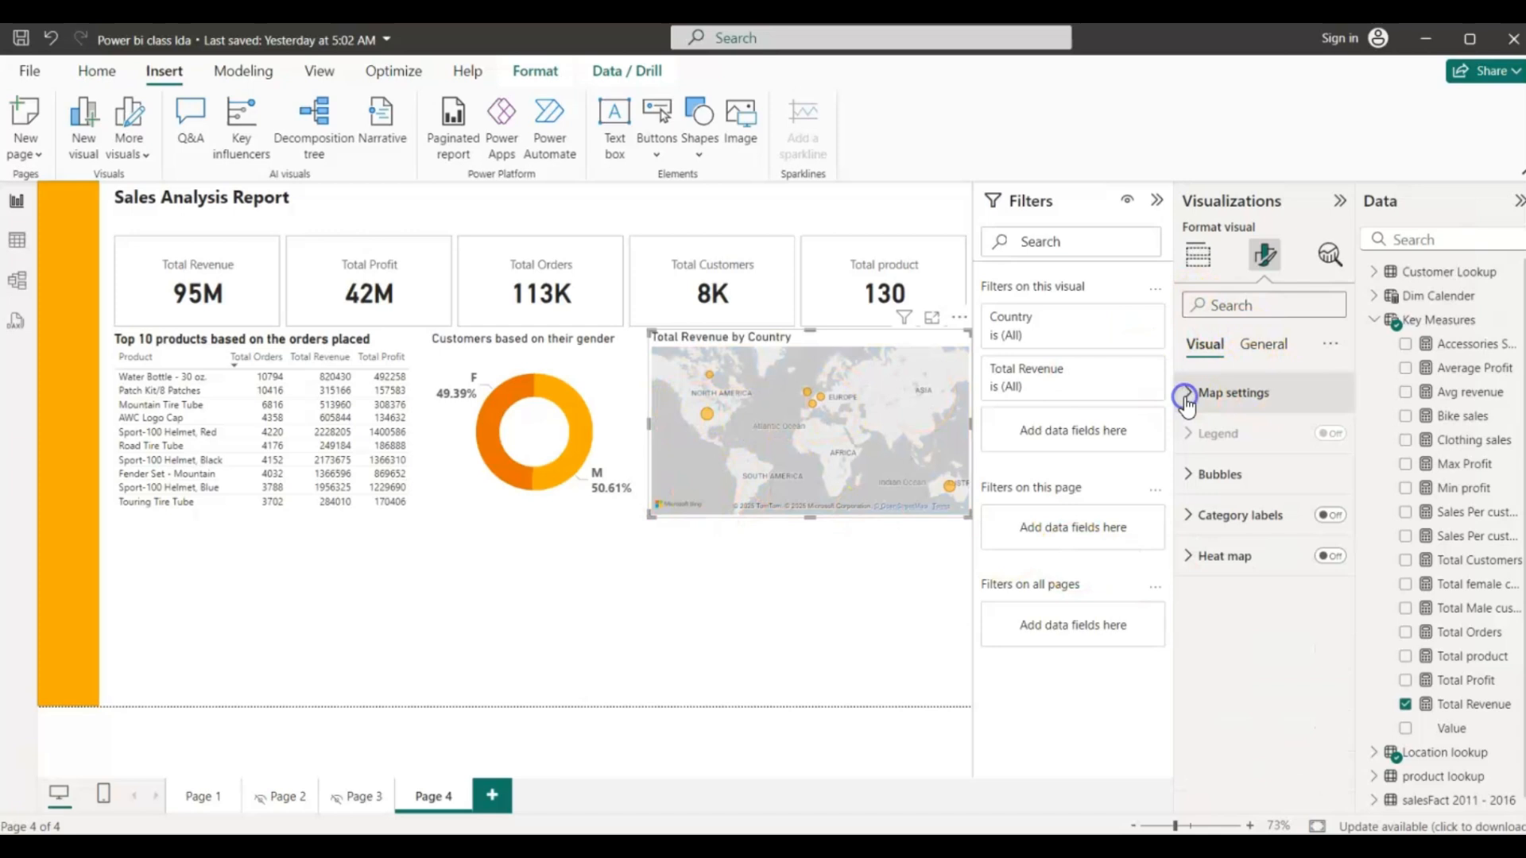
- Enlarge the map's revenue bubbles by setting their size to 36
click(1187, 475)
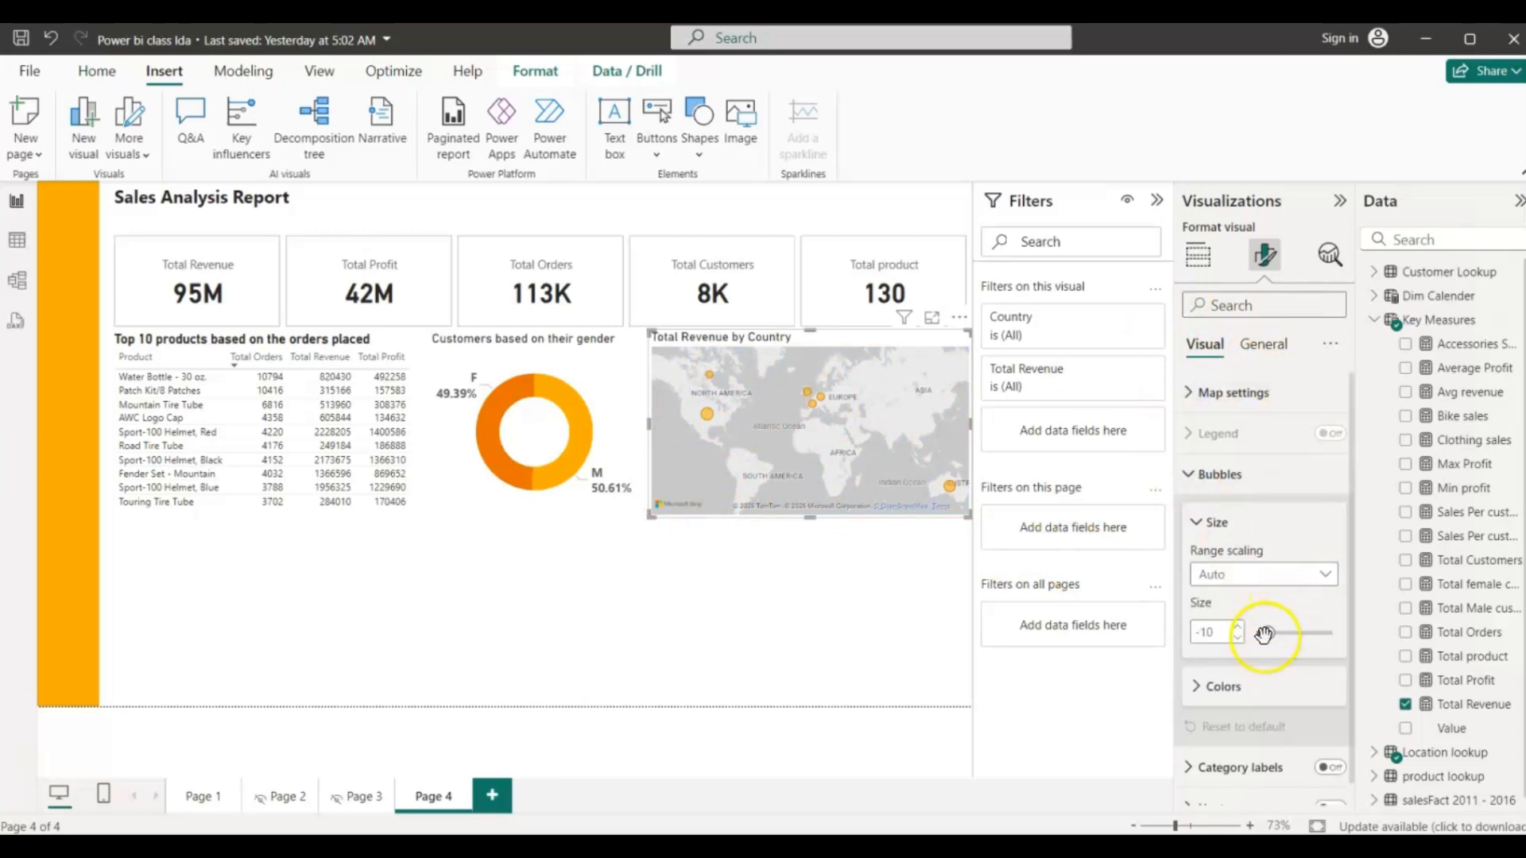
drag(1264, 632, 1295, 634)
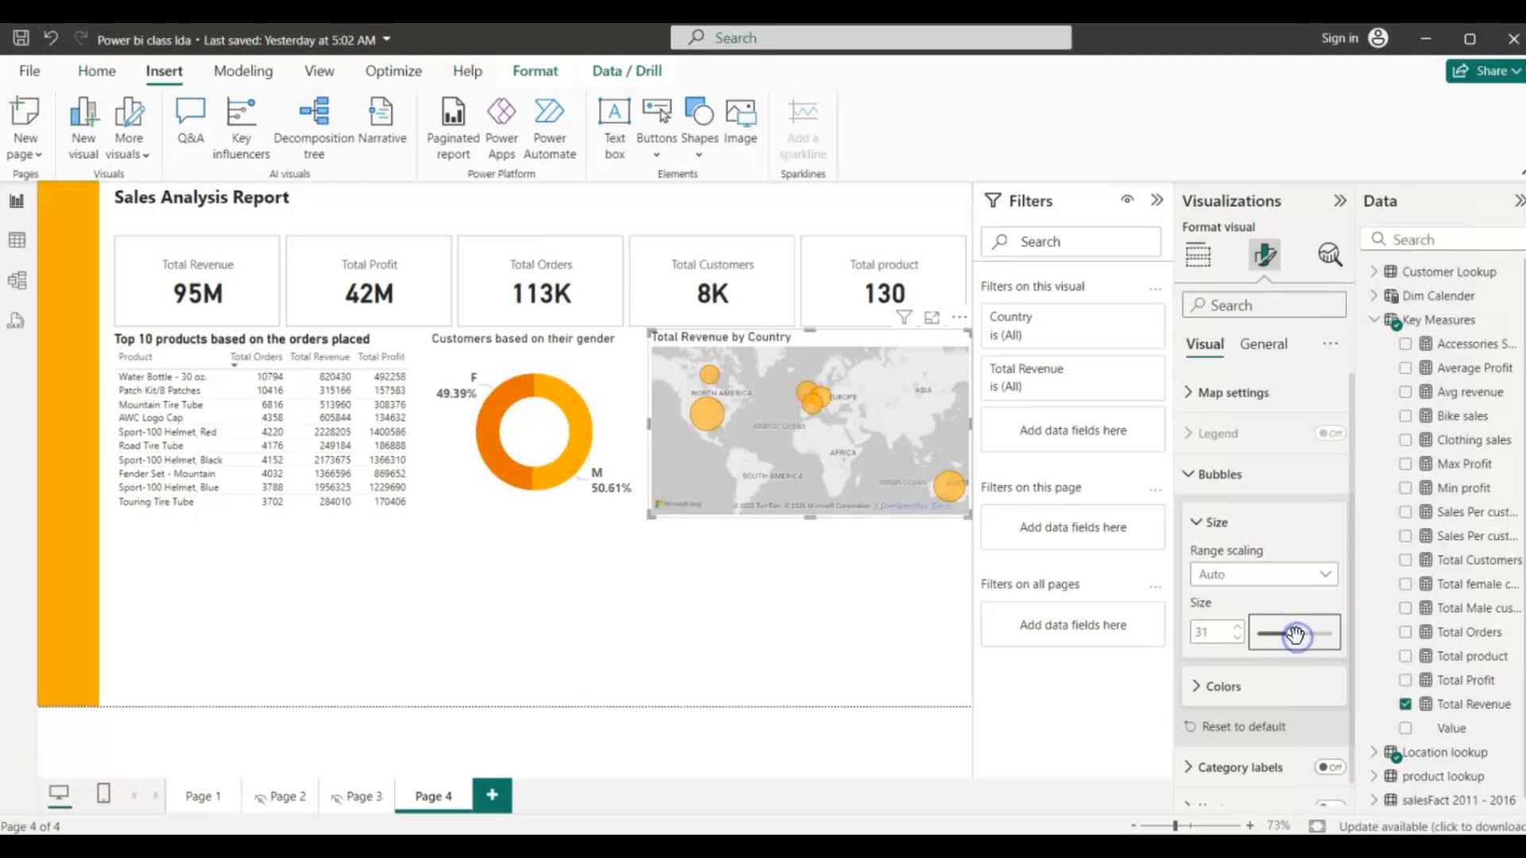
mouse_move(713, 428)
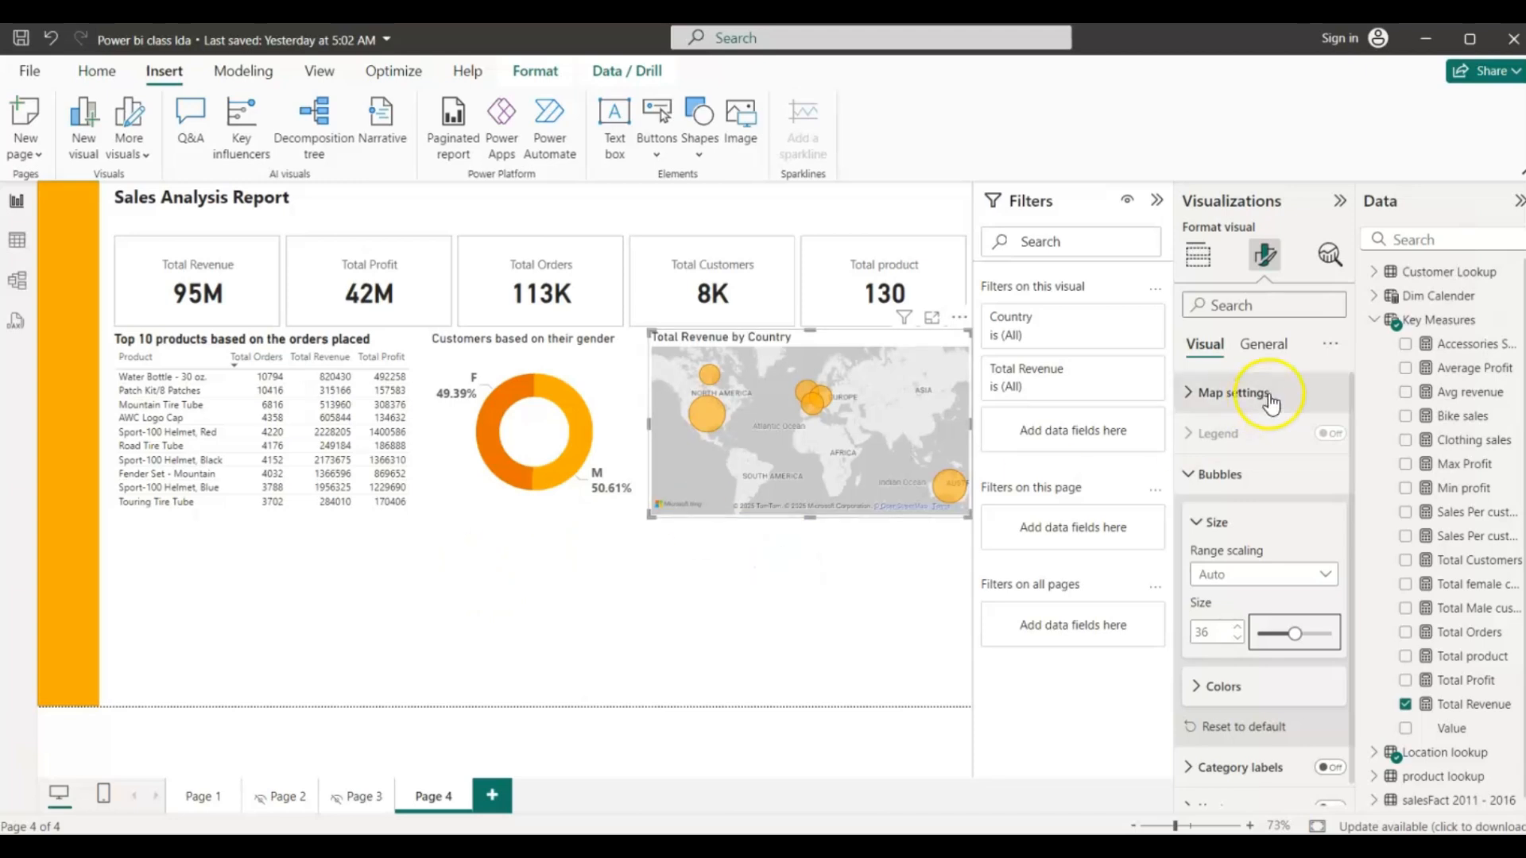
- Add a line chart as a separate visual and place it directly below the top 10 products table
click(1373, 320)
click(803, 586)
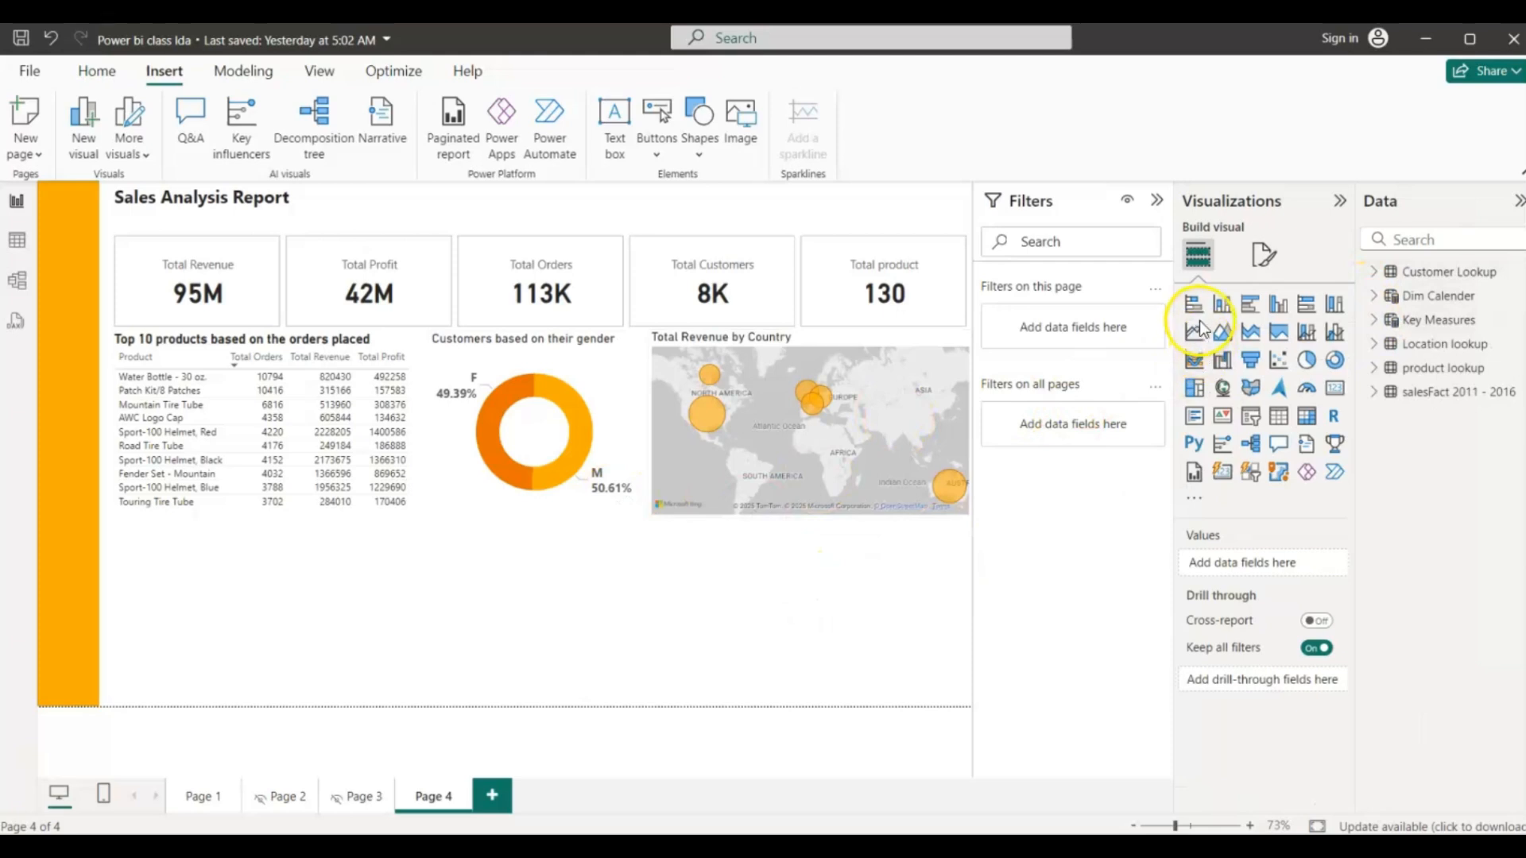
drag(648, 498, 524, 613)
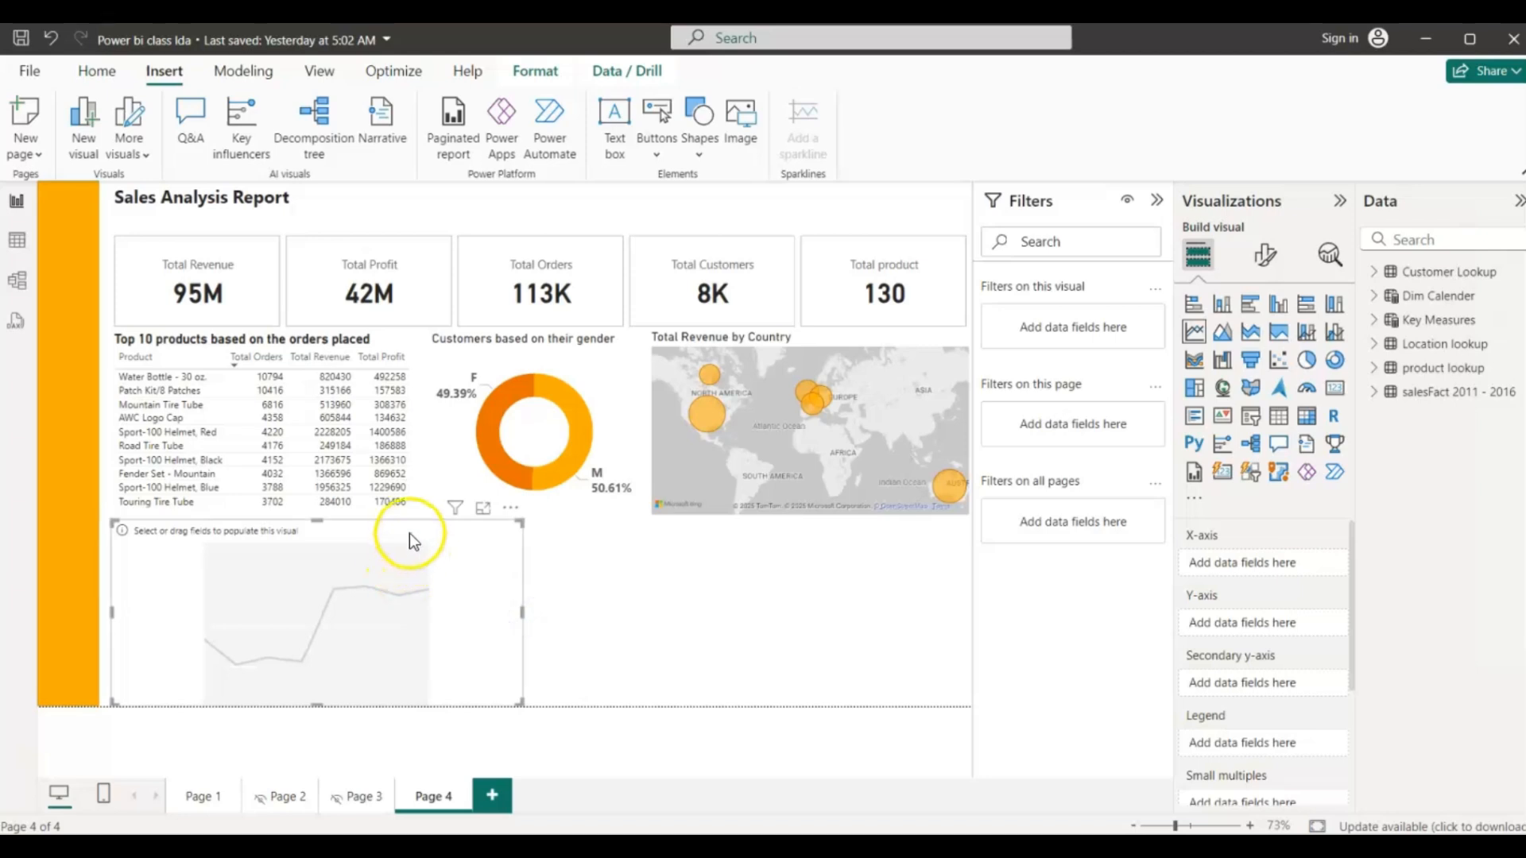
drag(408, 532, 403, 528)
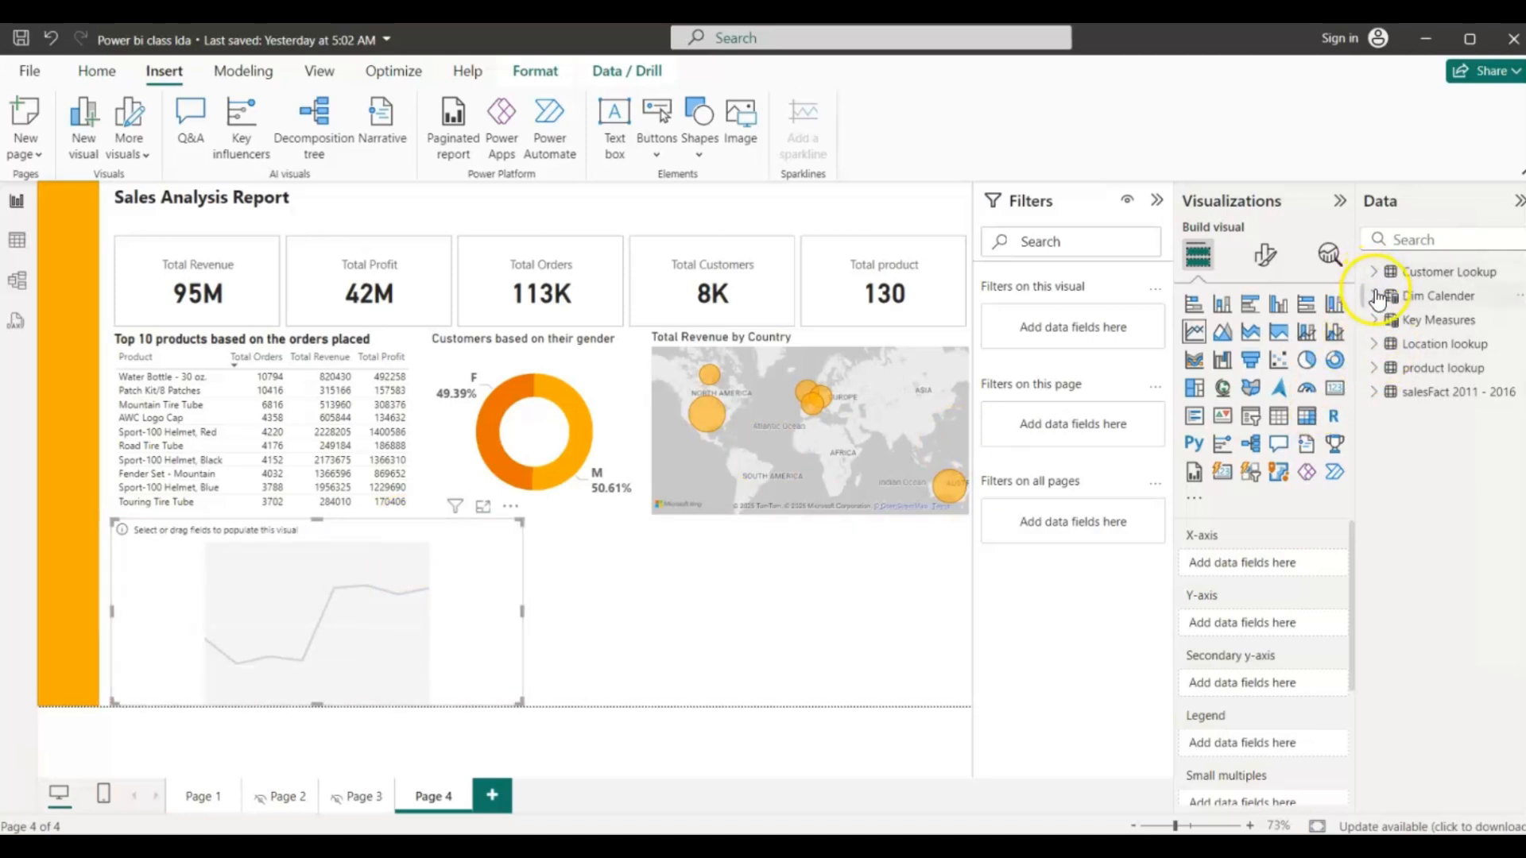
- Use Total Revenue from Key Measures as the line chart's y-axis
mouse_move(1377, 300)
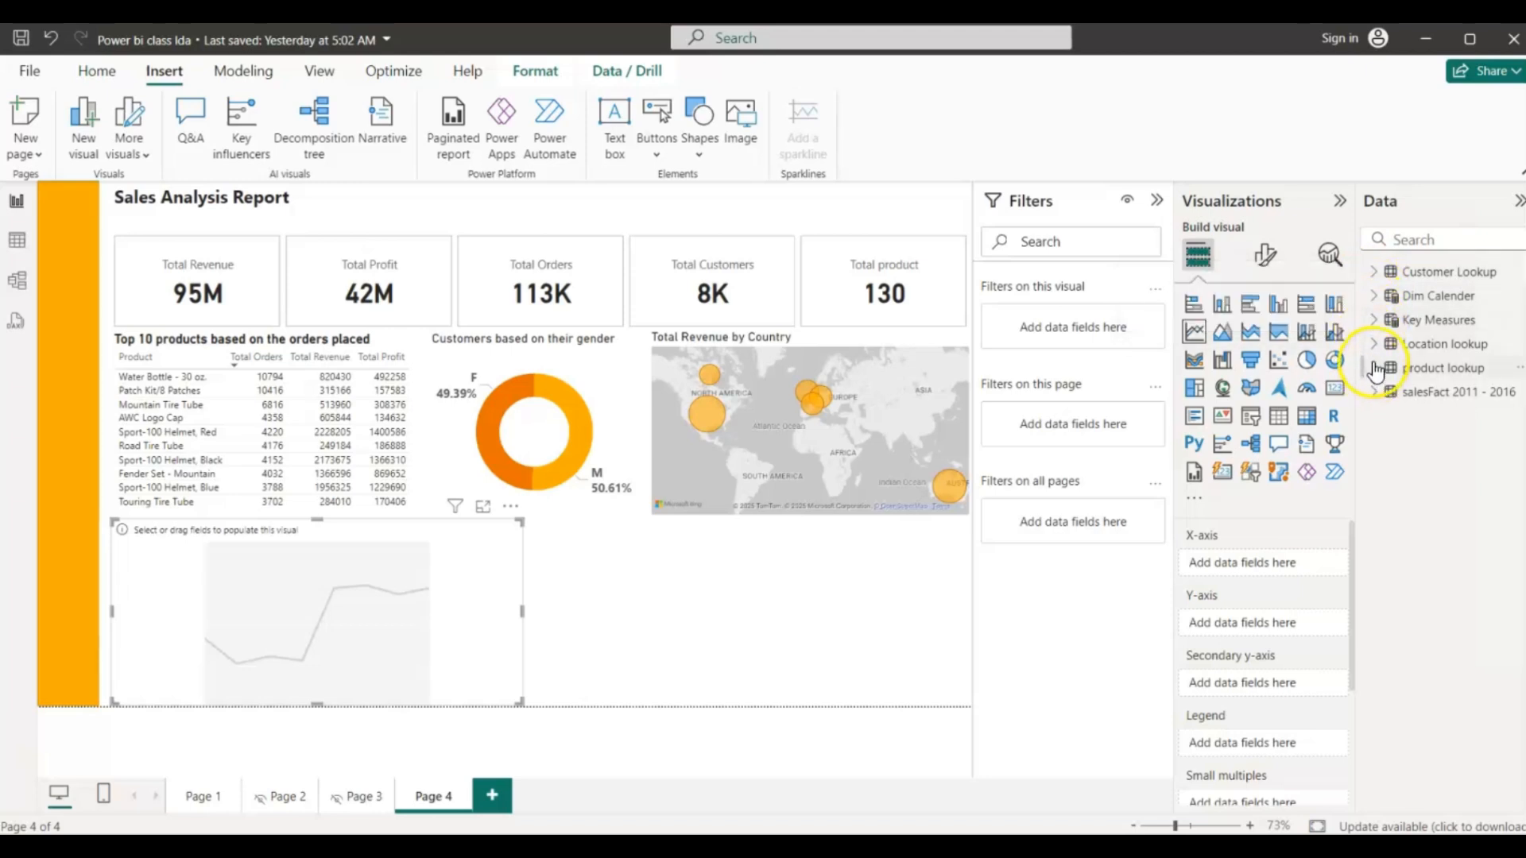
click(1374, 320)
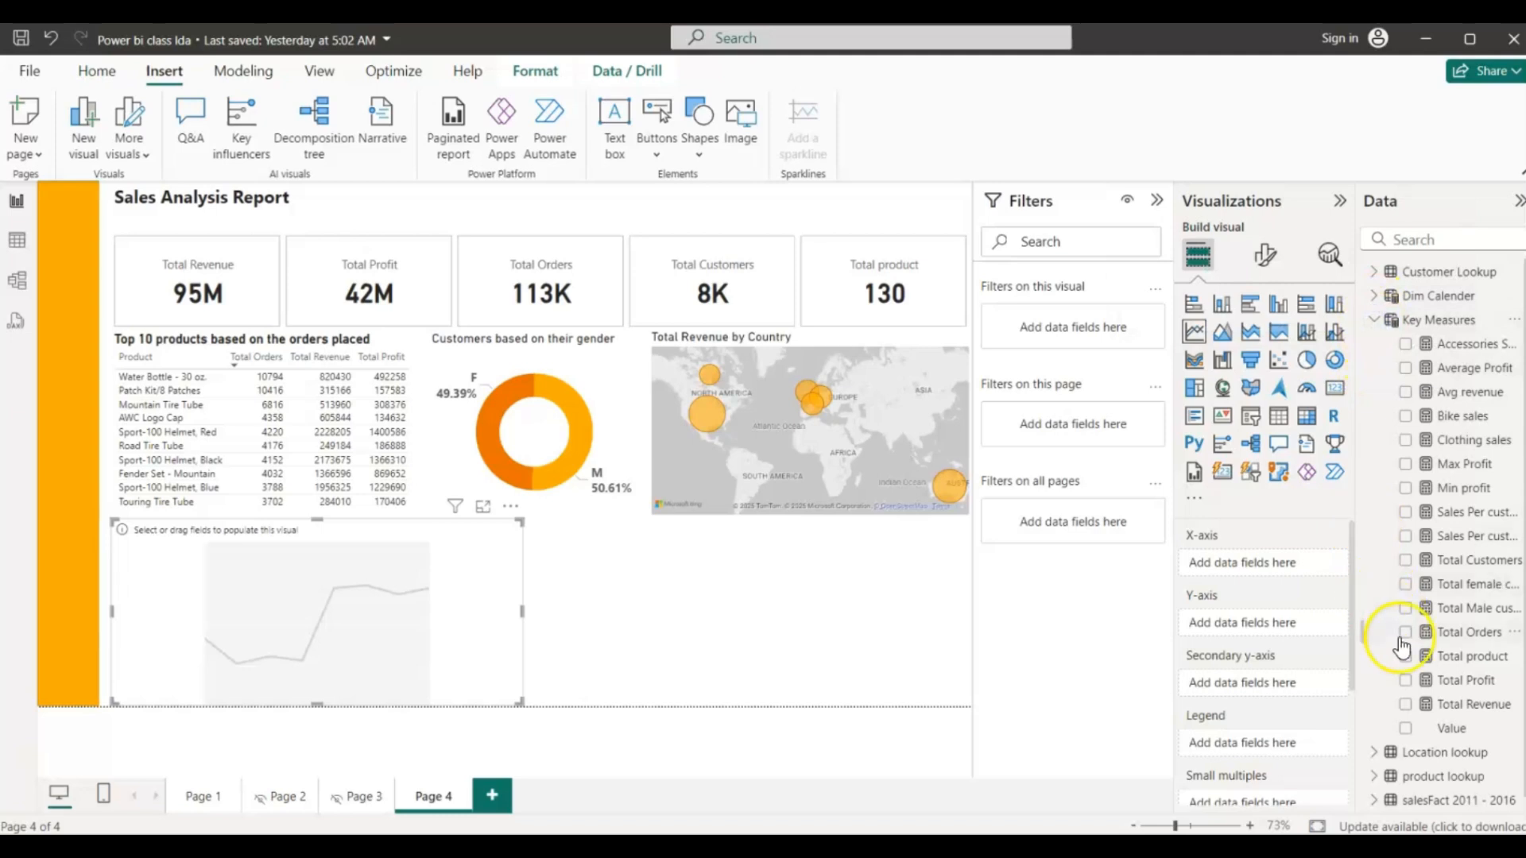
click(1406, 705)
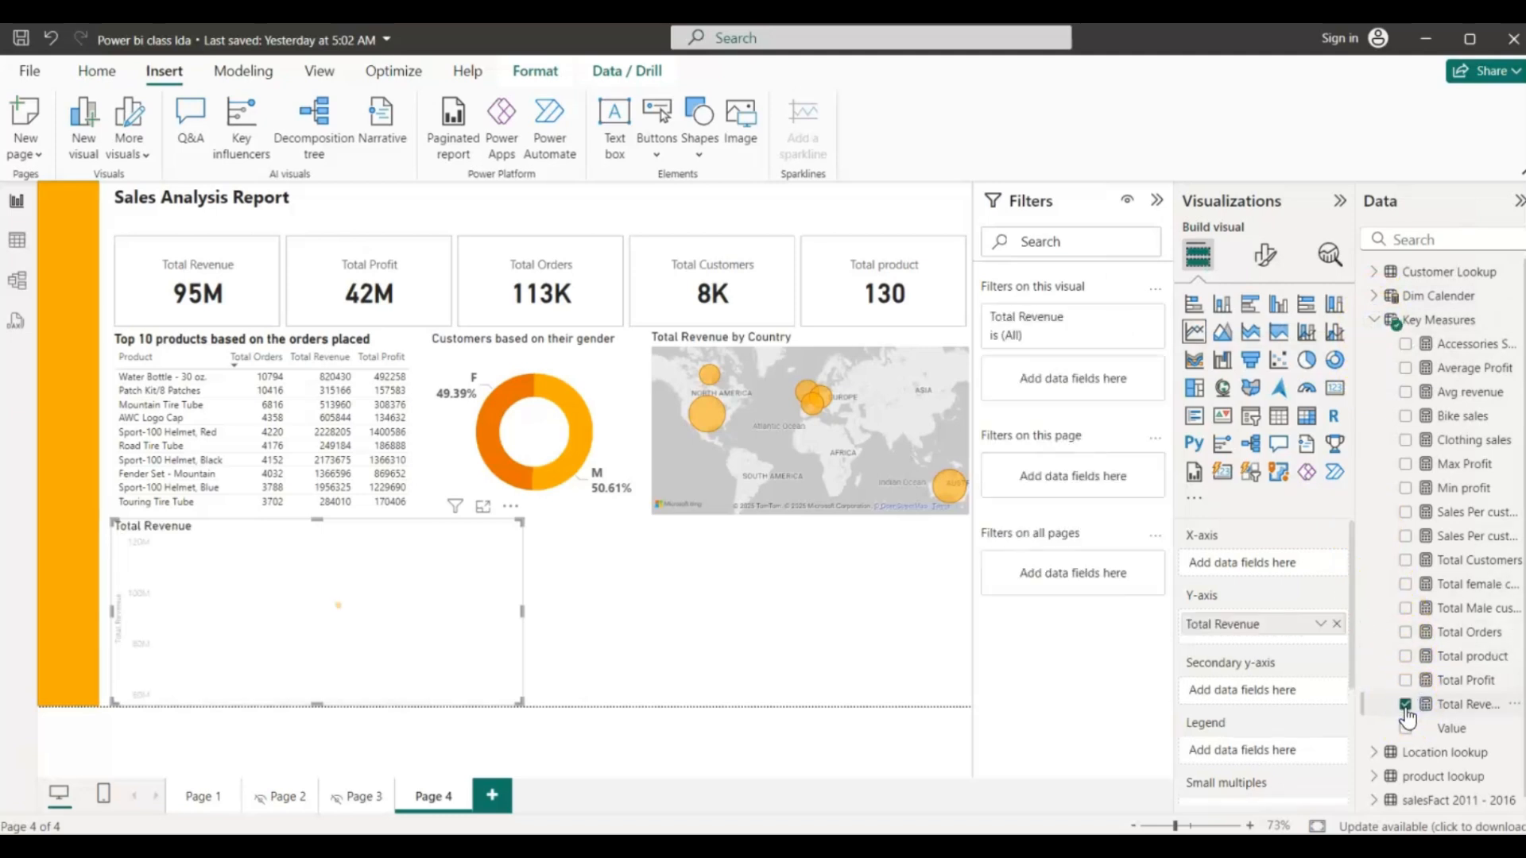
click(1374, 320)
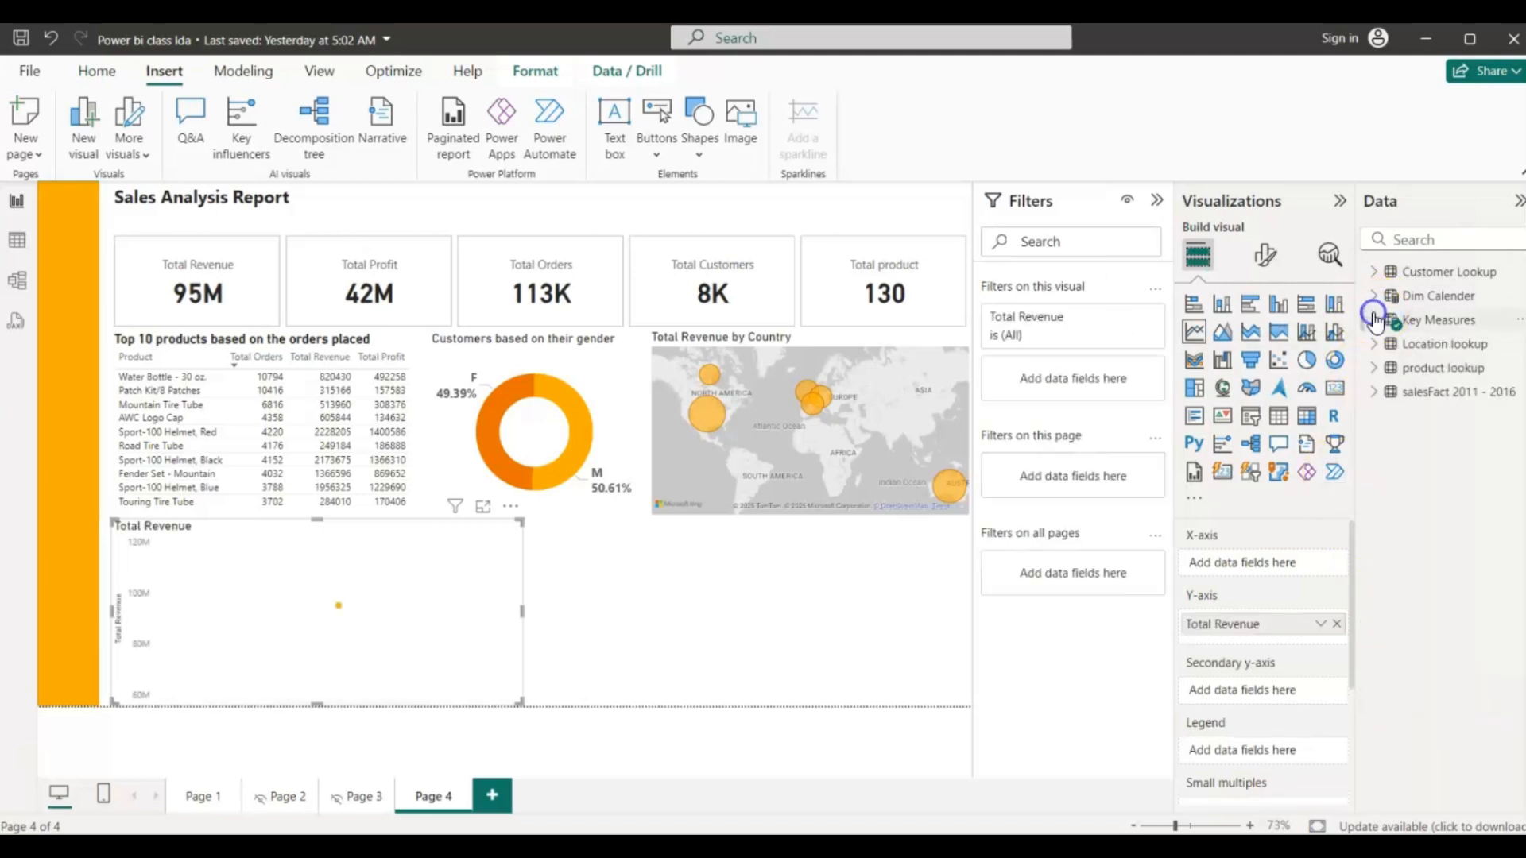
- Put Year, Quarter and Month Name from the Dim Calender table on the line chart's x-axis, in that order
click(1375, 299)
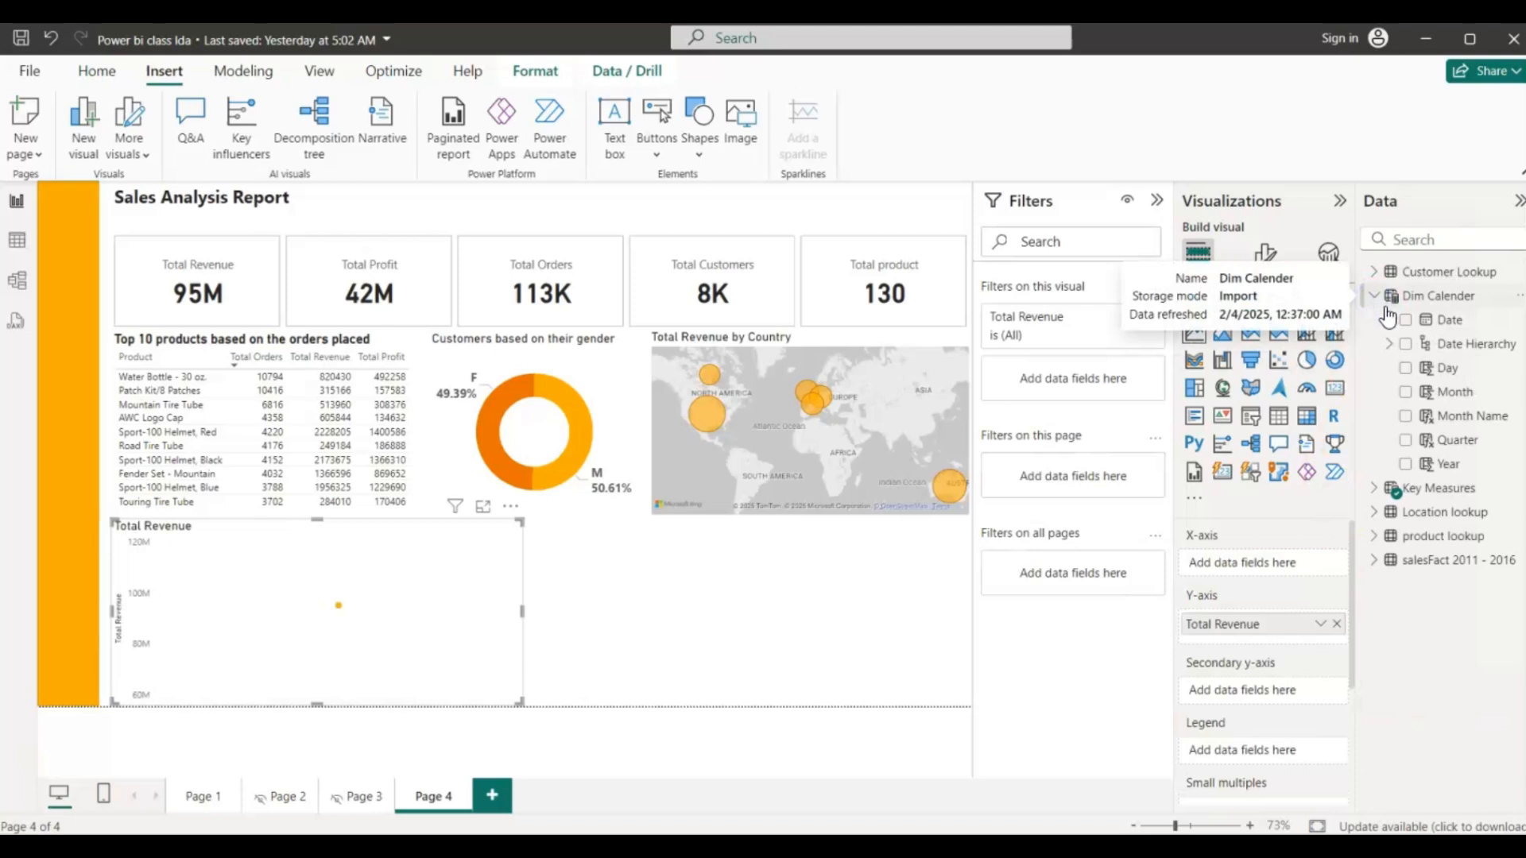
click(1393, 319)
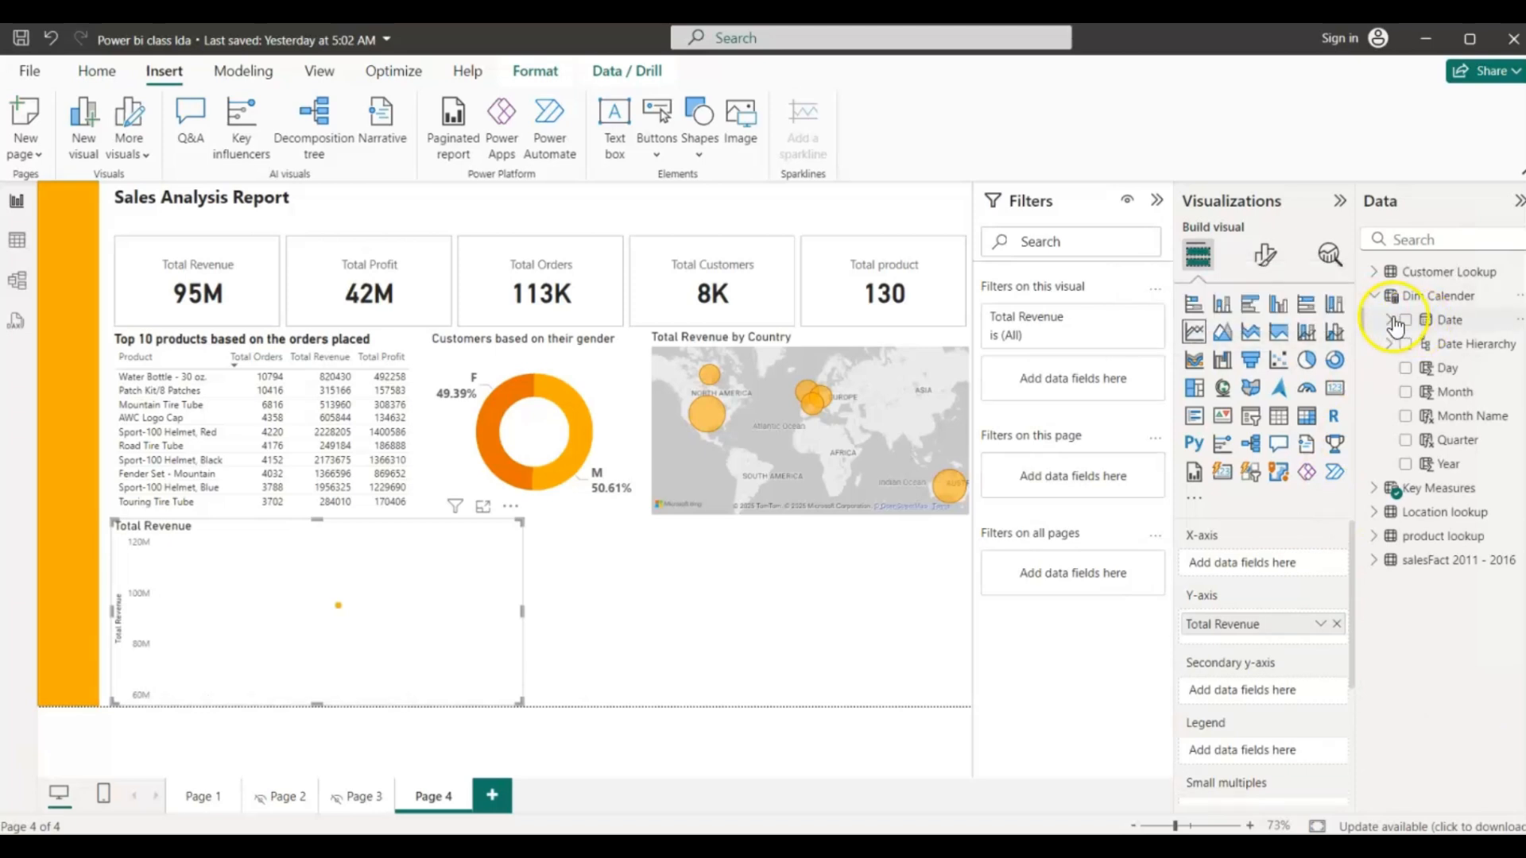
click(1406, 465)
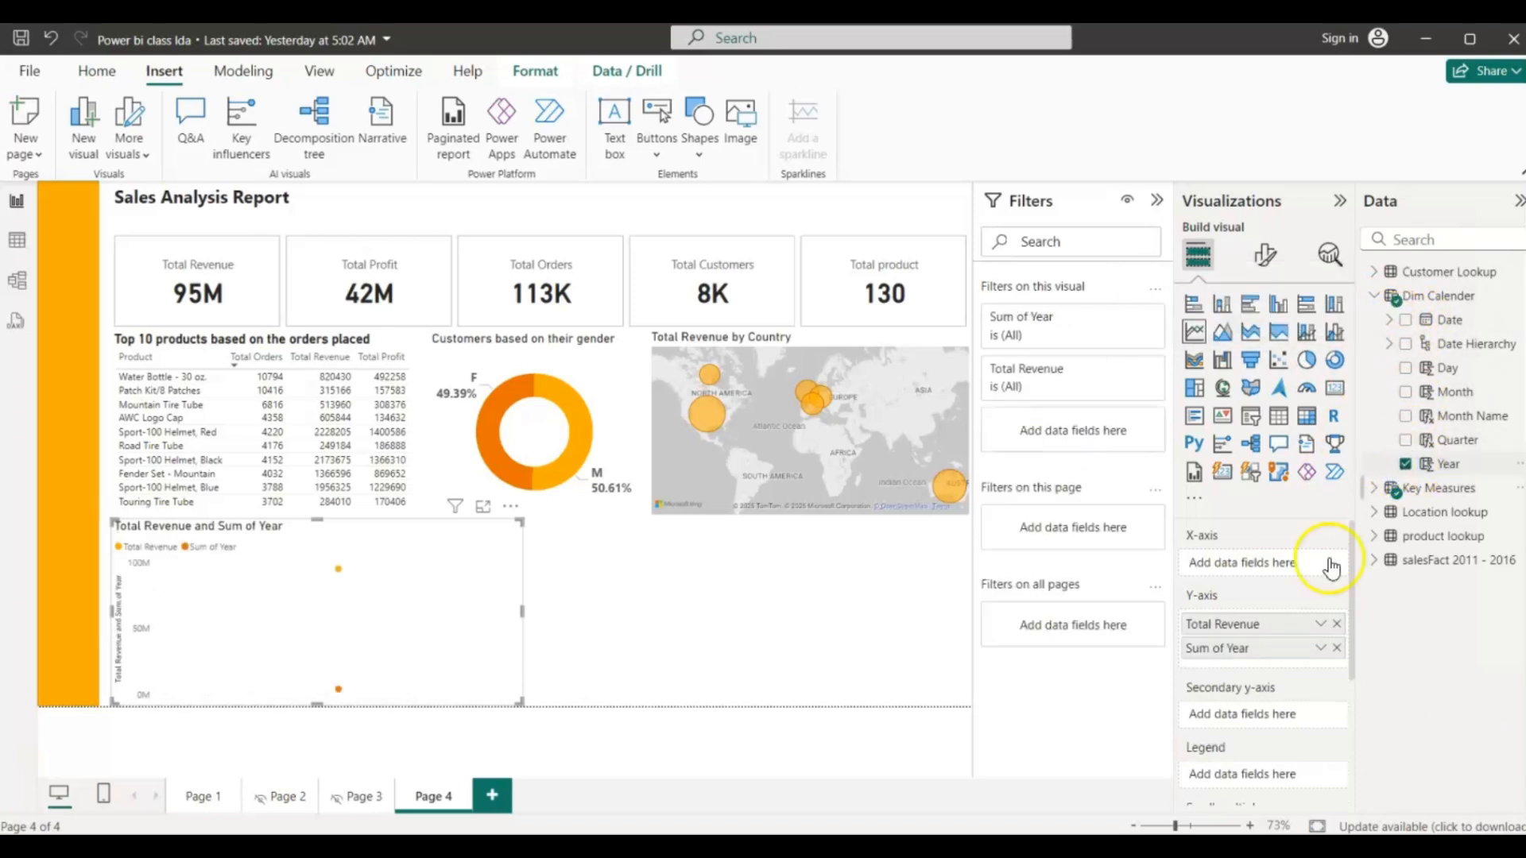
drag(1245, 649, 1252, 572)
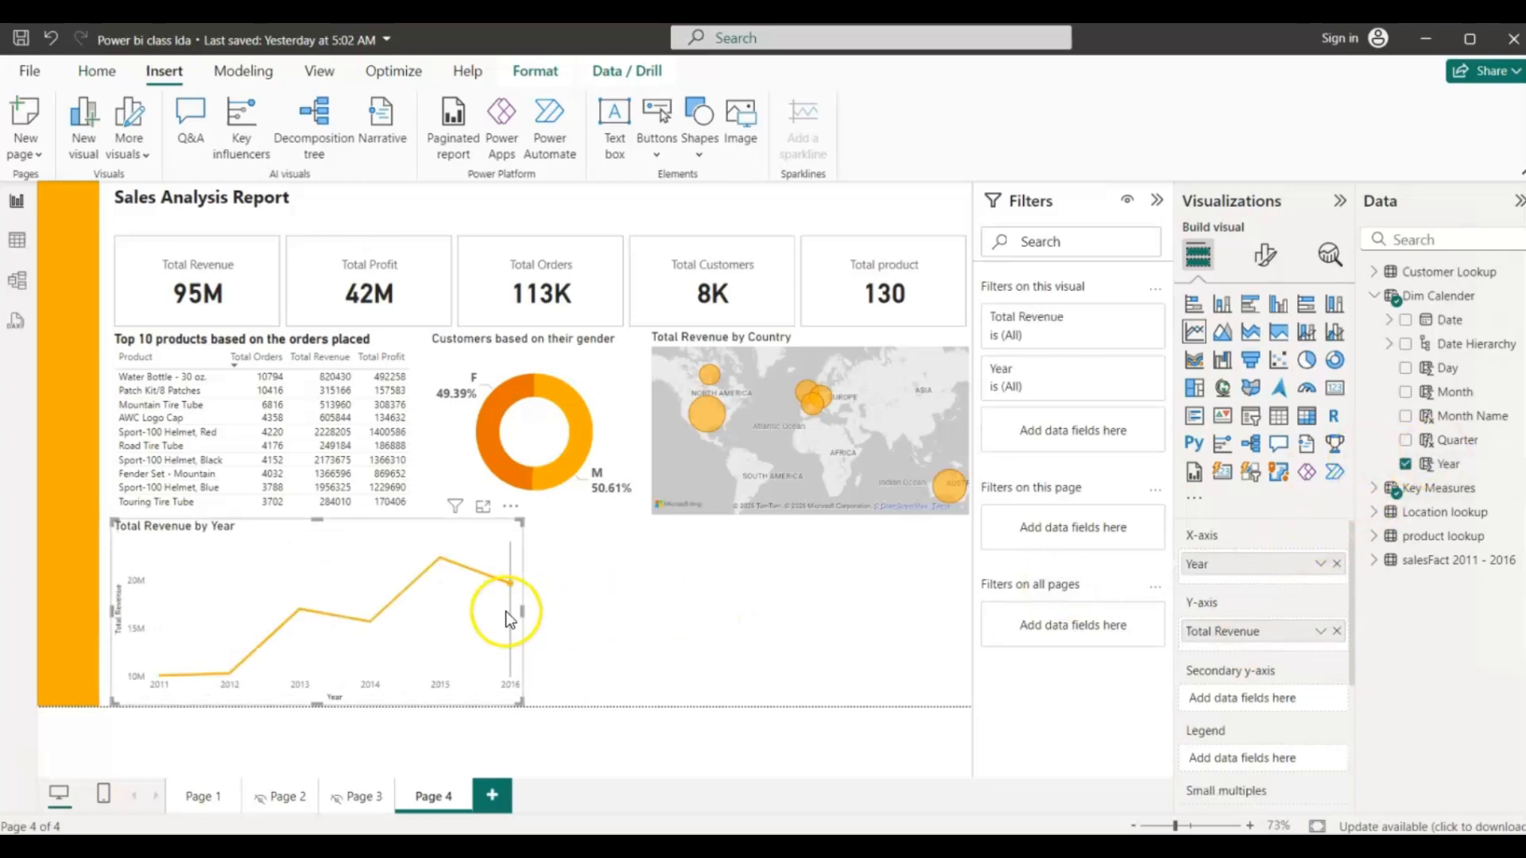
mouse_move(435, 565)
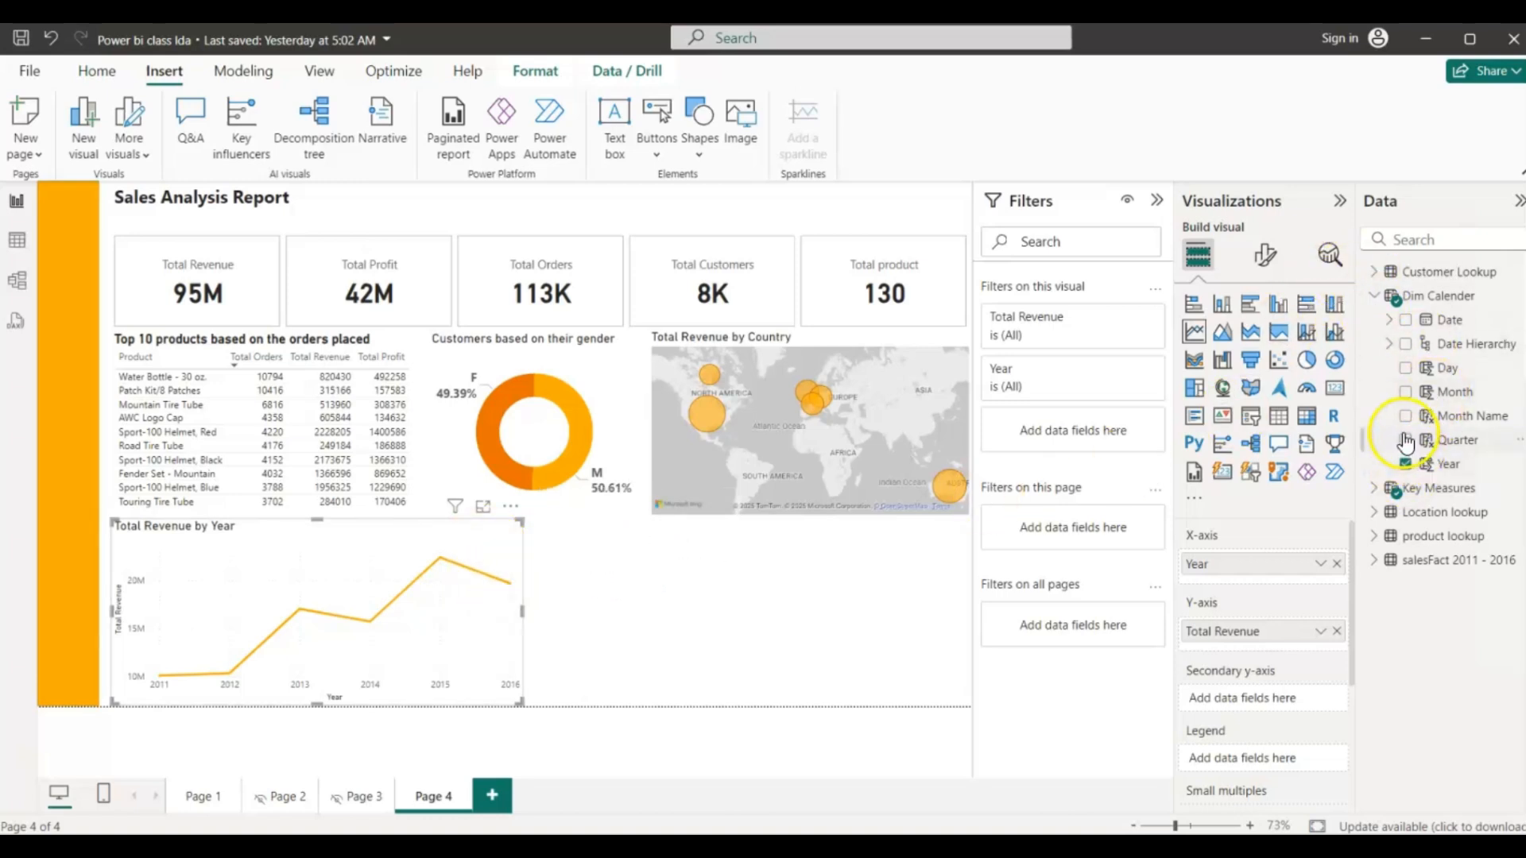
drag(1414, 450, 1250, 574)
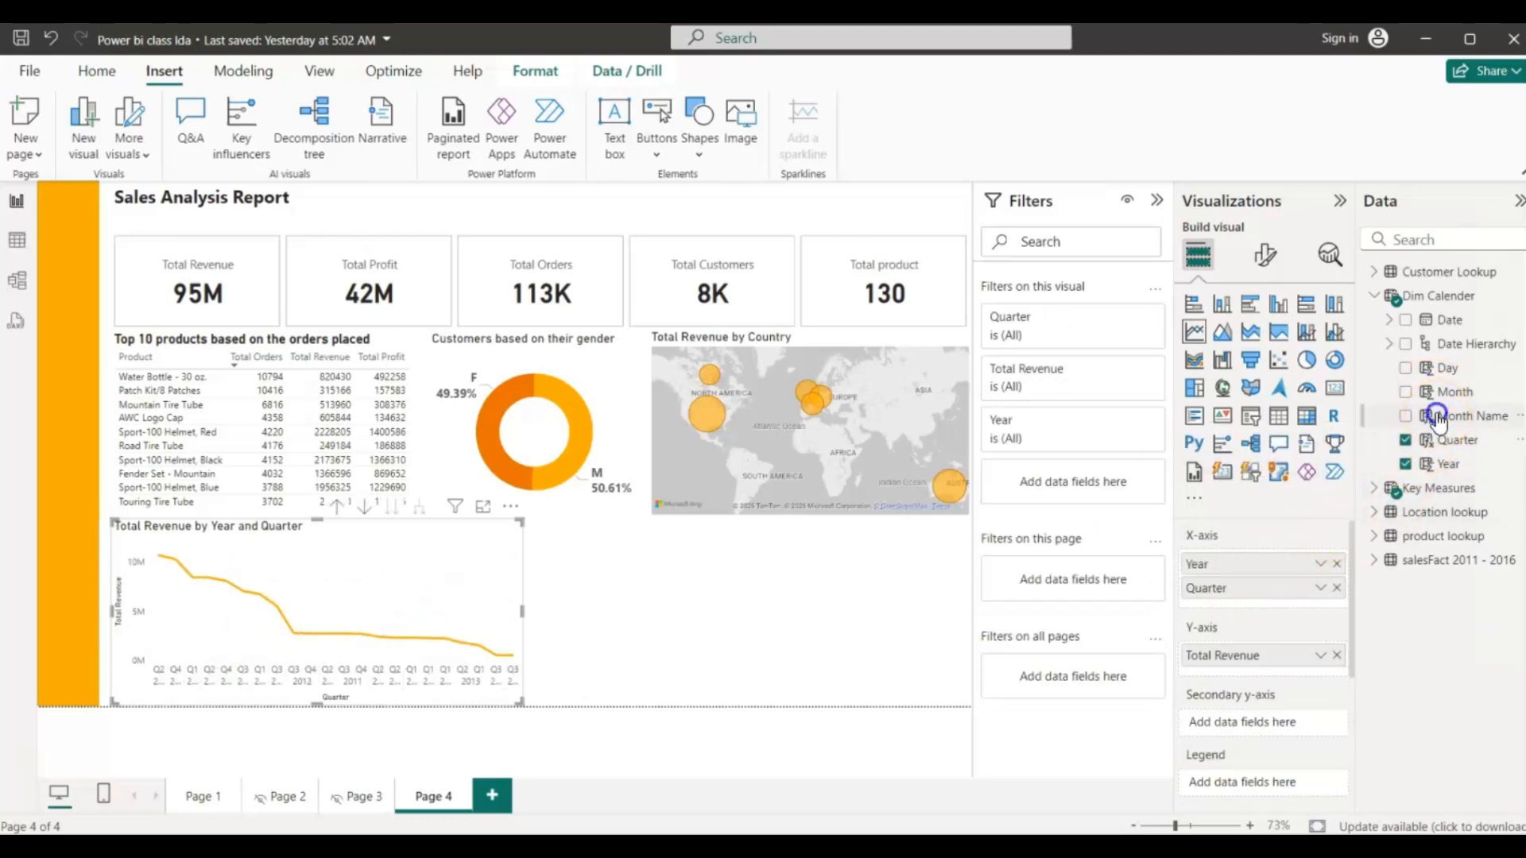
drag(1437, 419, 1249, 606)
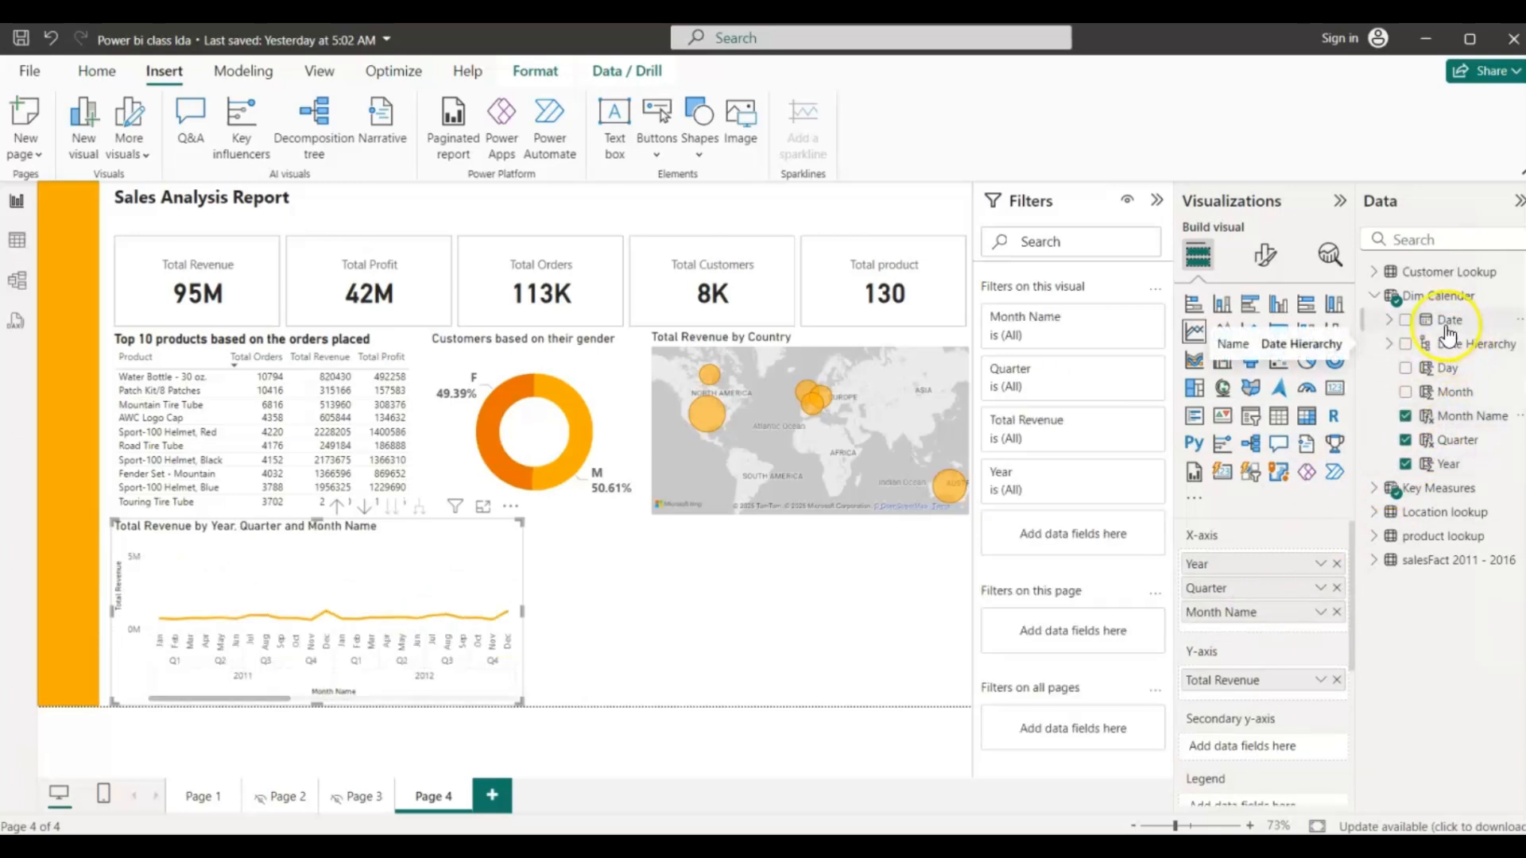
drag(1447, 330, 1259, 632)
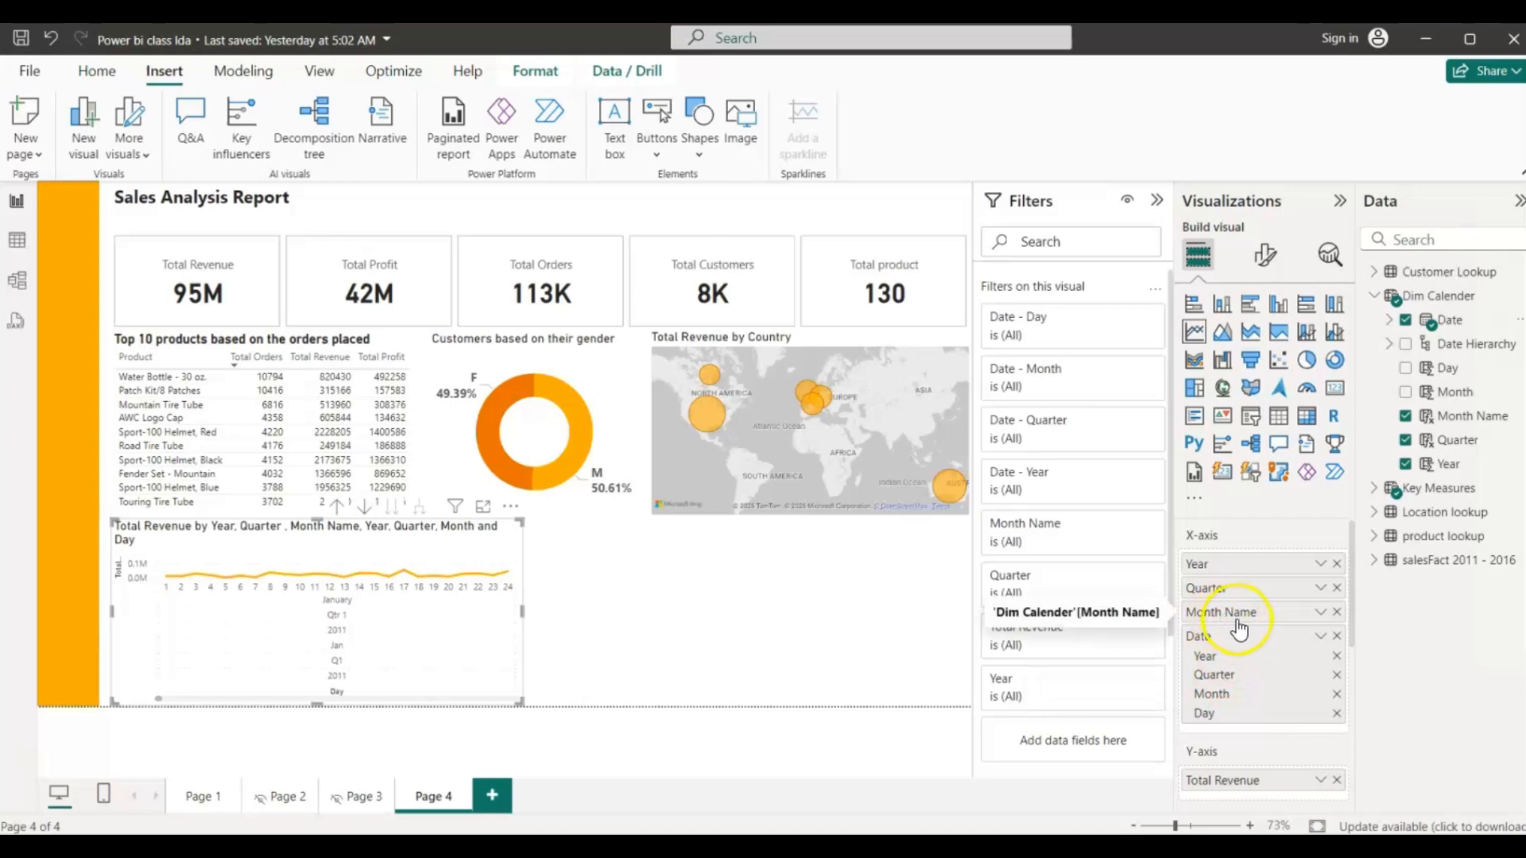
click(1337, 675)
click(1336, 676)
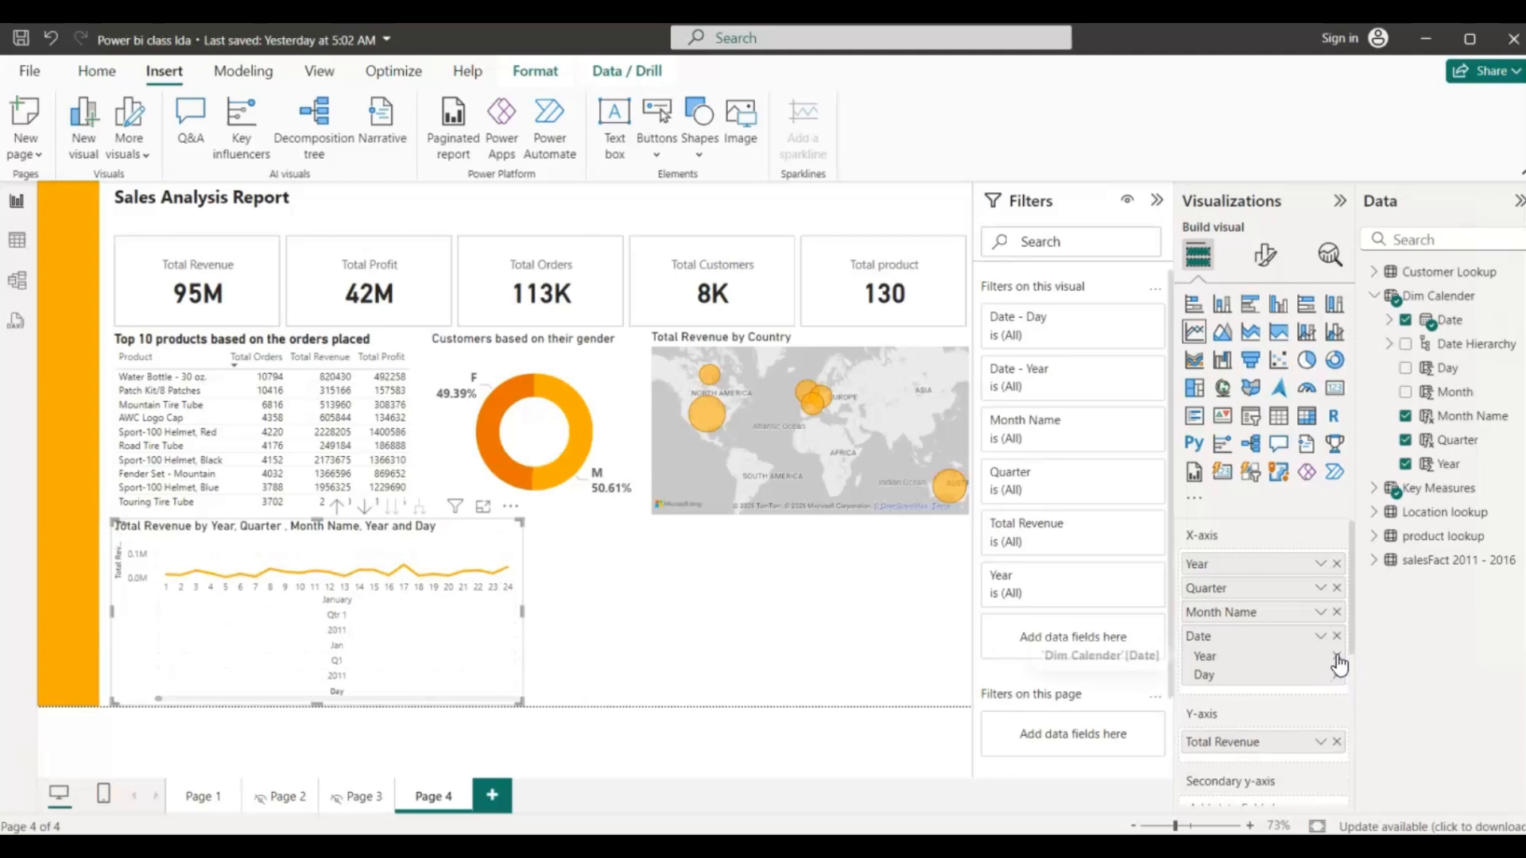
click(1336, 656)
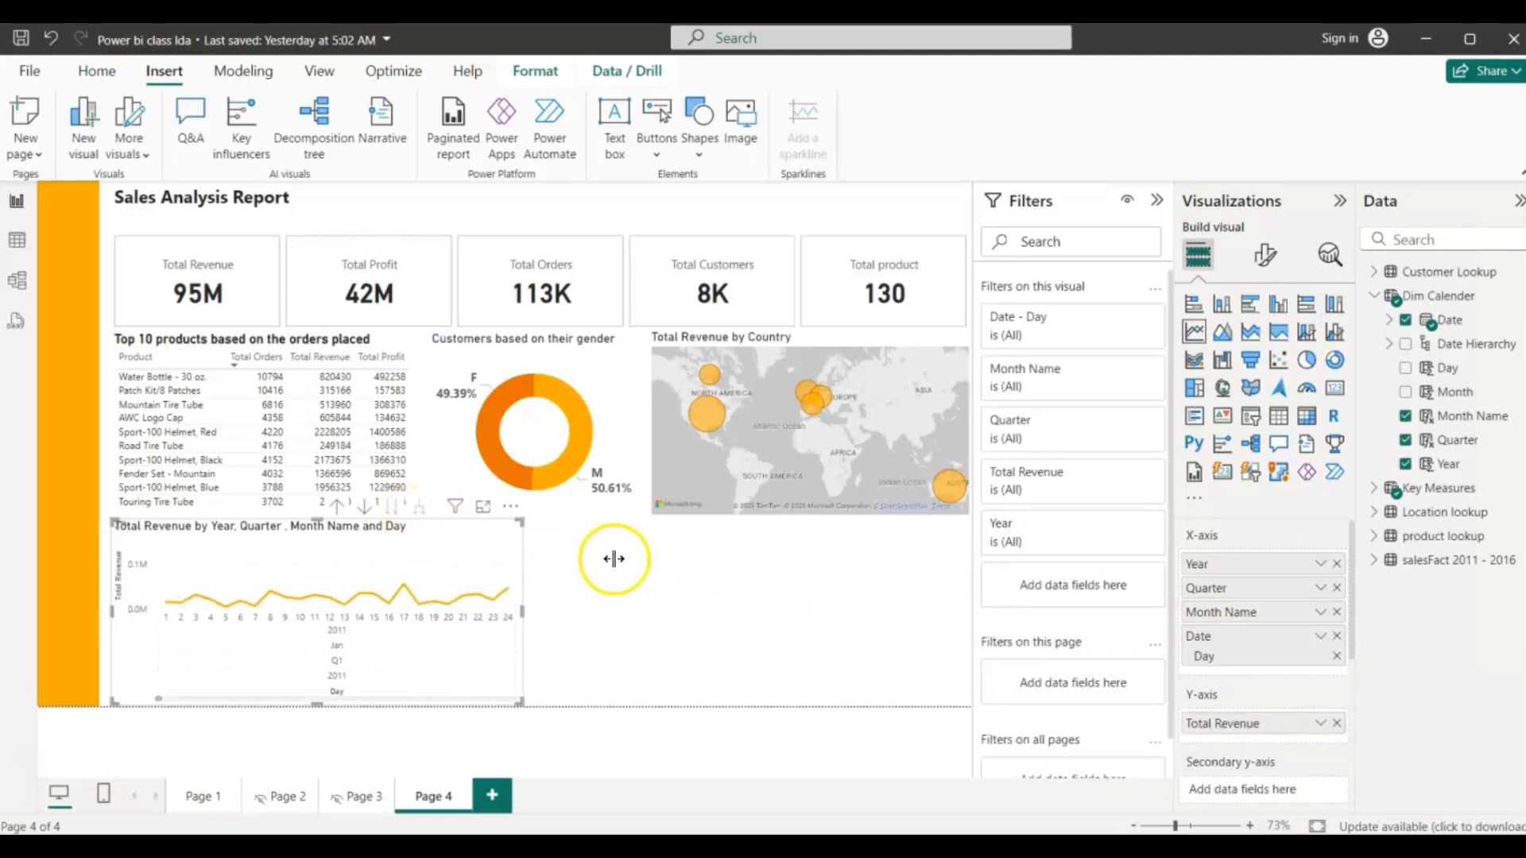
click(1337, 636)
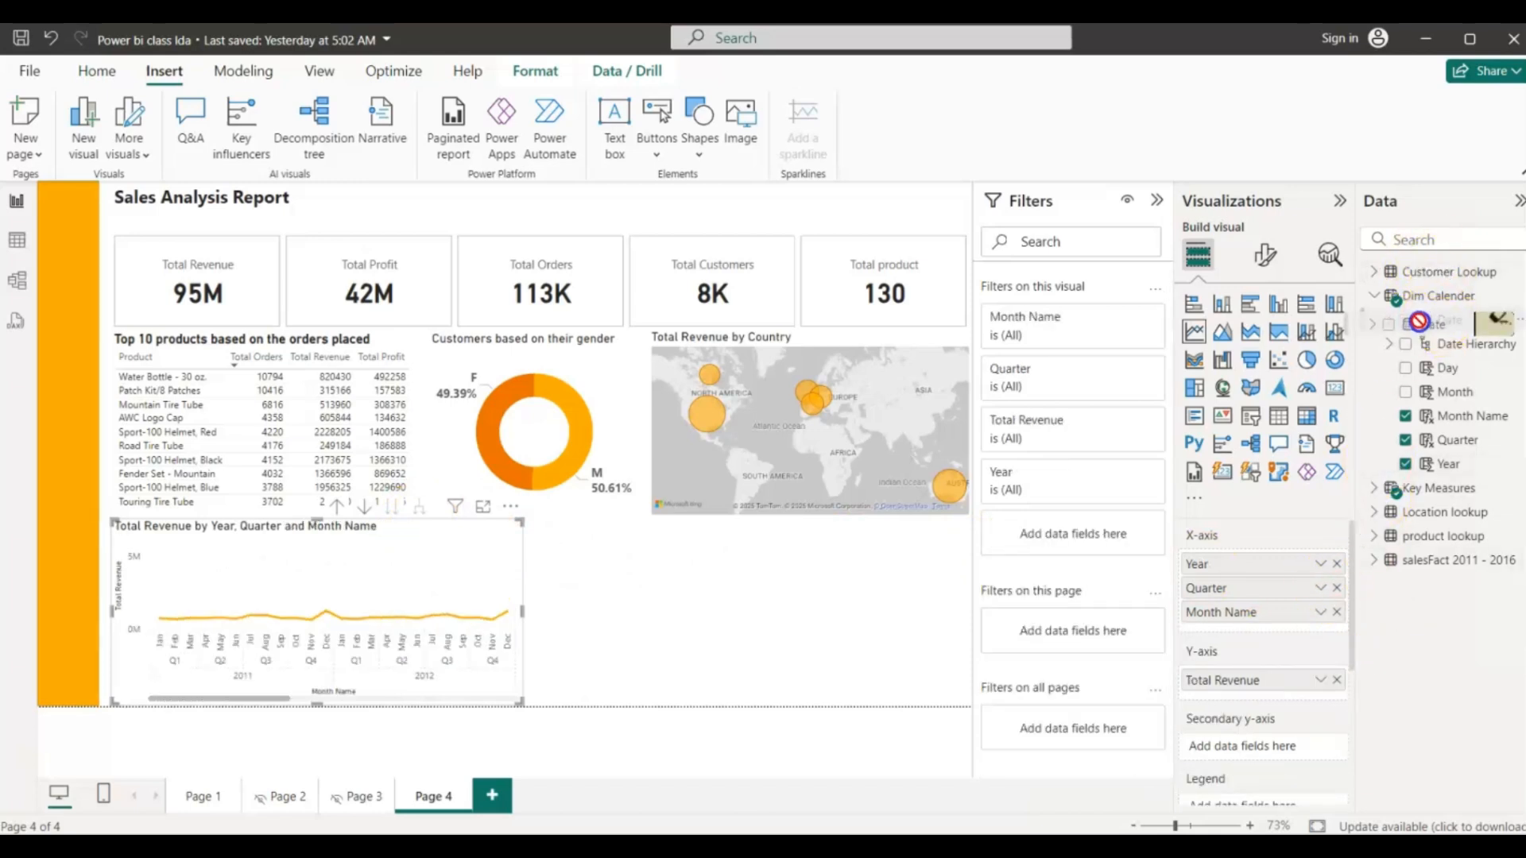
- Add Day below Month Name on the line chart's x-axis and drill the chart up to the Year level
drag(1439, 368, 1248, 624)
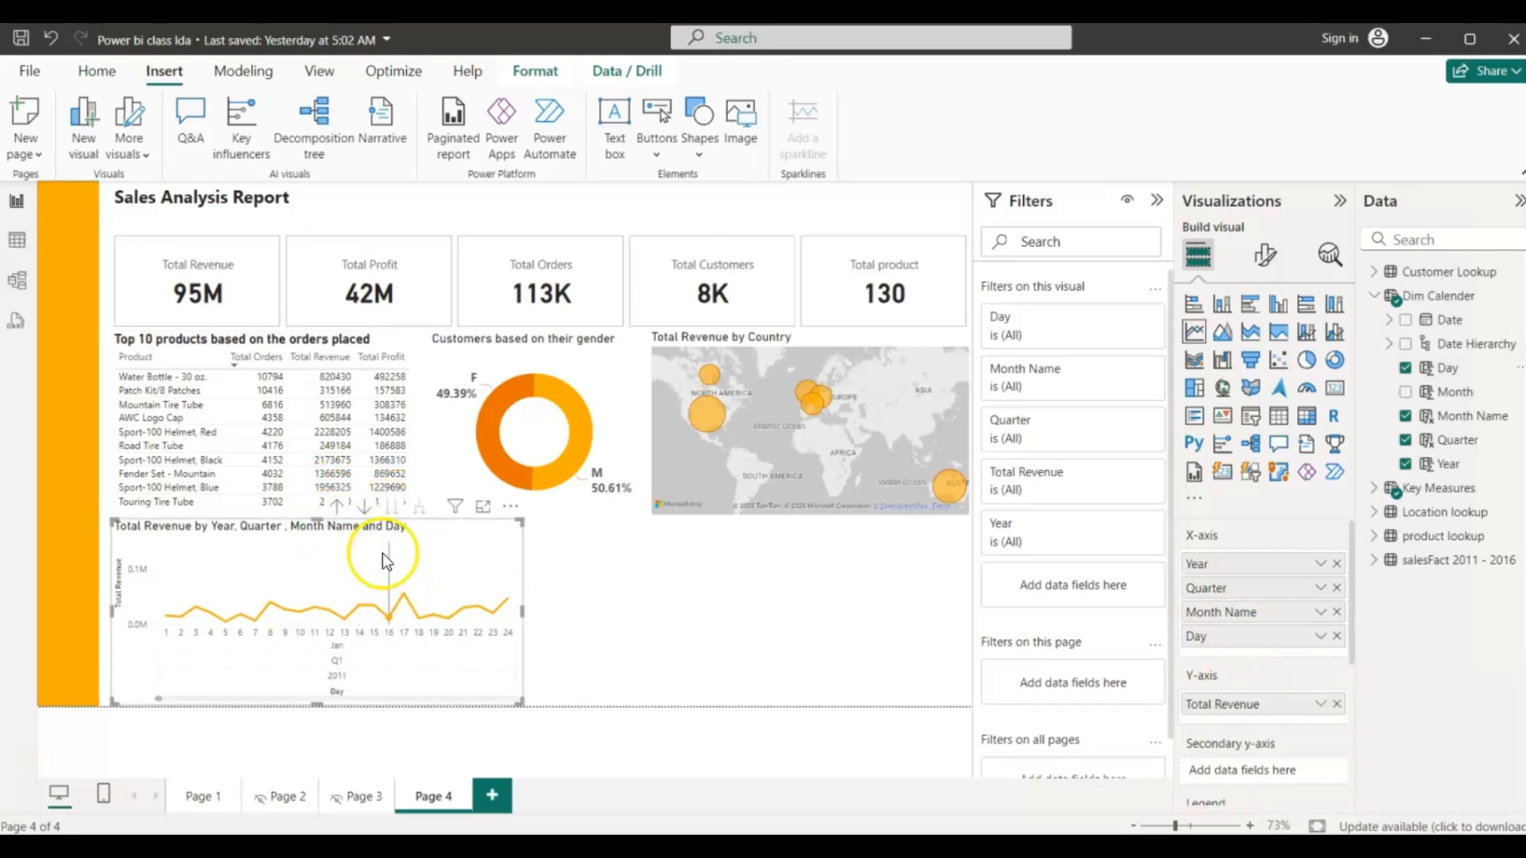
click(337, 513)
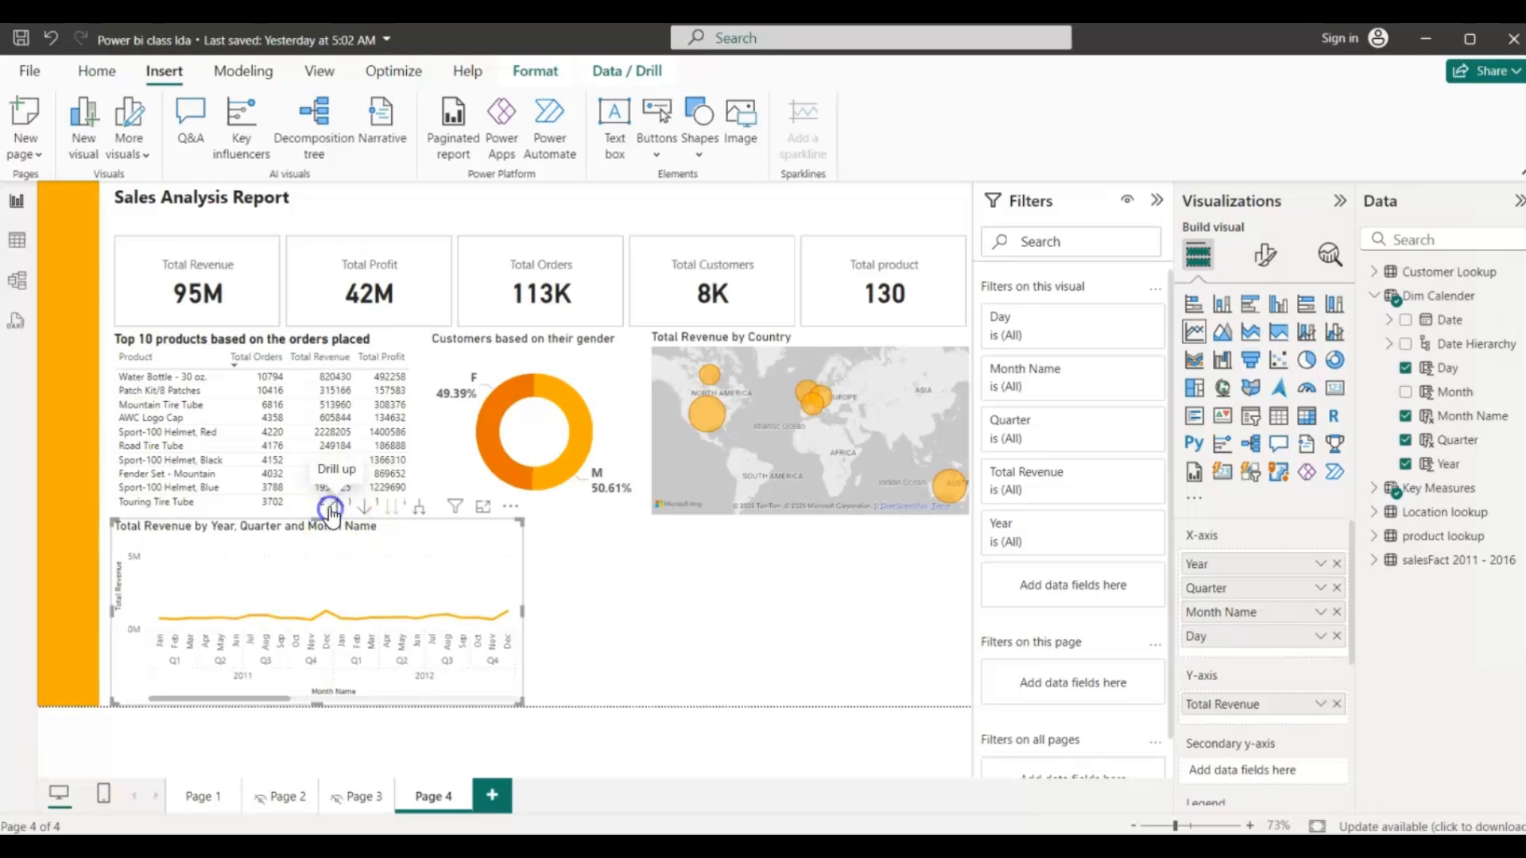
click(336, 508)
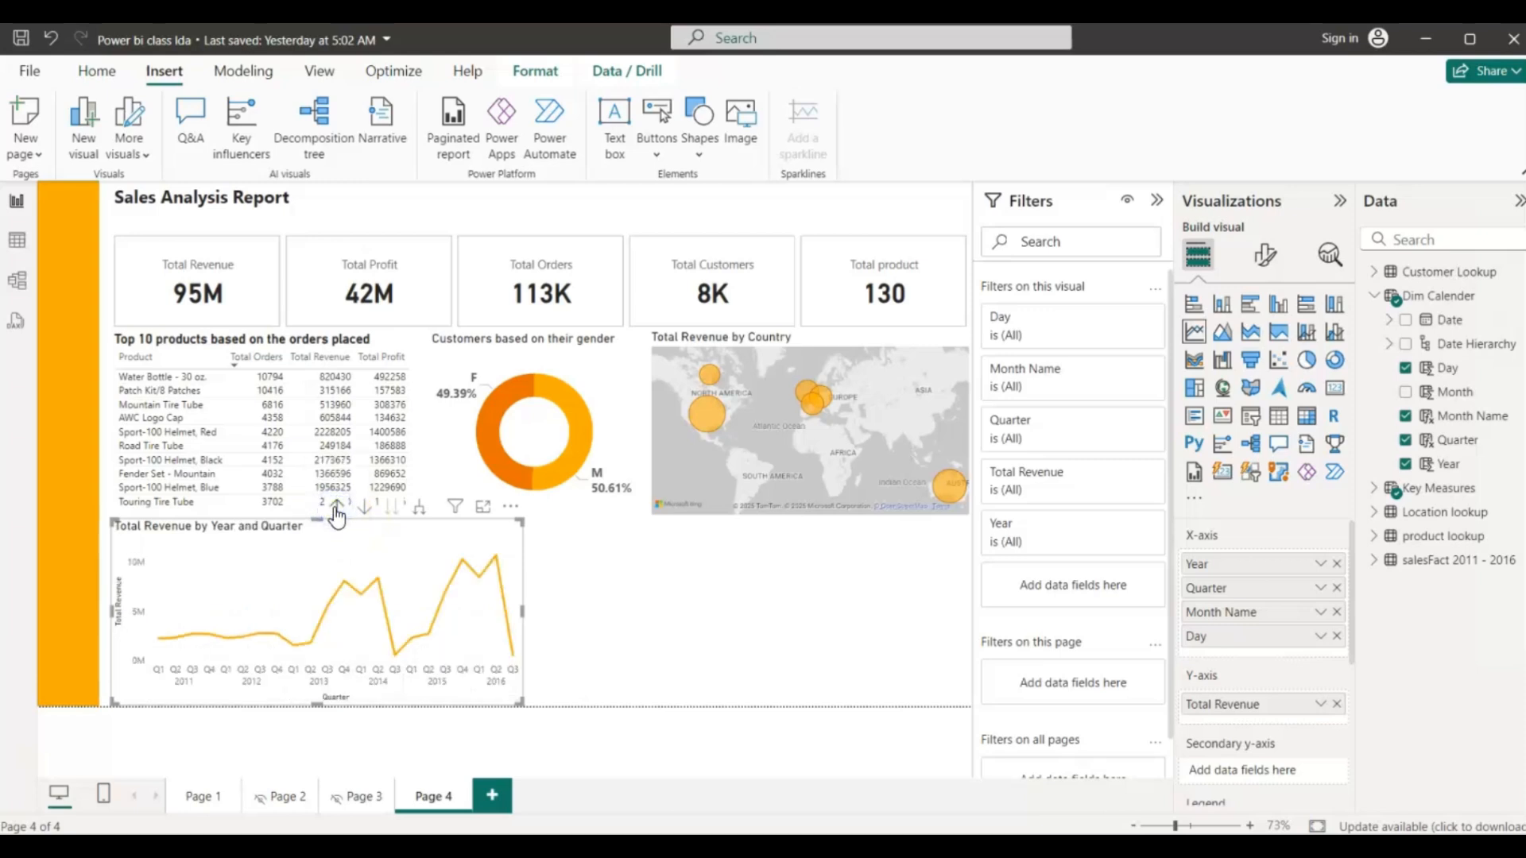
click(335, 508)
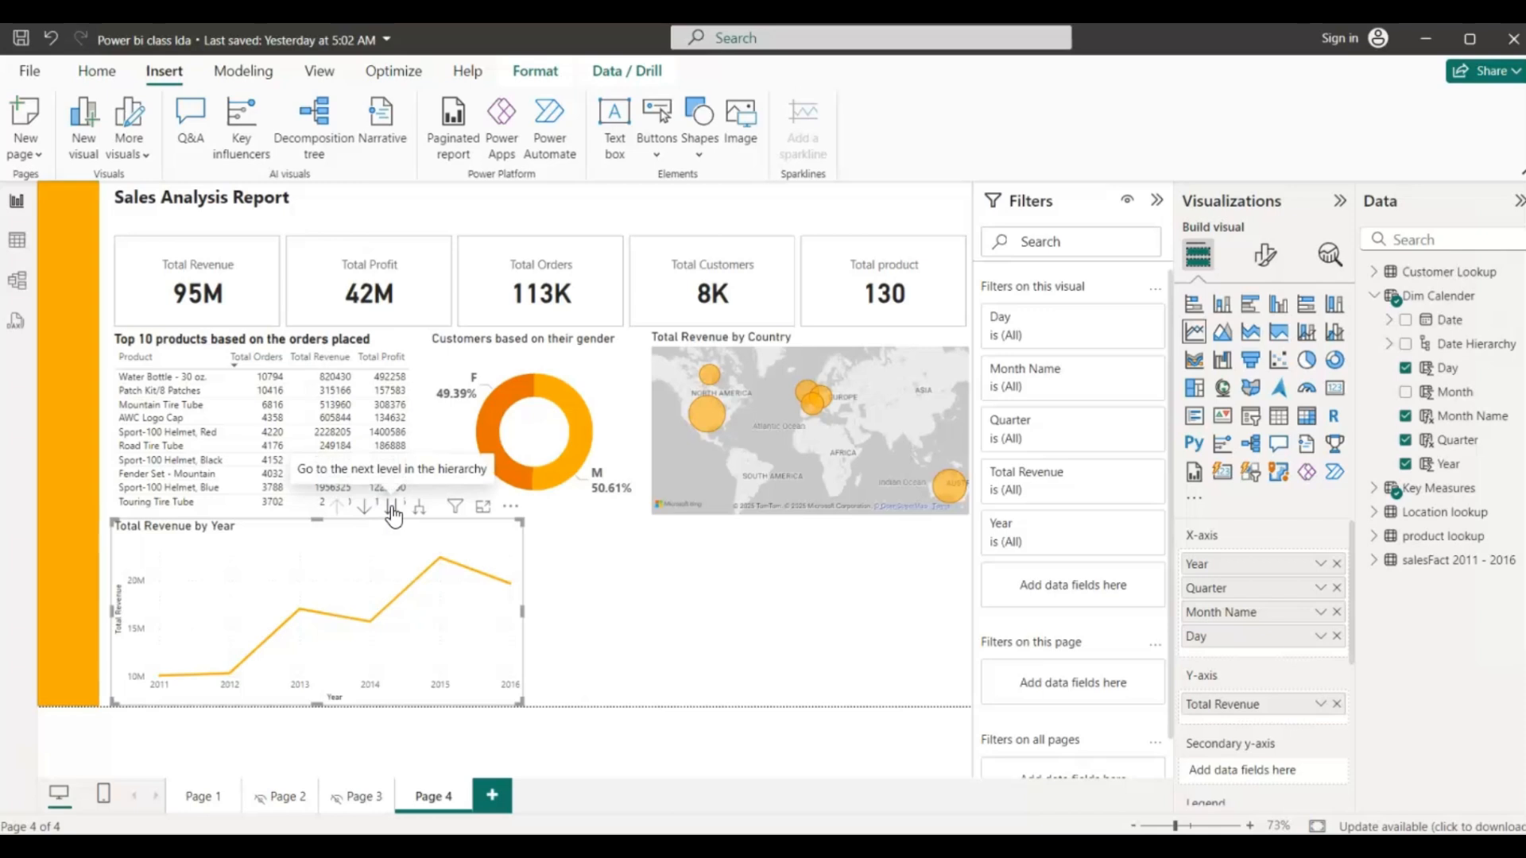
click(416, 513)
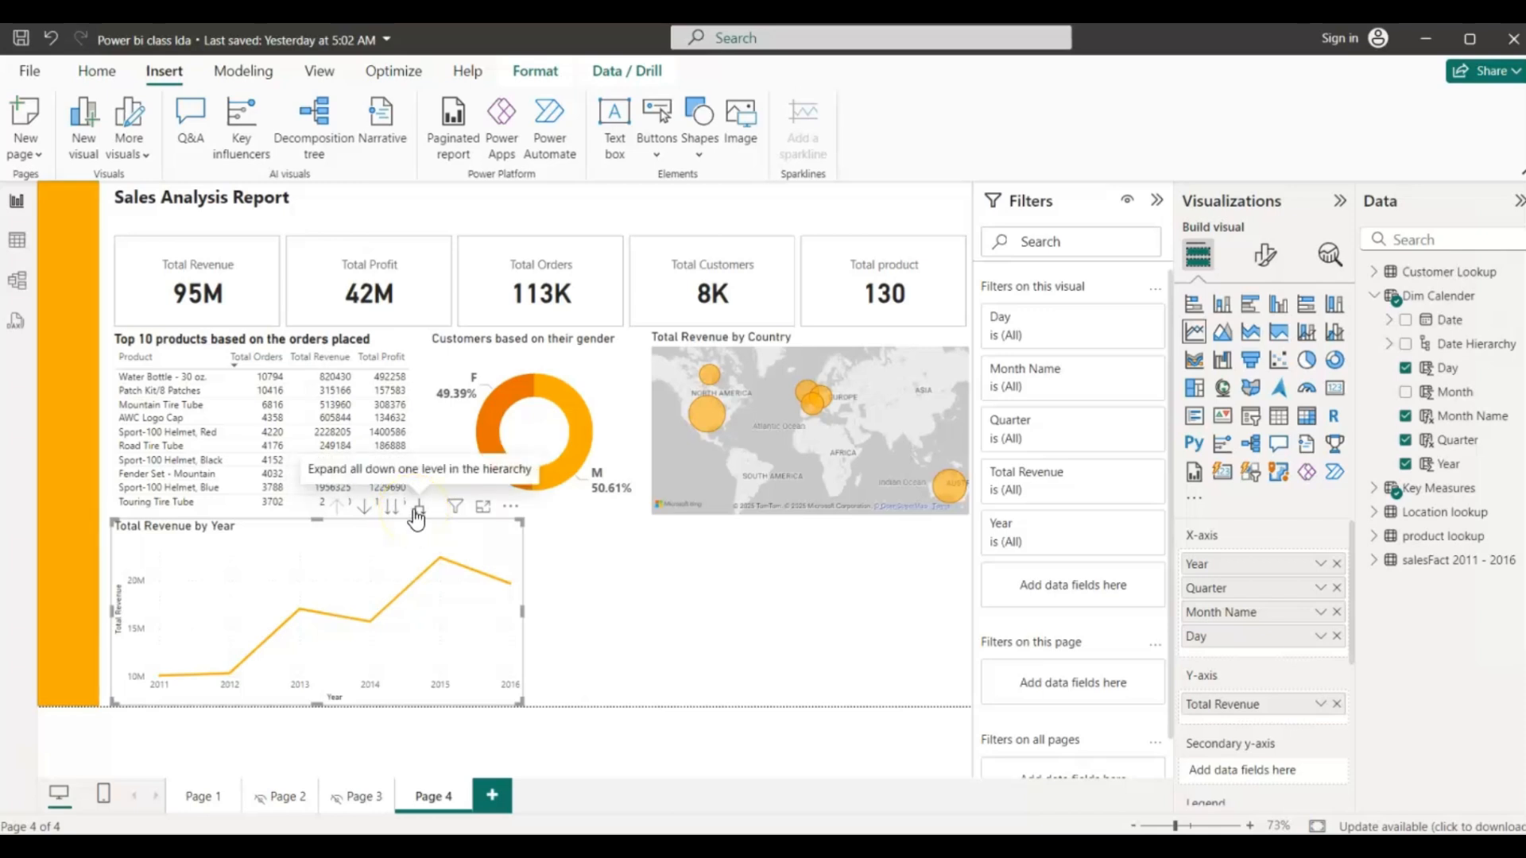
click(363, 509)
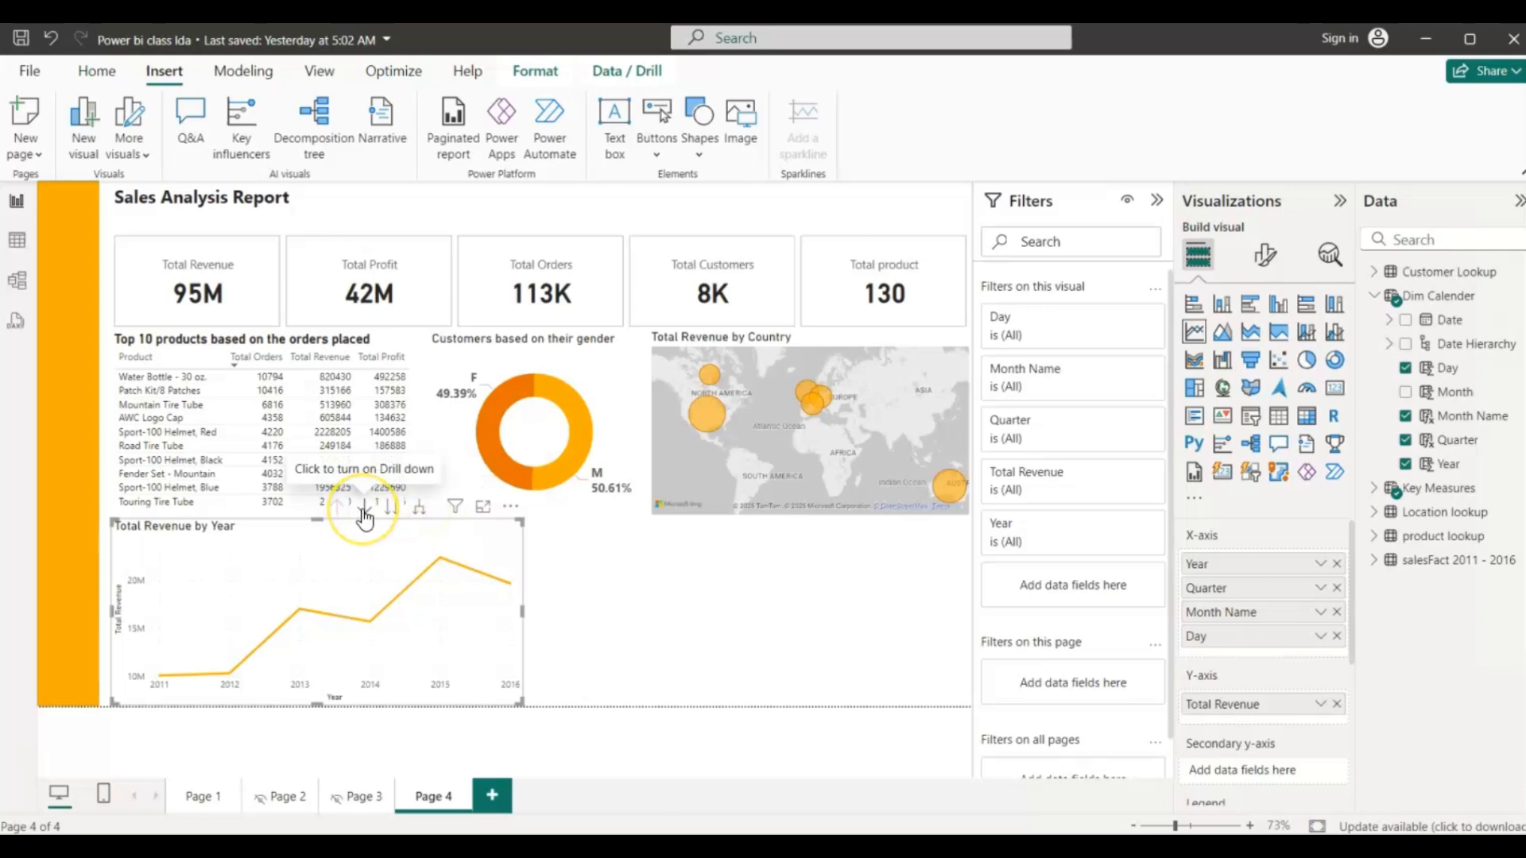
- Turn on drill mode on the line chart, examine the quarters of 2015, and return to Year level to drill into 2014
click(364, 508)
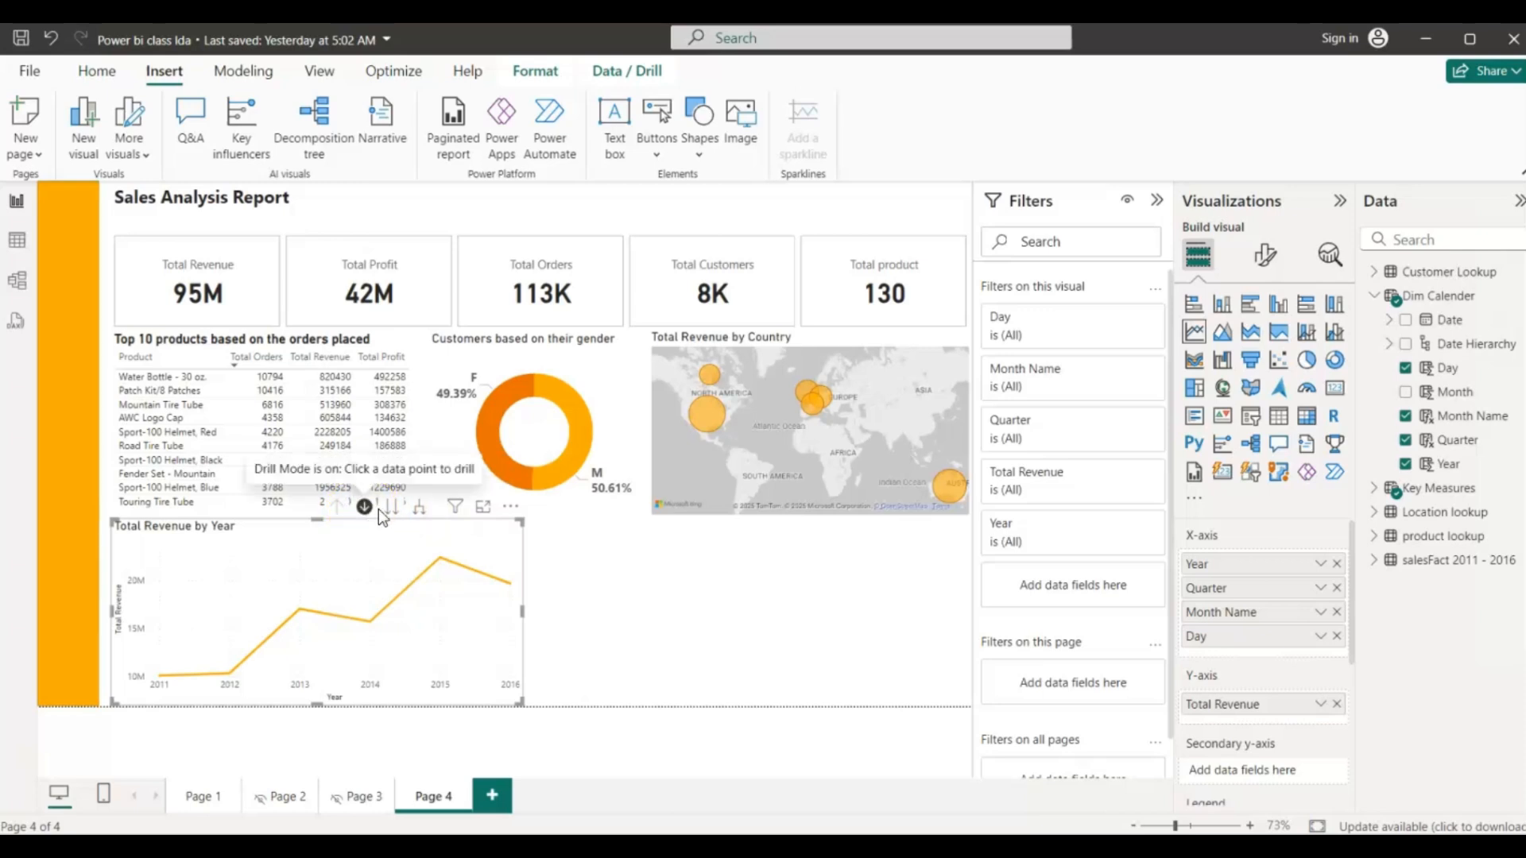
click(437, 556)
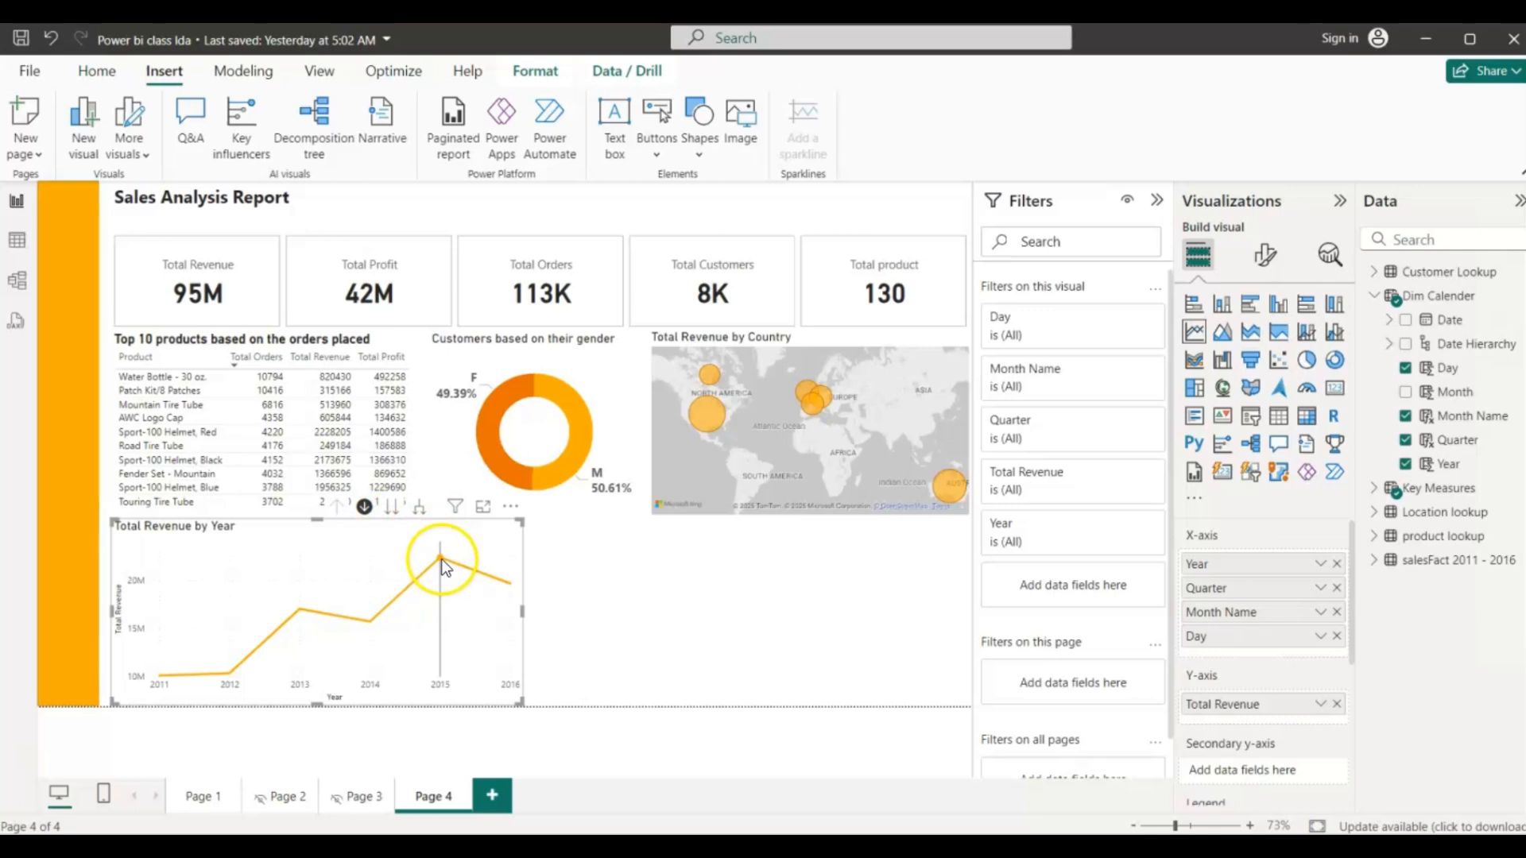
mouse_move(440, 560)
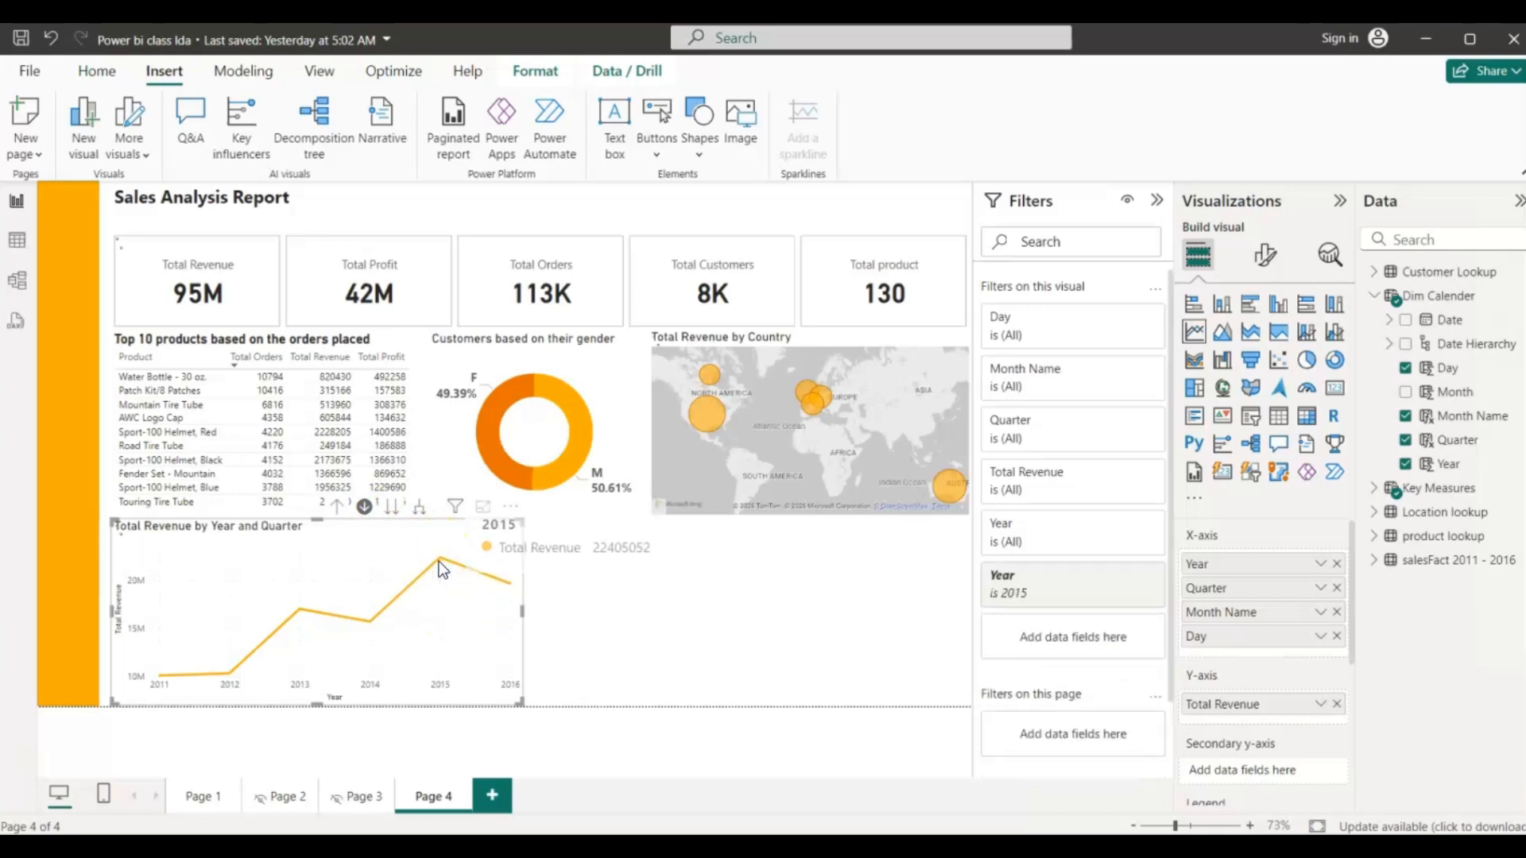
click(230, 657)
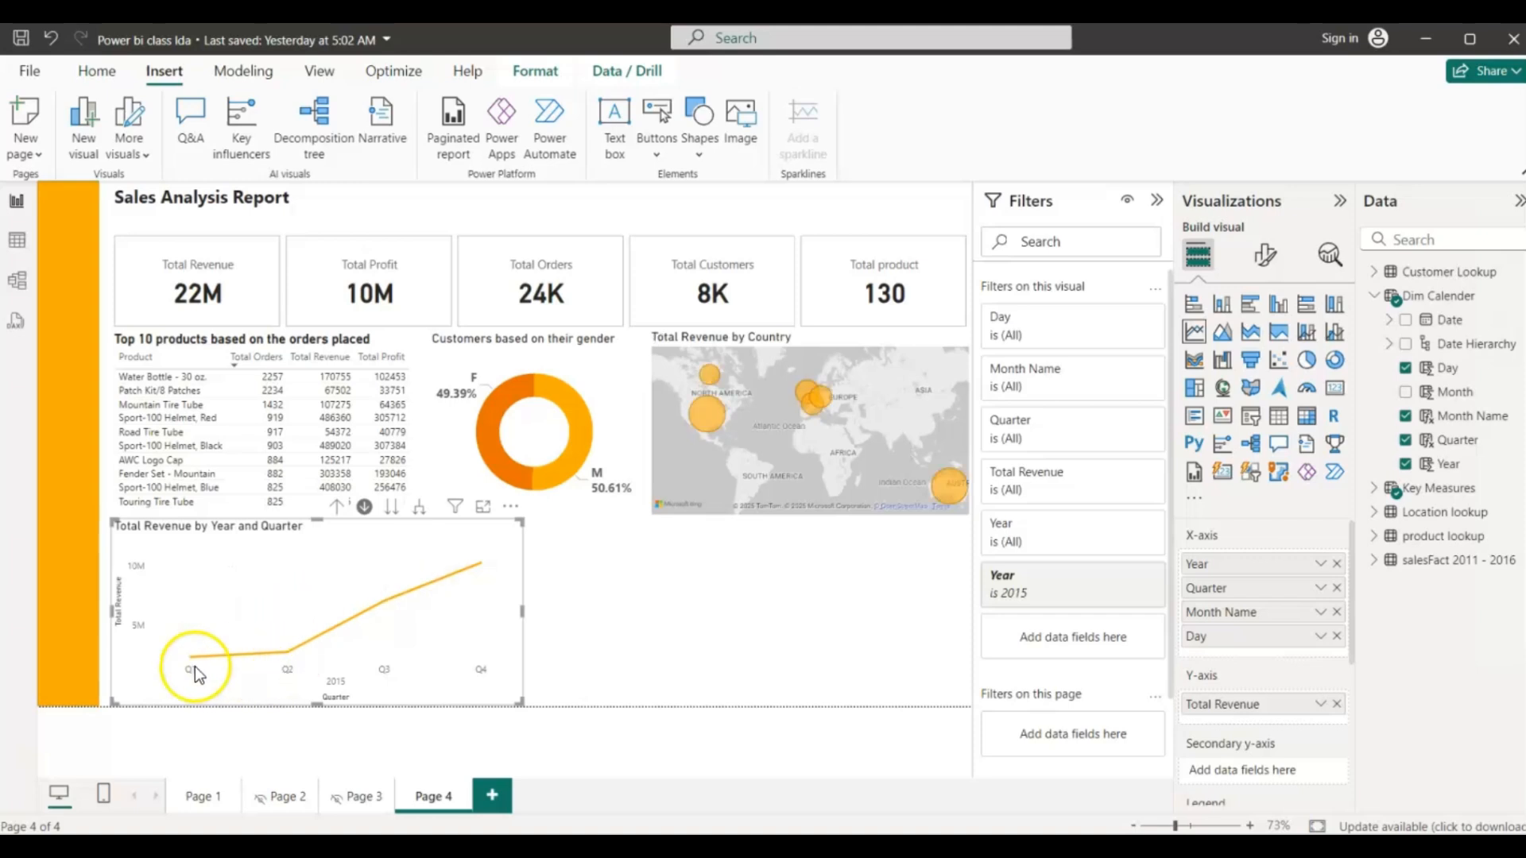
click(337, 507)
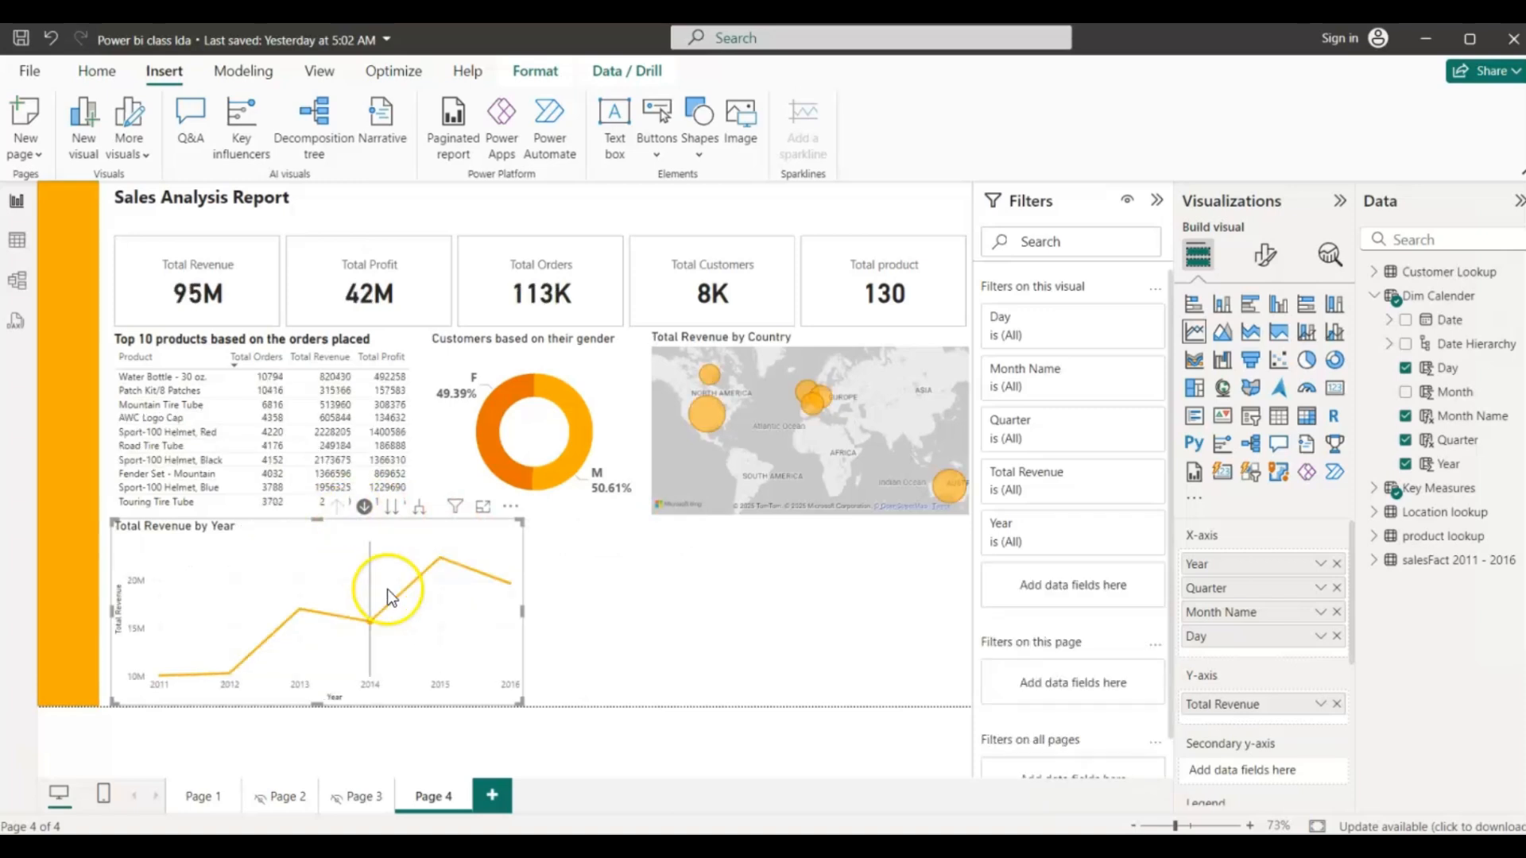
click(370, 623)
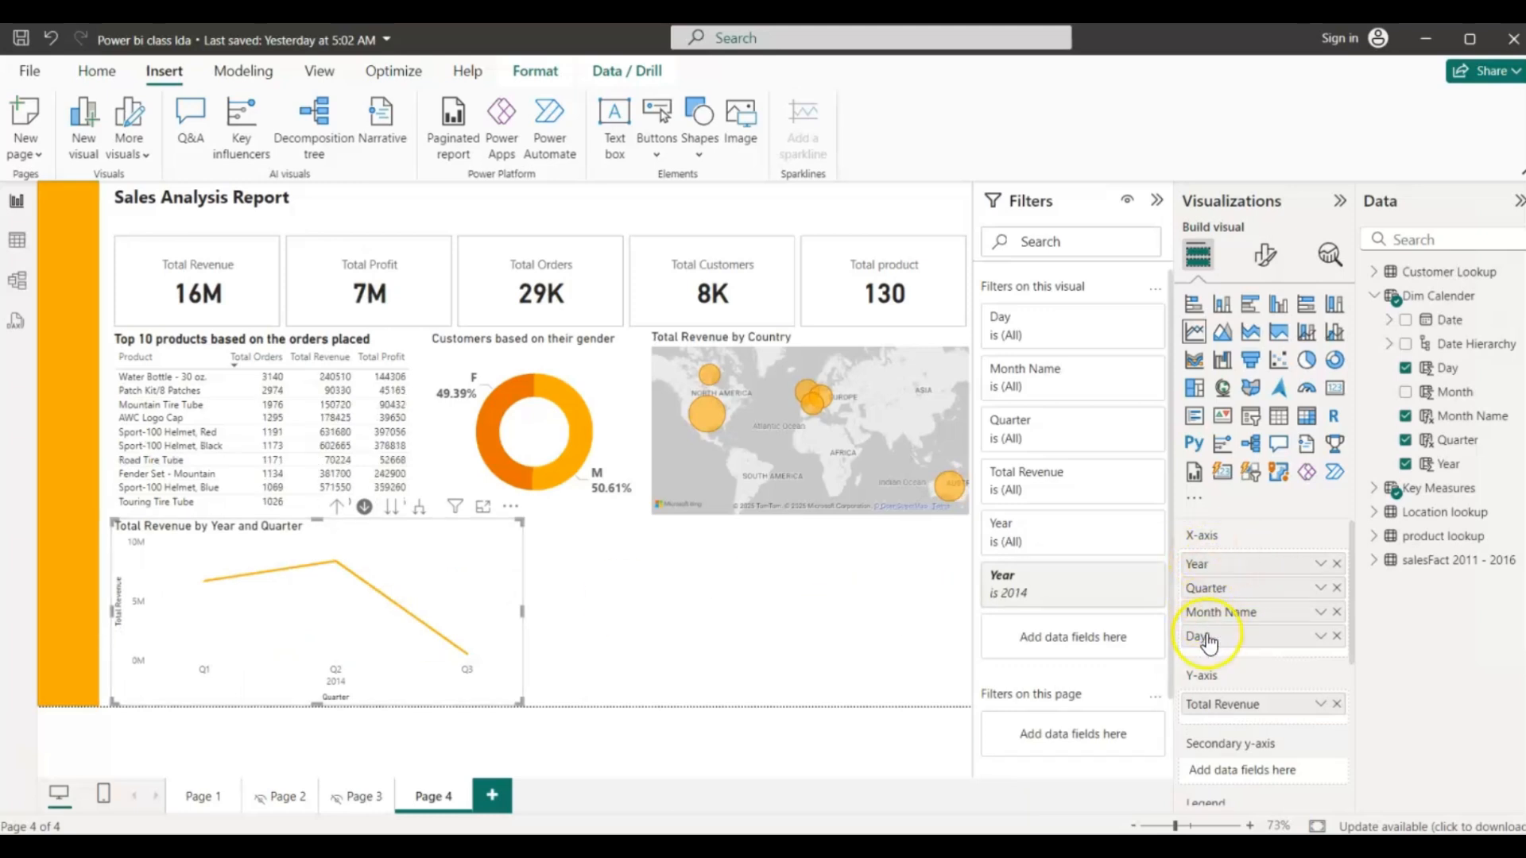
mouse_move(264, 662)
- Remove Year, Quarter, Month Name and Day from the line chart's x-axis
click(1338, 564)
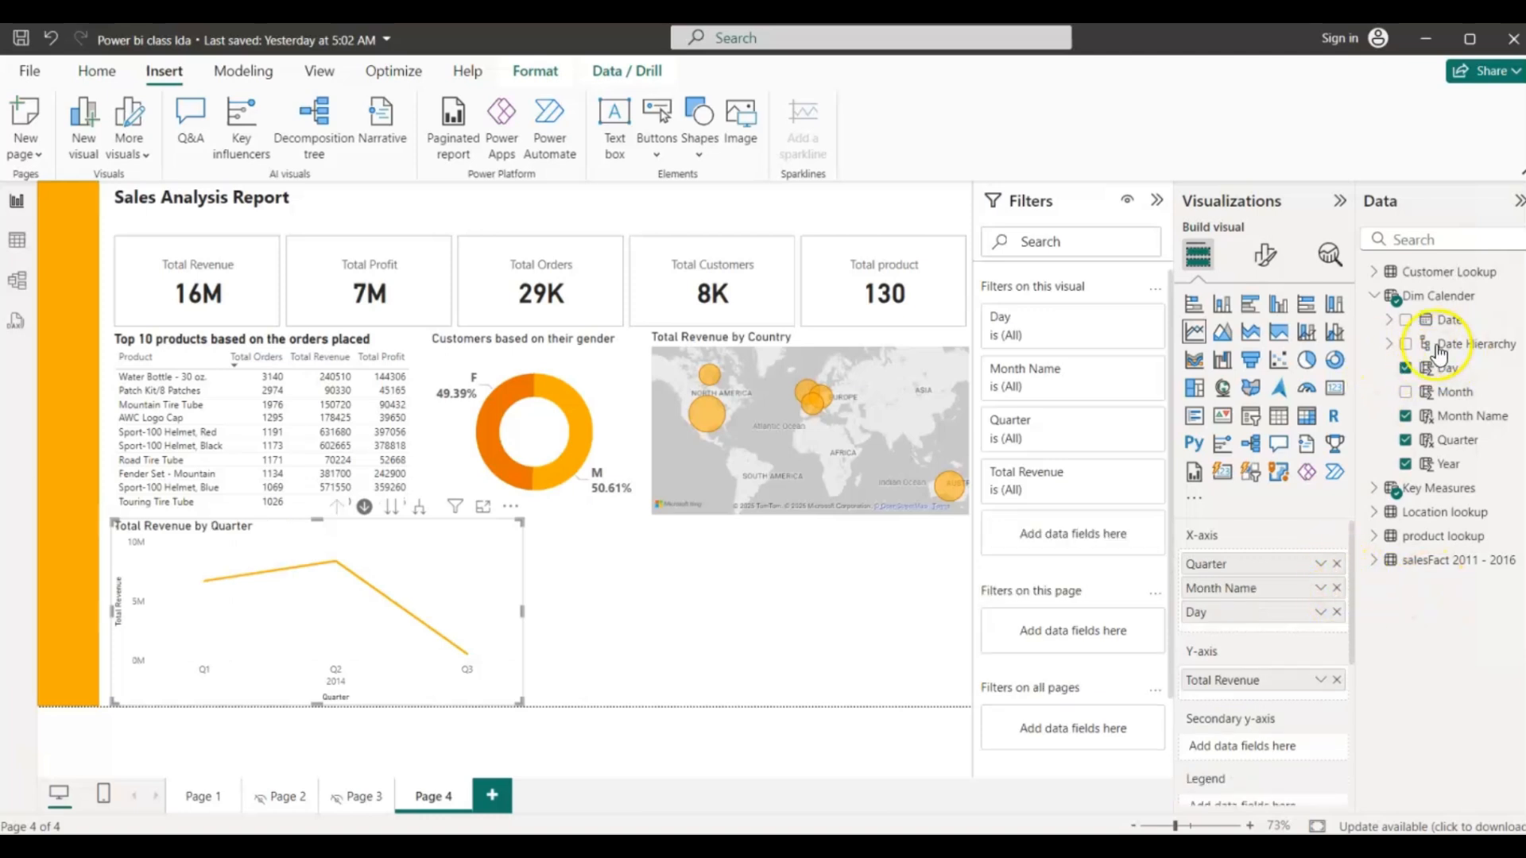
click(1337, 564)
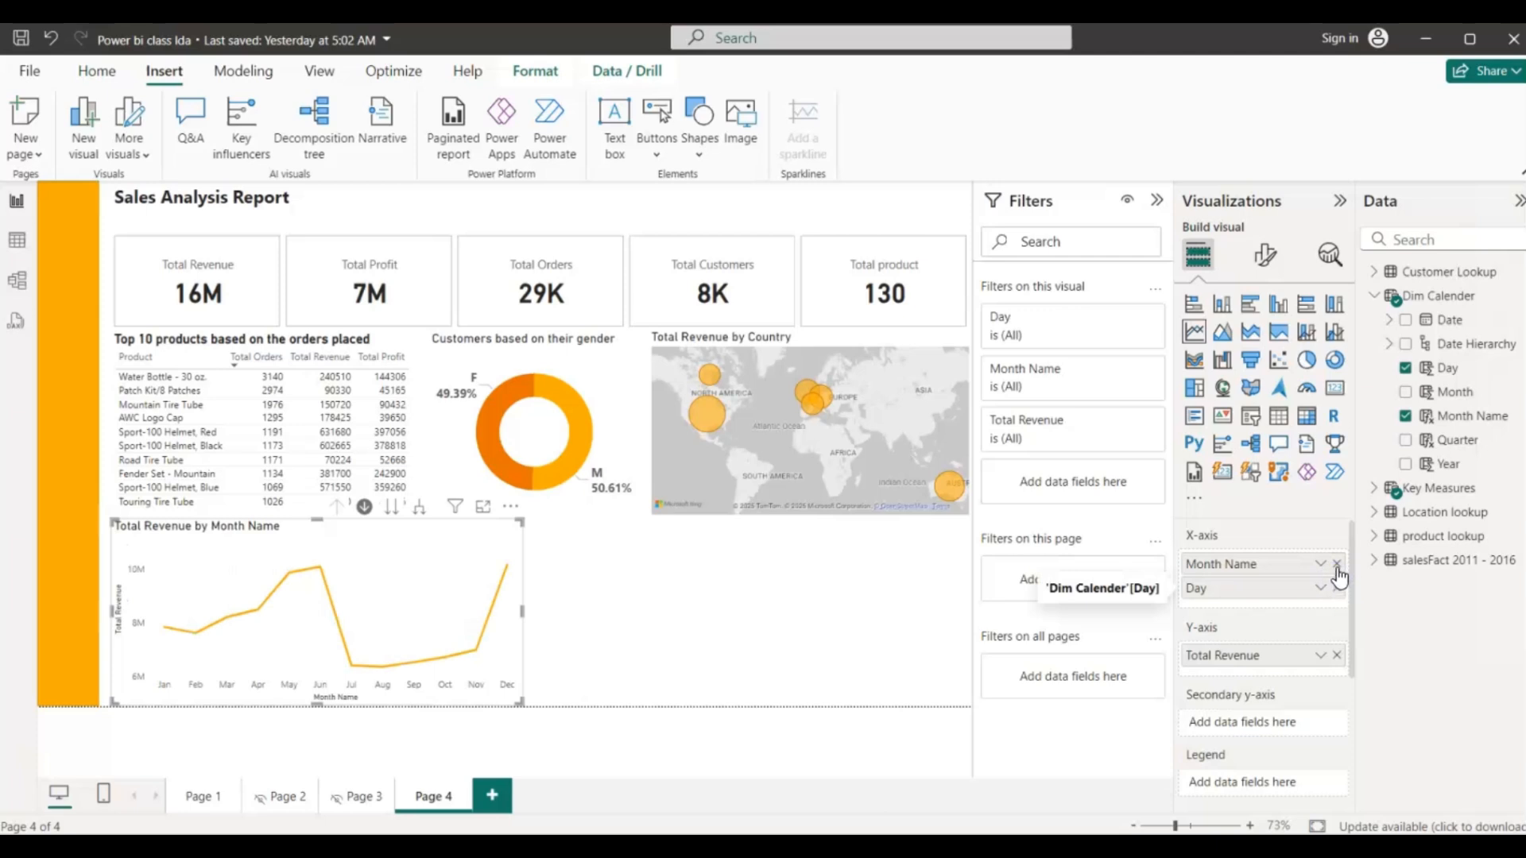
click(1338, 565)
click(1338, 588)
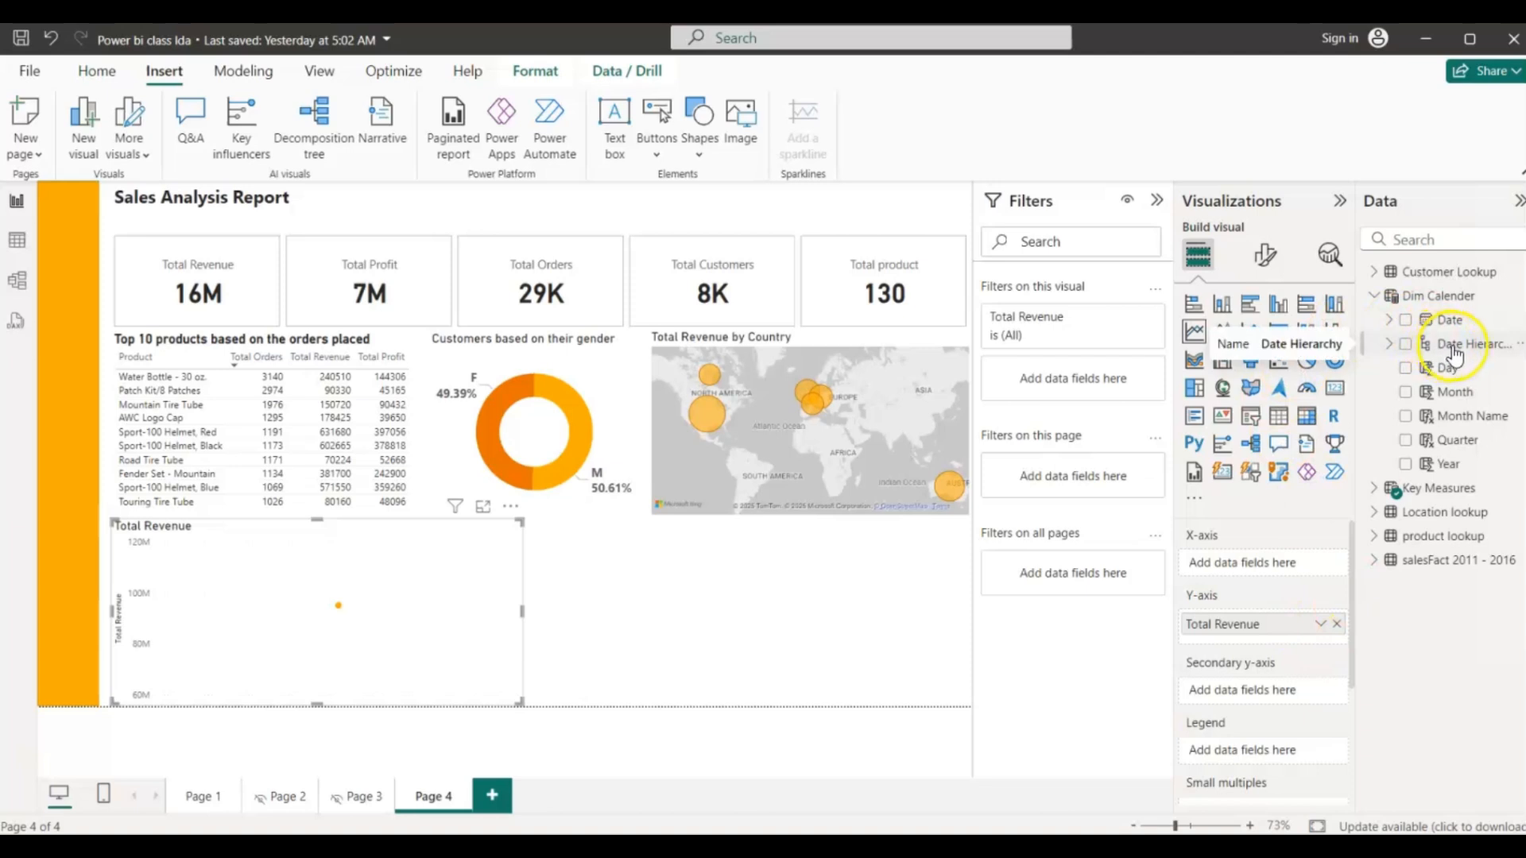
- Create a new hierarchy from the Year column in the Dim Calender table
click(1443, 468)
right_click(1444, 467)
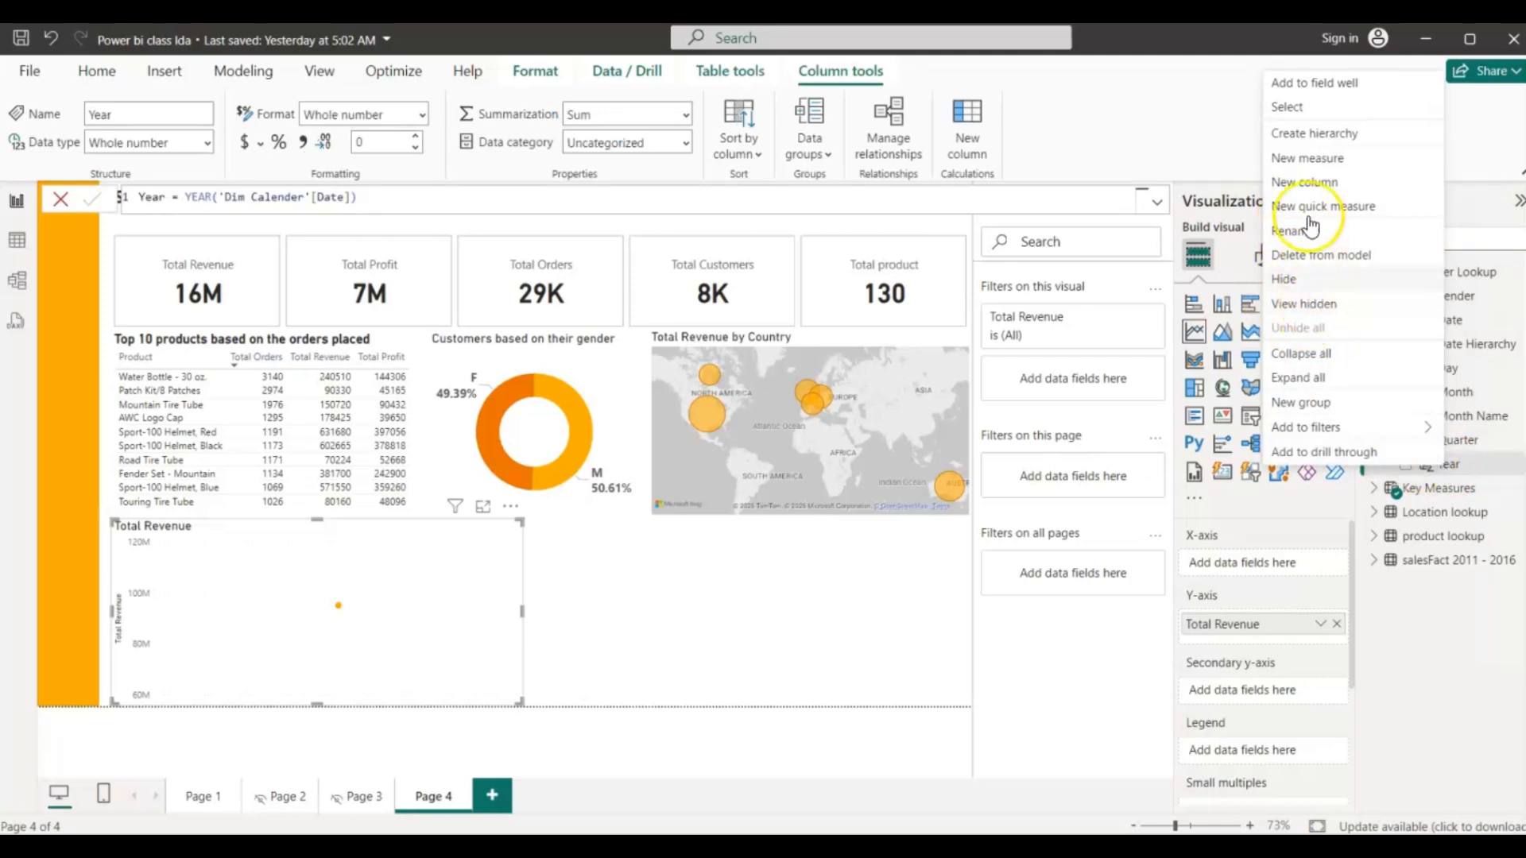
click(1293, 131)
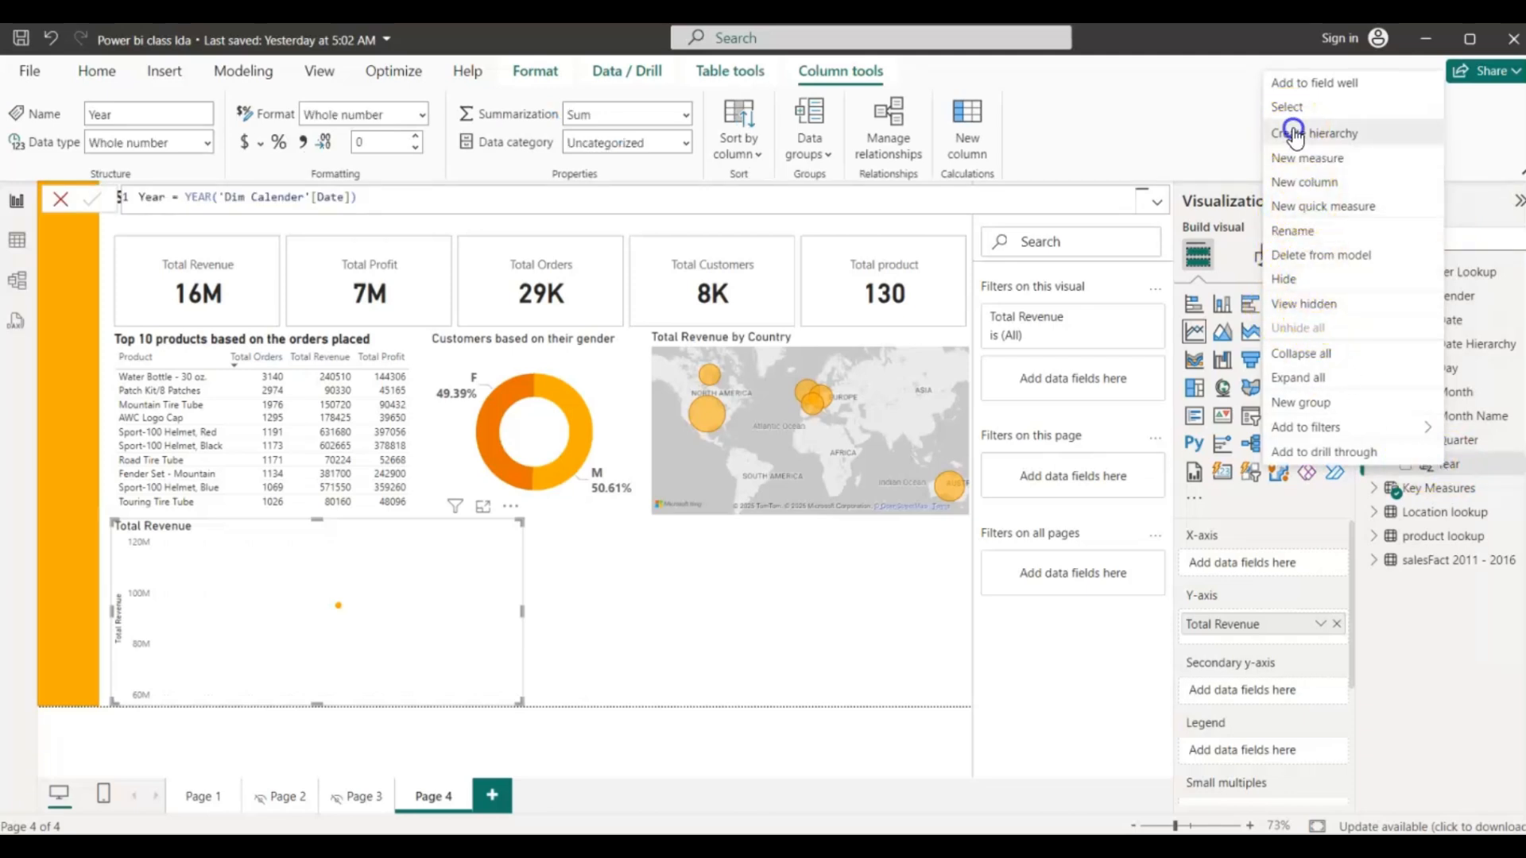
click(1441, 466)
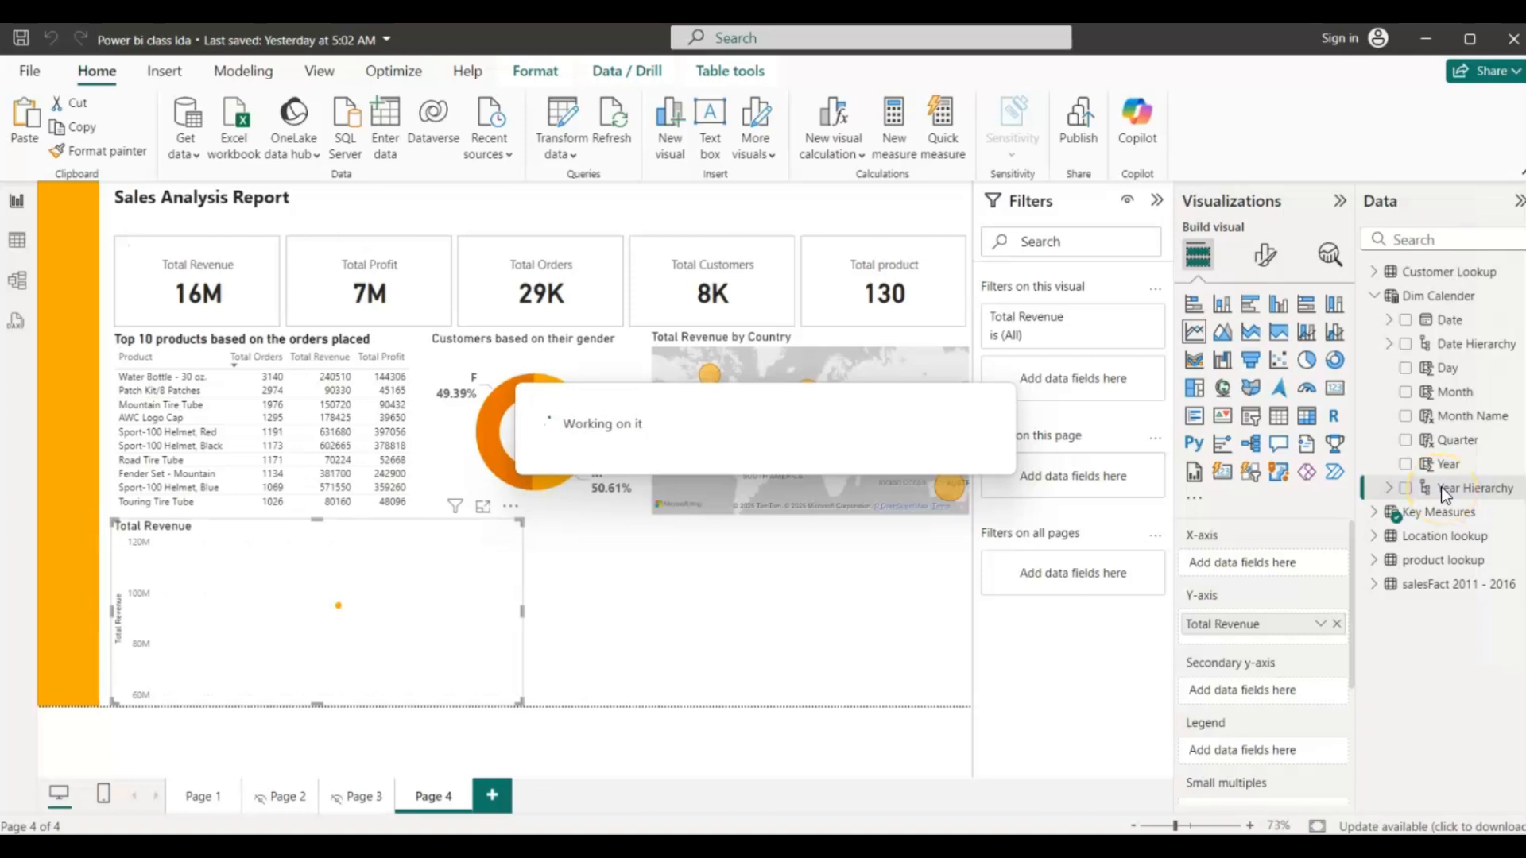
- Rename the Year-based hierarchy in Dim Calender to Date 2 Hierarchy
click(1443, 493)
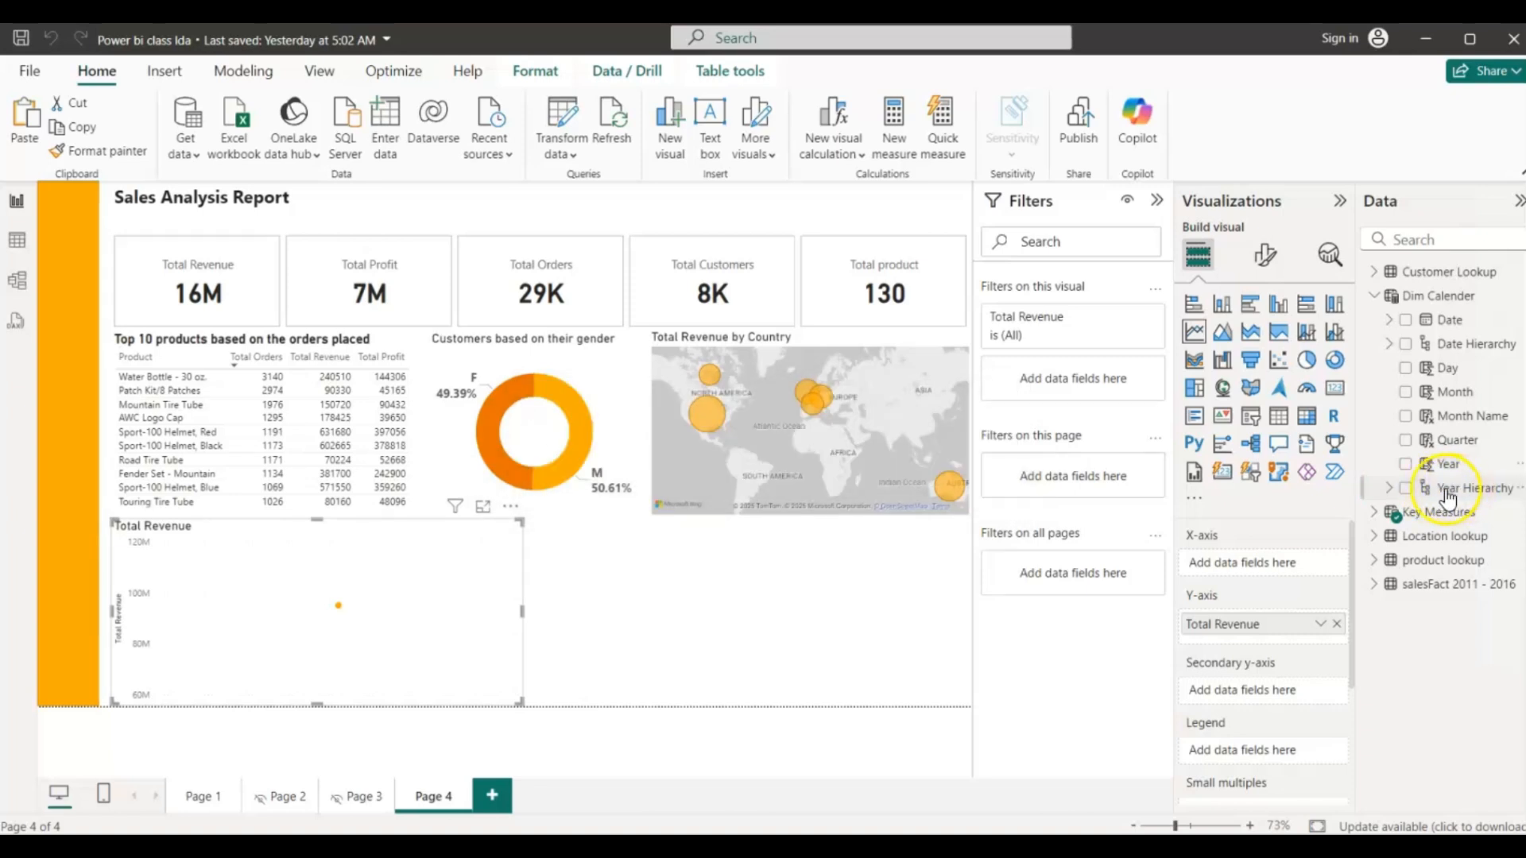
double_click(1454, 491)
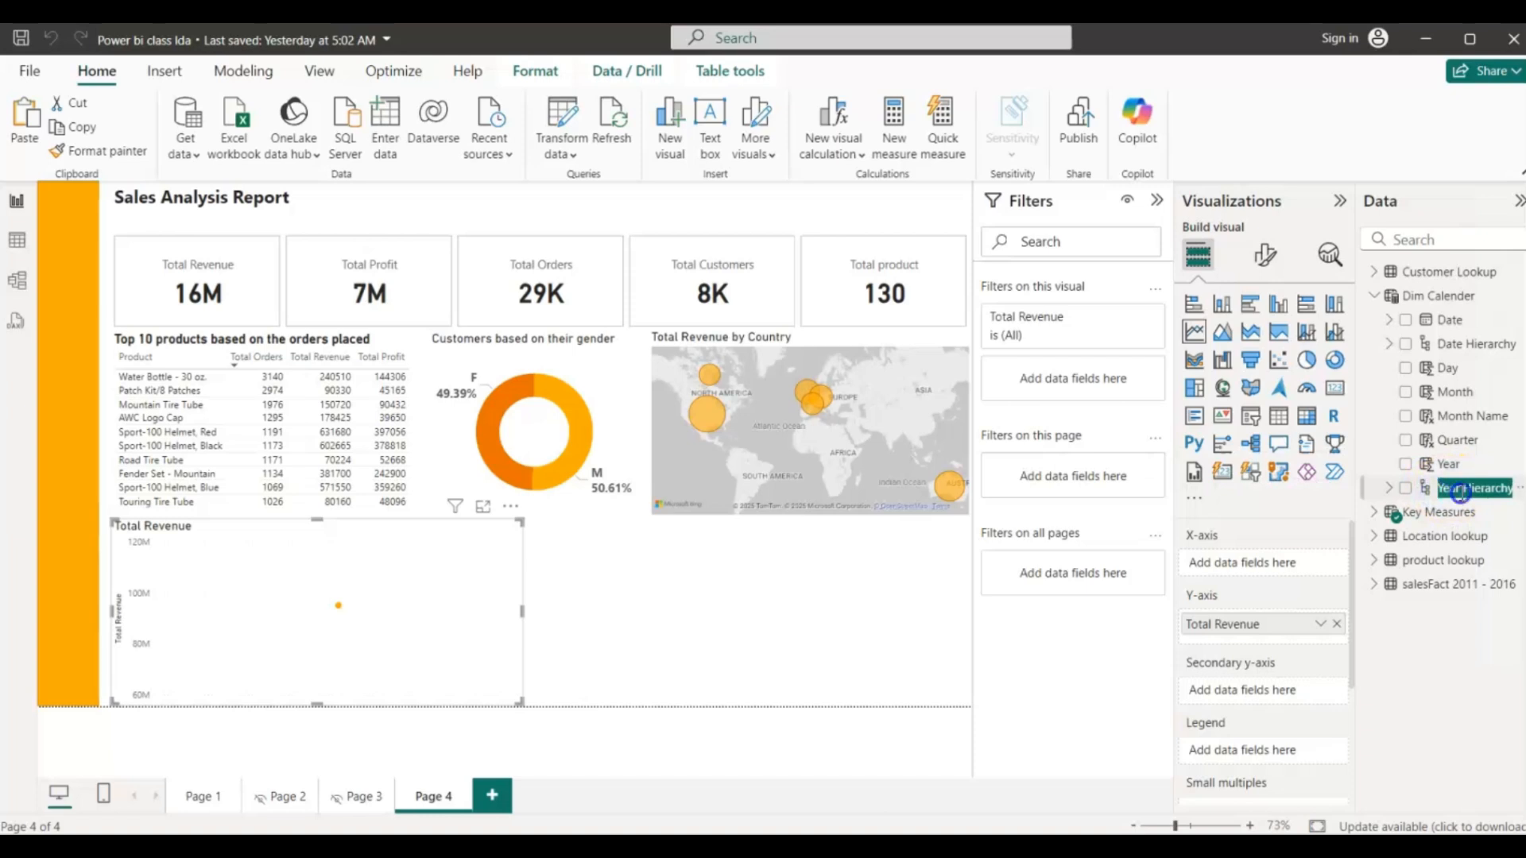
click(1463, 492)
key(BackSpace)
key(BackSpace)
key(BackSpace)
key(BackSpace)
key(BackSpace)
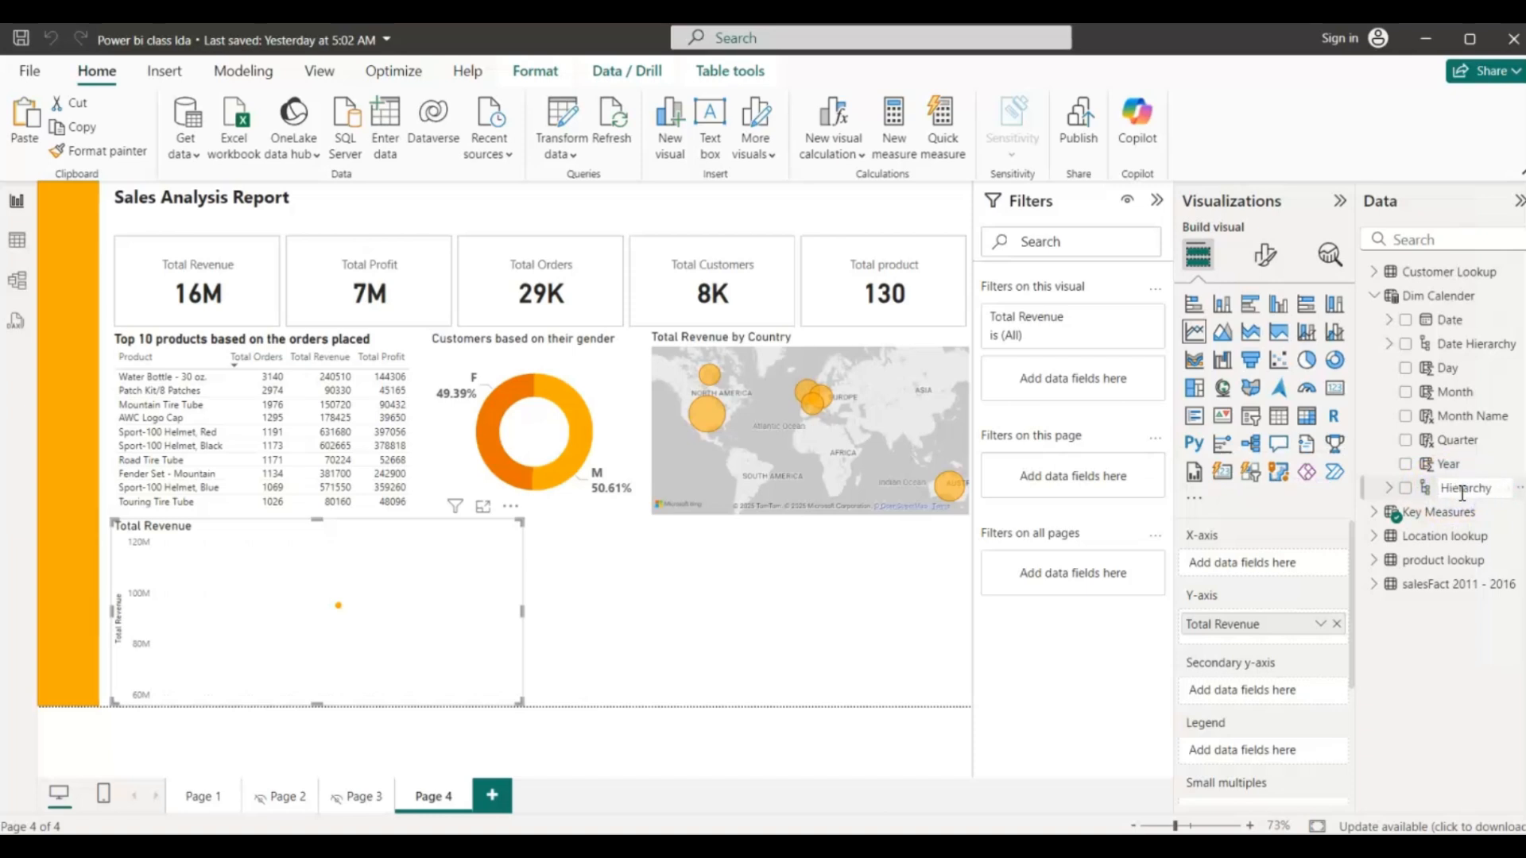
text(Date 2)
click(1451, 350)
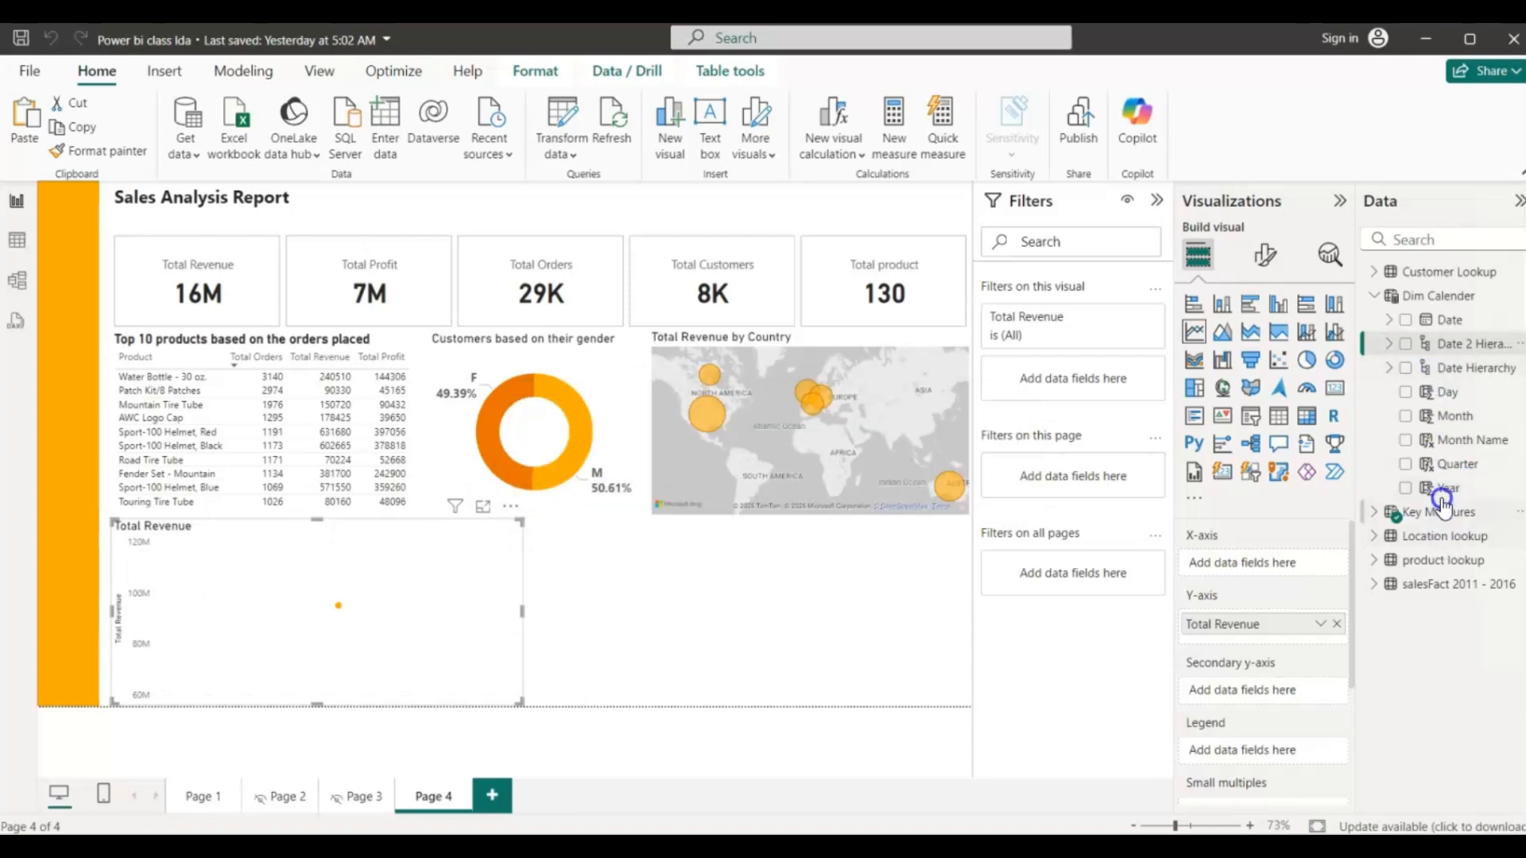
- Add the Quarter and Month Name columns of Dim Calender to Date 2 Hierarchy, in that order
click(1448, 470)
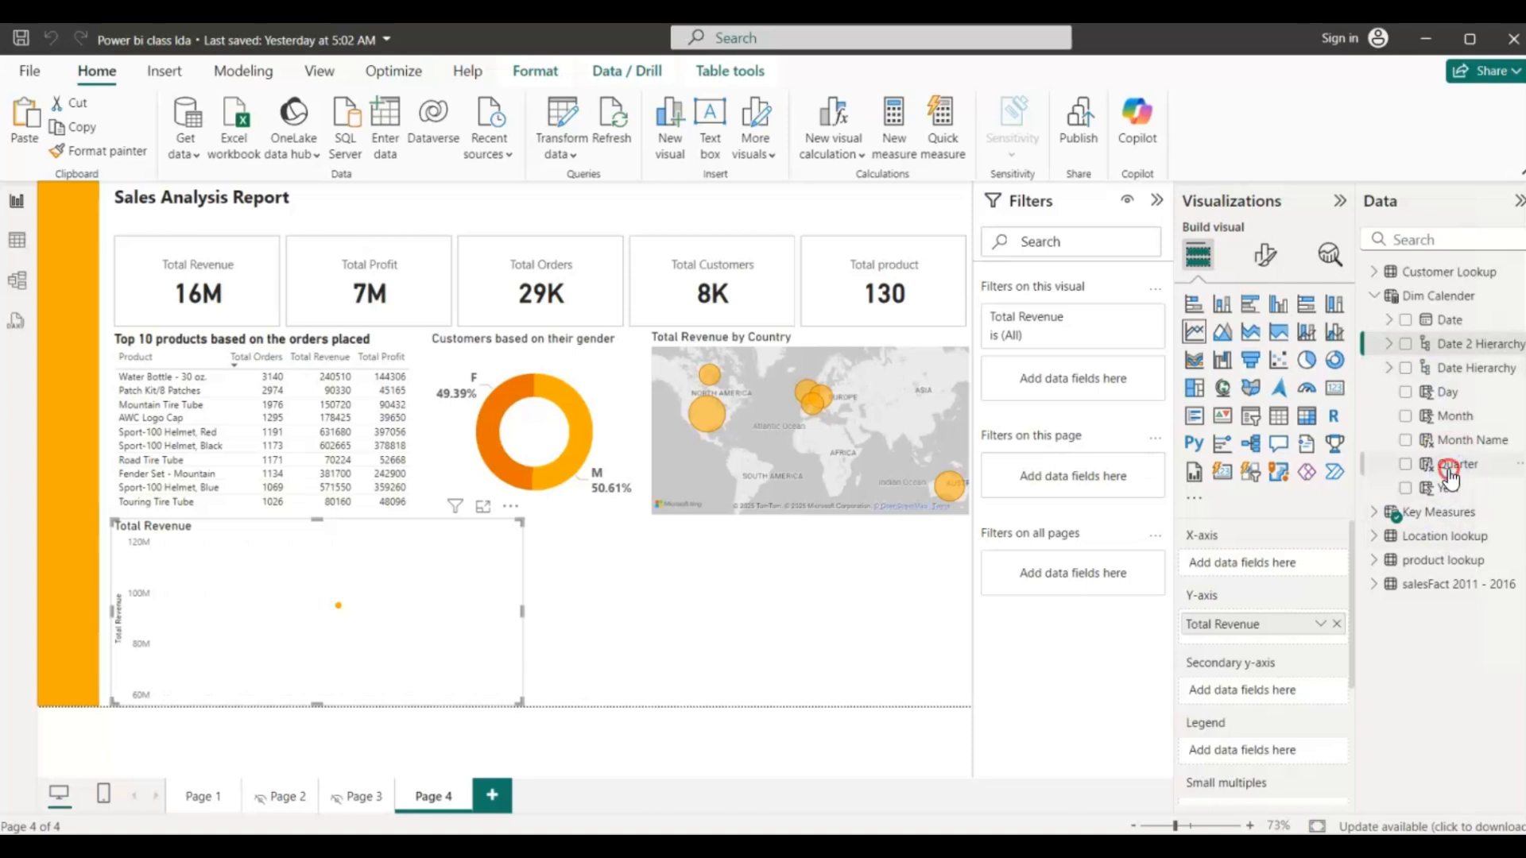
right_click(1448, 471)
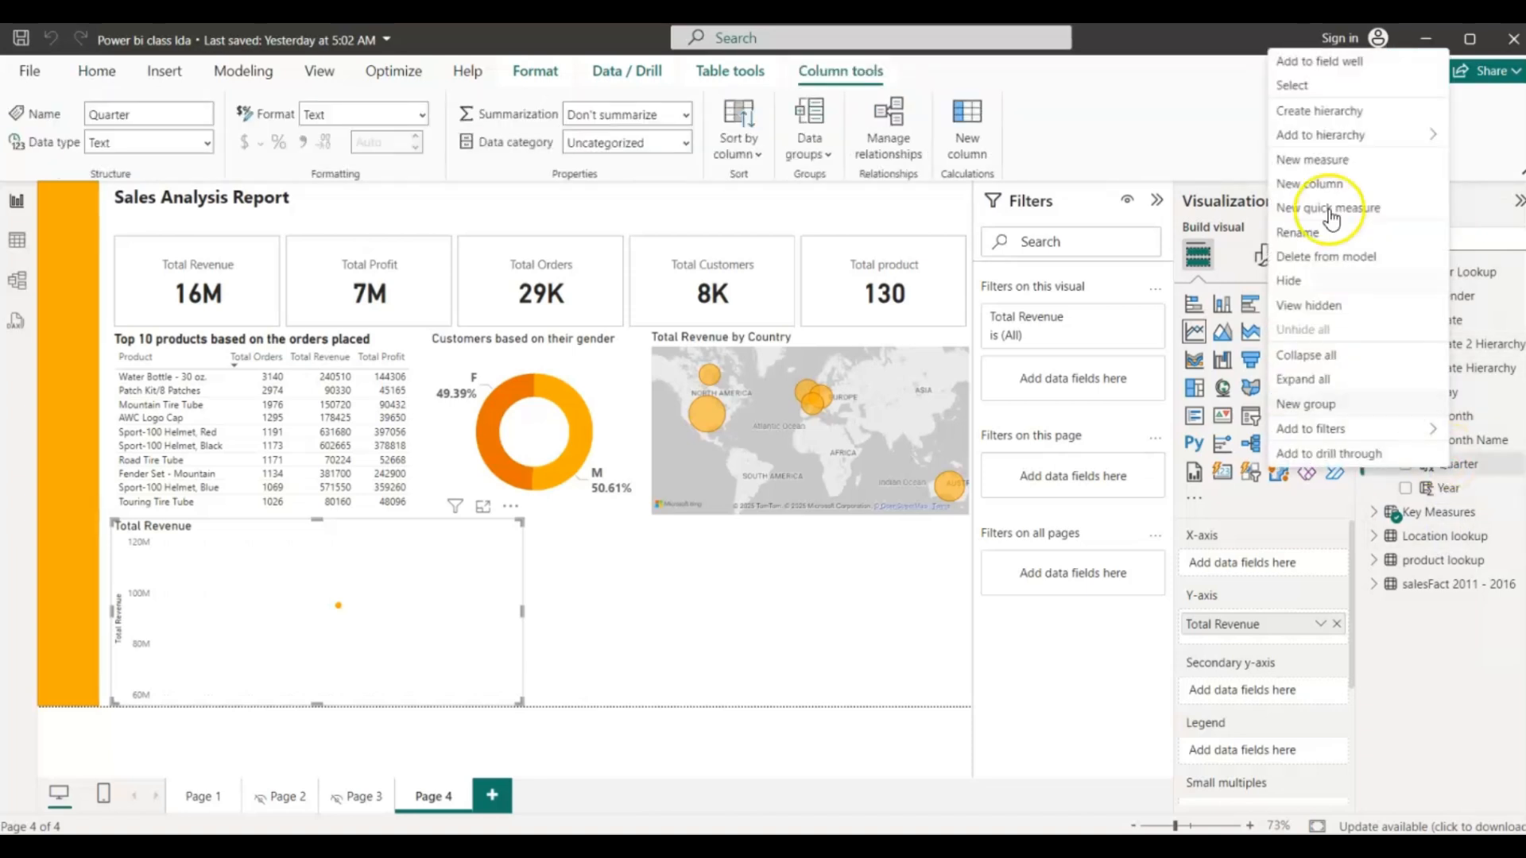
mouse_move(1316, 137)
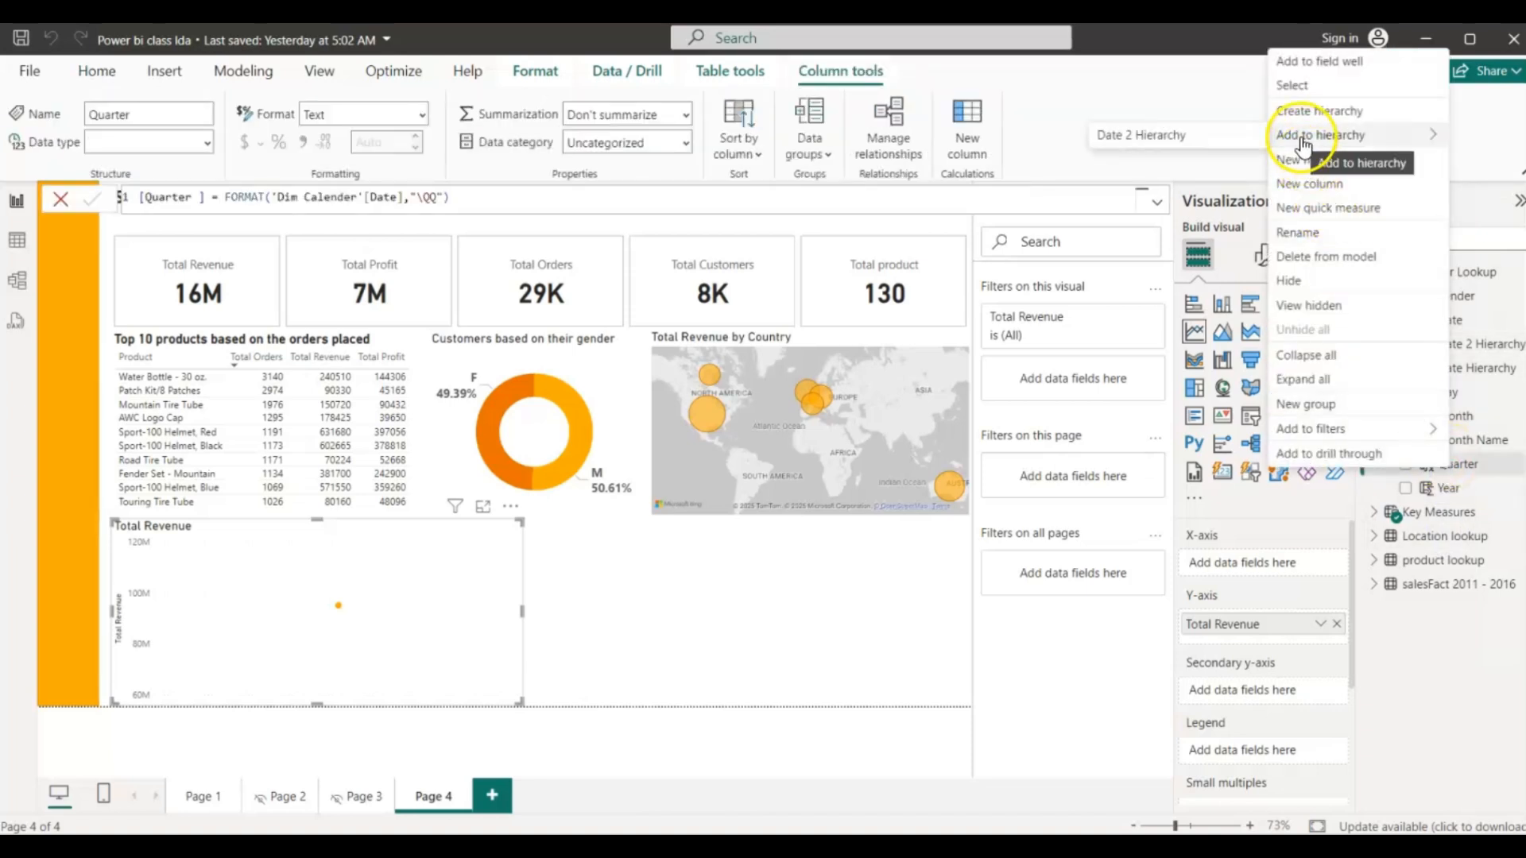
click(1175, 144)
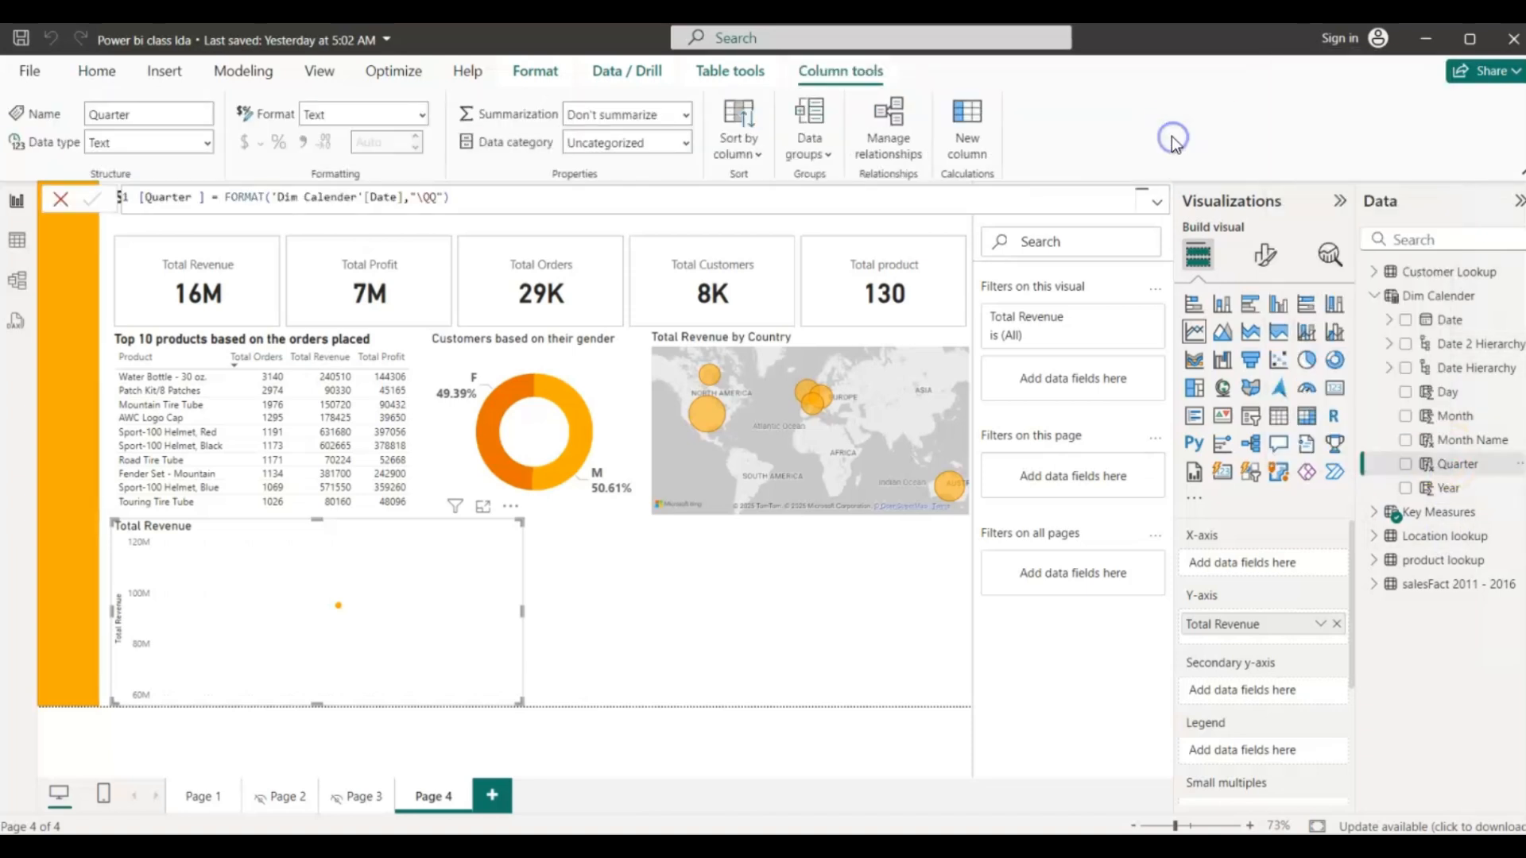
click(1451, 451)
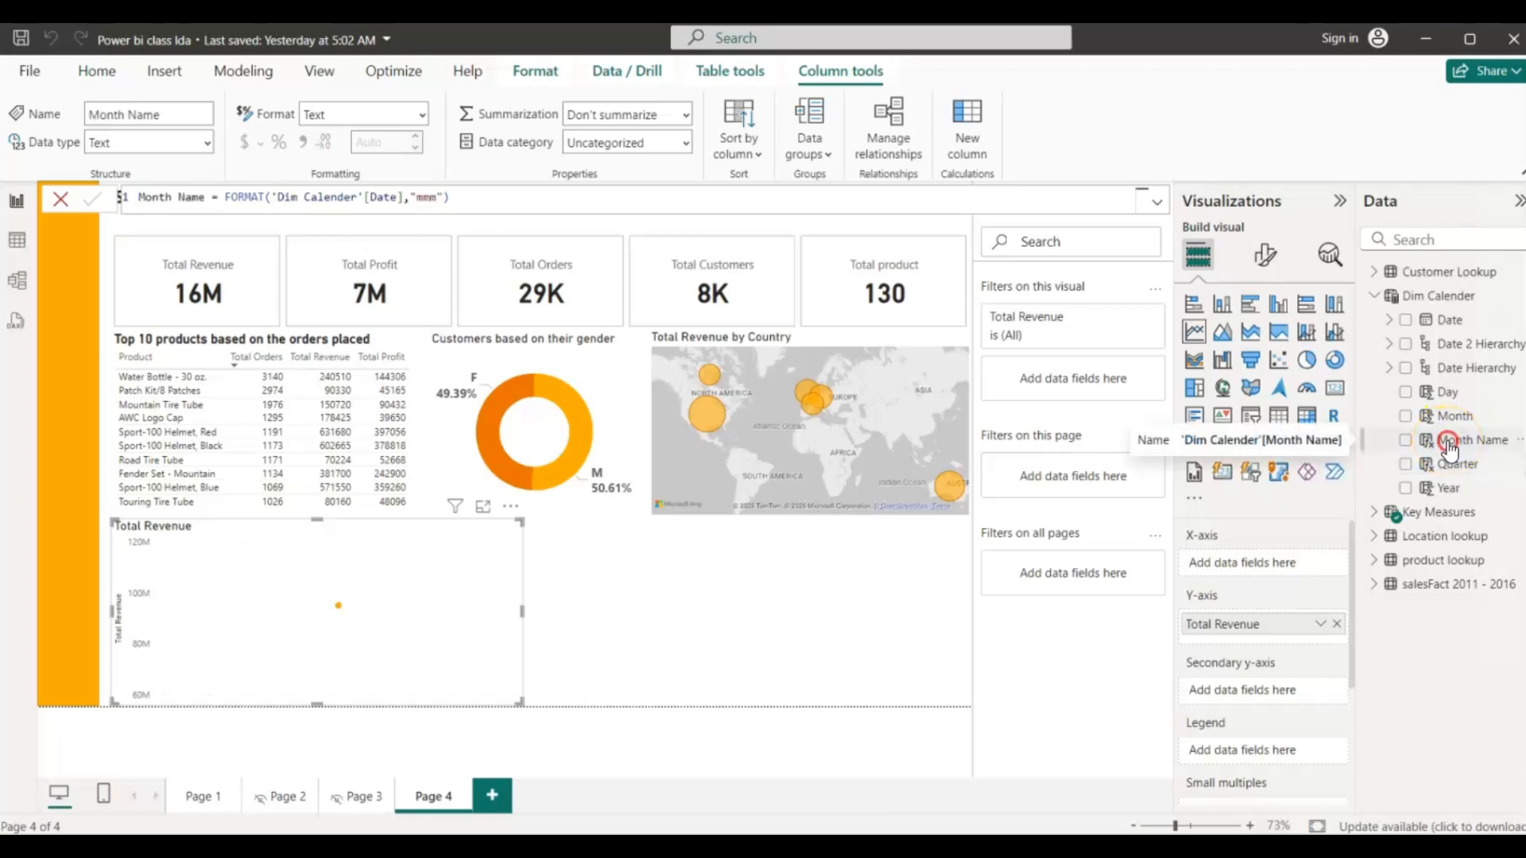
right_click(1449, 446)
mouse_move(1321, 109)
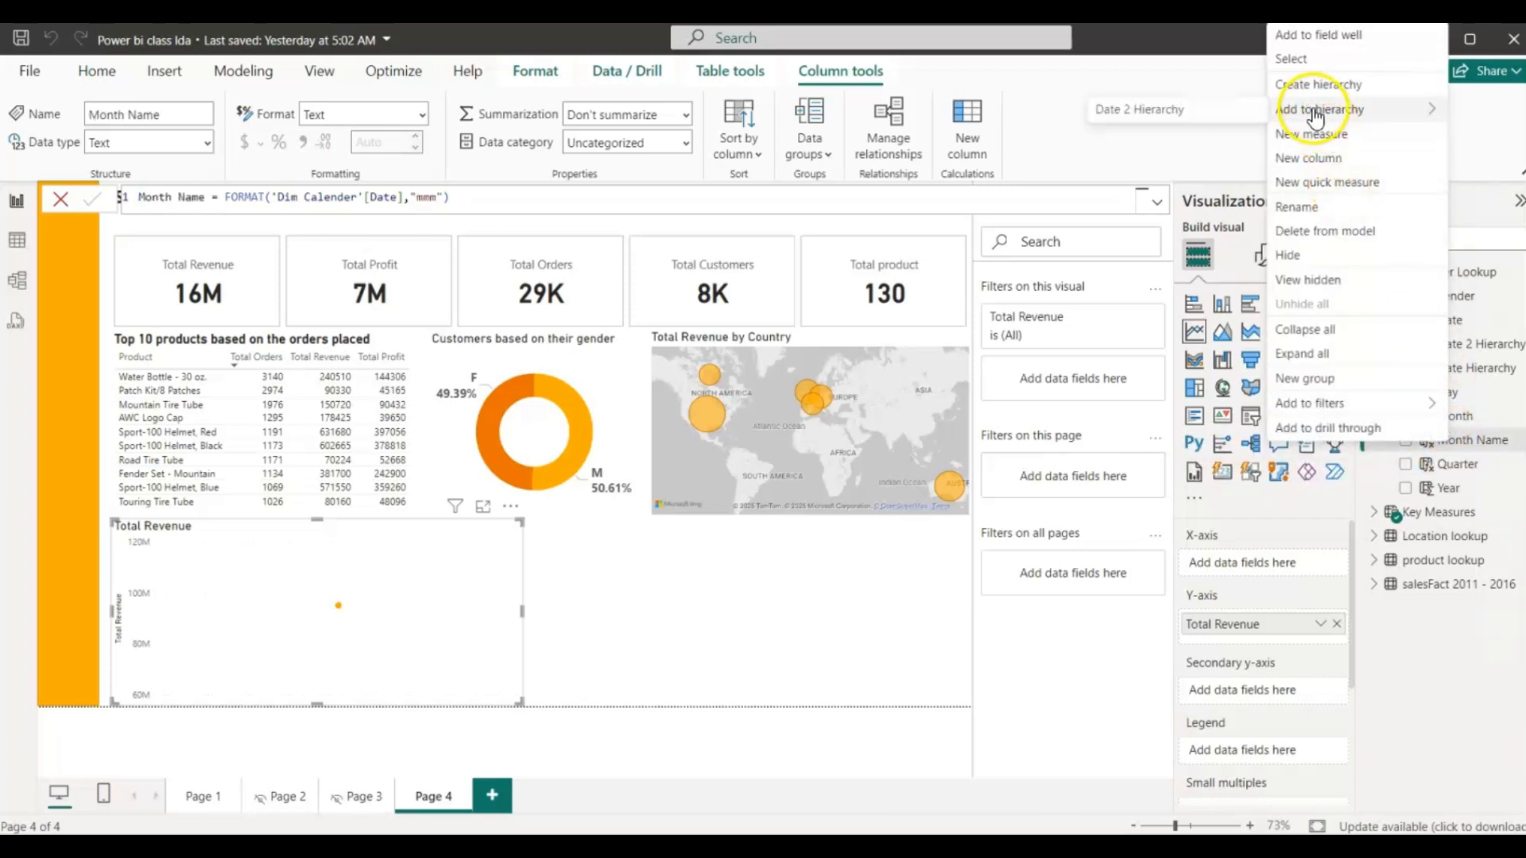
click(1177, 112)
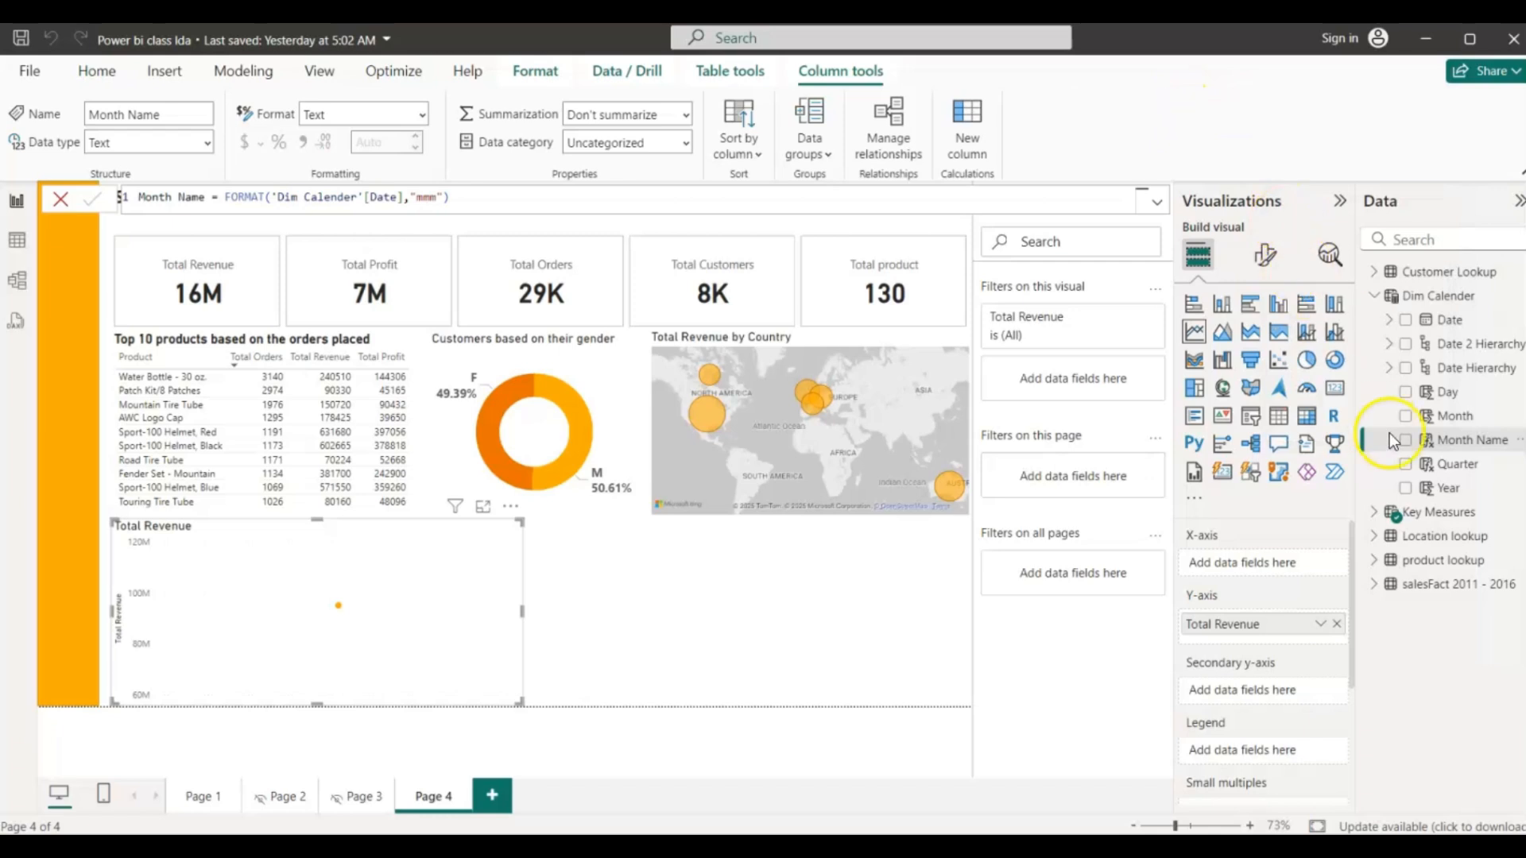
click(1423, 428)
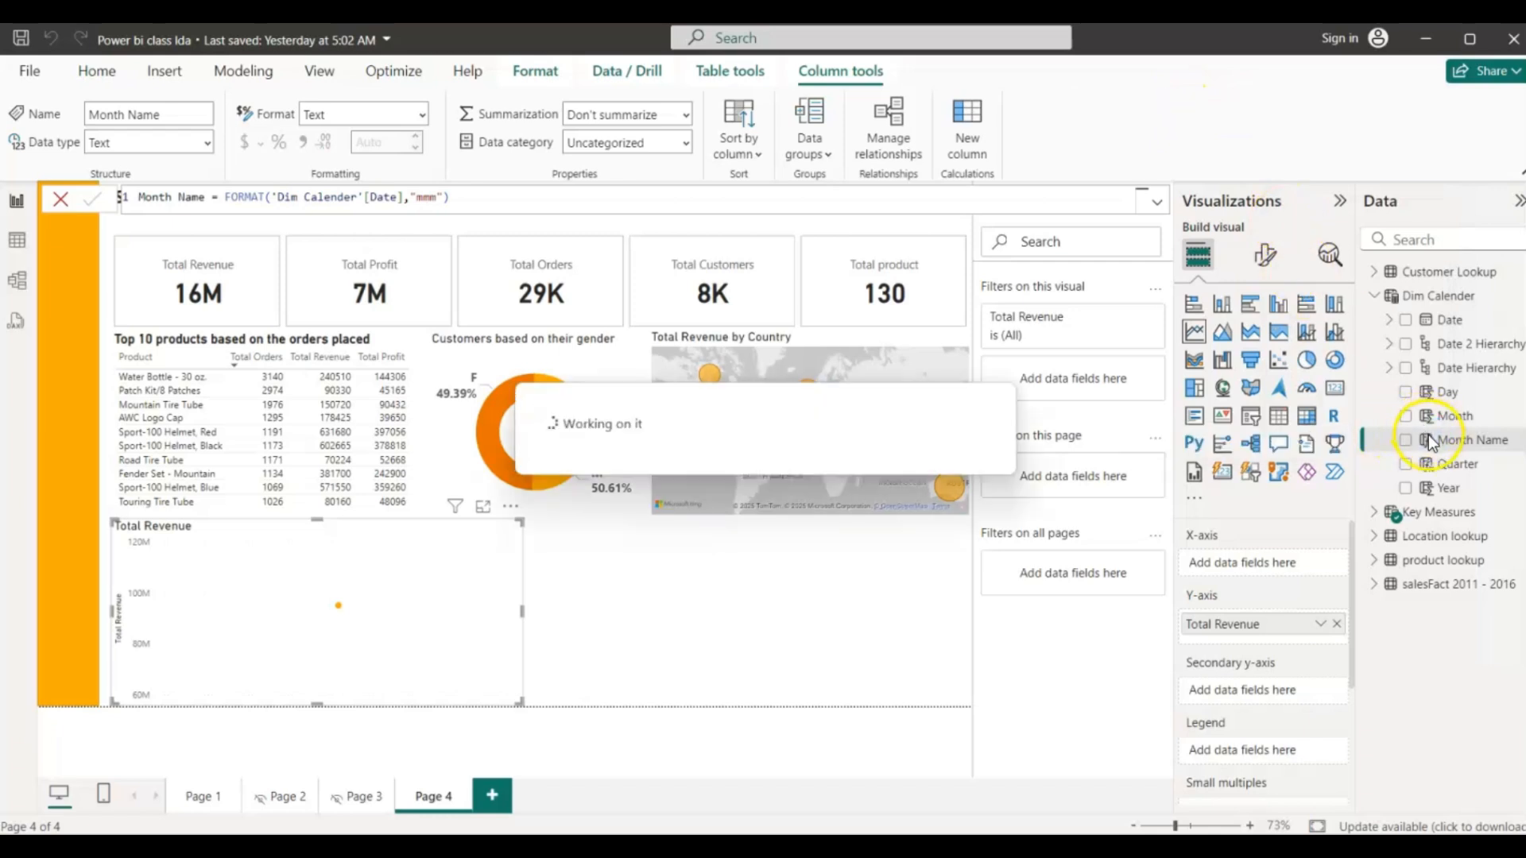
- Add the Day column to Date 2 Hierarchy and check the order of the hierarchy's levels
click(1441, 393)
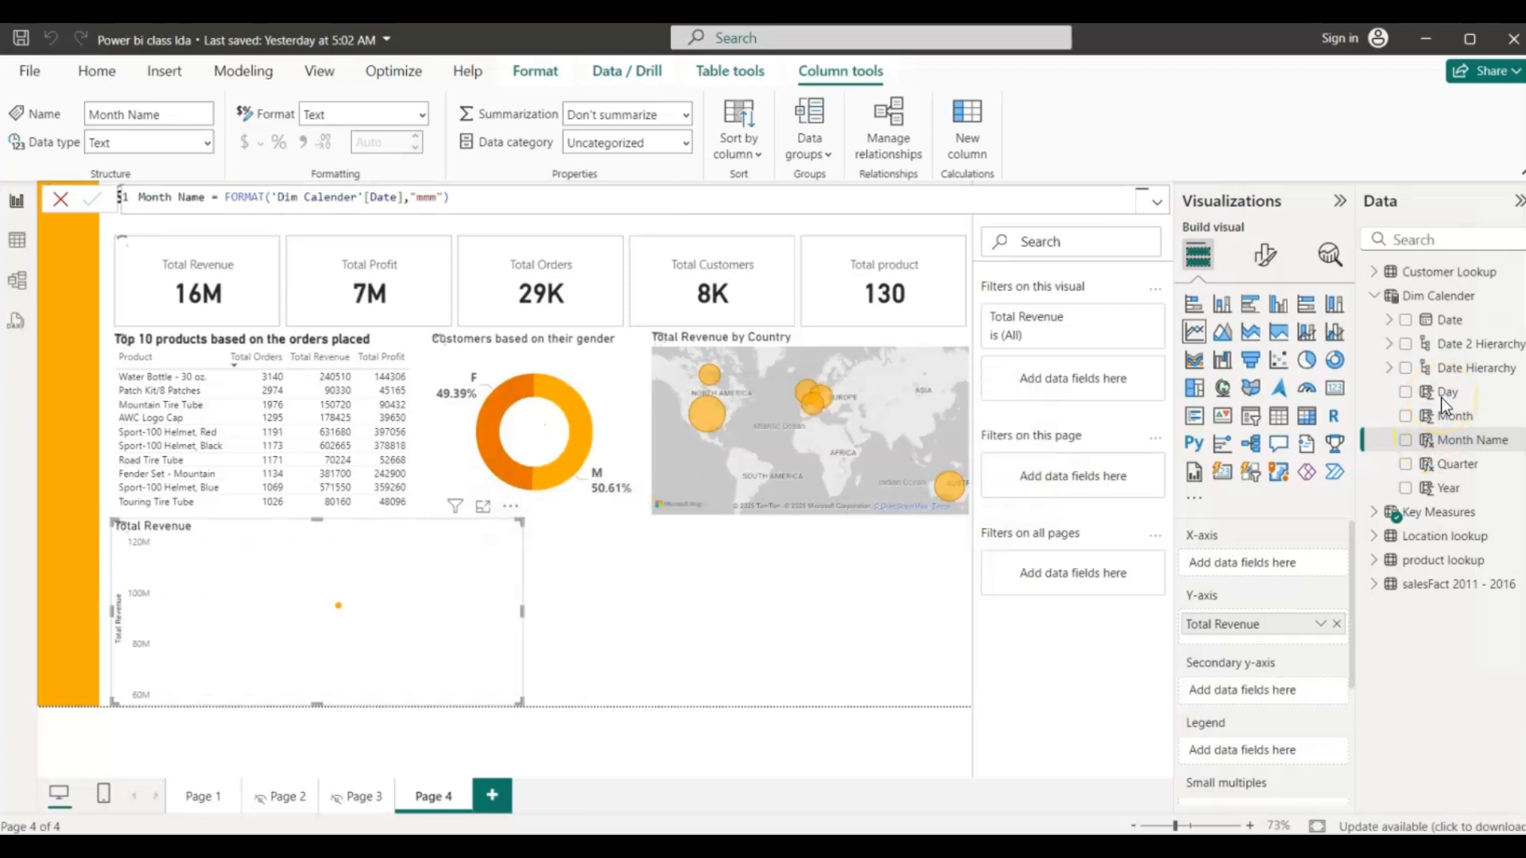
click(1442, 398)
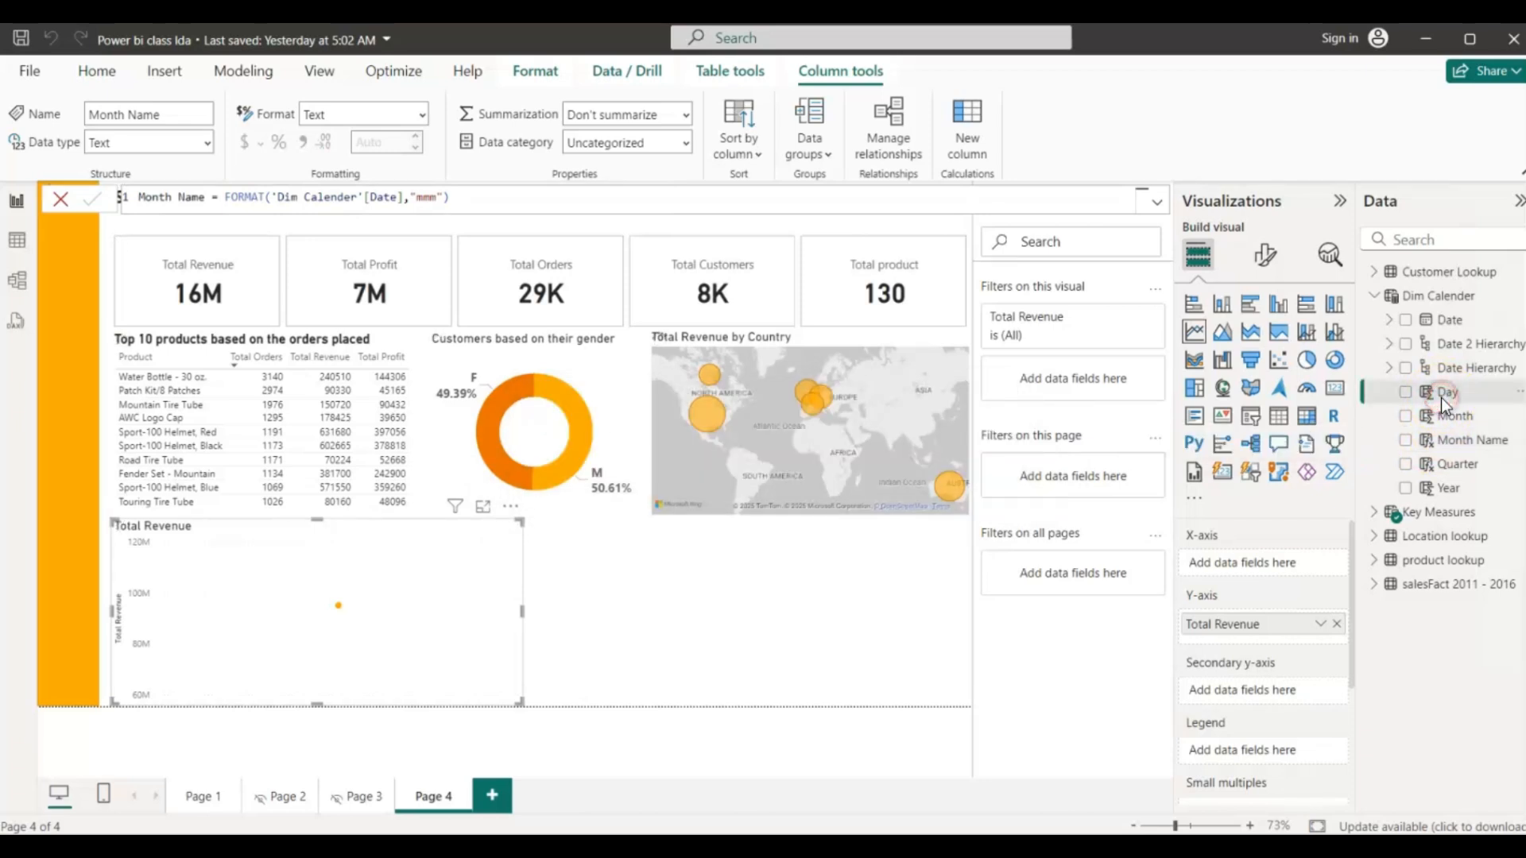
right_click(1442, 397)
mouse_move(1312, 481)
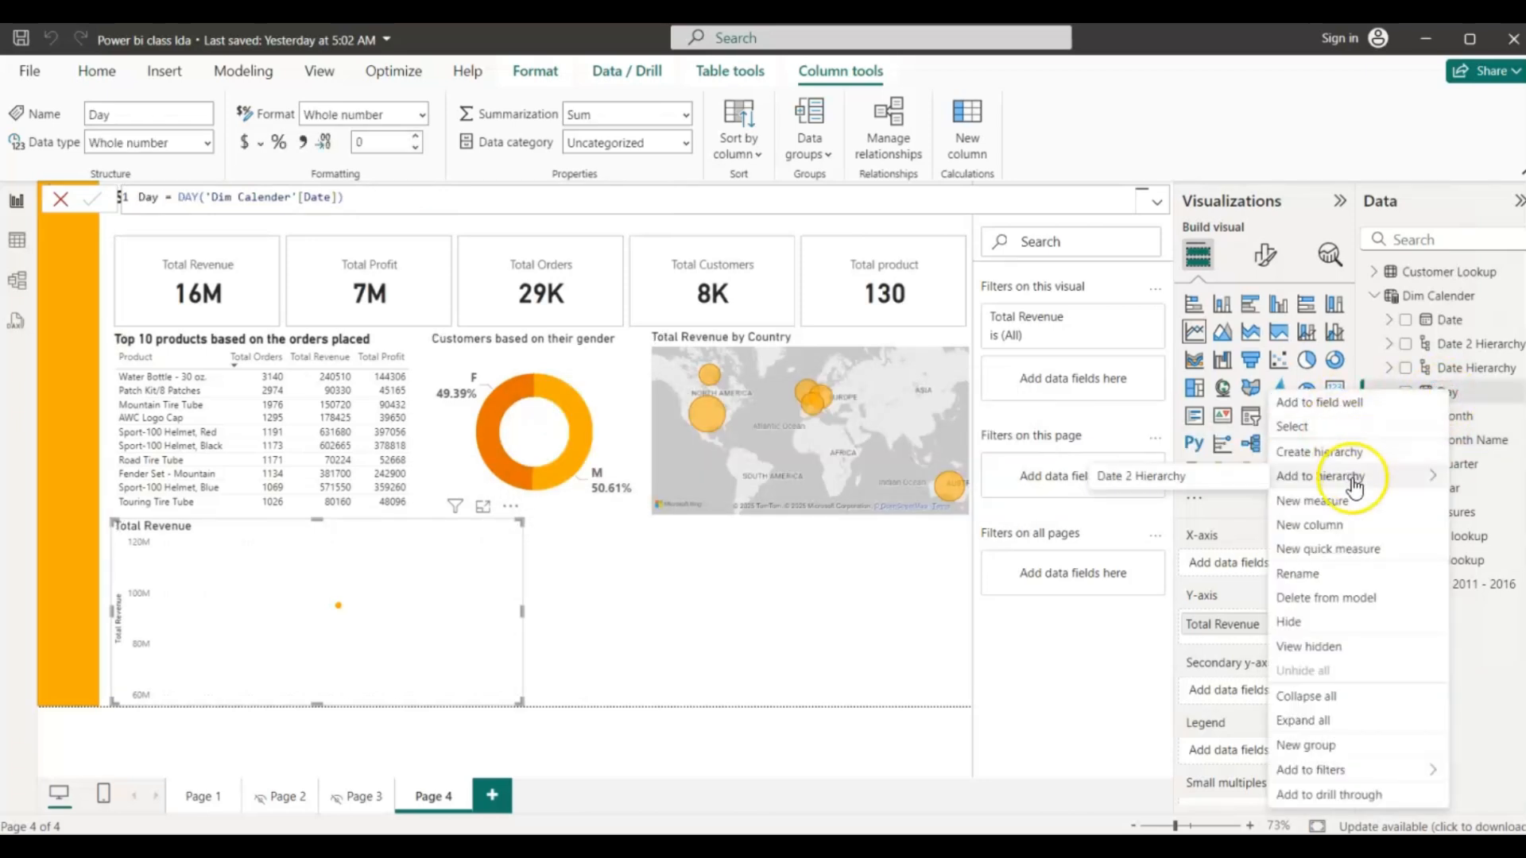
click(1176, 477)
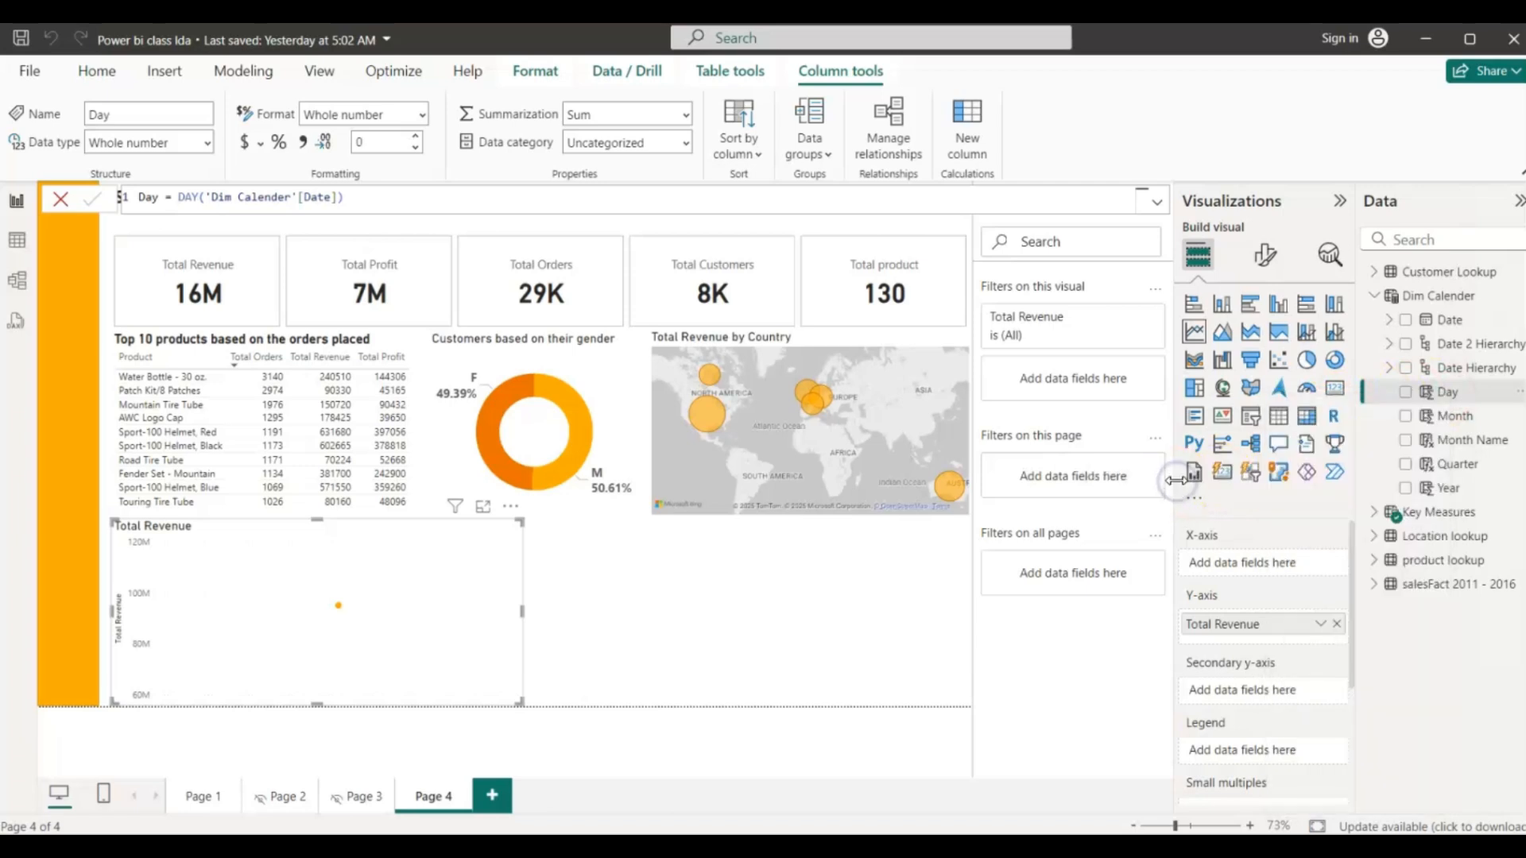
click(1388, 343)
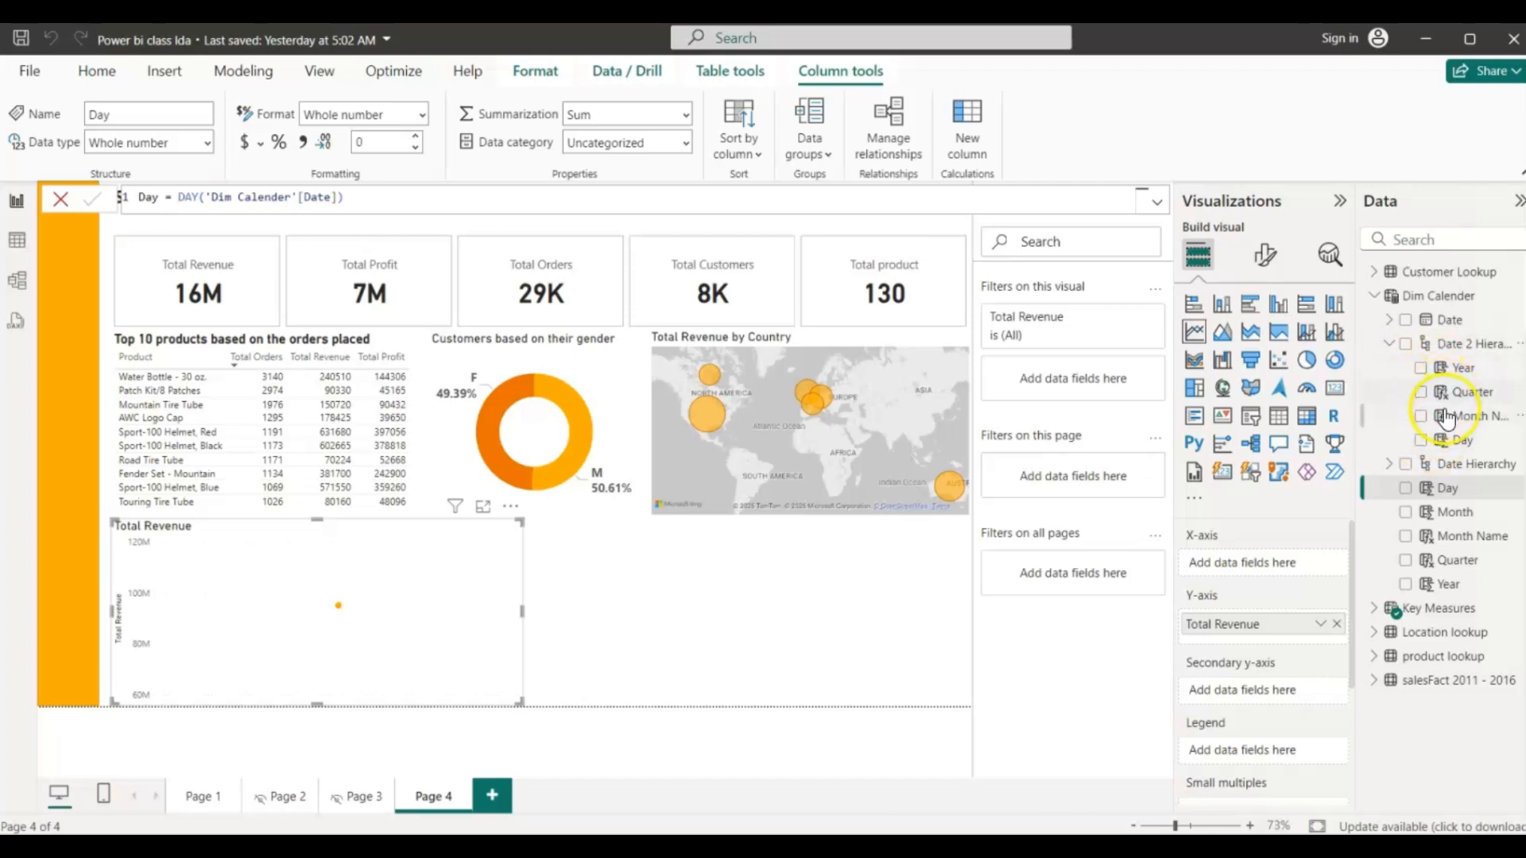
click(1388, 345)
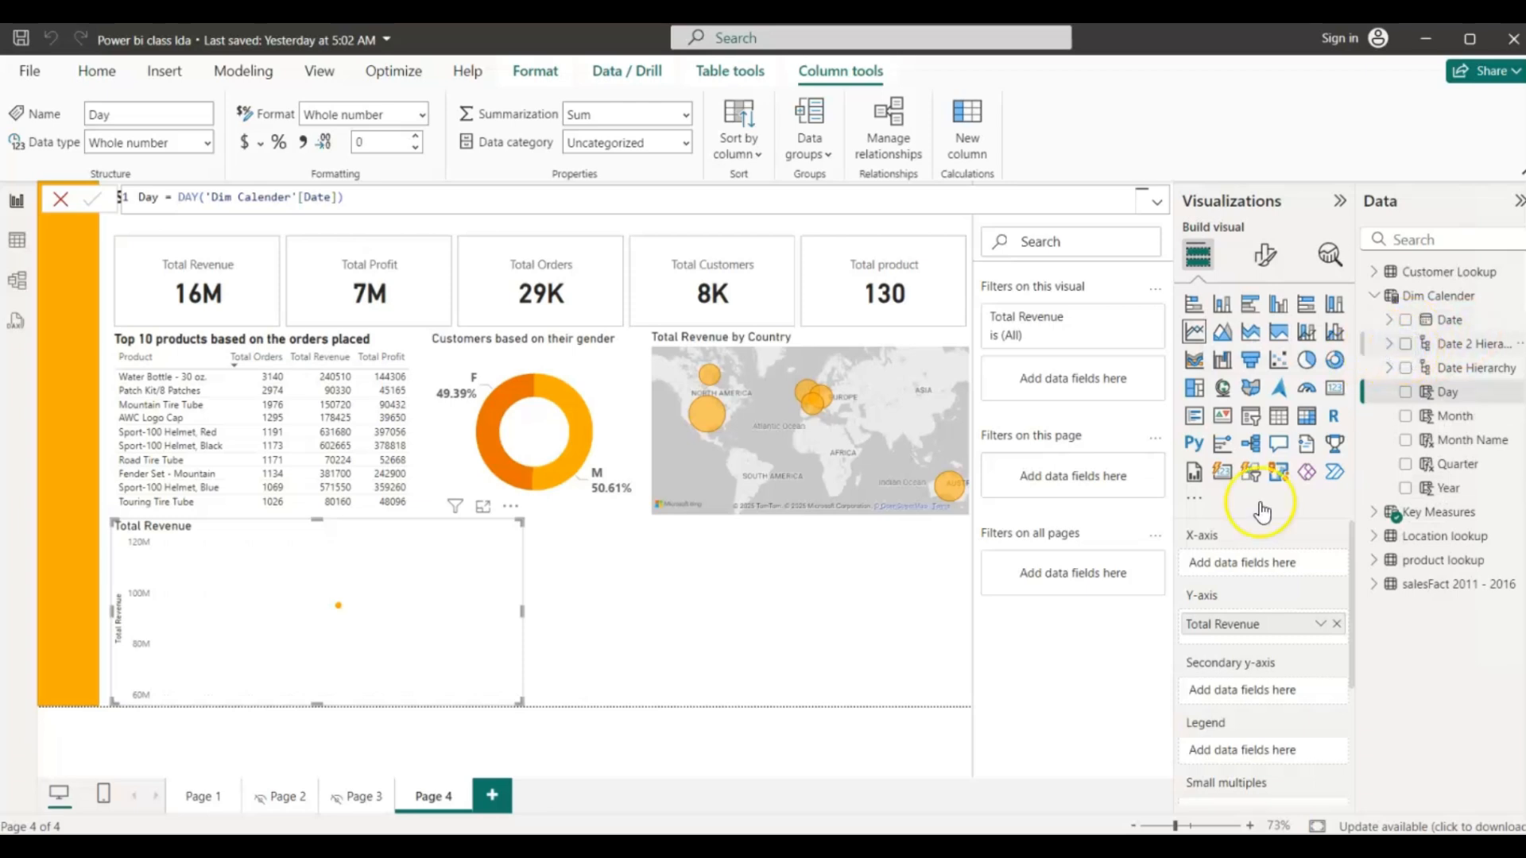
- Put Date 2 Hierarchy on the Total Revenue line chart's x-axis
drag(1244, 569, 1245, 569)
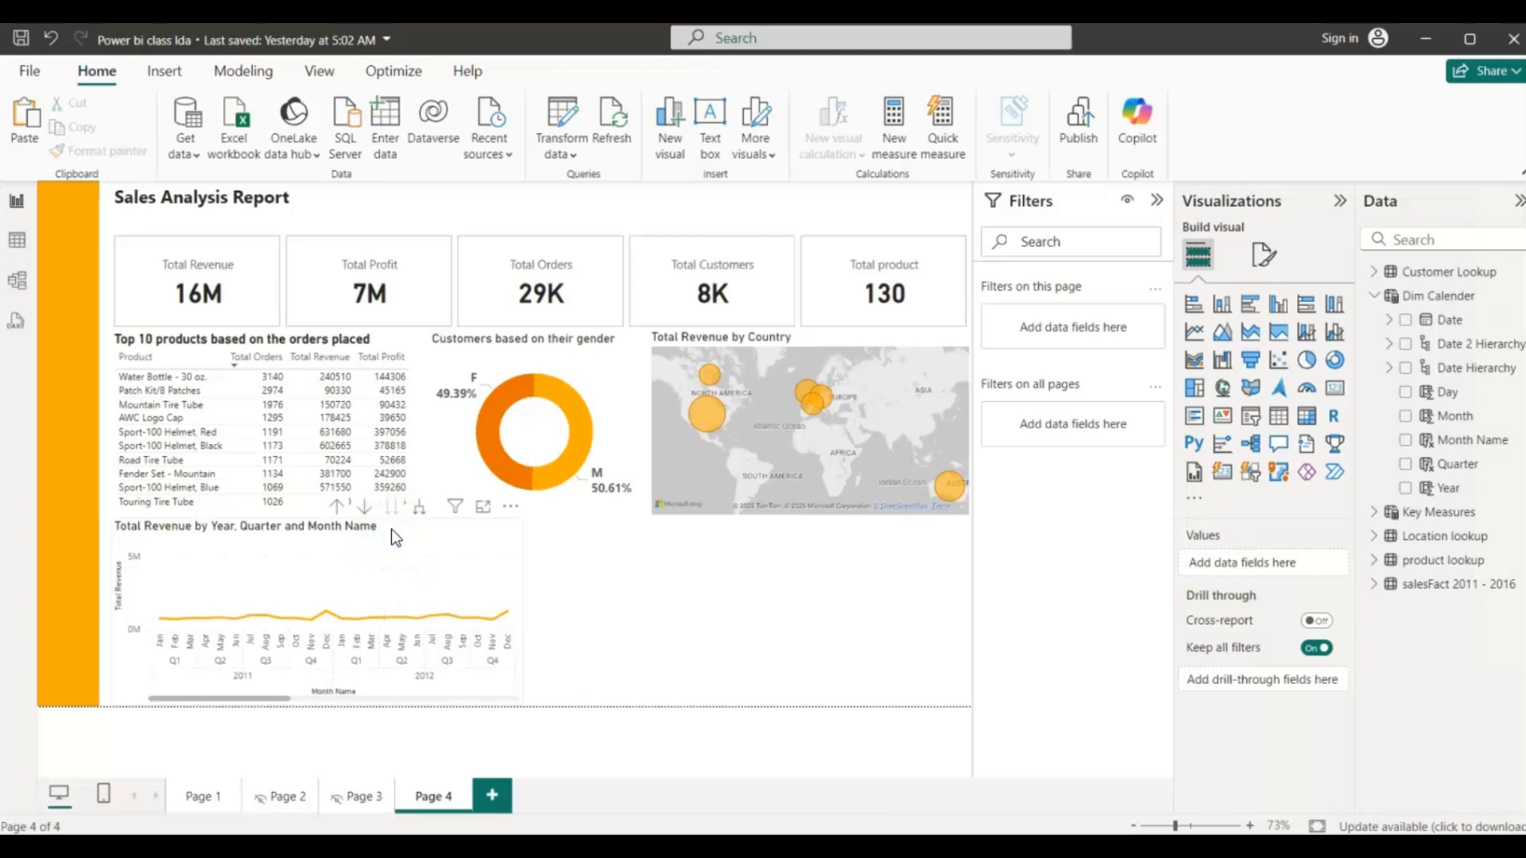
click(391, 527)
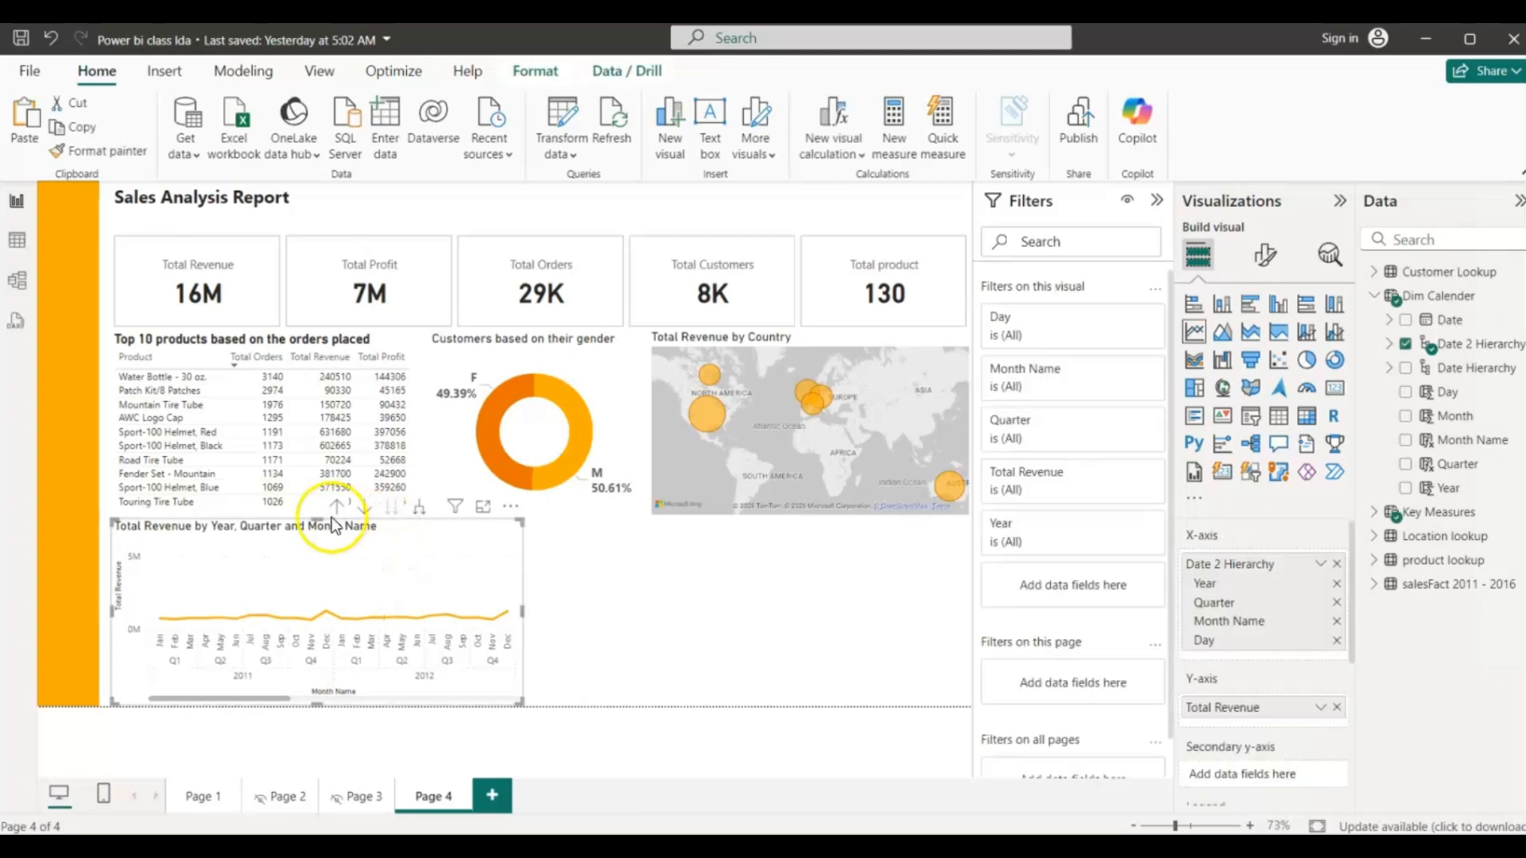
- Drill the line chart up to the Year level and turn on its drill mode
click(335, 507)
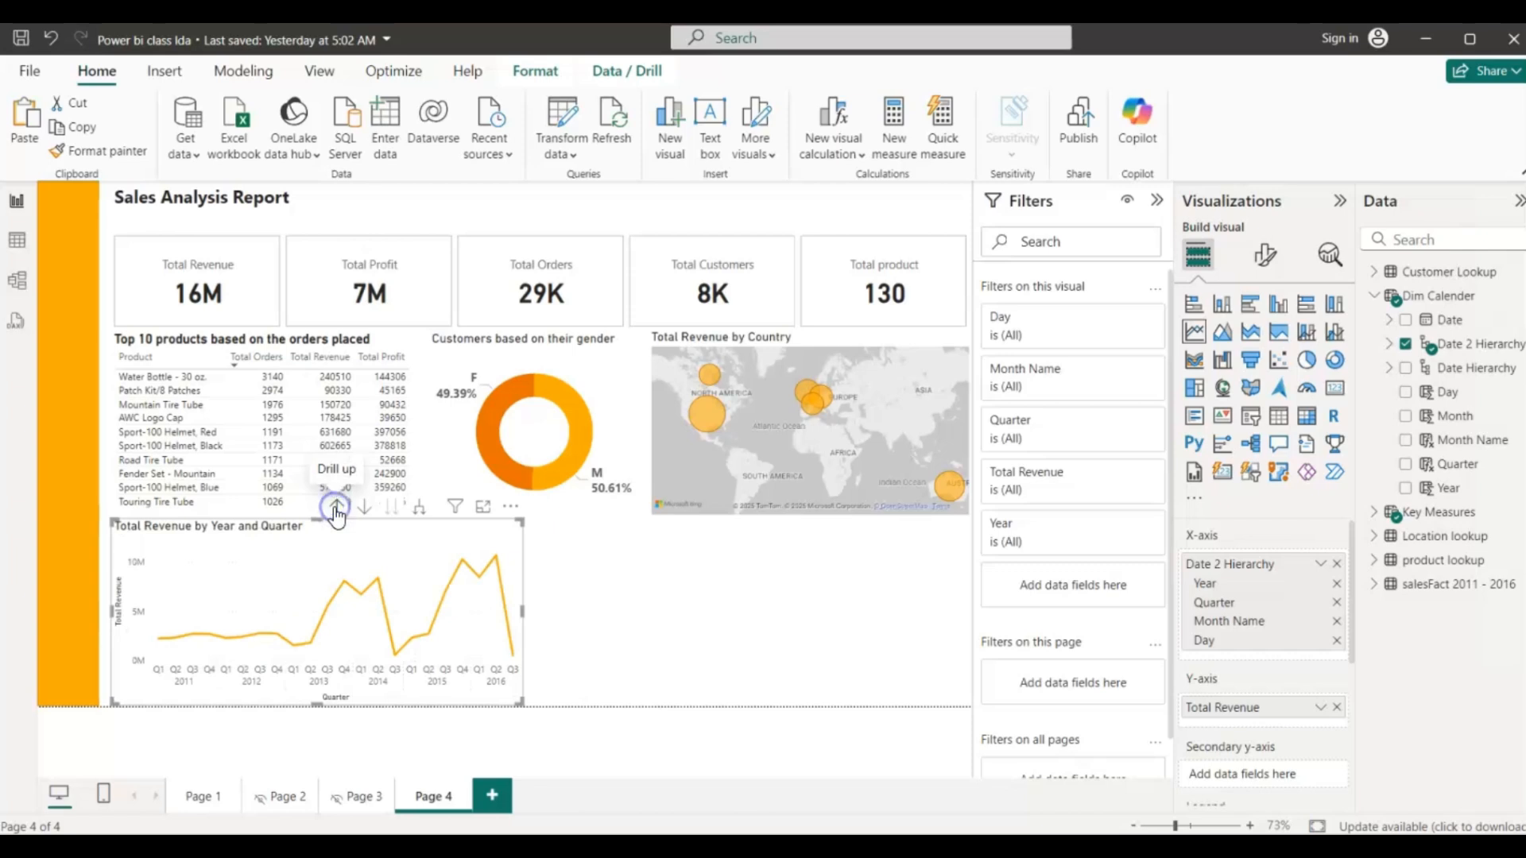
click(336, 510)
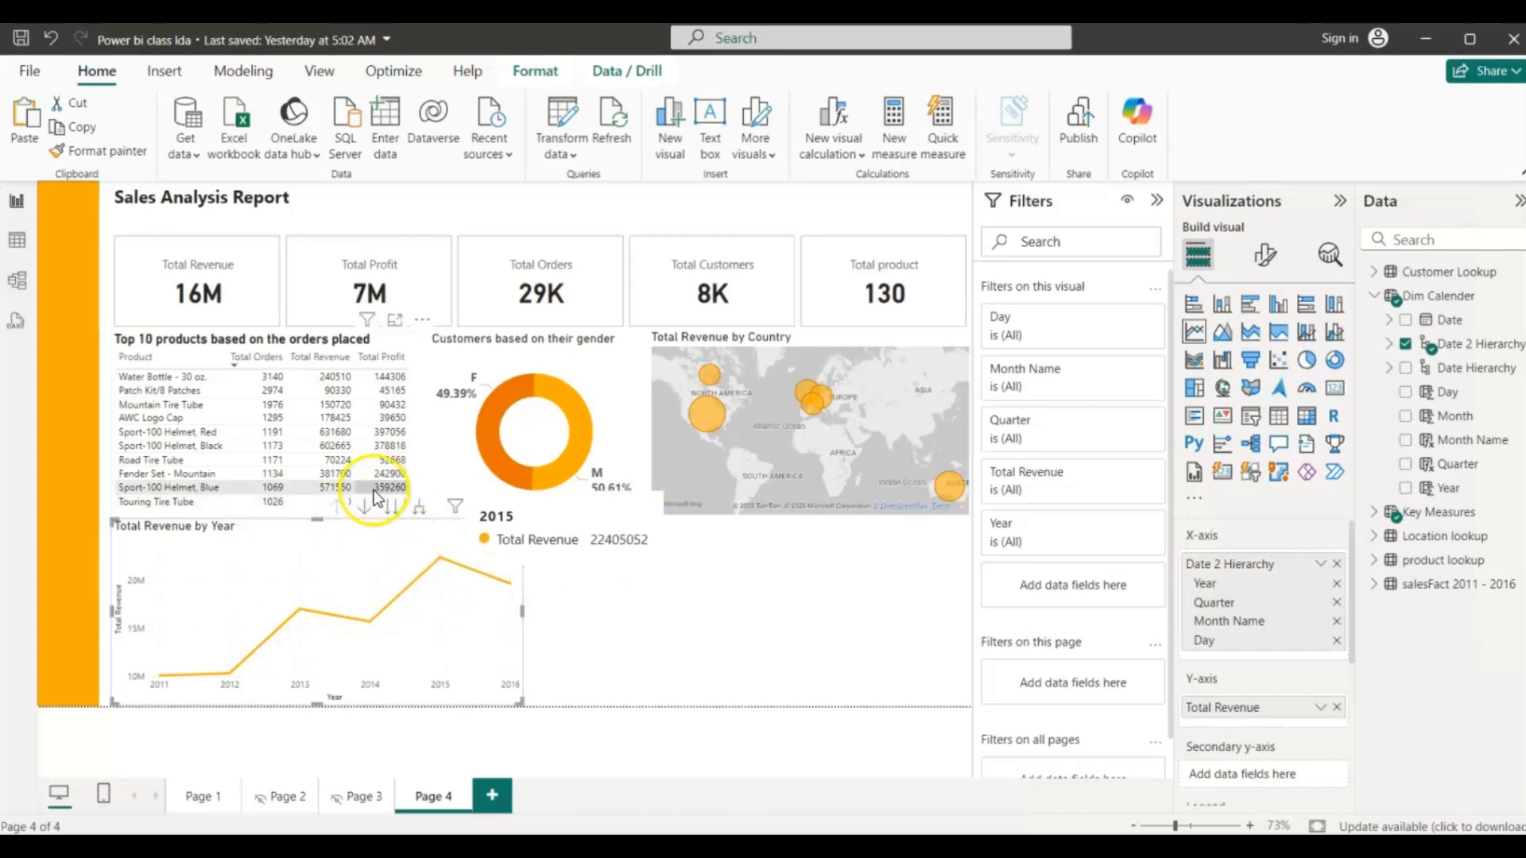
click(364, 507)
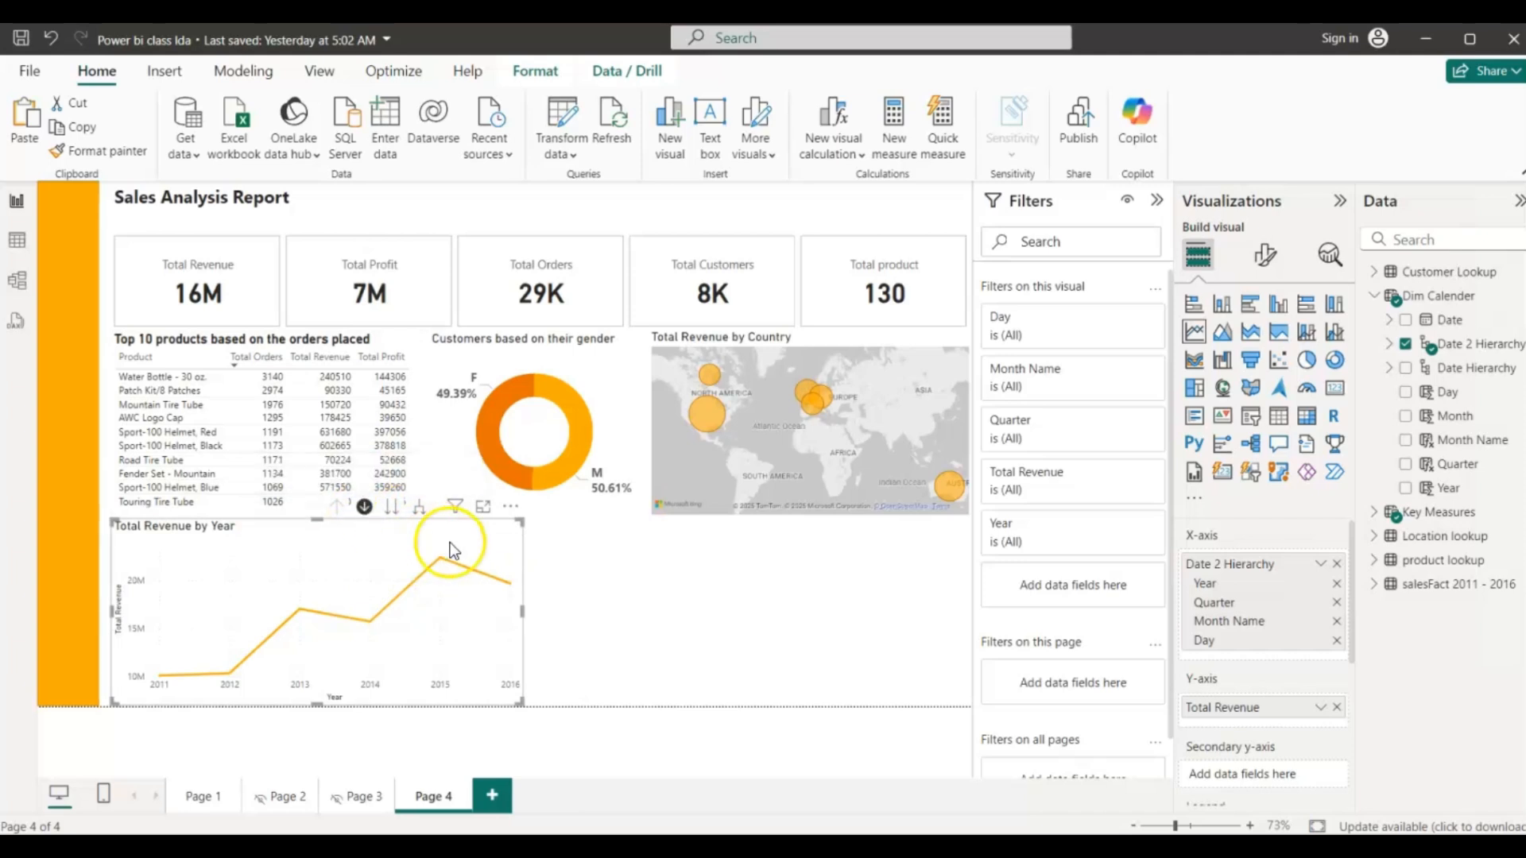
- Drill the Total Revenue line chart into 2014 to view its quarters and return to the Year level
click(370, 625)
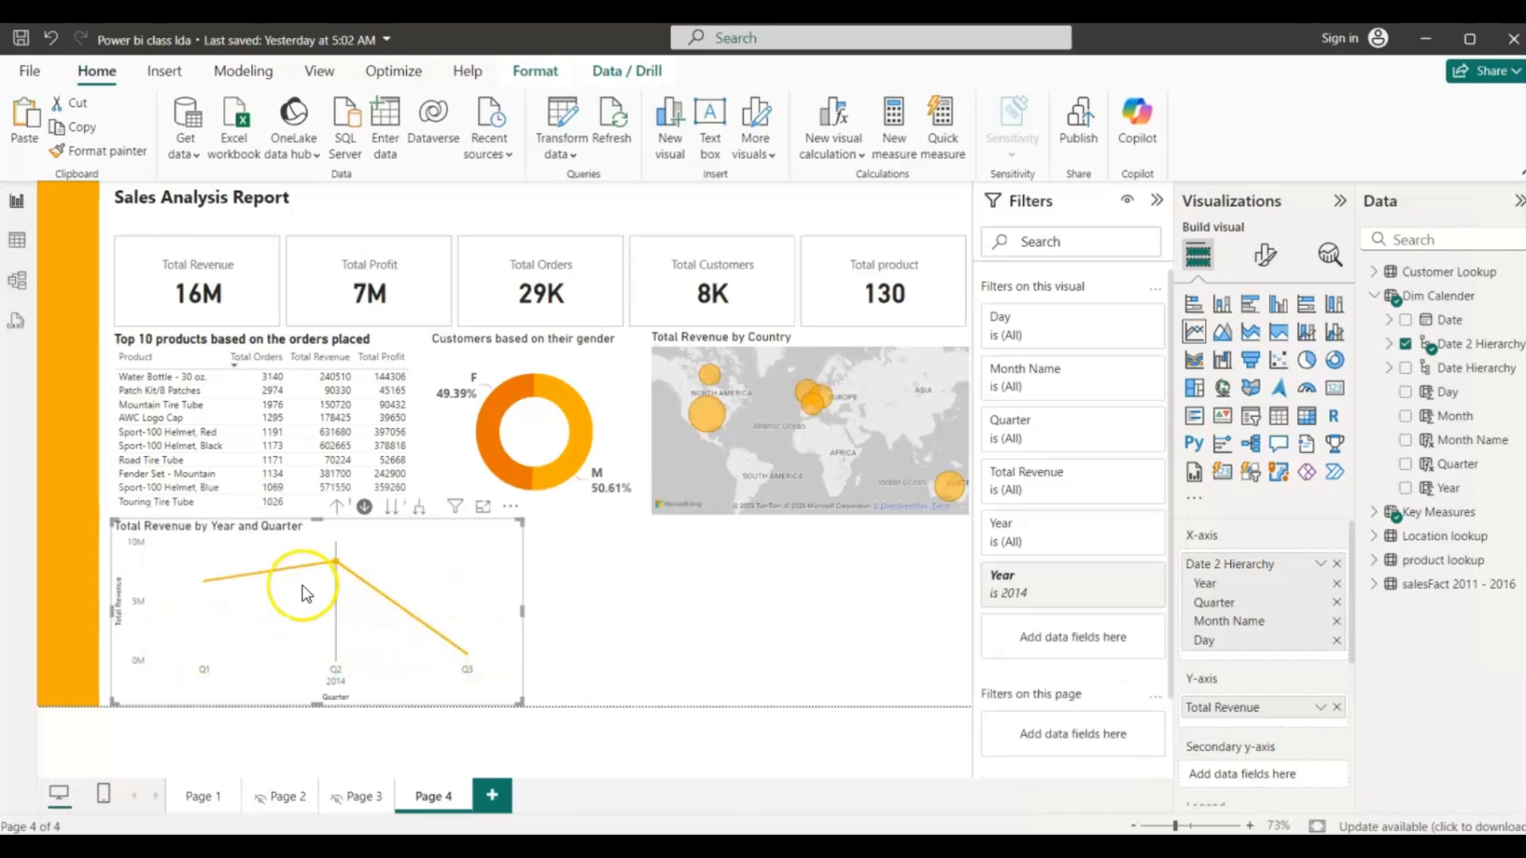
mouse_move(290, 585)
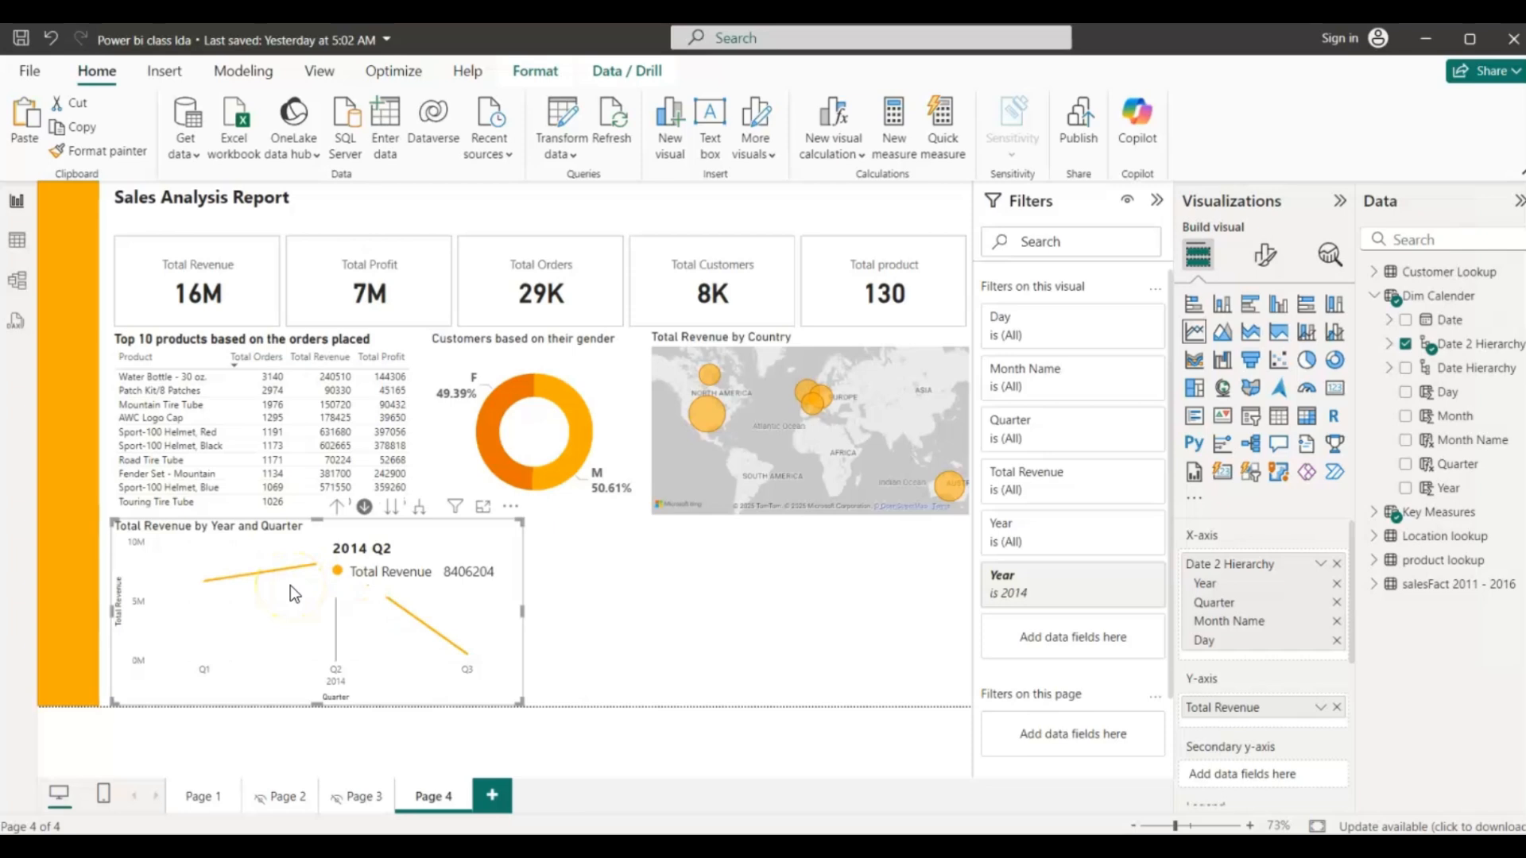
click(337, 509)
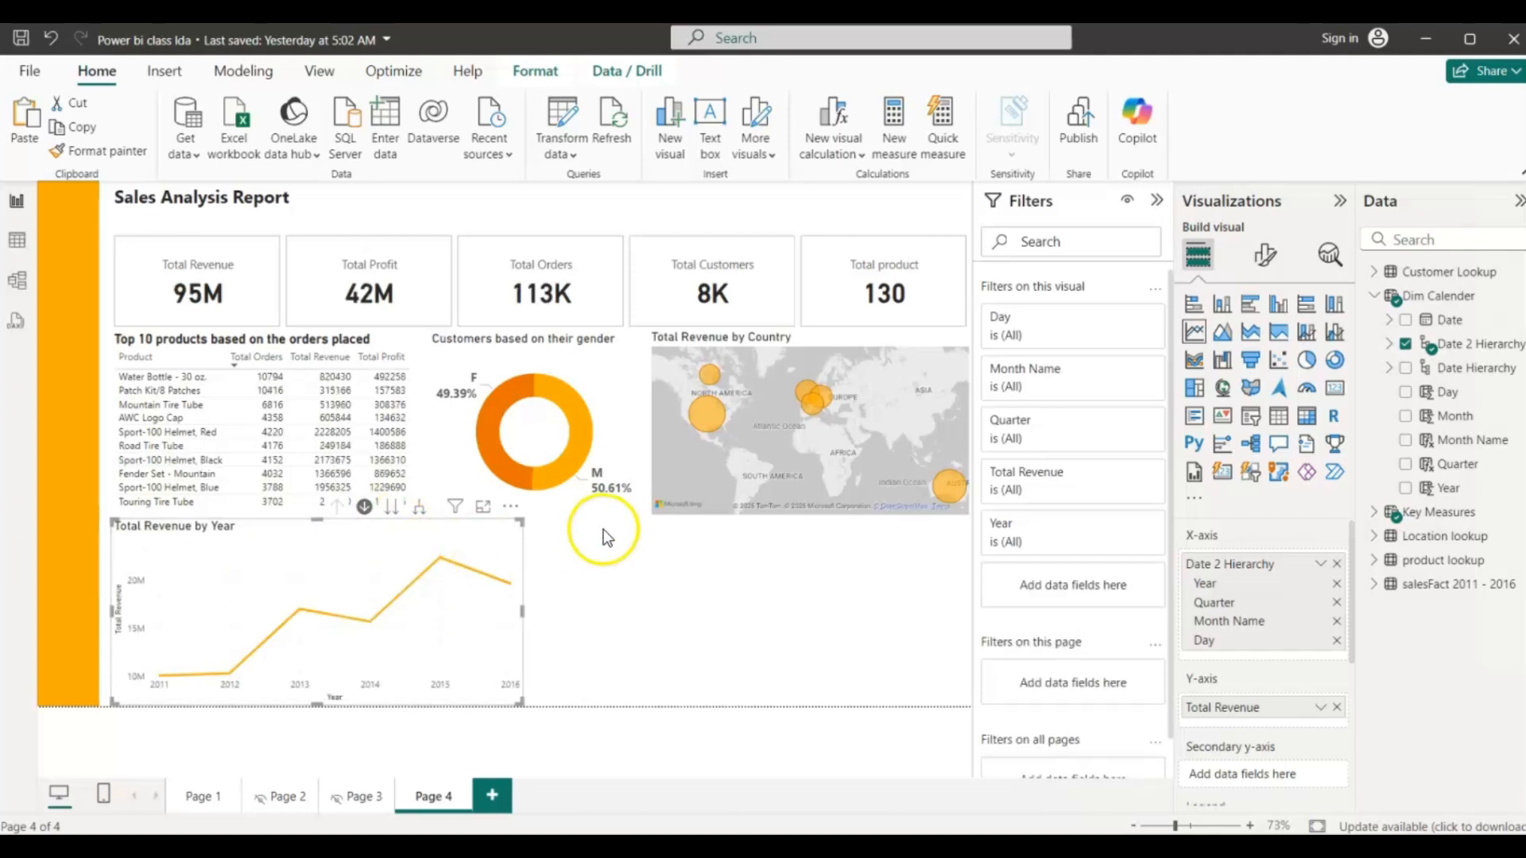
- Insert a treemap beside the line chart, widened to the page's edge, with Total Orders as its values
click(593, 580)
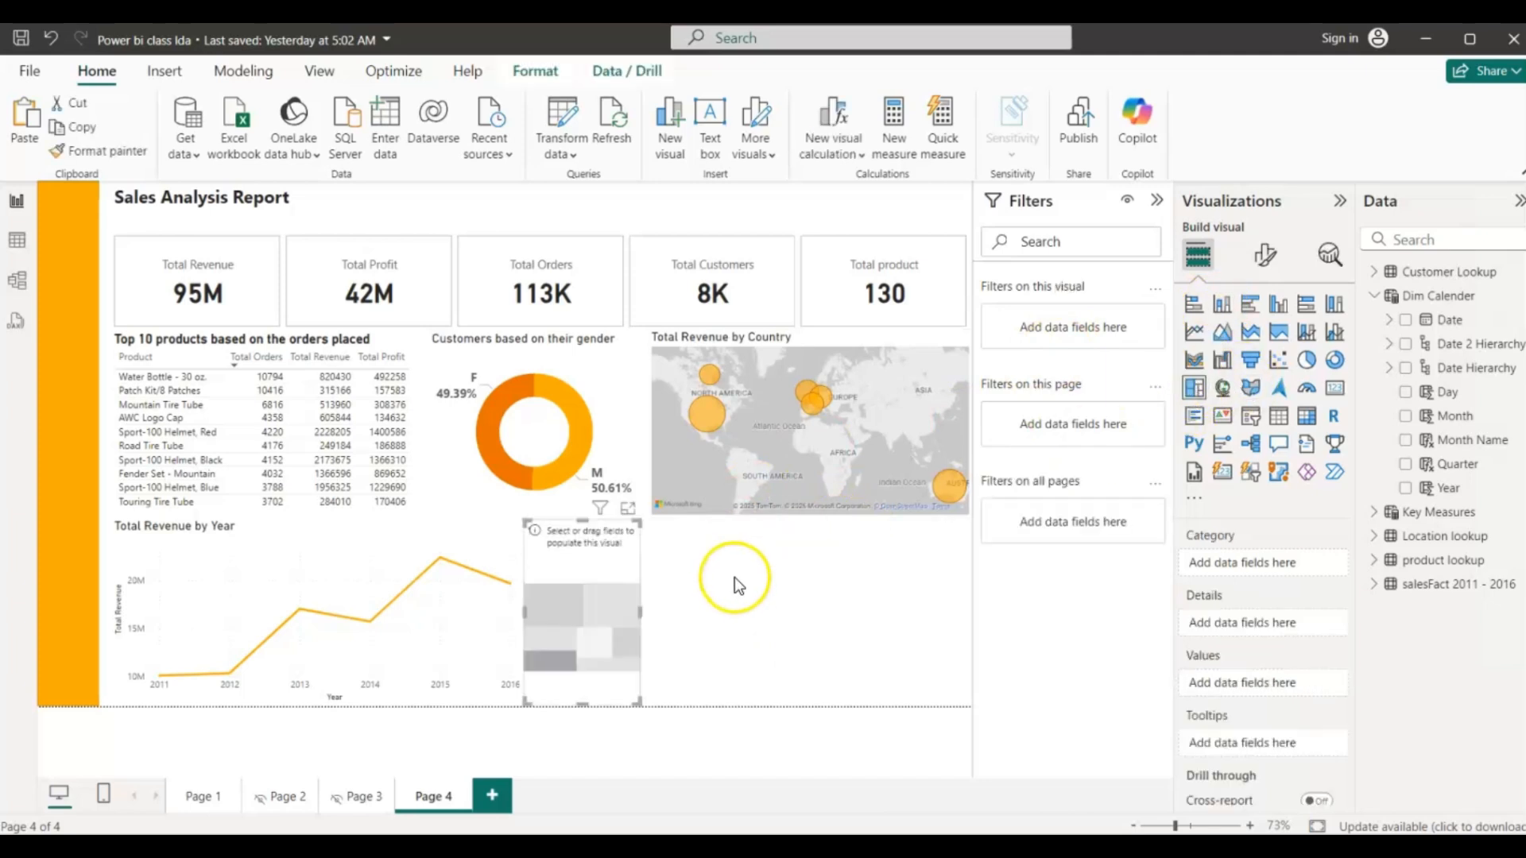
drag(641, 612, 972, 626)
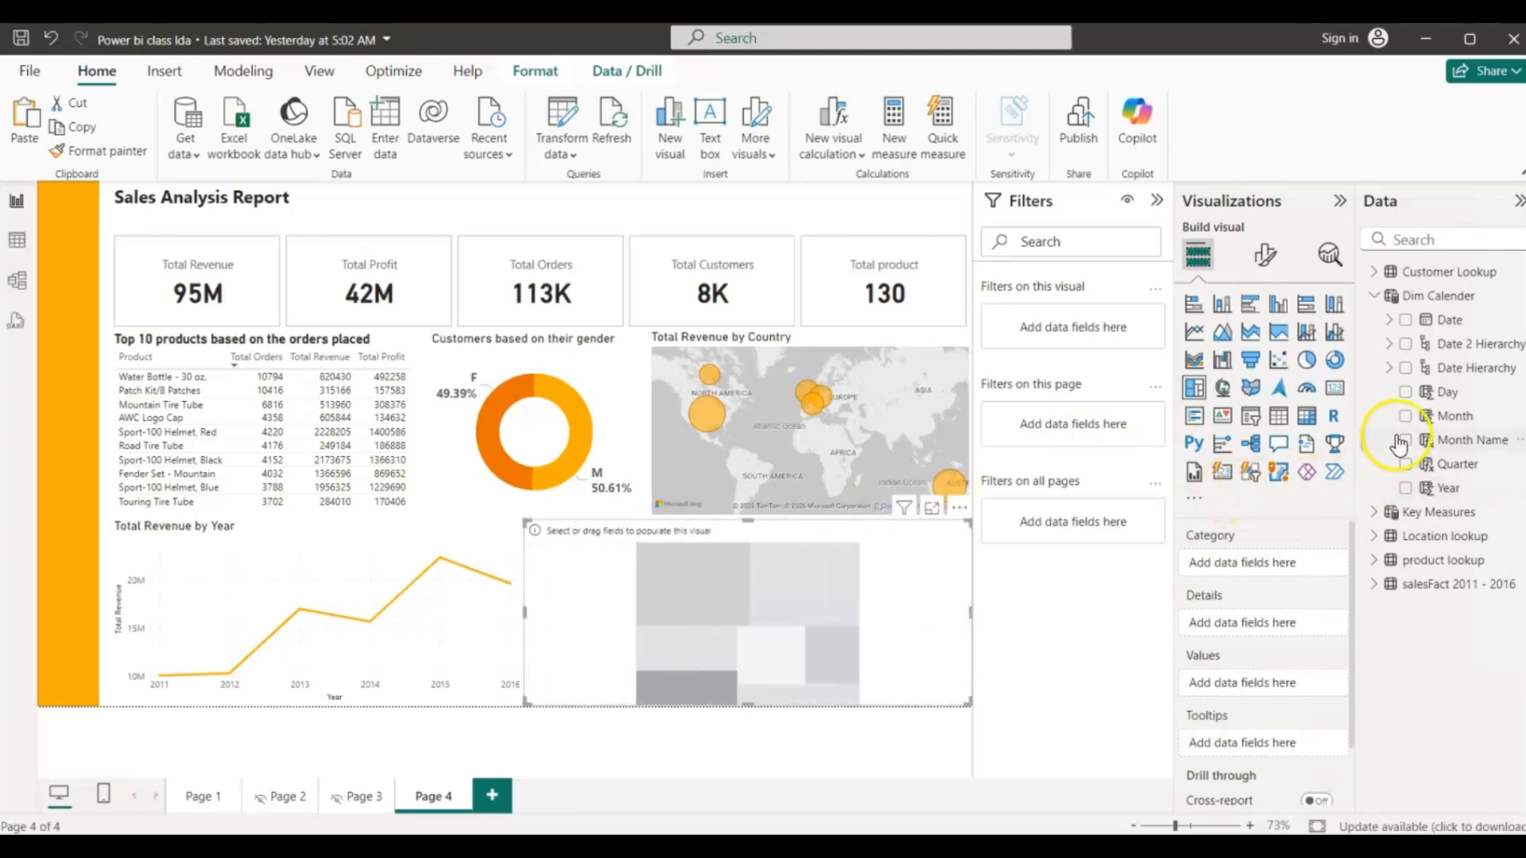
click(1374, 512)
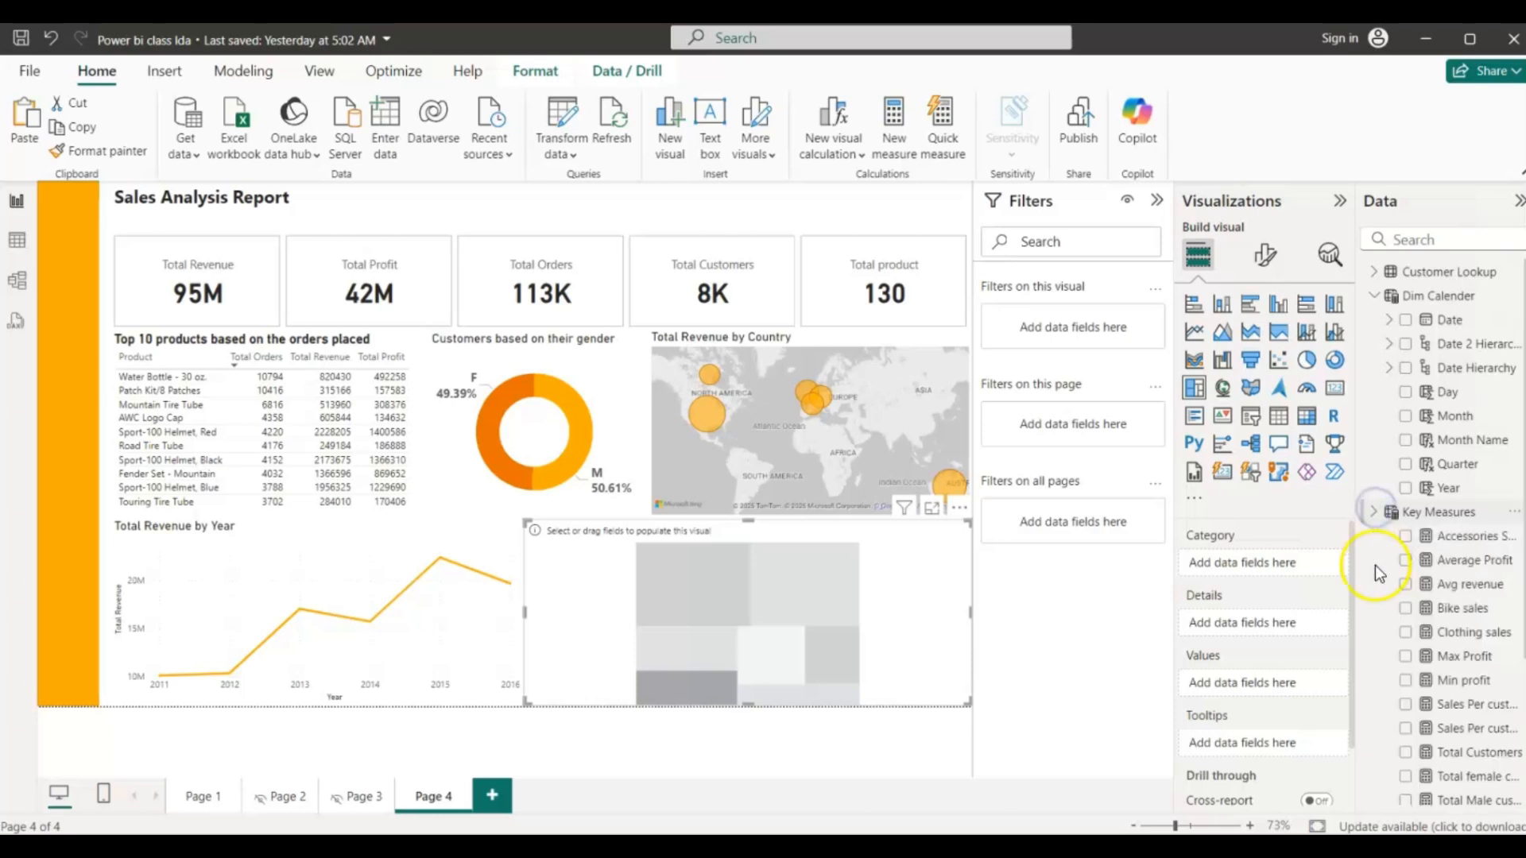
click(1372, 297)
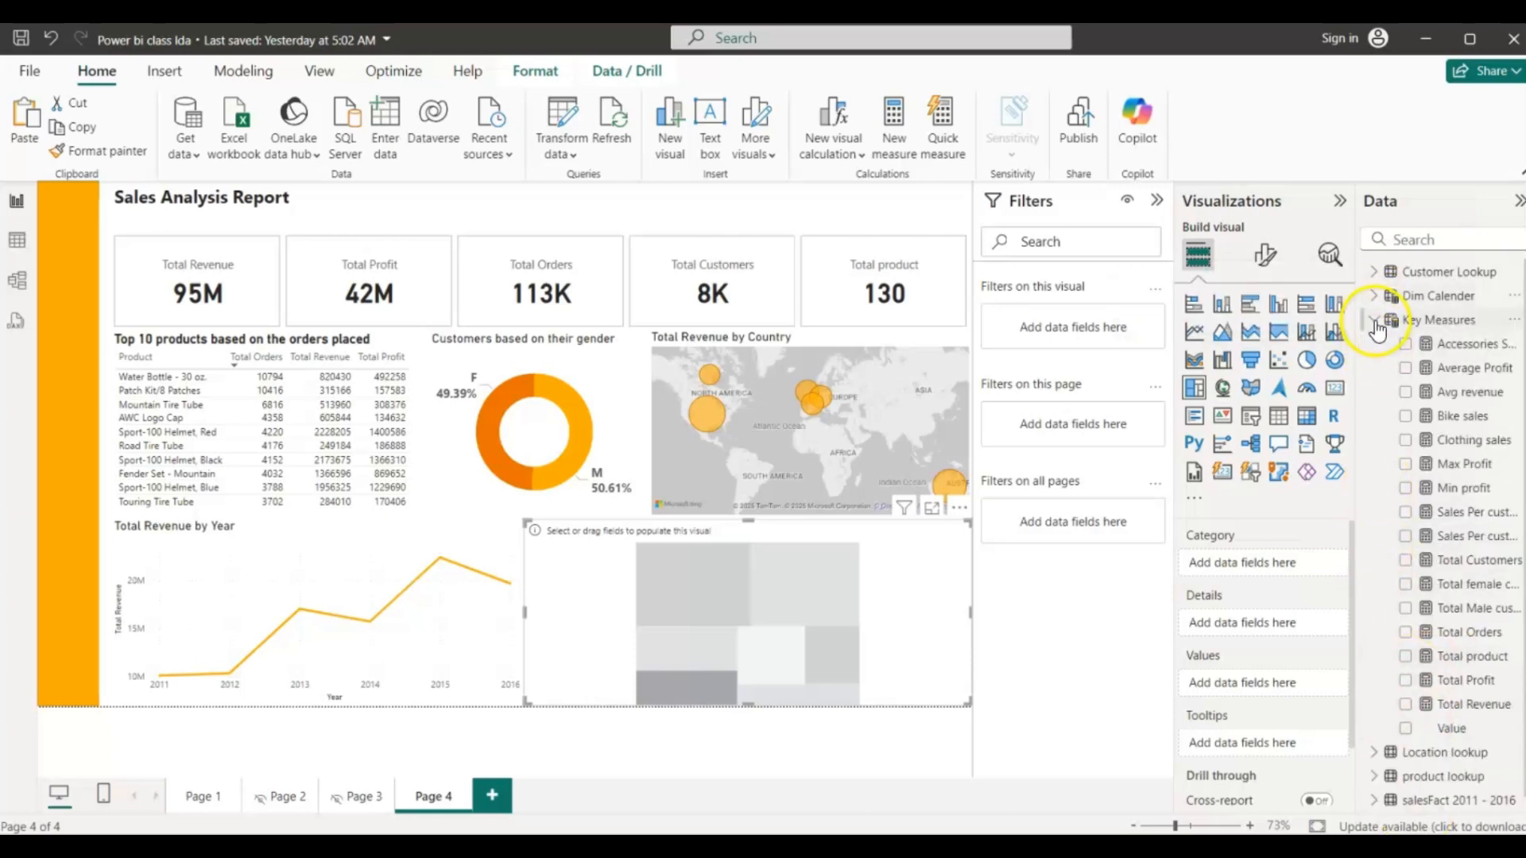
click(1406, 635)
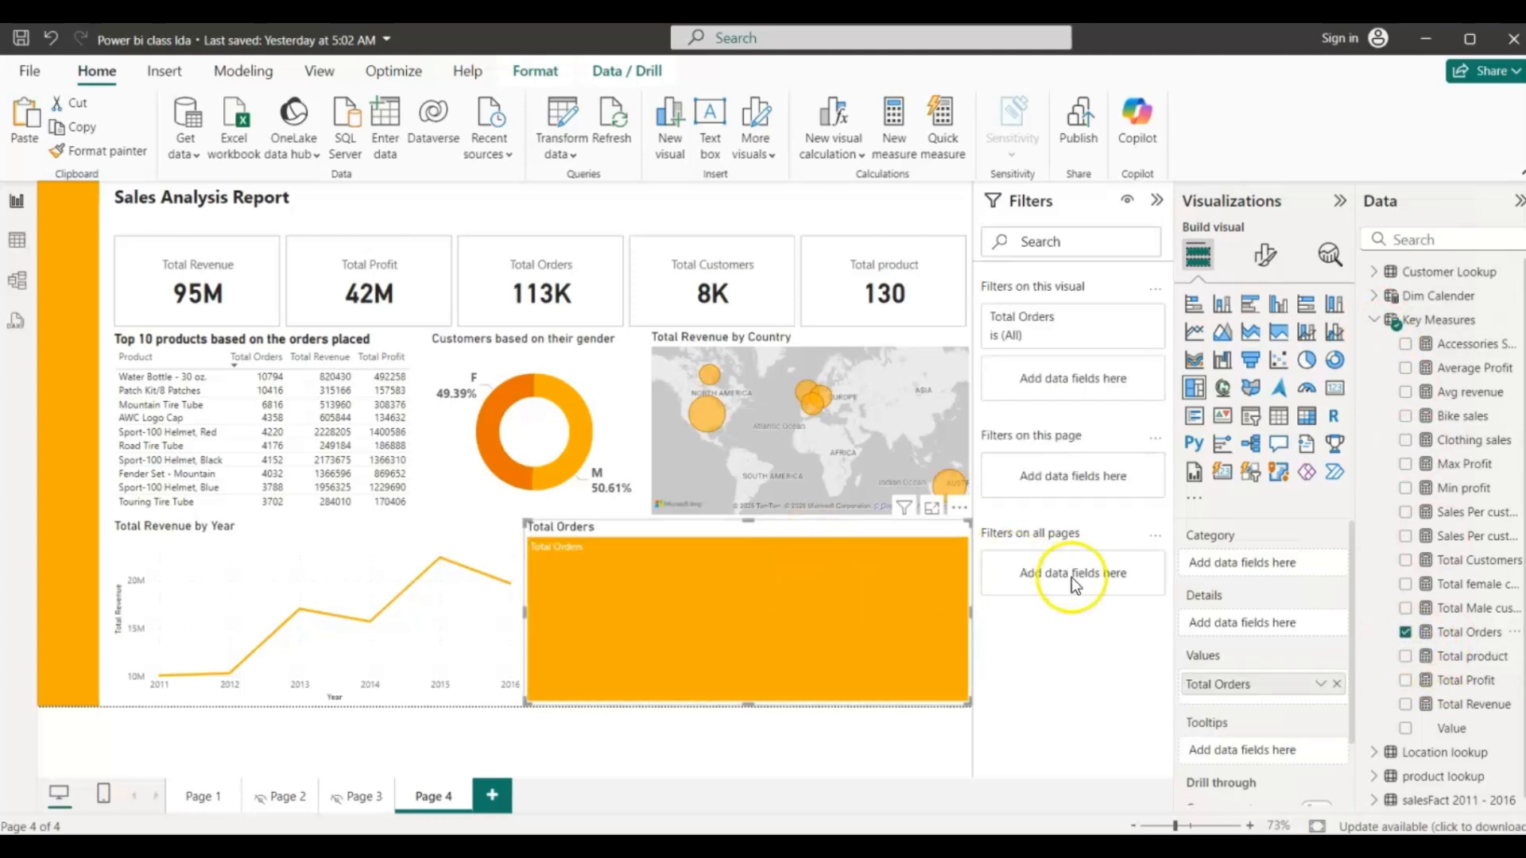
- Create a hierarchy from the Product Category column of the product lookup table
click(1376, 322)
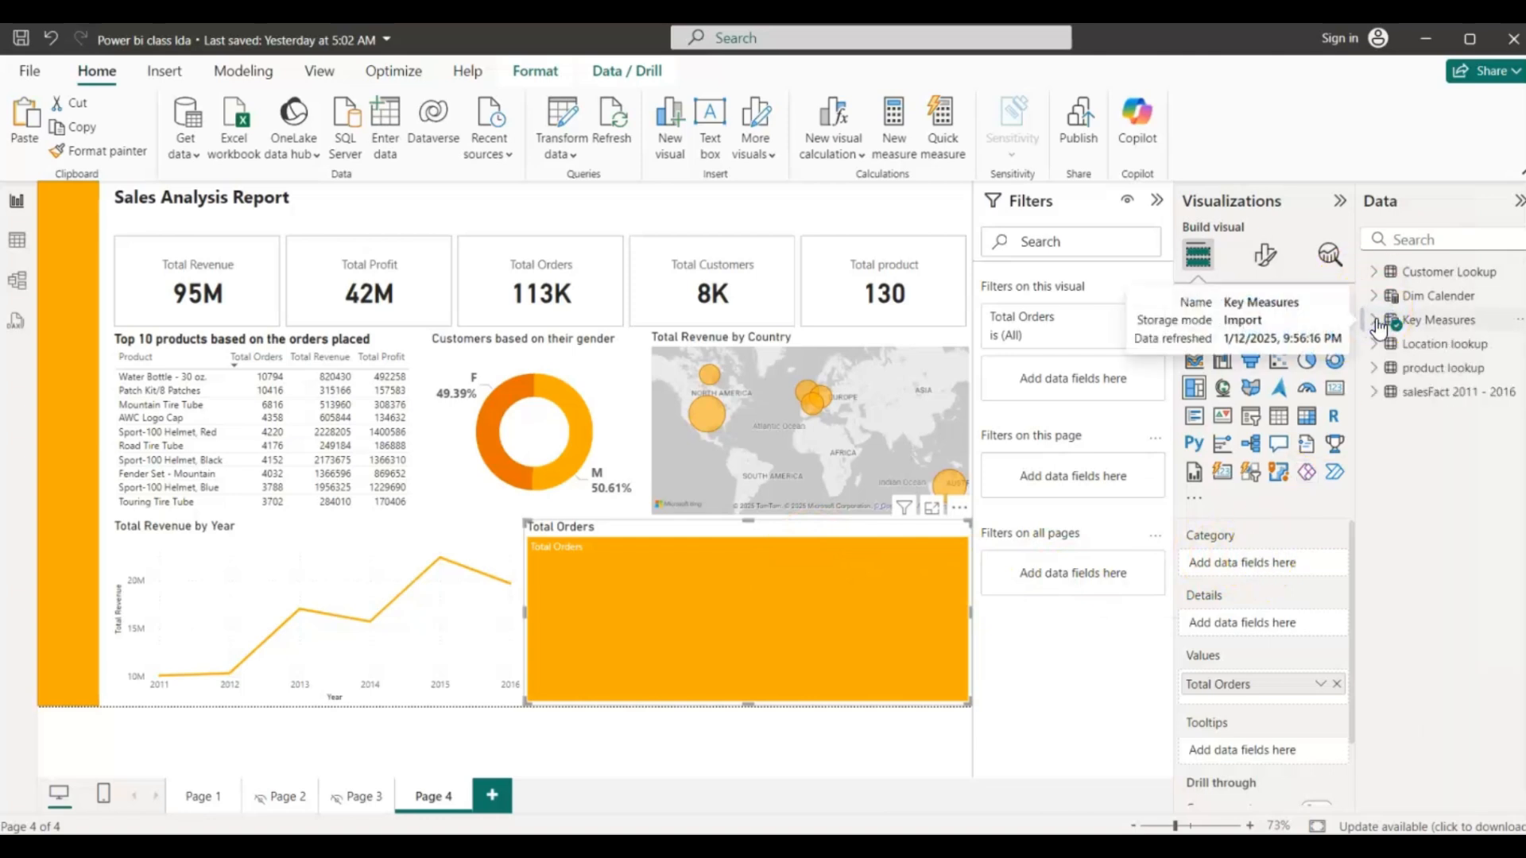
click(1373, 369)
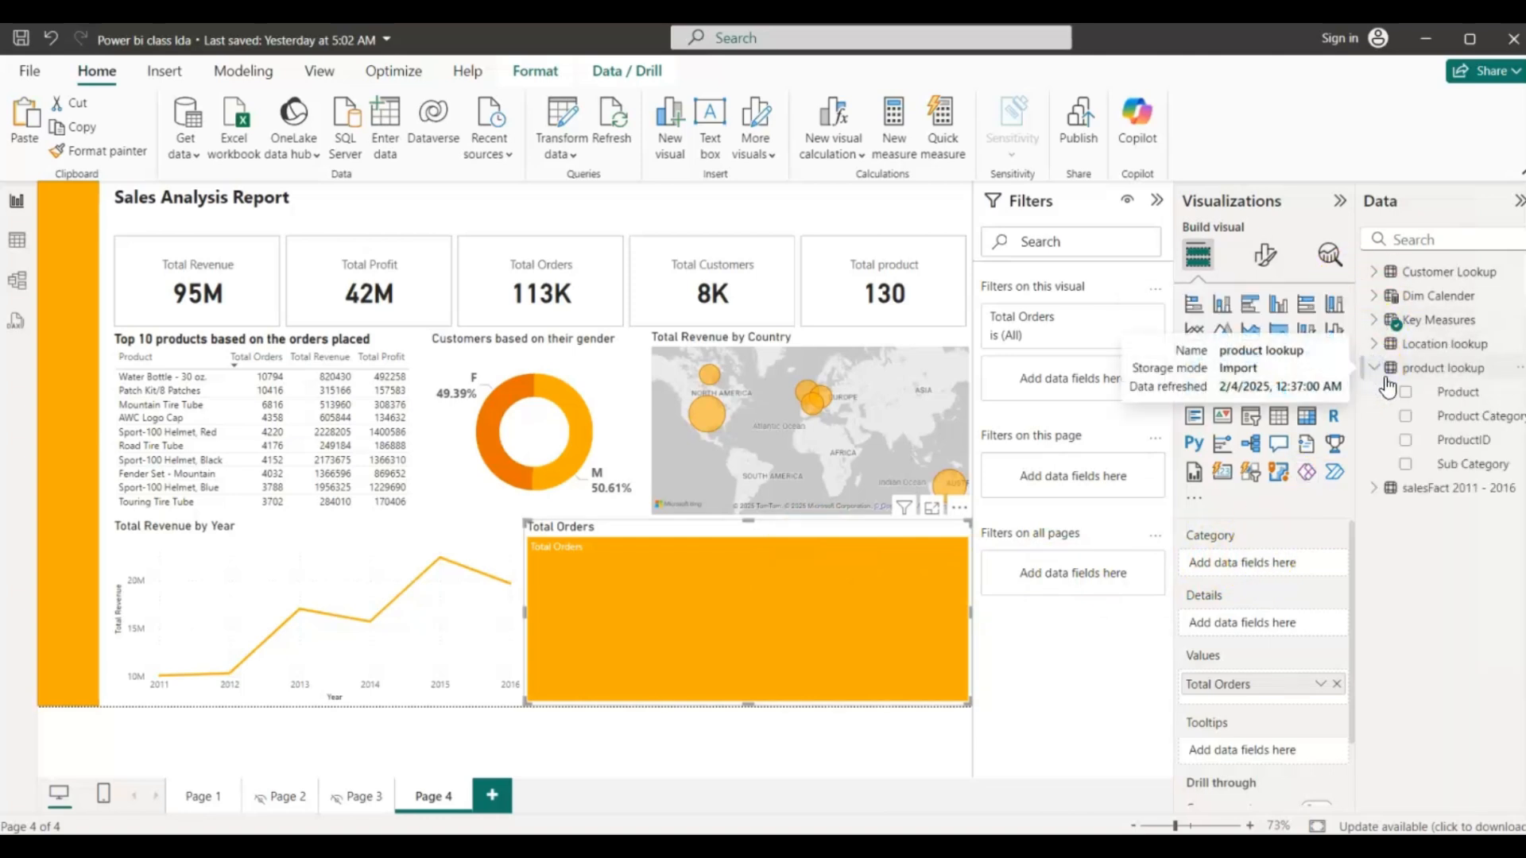
right_click(1439, 425)
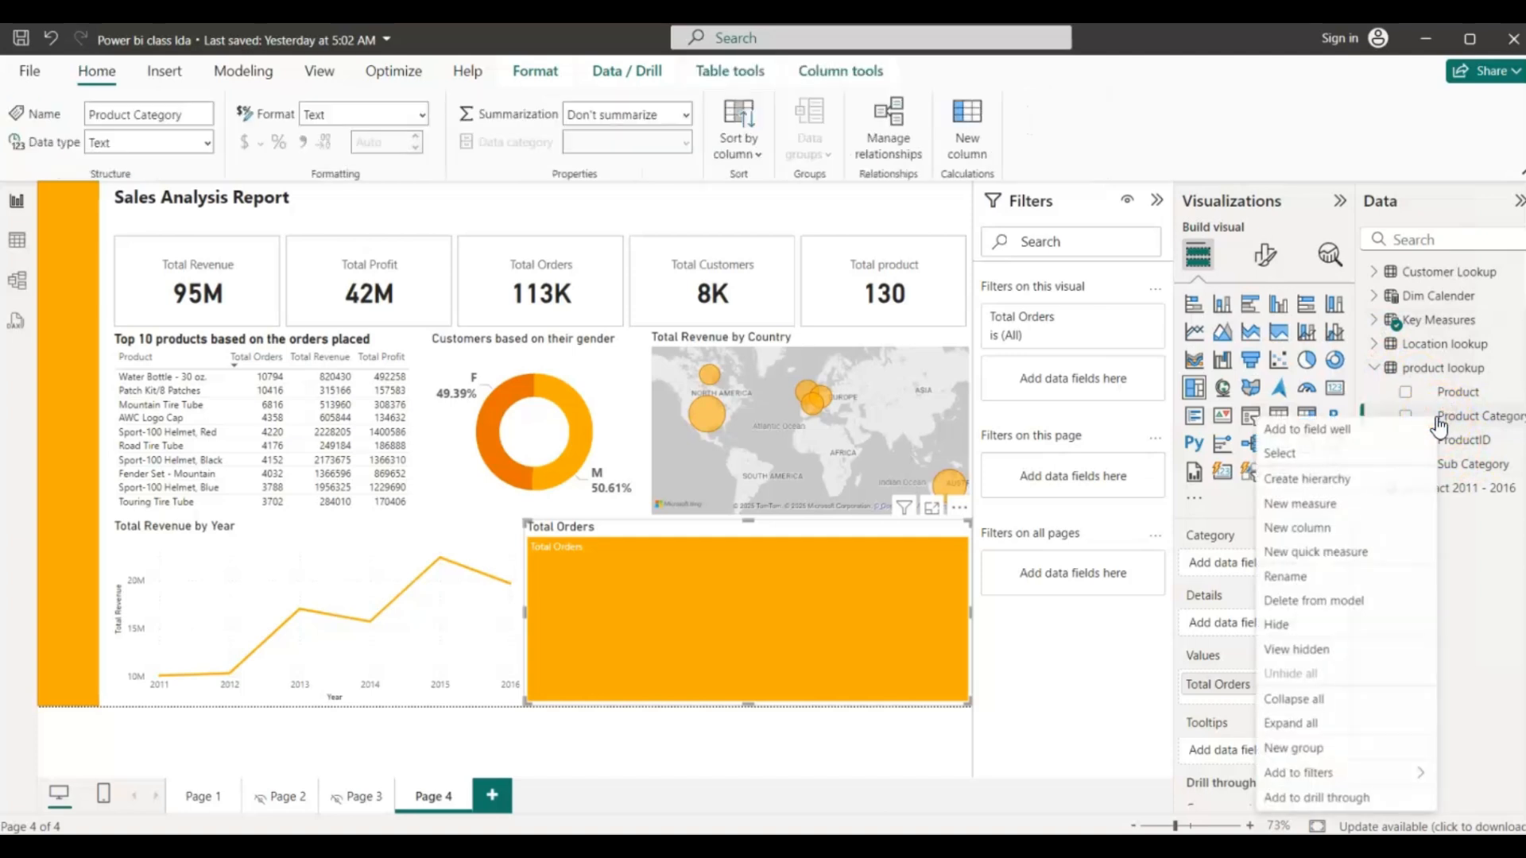
click(1290, 486)
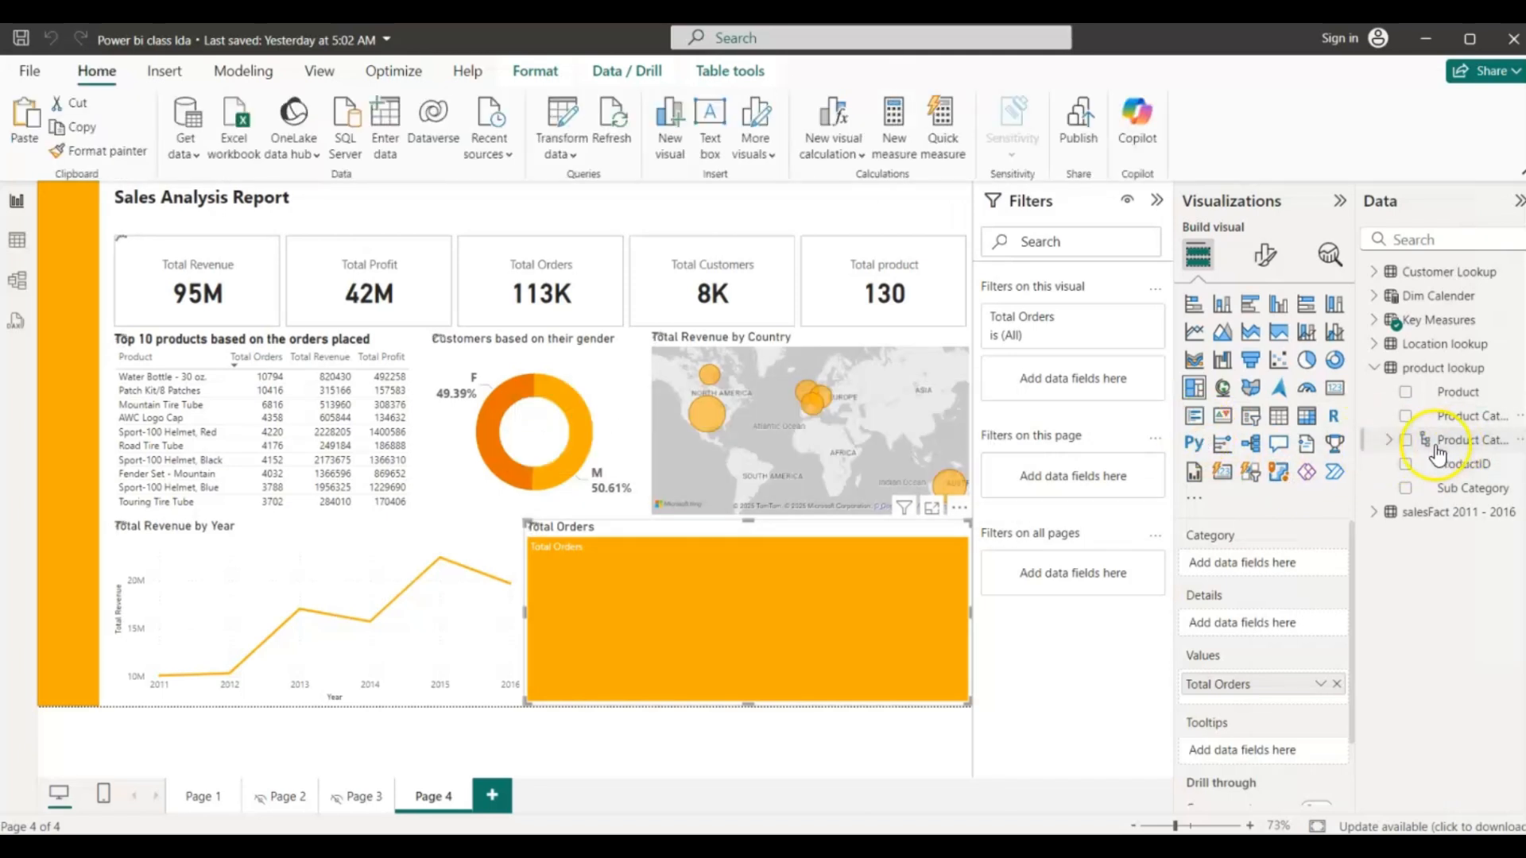
- Rename the Product Category Hierarchy as Product Hierarchy
click(1453, 445)
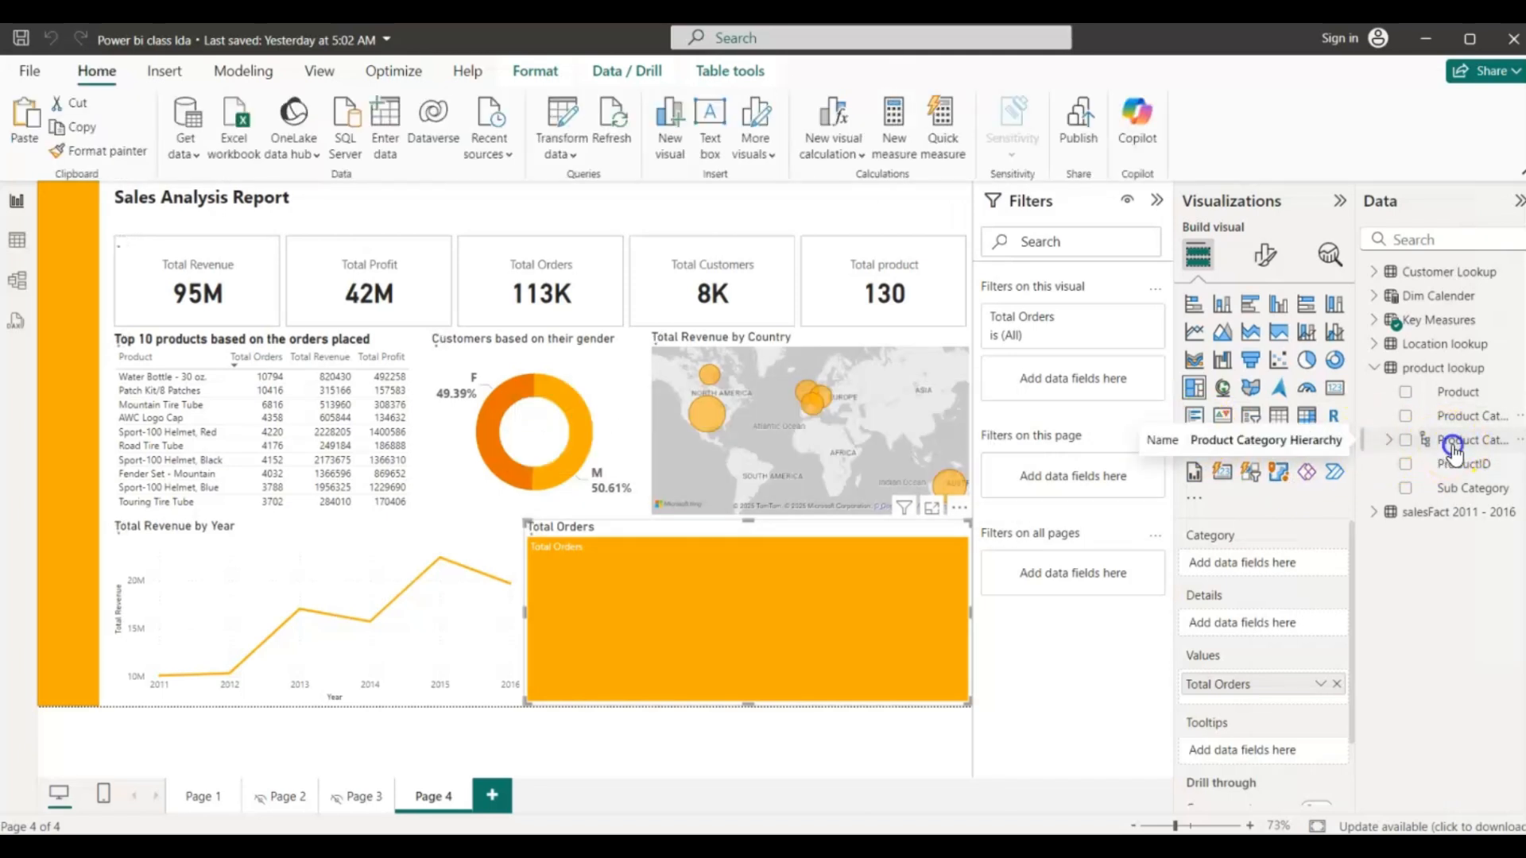
double_click(1452, 442)
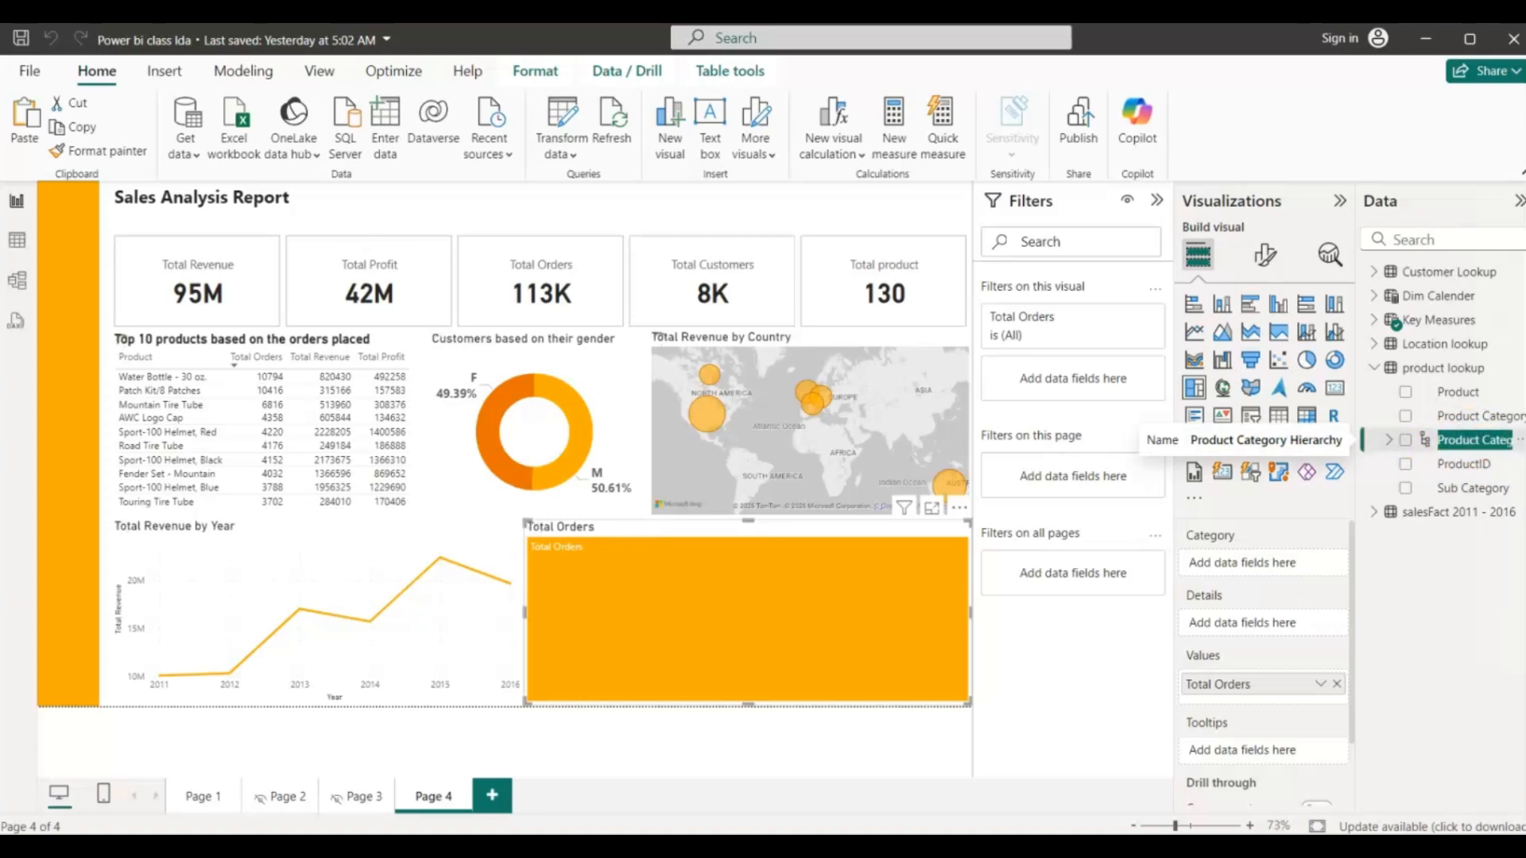
key(Return)
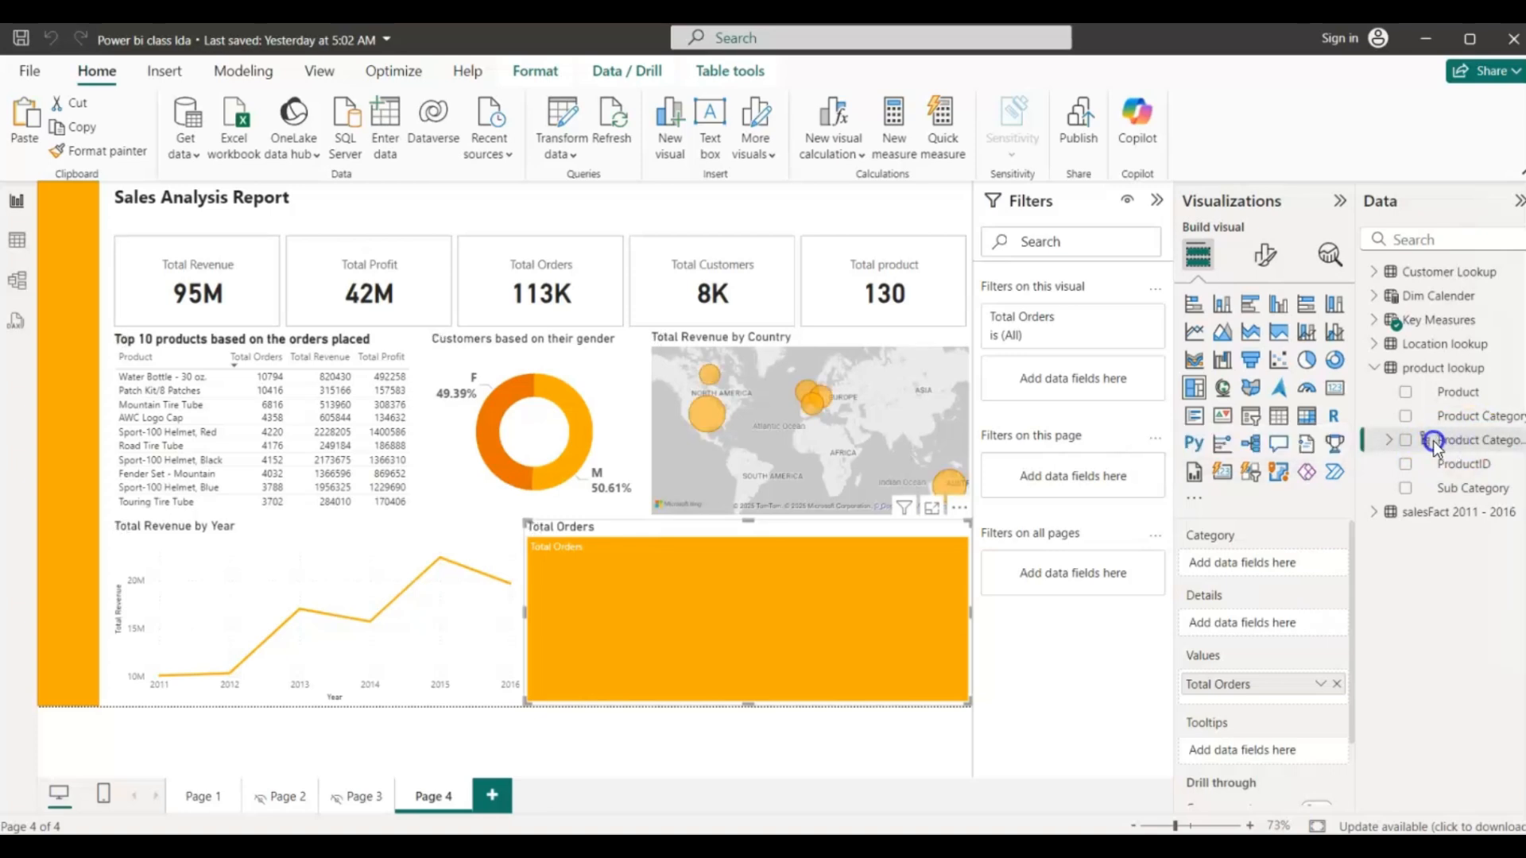
drag(1427, 415, 661, 694)
click(1487, 440)
click(1487, 441)
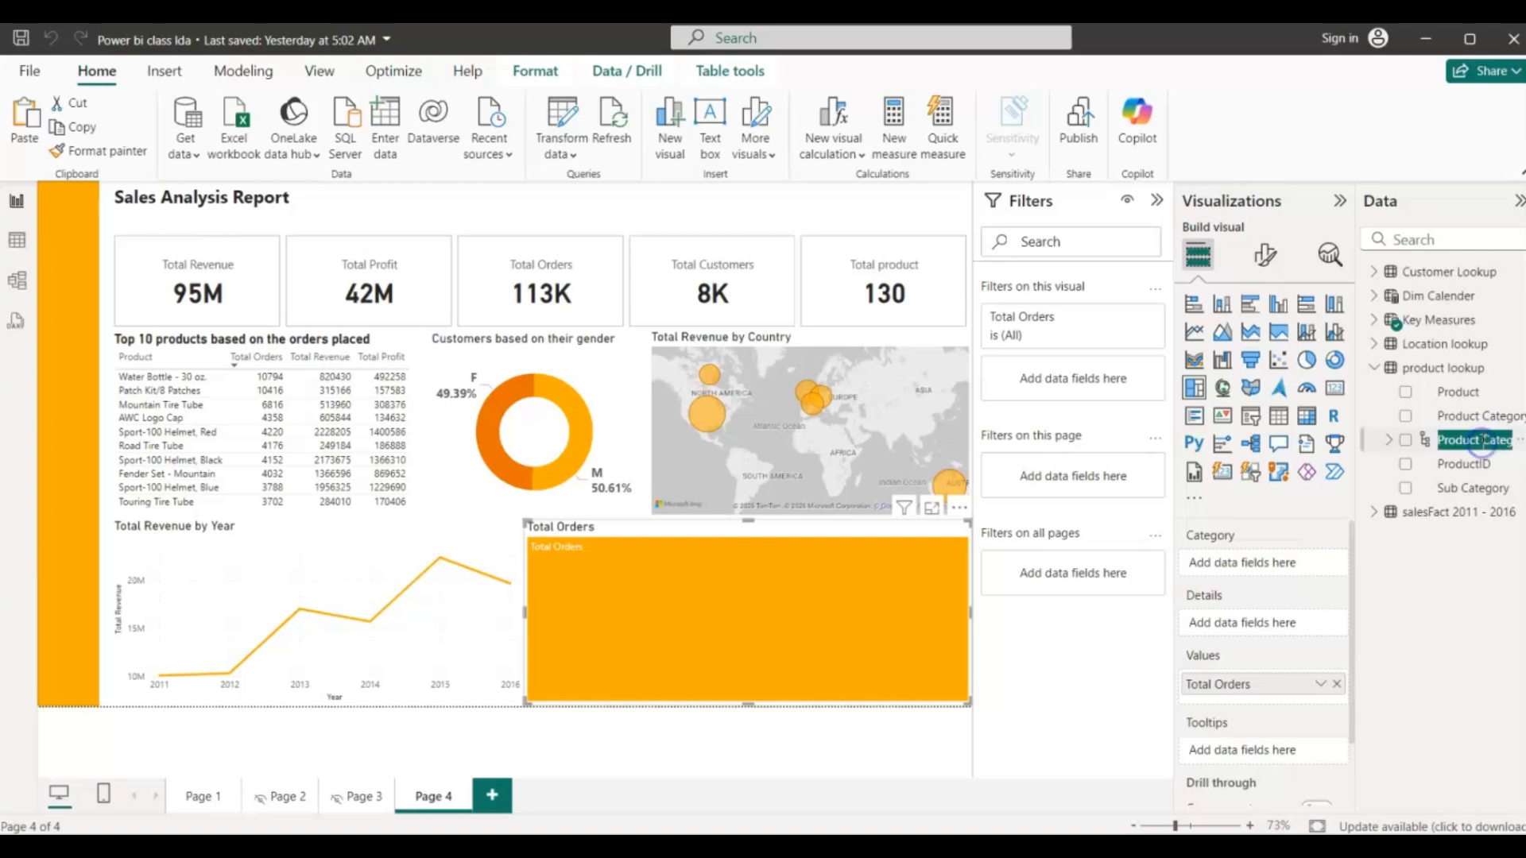
mouse_move(1483, 441)
mouse_down()
mouse_move(1506, 443)
mouse_move(1462, 441)
mouse_up()
key(BackSpace)
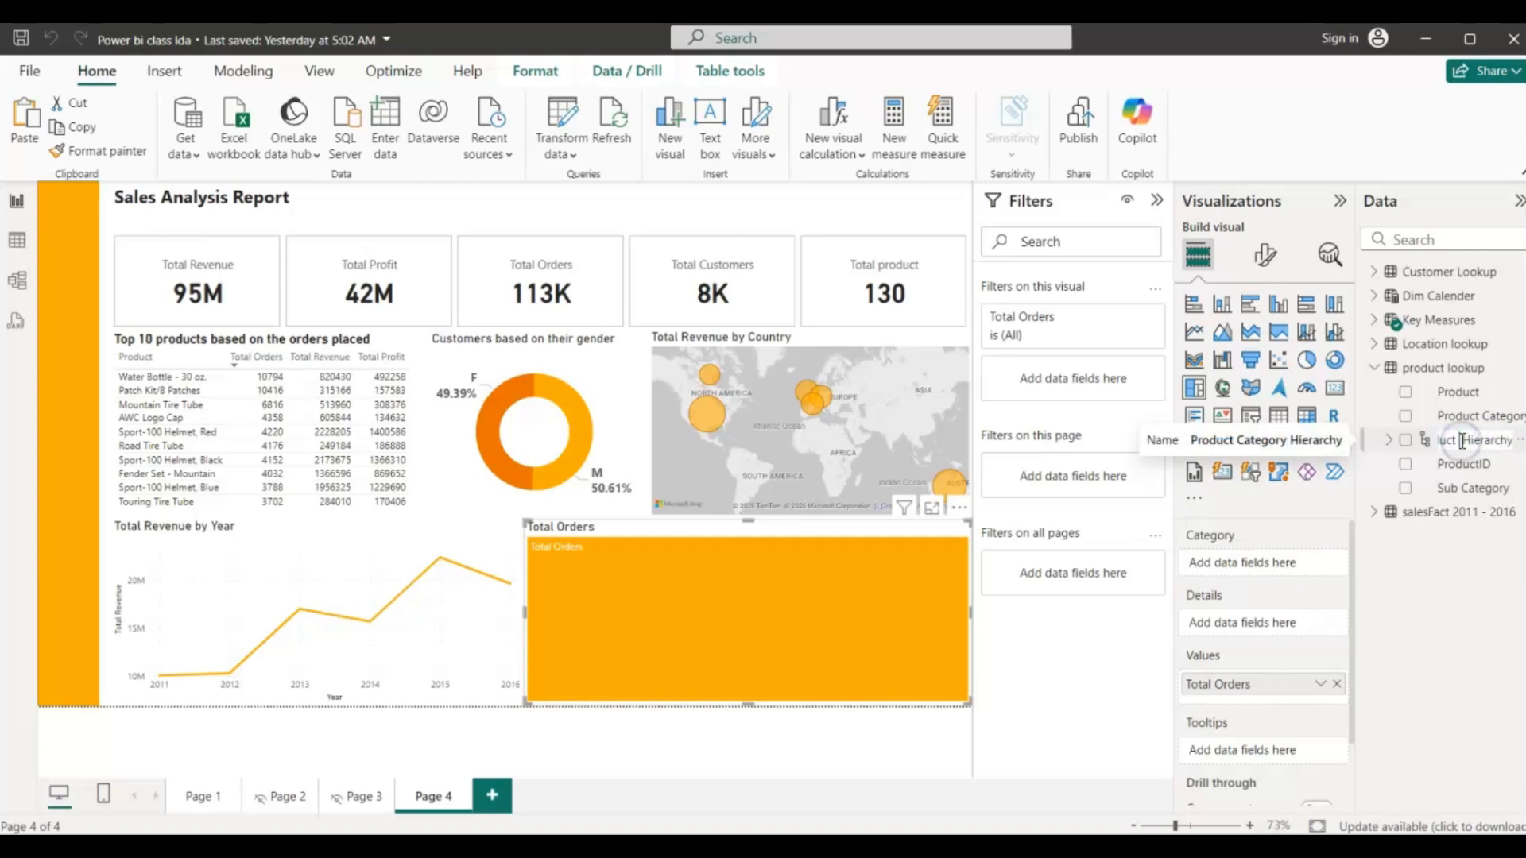
key(Return)
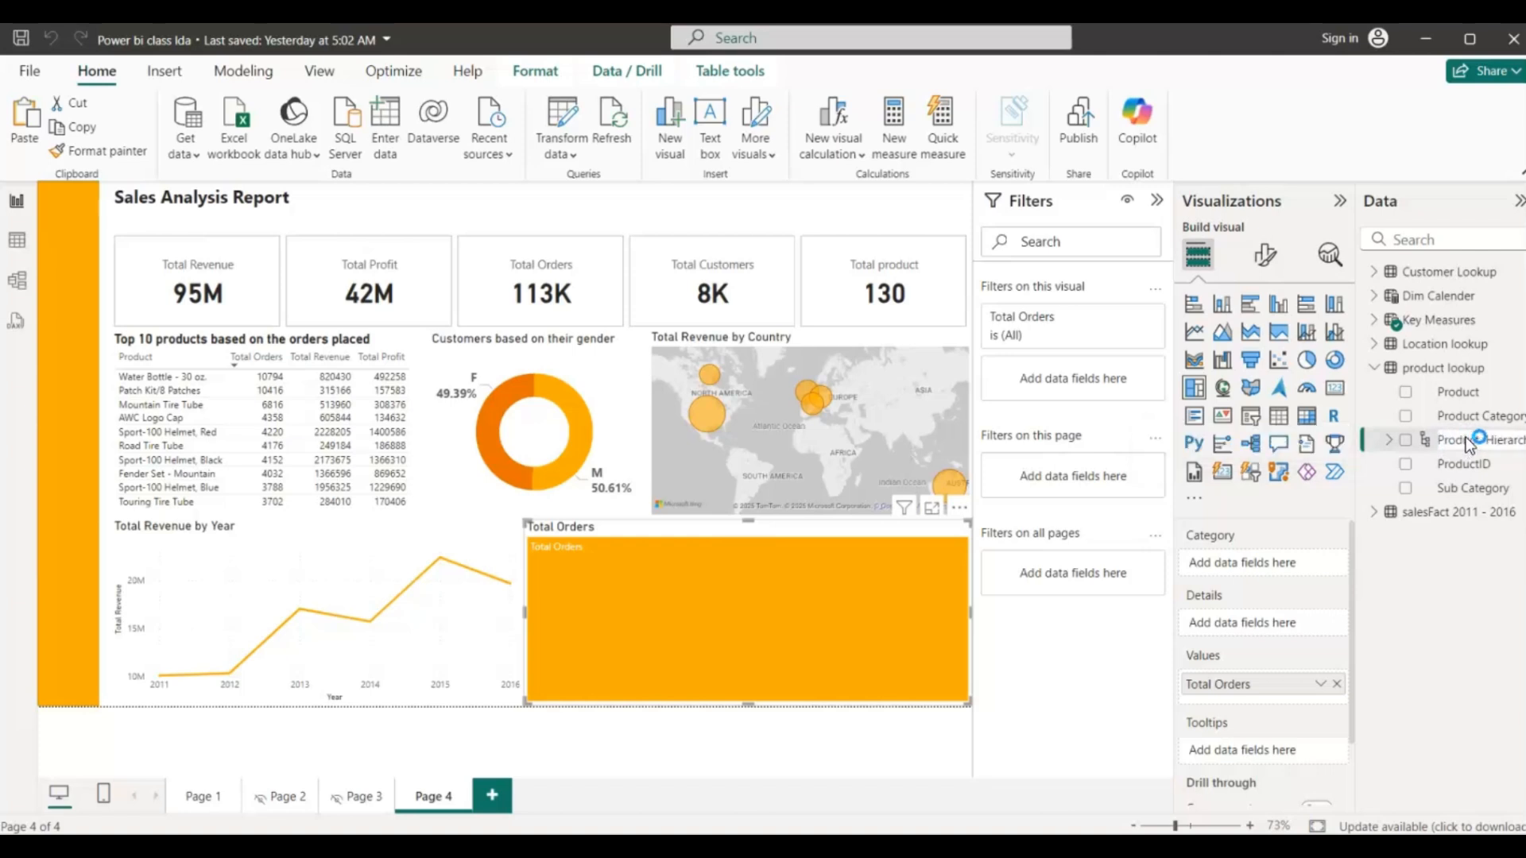
- Add the Sub Category and Product columns of product lookup to Product Hierarchy, in that order
right_click(1468, 489)
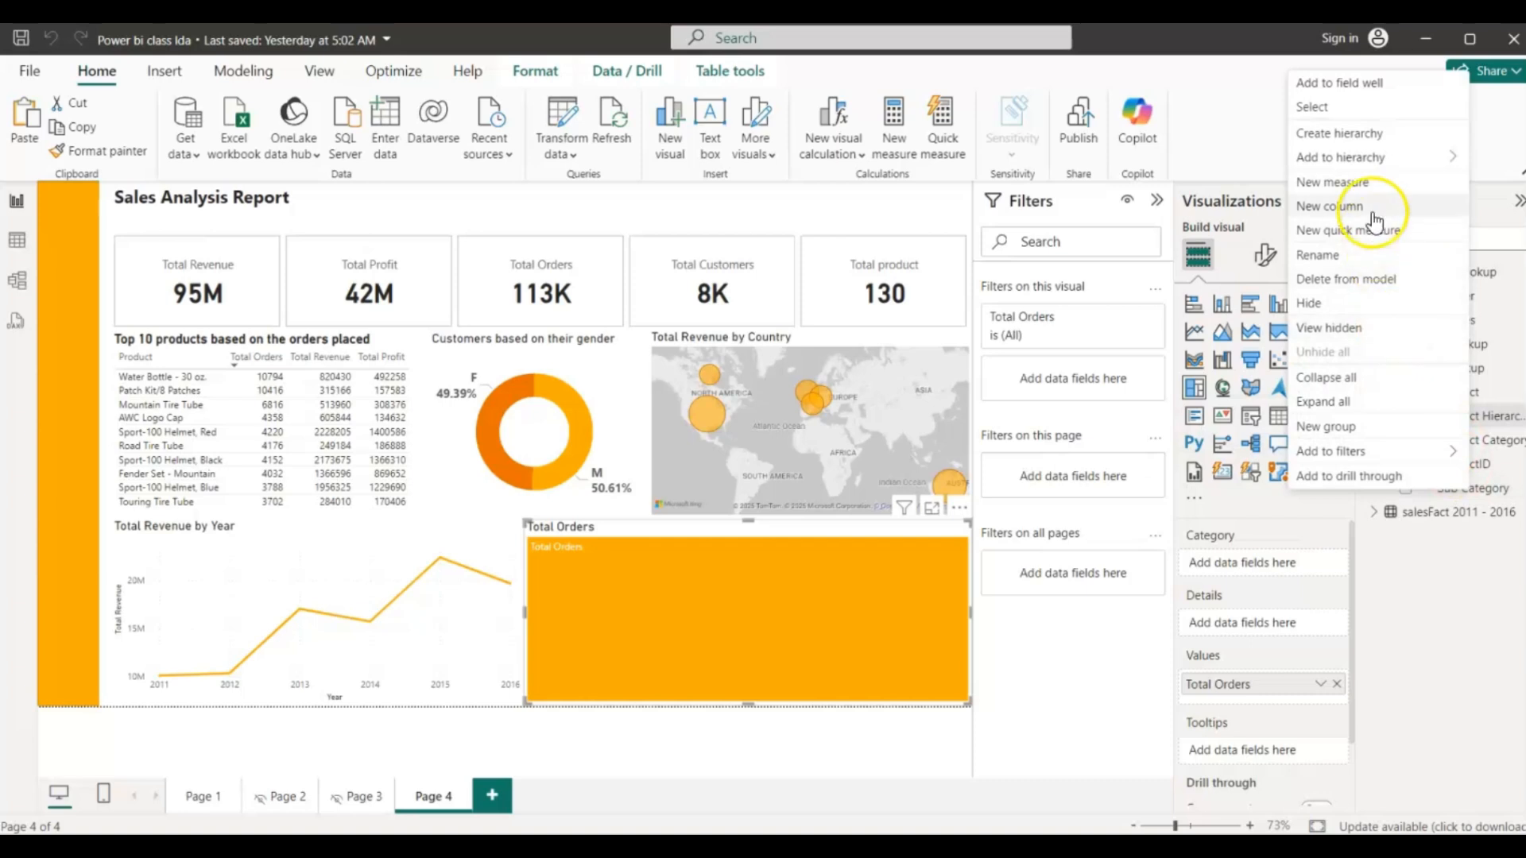
mouse_move(1358, 162)
click(1184, 156)
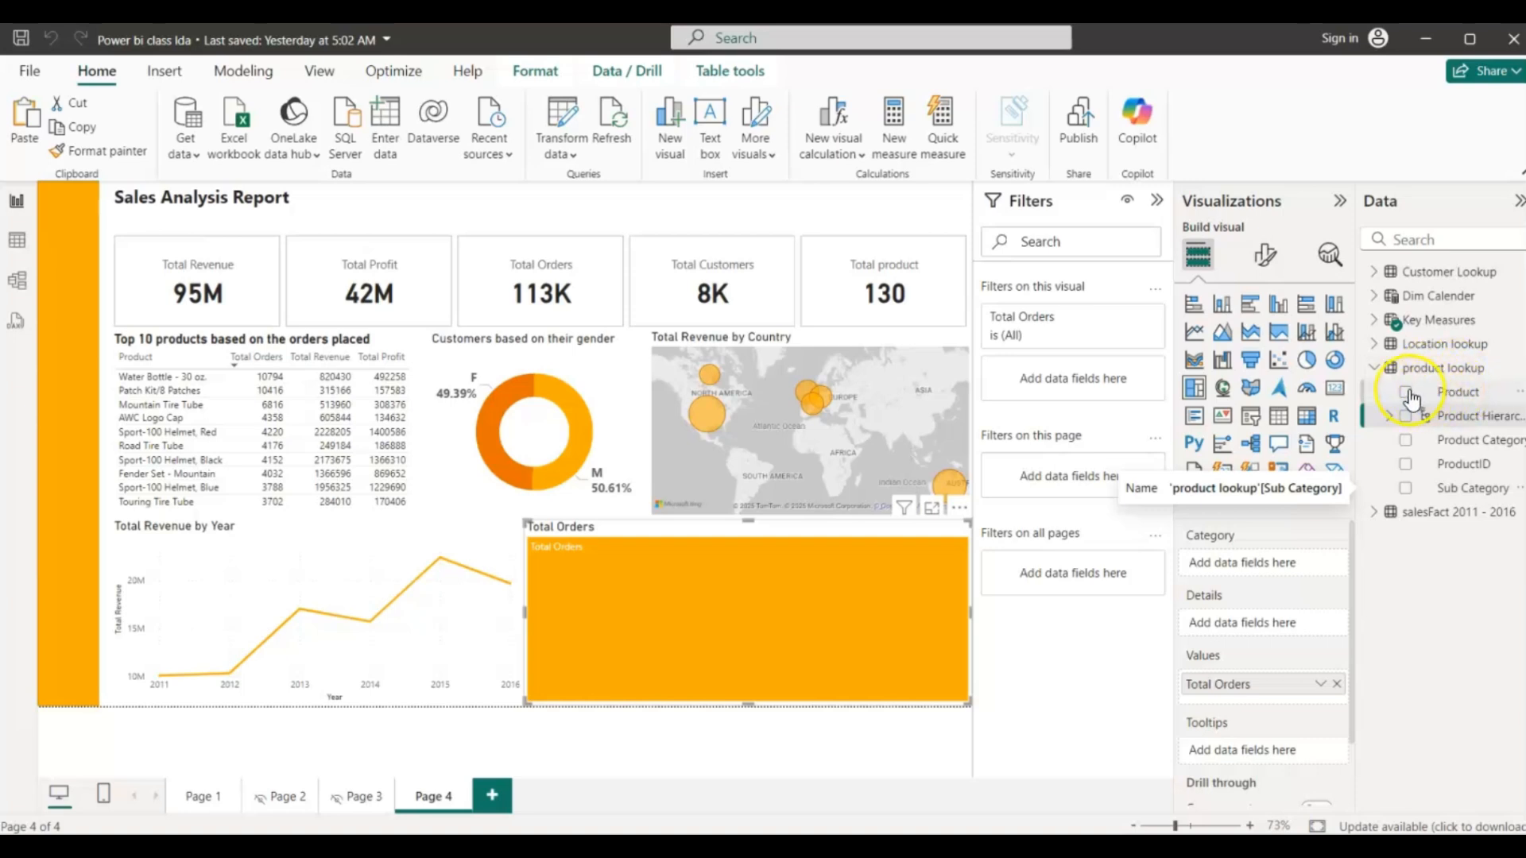
click(1443, 403)
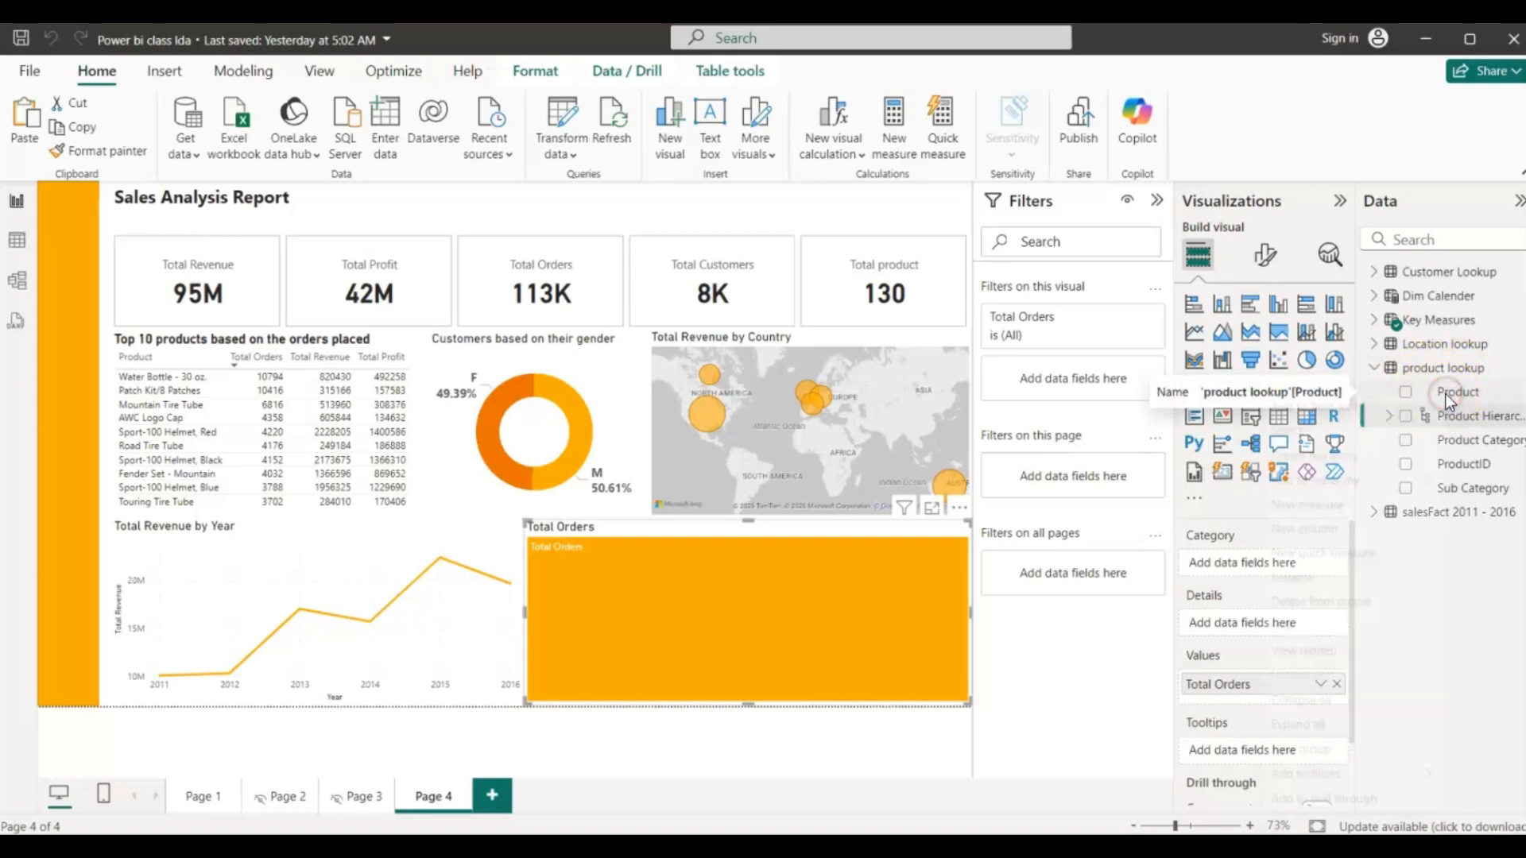
right_click(1446, 394)
mouse_move(1352, 482)
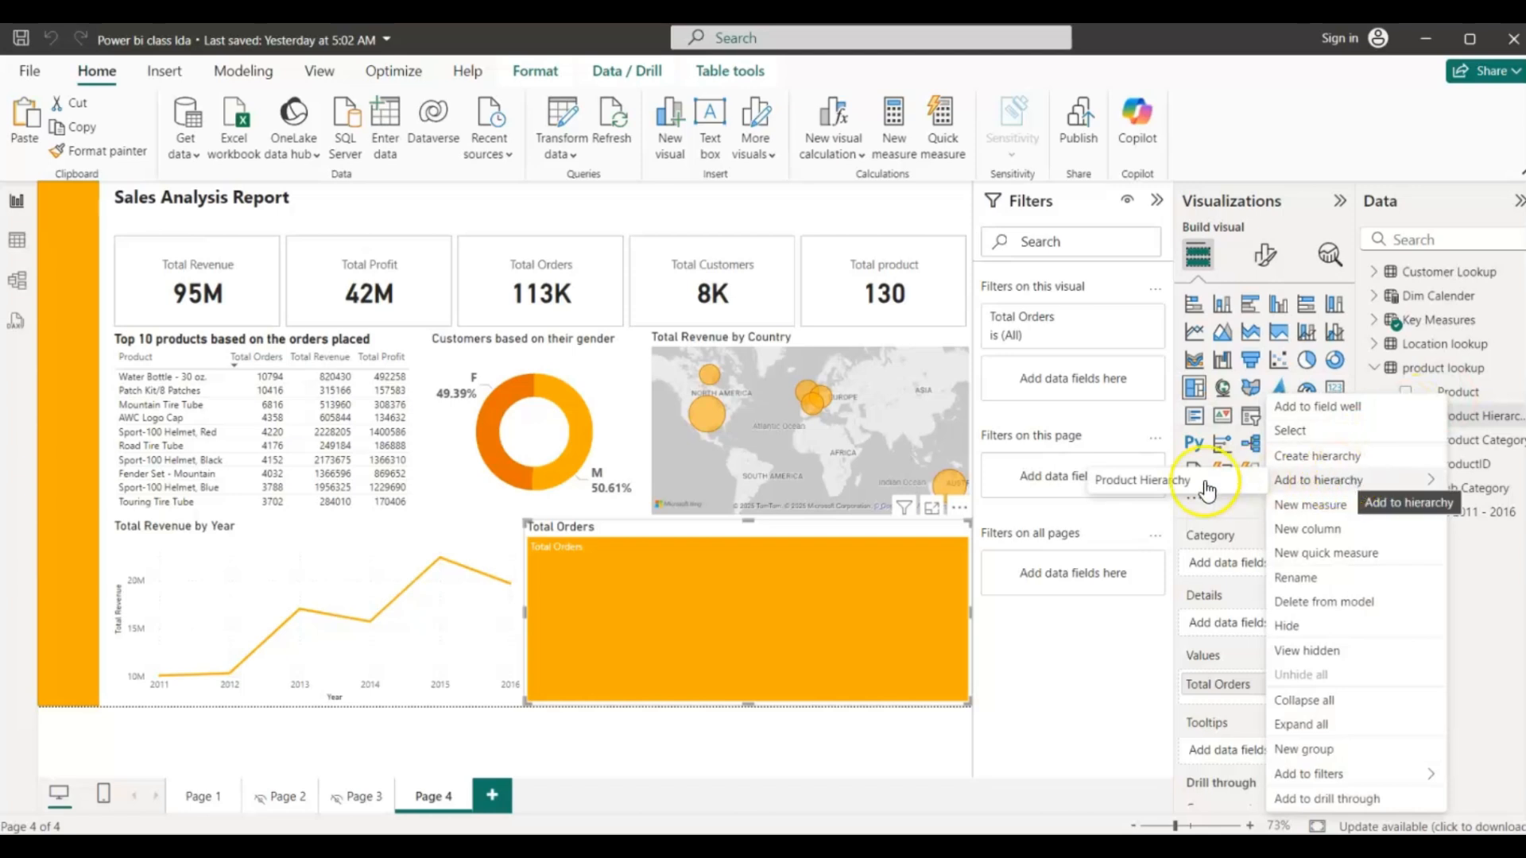
click(1174, 484)
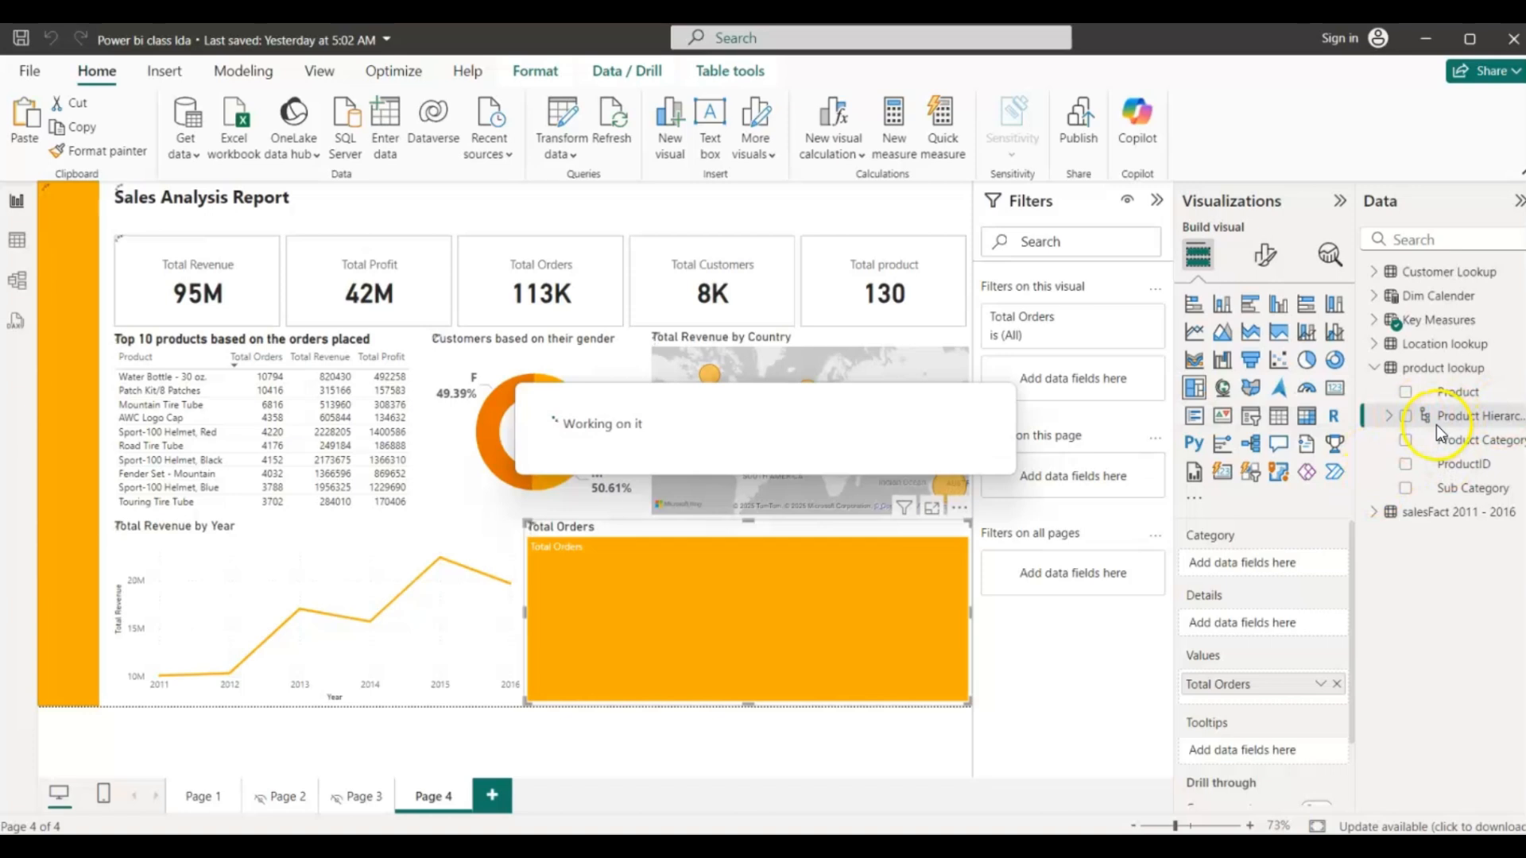
- Check the order of Product Hierarchy's levels and use the hierarchy as the treemap's category
click(1389, 417)
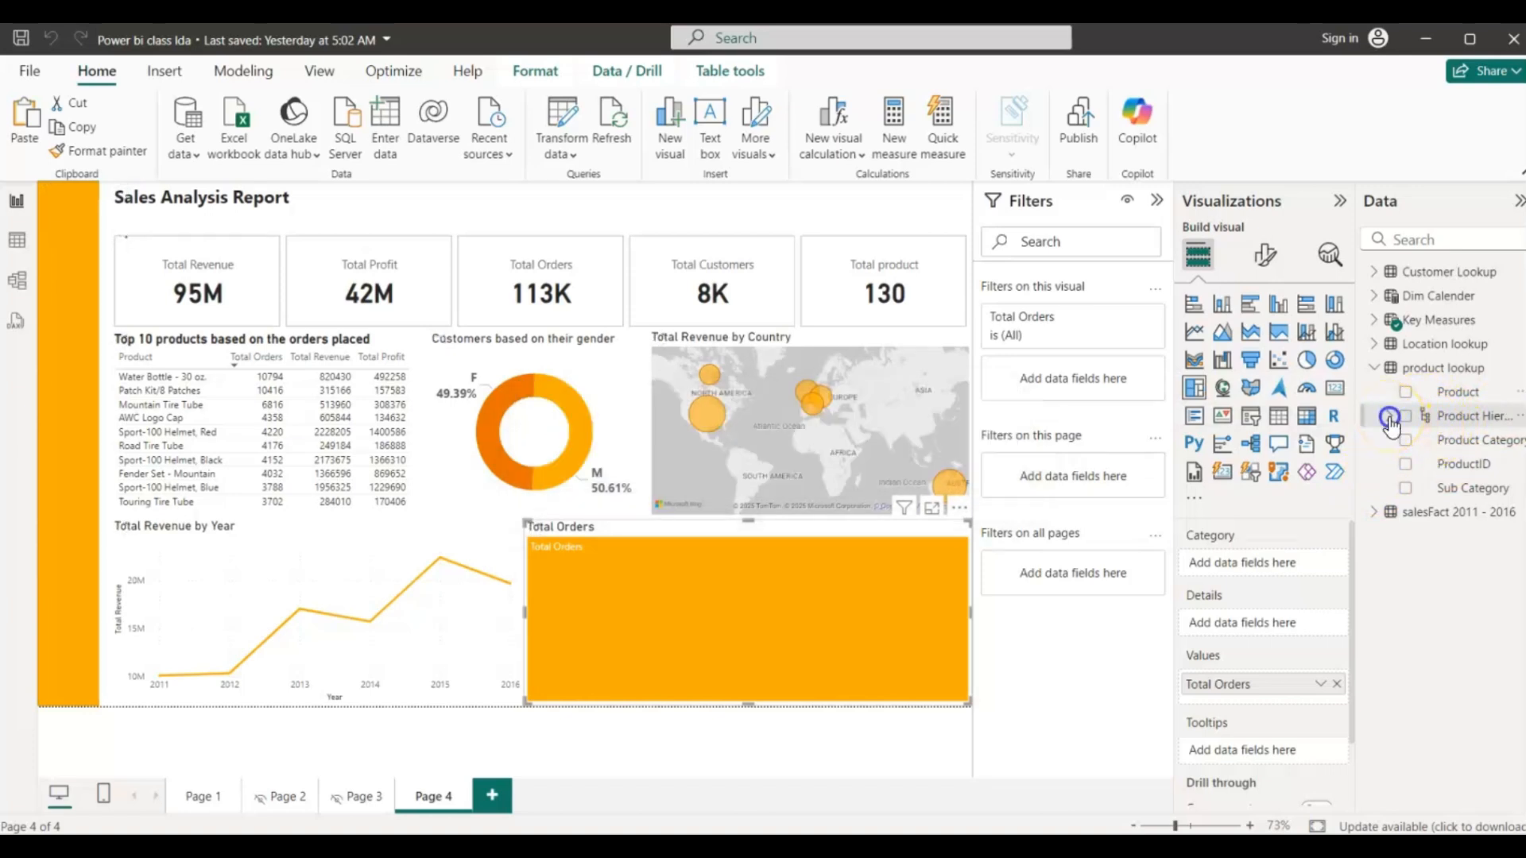
click(1448, 445)
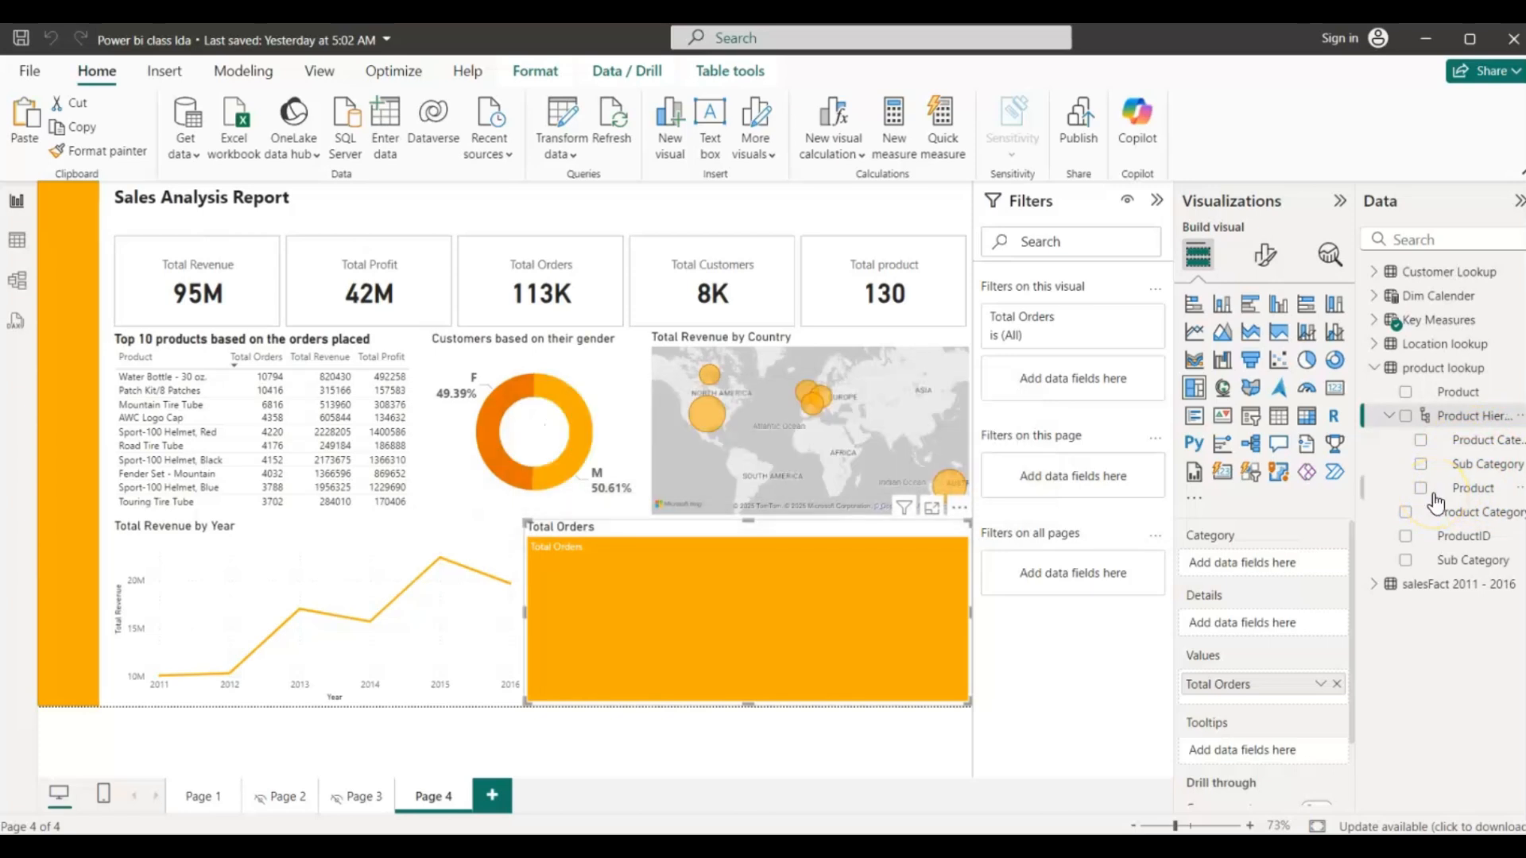
click(1388, 418)
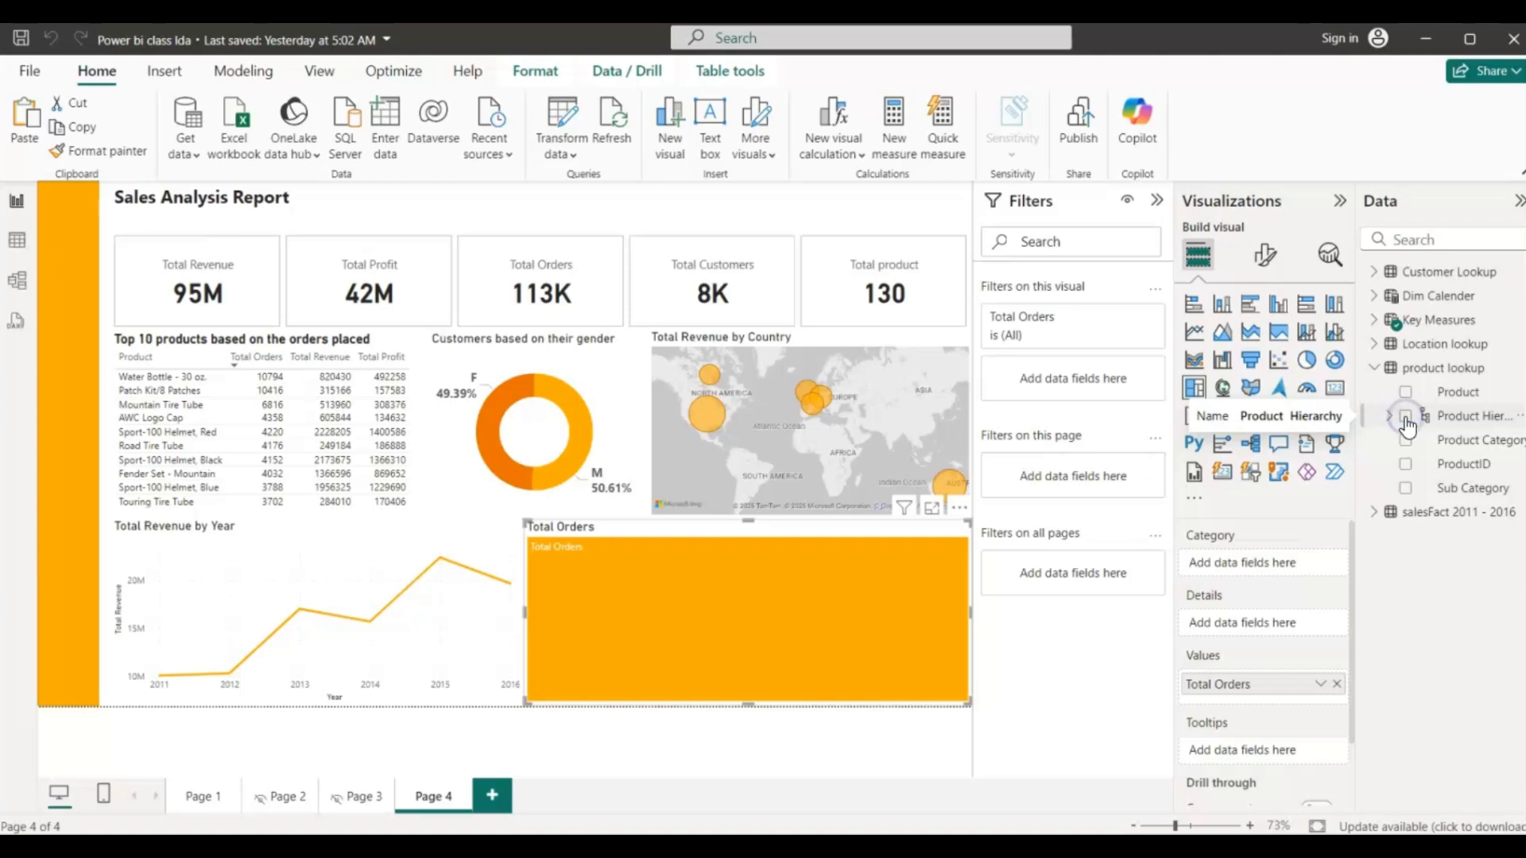
click(1405, 419)
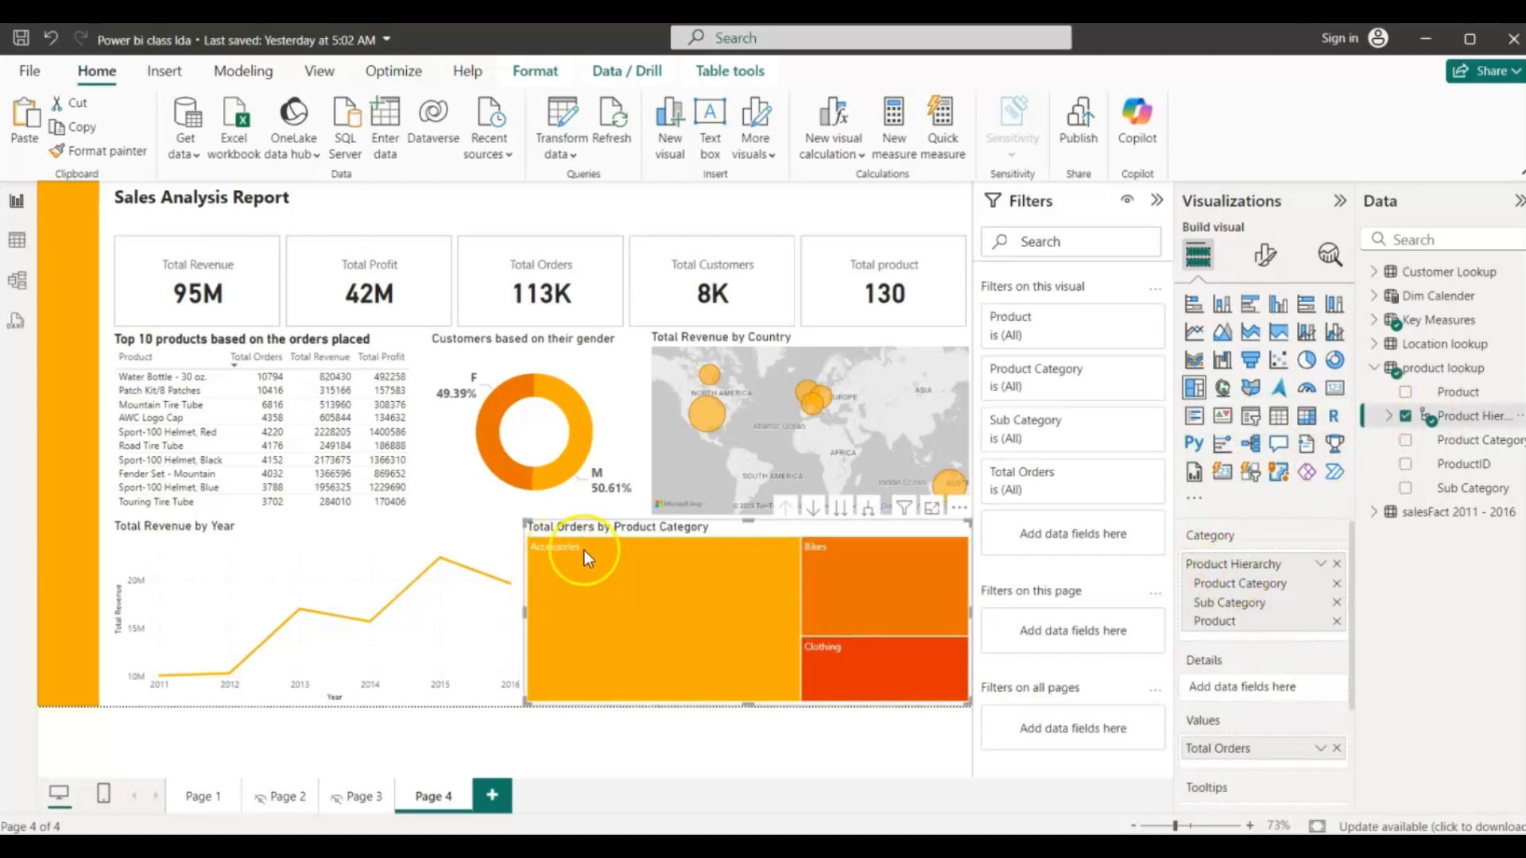
- Inspect the Total Orders of the treemap's product categories and turn on its data labels
mouse_move(608, 550)
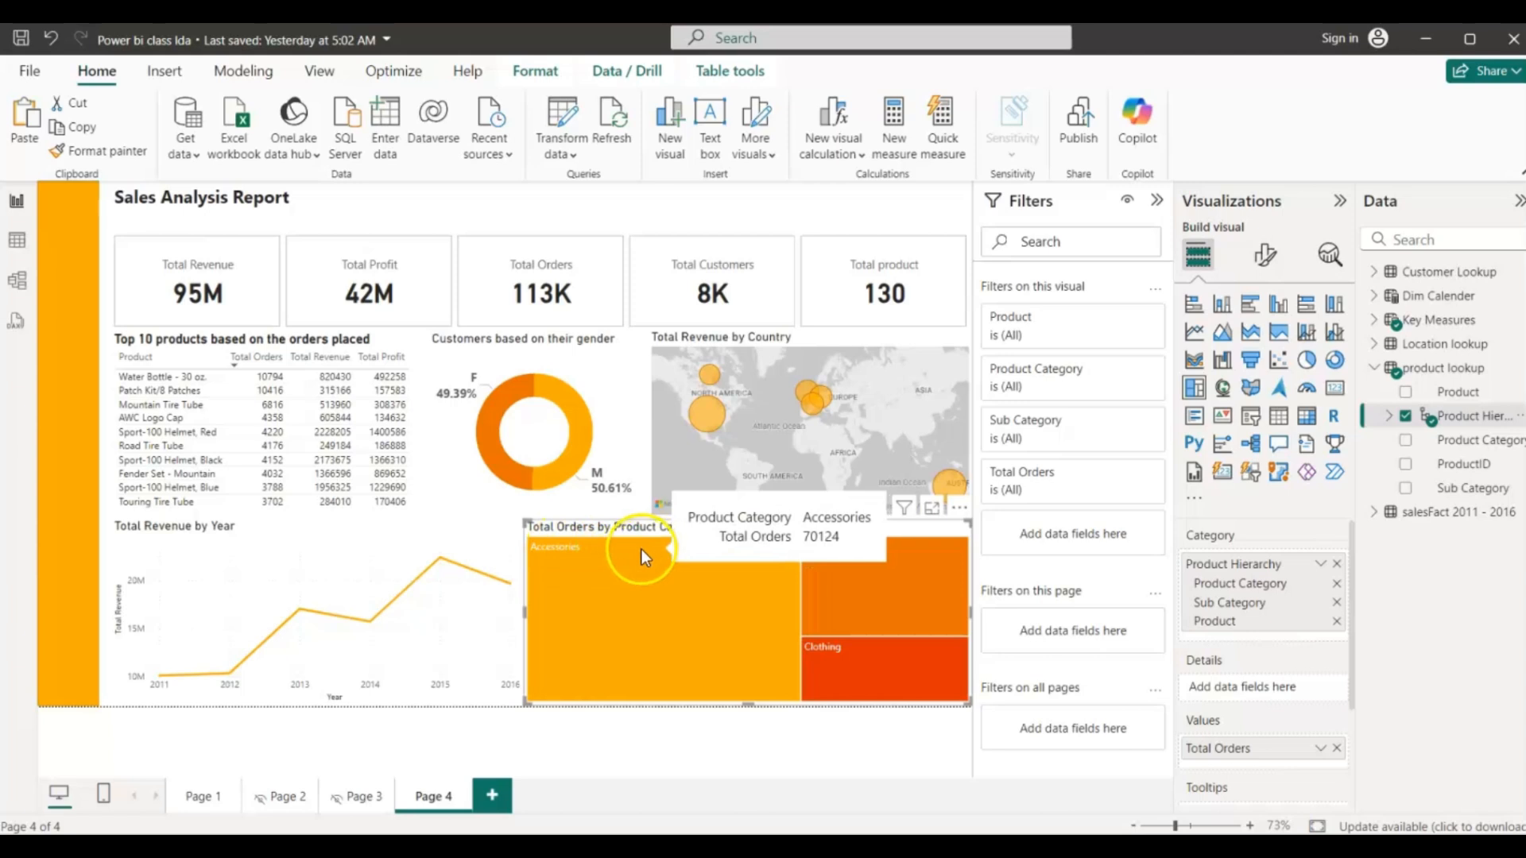
mouse_move(836, 583)
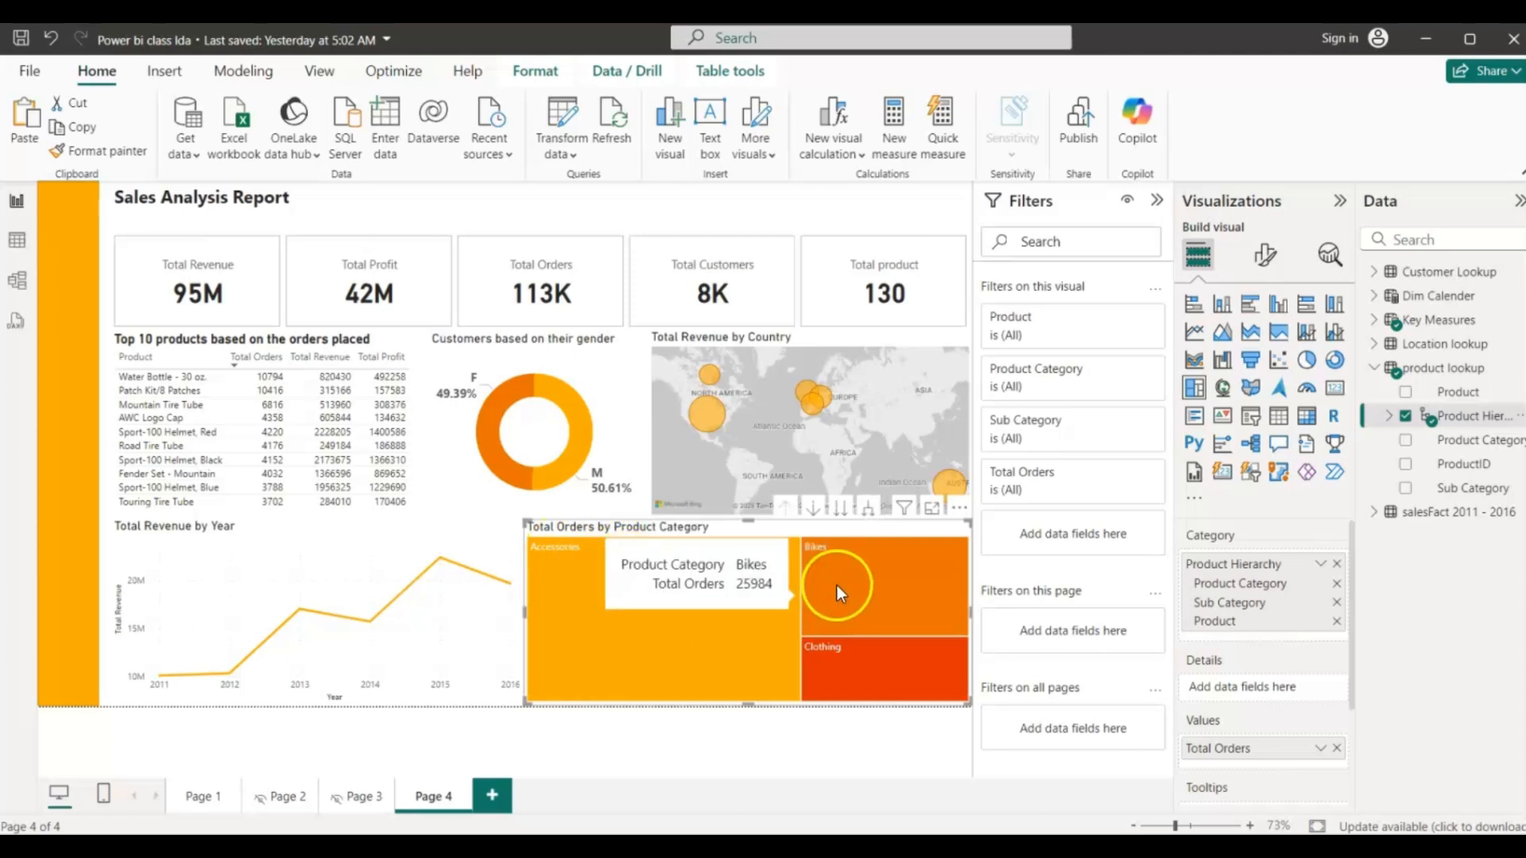
mouse_move(836, 670)
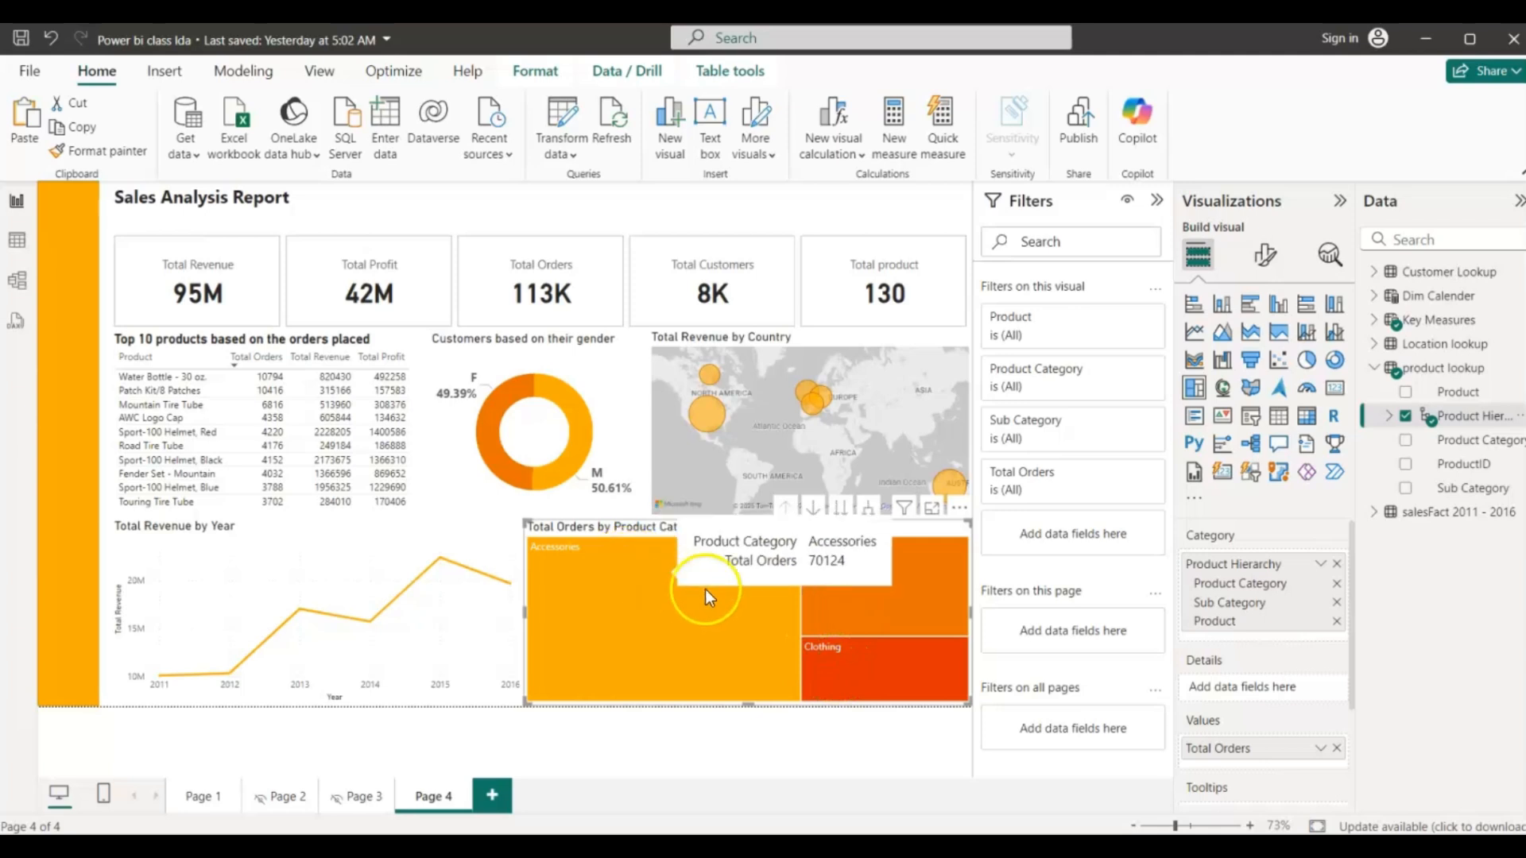
click(1265, 255)
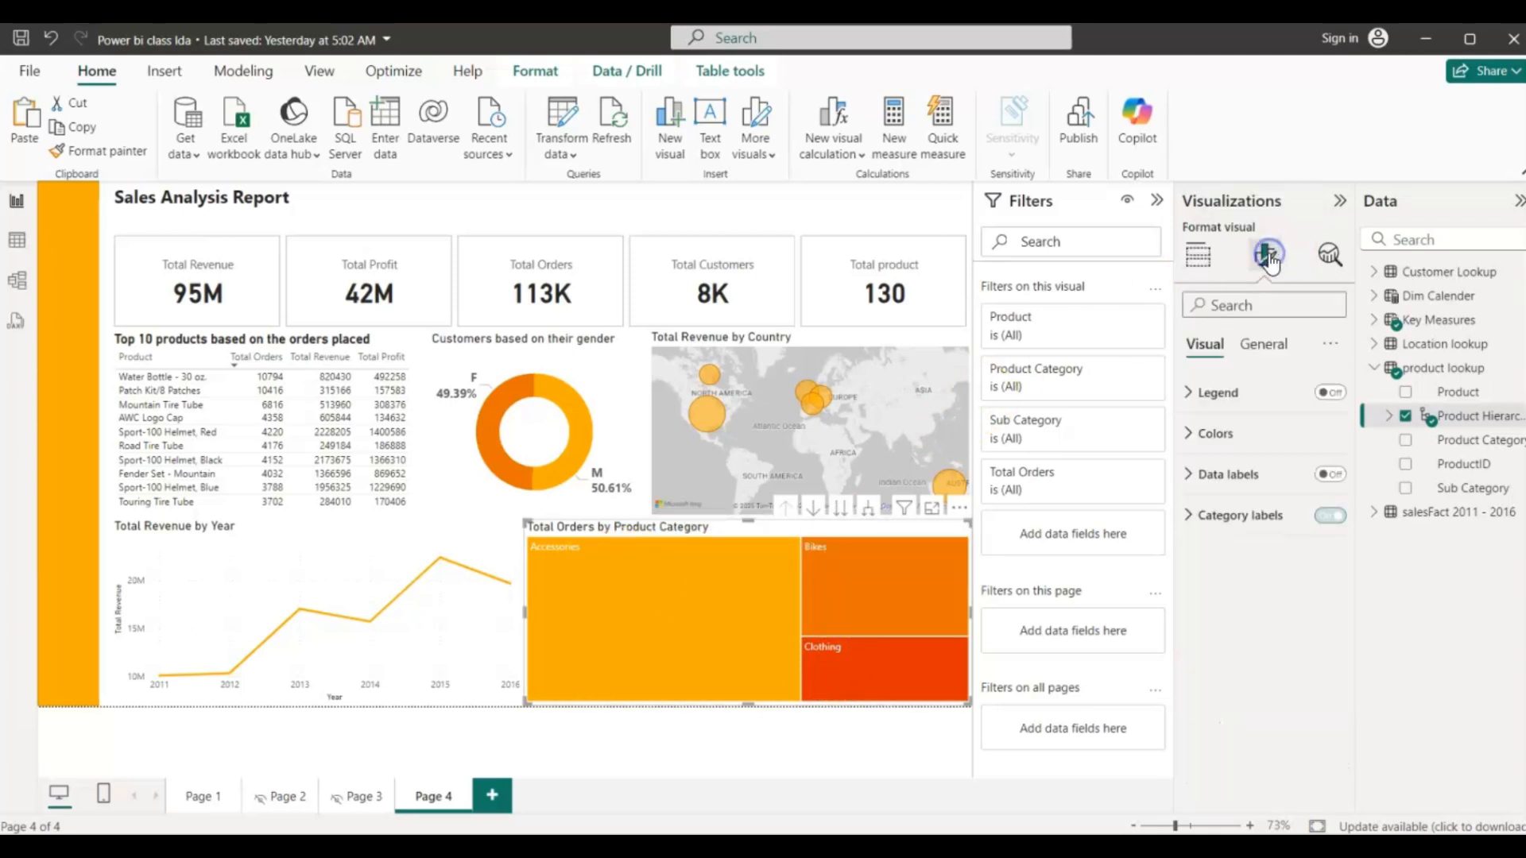
click(1321, 475)
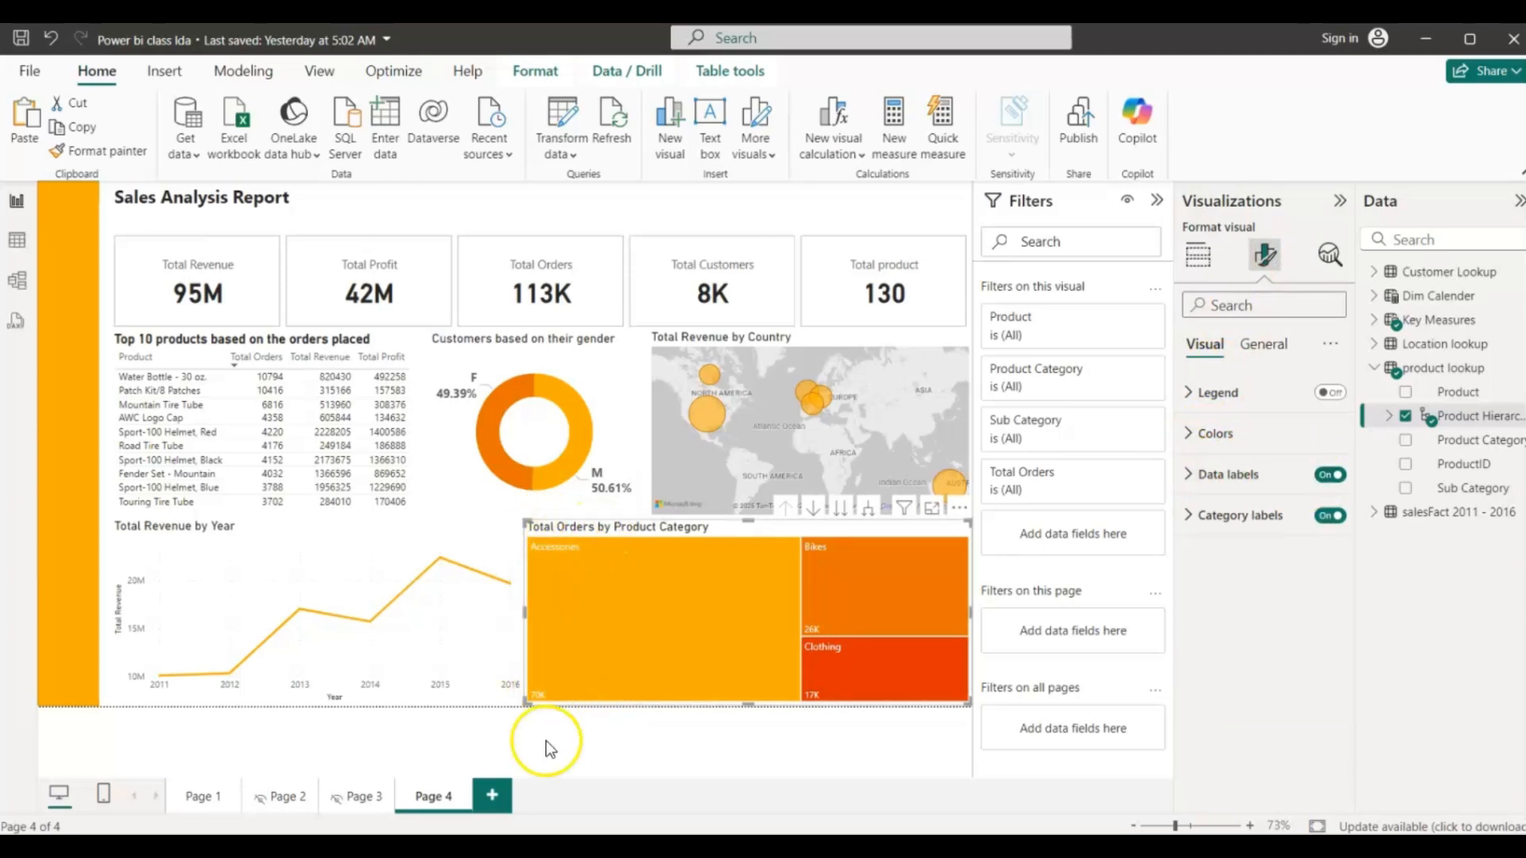
- Check the treemap's labelled category values and turn on its drill mode
mouse_move(546, 695)
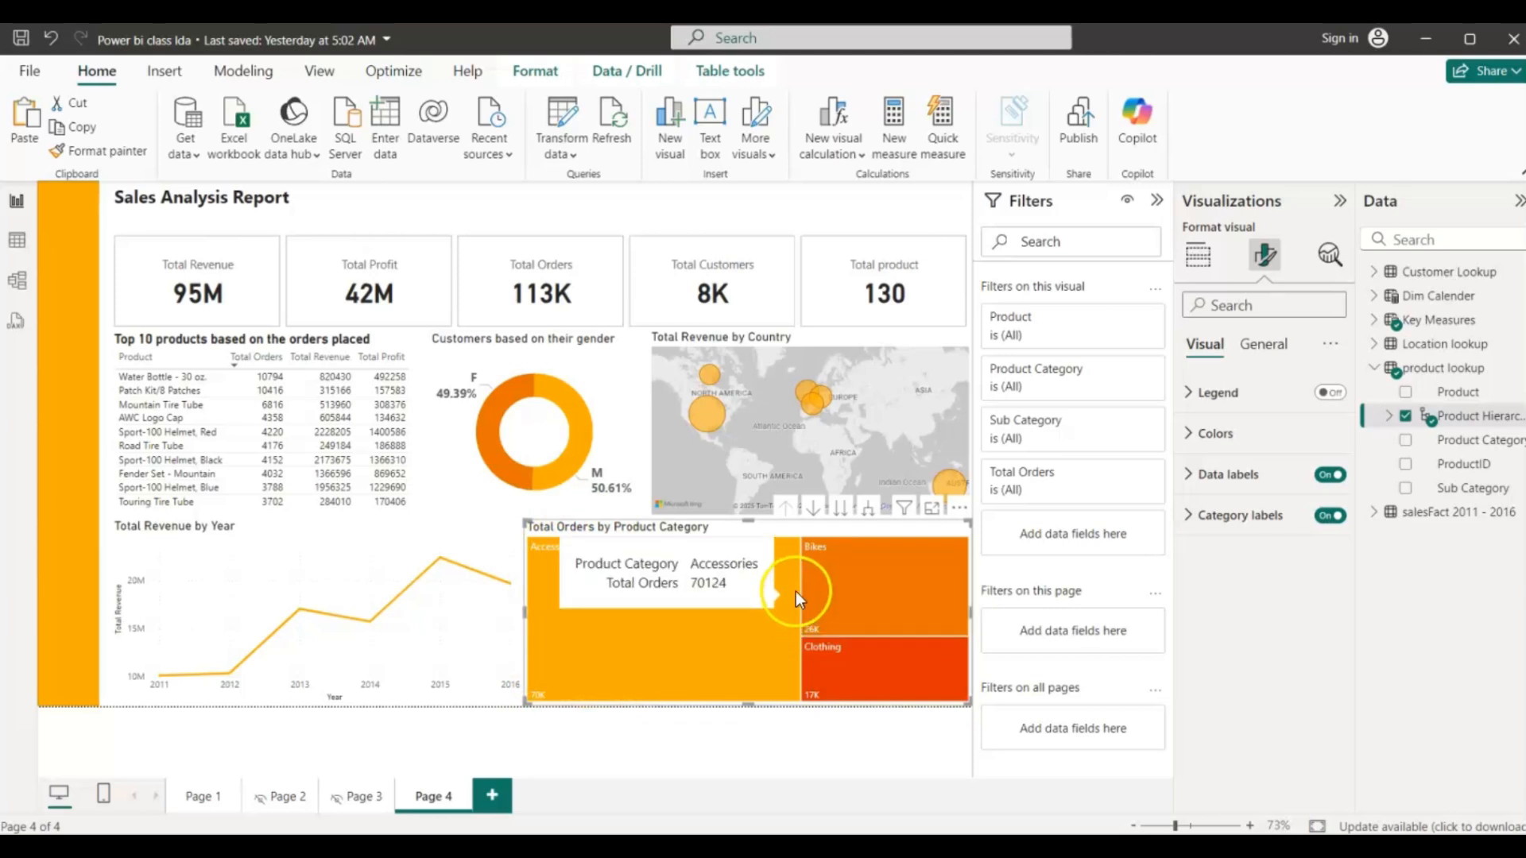
mouse_move(830, 677)
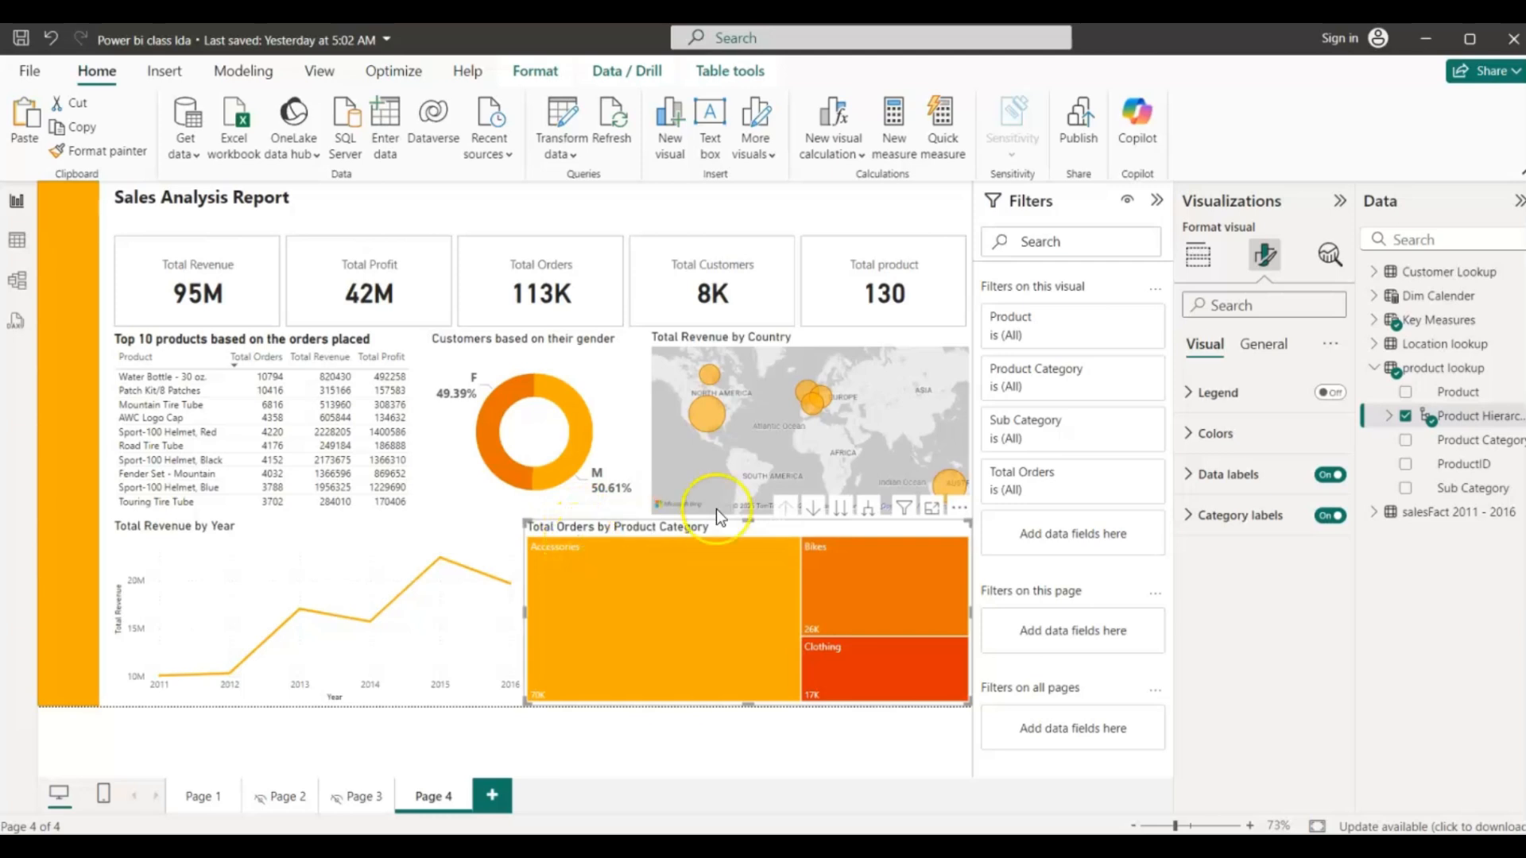
click(815, 509)
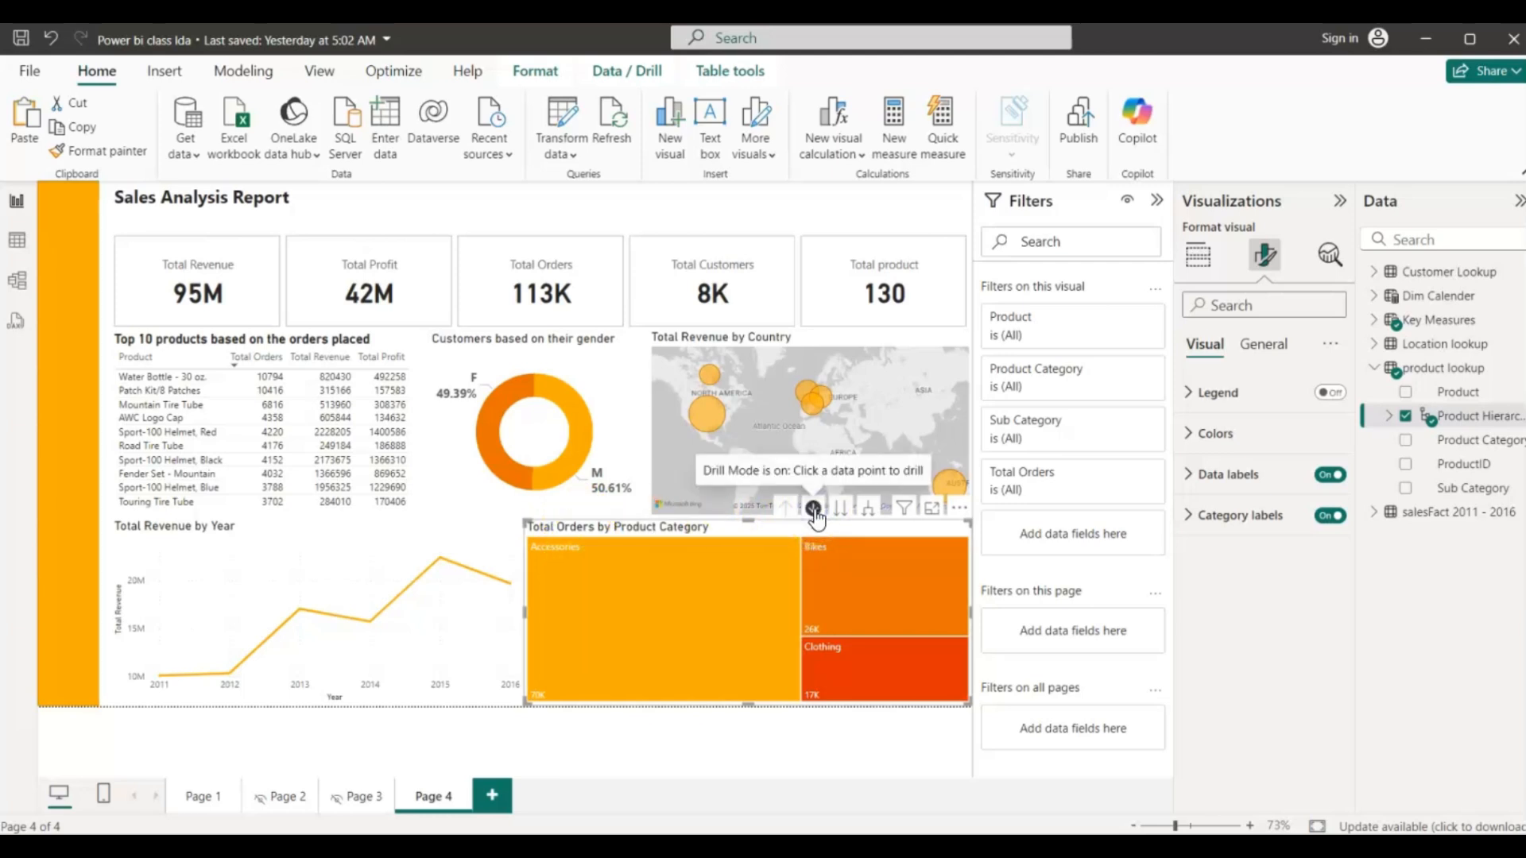
- Drill into Accessories in the treemap and inspect the Total Orders of its subcategories
click(675, 584)
mouse_move(674, 580)
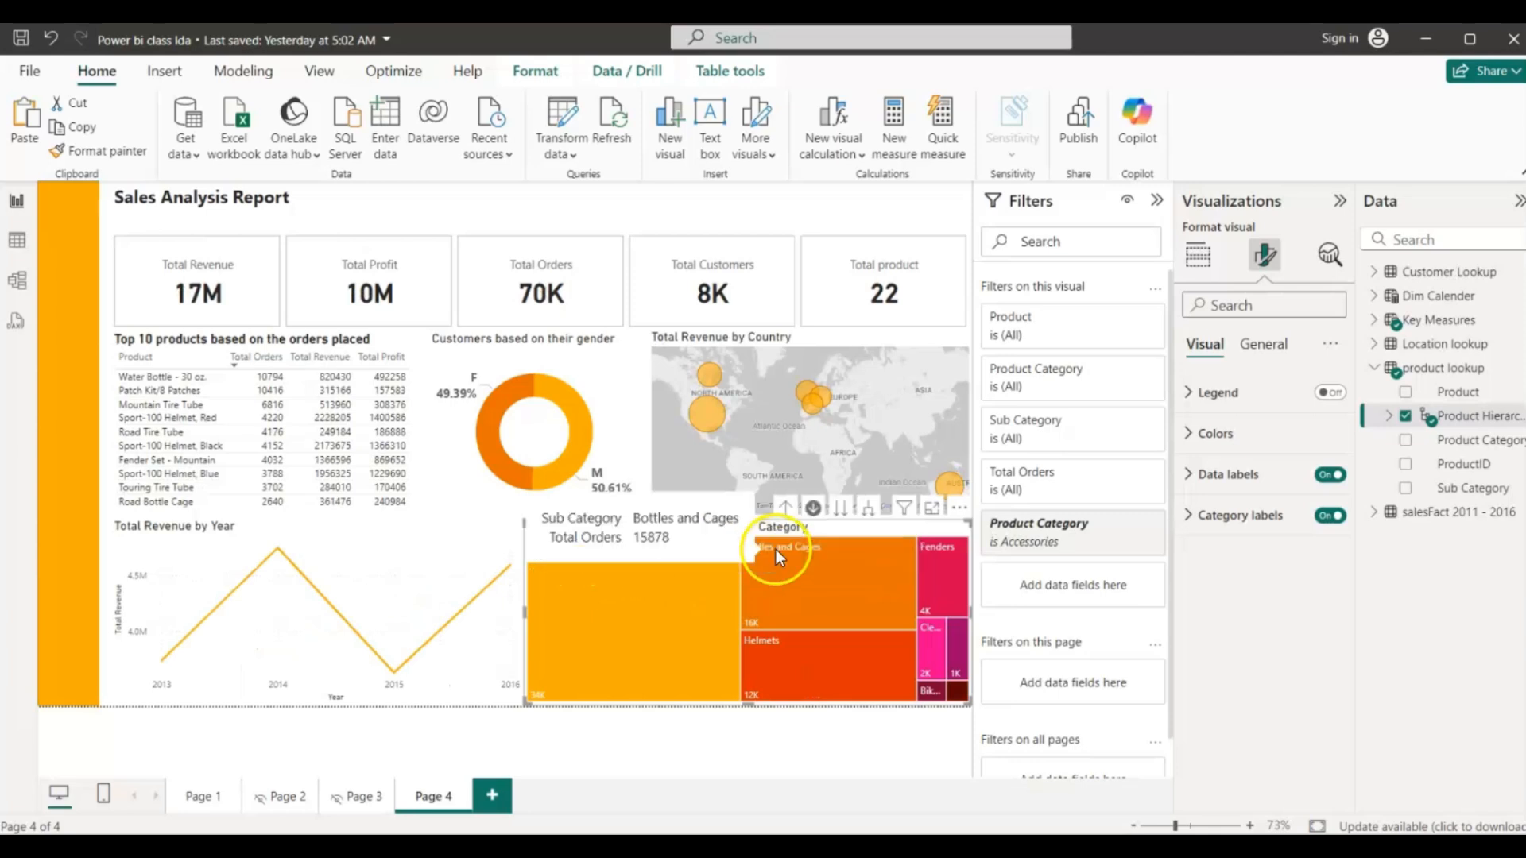
mouse_move(765, 654)
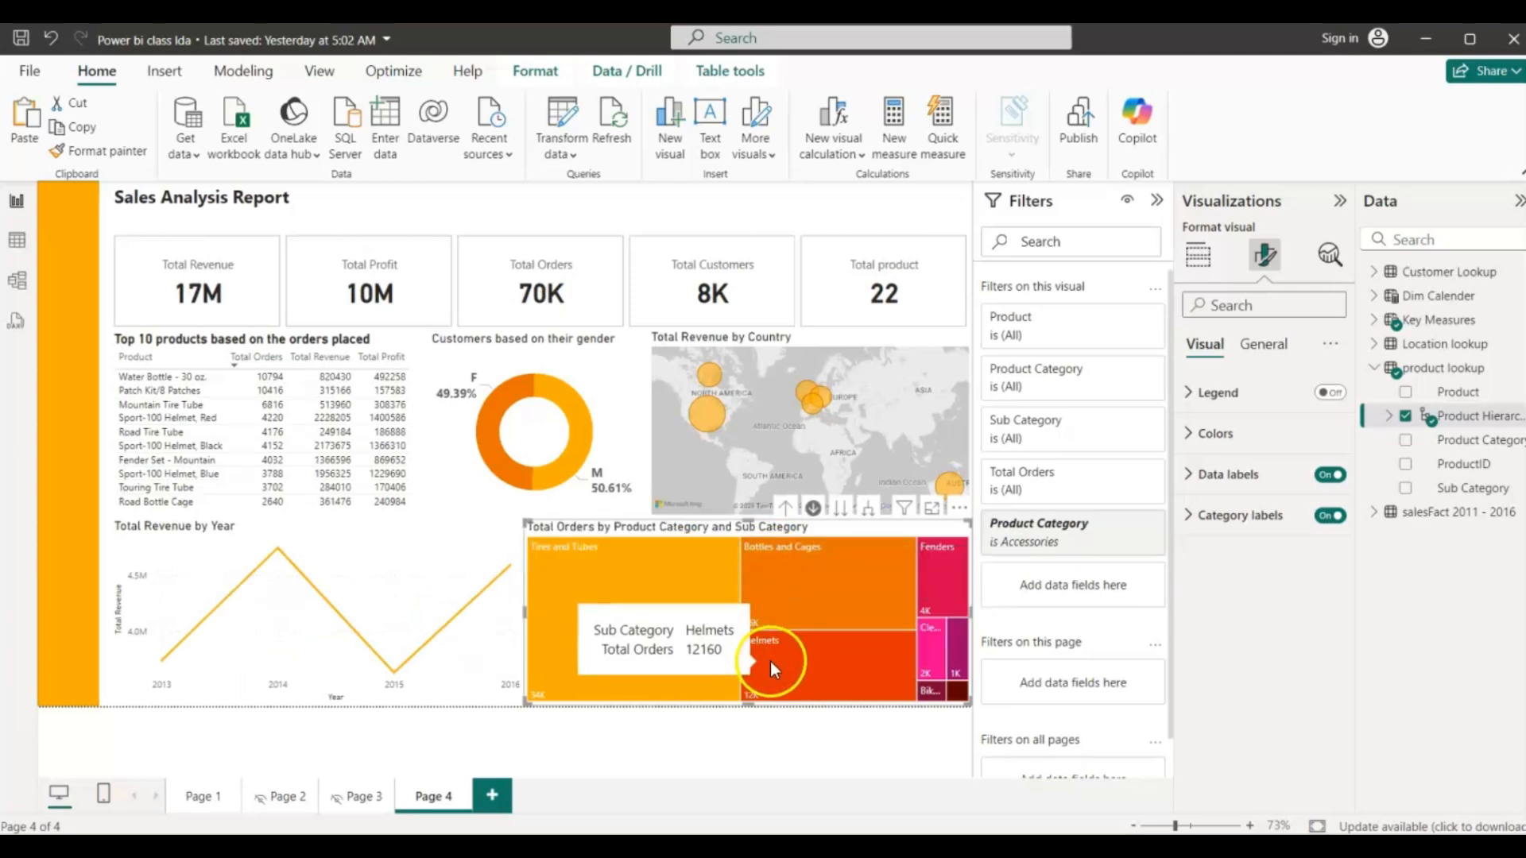
mouse_move(946, 556)
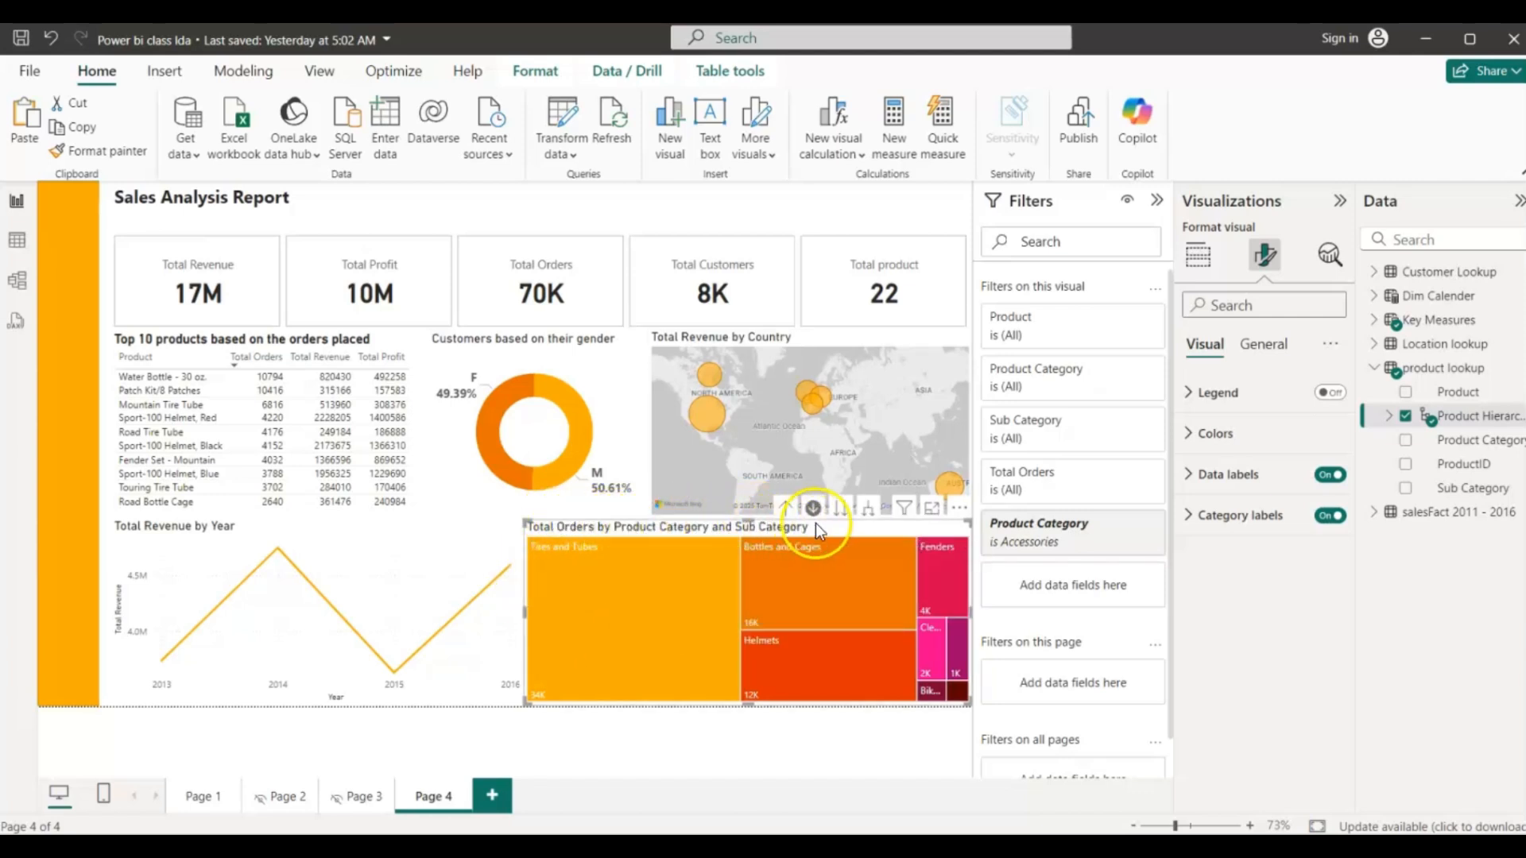
mouse_move(596, 609)
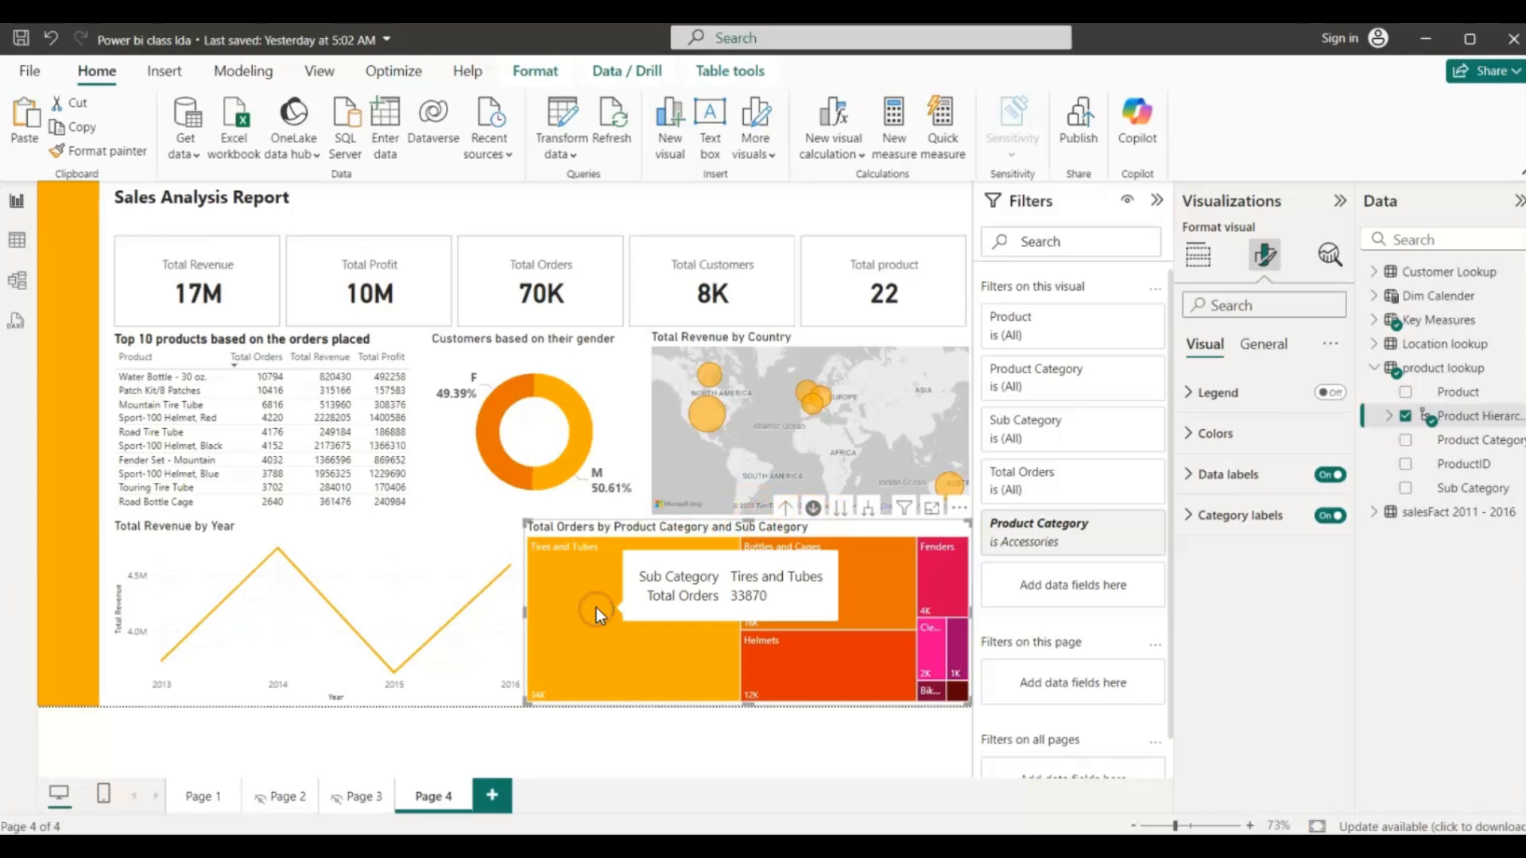
- Drill further into the Tires and Tubes subcategory and inspect the Total Orders of its products
click(597, 608)
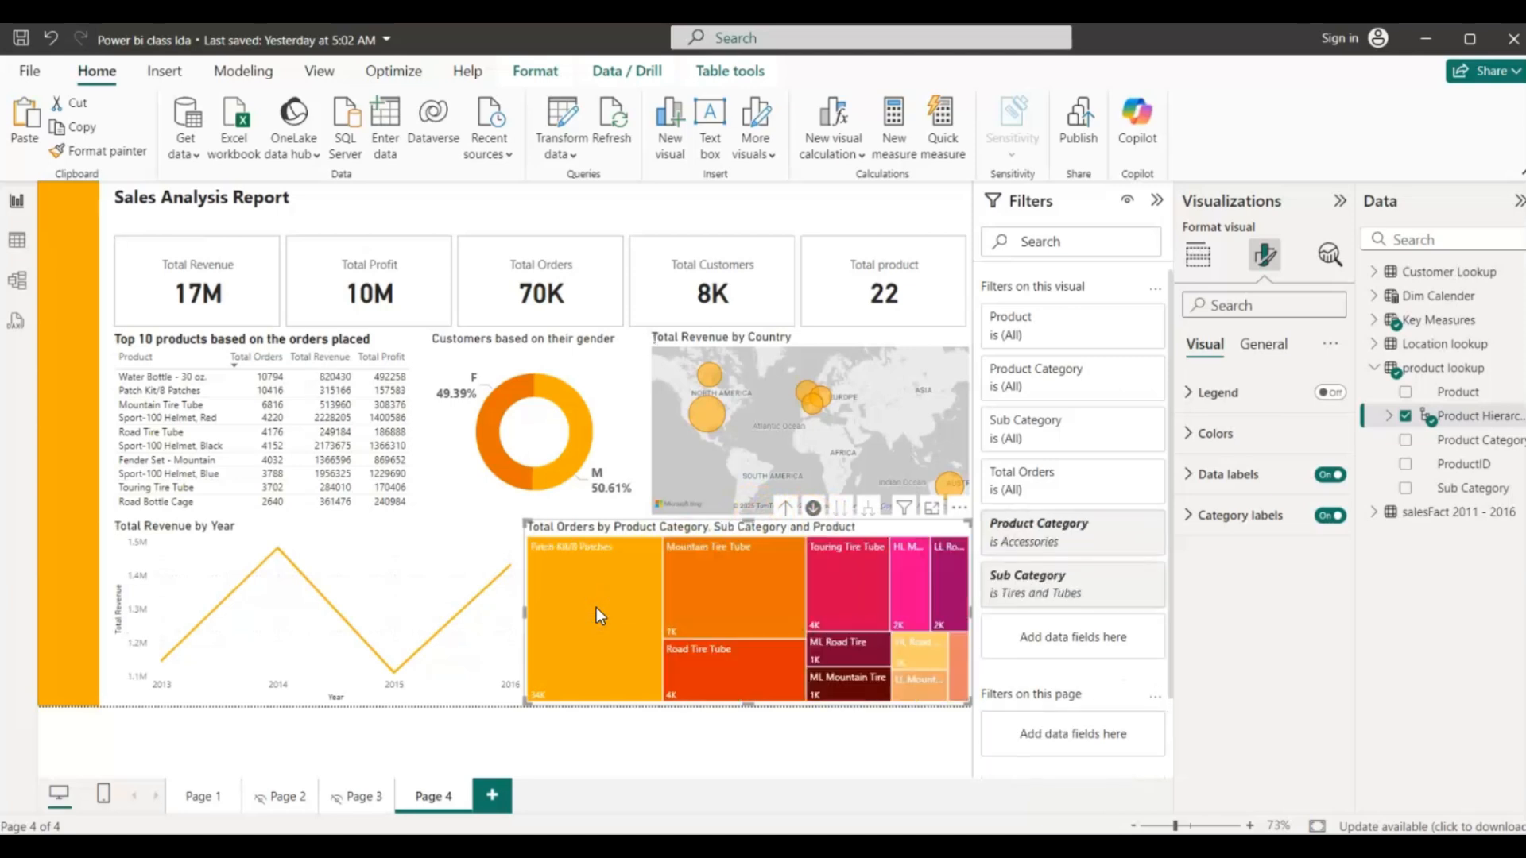
mouse_move(566, 590)
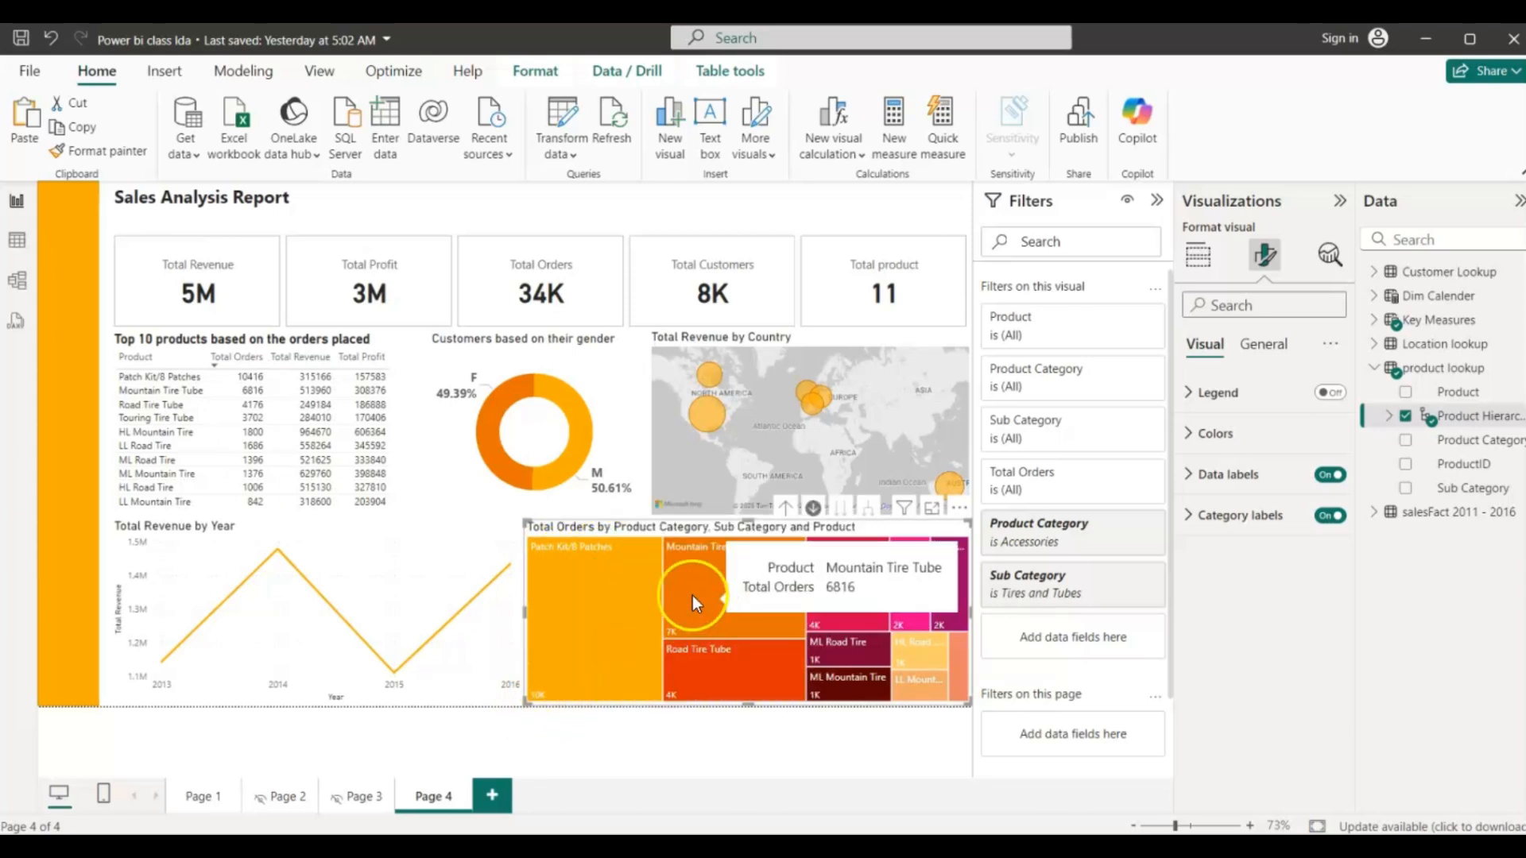
mouse_move(818, 574)
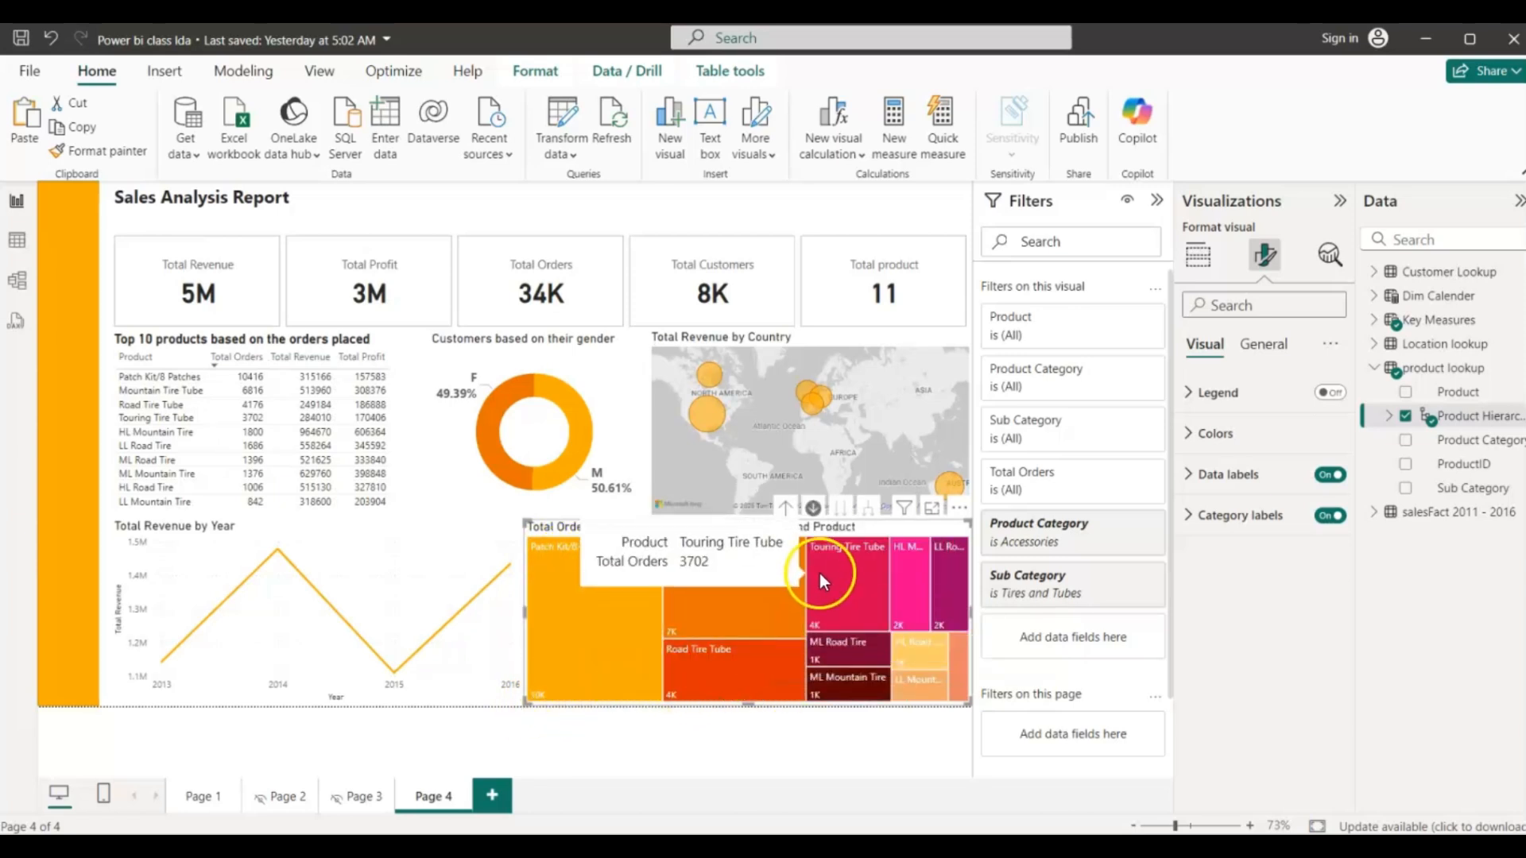
mouse_move(835, 641)
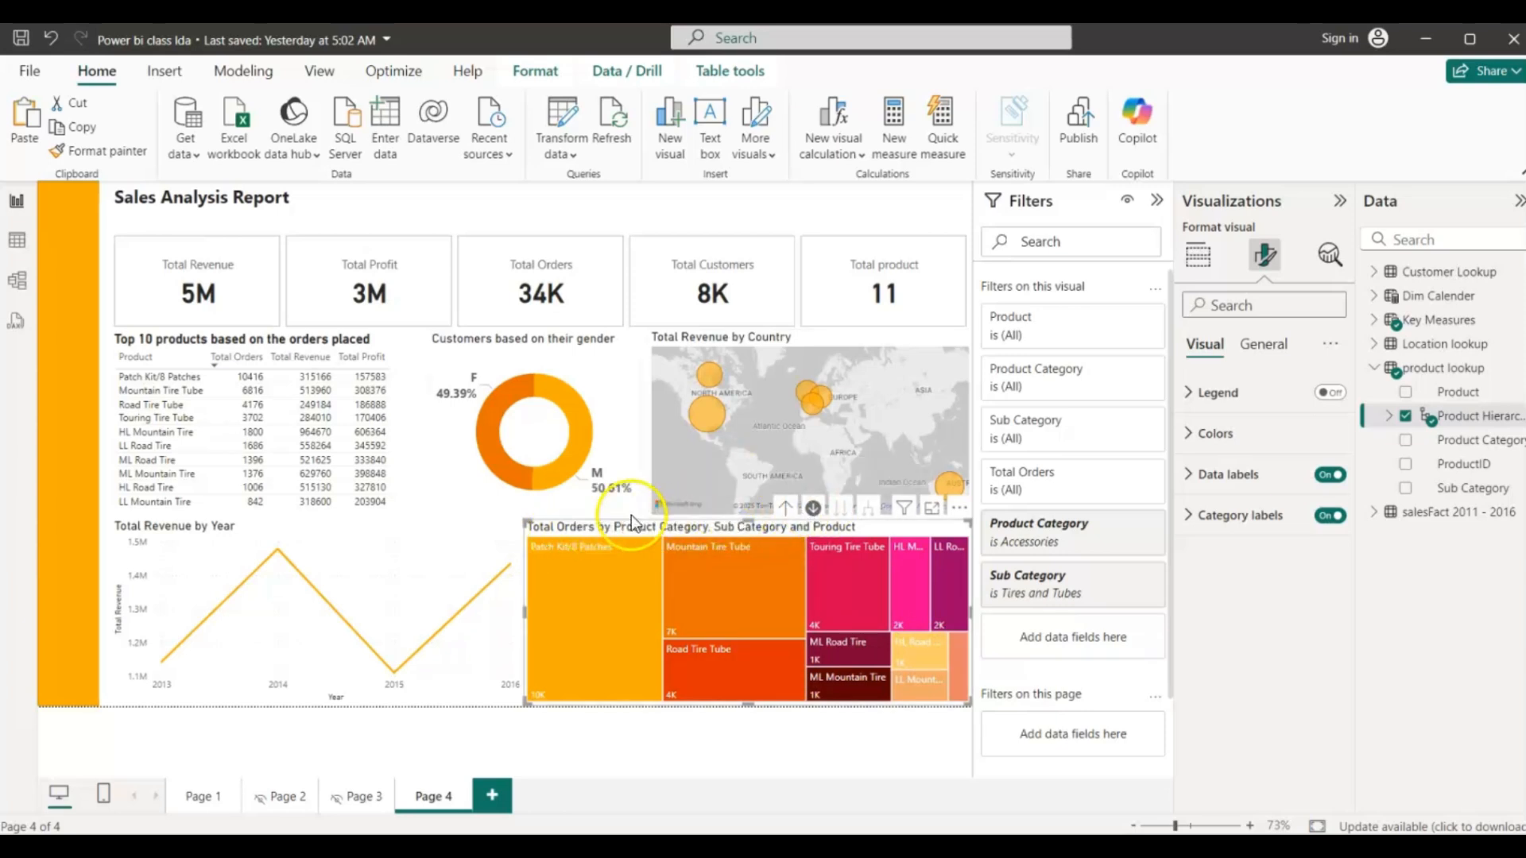
- Drill the treemap back up through the subcategories to the Product Category level
click(785, 507)
click(785, 508)
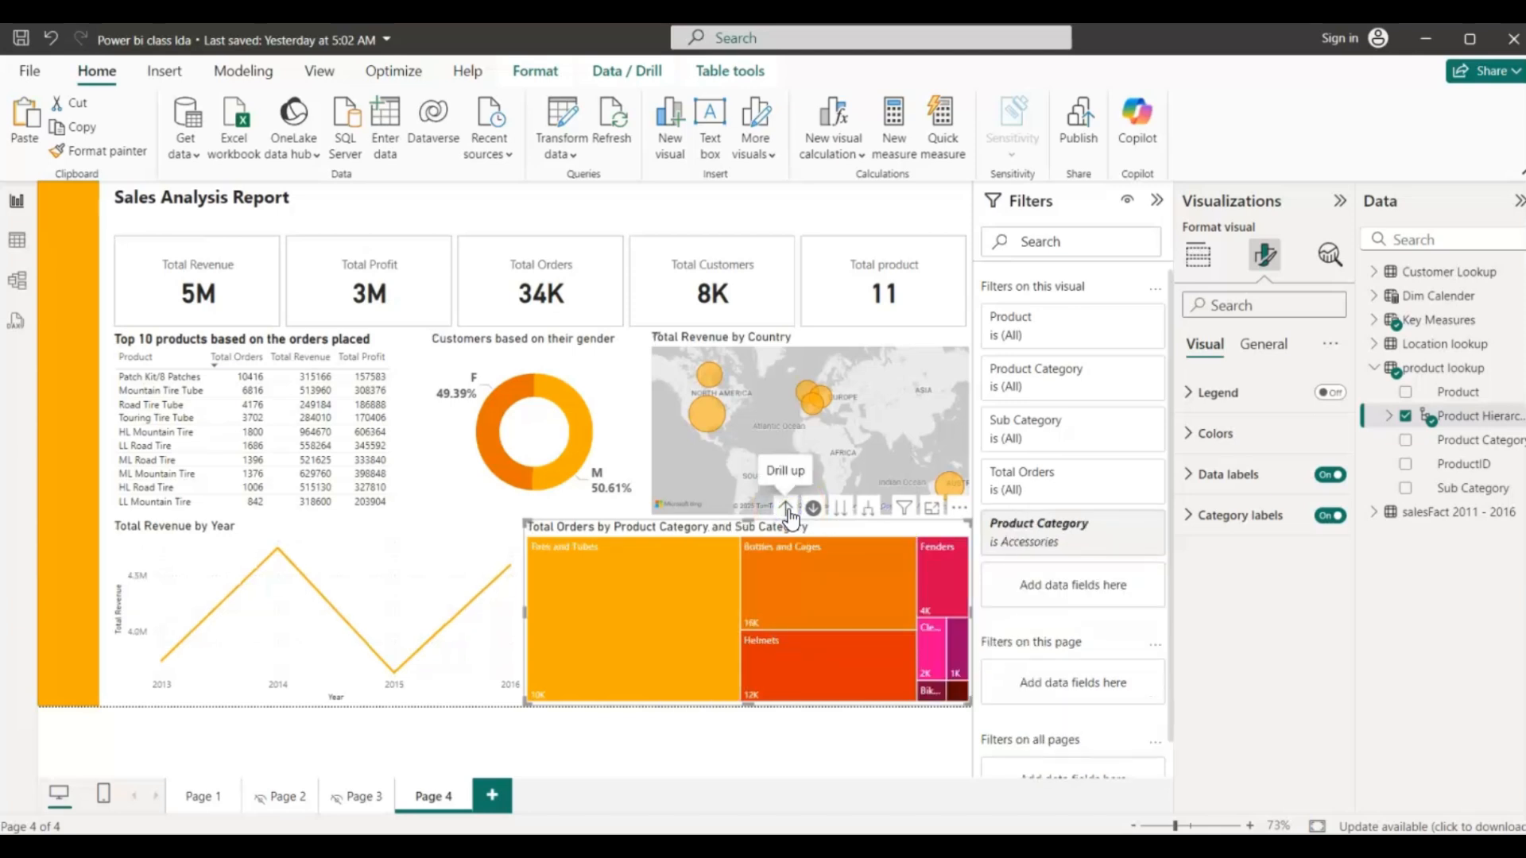
click(787, 510)
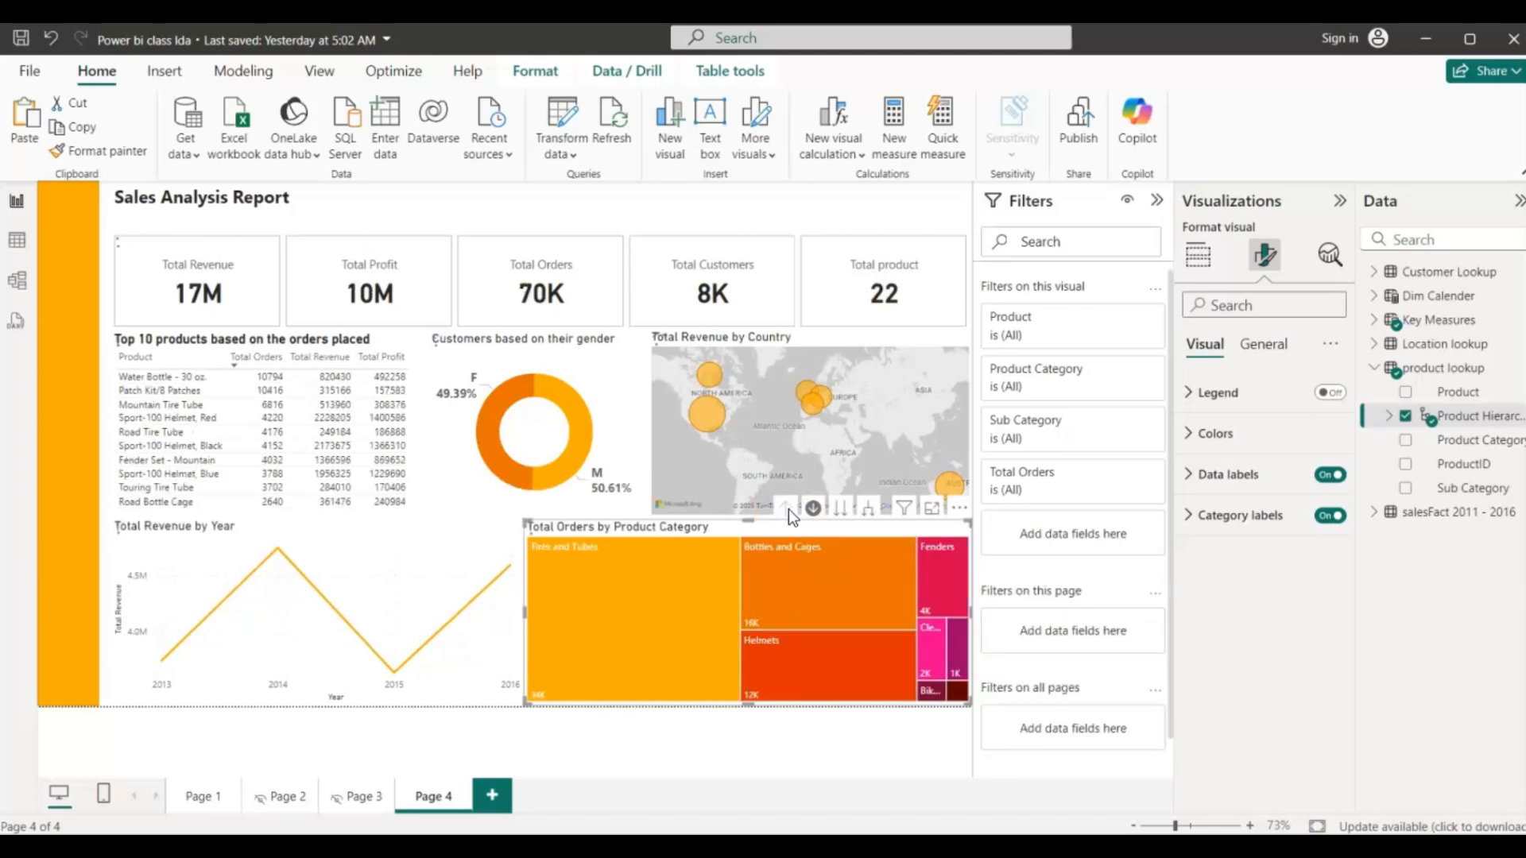
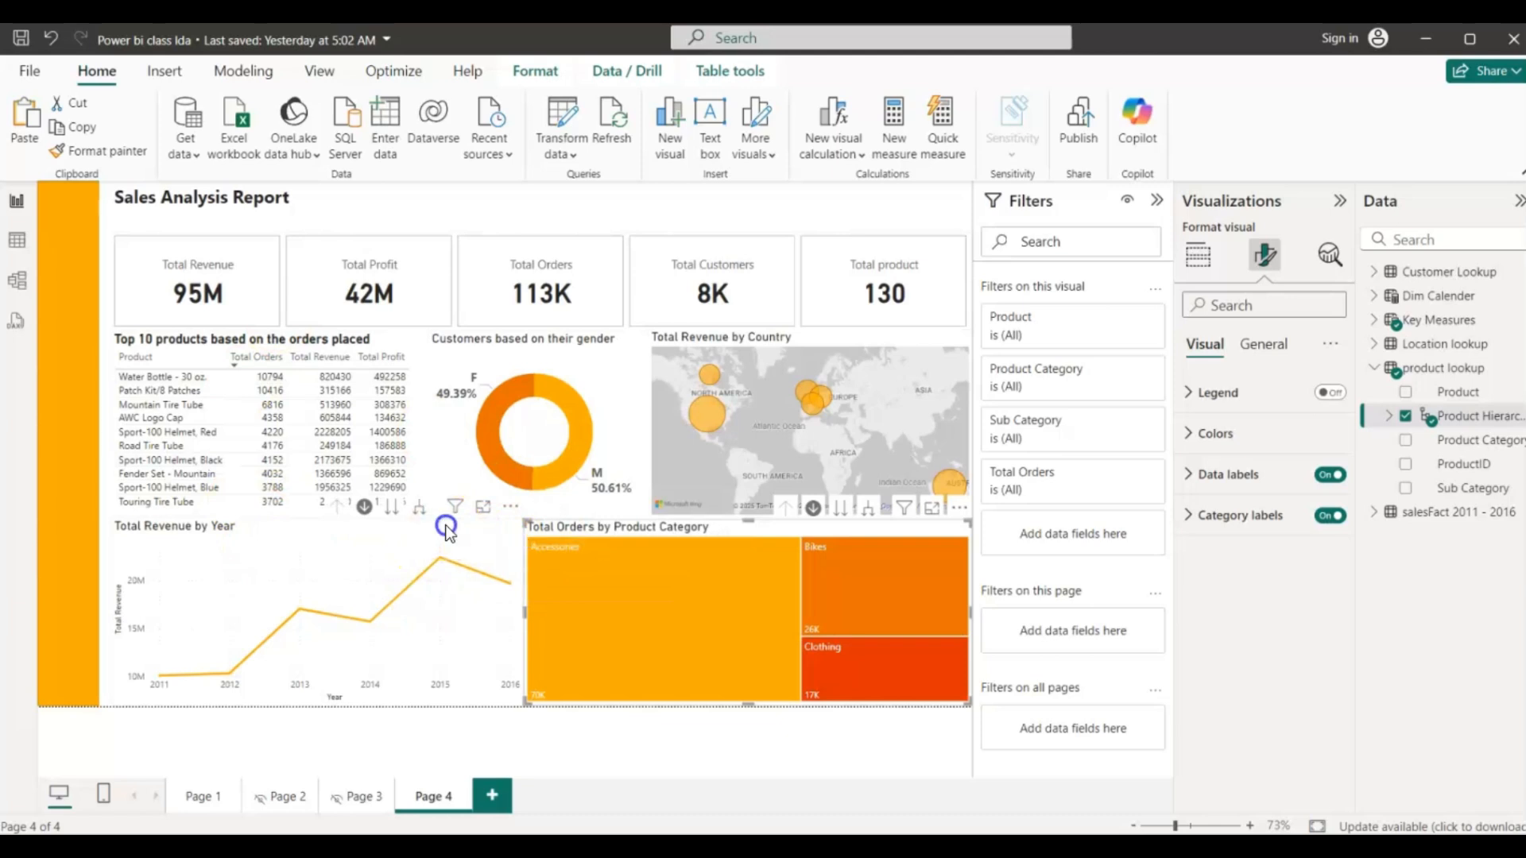
- Set the treemap's interaction with the Total Revenue by Year line chart to None
click(379, 535)
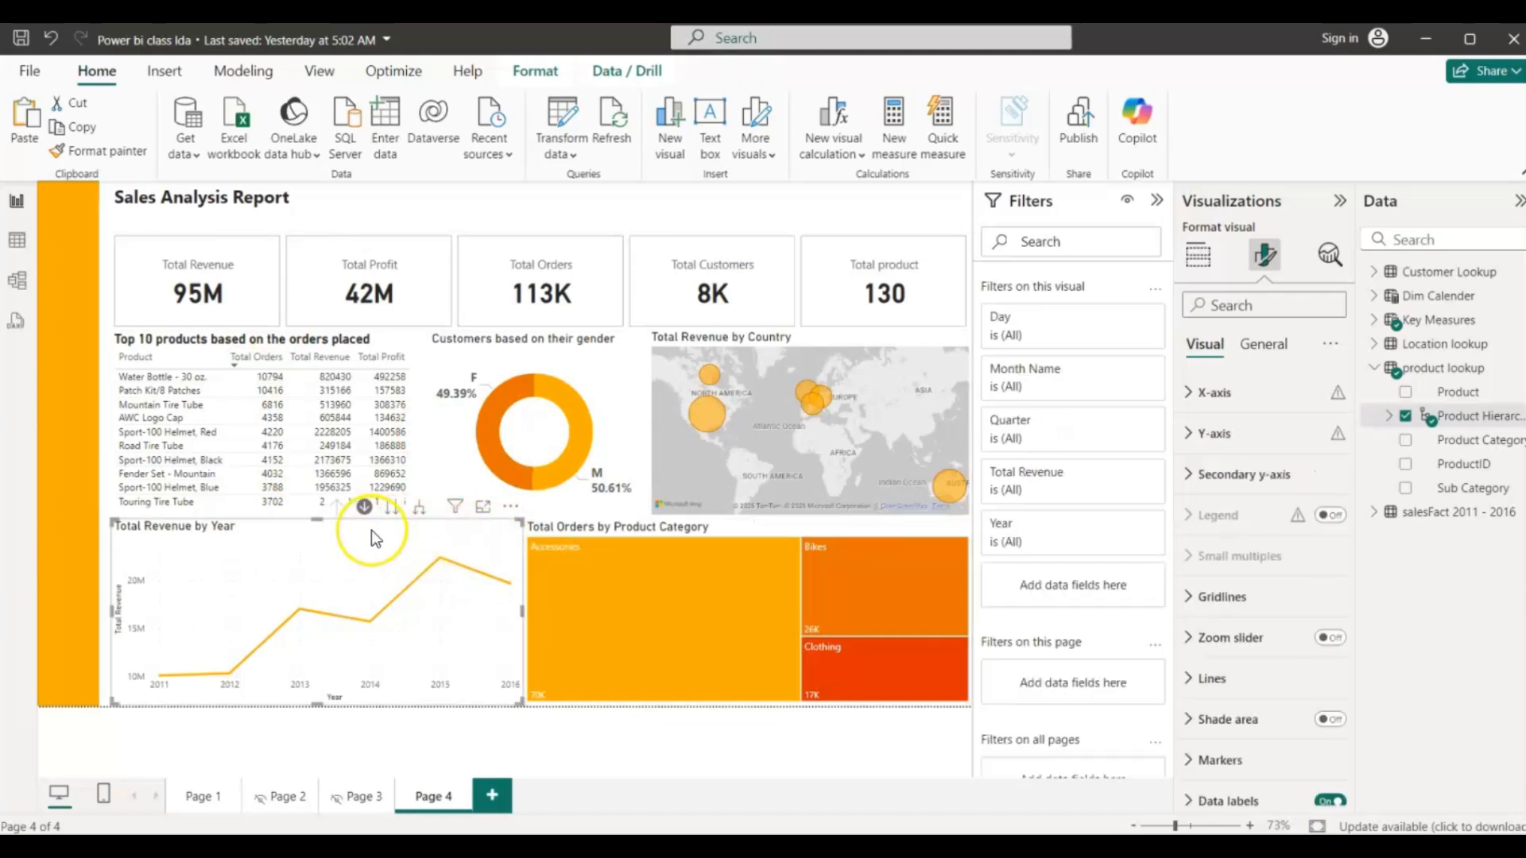
click(584, 530)
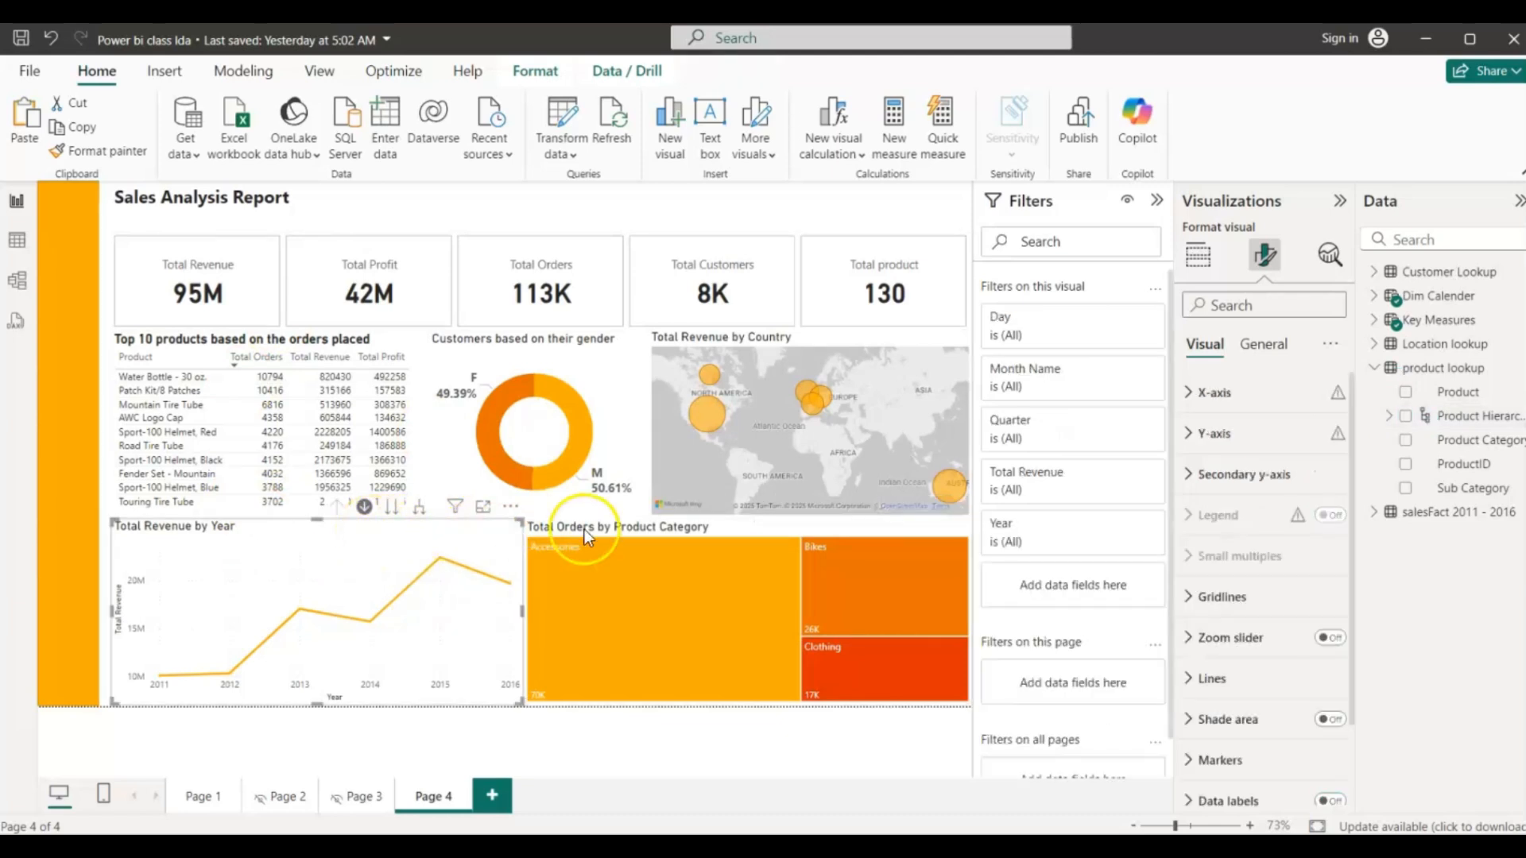
click(594, 529)
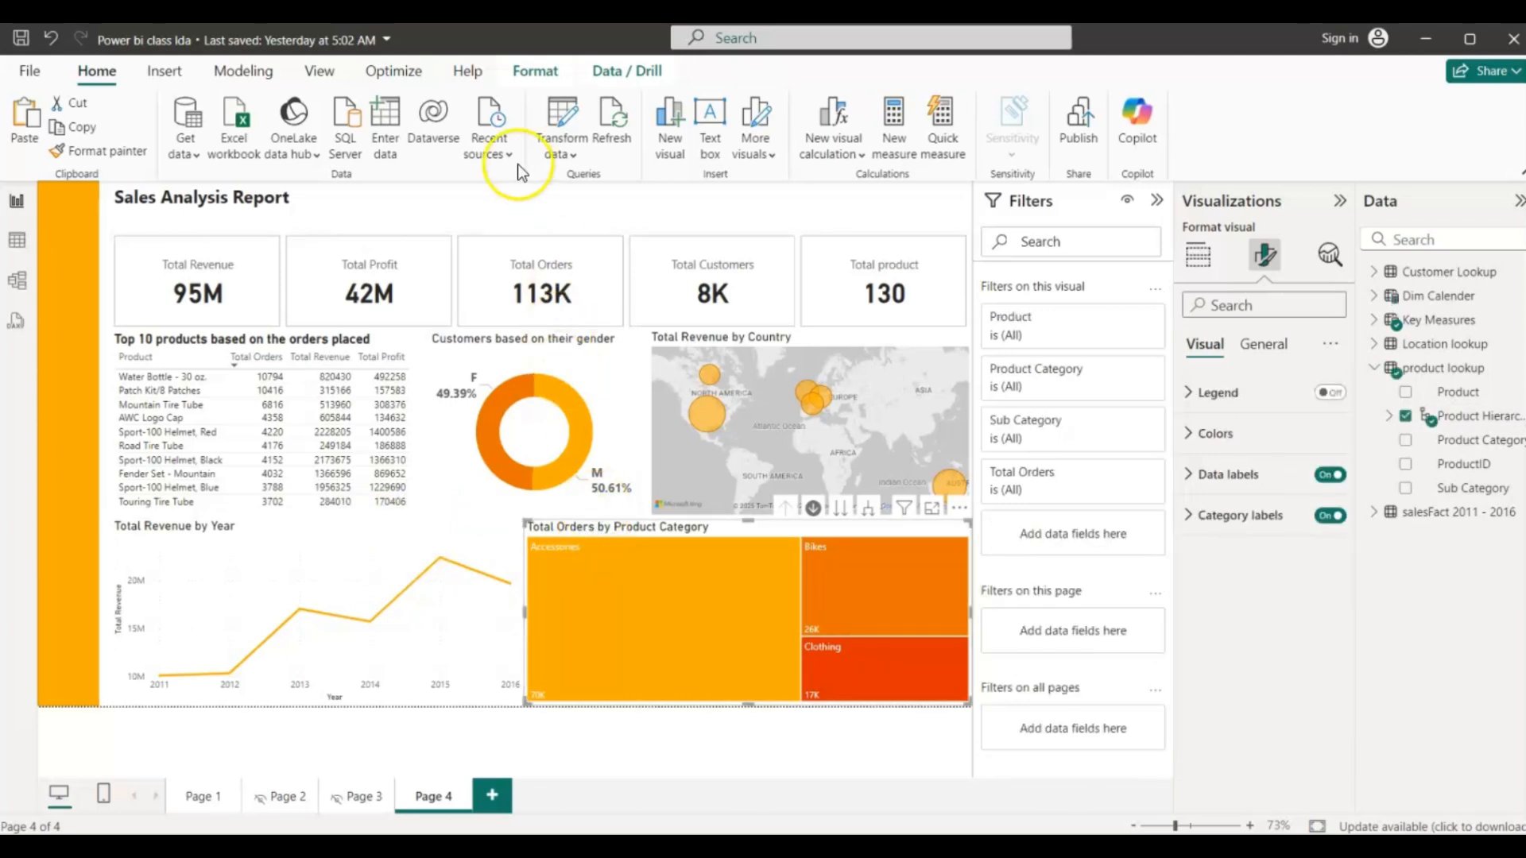
click(536, 77)
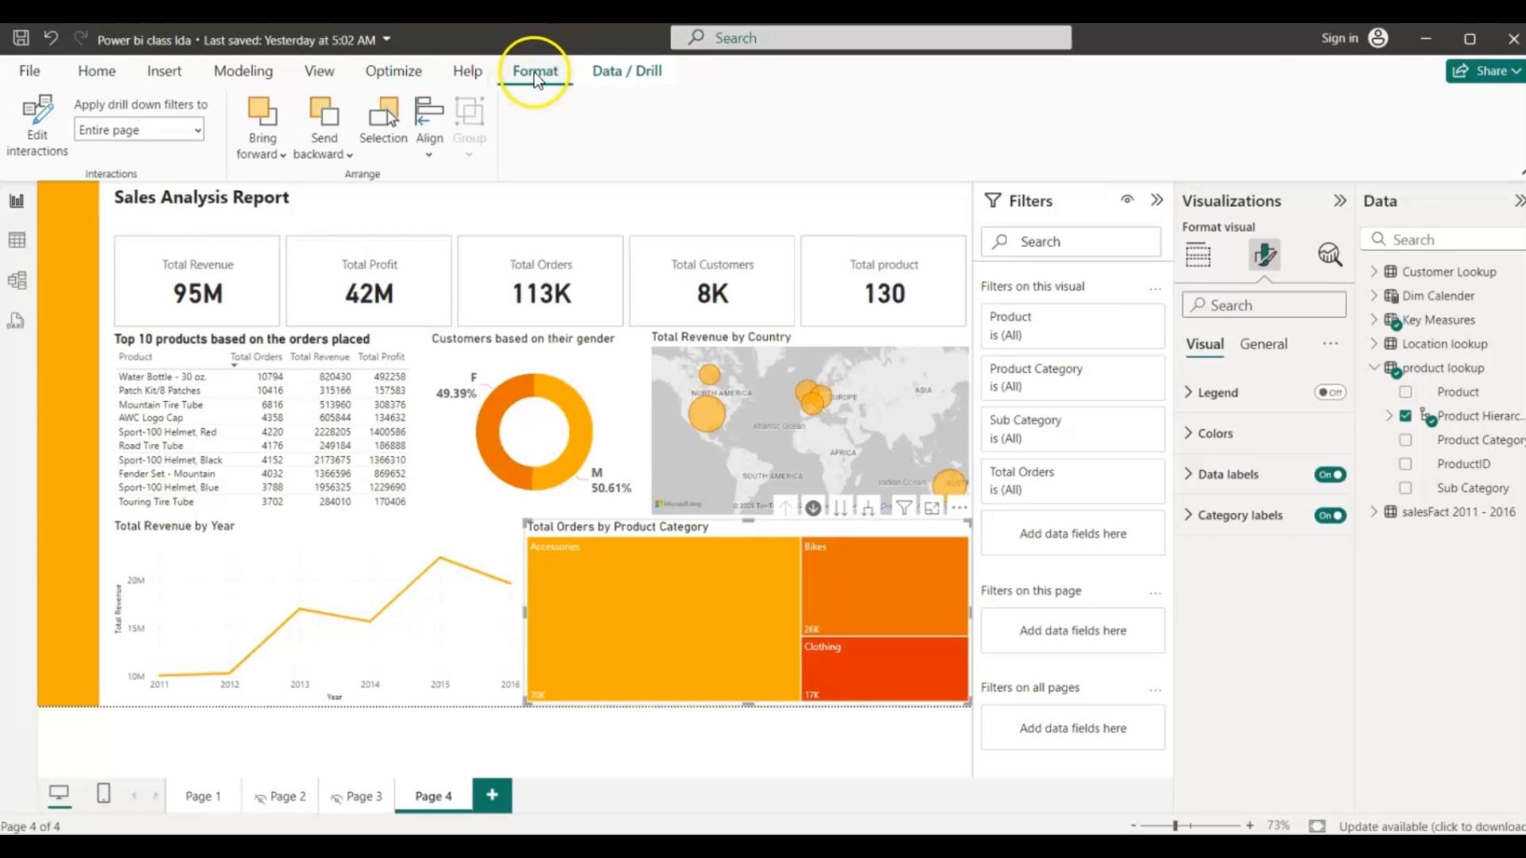
click(41, 126)
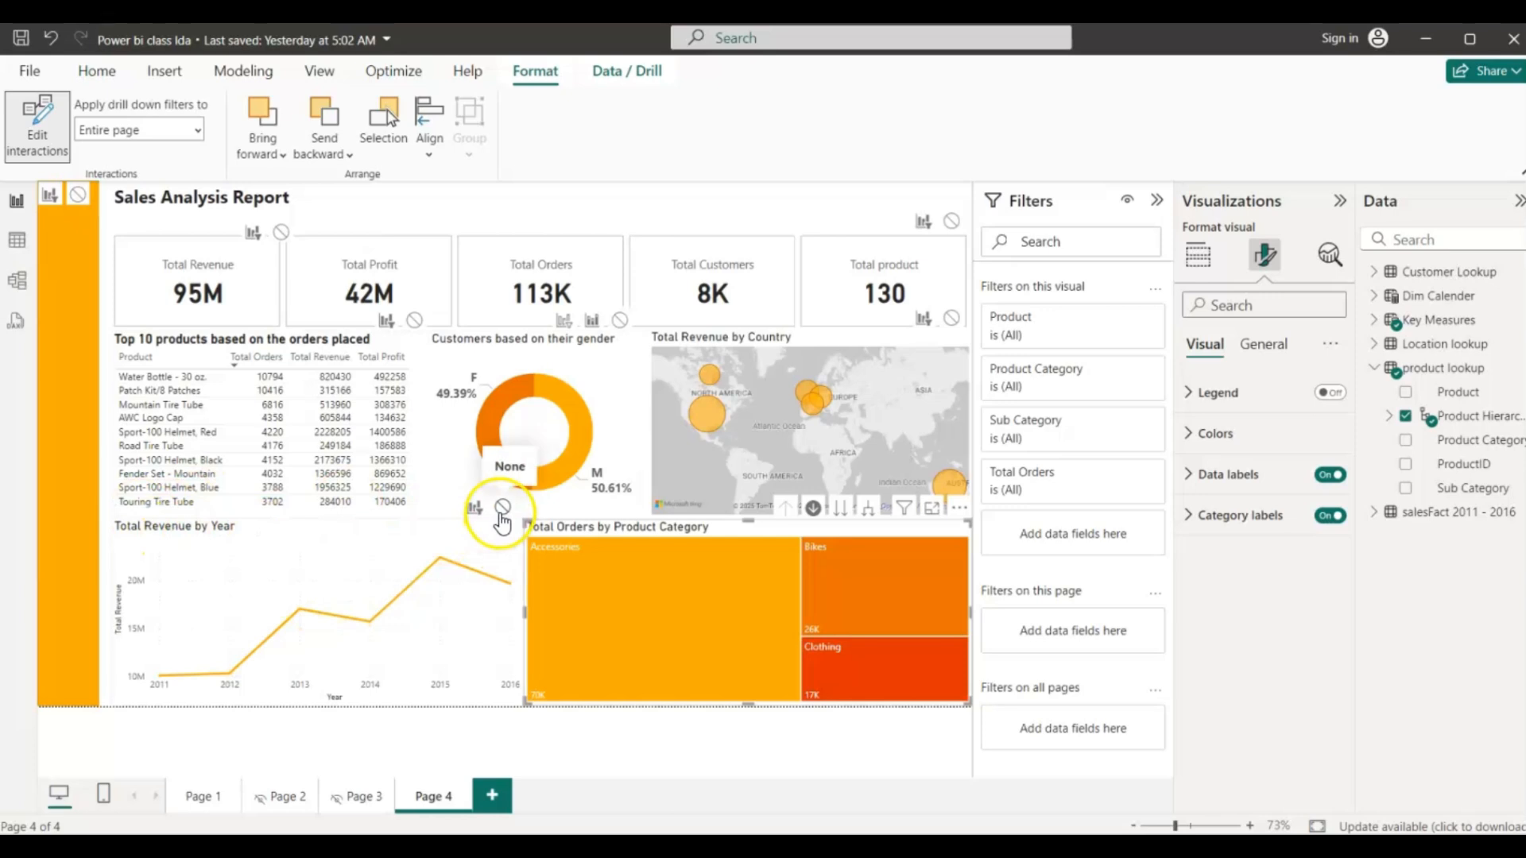
click(502, 507)
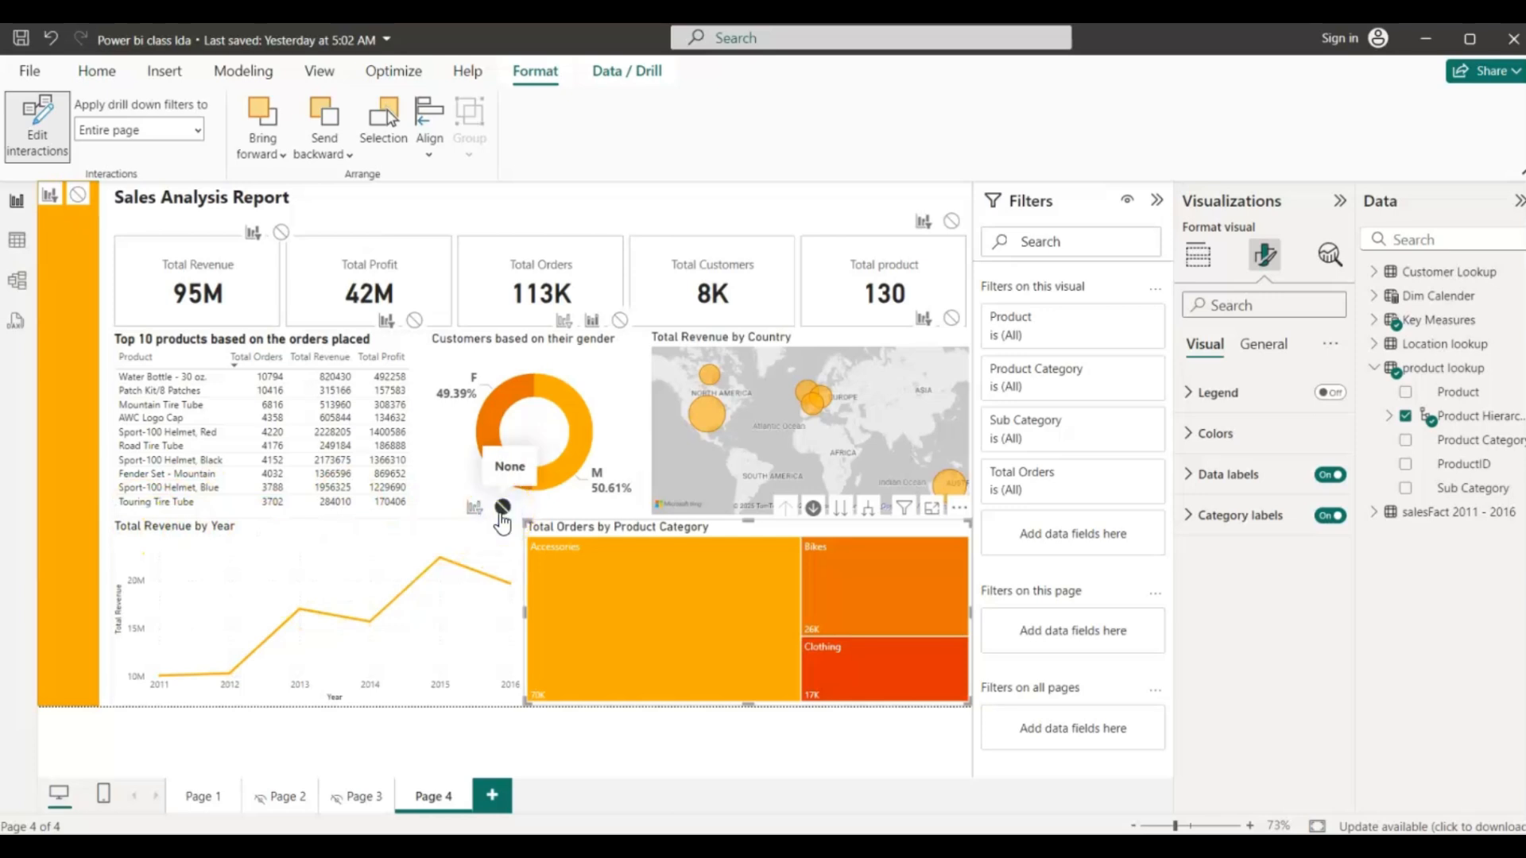
click(594, 207)
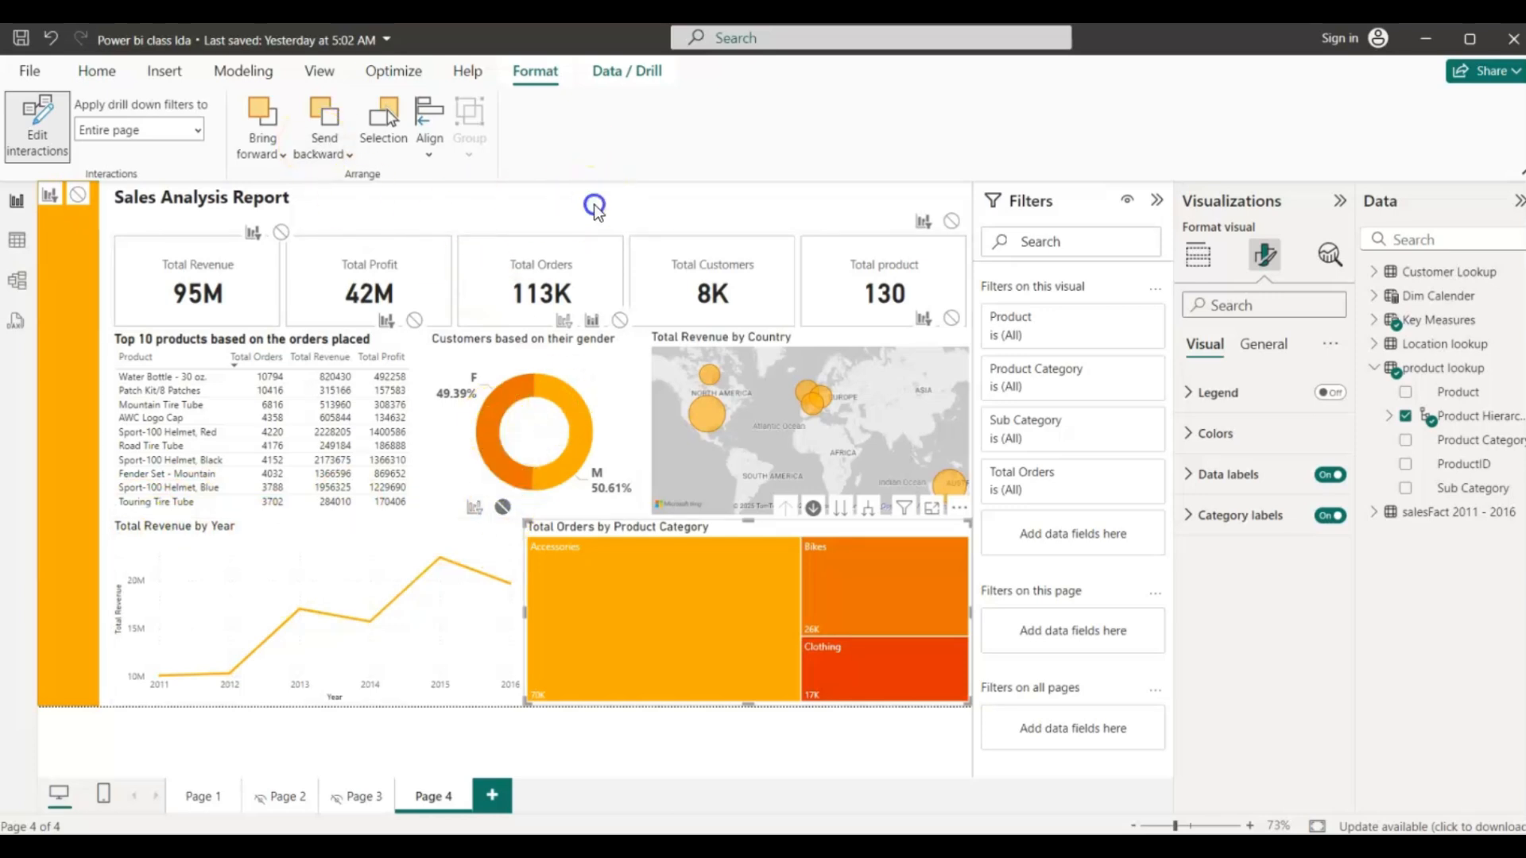
click(35, 121)
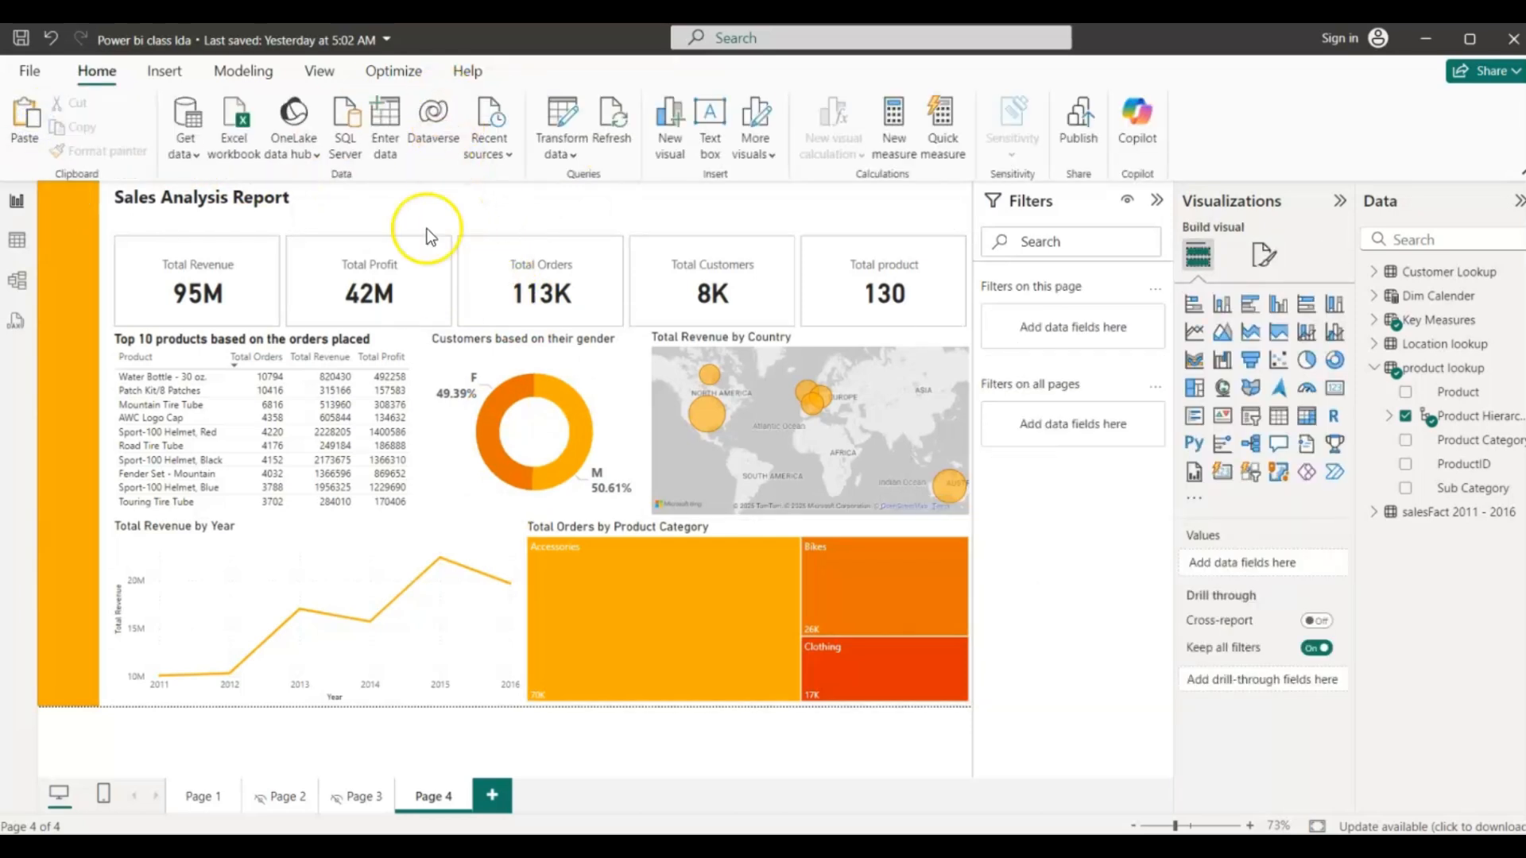
- Drill the treemap into Accessories to test its effect on the cards and line chart, and reopen the visual interaction options
click(631, 575)
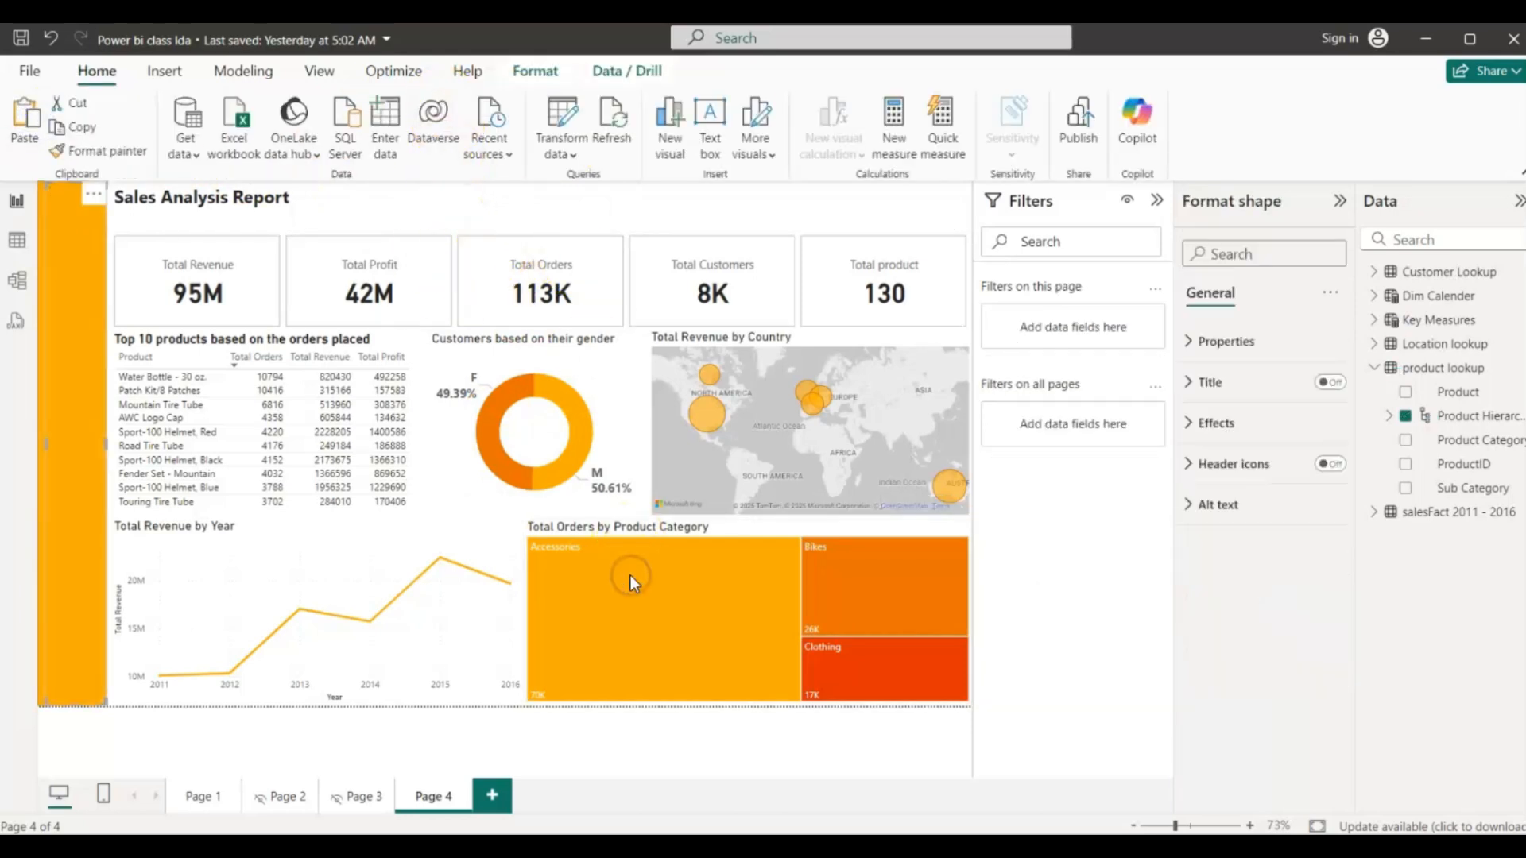
click(631, 576)
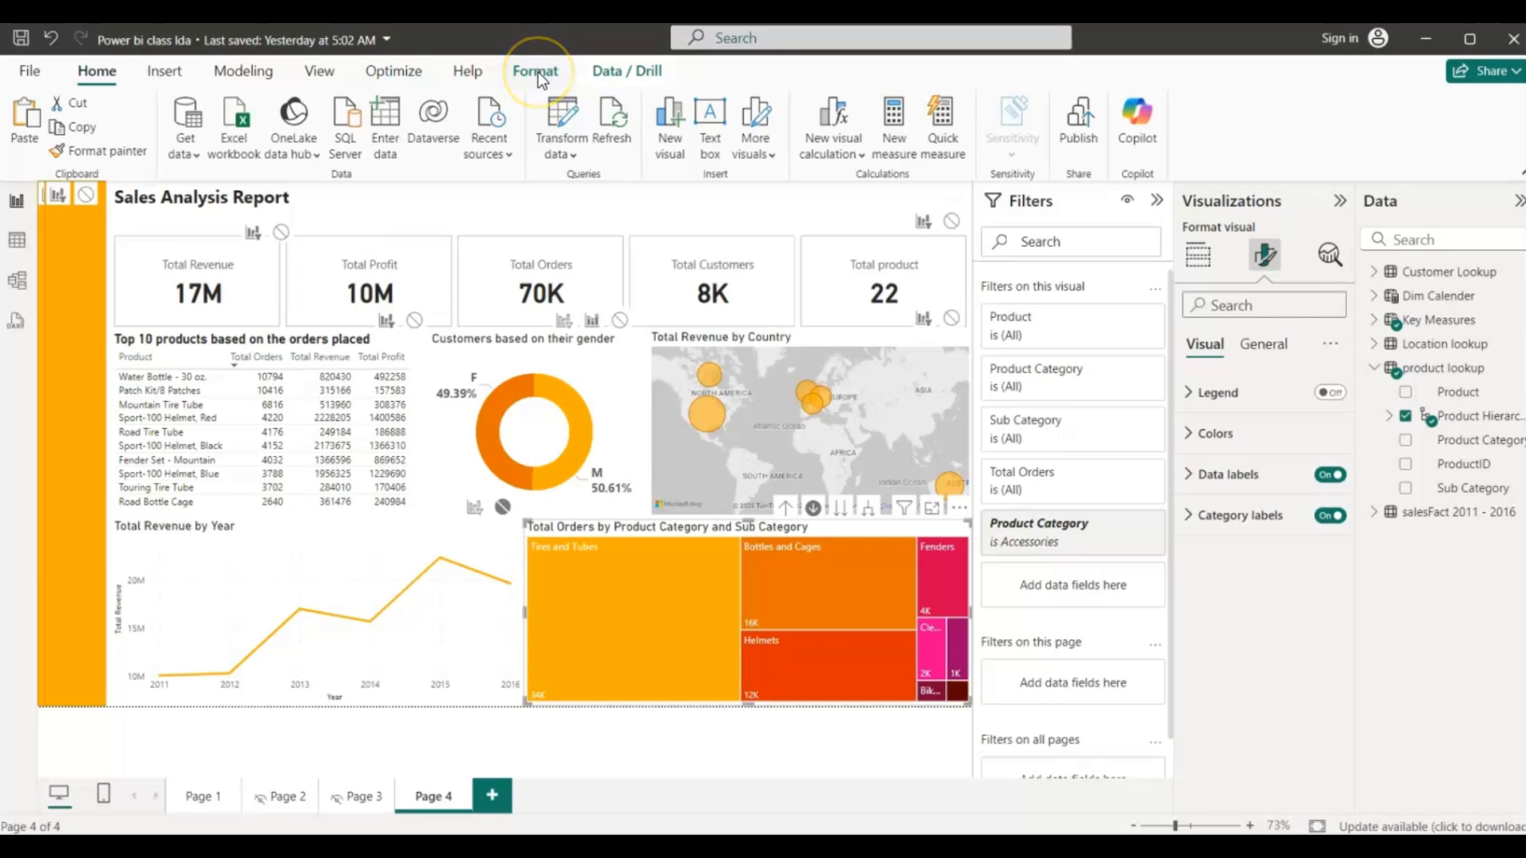
click(292, 296)
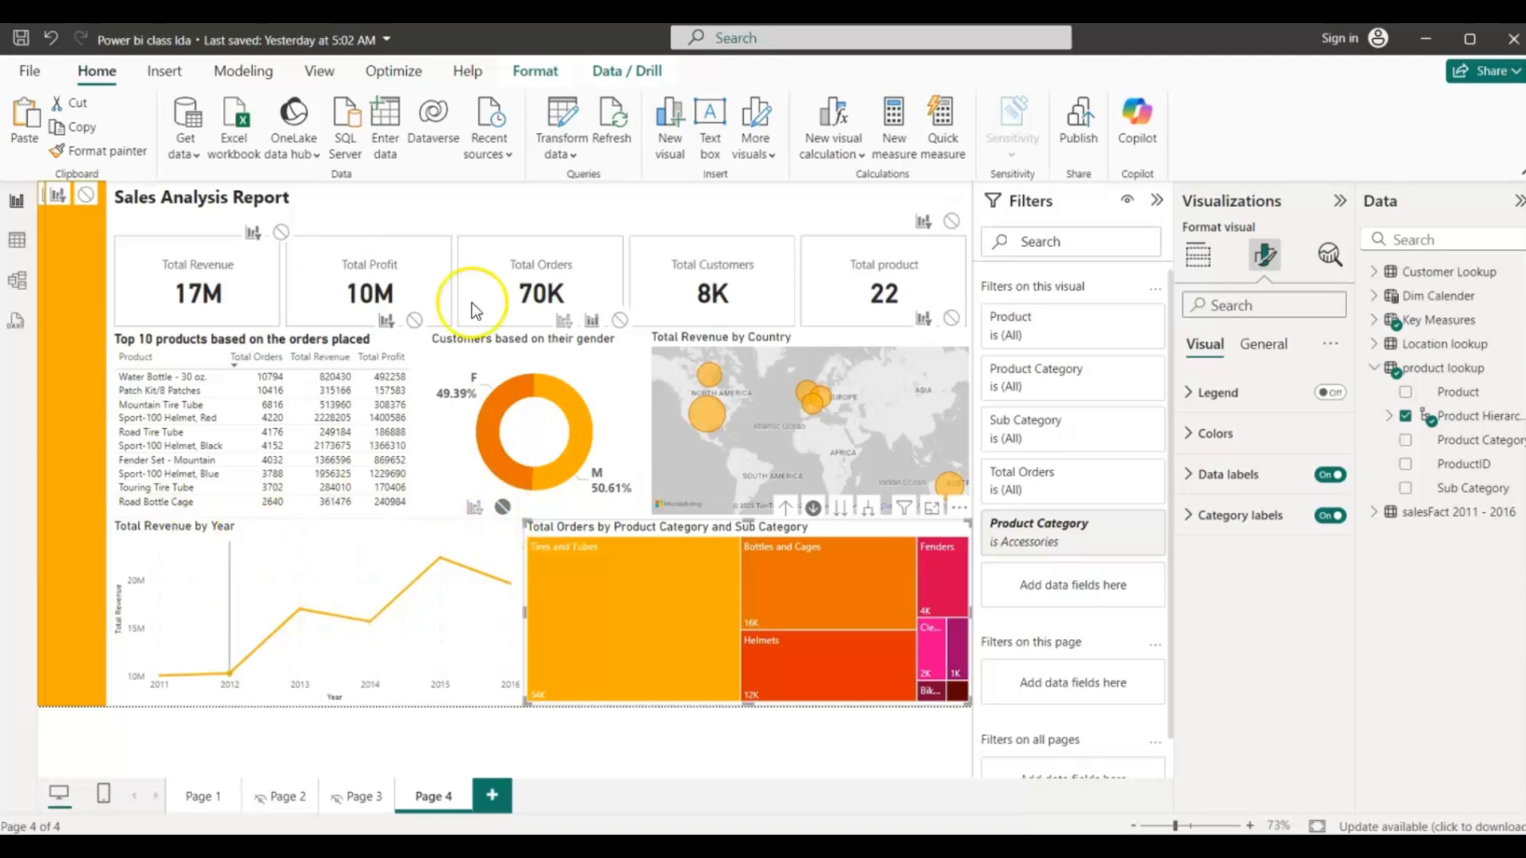
click(531, 74)
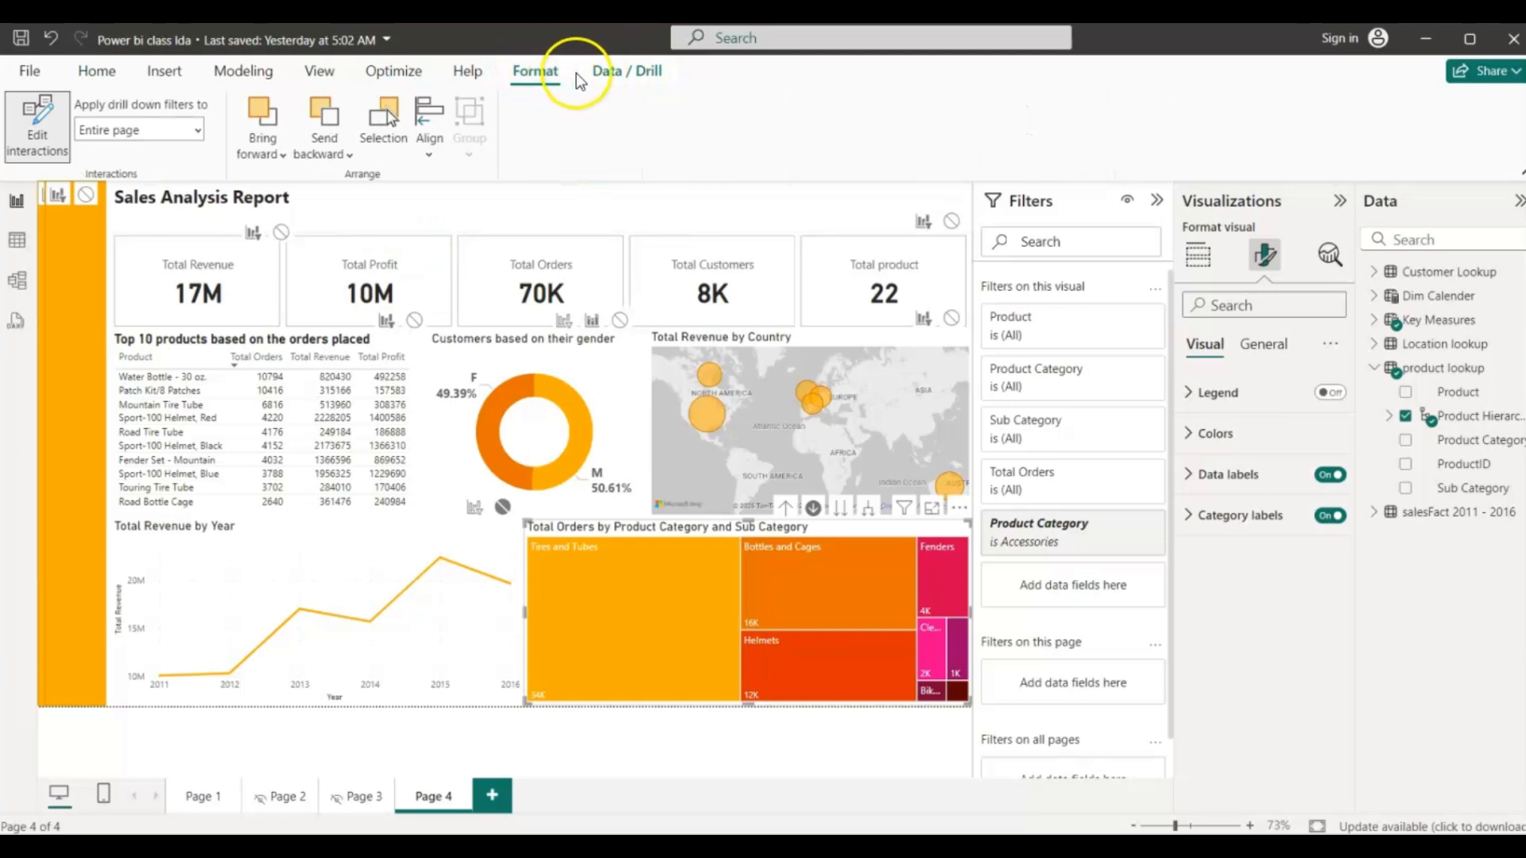
- Let the treemap filter the Total Revenue by Year chart, finish editing interactions, and drill the treemap up to Product Category
click(502, 507)
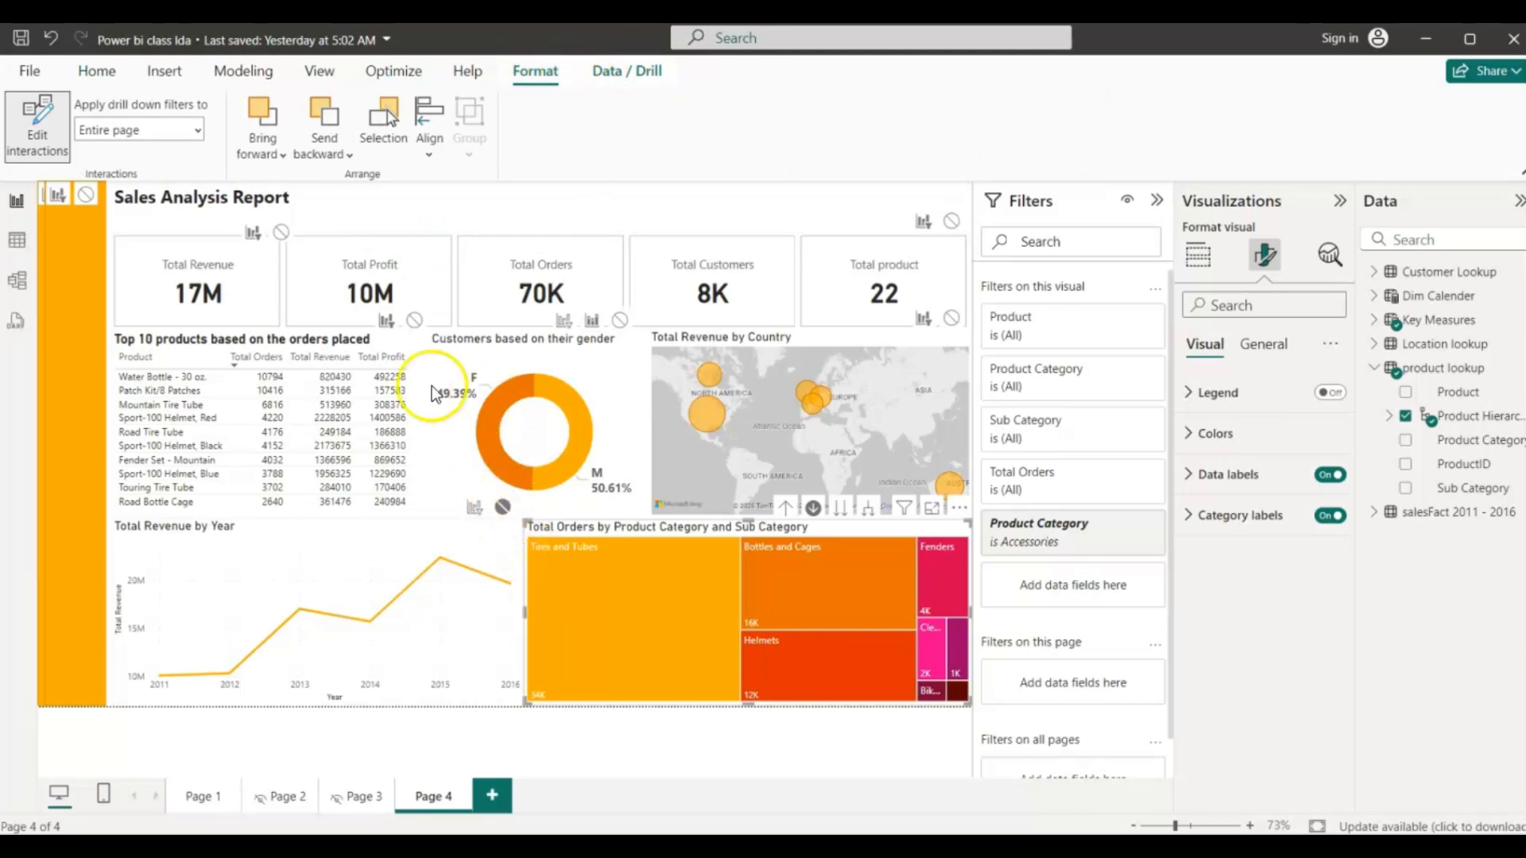
click(475, 507)
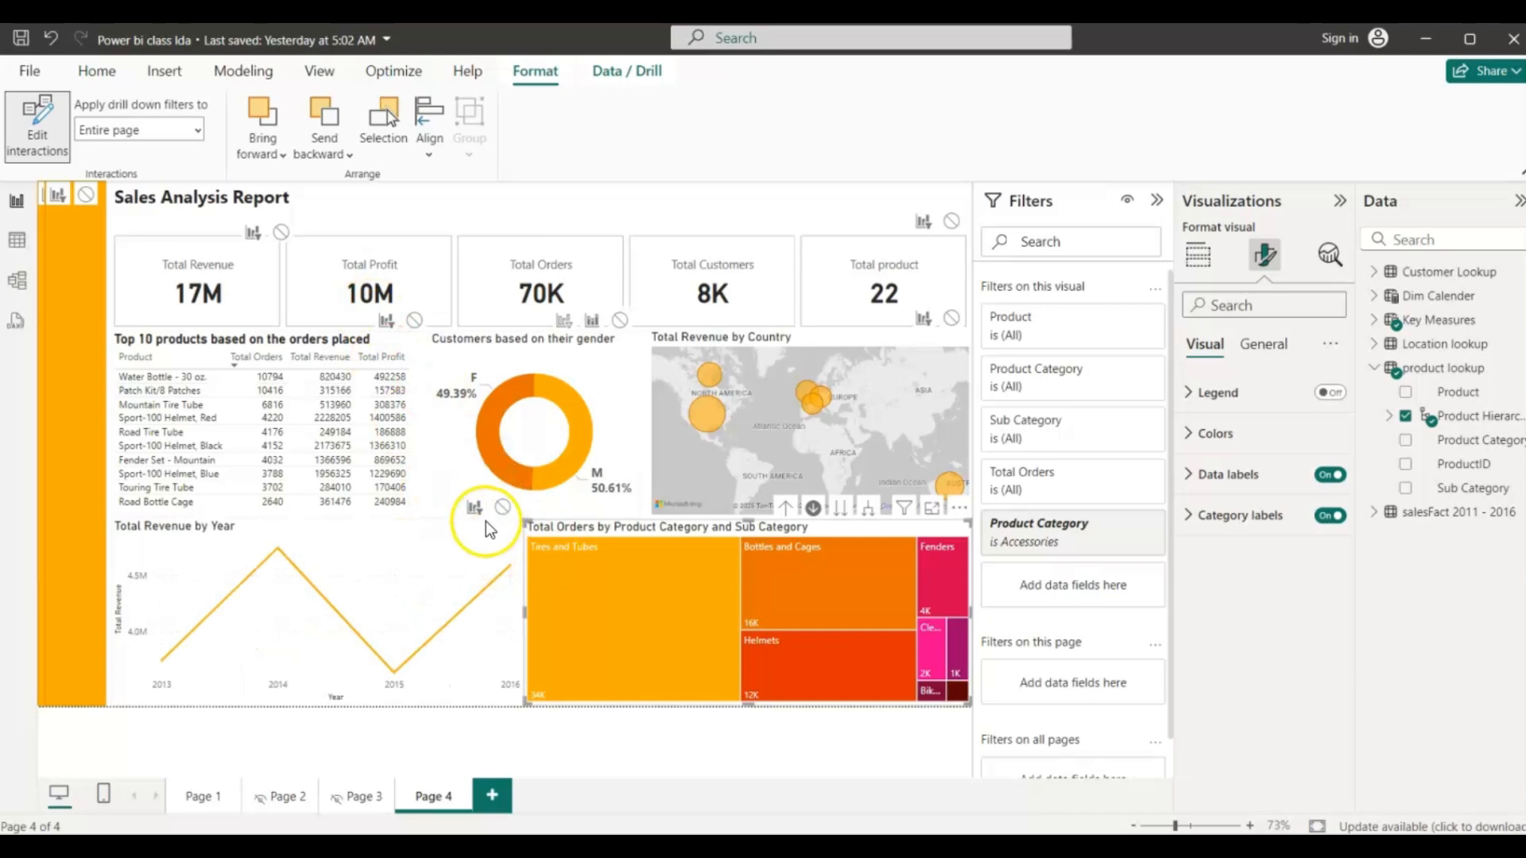
click(55, 121)
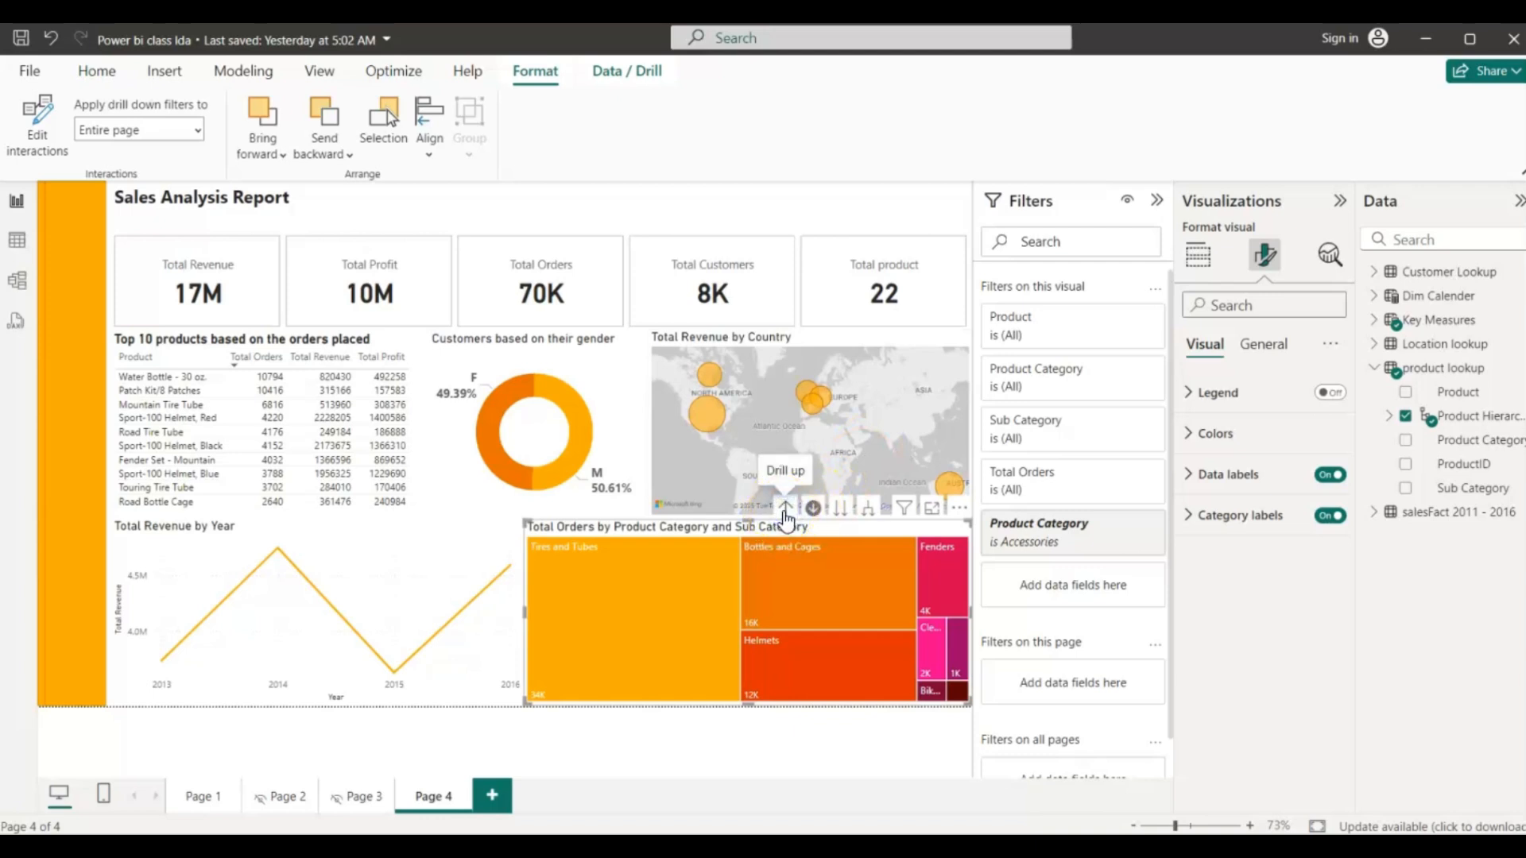
click(785, 511)
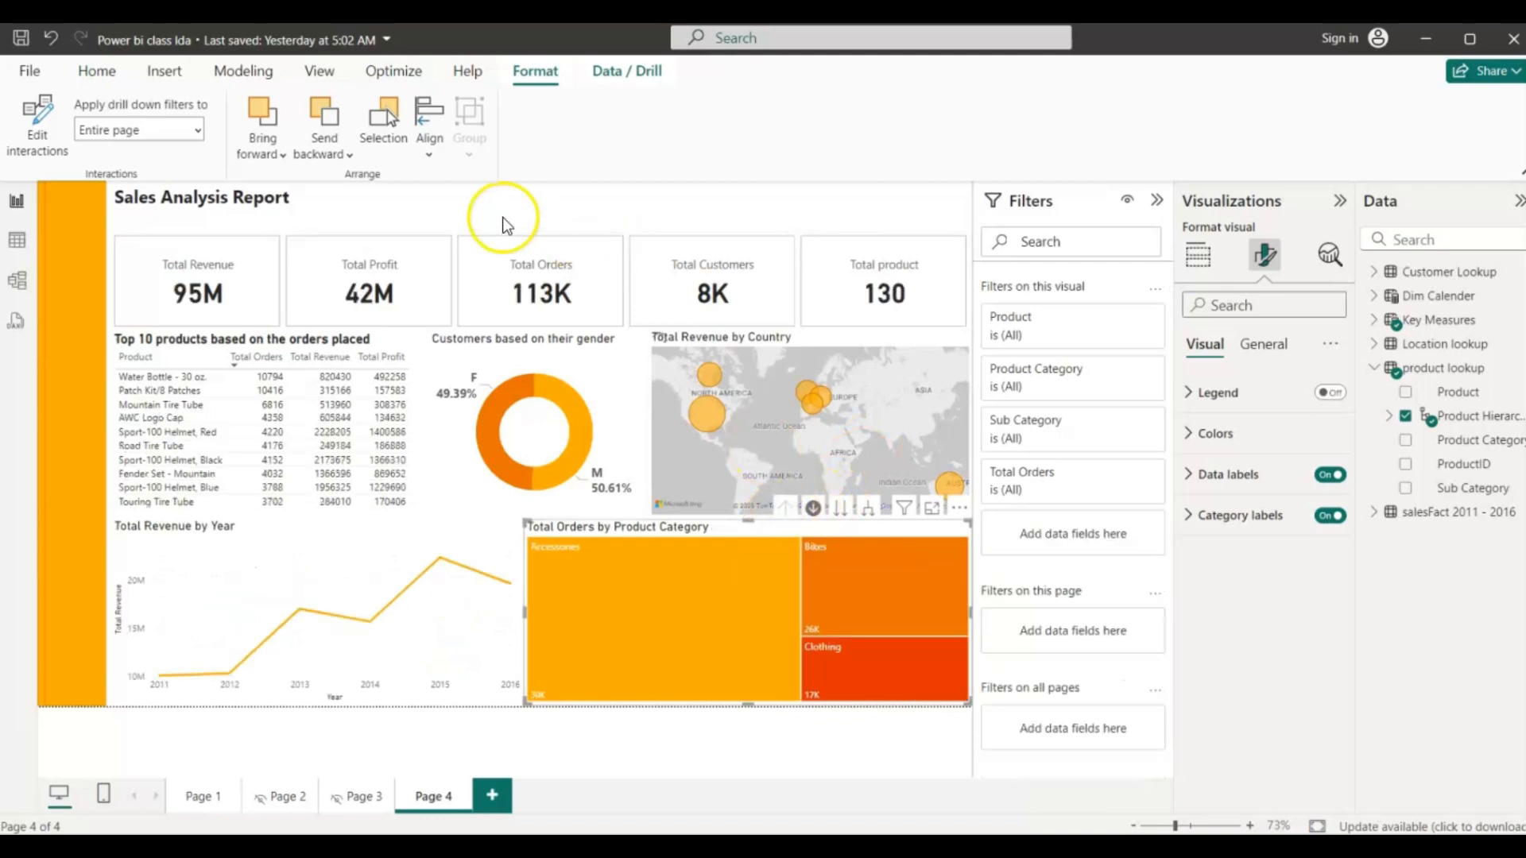
click(455, 189)
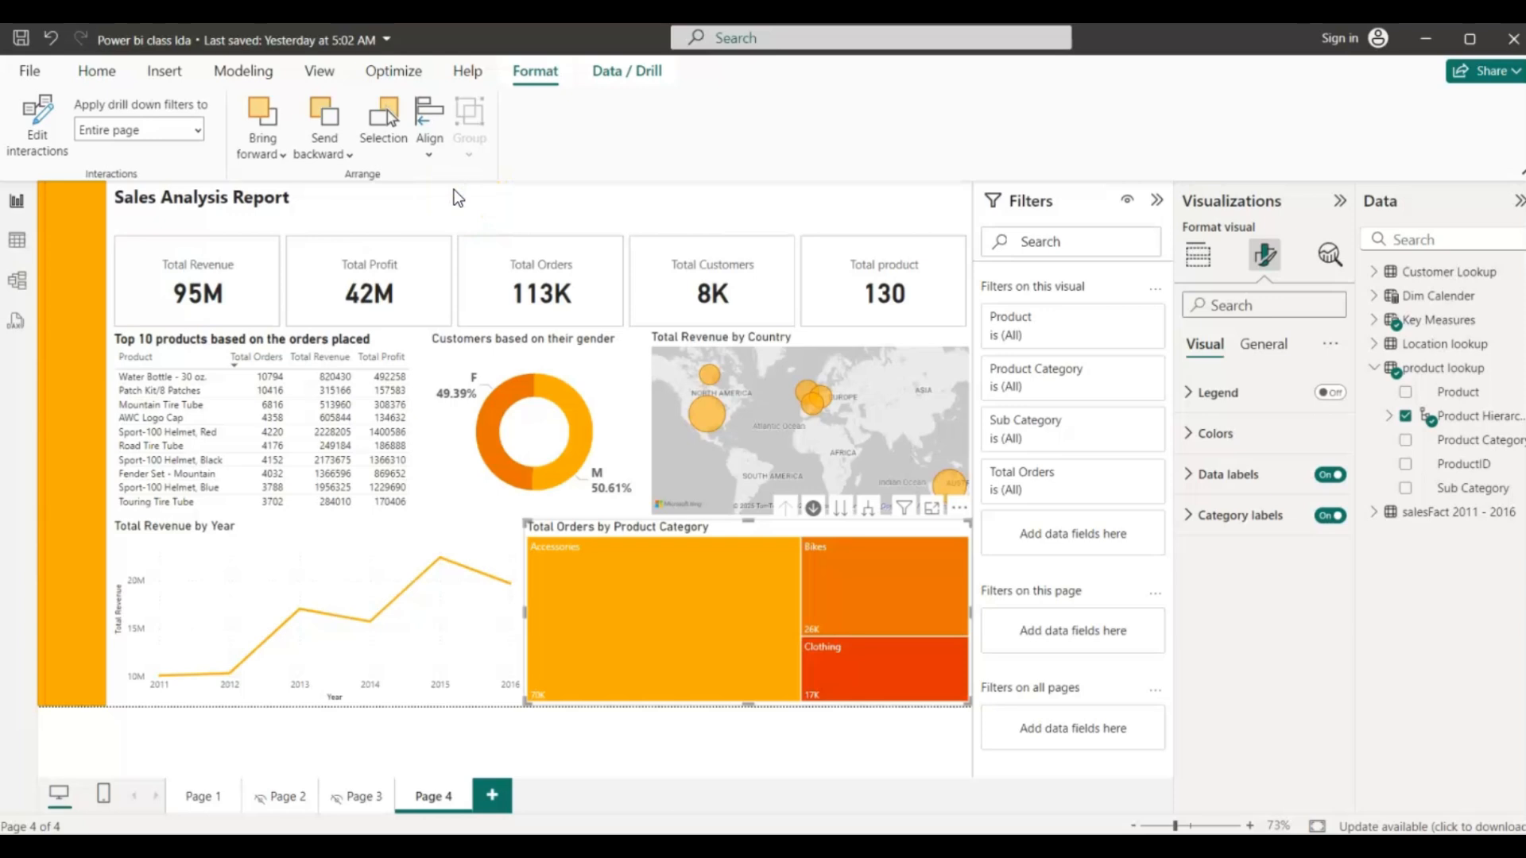
- Add a small slicer in the header above the Total product card, using the Year field from Dim Calender
click(1204, 463)
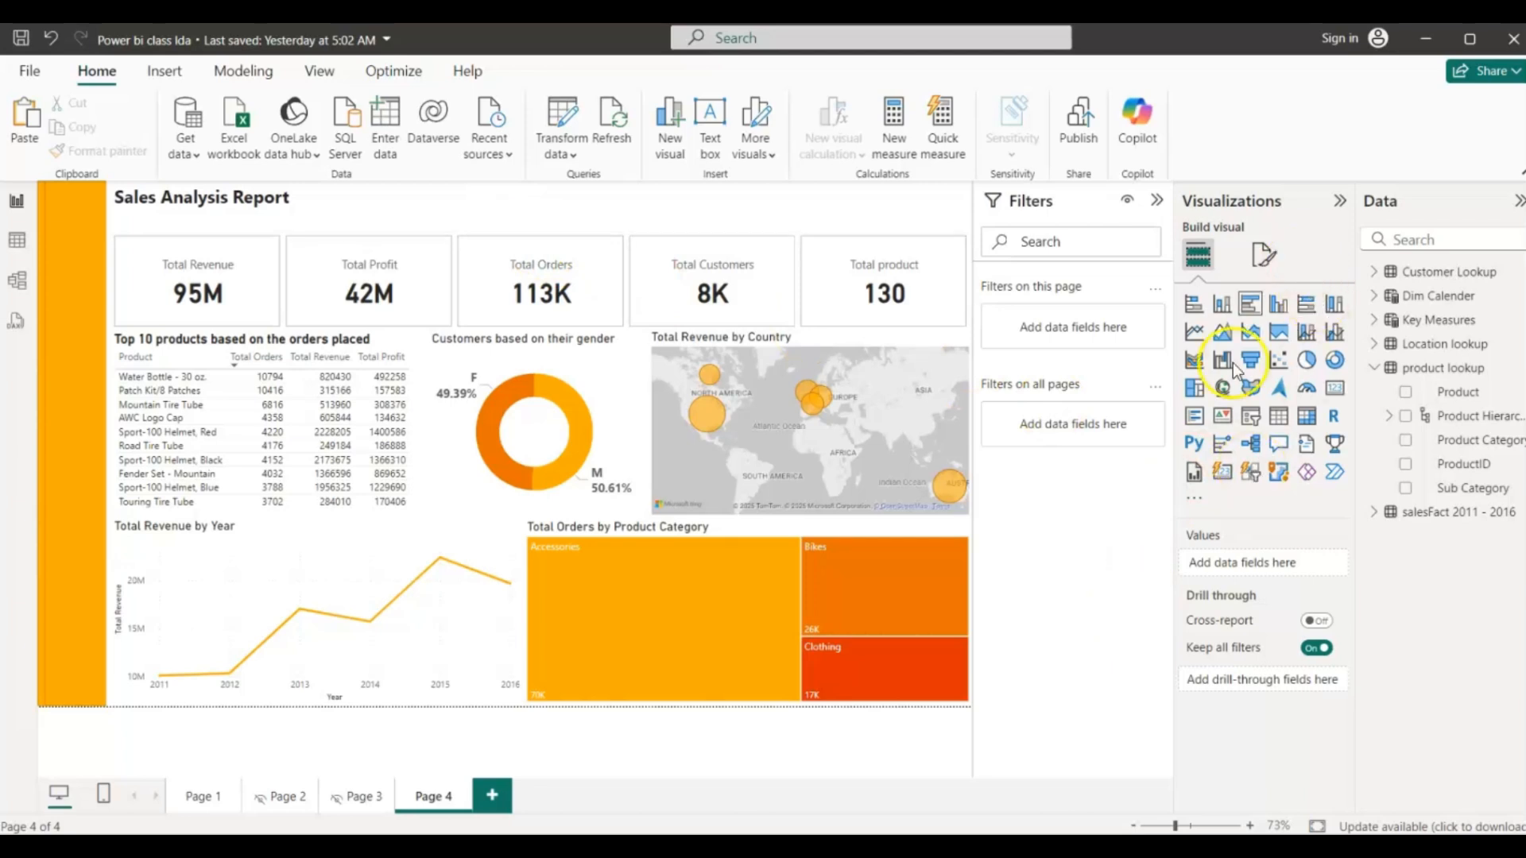
click(1247, 417)
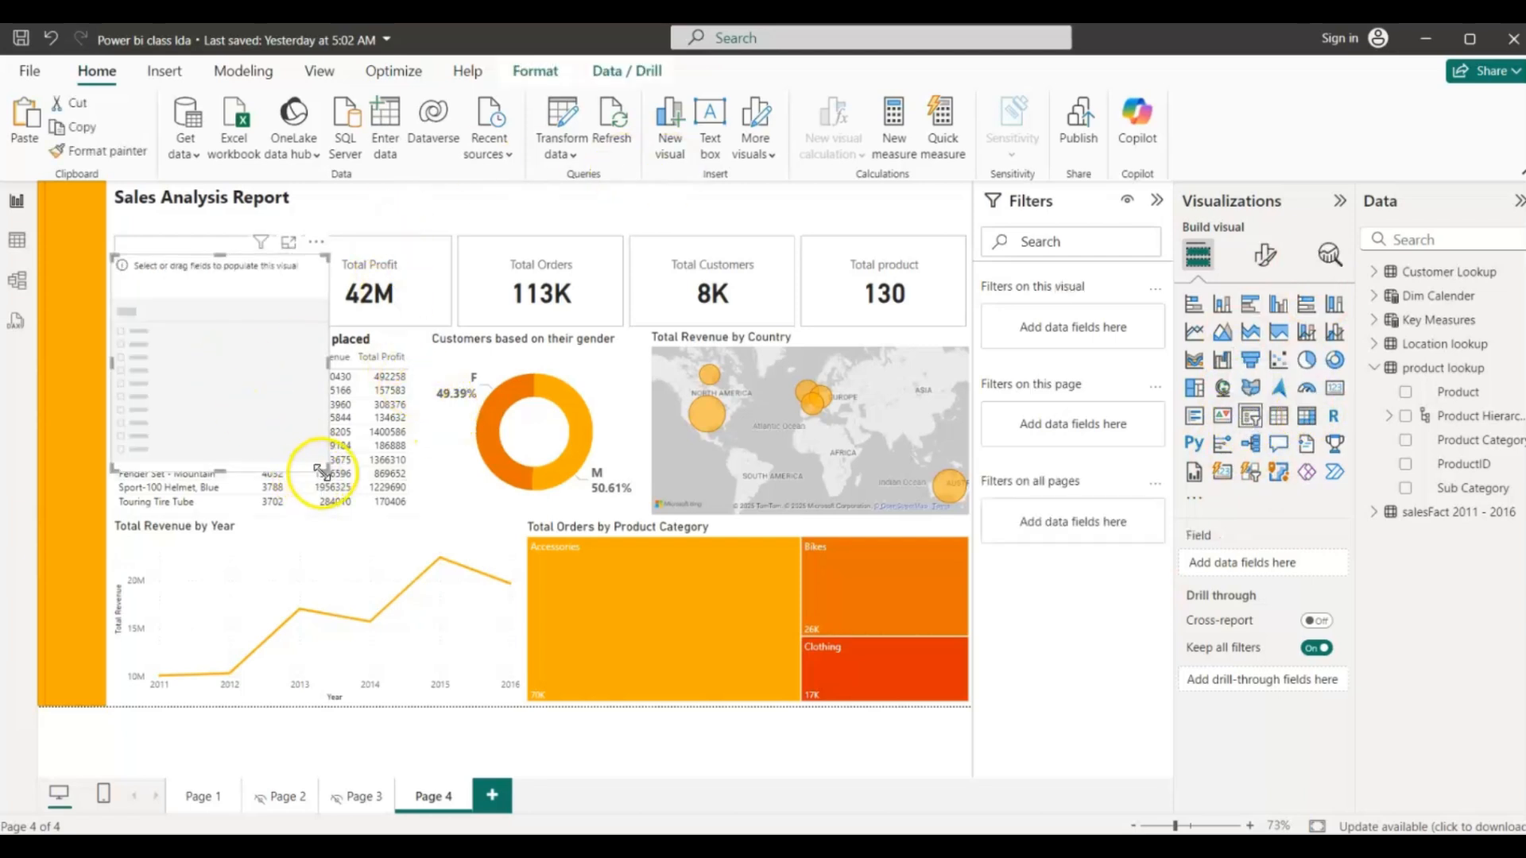
drag(322, 467, 920, 216)
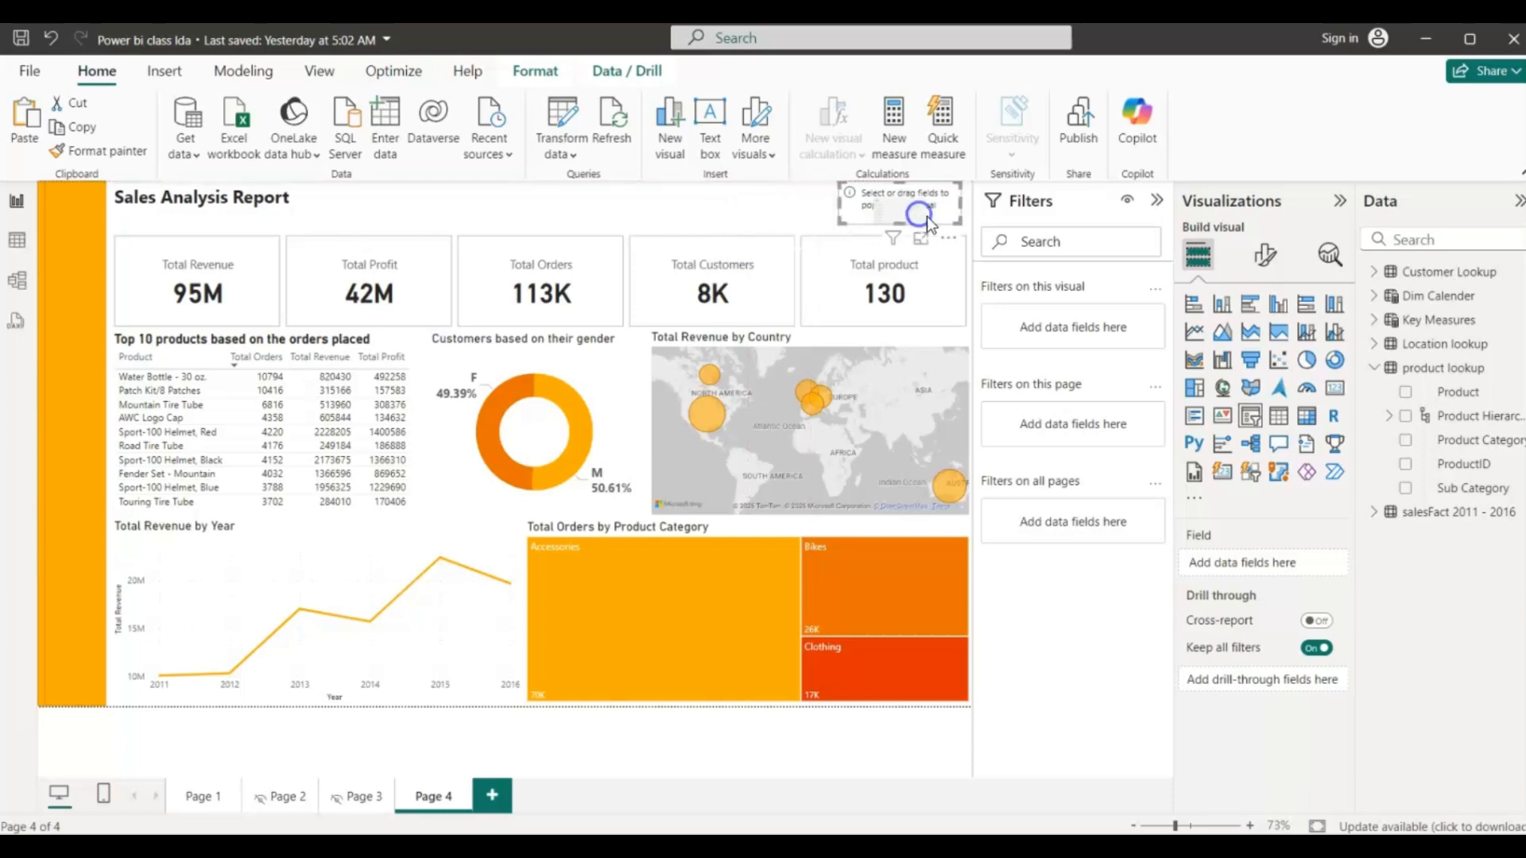
click(1370, 296)
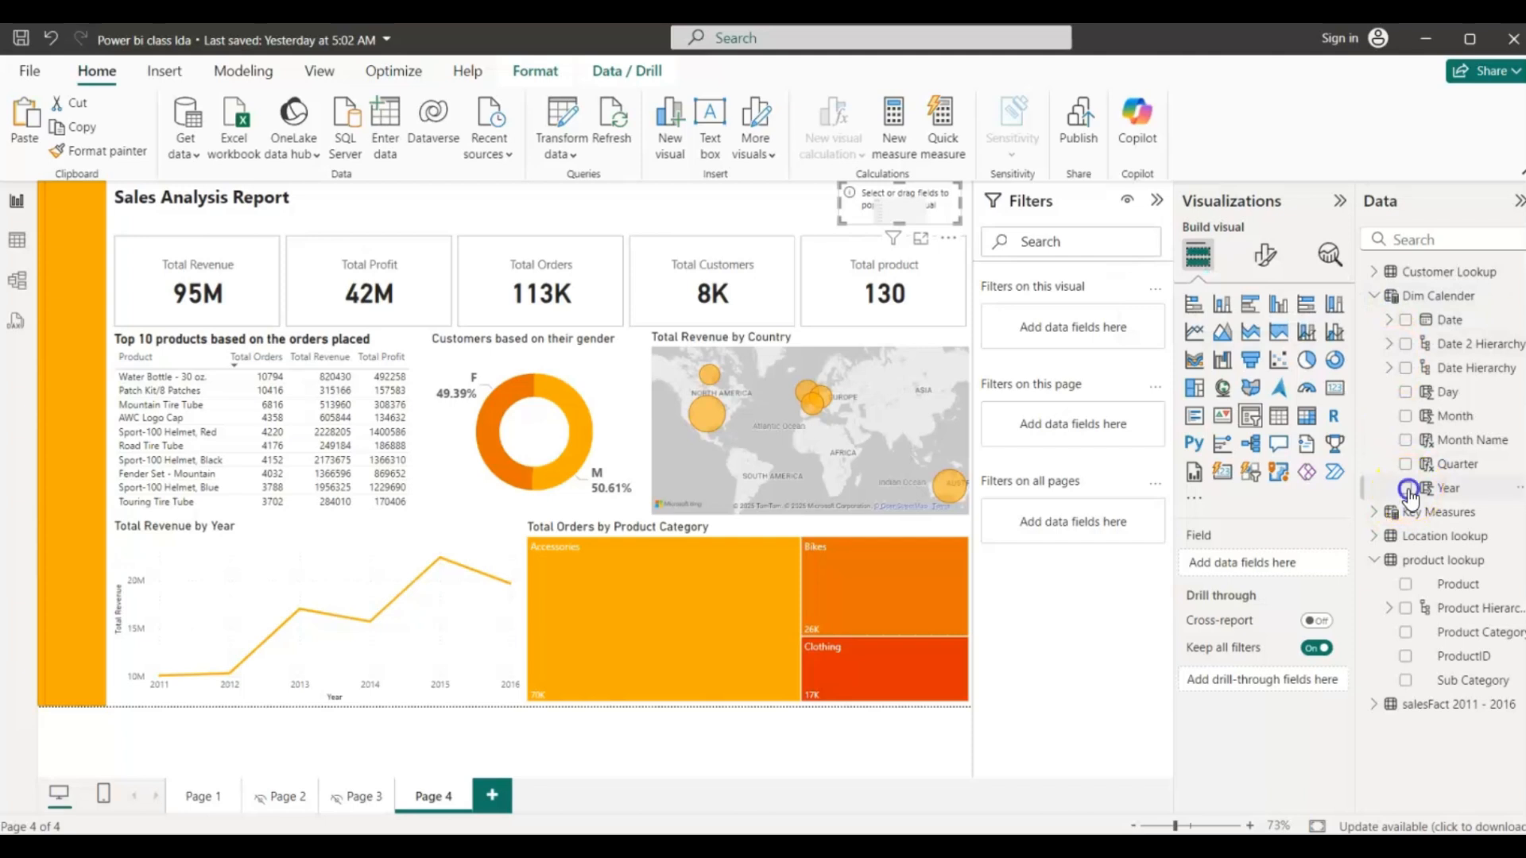
drag(1411, 499, 951, 229)
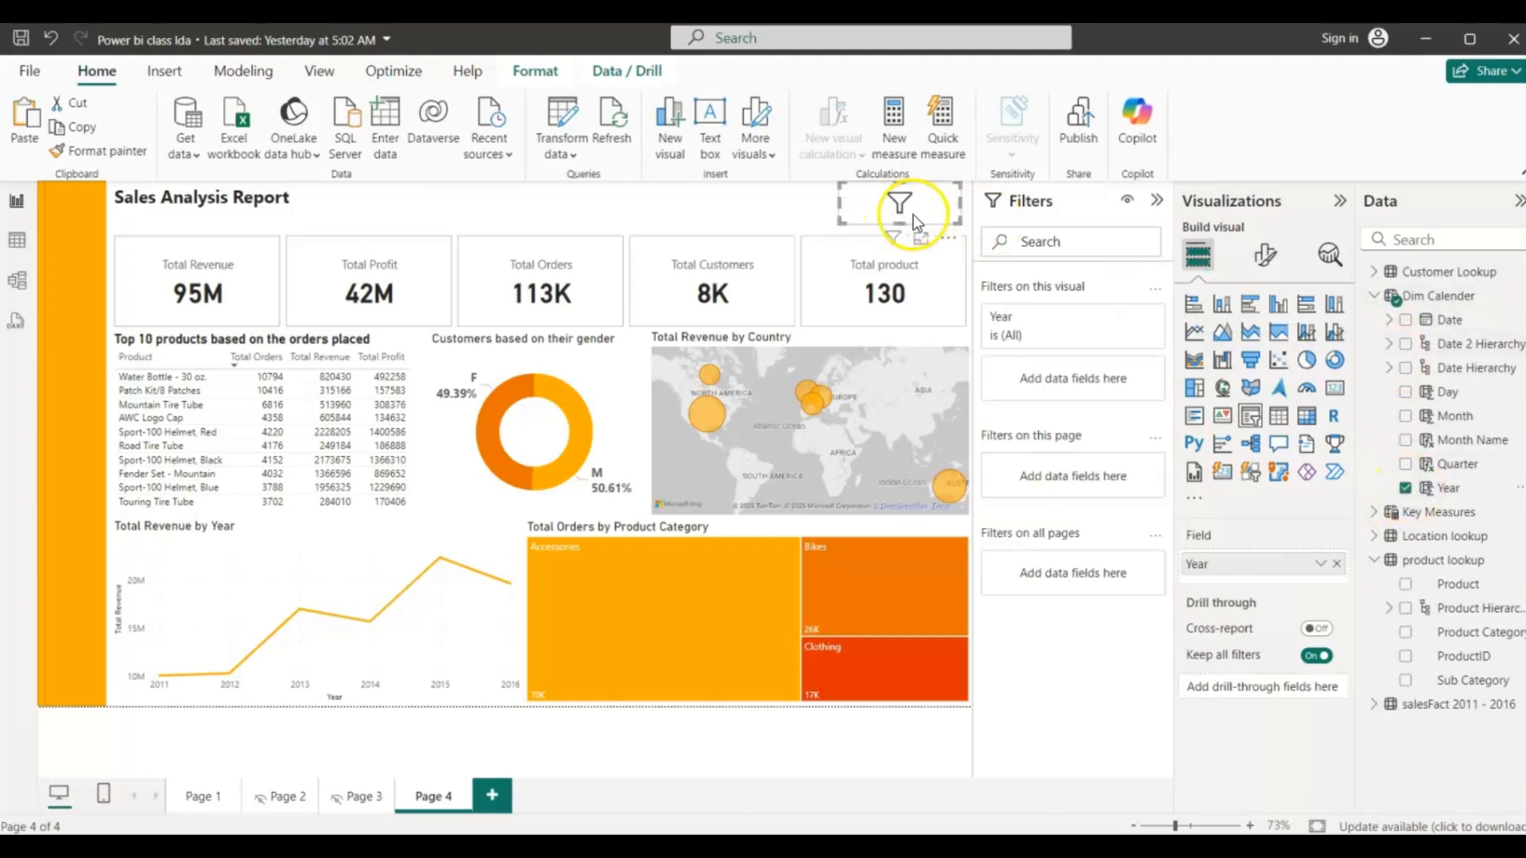
- Set the Year slicer's style to Dropdown and resize it to fit above the Total product card
click(1266, 254)
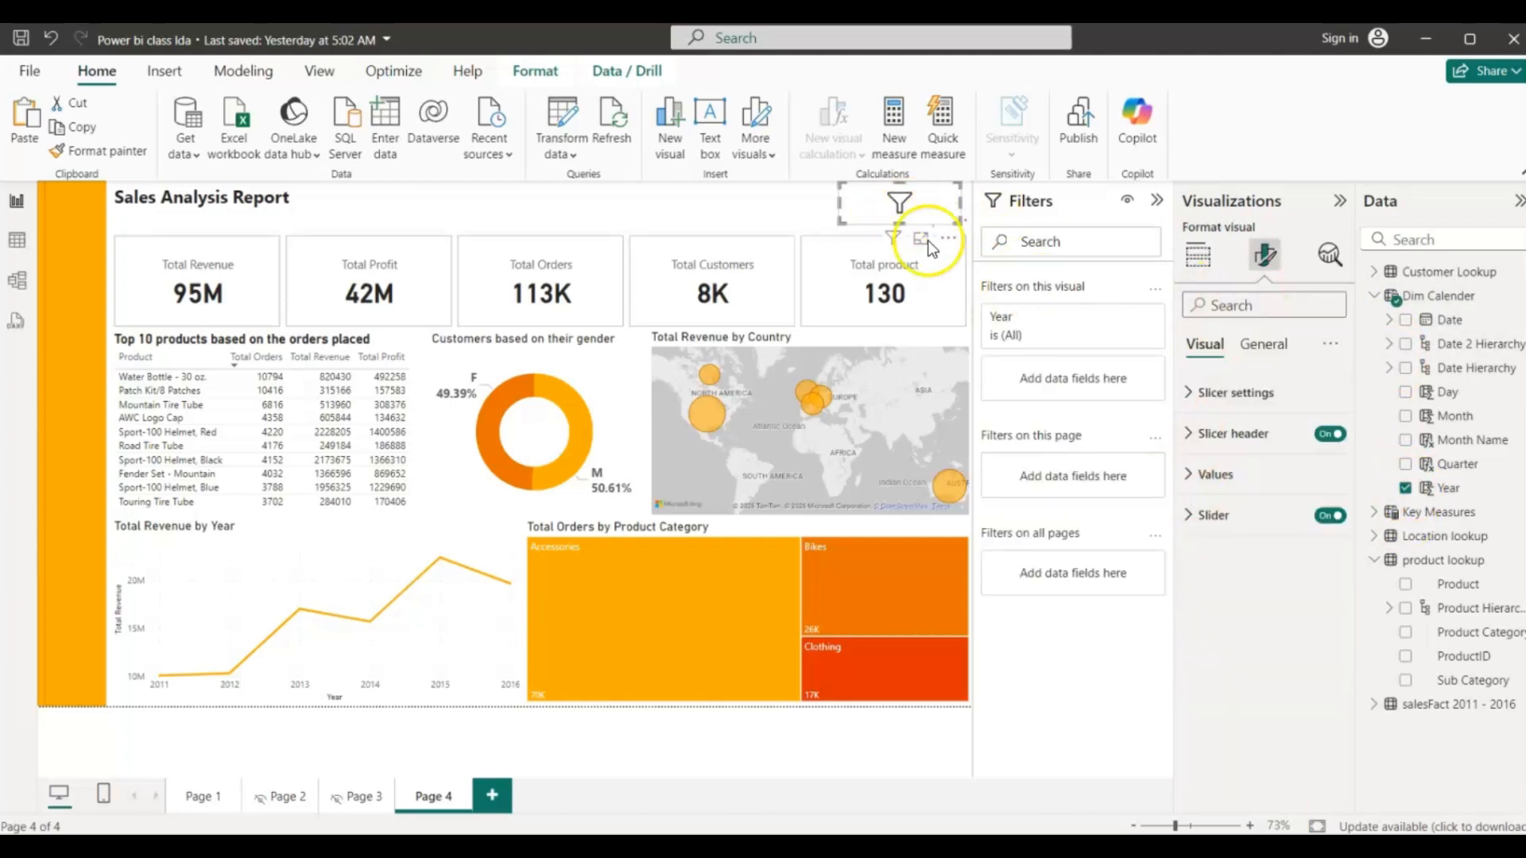
drag(834, 214, 764, 327)
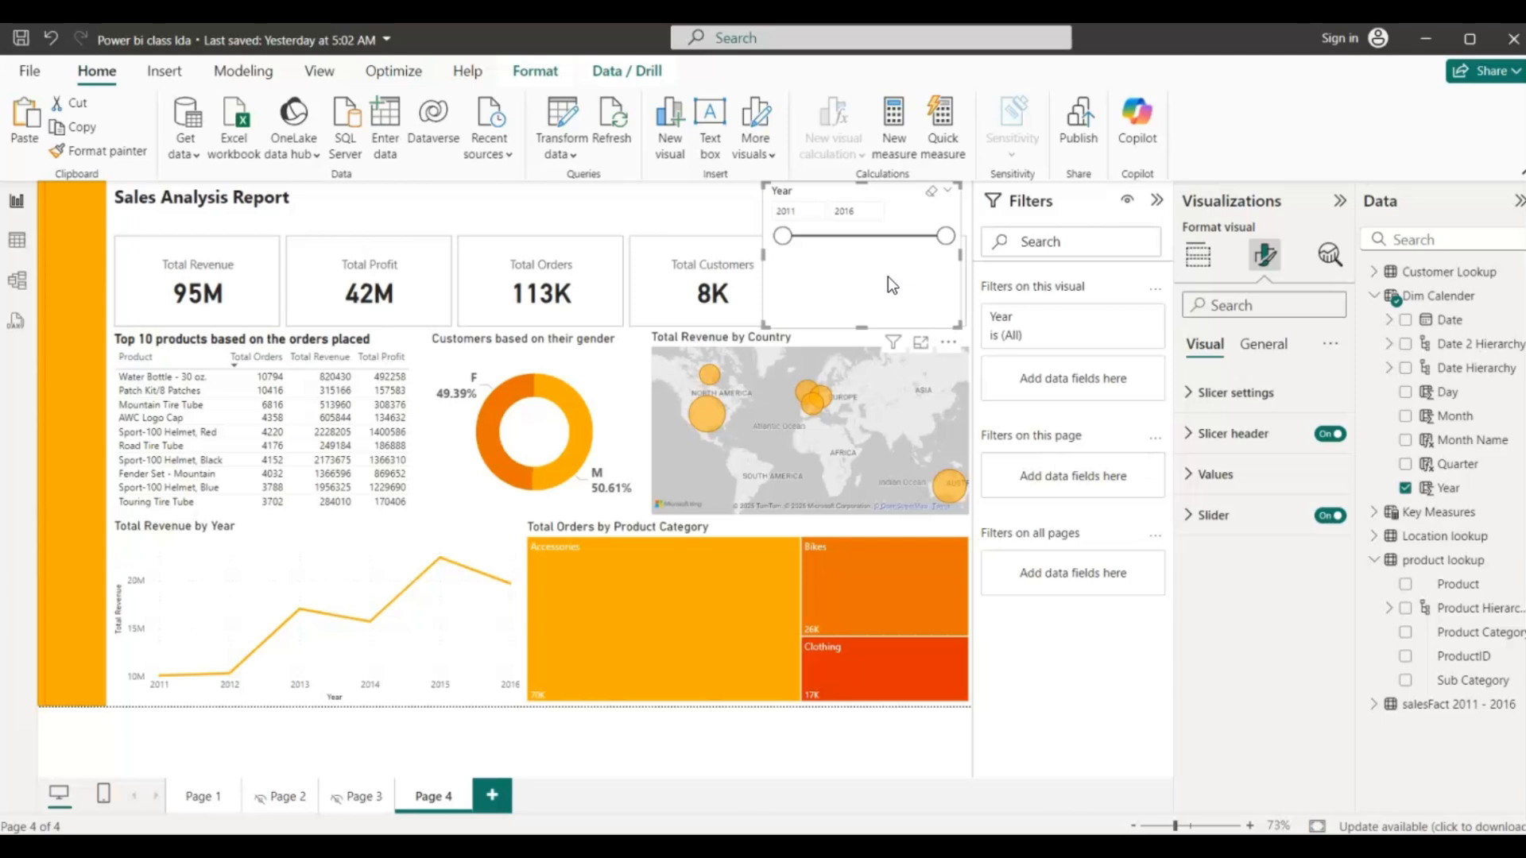
key(ctrl+z)
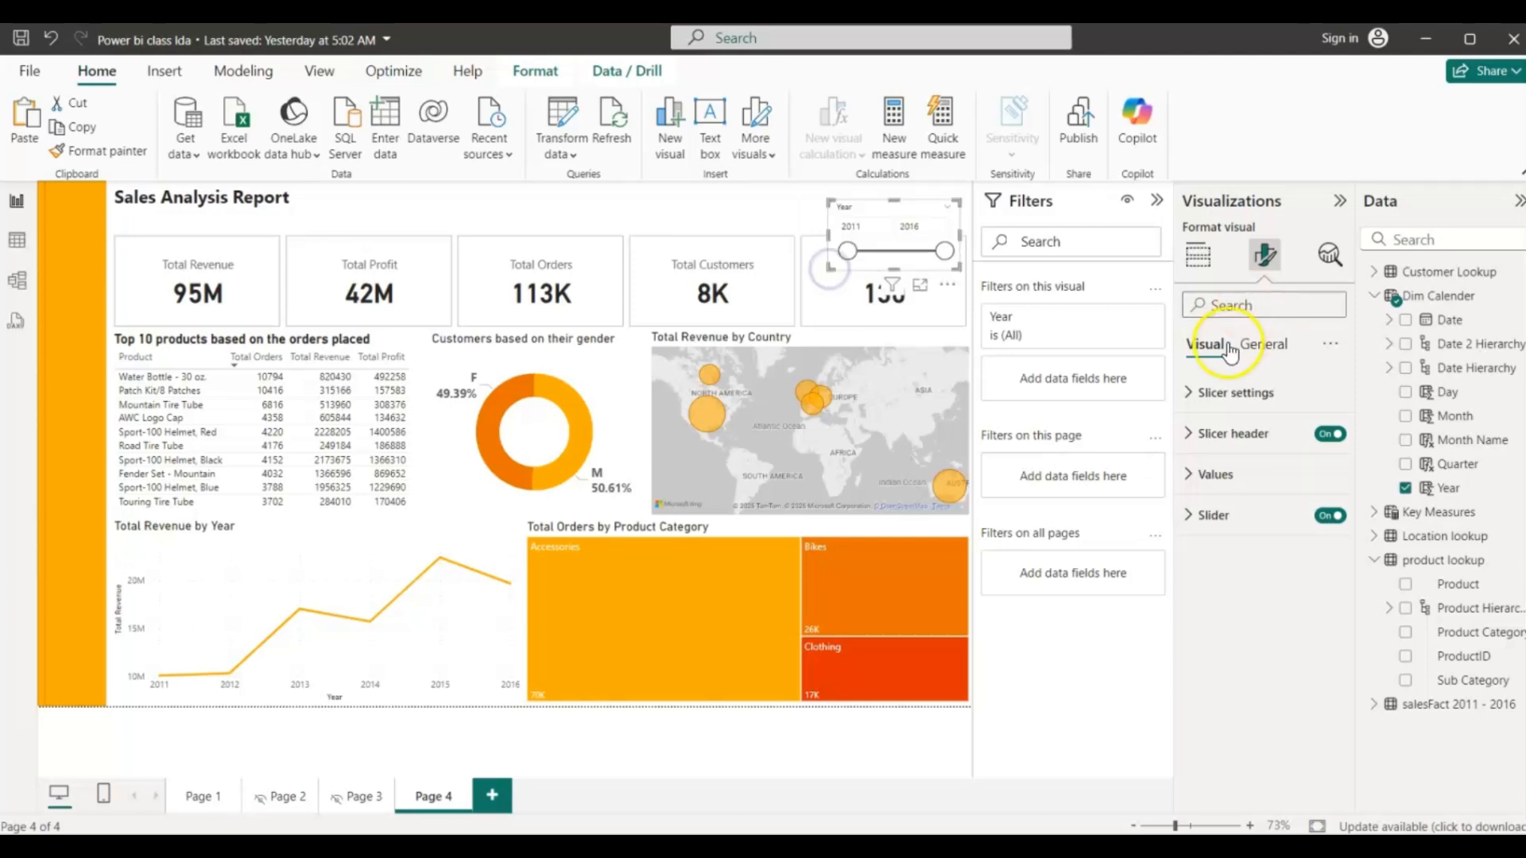
click(1190, 394)
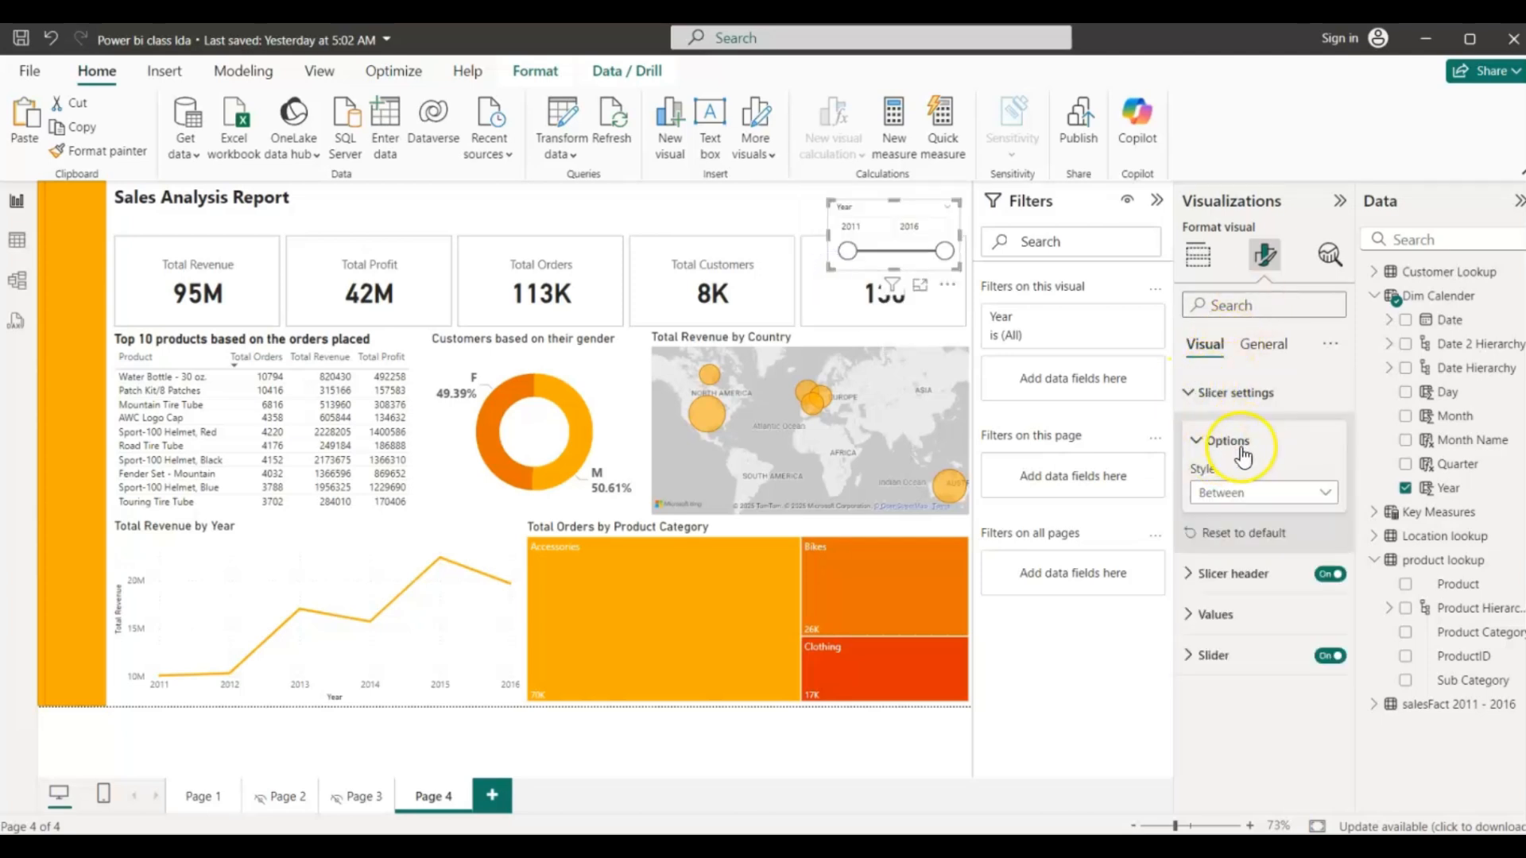
click(1326, 494)
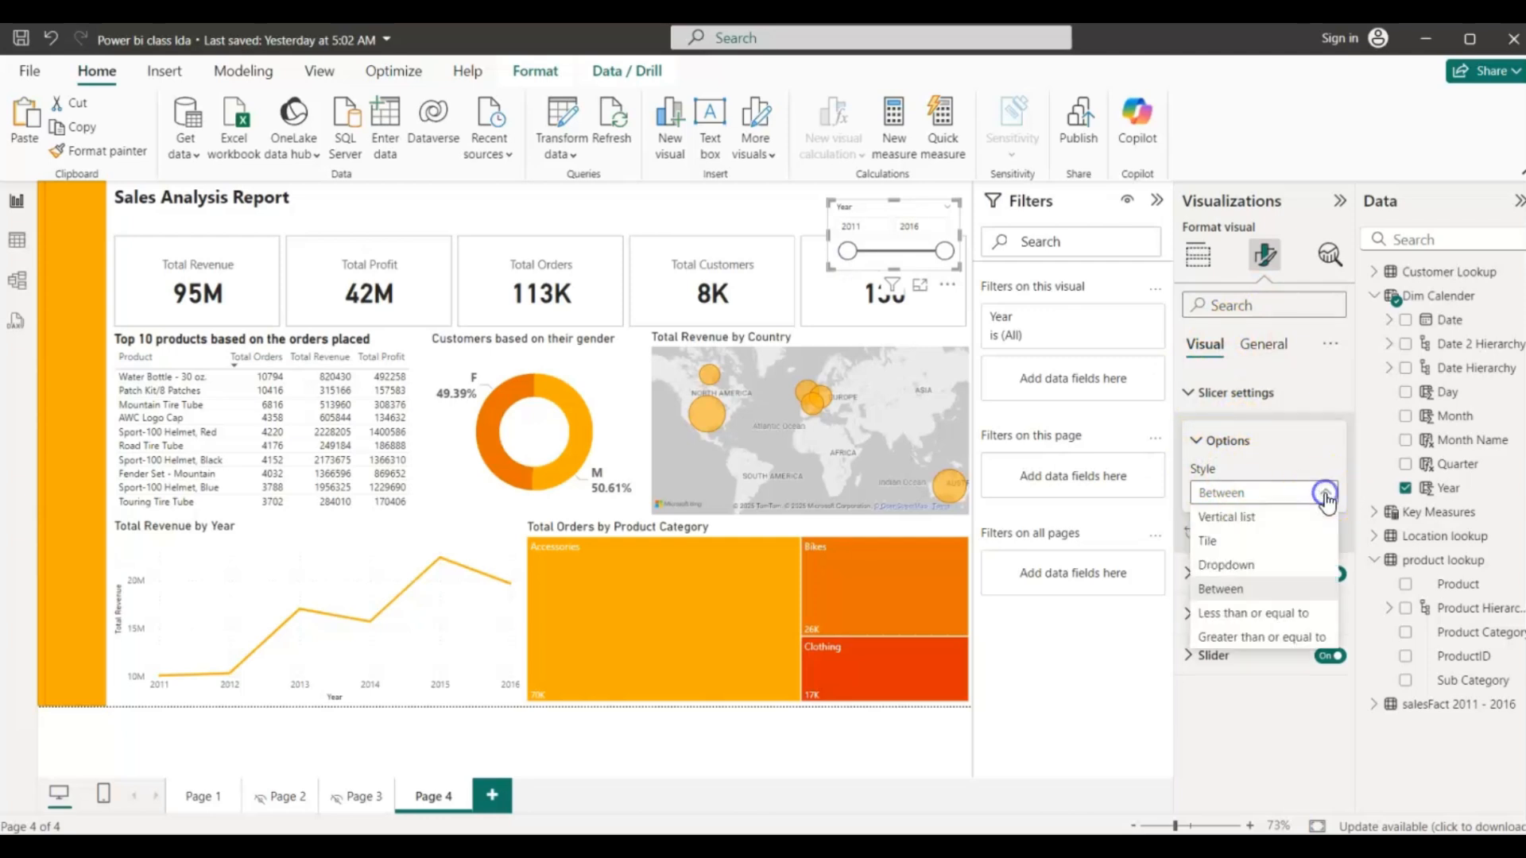
click(1230, 566)
drag(899, 267, 914, 231)
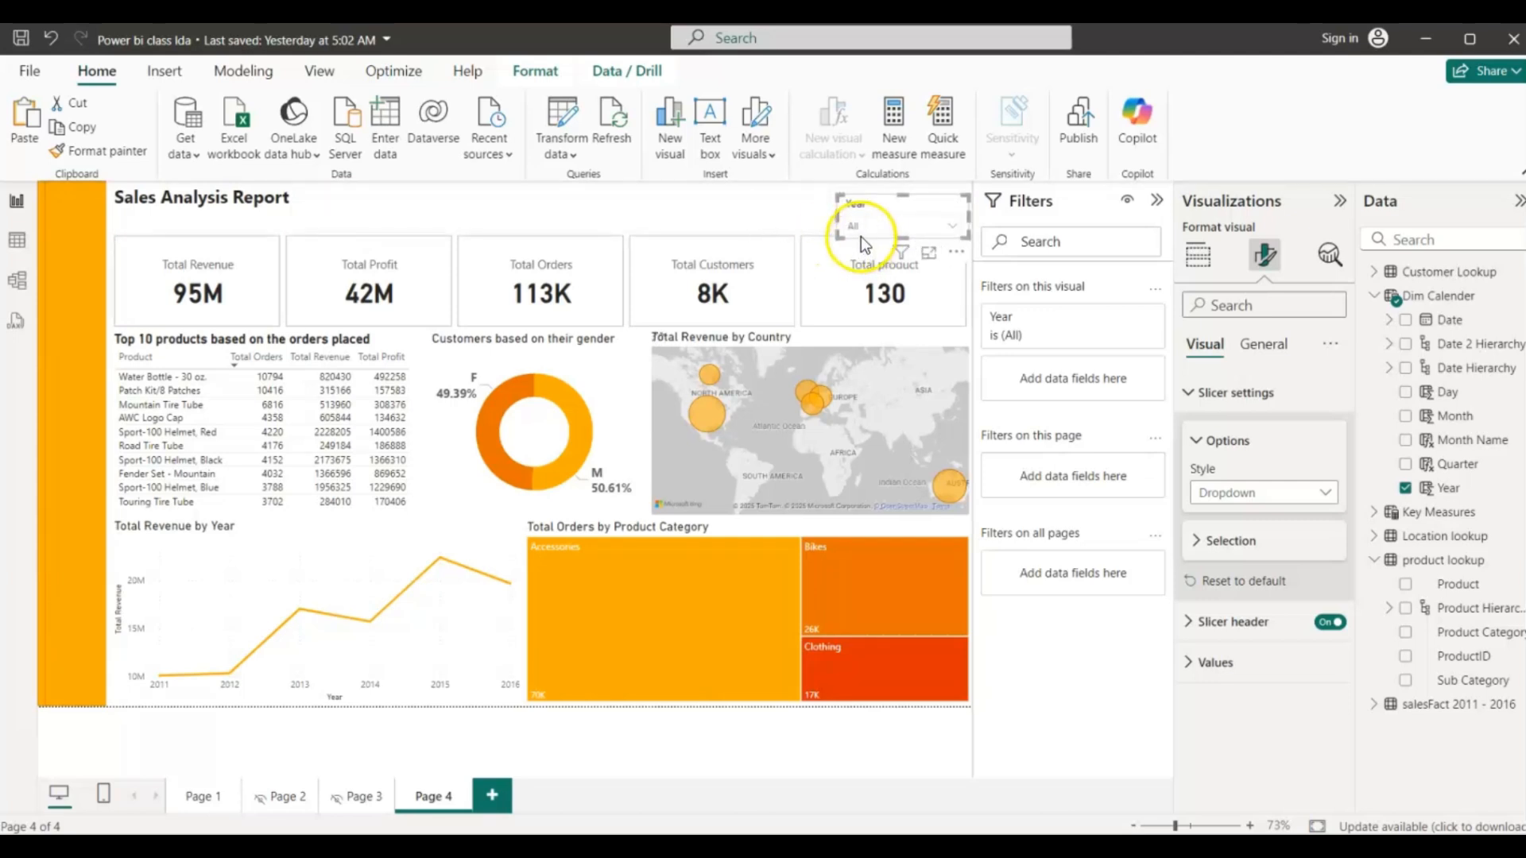
- Duplicate the Year slicer above the Total Customers card and replace the copy's field with Product Category
drag(861, 236, 705, 232)
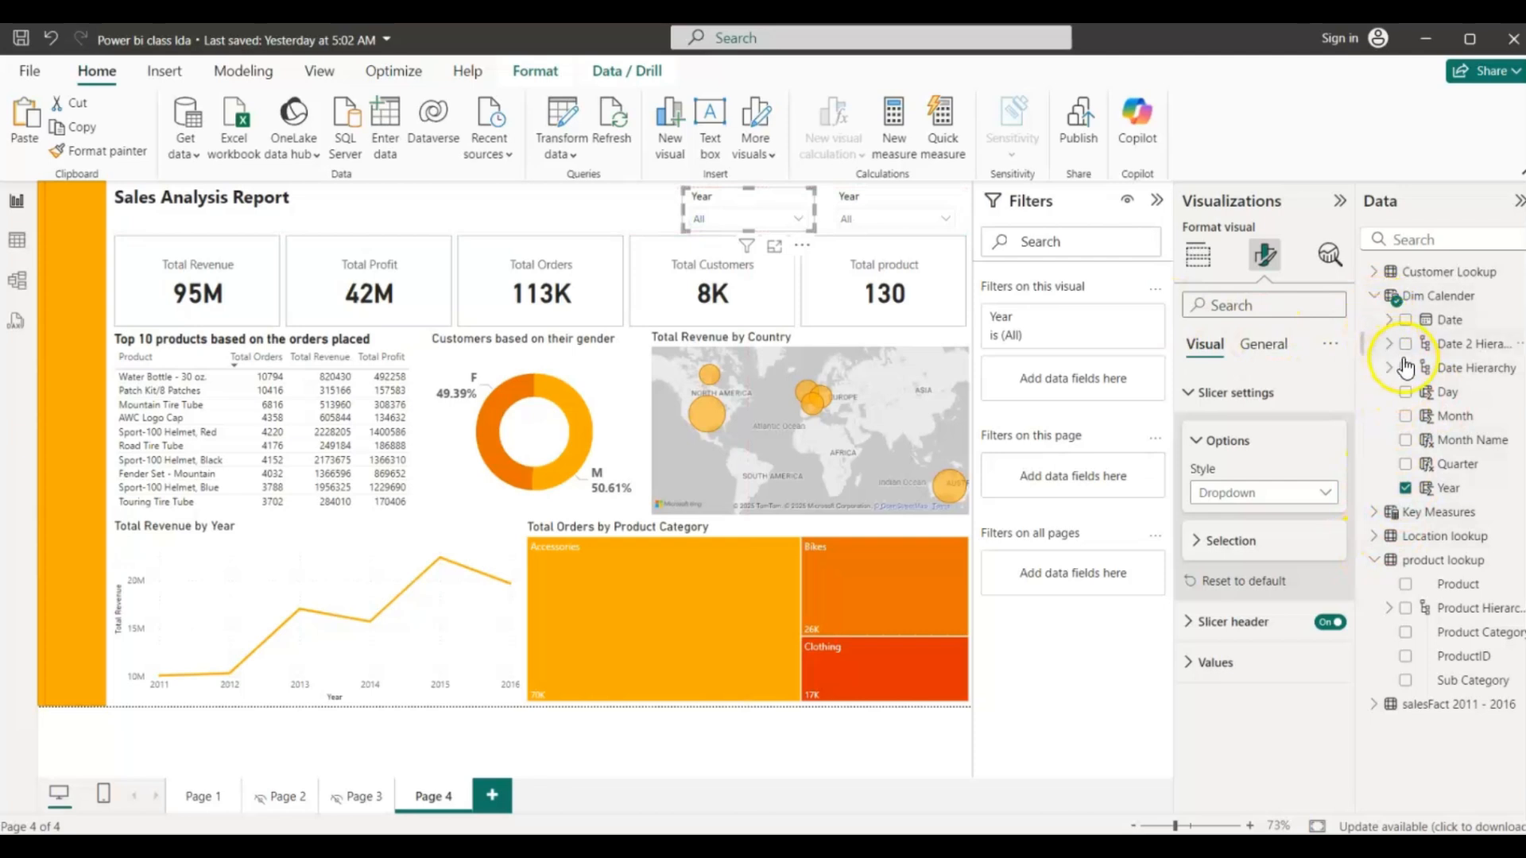
click(1378, 298)
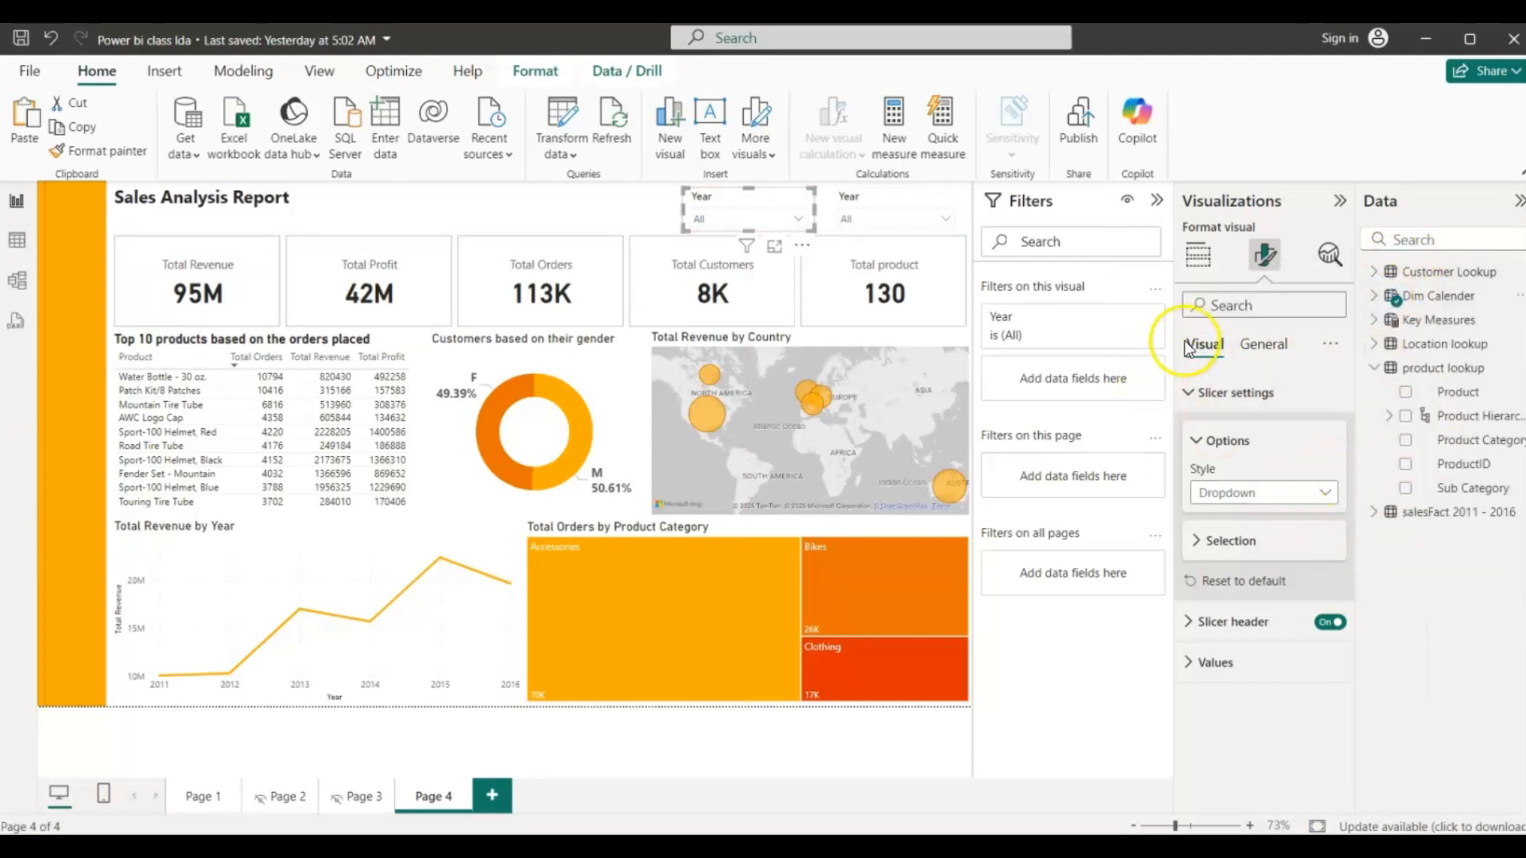
click(1198, 258)
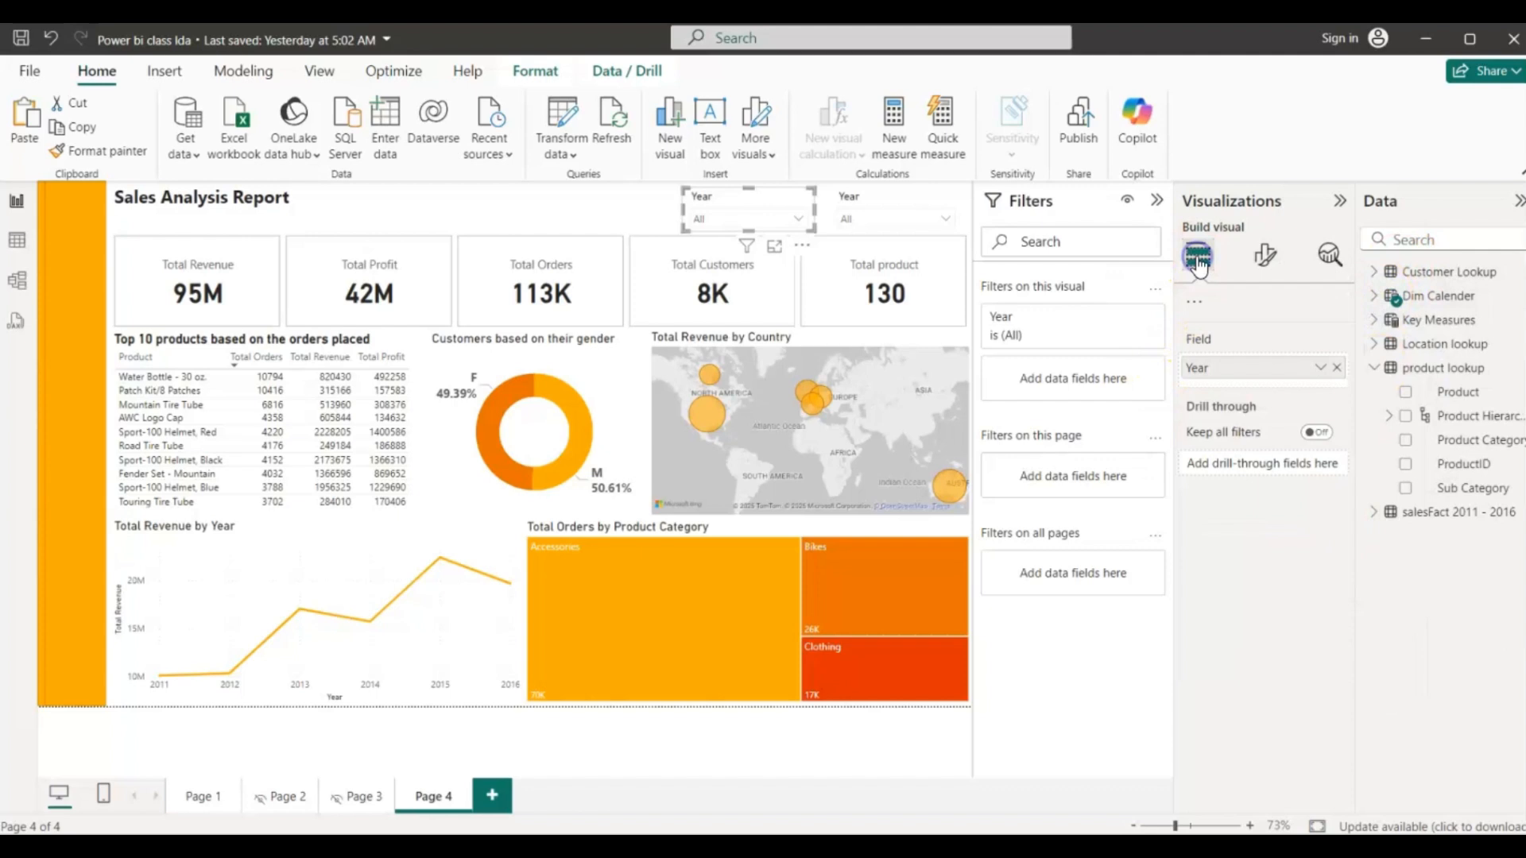
click(1405, 442)
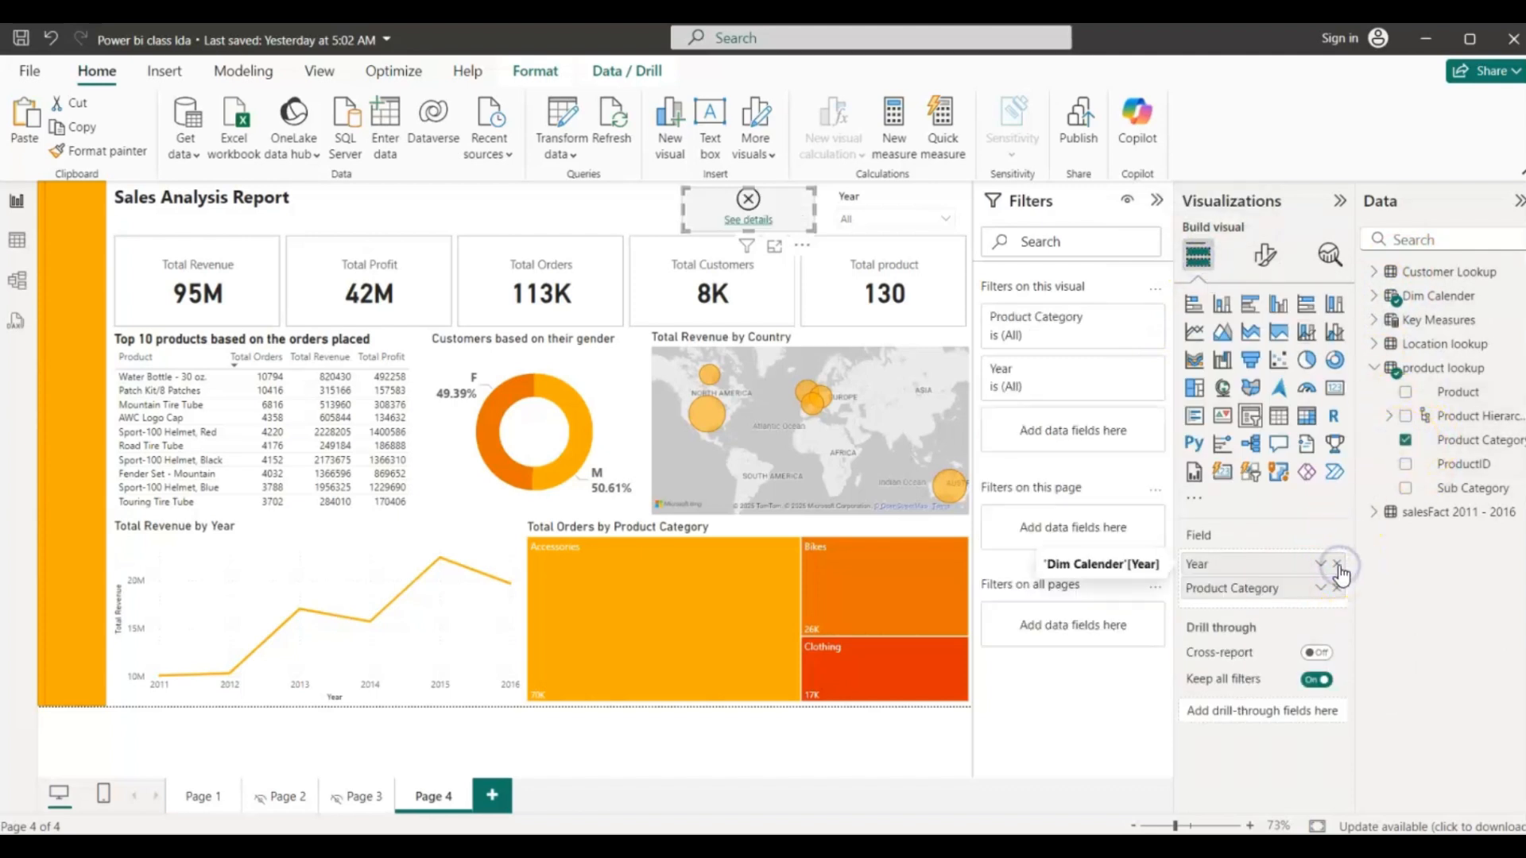
click(1338, 564)
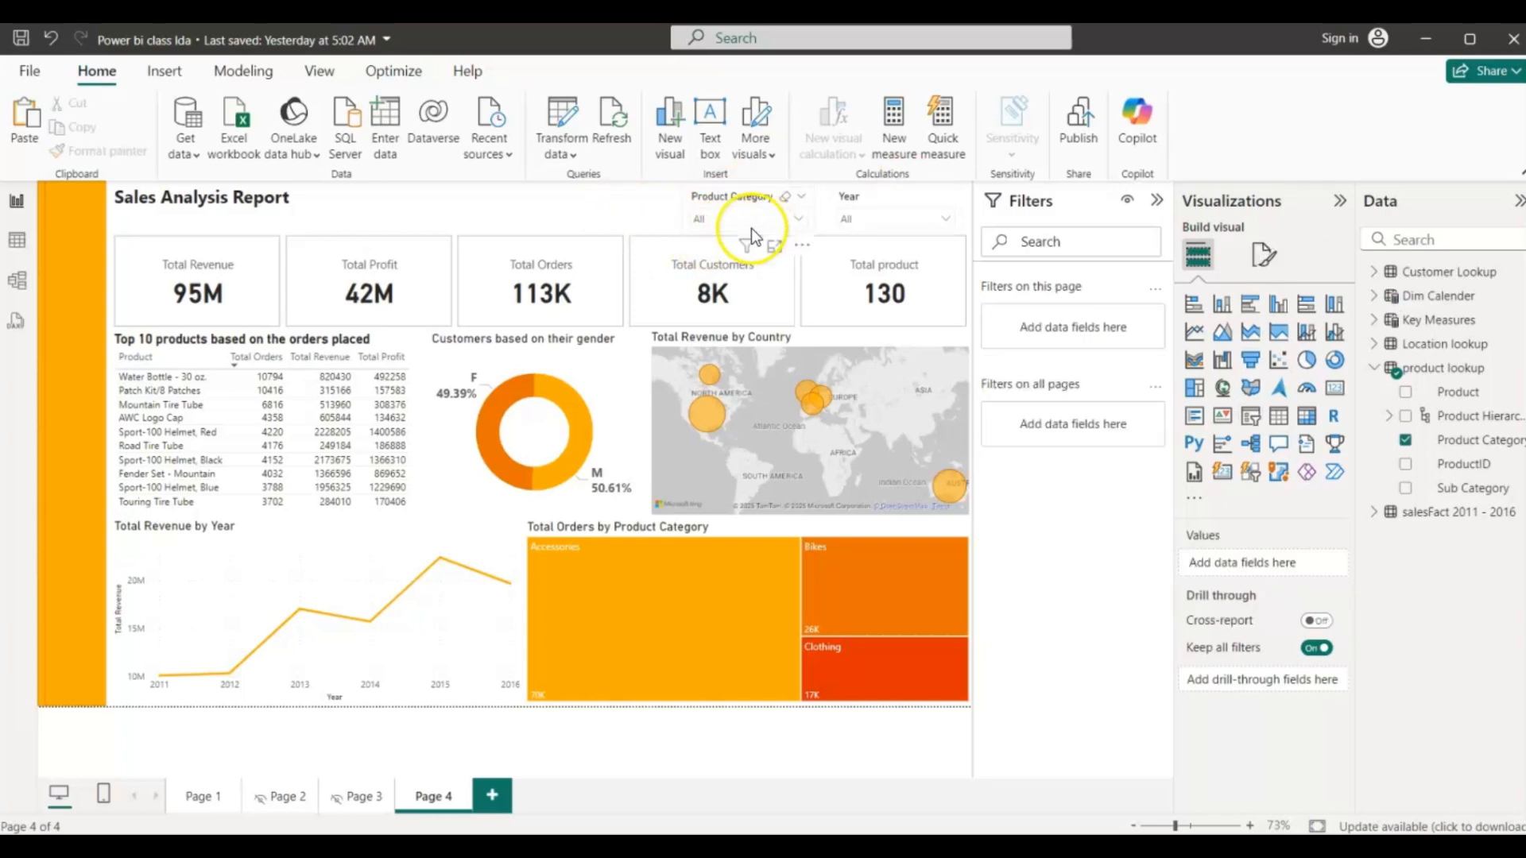
- Place another copy of the Year slicer in line beside the Product Category slicer and replace its field with Country from Location lookup
drag(837, 225, 550, 202)
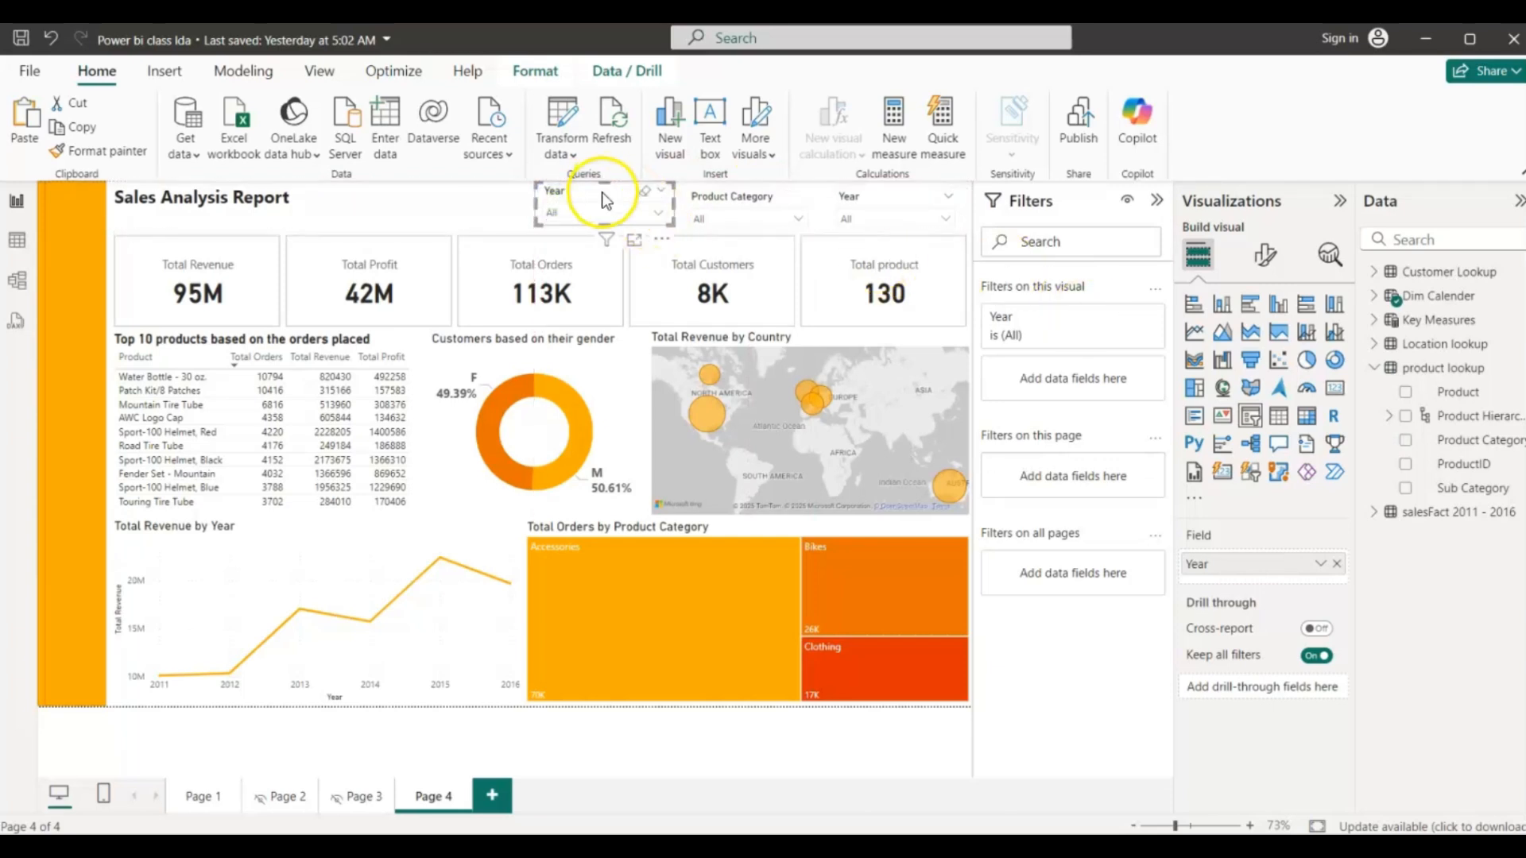
drag(602, 192, 602, 202)
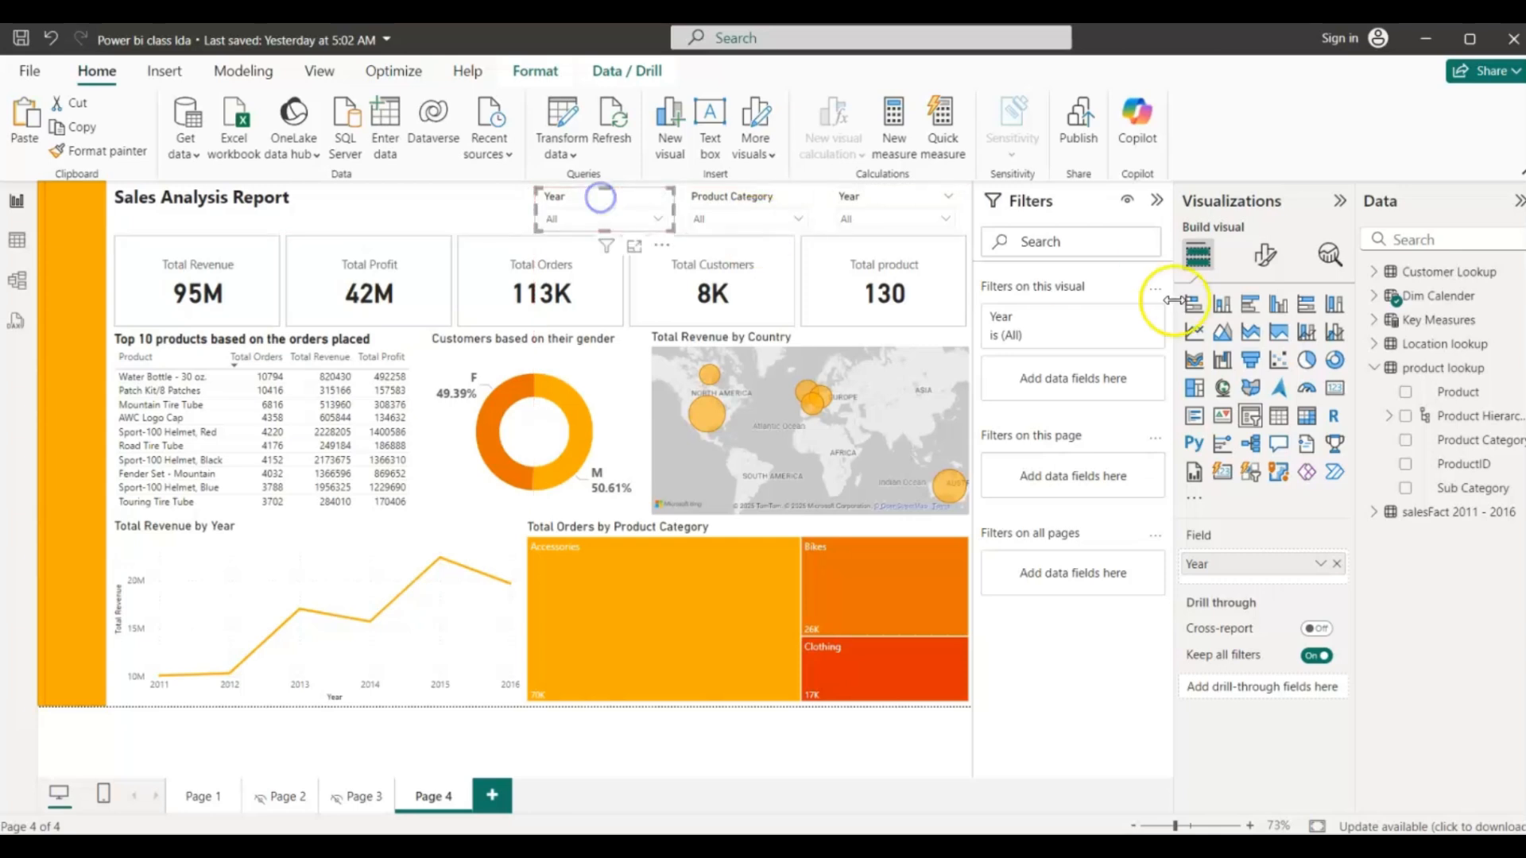
click(1267, 271)
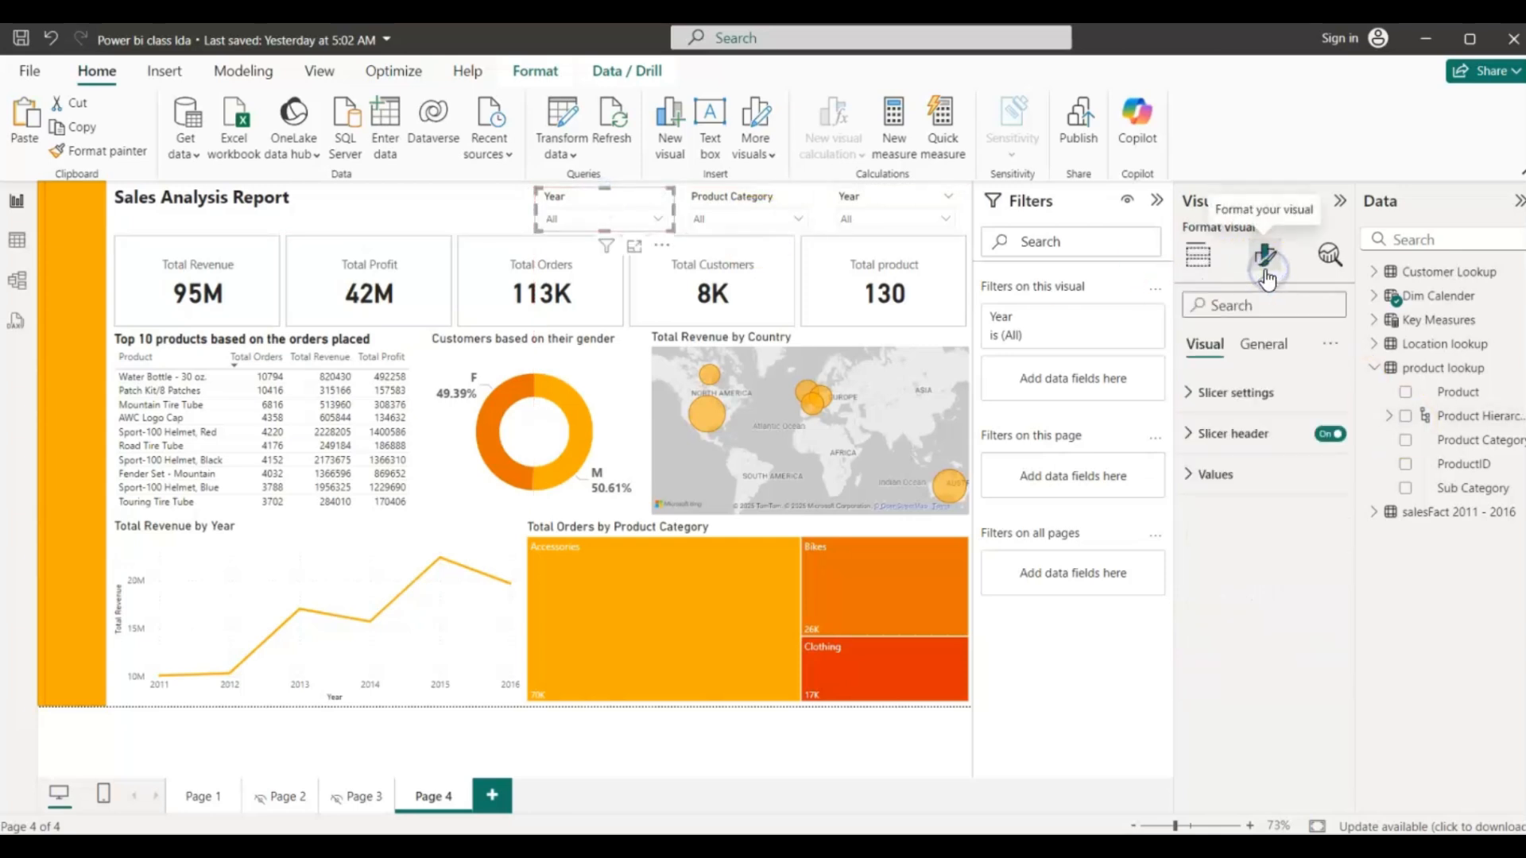
click(1374, 367)
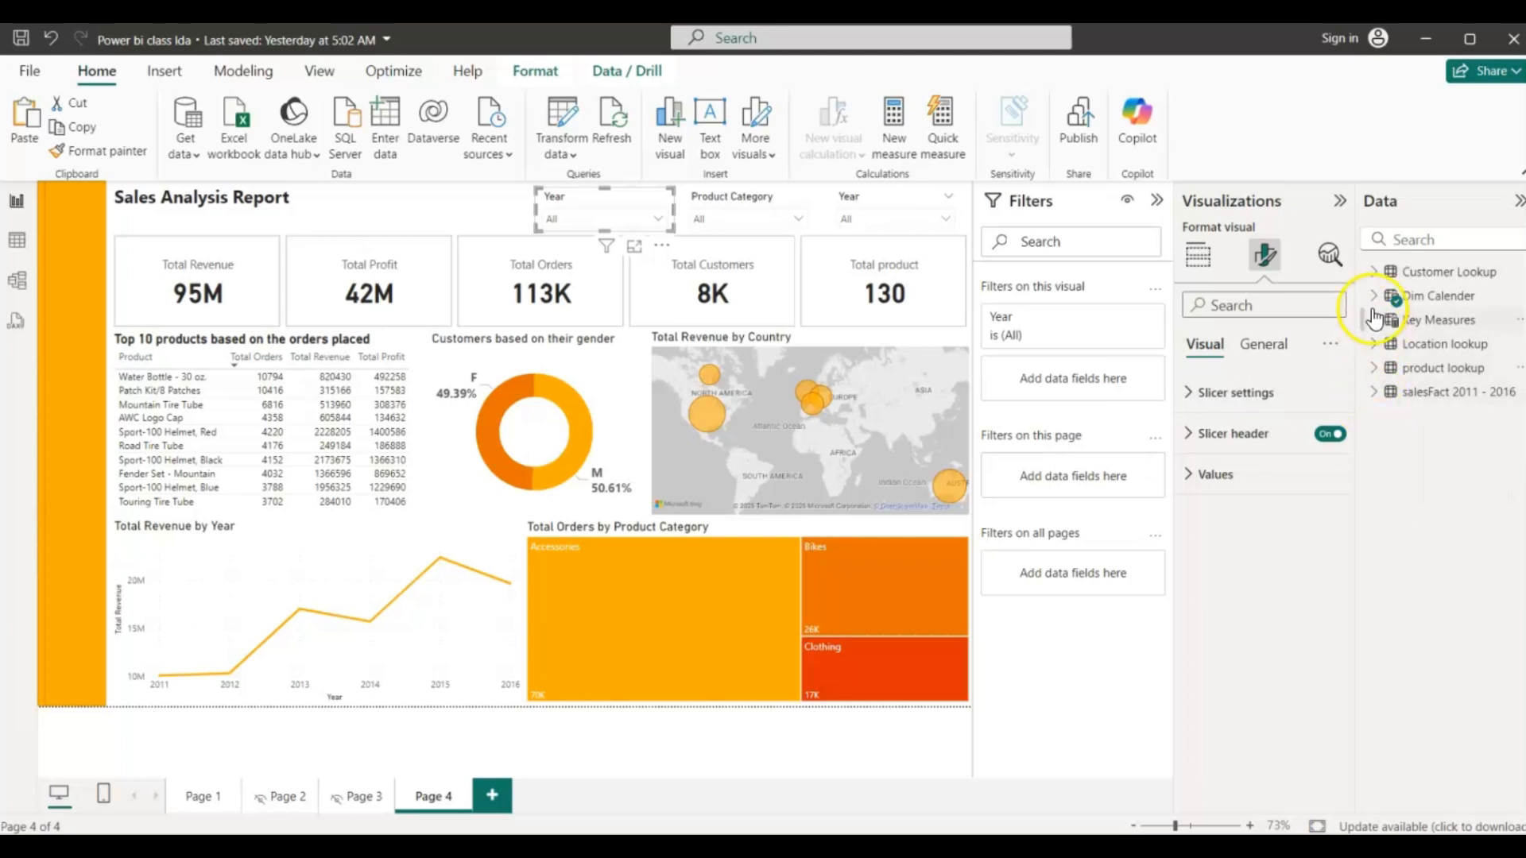
click(1199, 254)
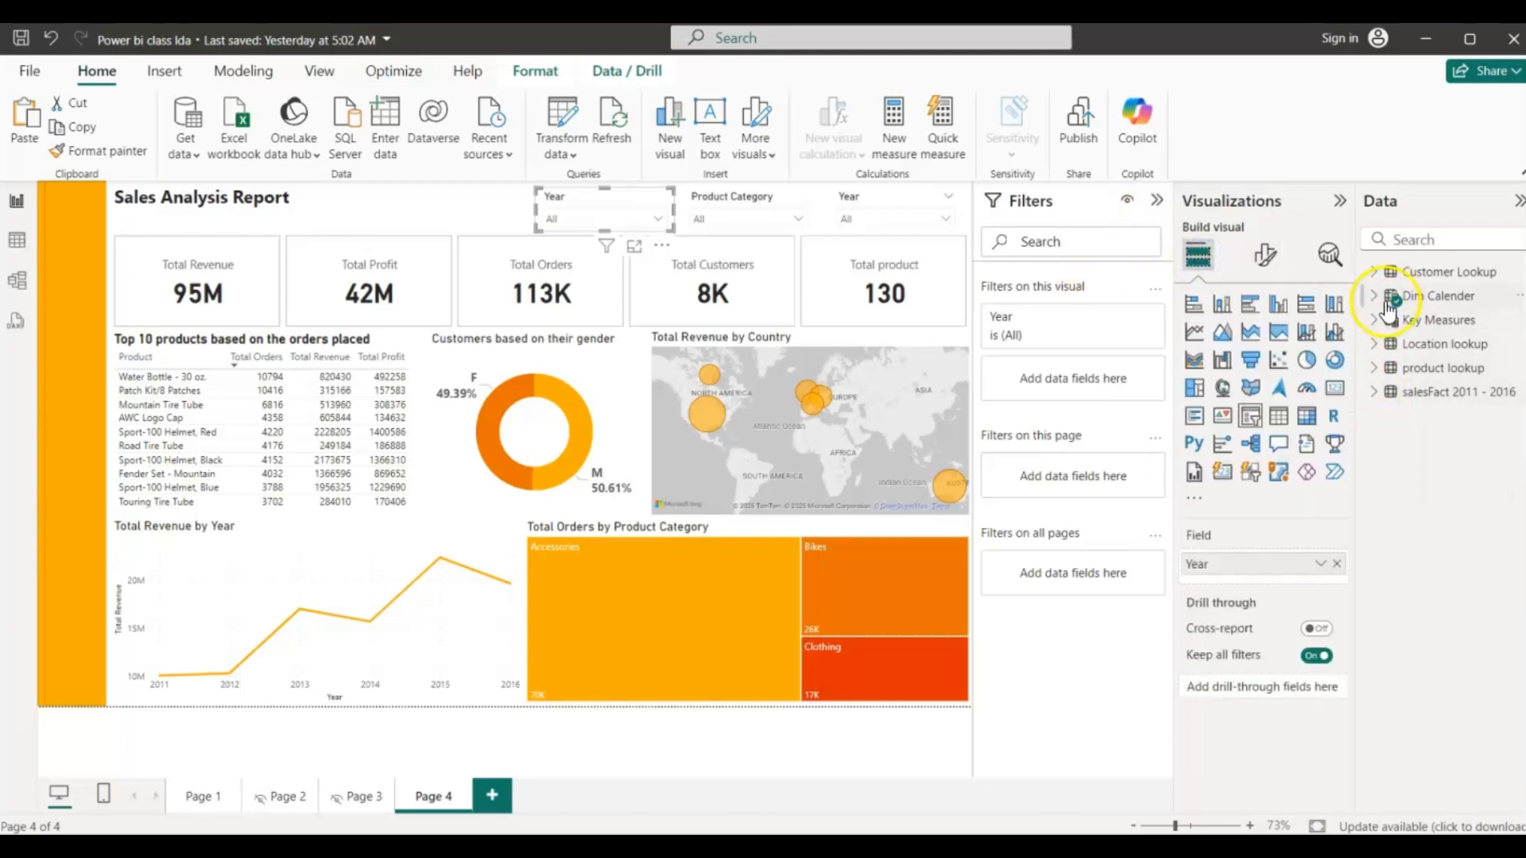
click(1375, 344)
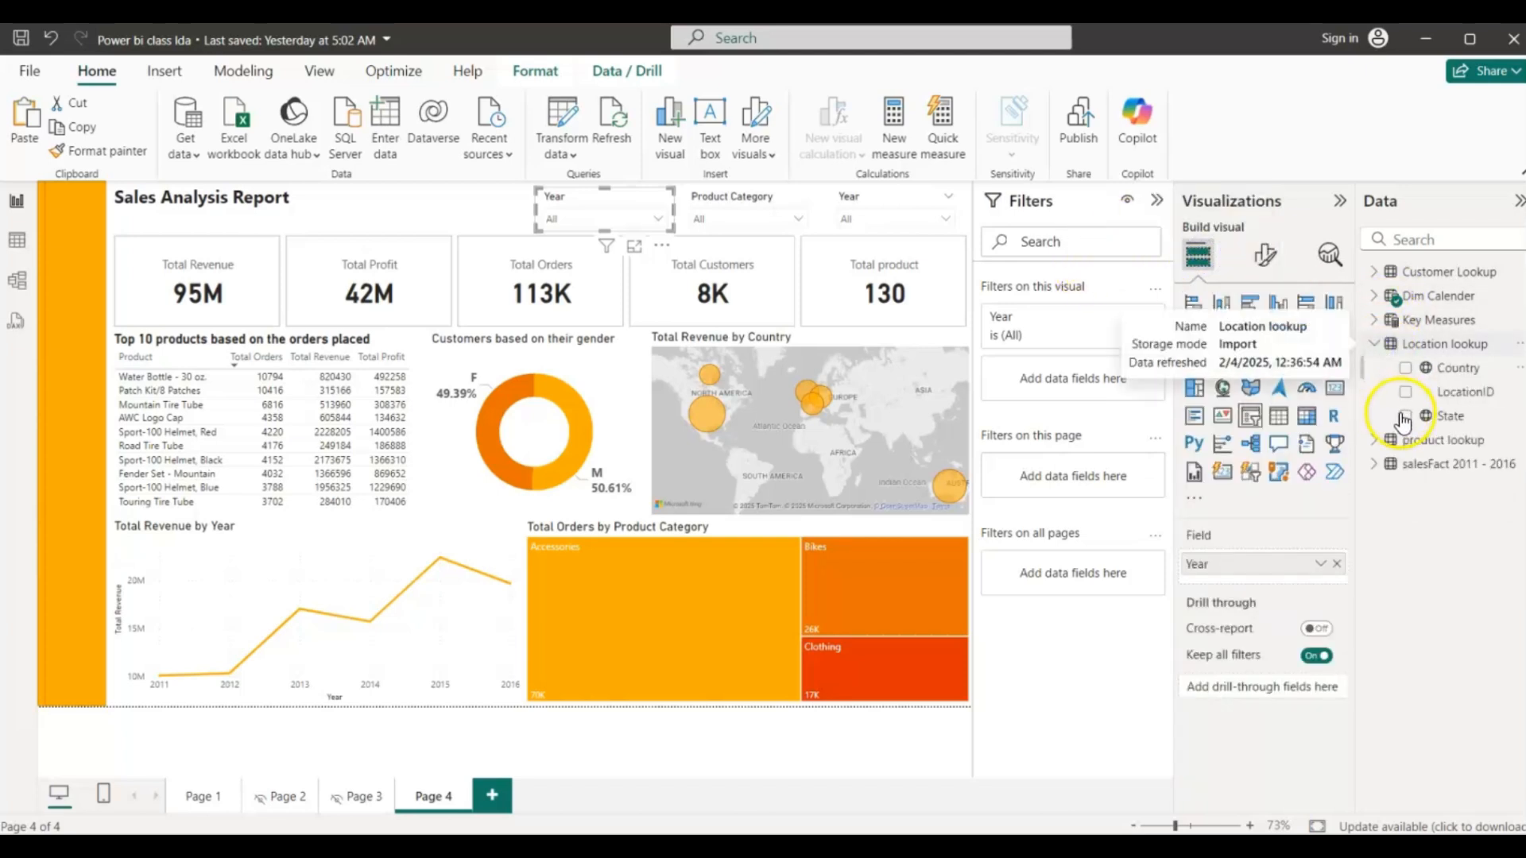
click(1406, 369)
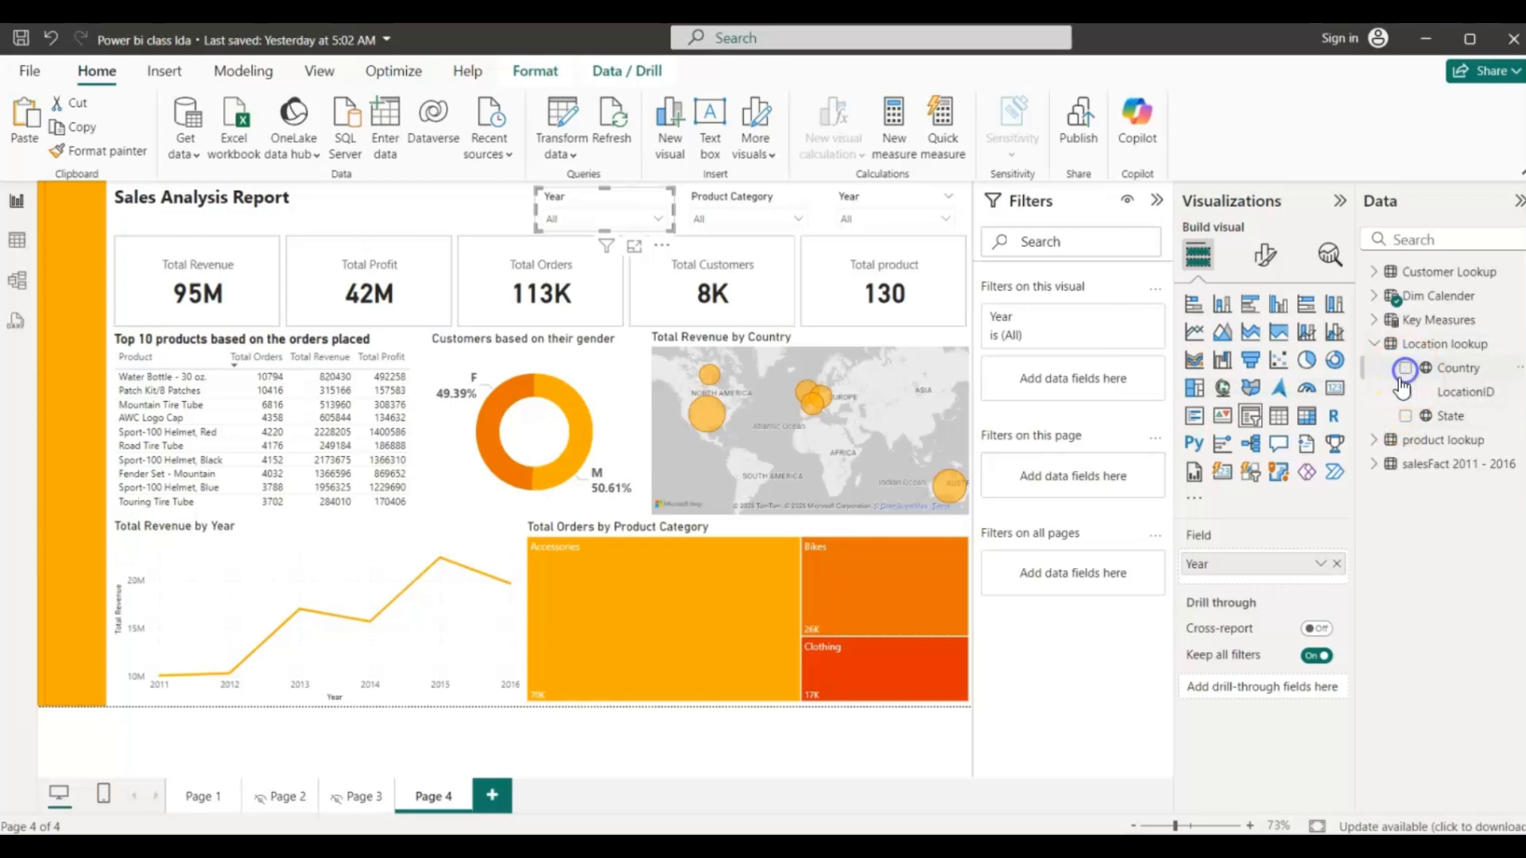
click(1336, 564)
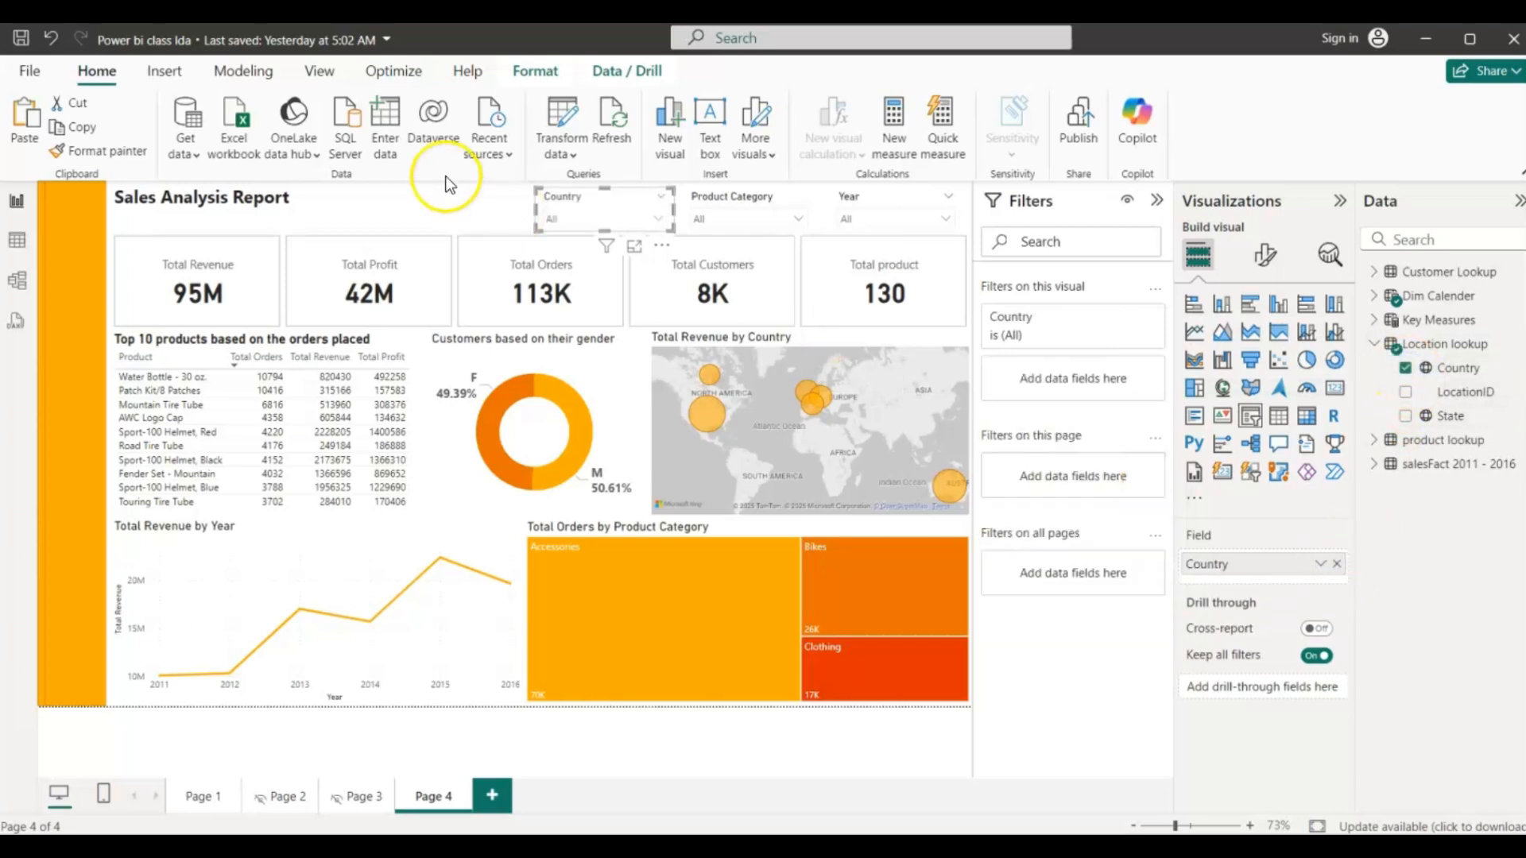
click(442, 209)
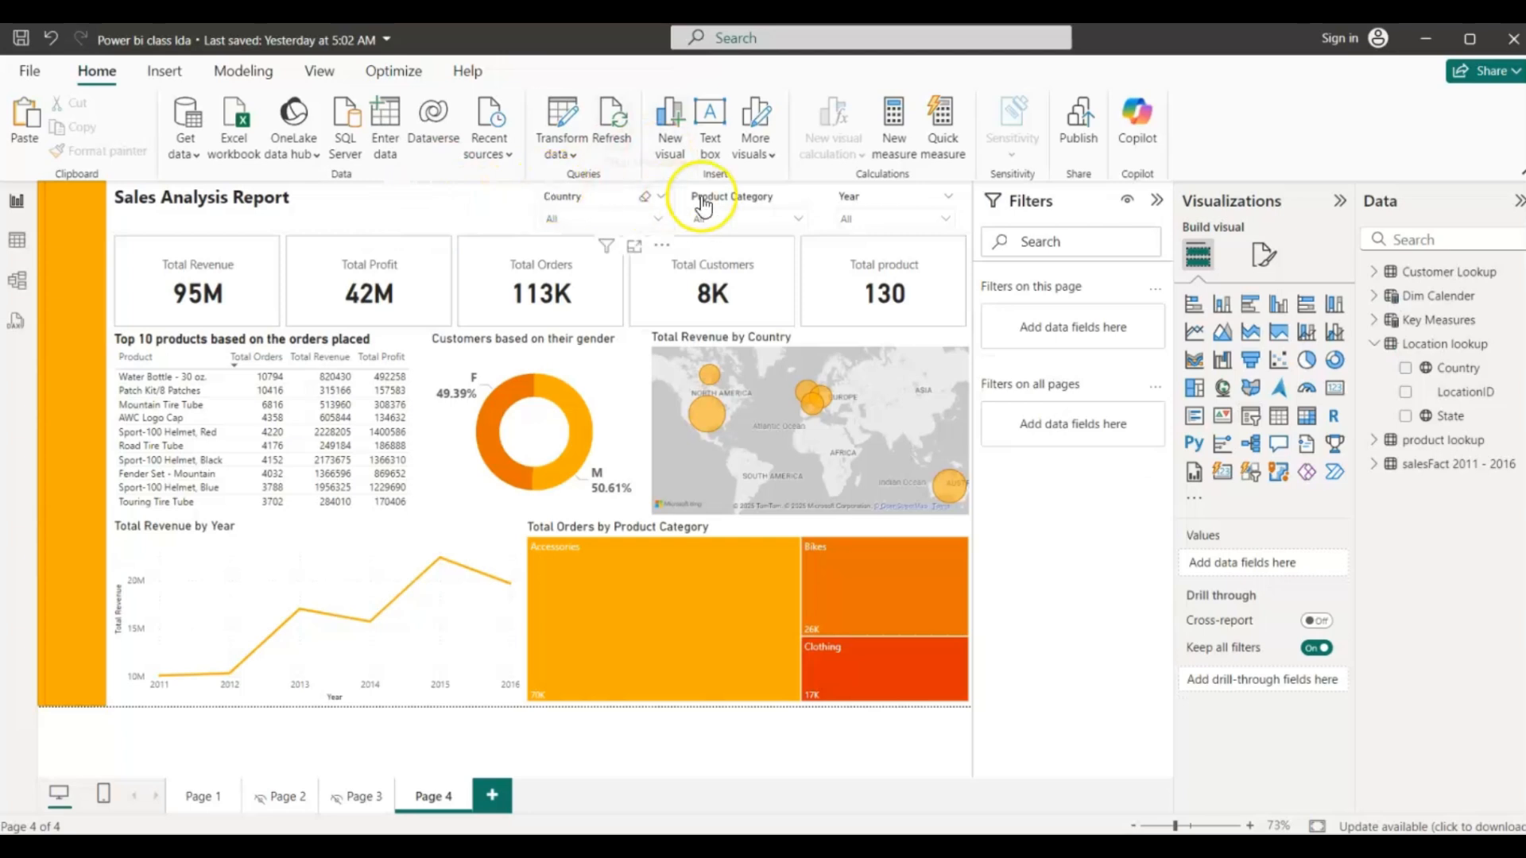
- Filter the report page to 2015 with the Year slicer
click(857, 214)
click(925, 224)
click(945, 220)
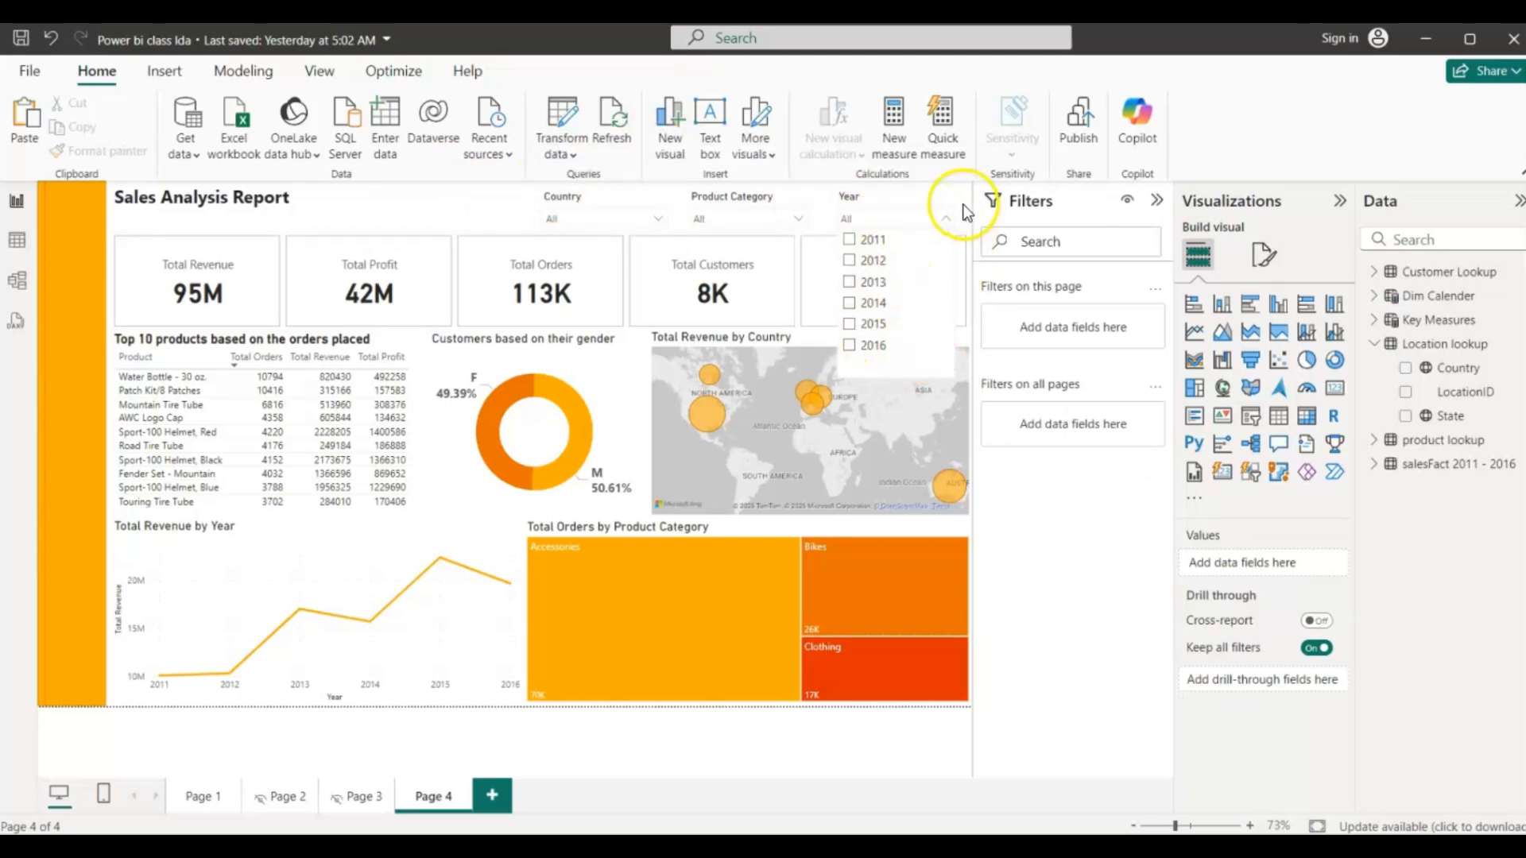
click(946, 220)
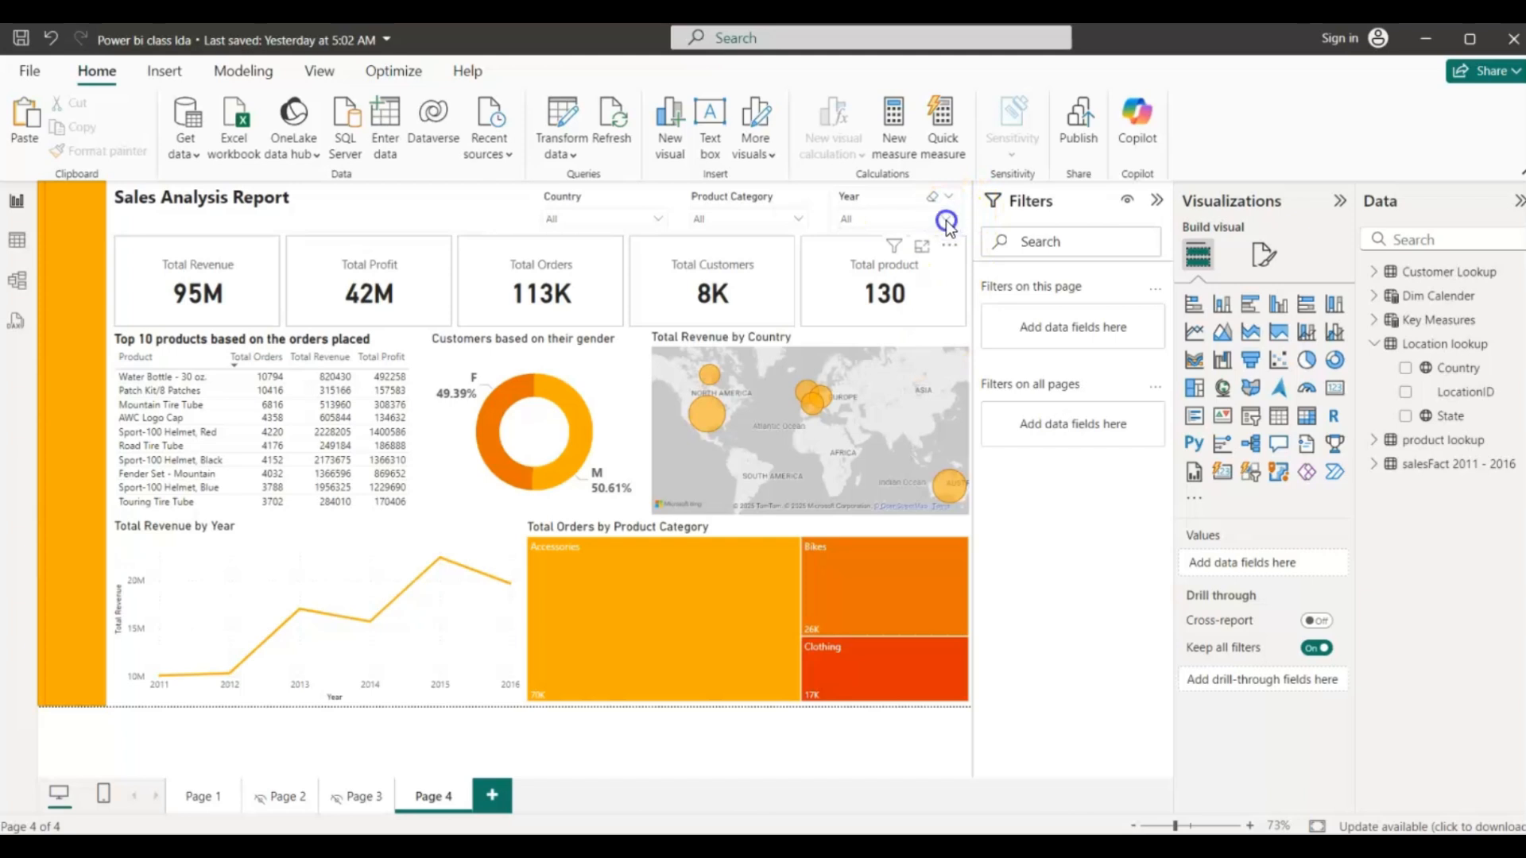
click(946, 221)
click(849, 326)
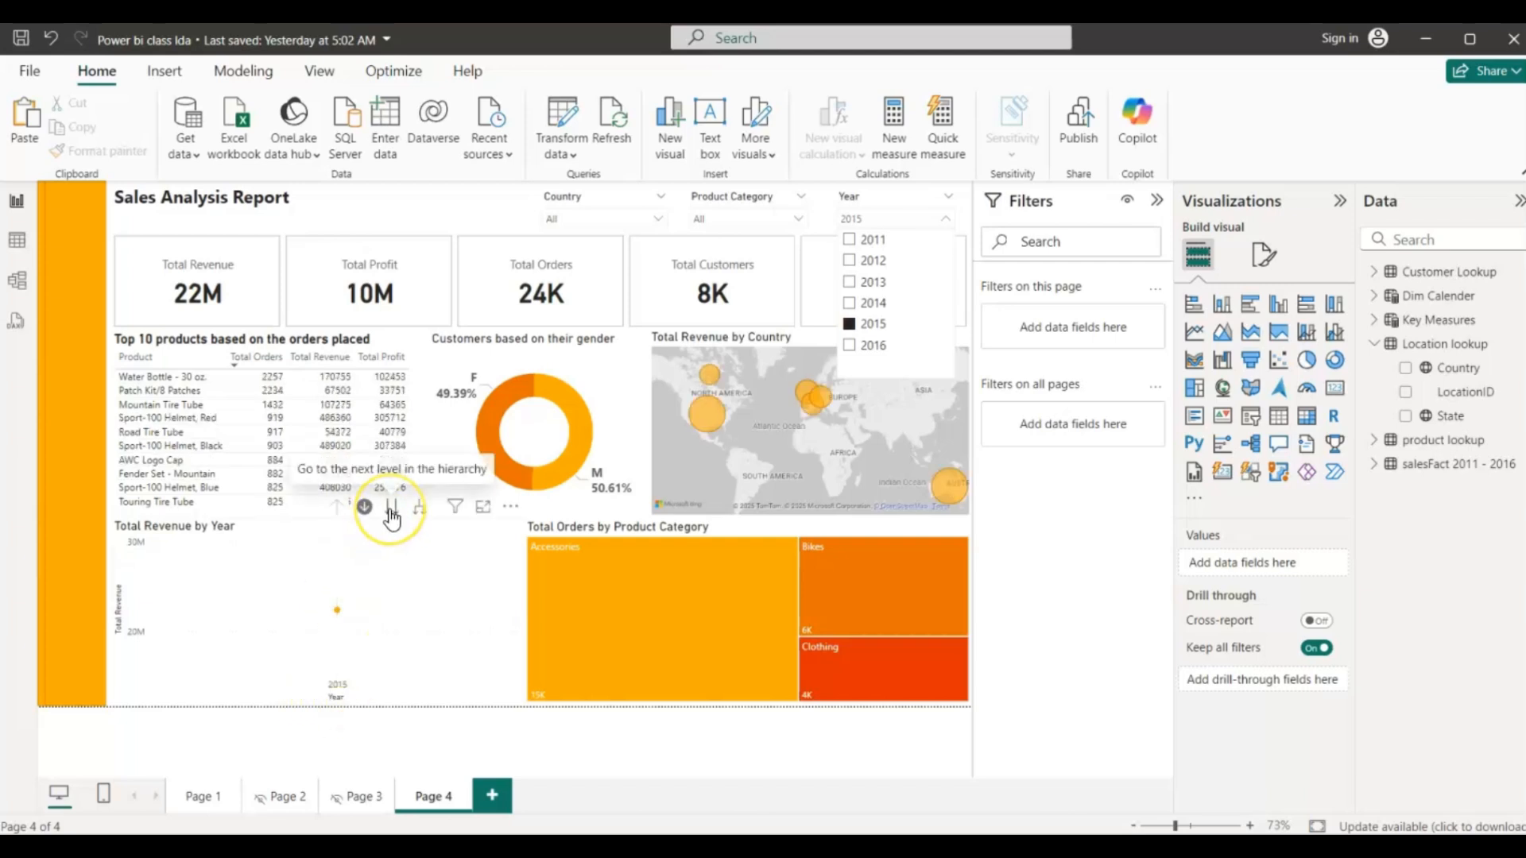
- Take the Total Revenue by Year line chart to the next hierarchy level, Quarter
click(390, 508)
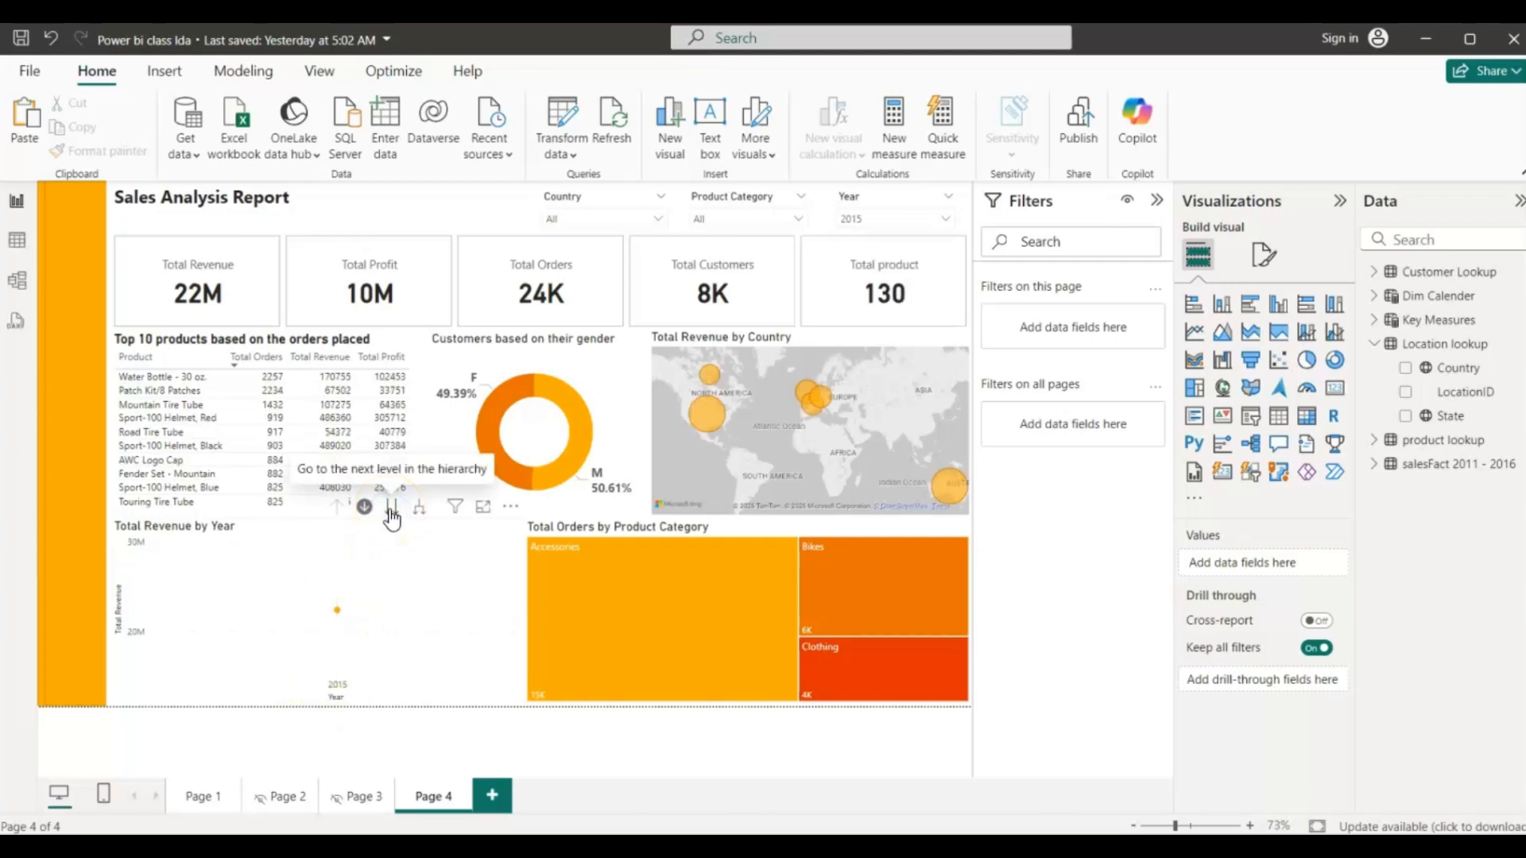
click(390, 508)
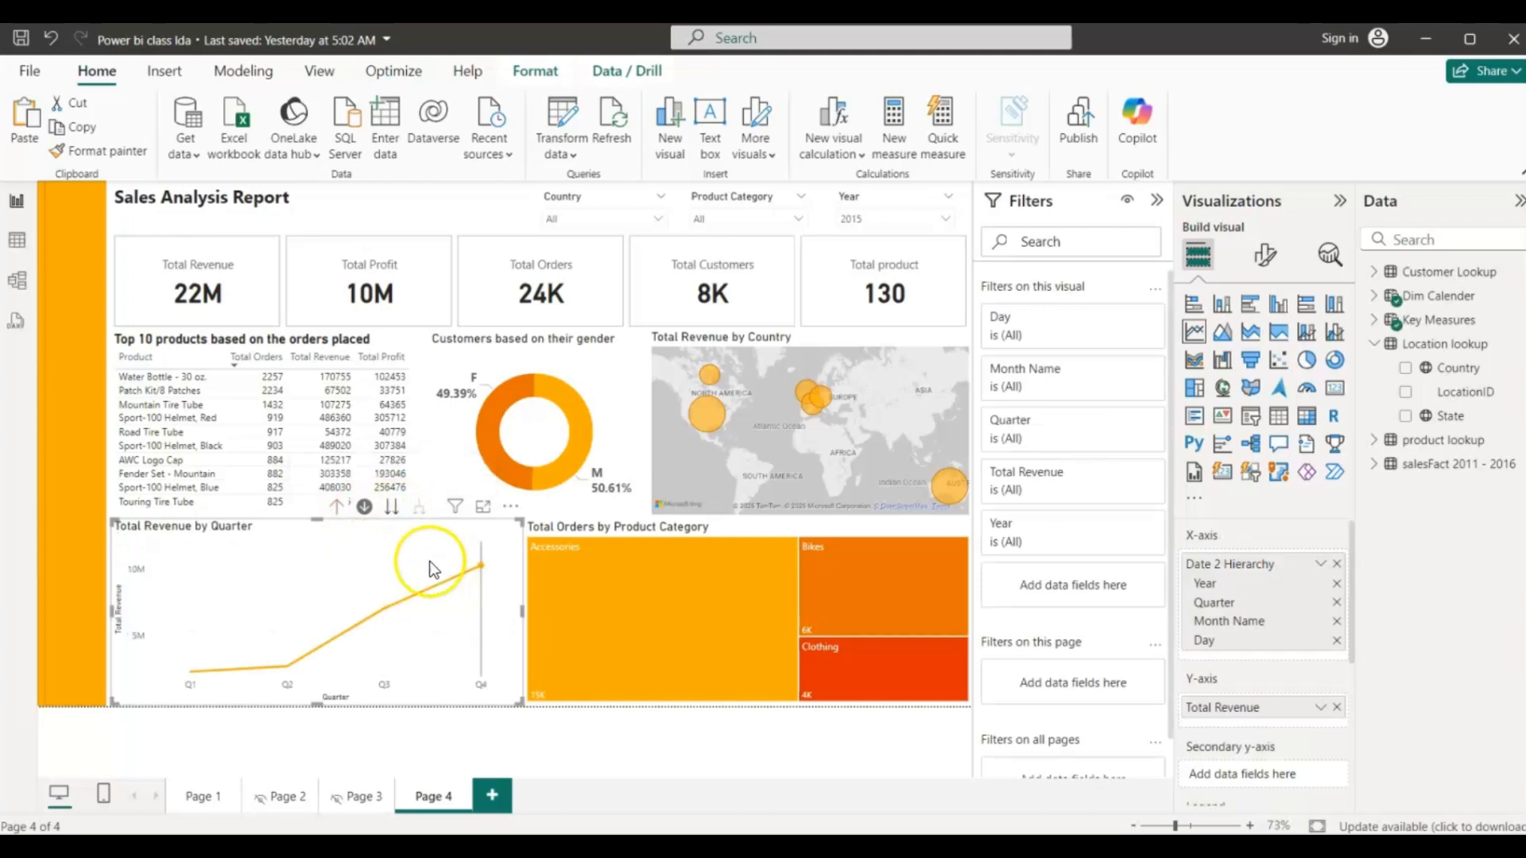
- Take the Total Revenue by Quarter line chart to the next hierarchy level, Month Name
click(390, 513)
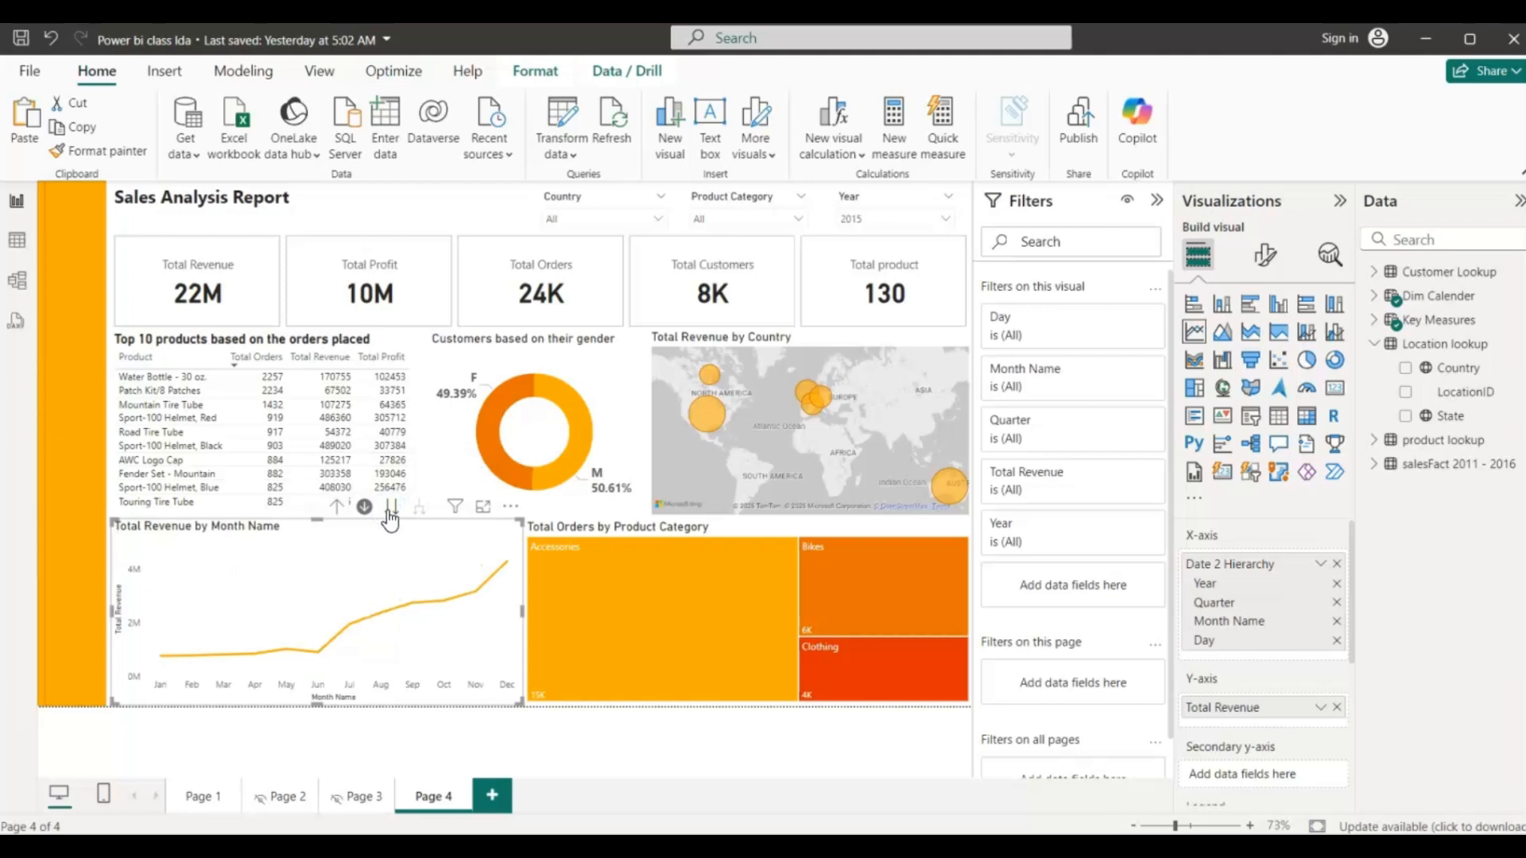
click(362, 513)
- Sort the Month Name column of the Dim Calender table by the Month column
click(17, 246)
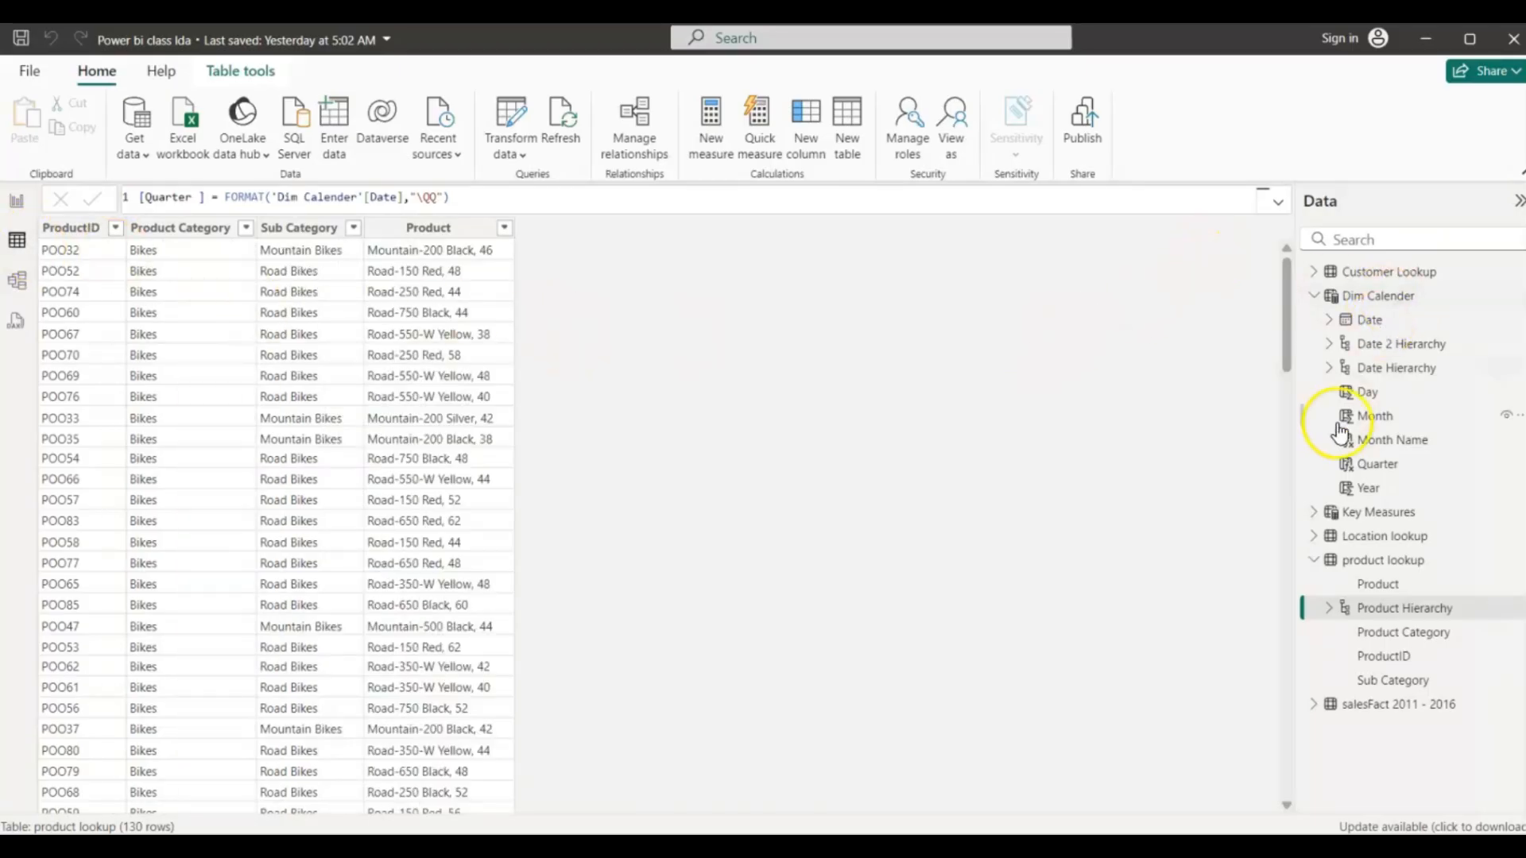
click(1367, 296)
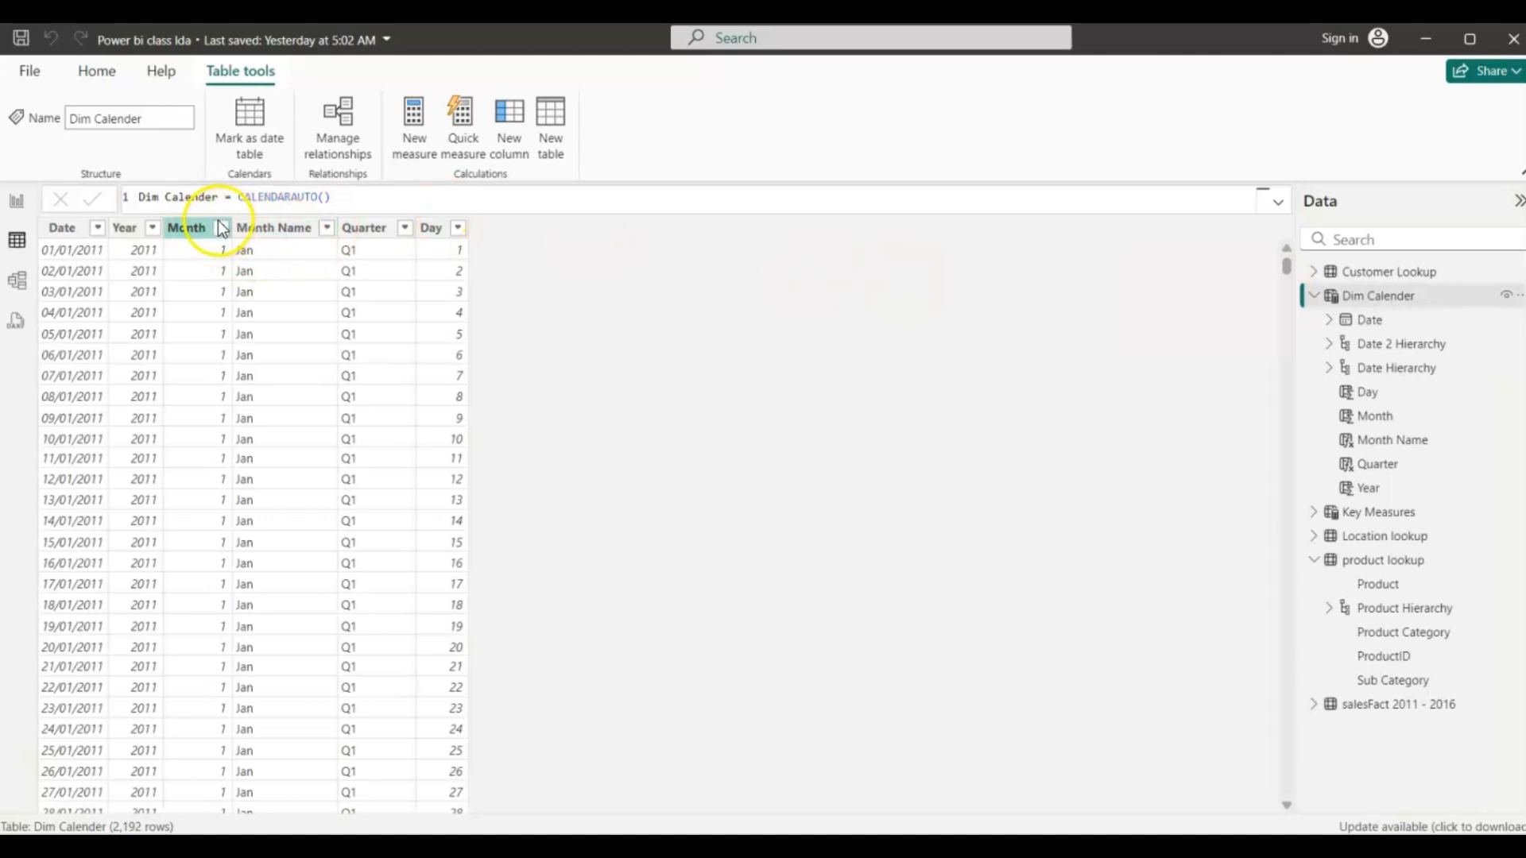
click(296, 228)
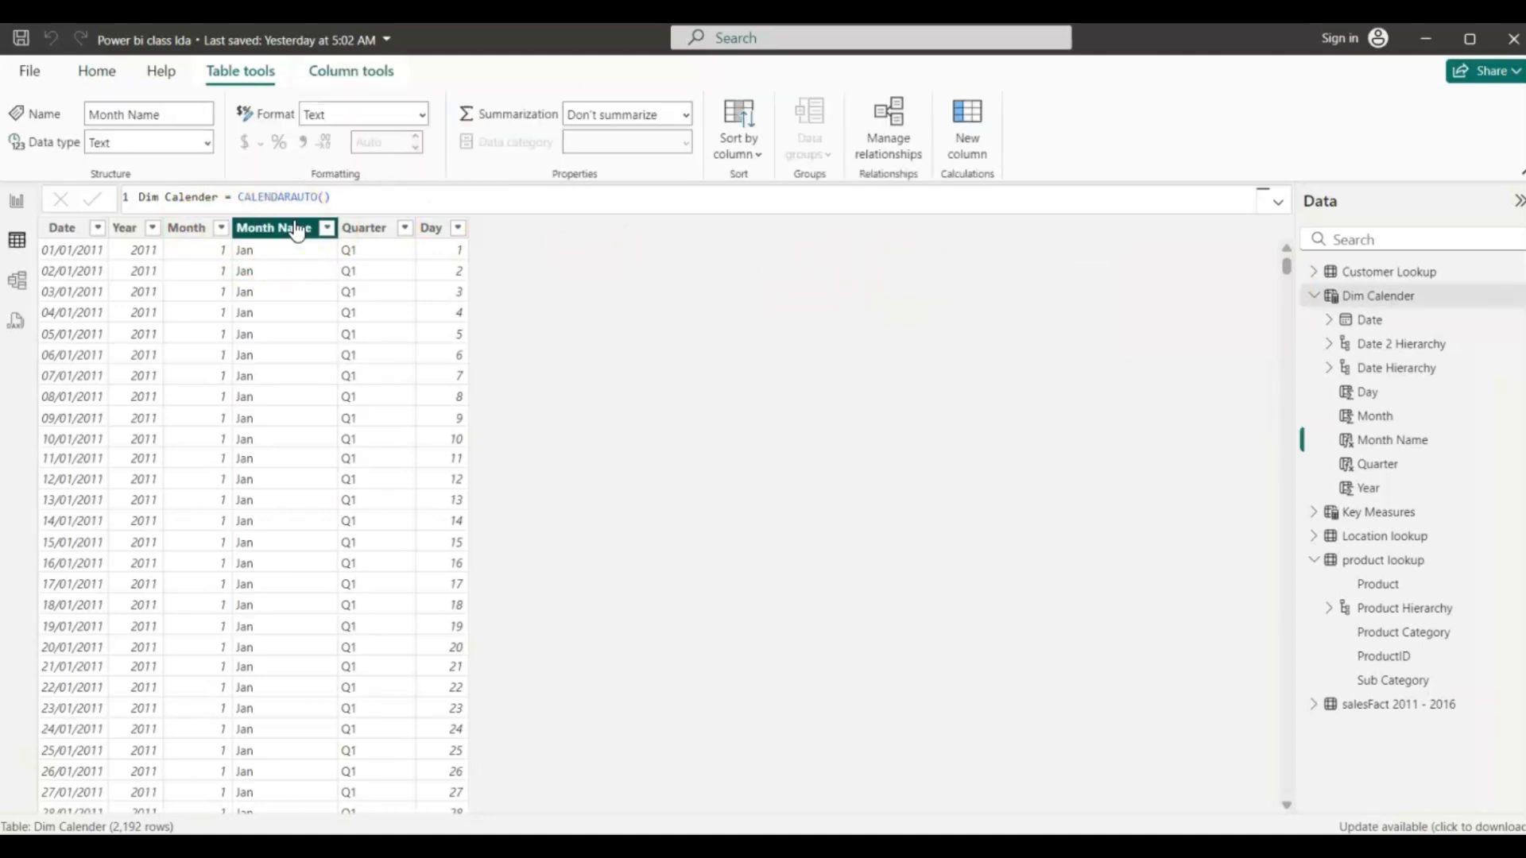
click(760, 155)
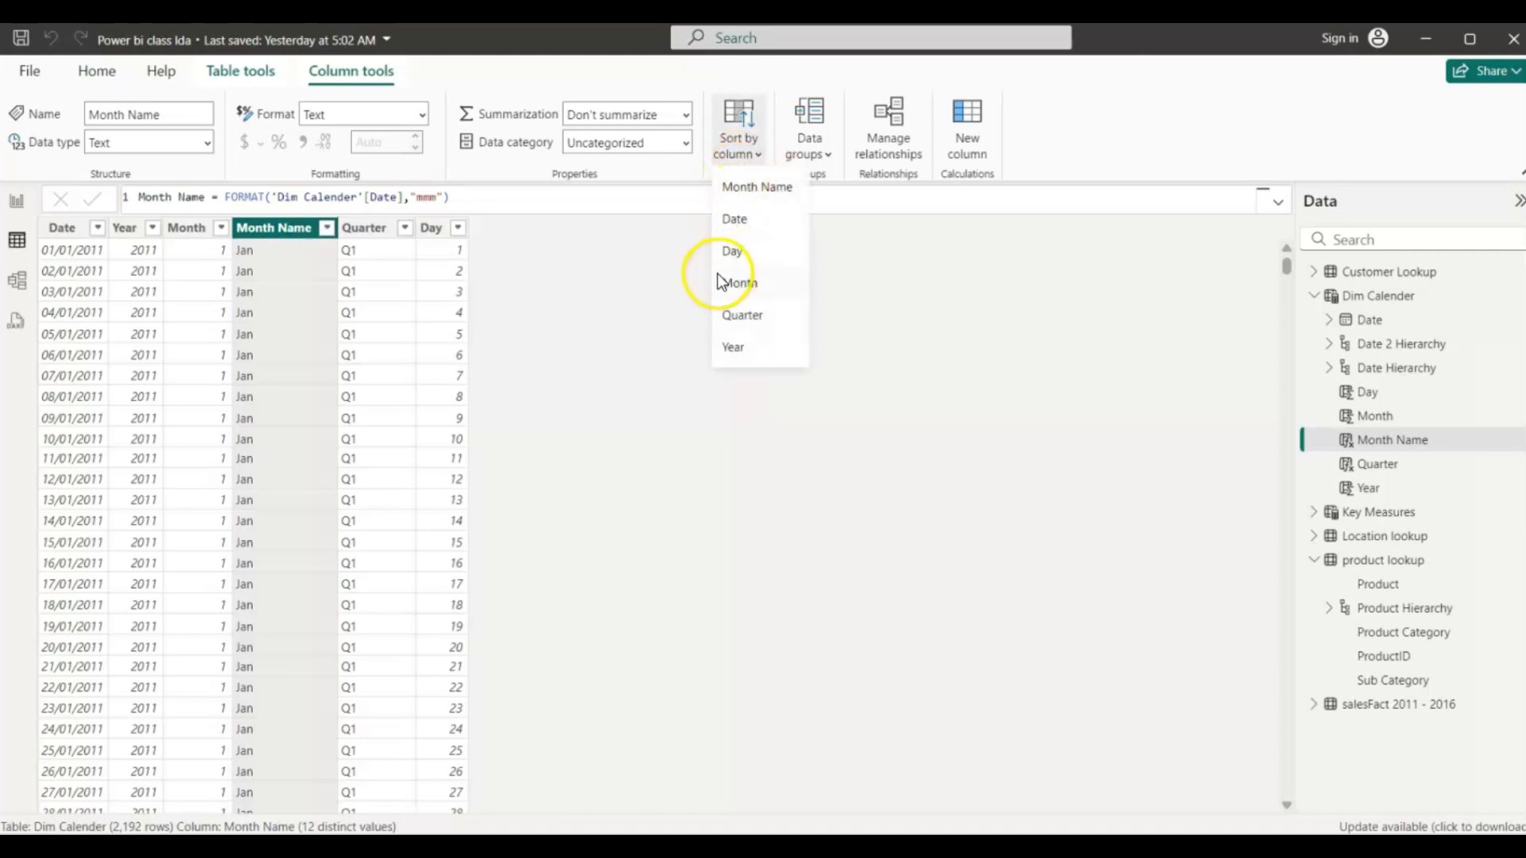
click(746, 286)
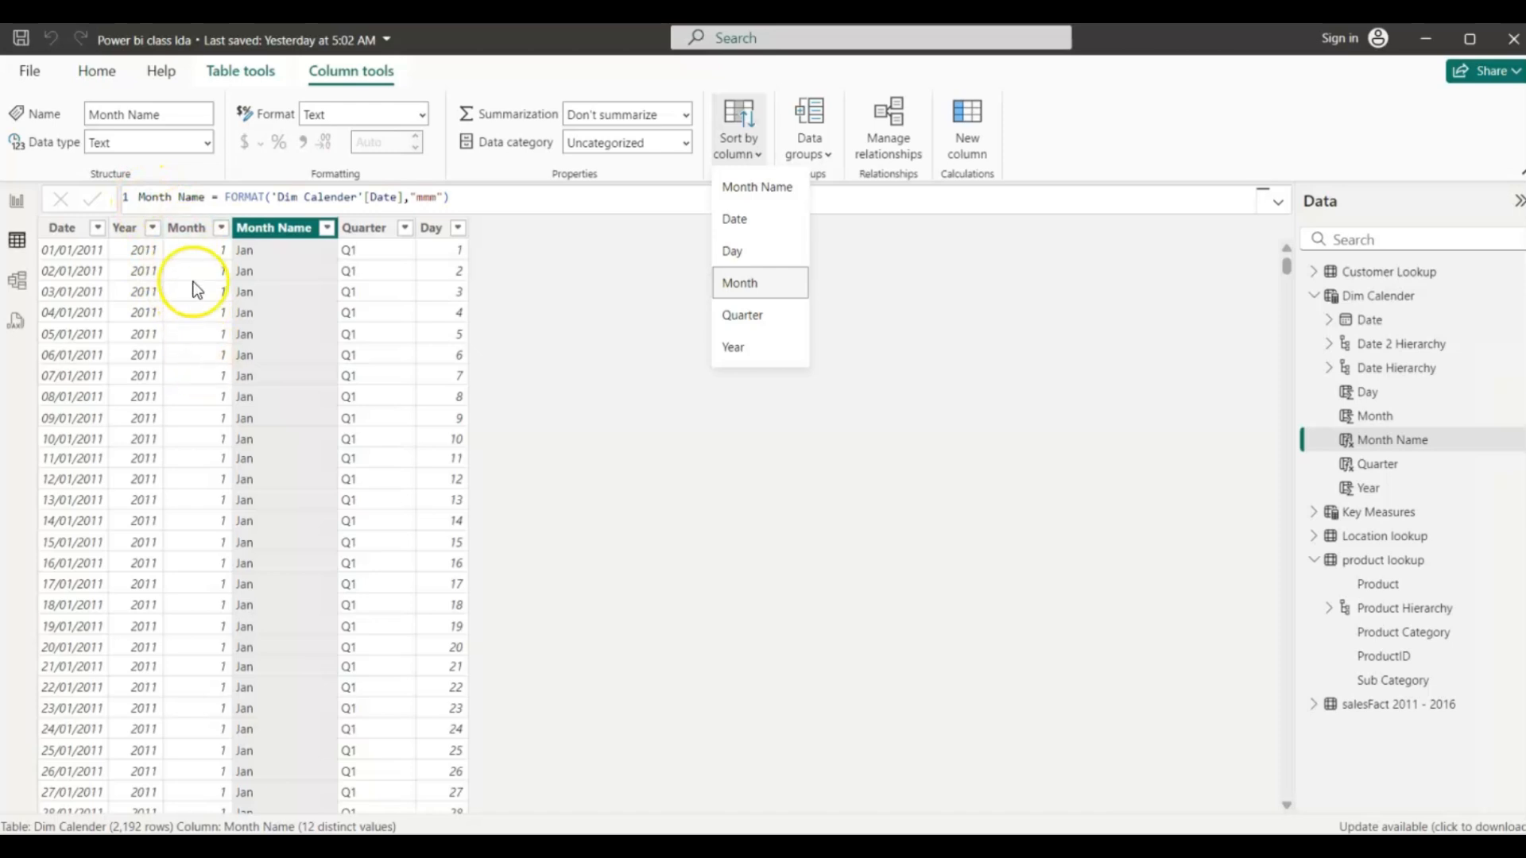
click(751, 284)
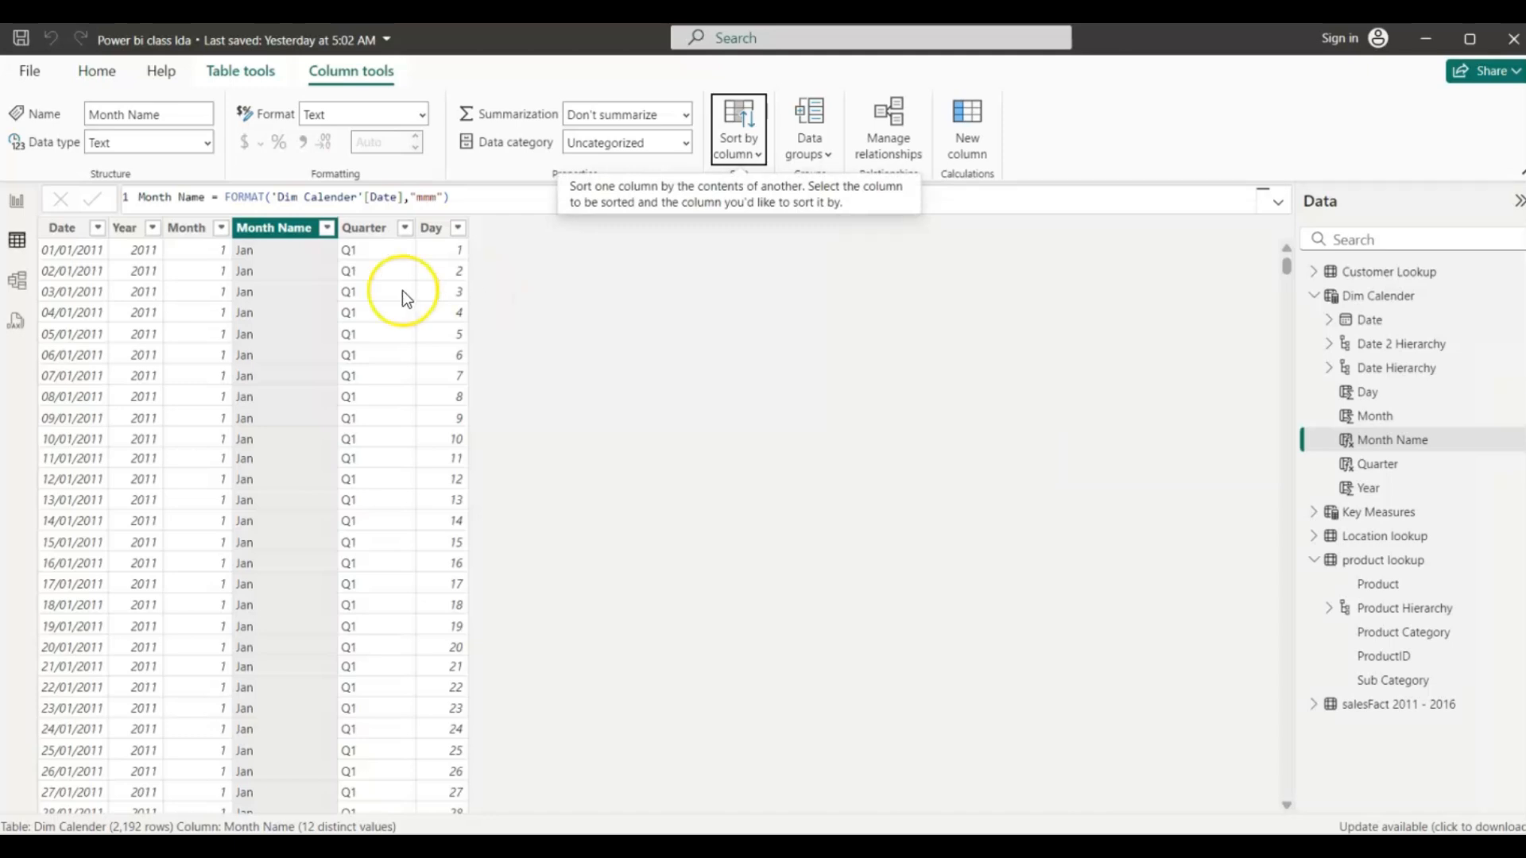
- Sort the line chart's axis on the report page by Month Name in ascending order
click(17, 200)
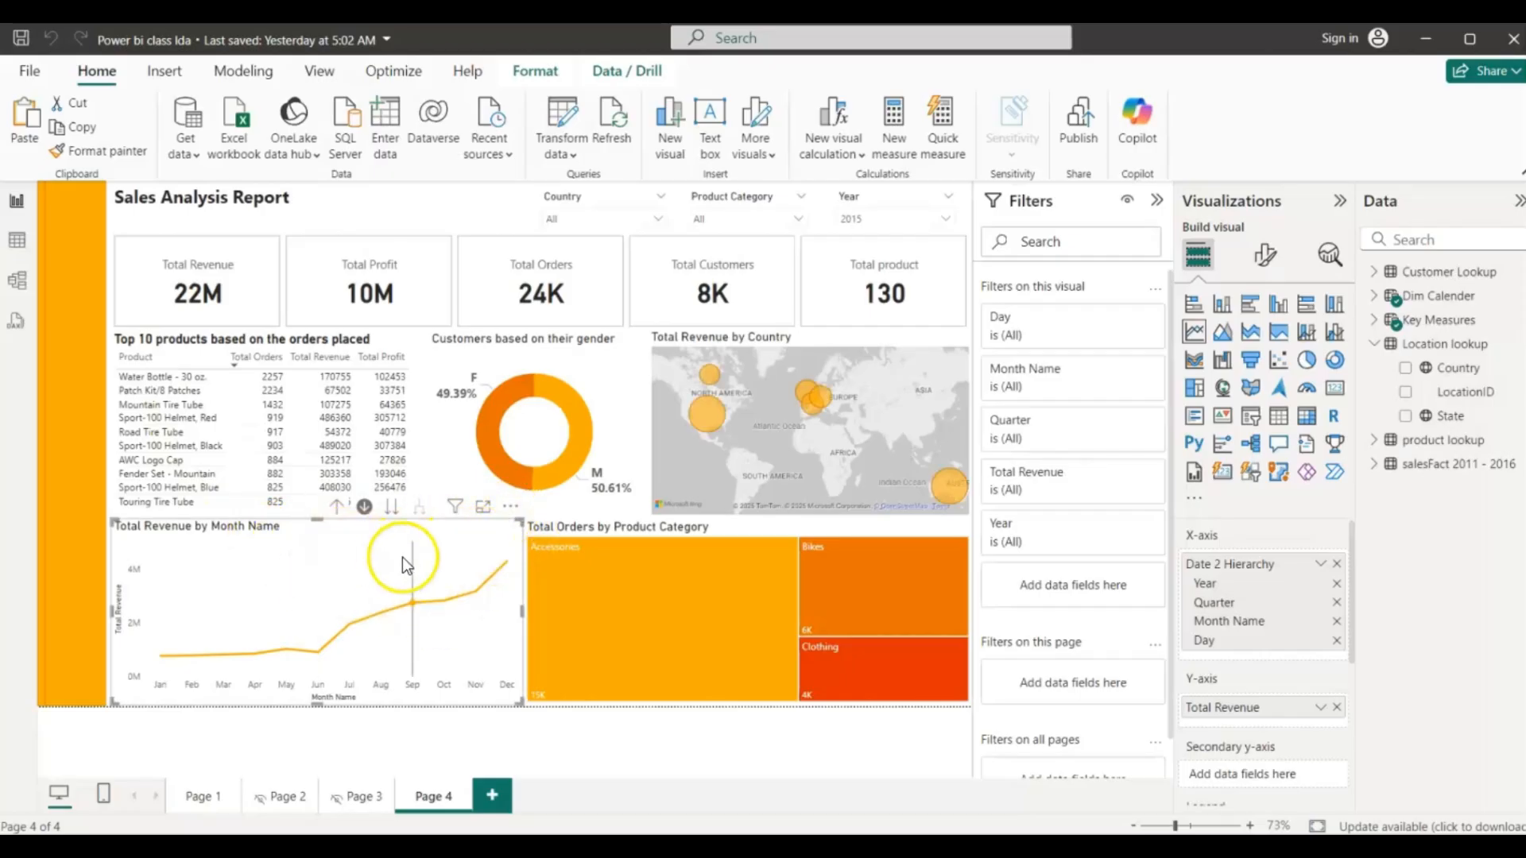
click(511, 515)
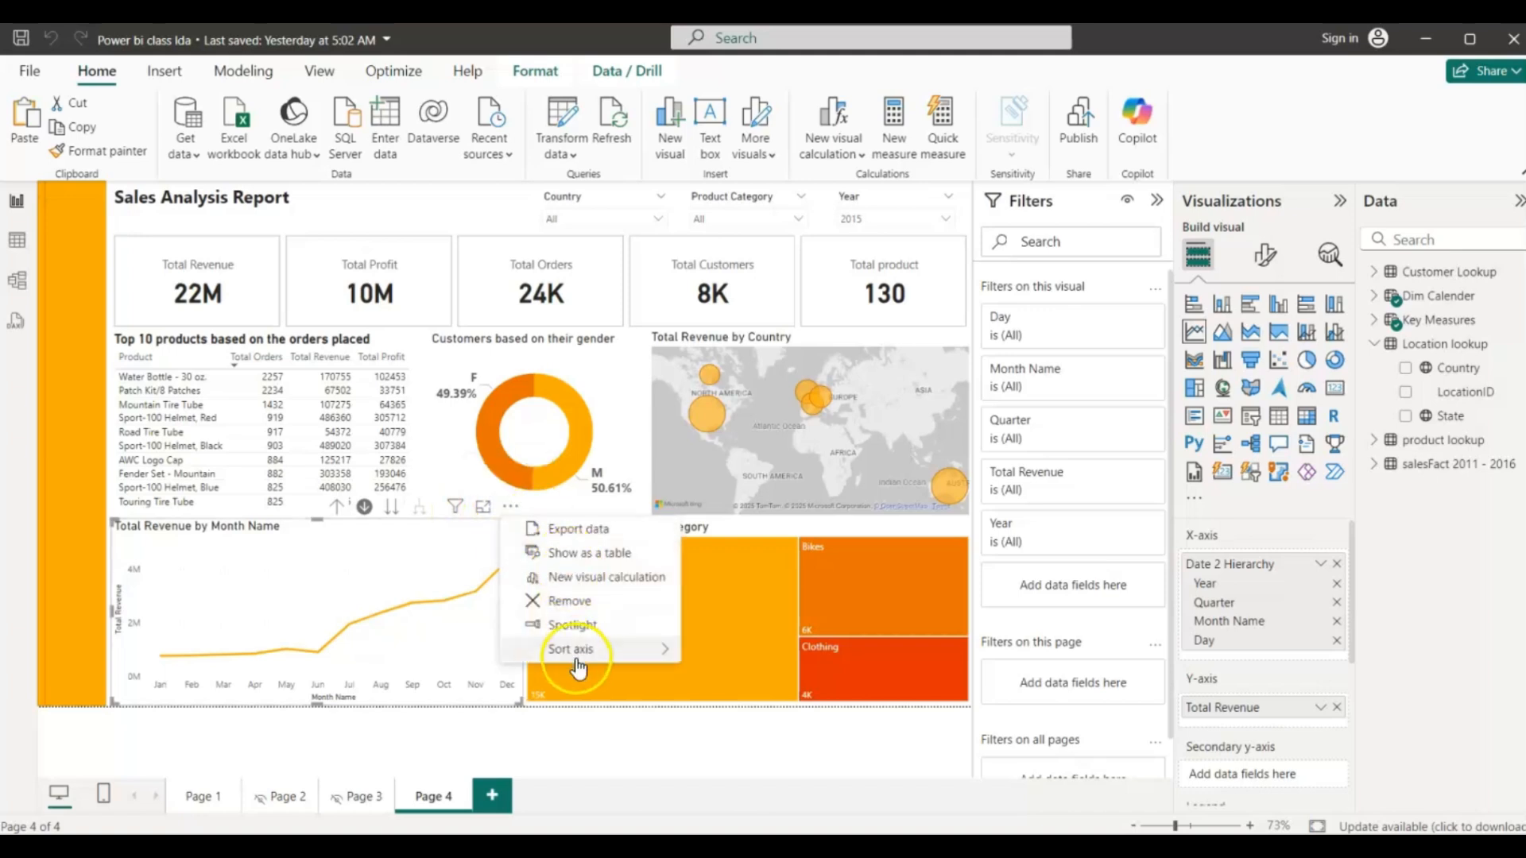
mouse_move(576, 664)
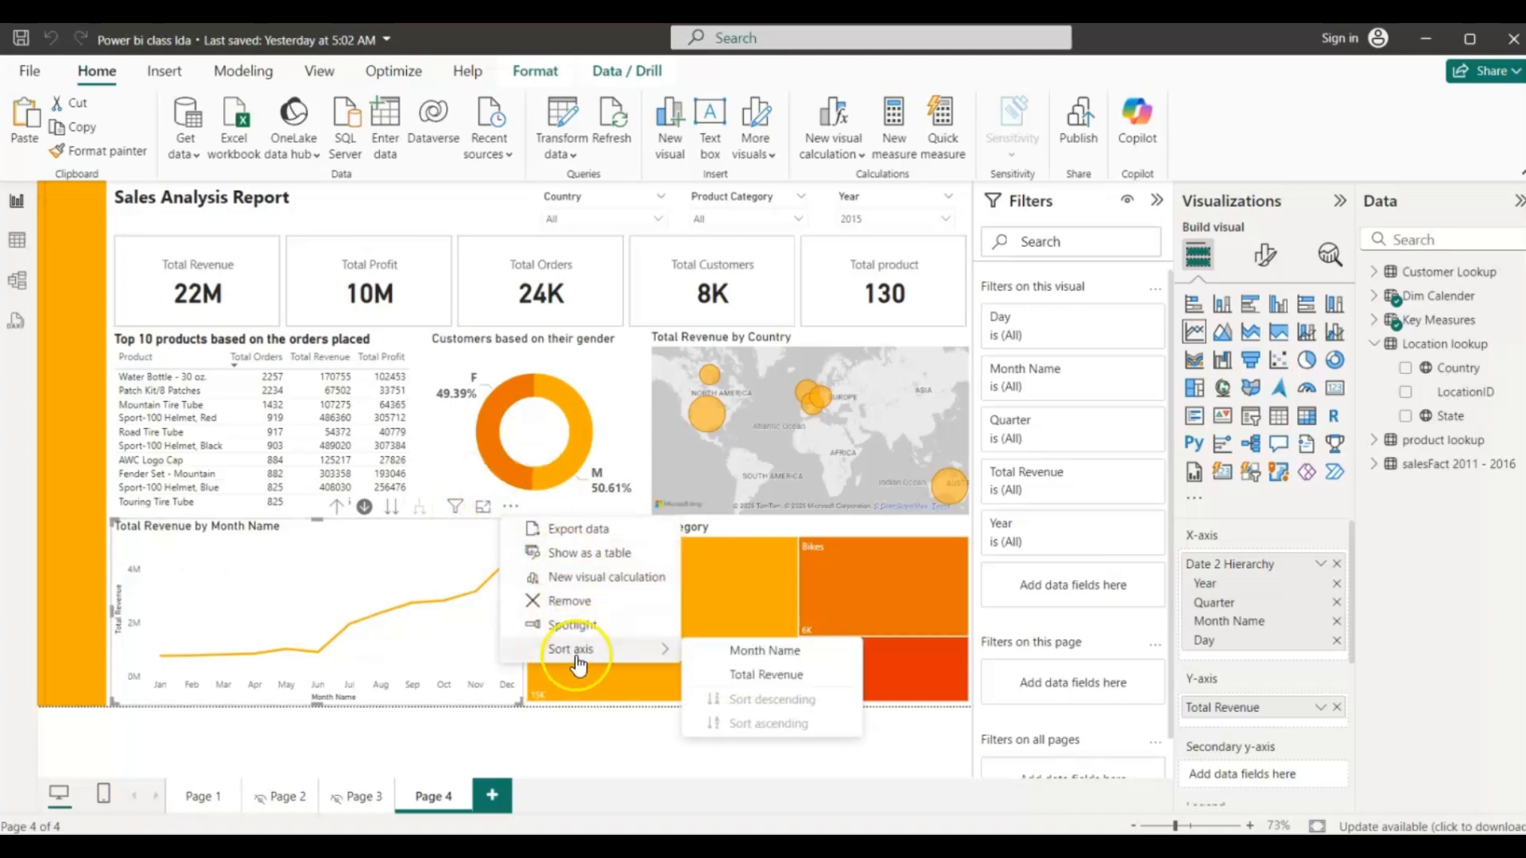
click(716, 662)
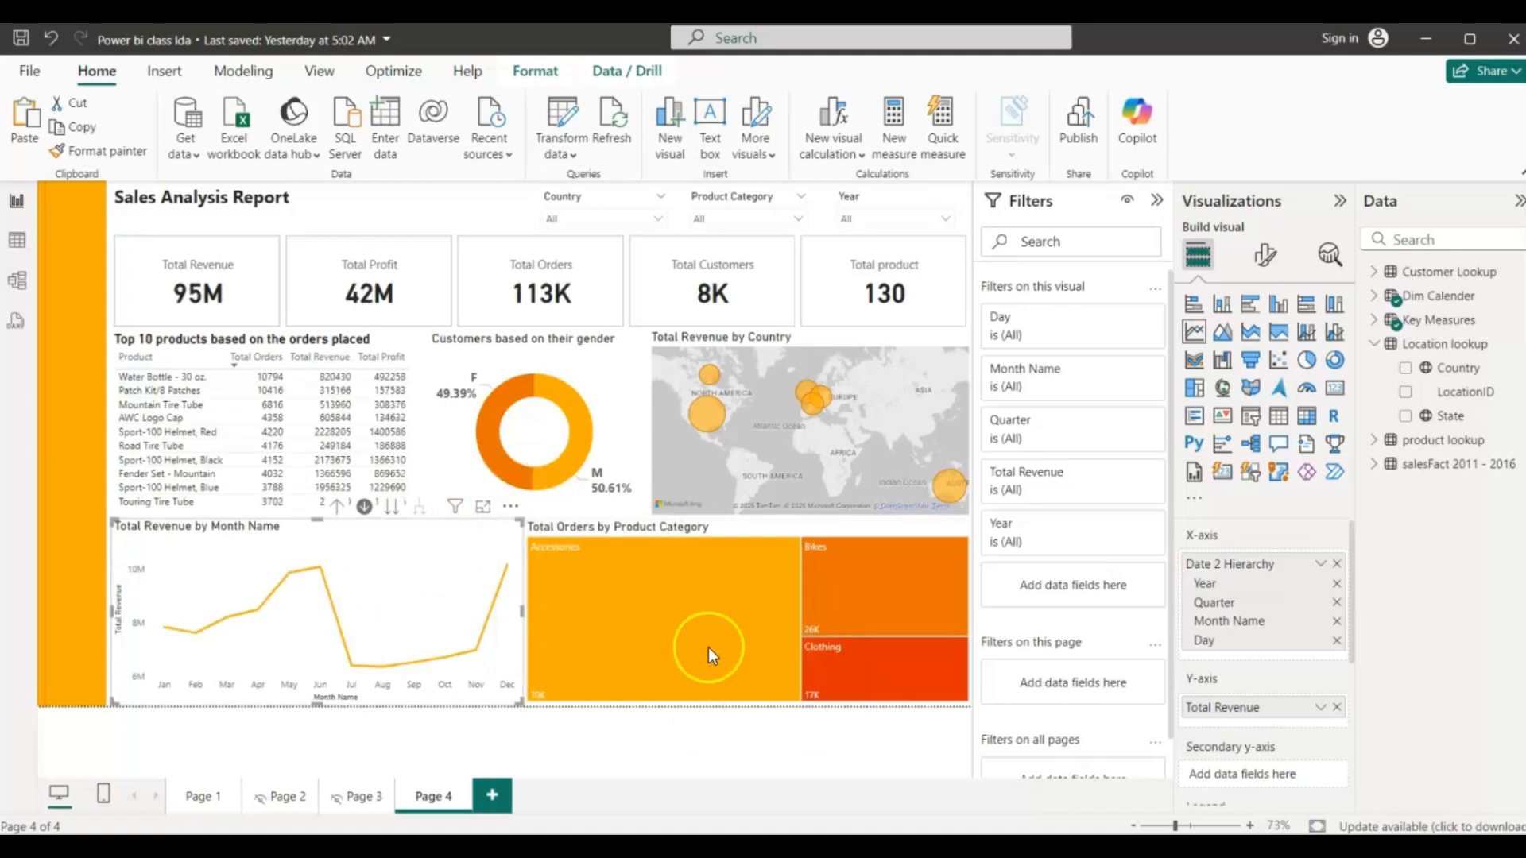
click(510, 515)
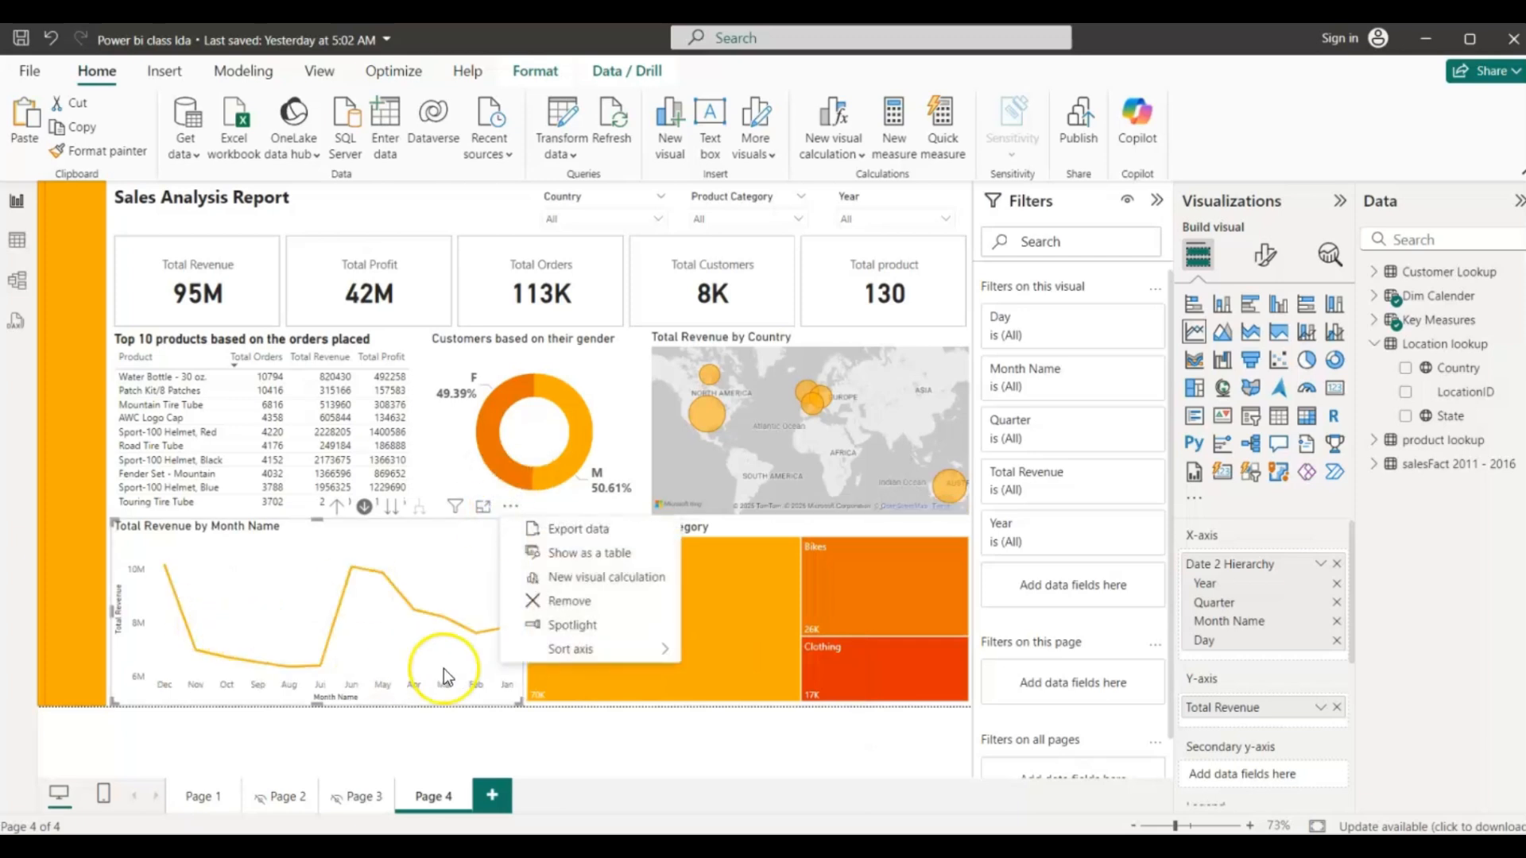
mouse_move(564, 662)
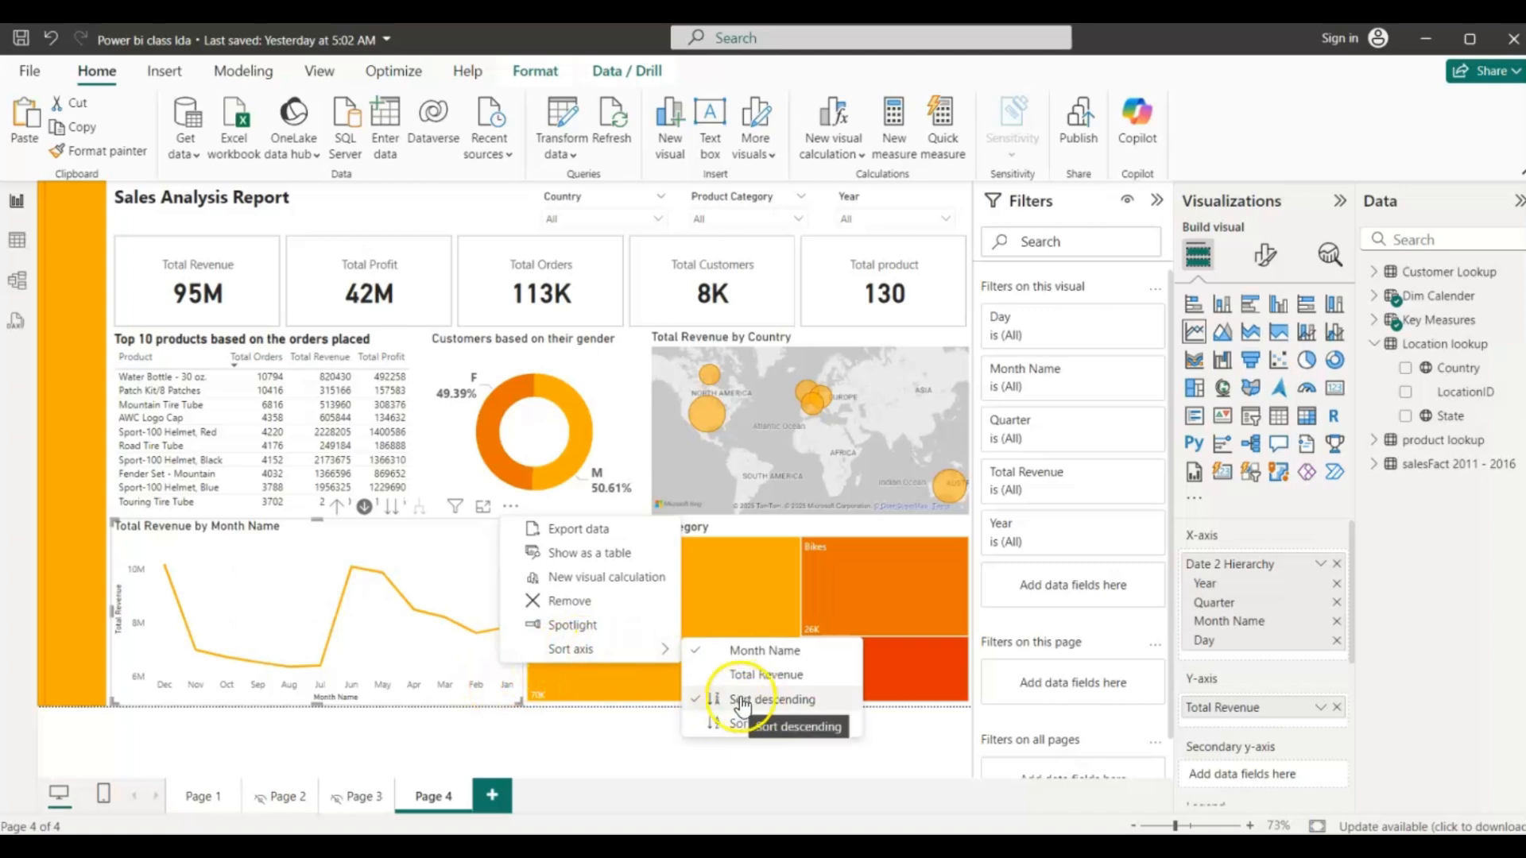
click(729, 725)
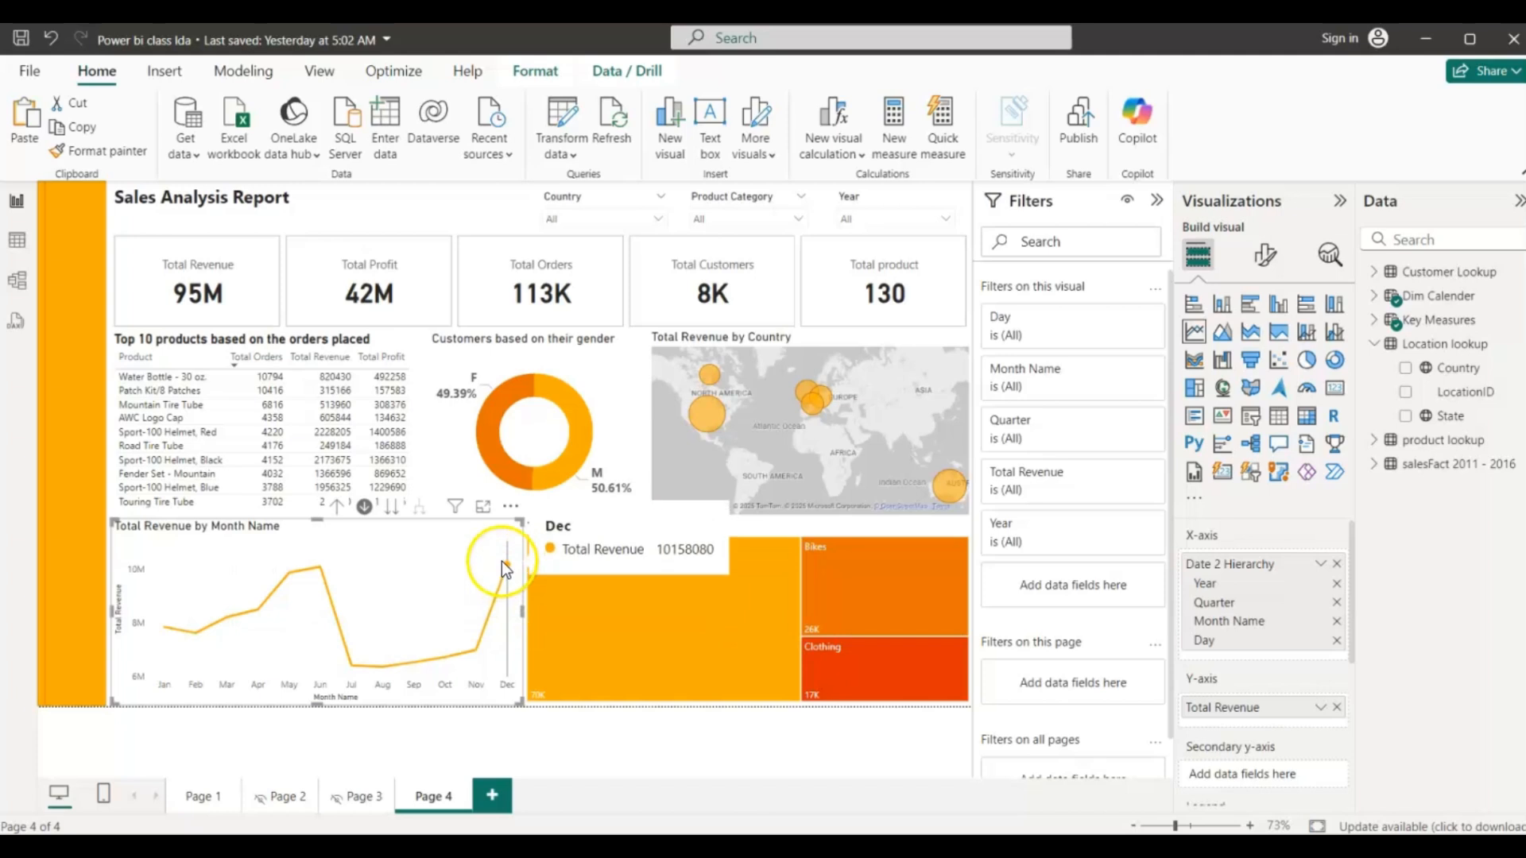
- Drill the Total Revenue line chart back up to the Year level and deselect it
click(338, 509)
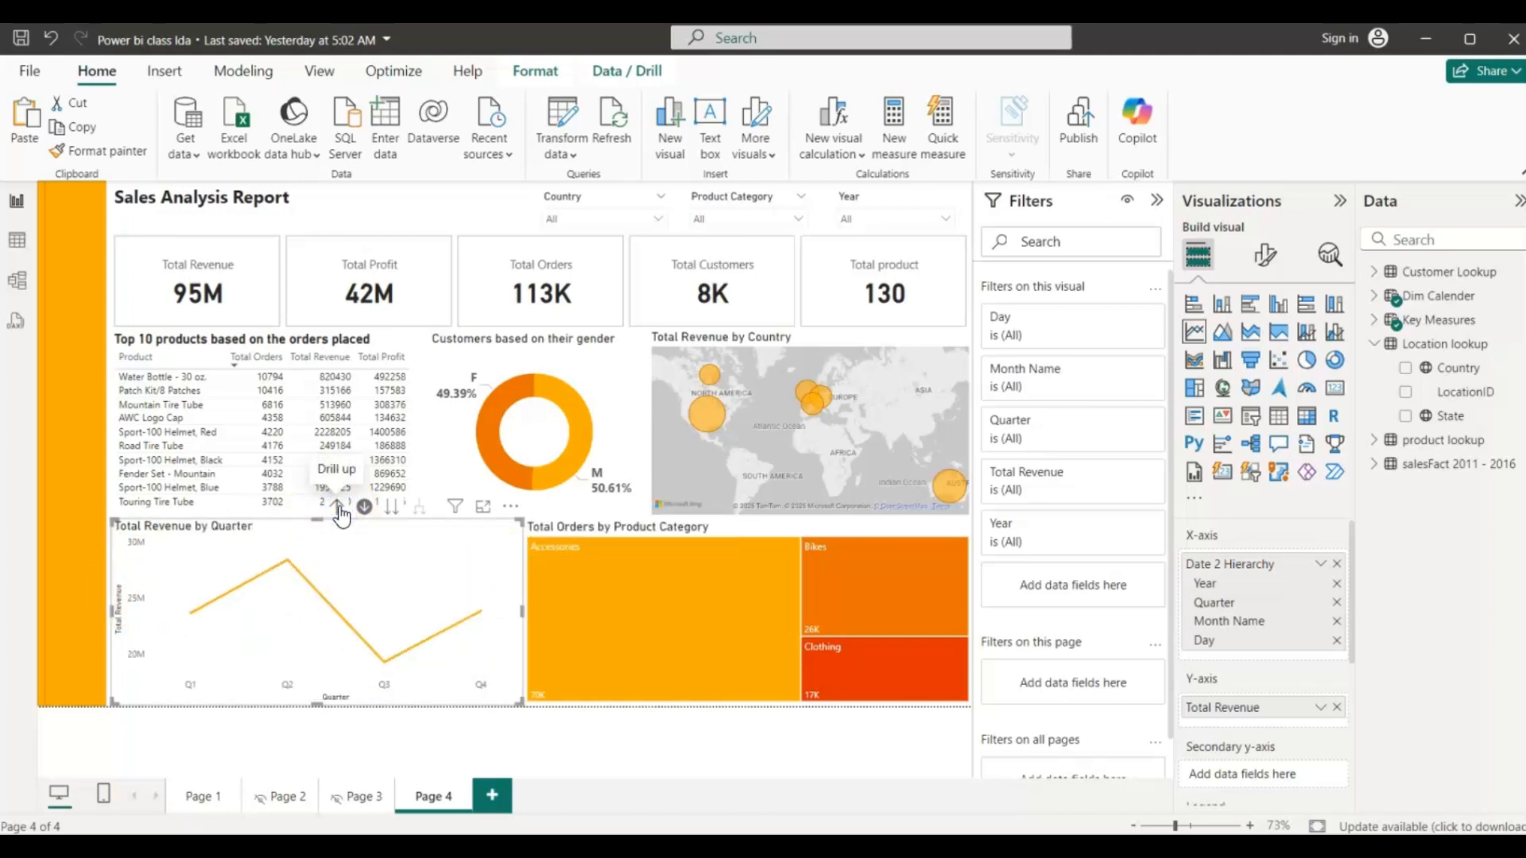
click(340, 511)
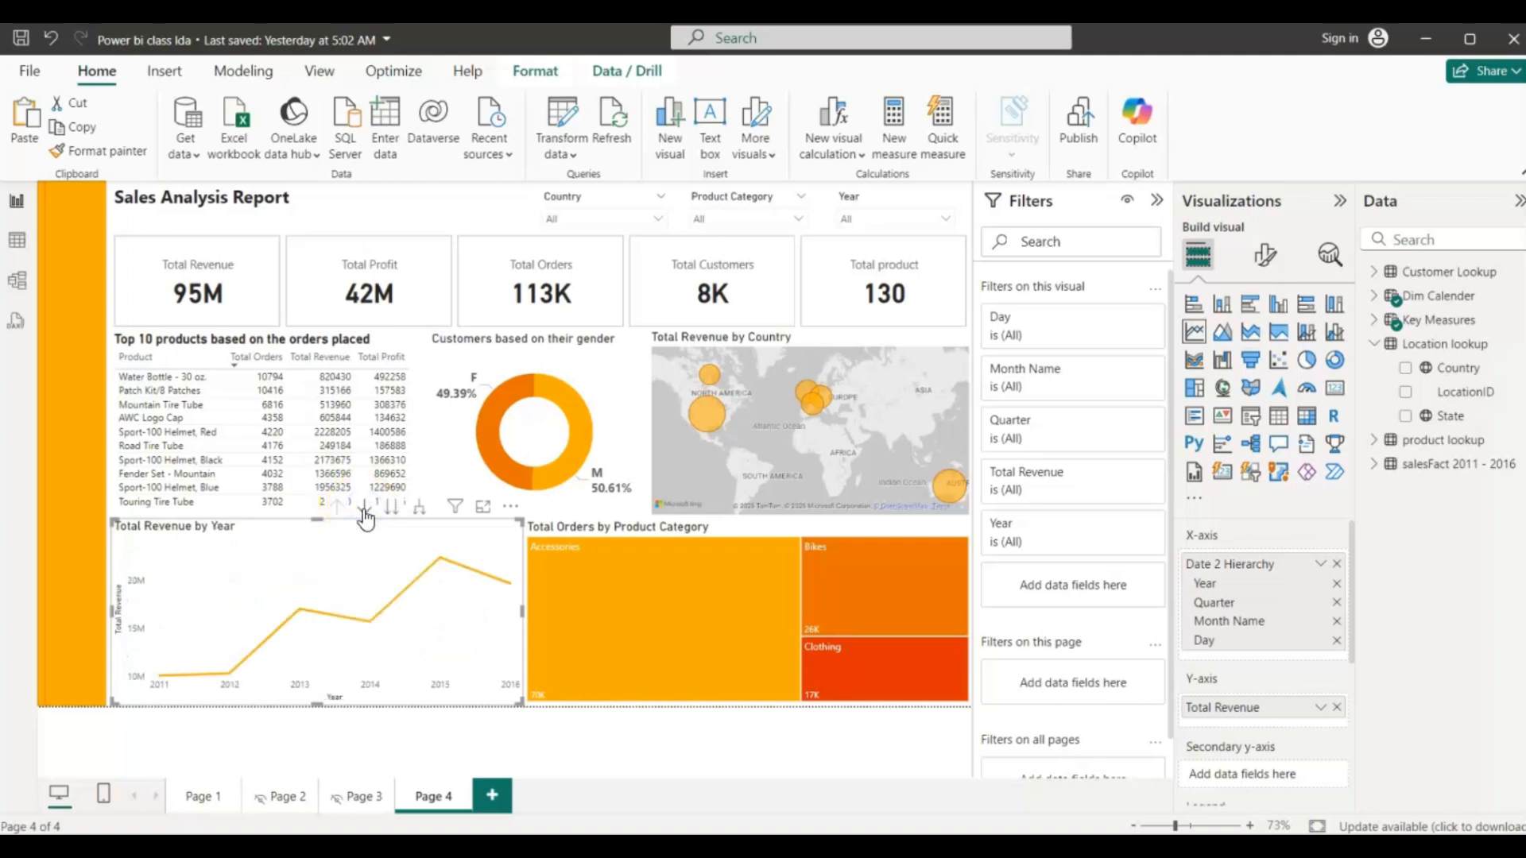
click(374, 203)
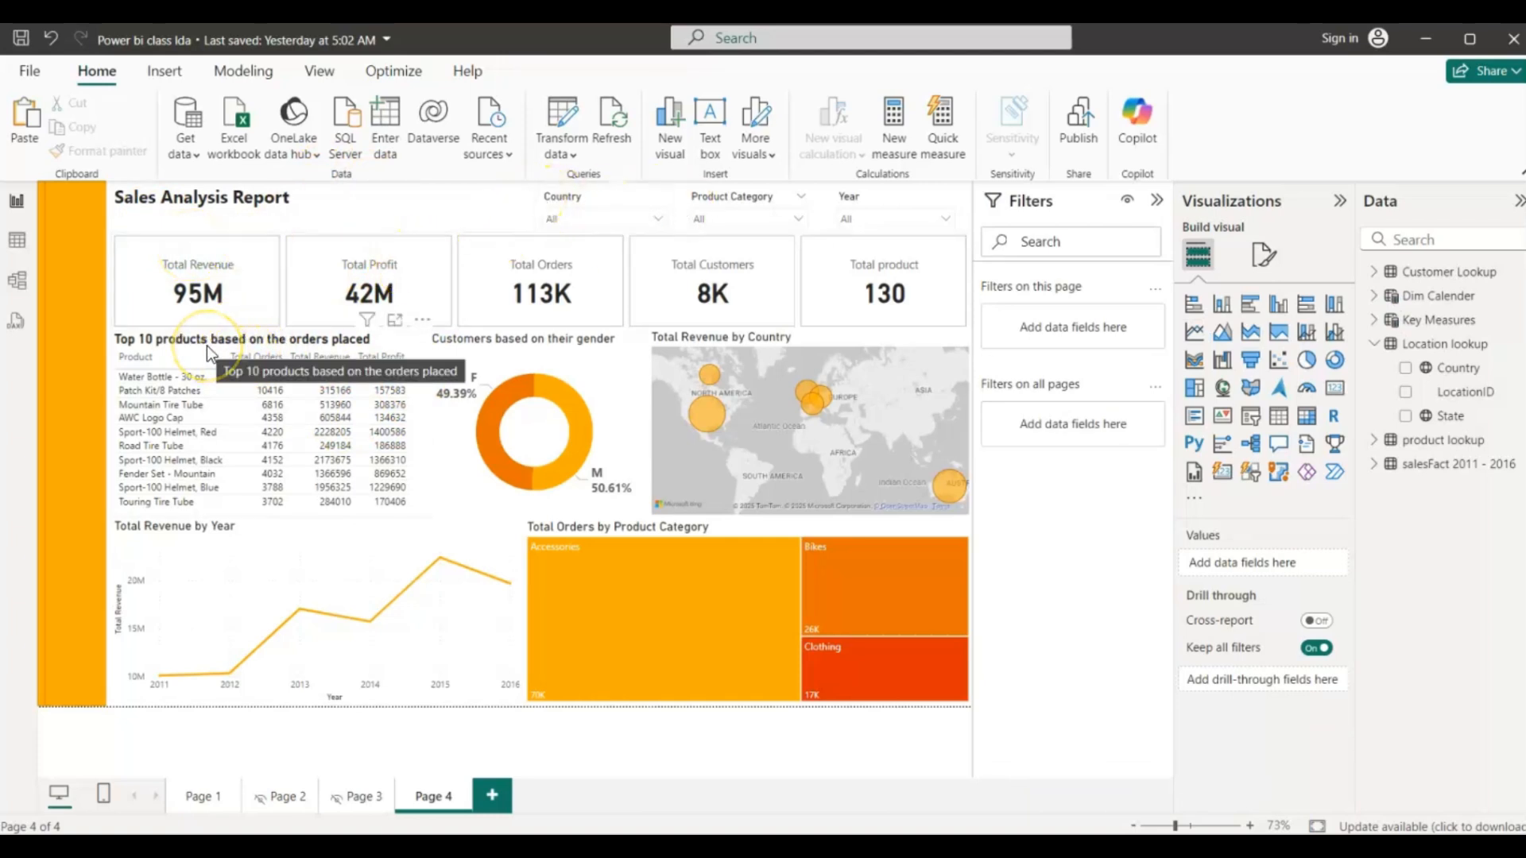
click(456, 439)
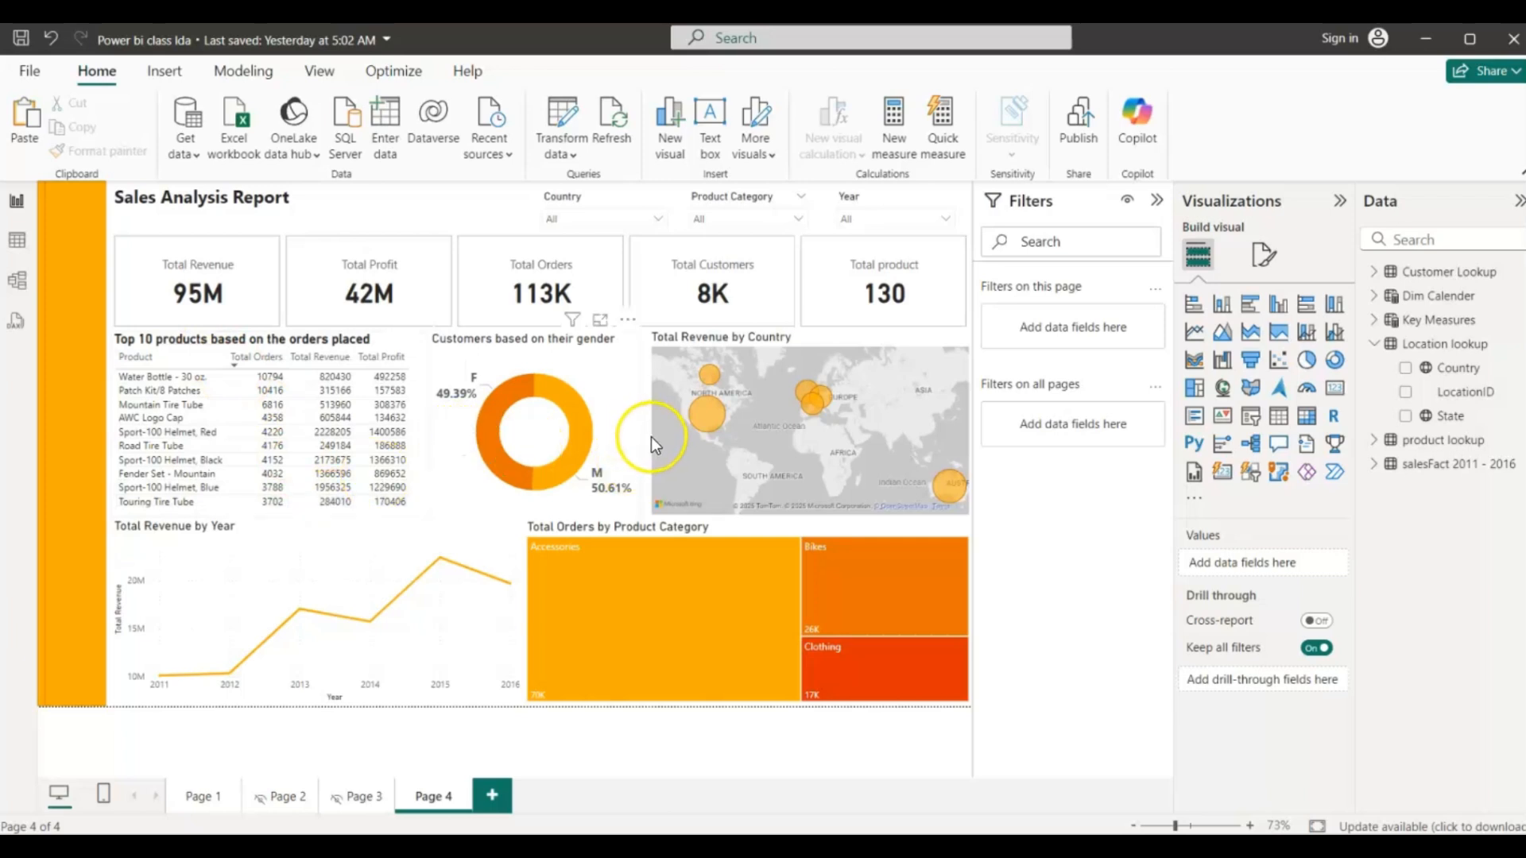
- Try the Total Revenue by Country visual as a filled map and change it back to the bubble map
click(741, 383)
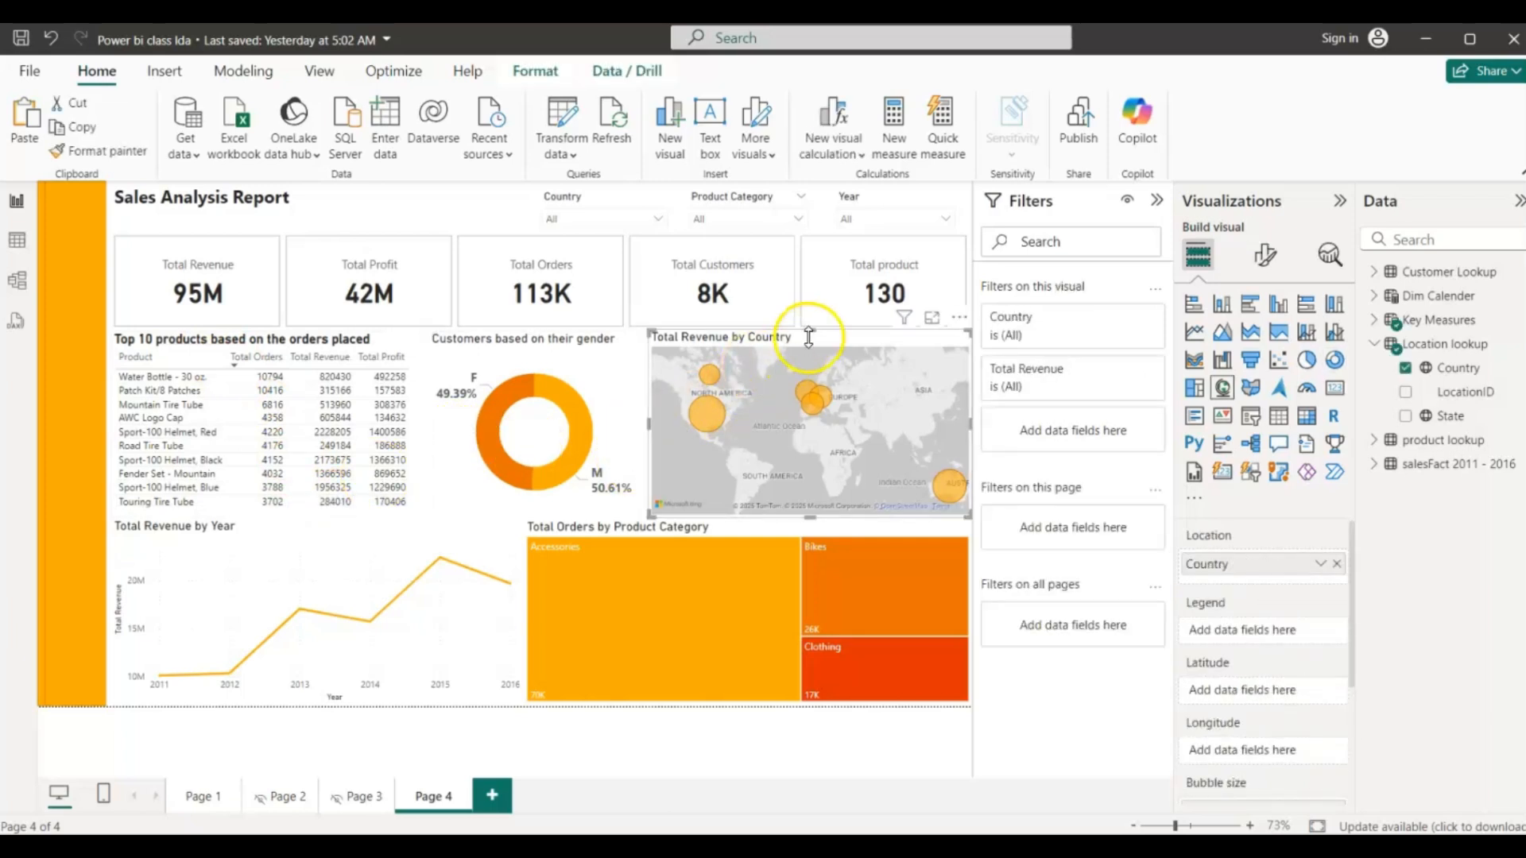
click(1253, 389)
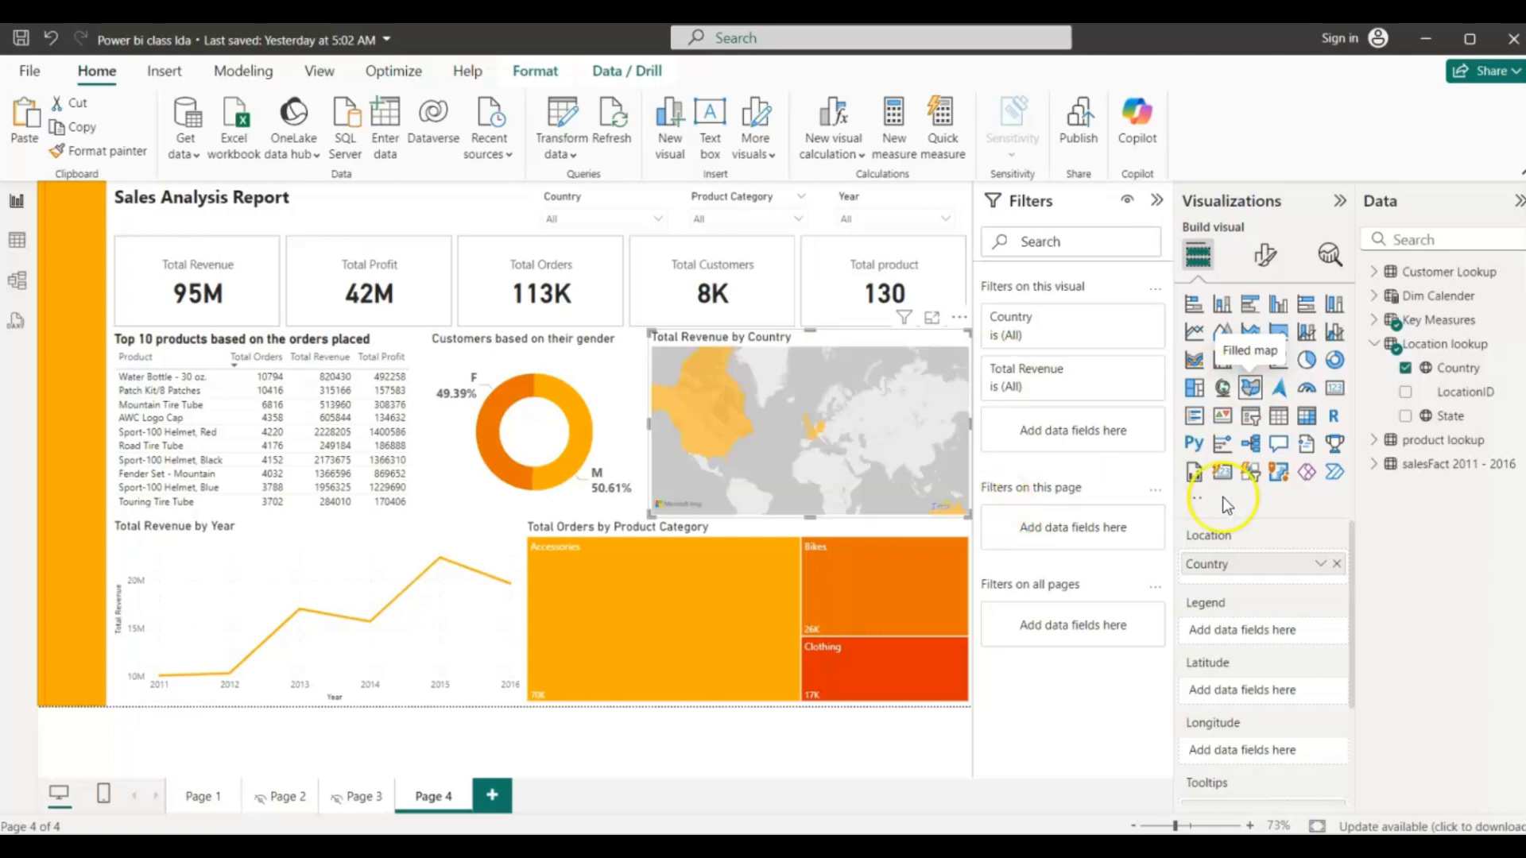
drag(750, 433, 822, 469)
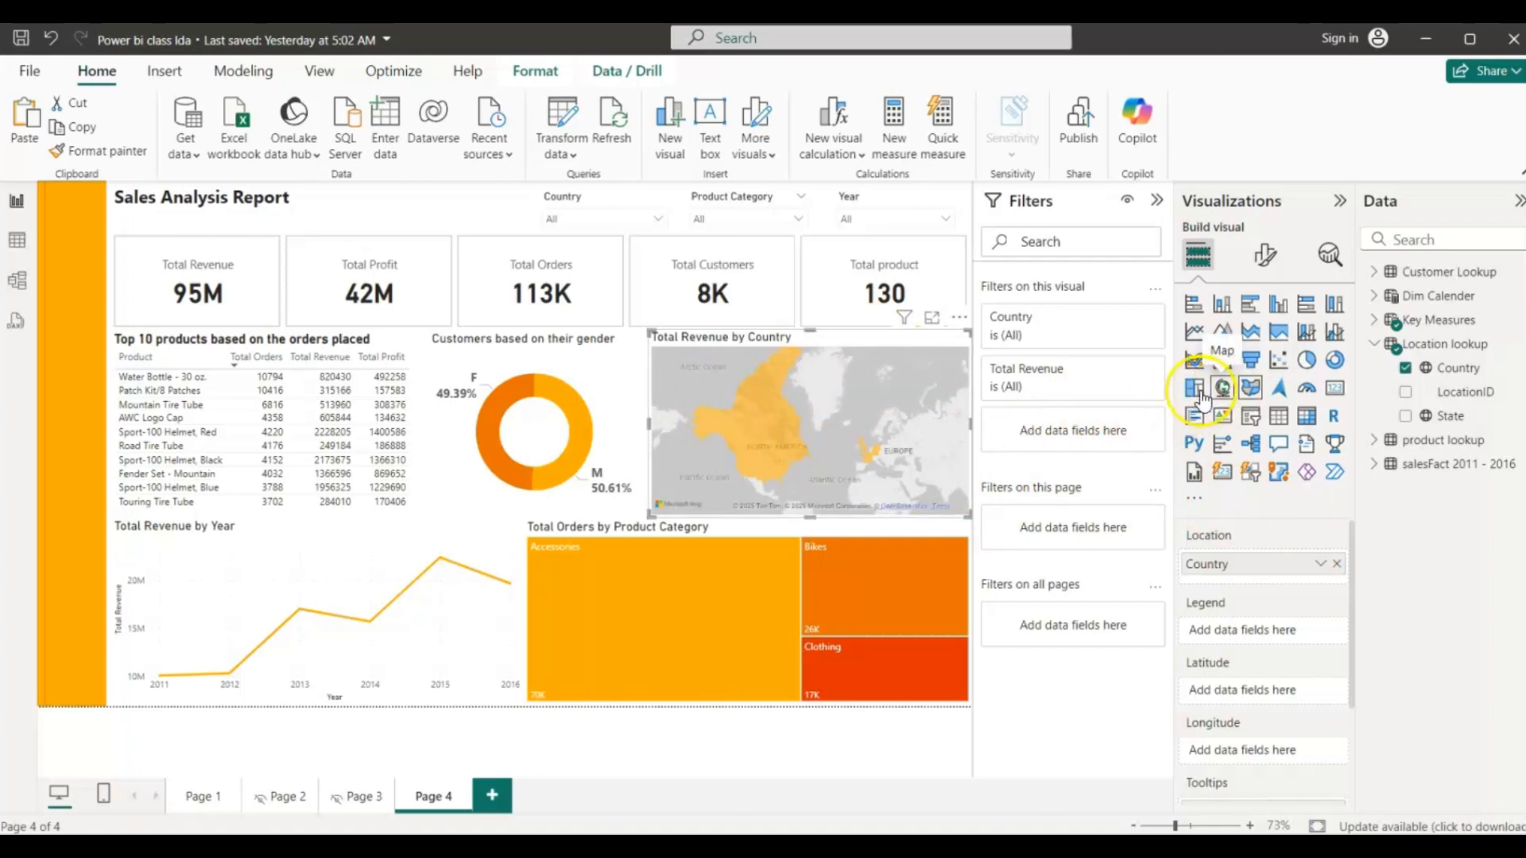
mouse_move(835, 373)
mouse_down()
mouse_move(856, 398)
mouse_move(849, 387)
mouse_up()
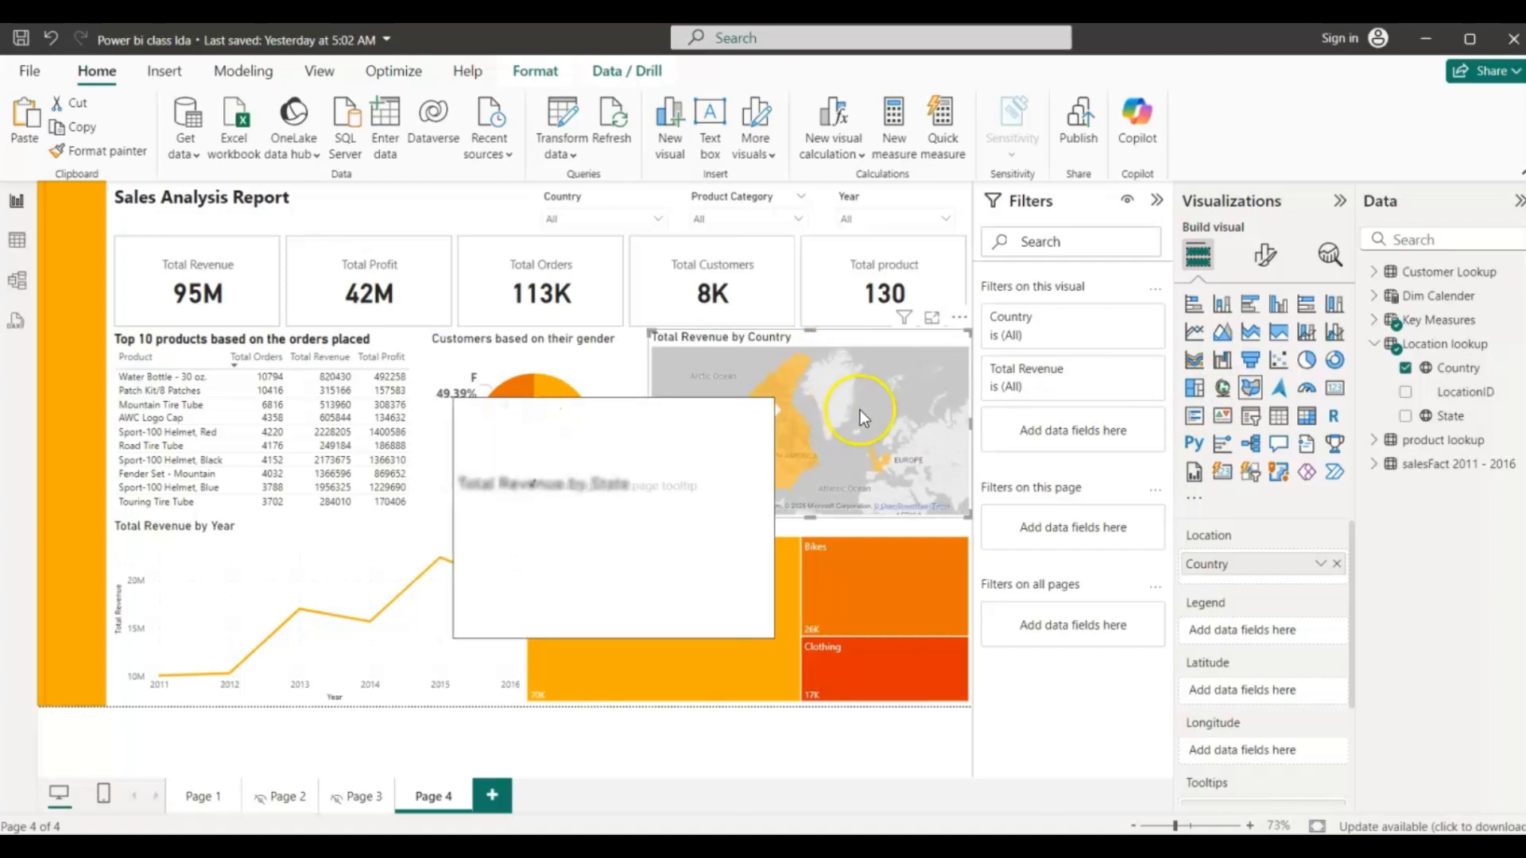
click(1223, 390)
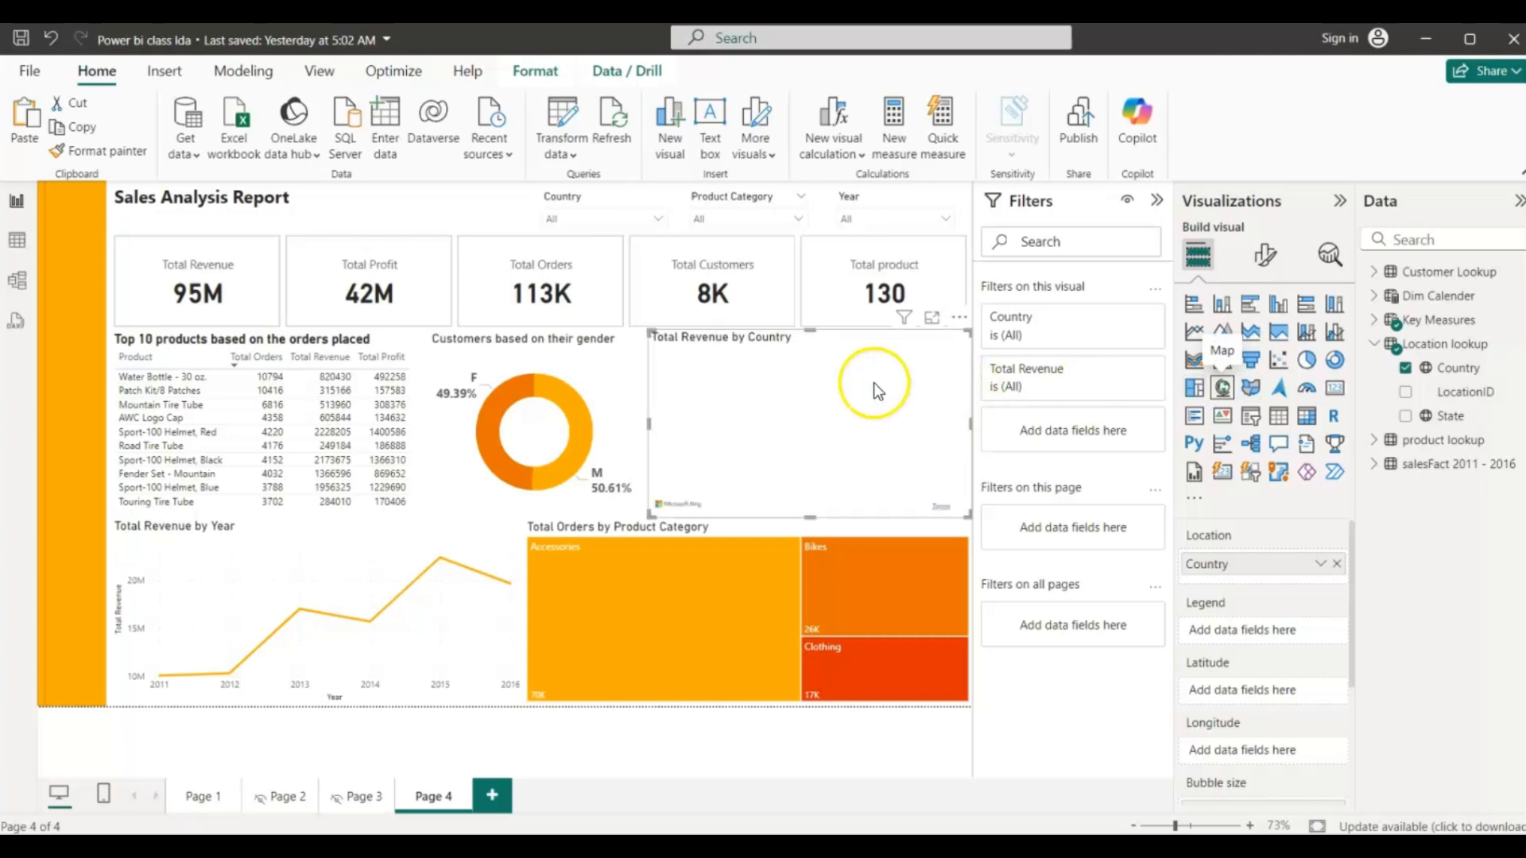
mouse_move(700, 406)
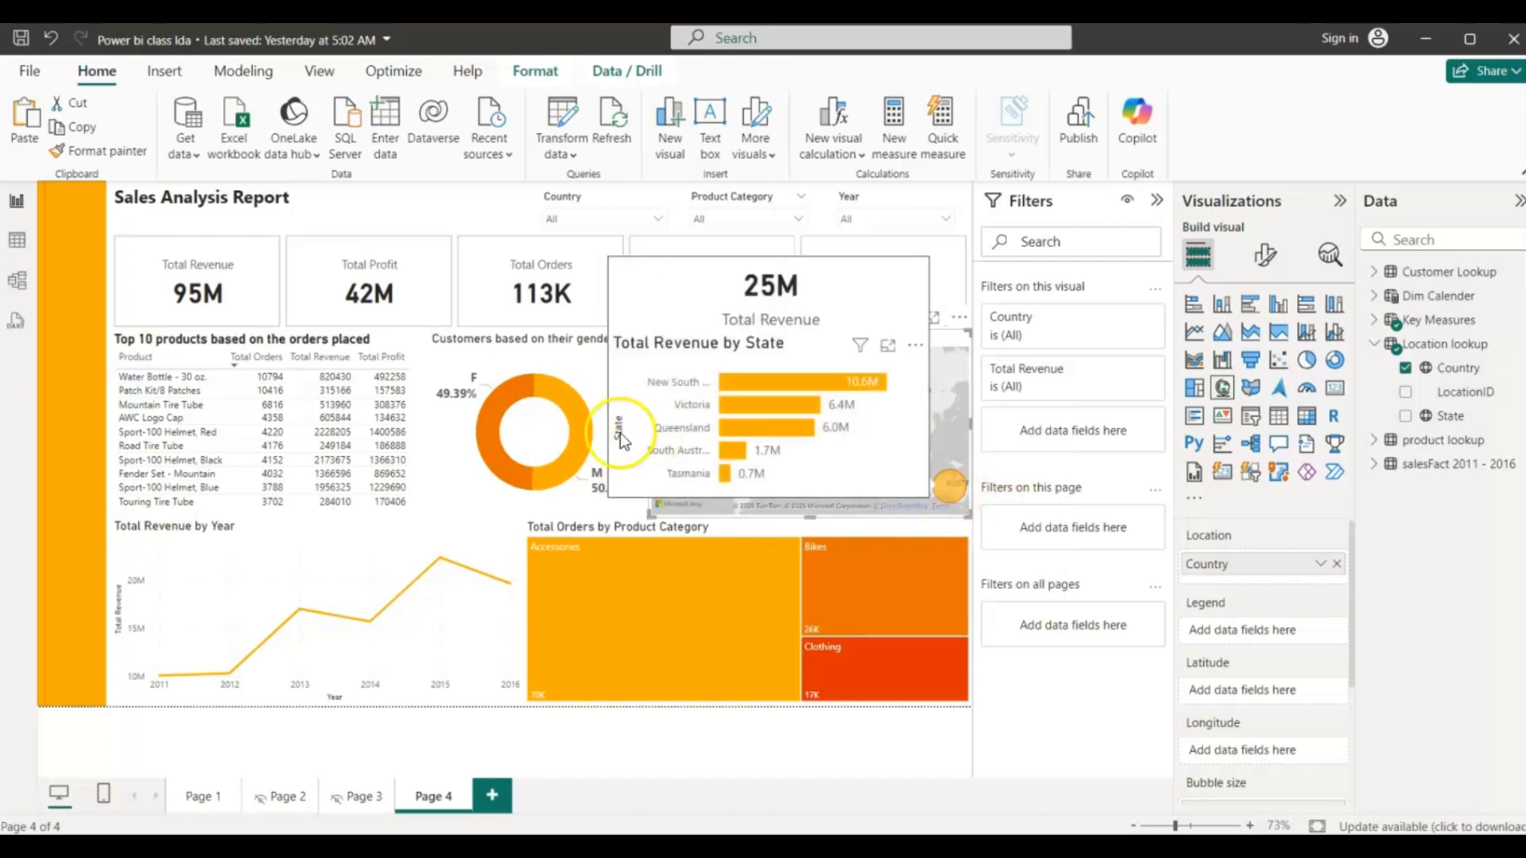
click(130, 714)
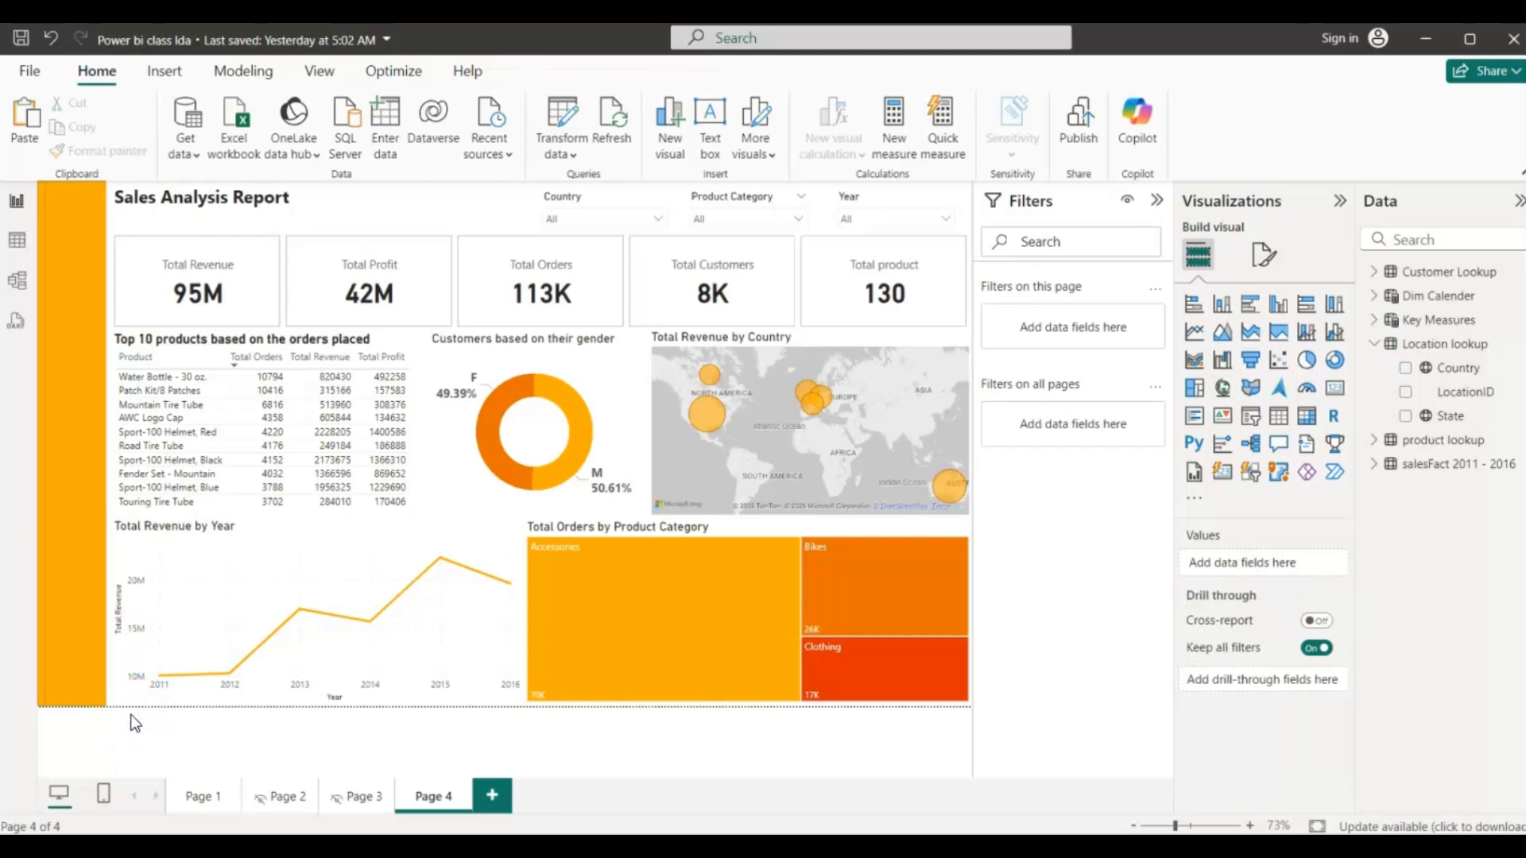
- Separate the two overlapping orange sidebar rectangles and remove the duplicate
click(54, 350)
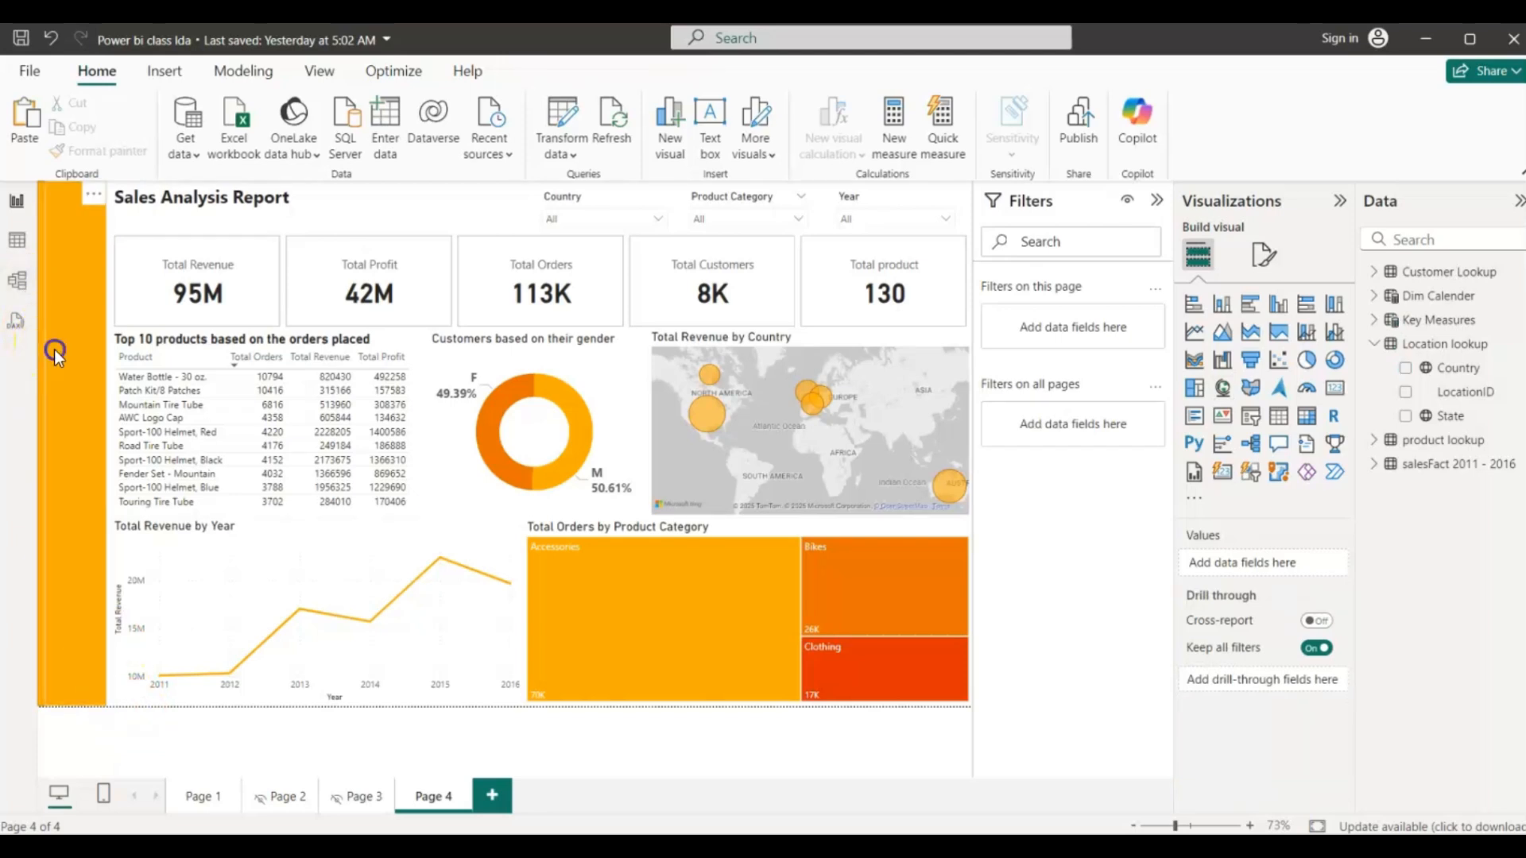
drag(54, 350, 107, 378)
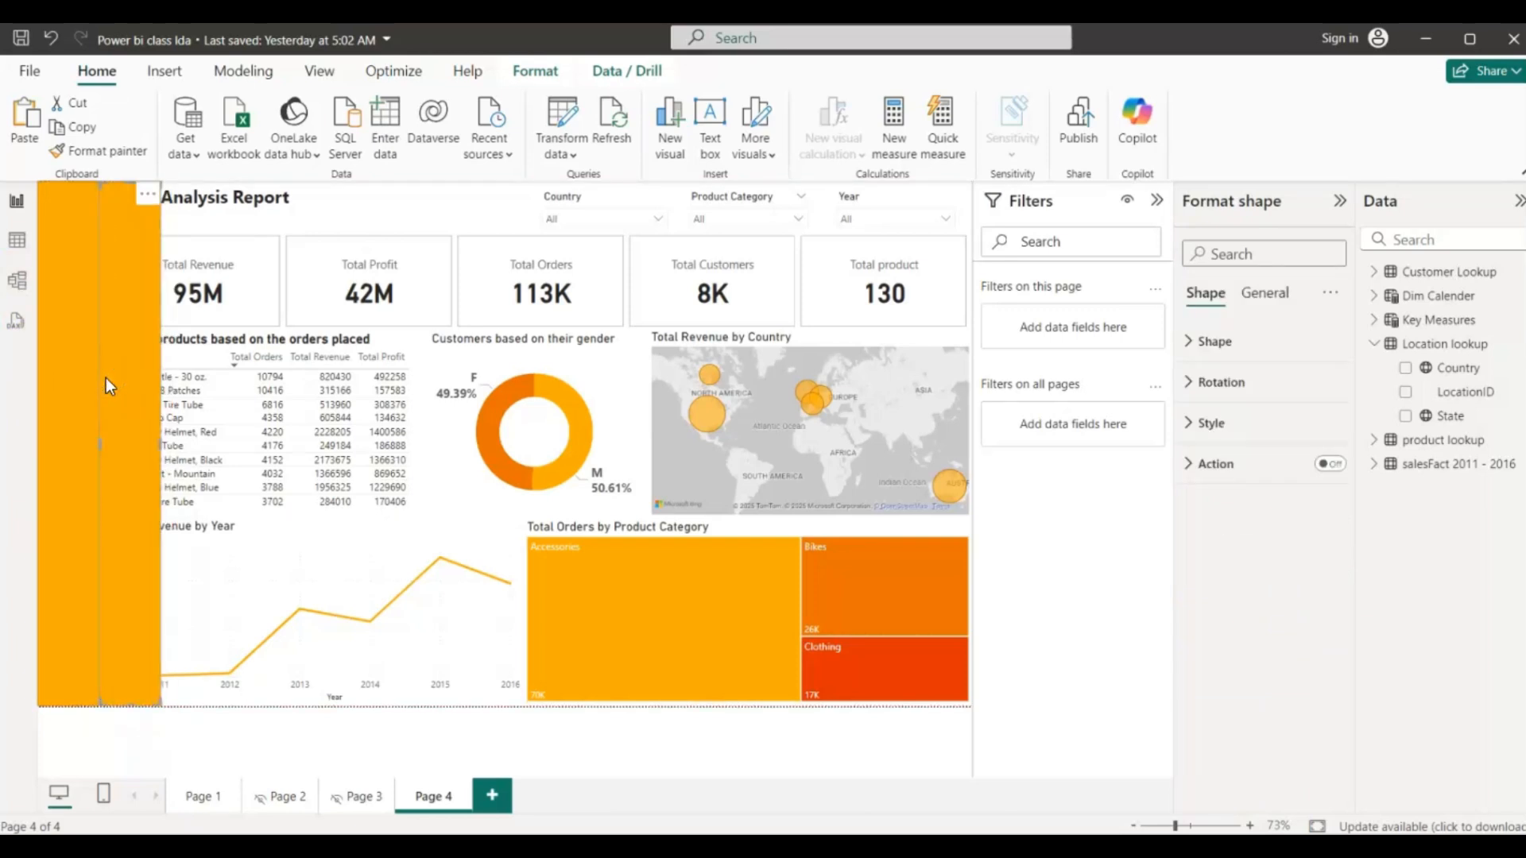
click(87, 384)
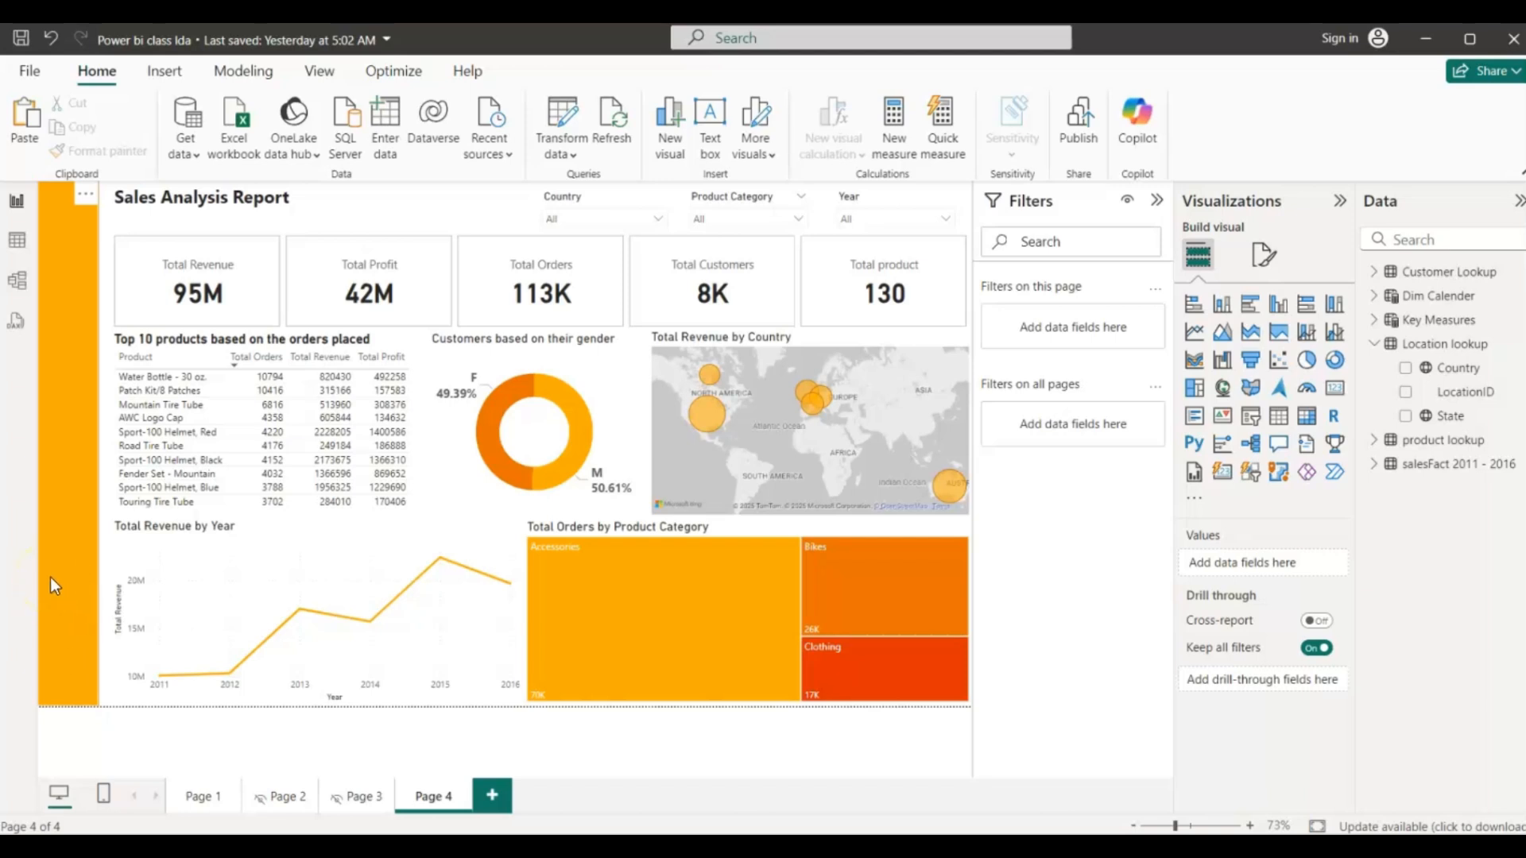
- Insert the image Linkedin_icon_2-removebg-preview from Downloads, shrink it and place it near the lower end of the orange sidebar strip
click(162, 71)
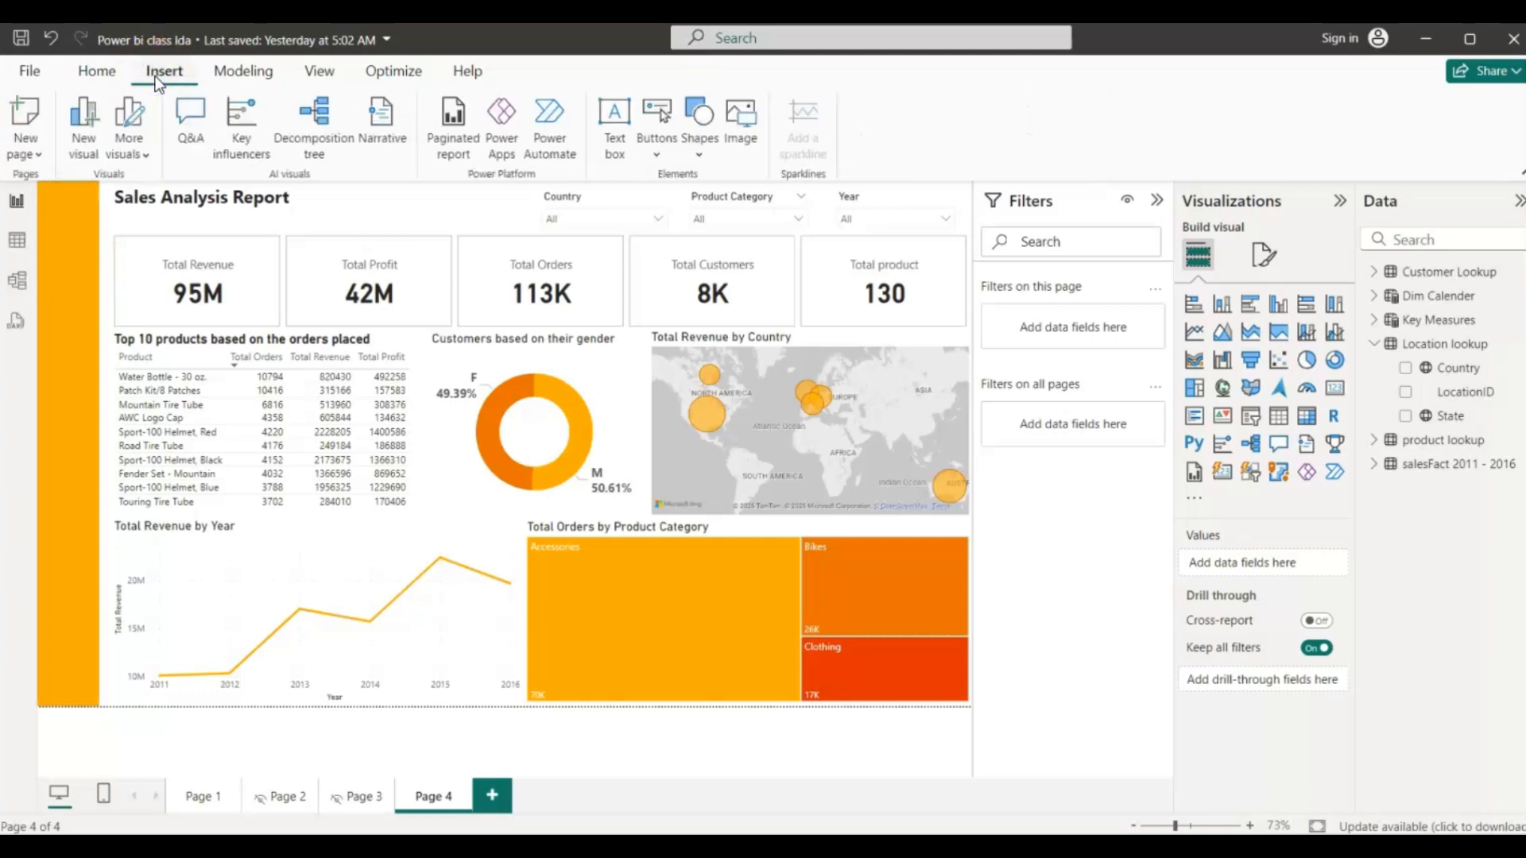
click(740, 120)
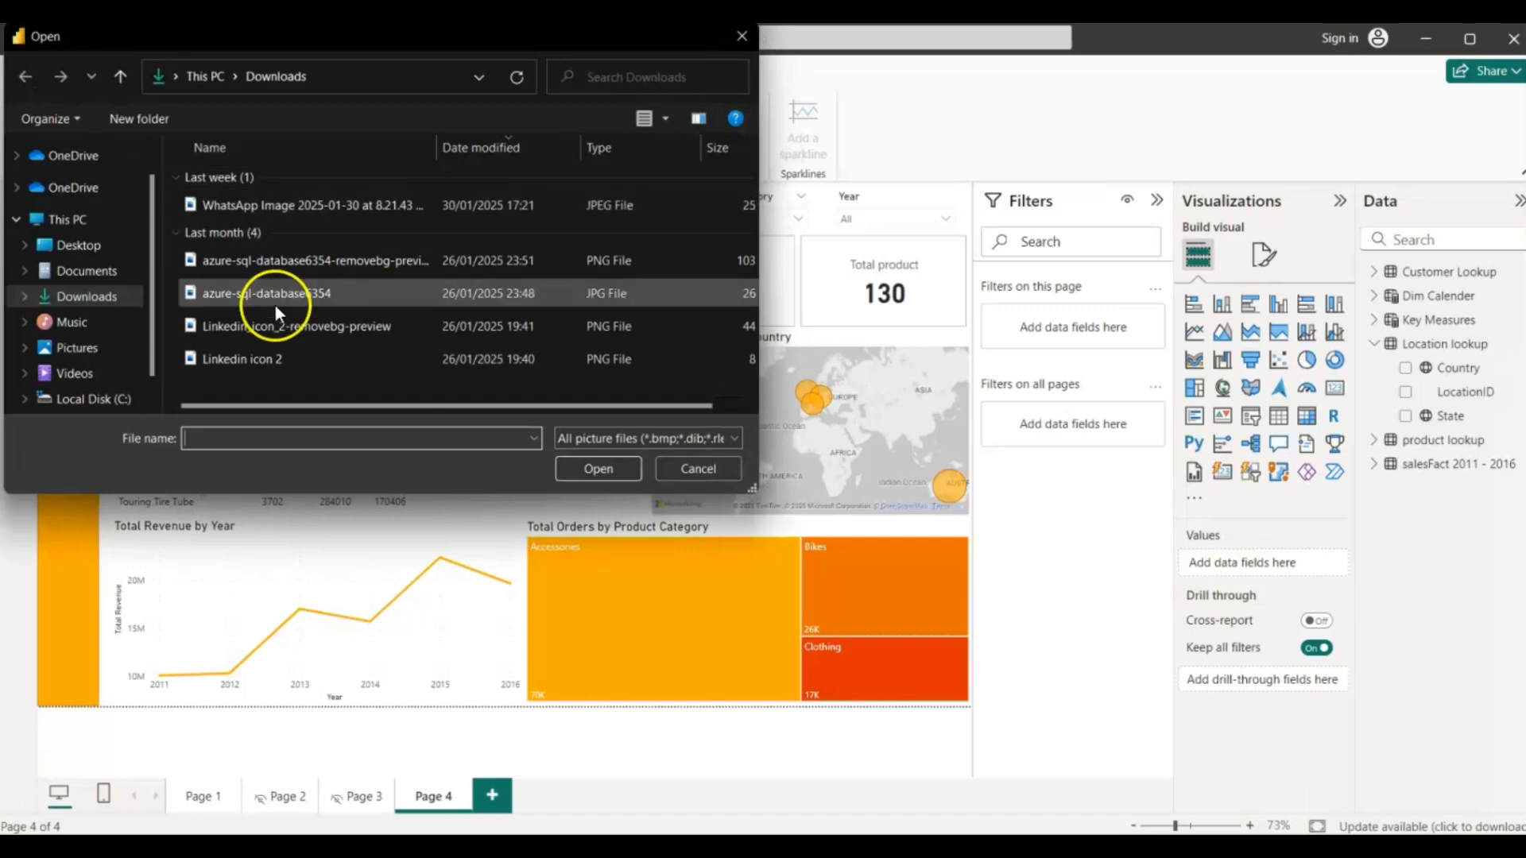
click(255, 334)
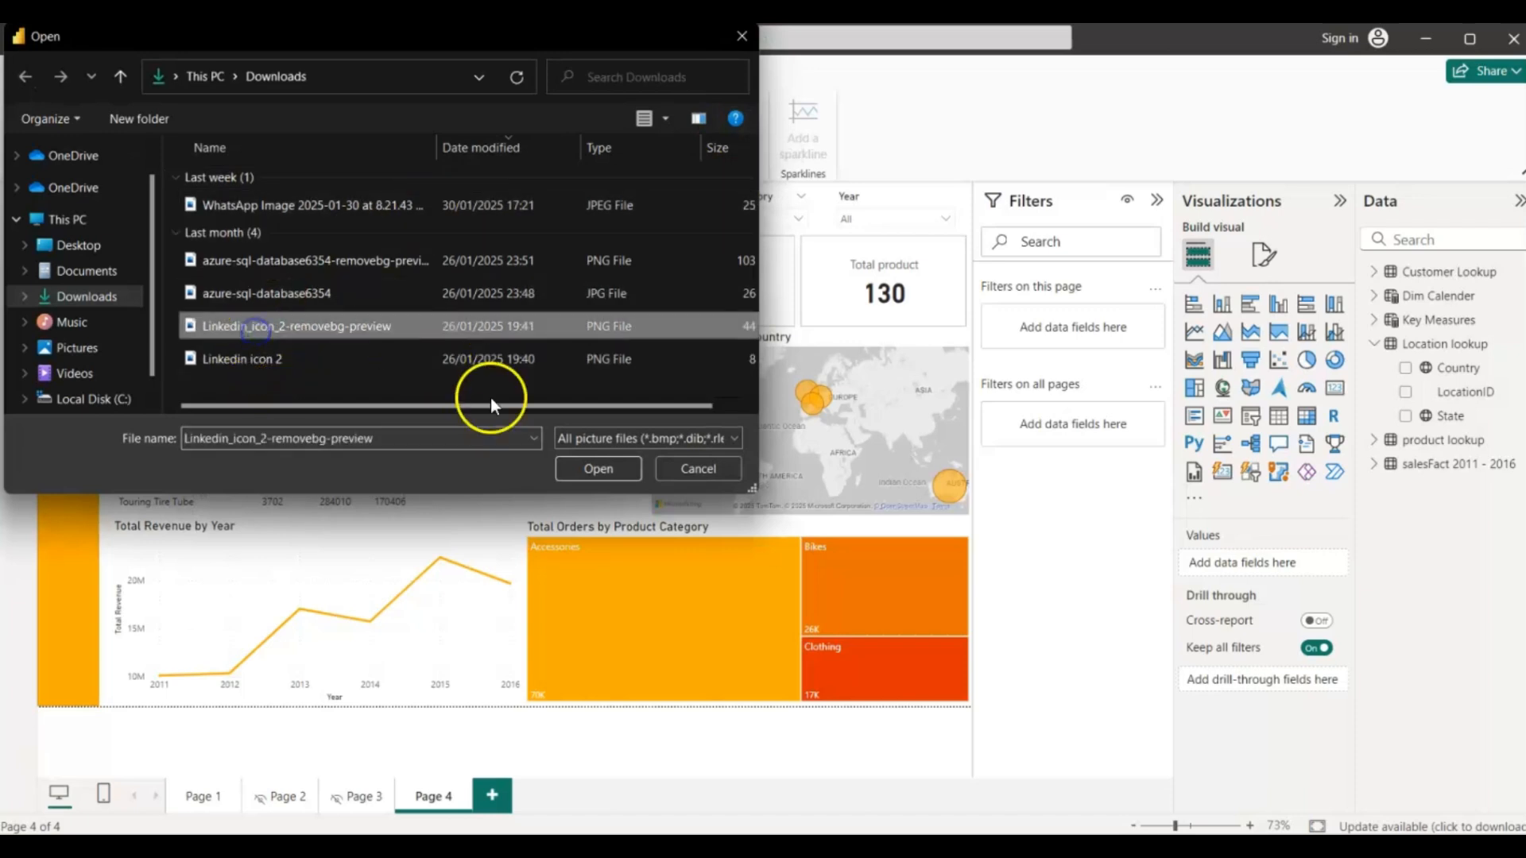
click(574, 465)
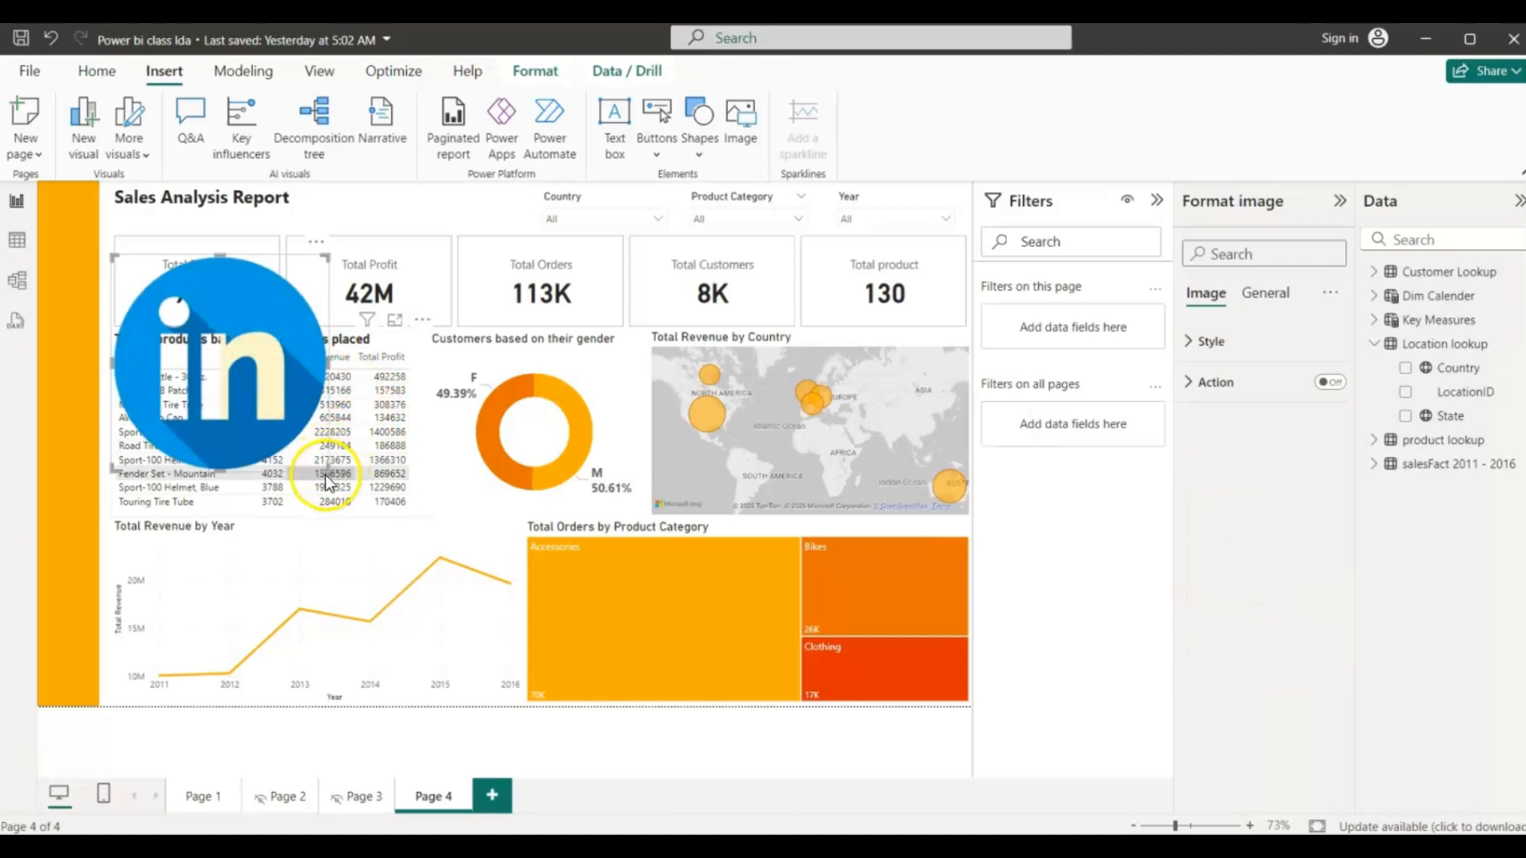
drag(324, 467, 73, 669)
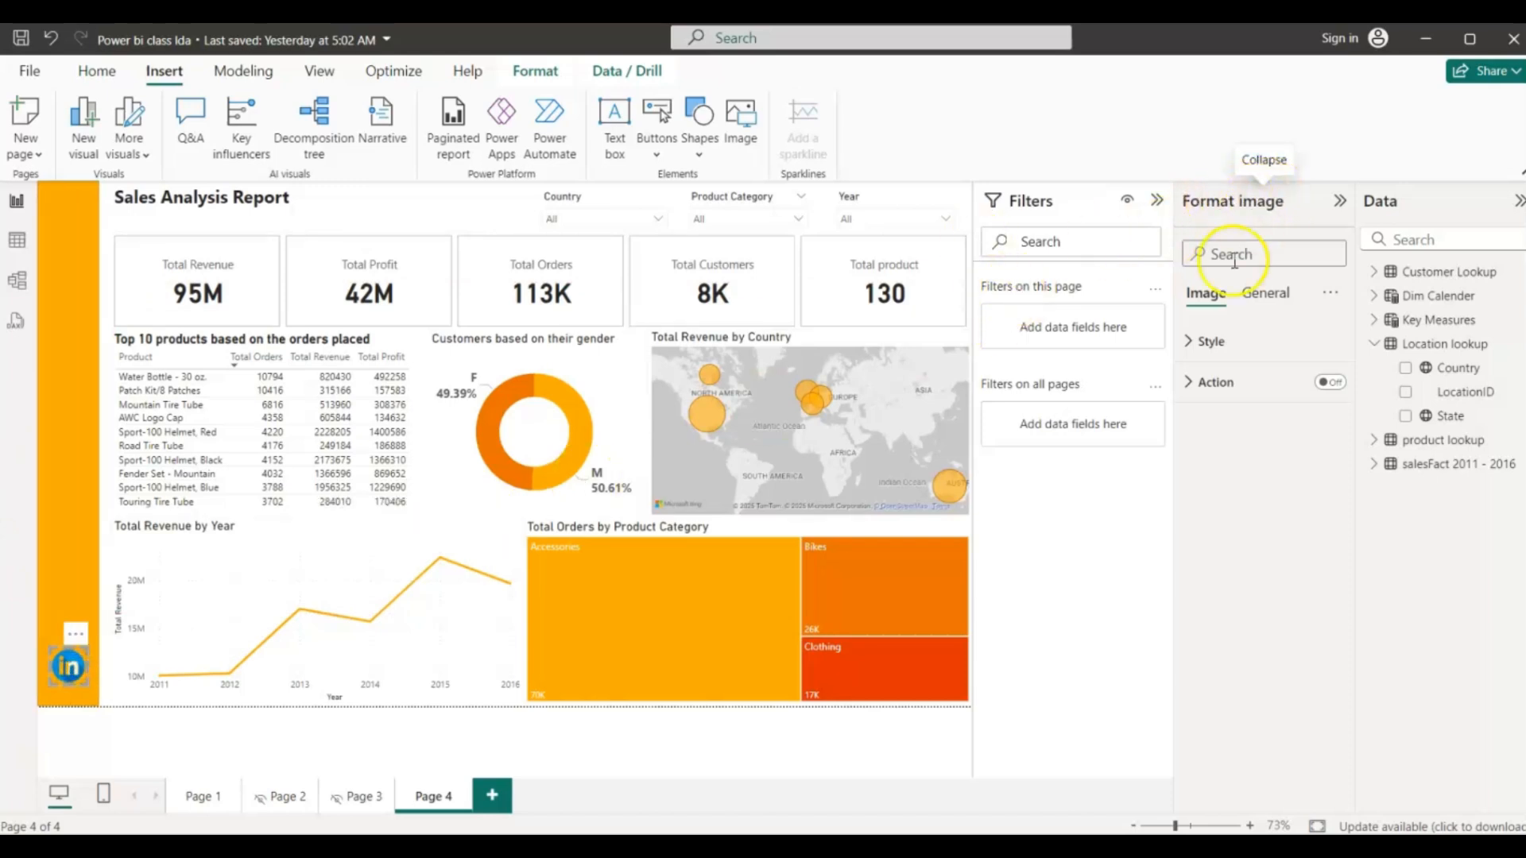
- Turn on the action for the LinkedIn image, set its type to Web URL and deselect the image
click(1332, 385)
click(1206, 384)
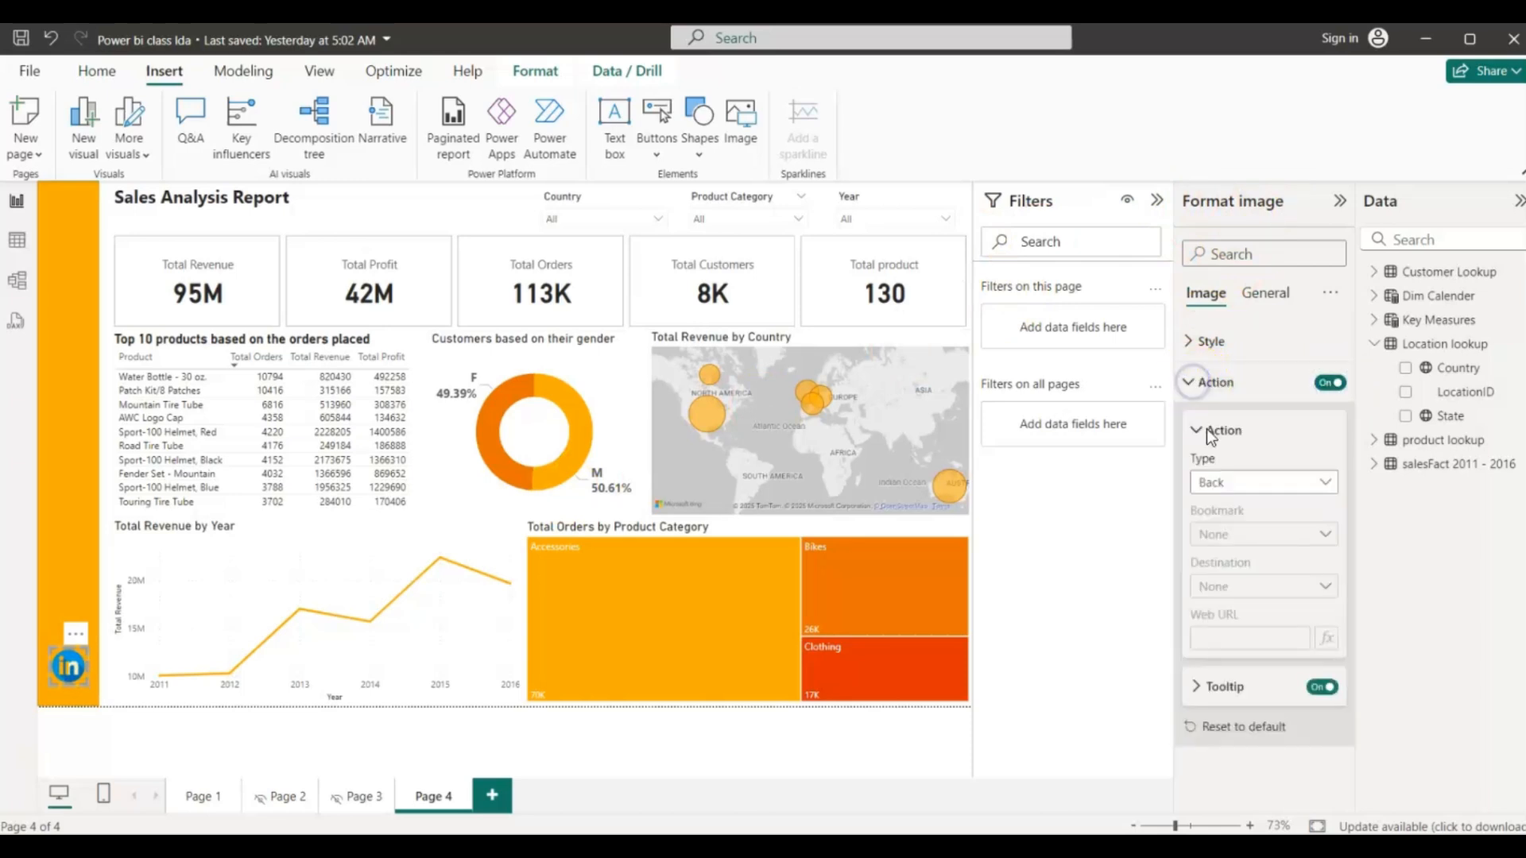
click(1332, 482)
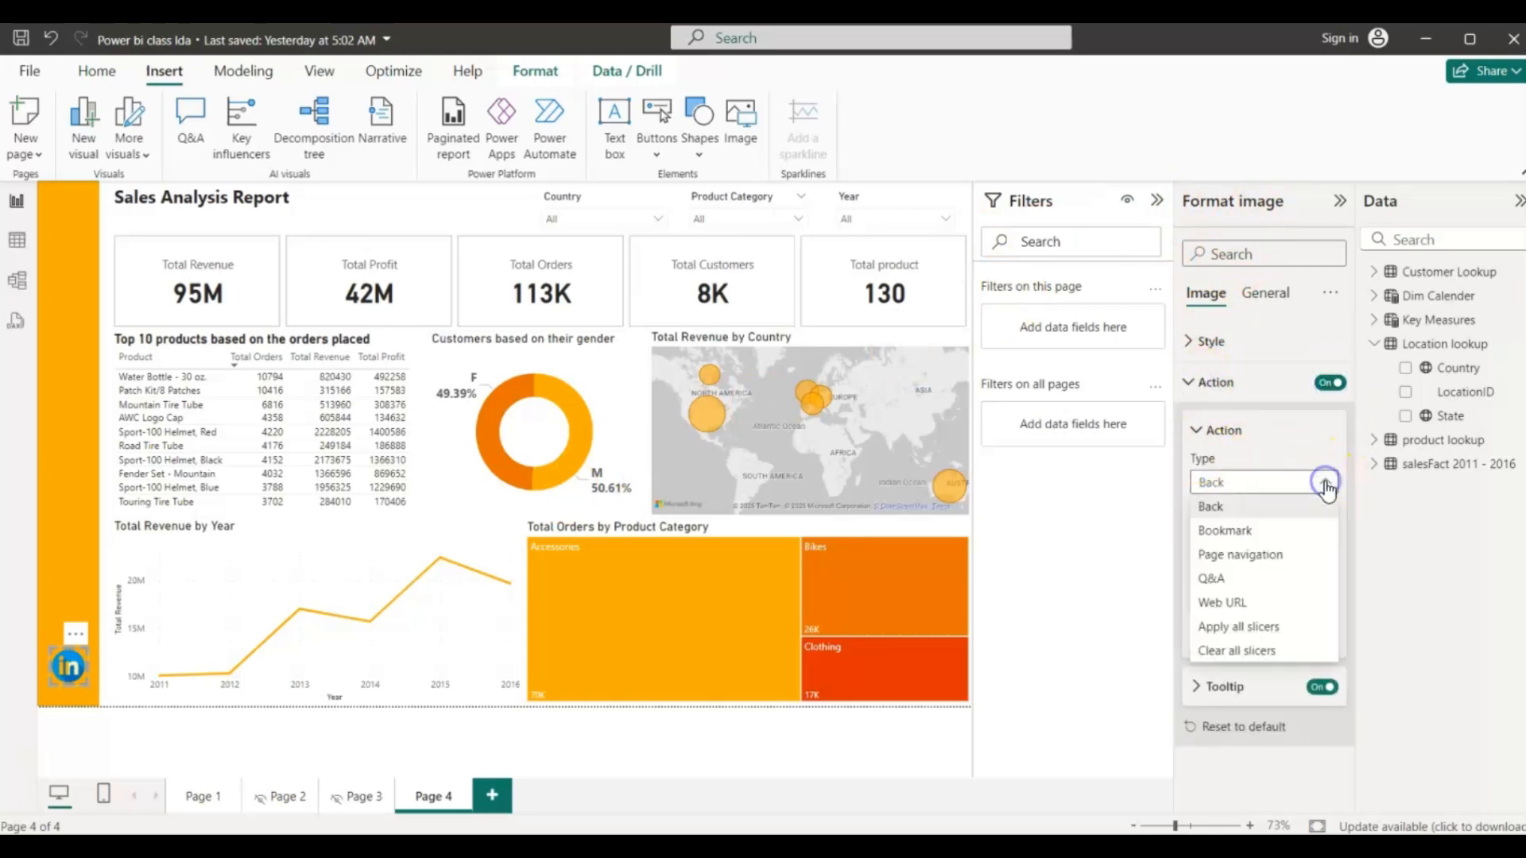
click(1224, 603)
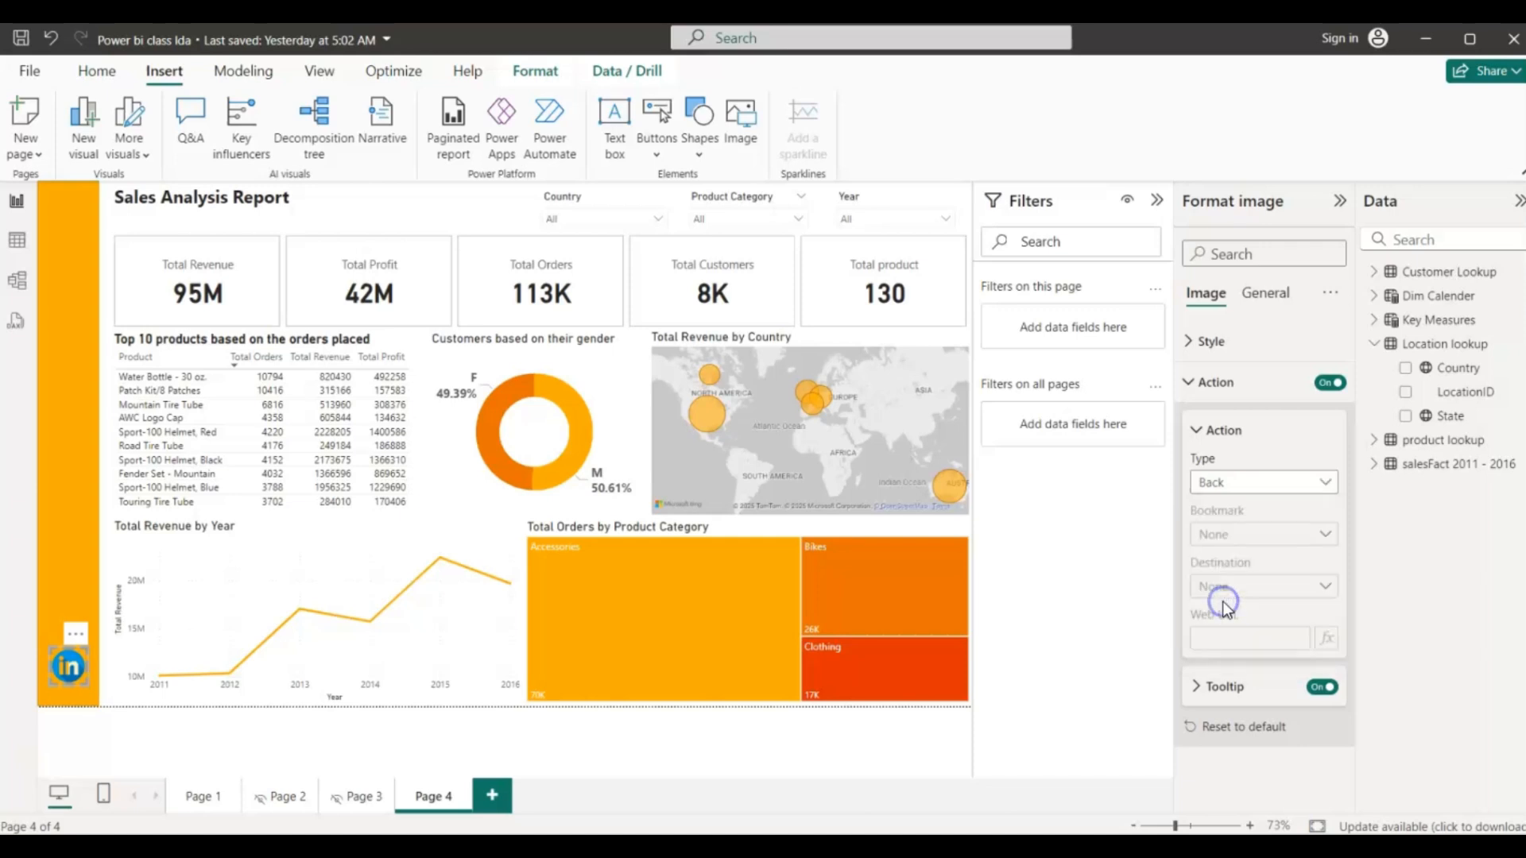
click(1226, 640)
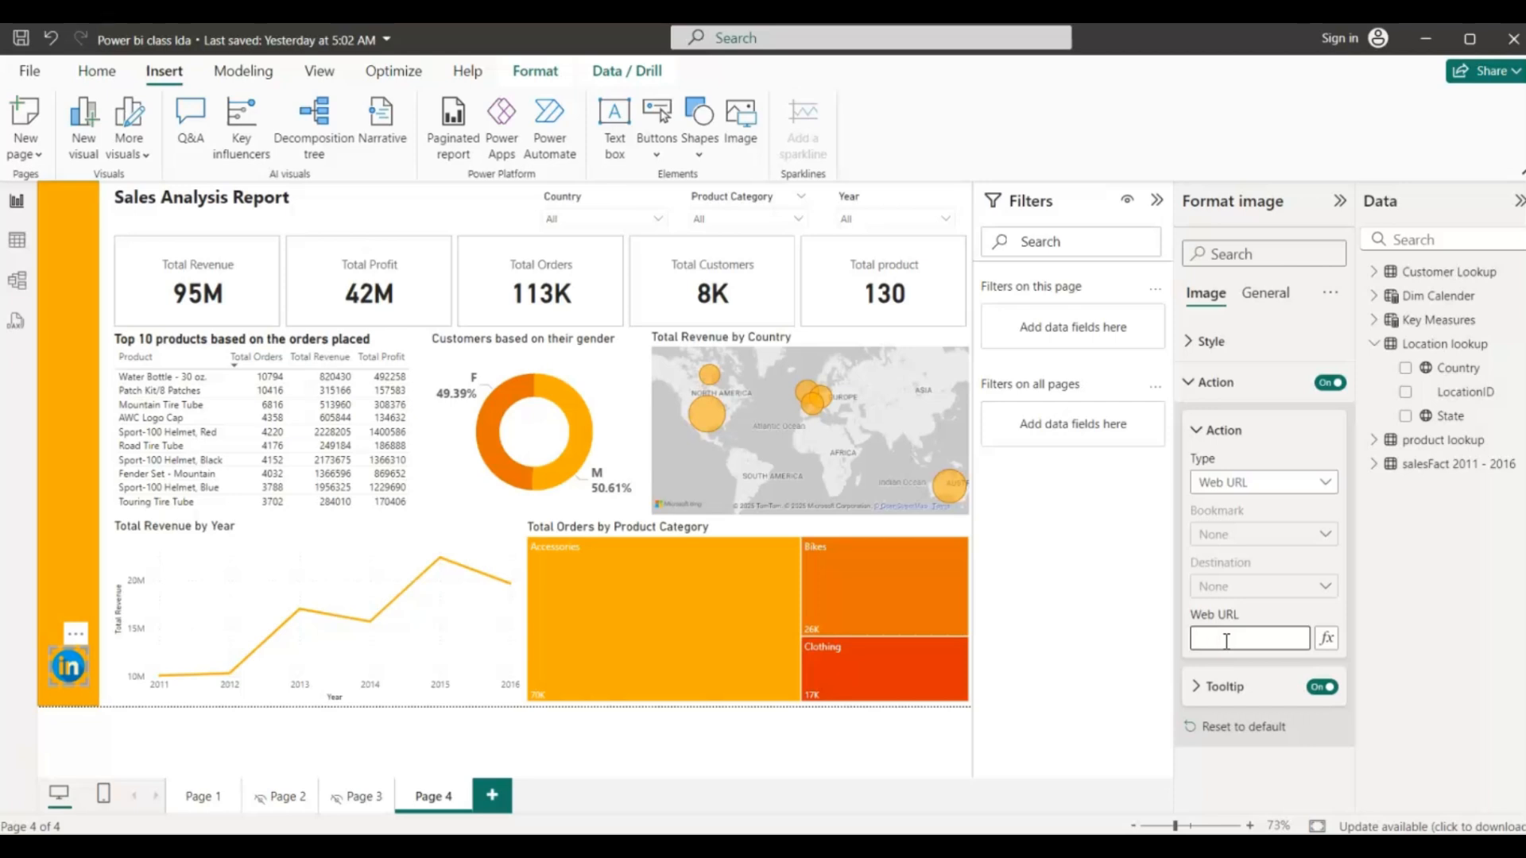
click(73, 673)
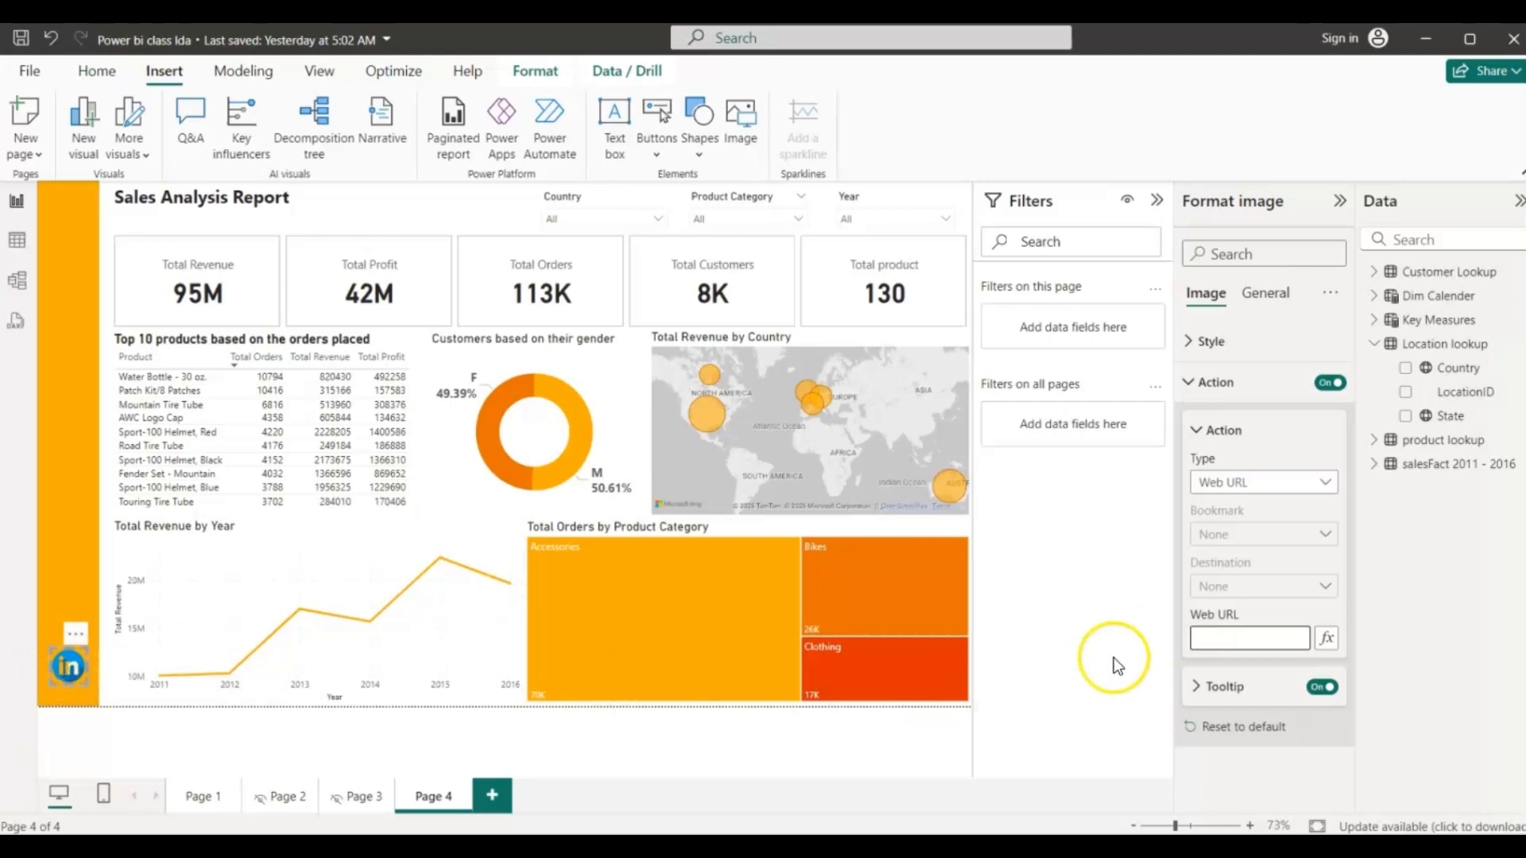
click(1207, 640)
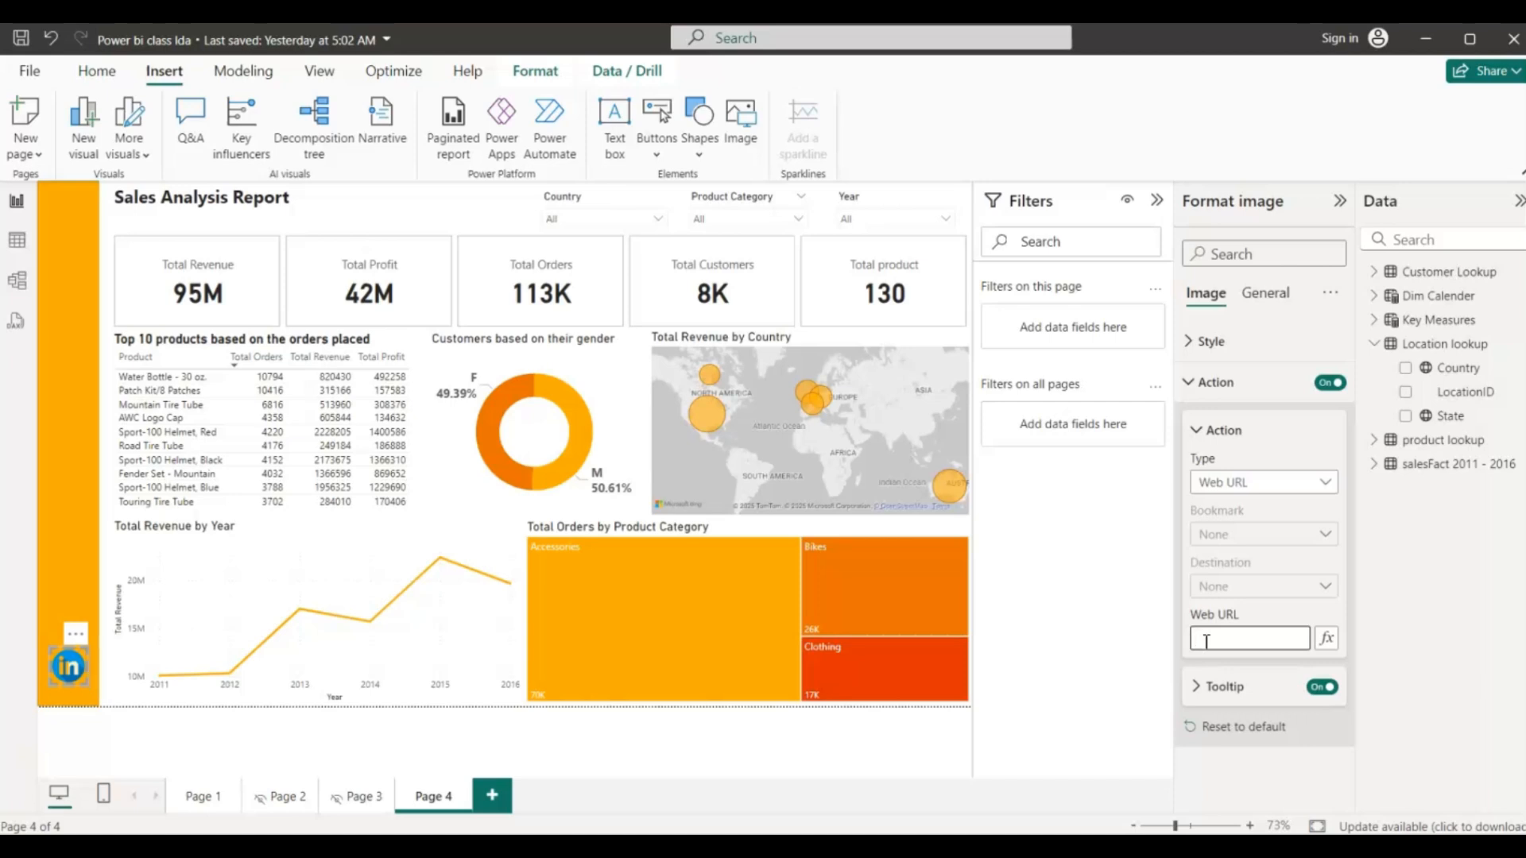
click(1061, 595)
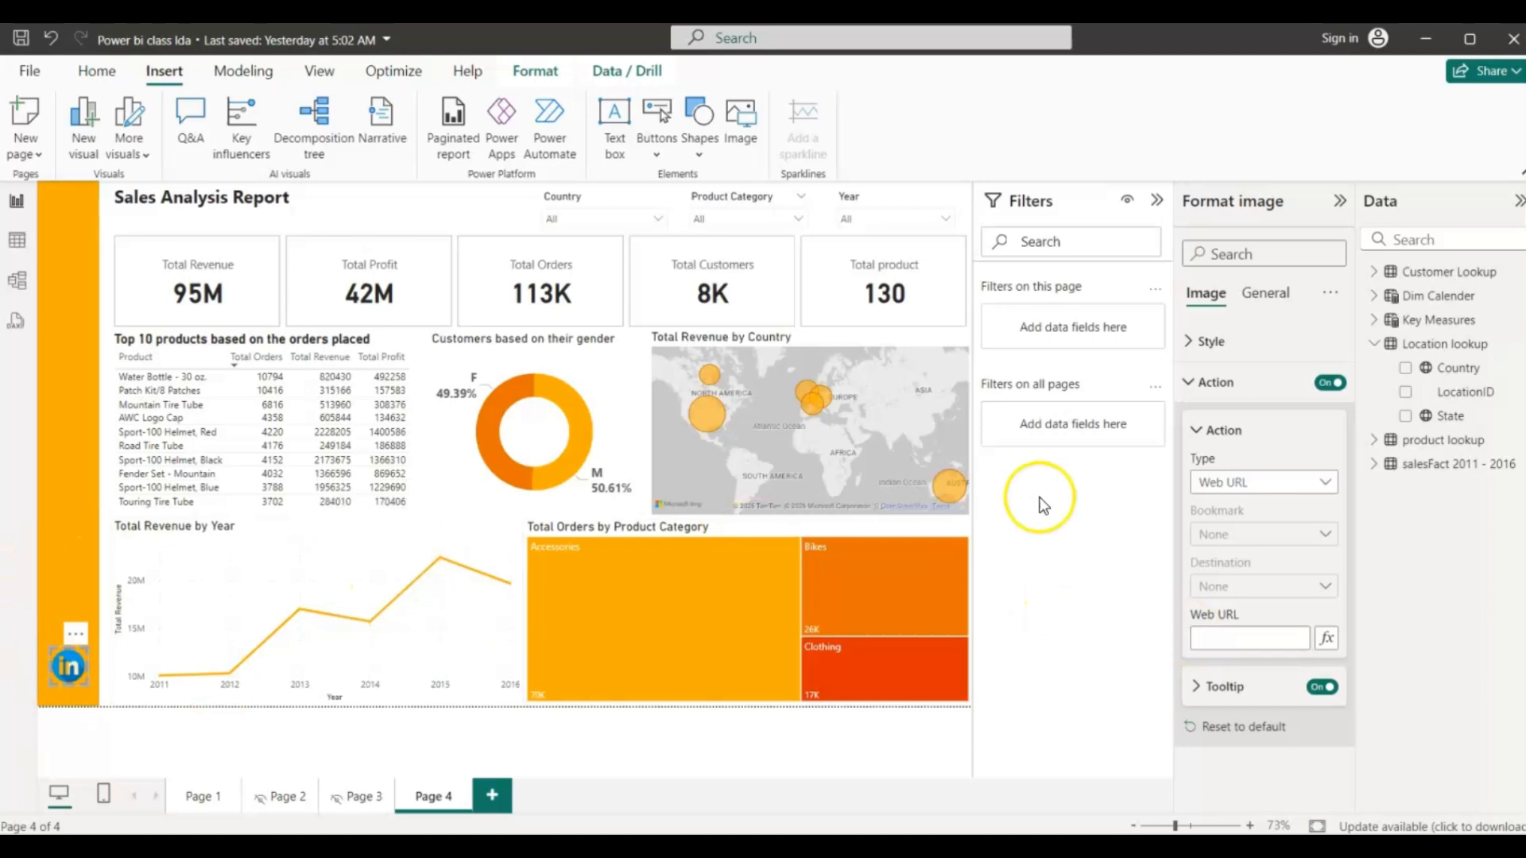
click(1062, 487)
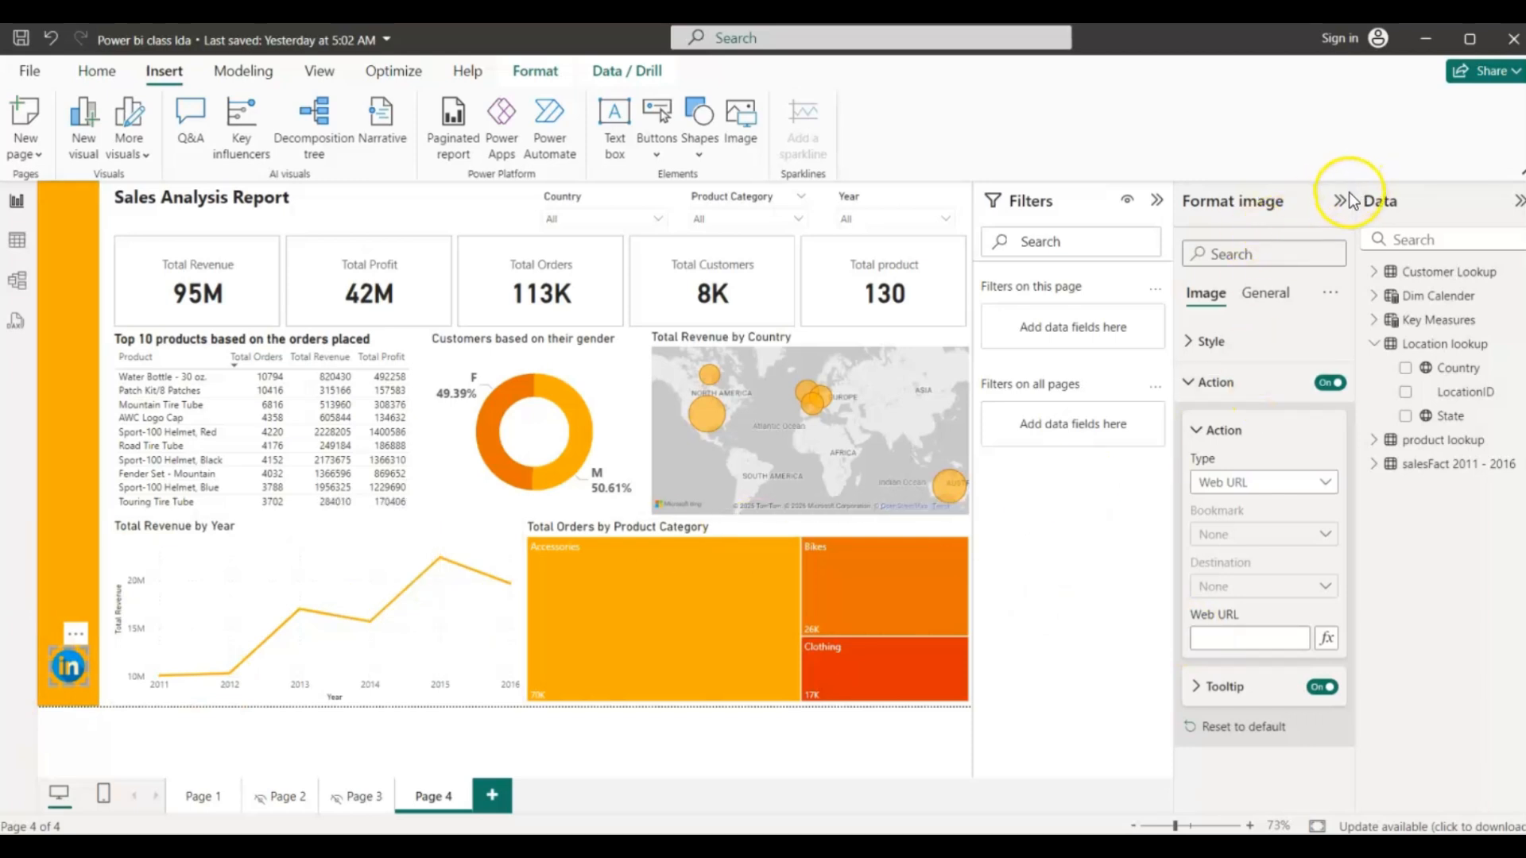
click(1189, 382)
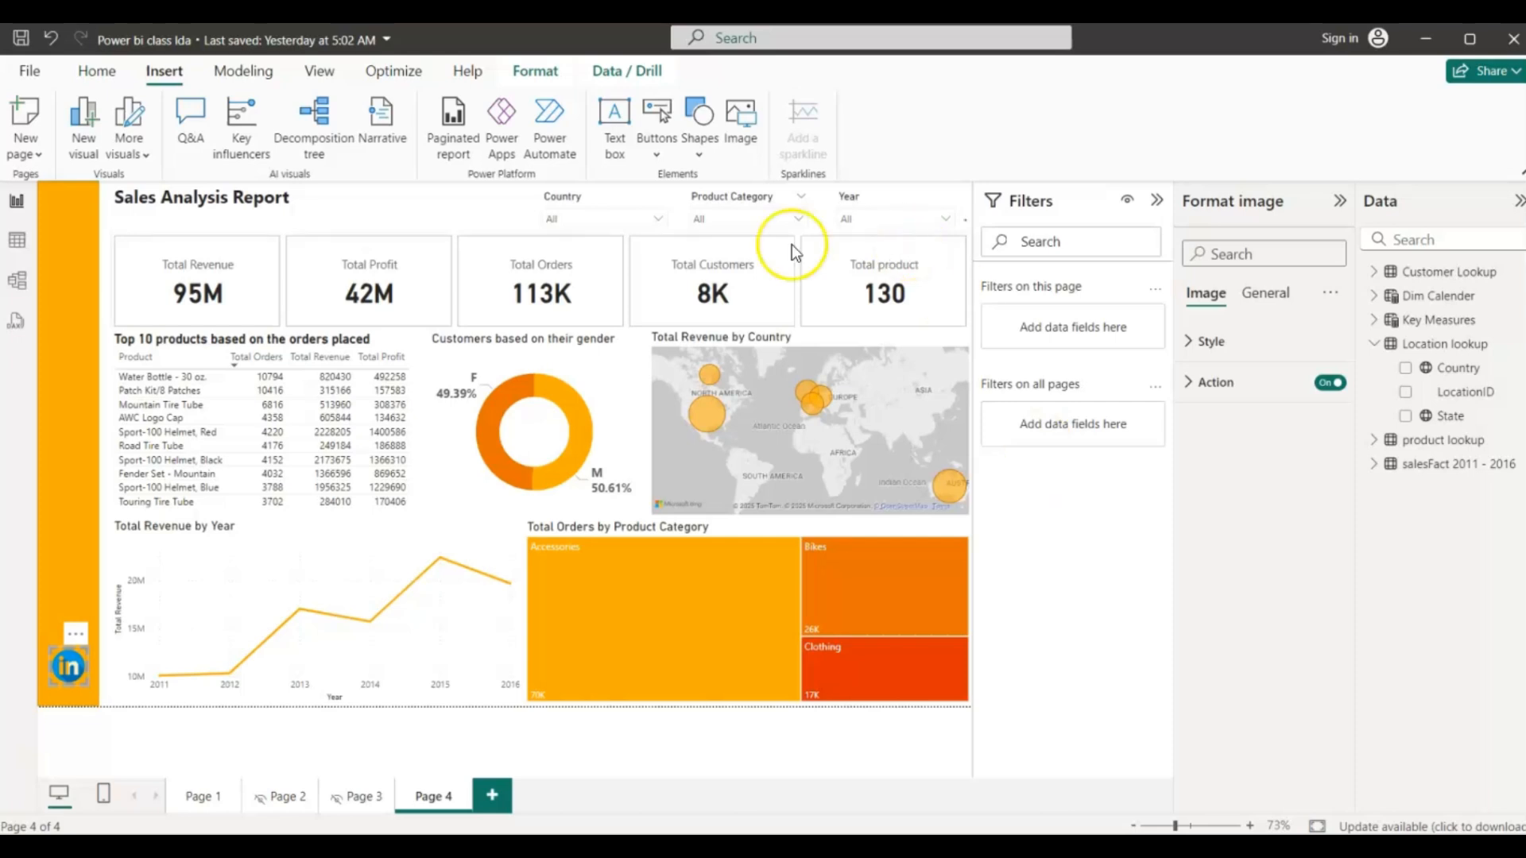
click(450, 219)
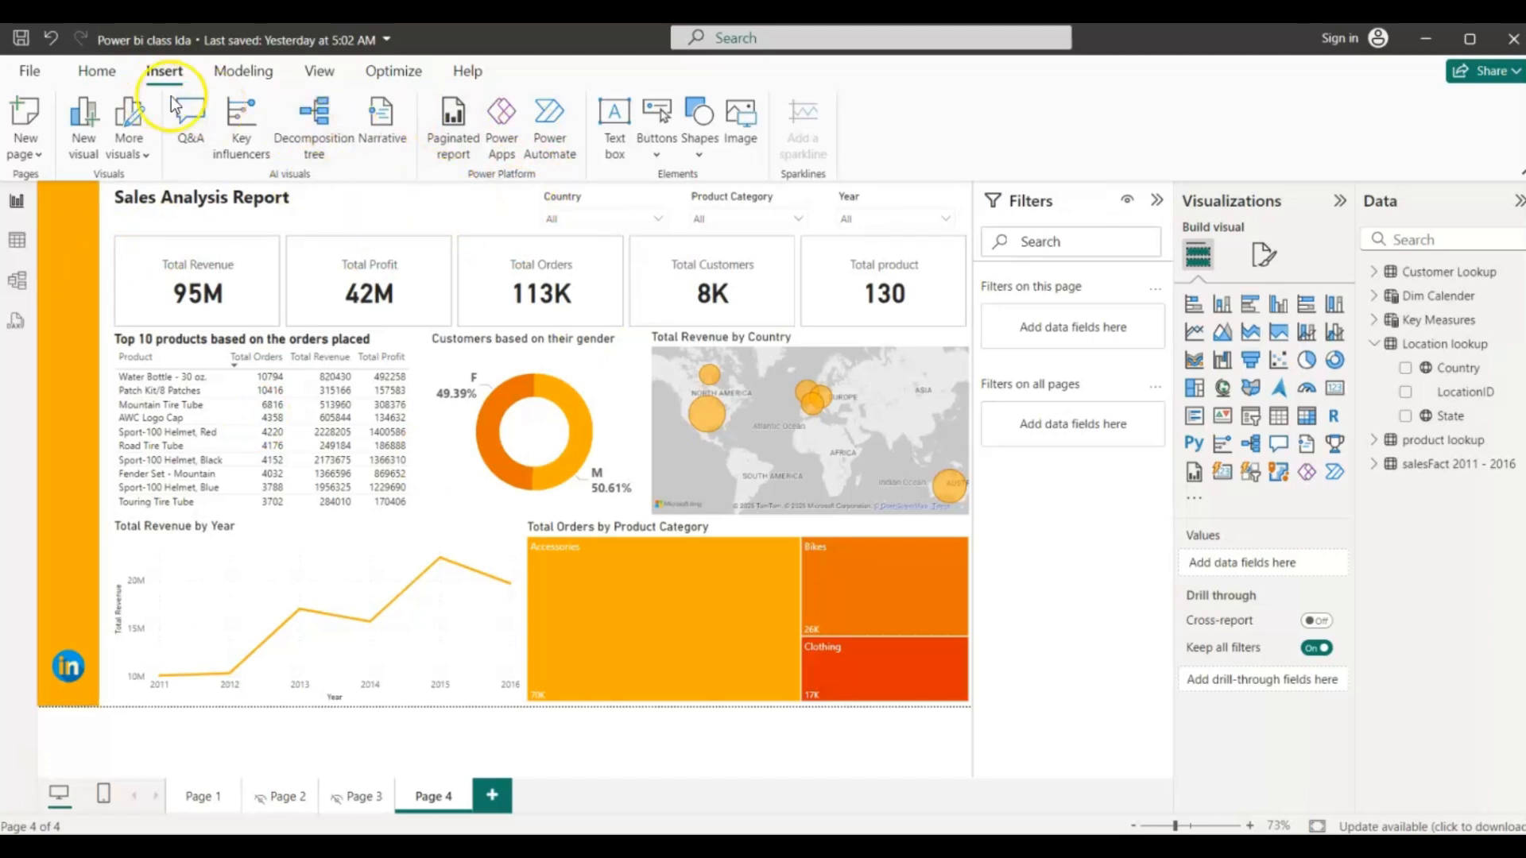
- Insert a Back button, shrink it and place it near the upper end of the orange sidebar strip
click(656, 157)
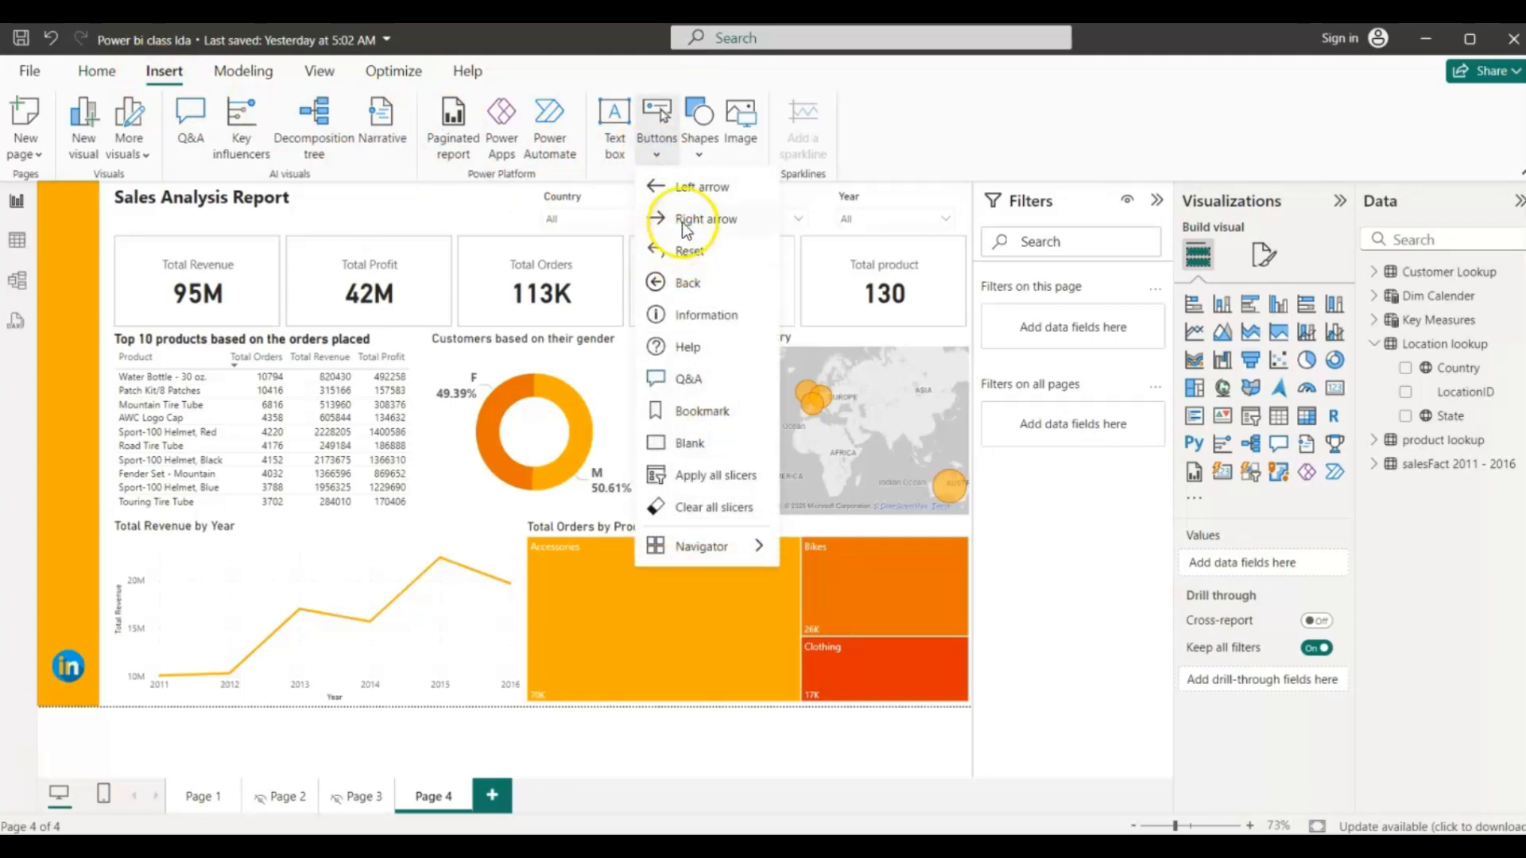
click(660, 286)
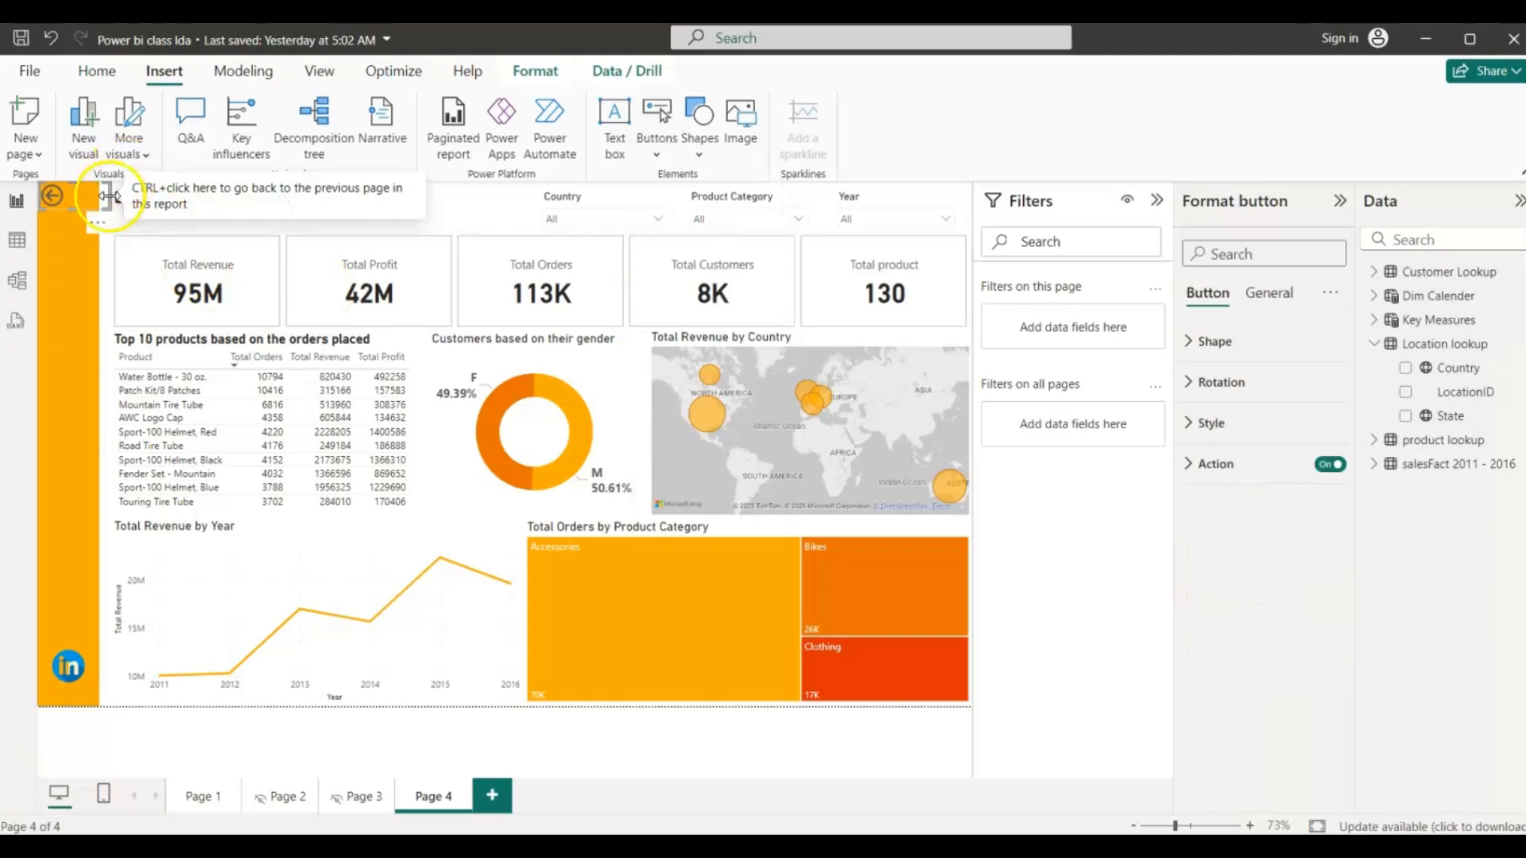
drag(107, 195, 52, 272)
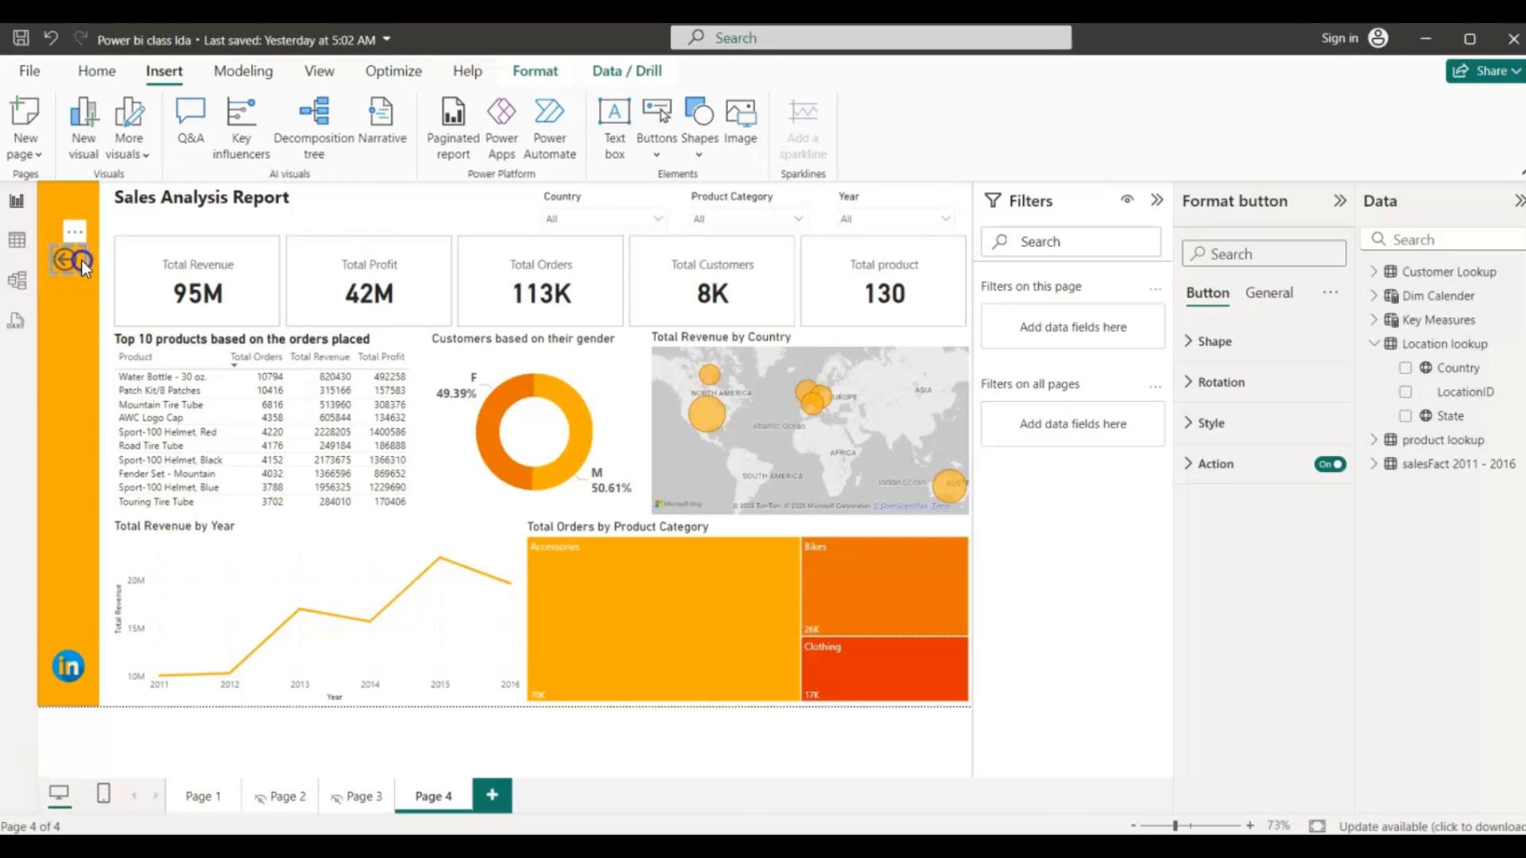
drag(78, 261, 79, 262)
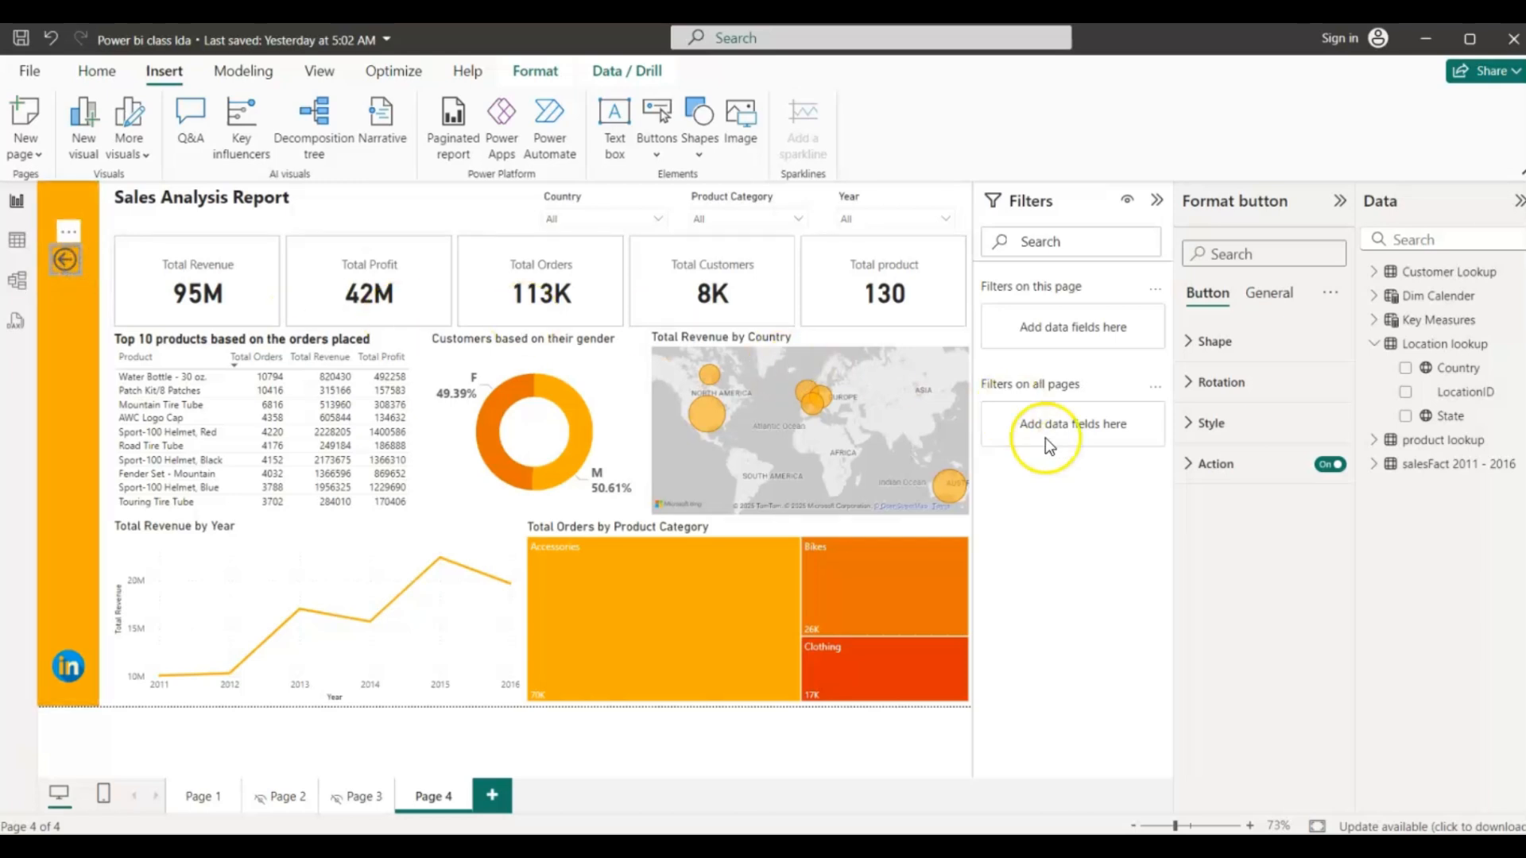
- Set the line color of the Back button's icon to white
click(1194, 427)
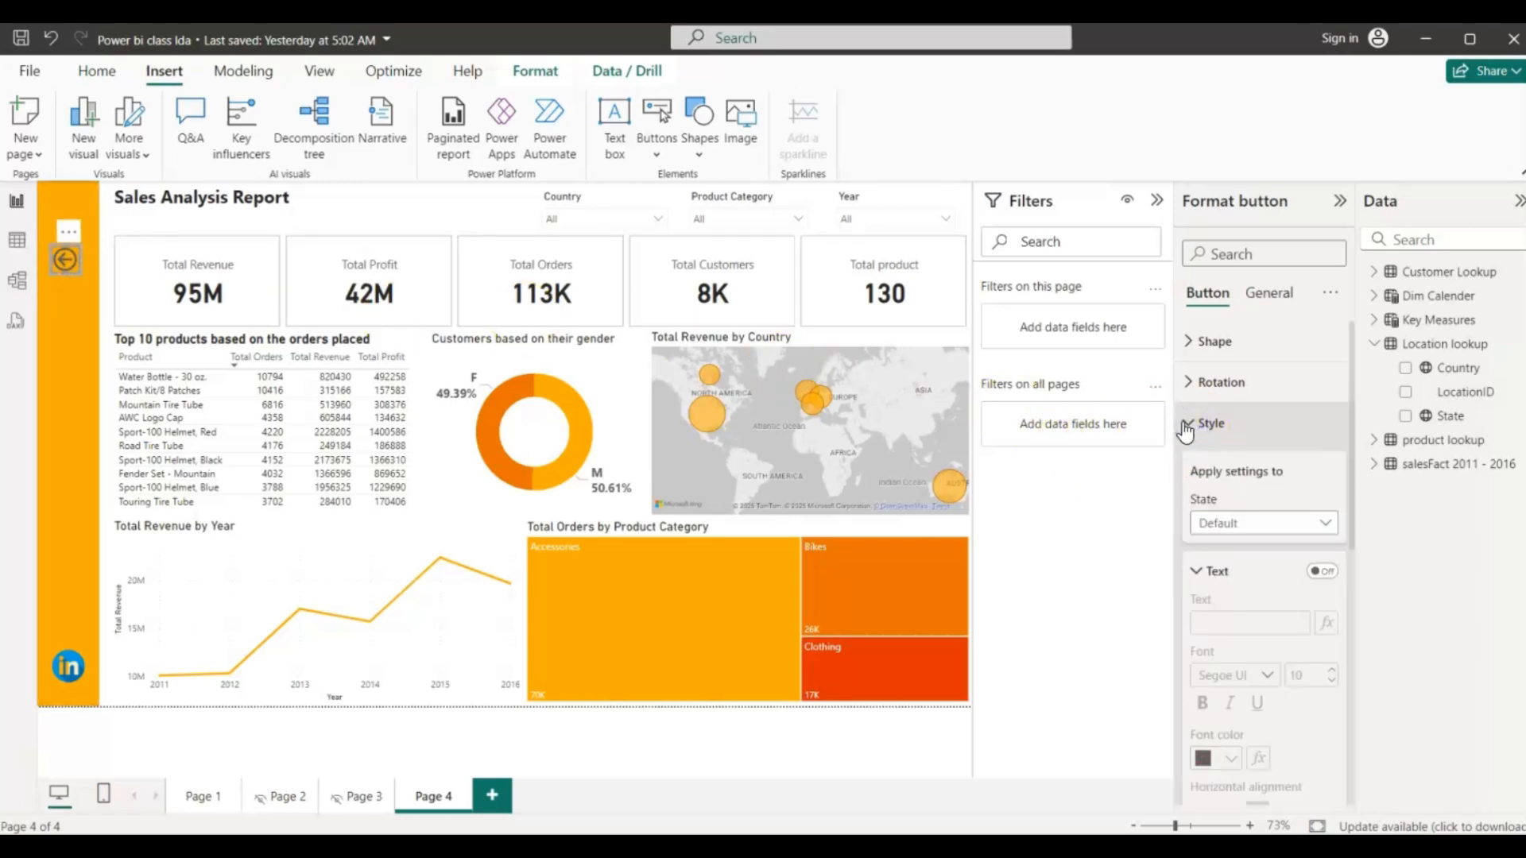
drag(1350, 466, 1358, 706)
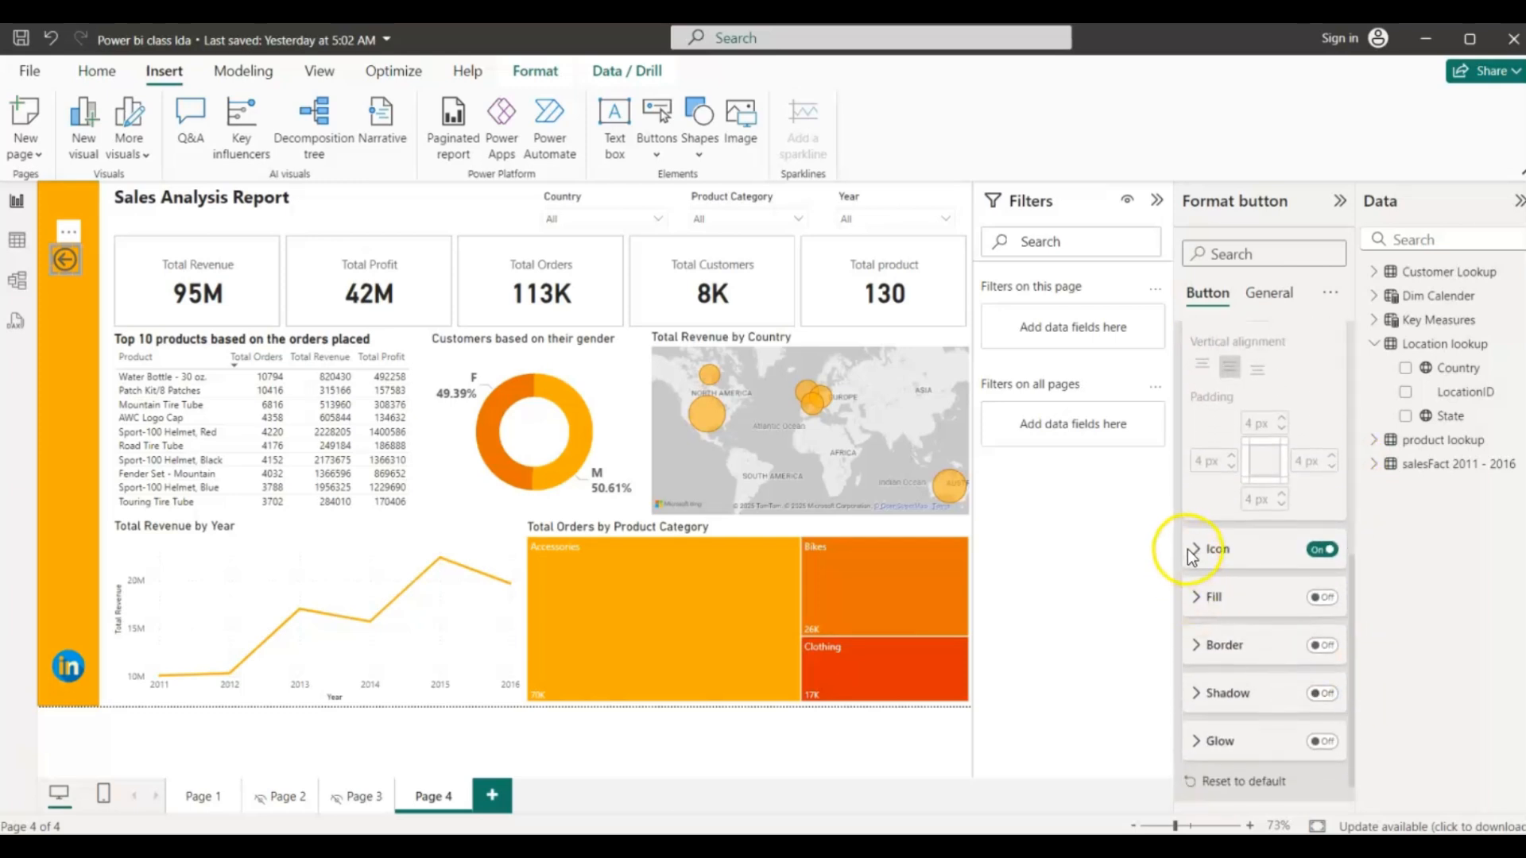
click(1194, 550)
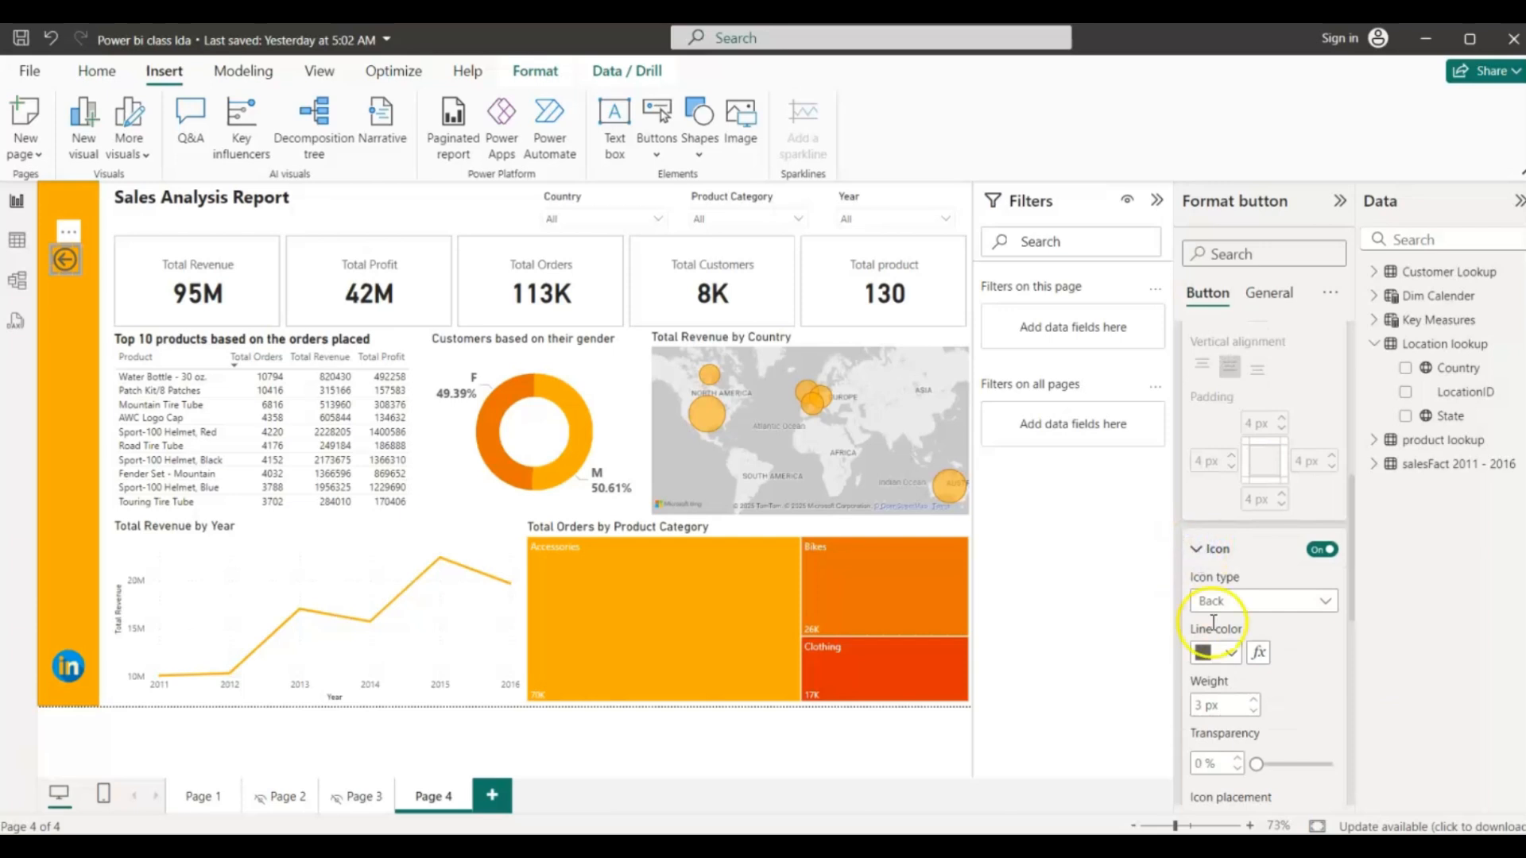
click(1233, 655)
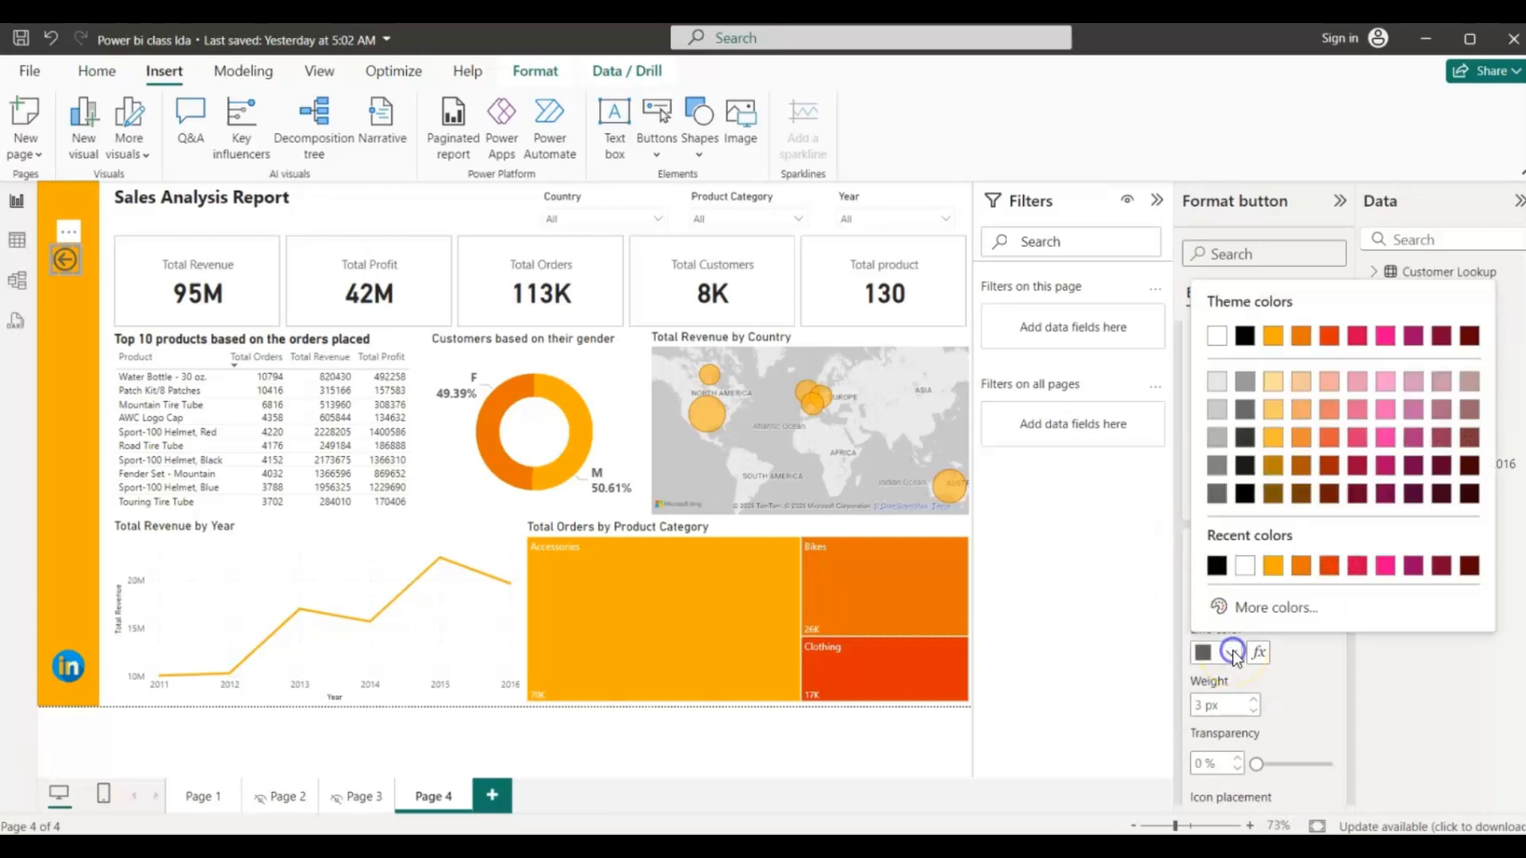
click(1243, 567)
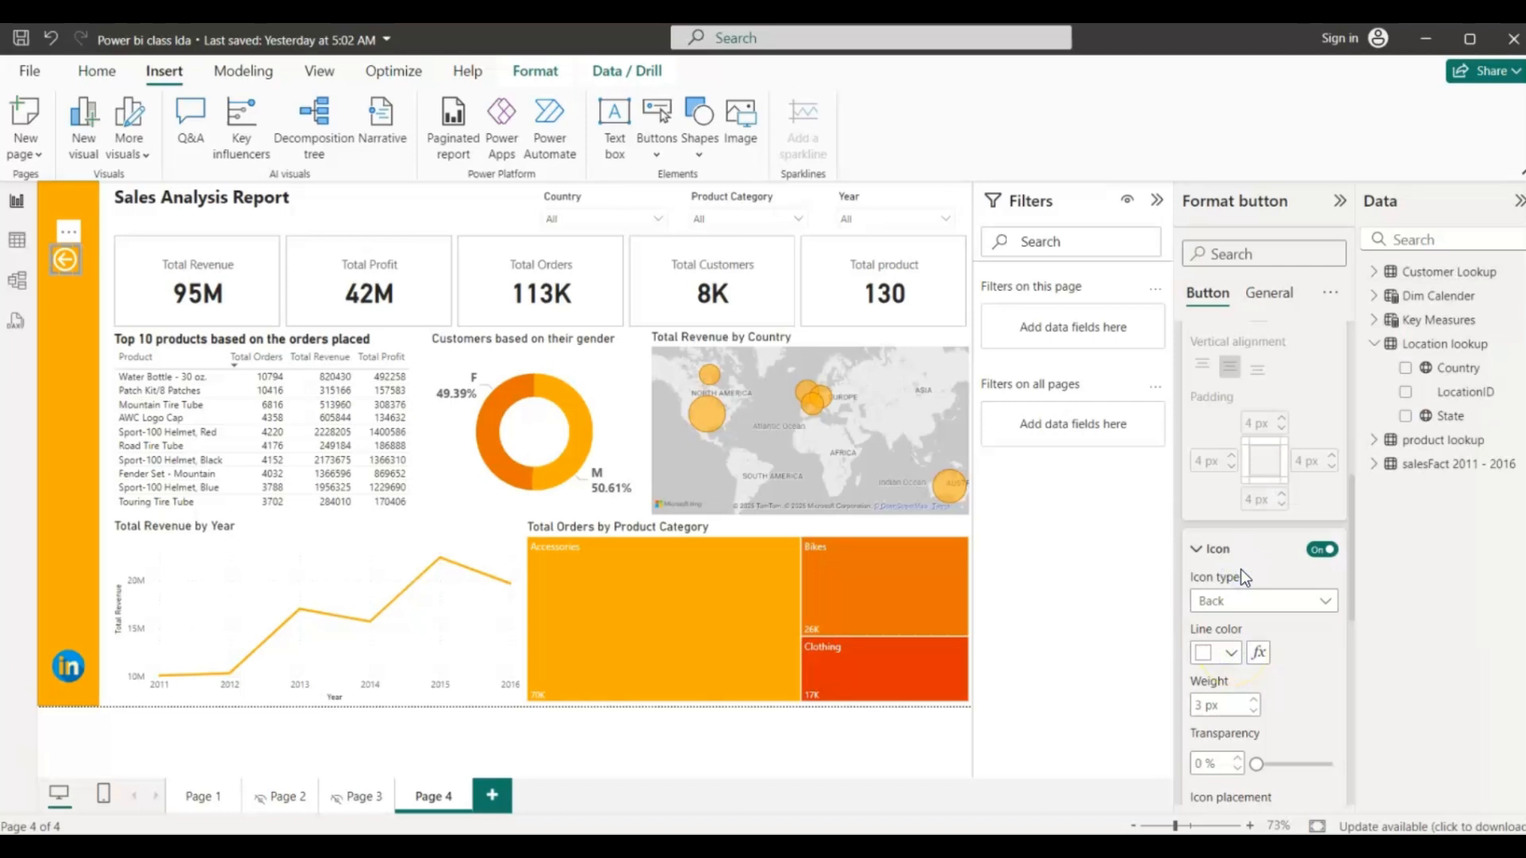
click(1196, 553)
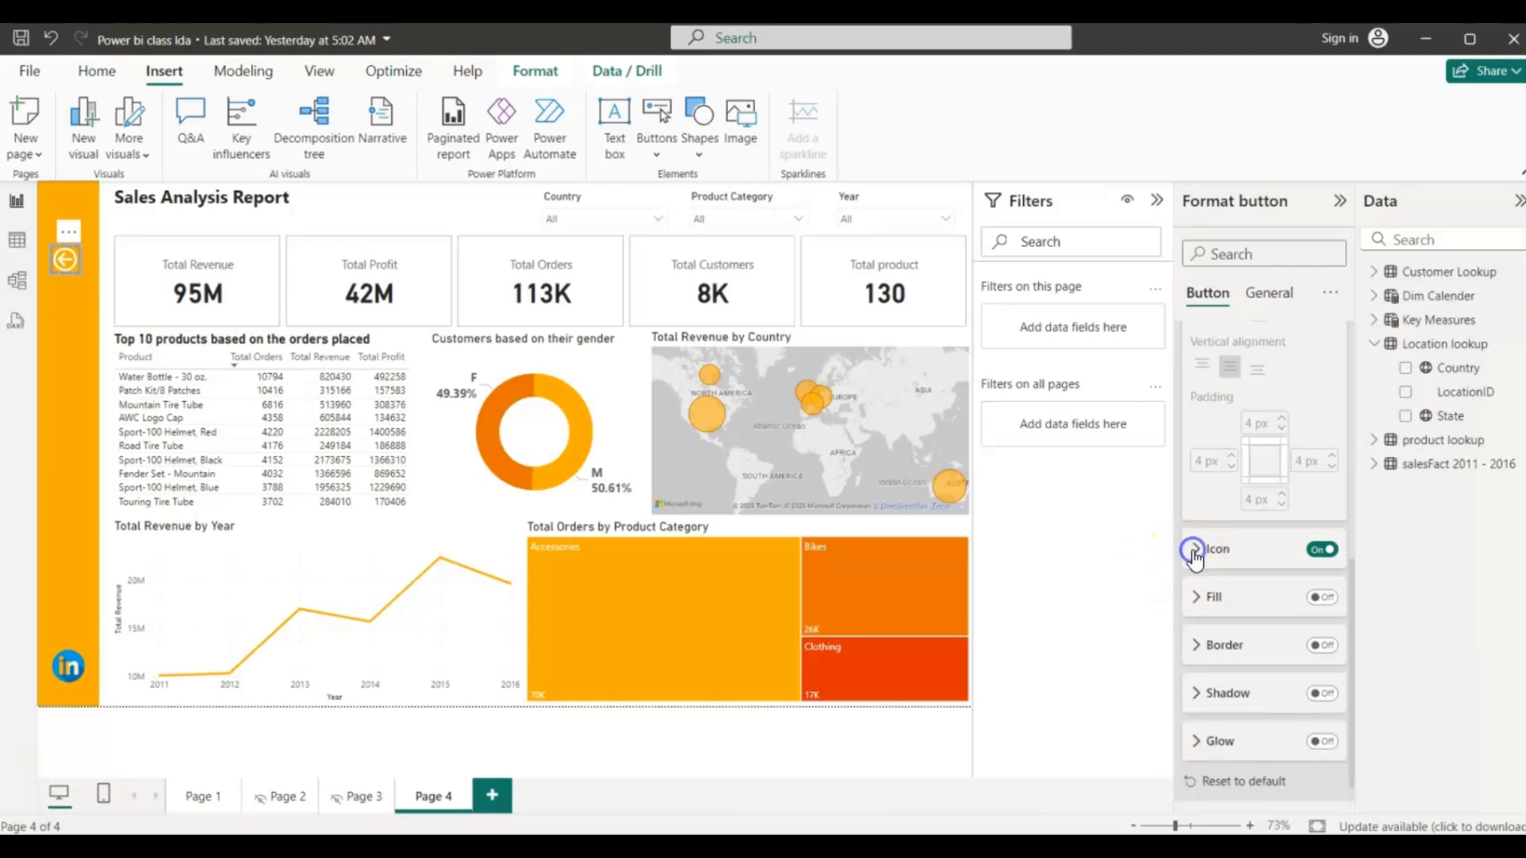
- Try a shadow on the Back button, switch it off again and deselect the button
click(1202, 698)
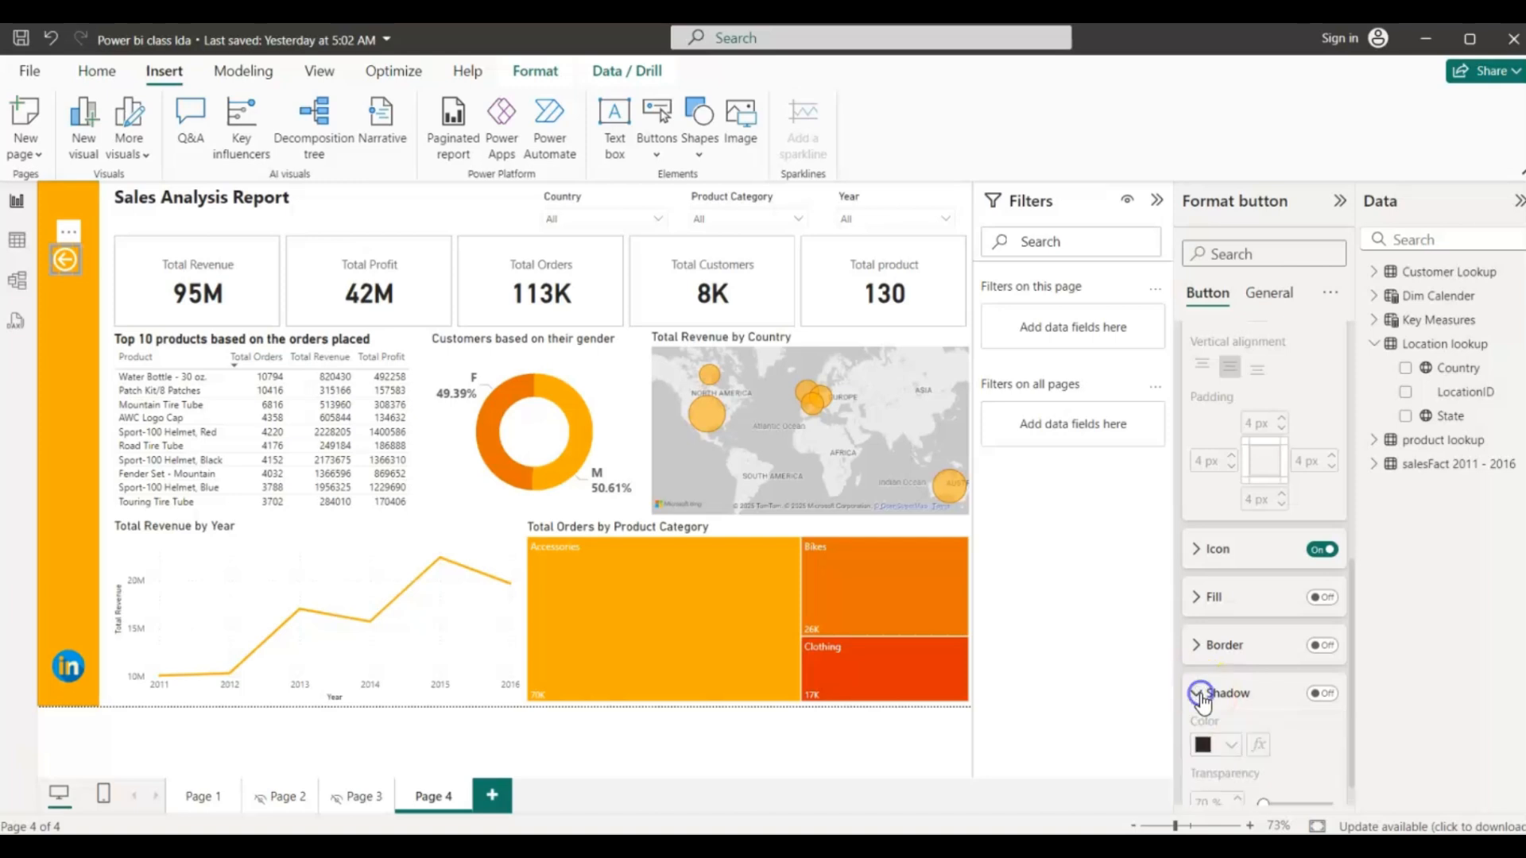
click(1319, 695)
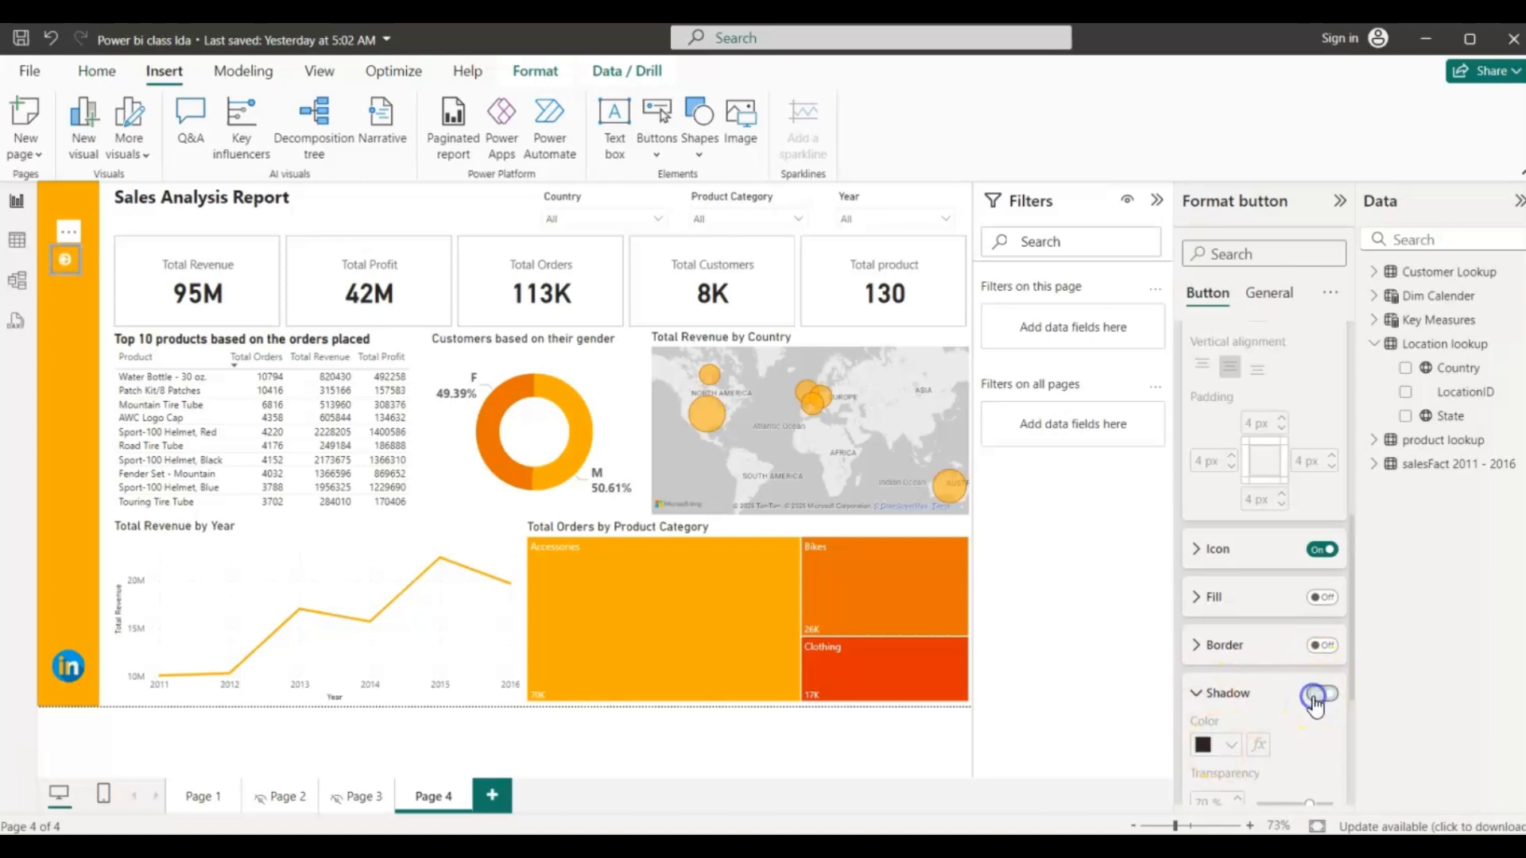
click(1320, 695)
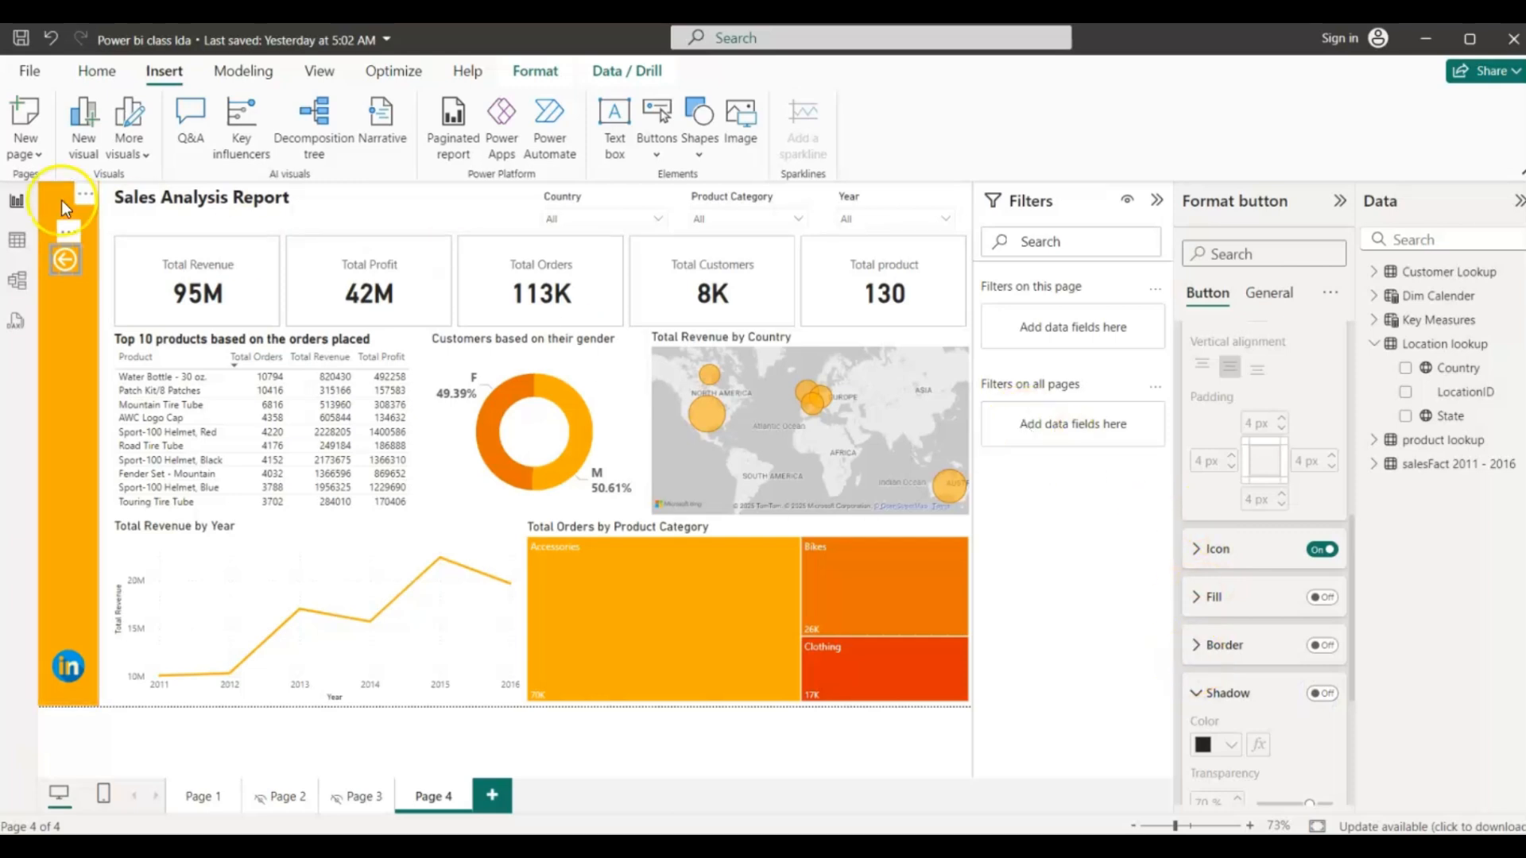
click(341, 202)
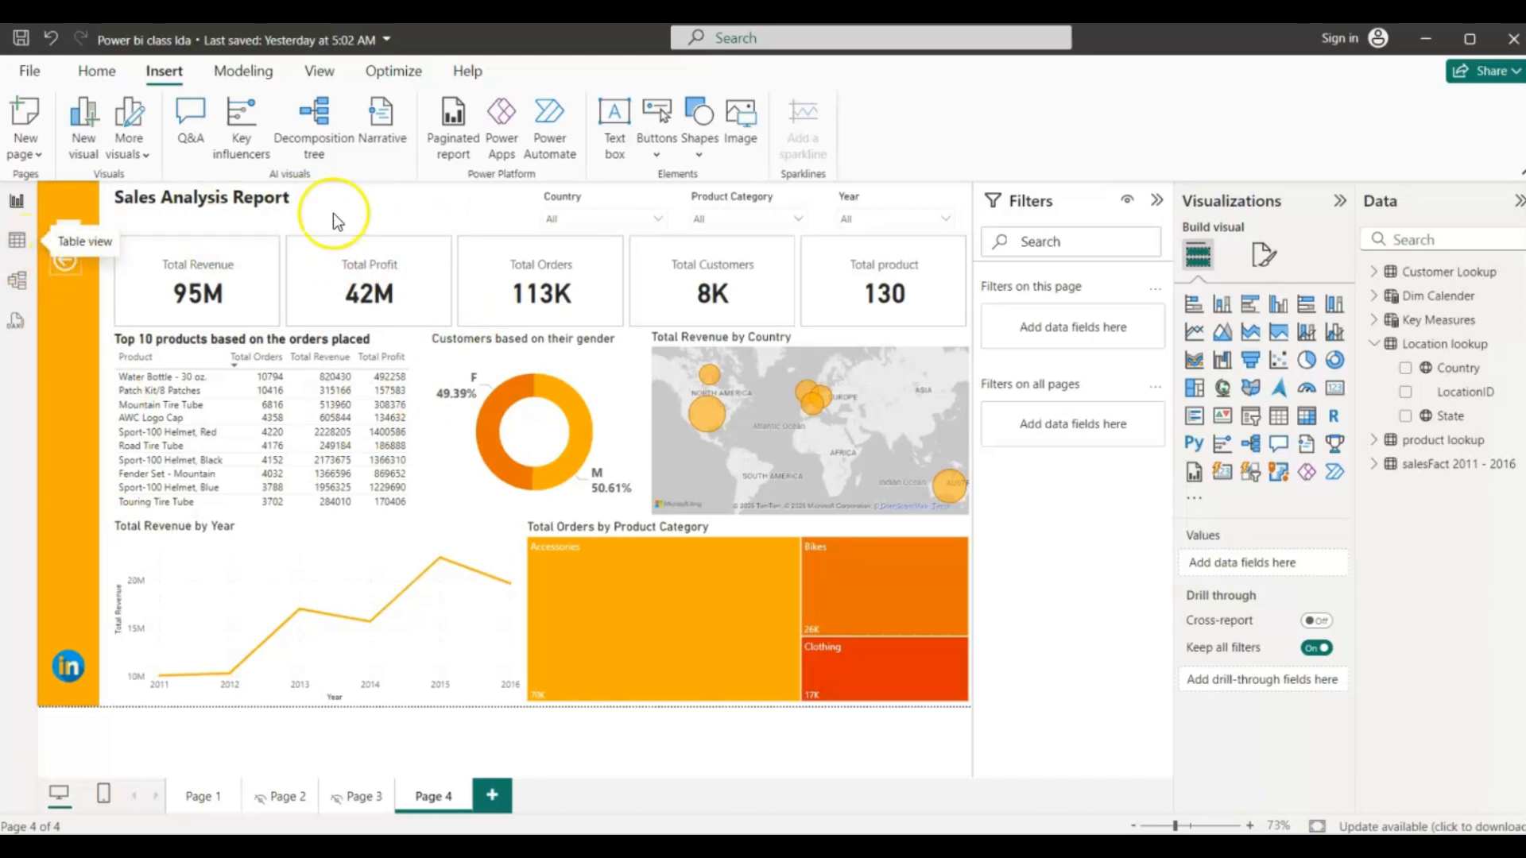
- Display the report's bookmarks and selection lists and delete the existing bookmark Clear all filters
click(321, 72)
click(820, 122)
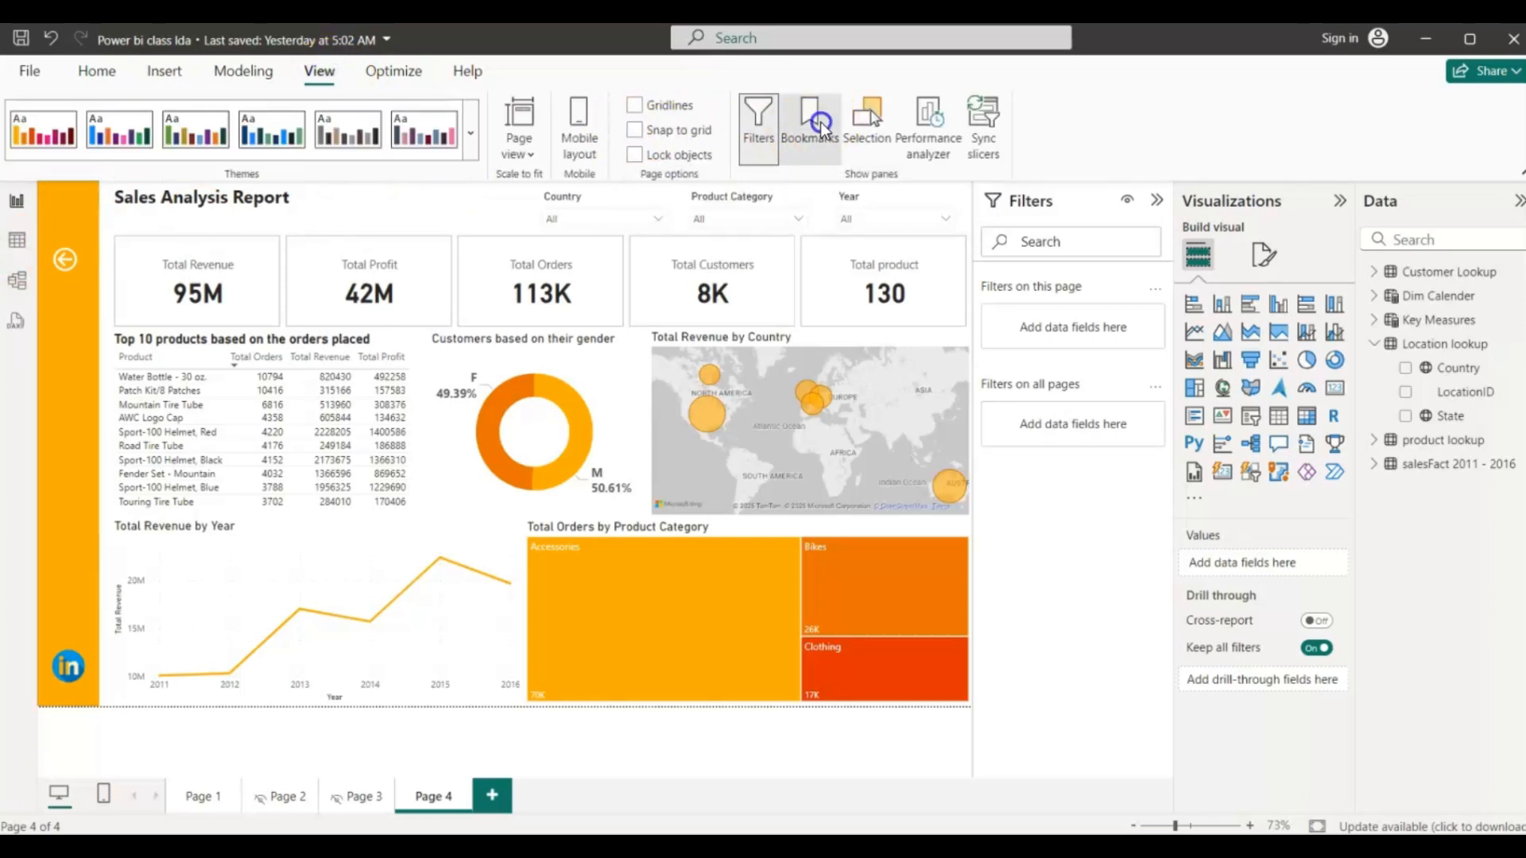
click(858, 122)
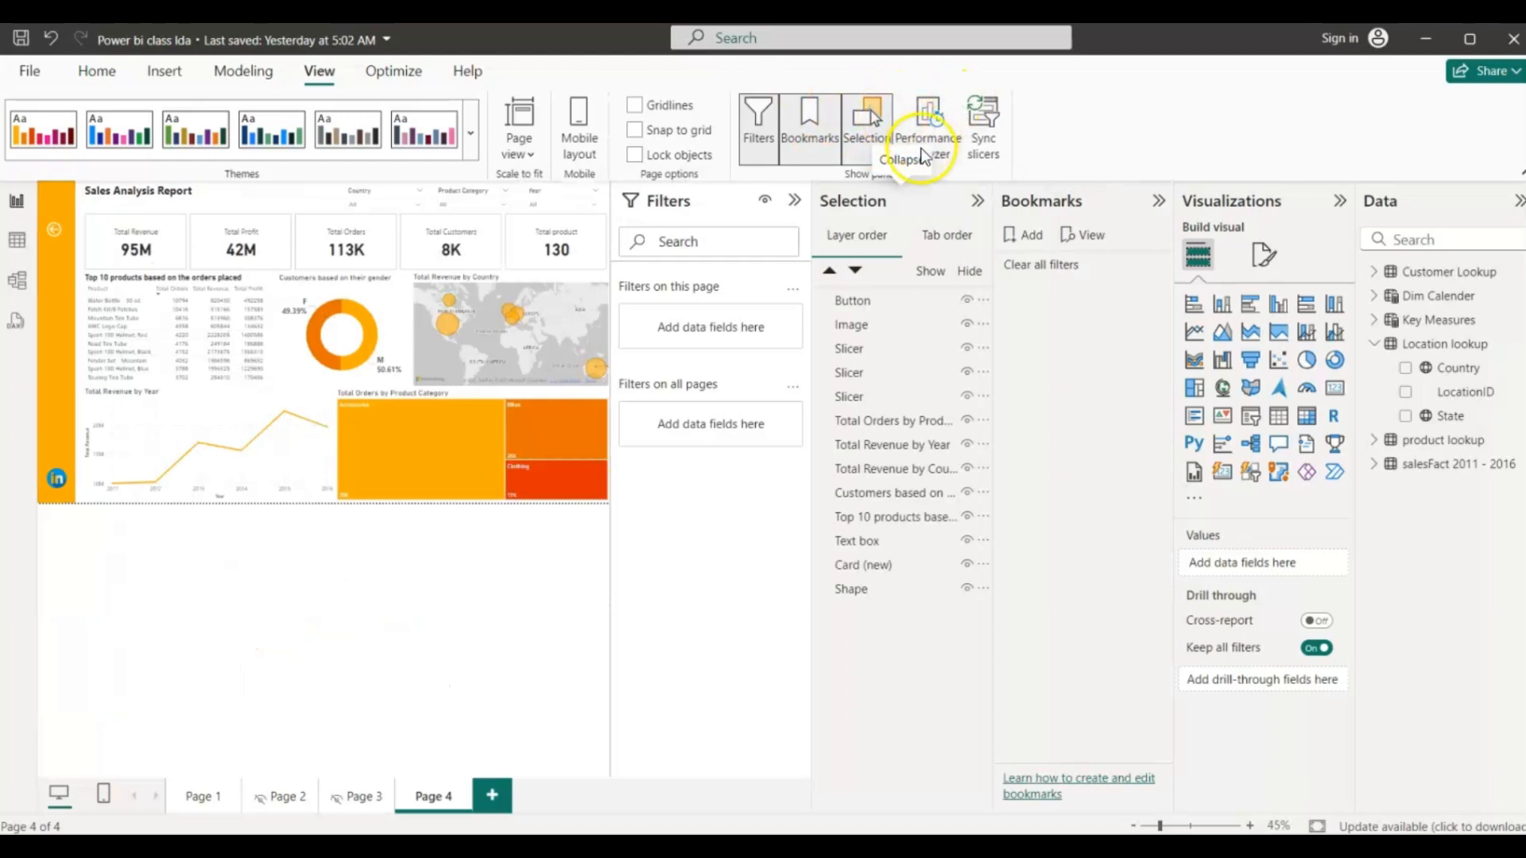
mouse_move(1089, 273)
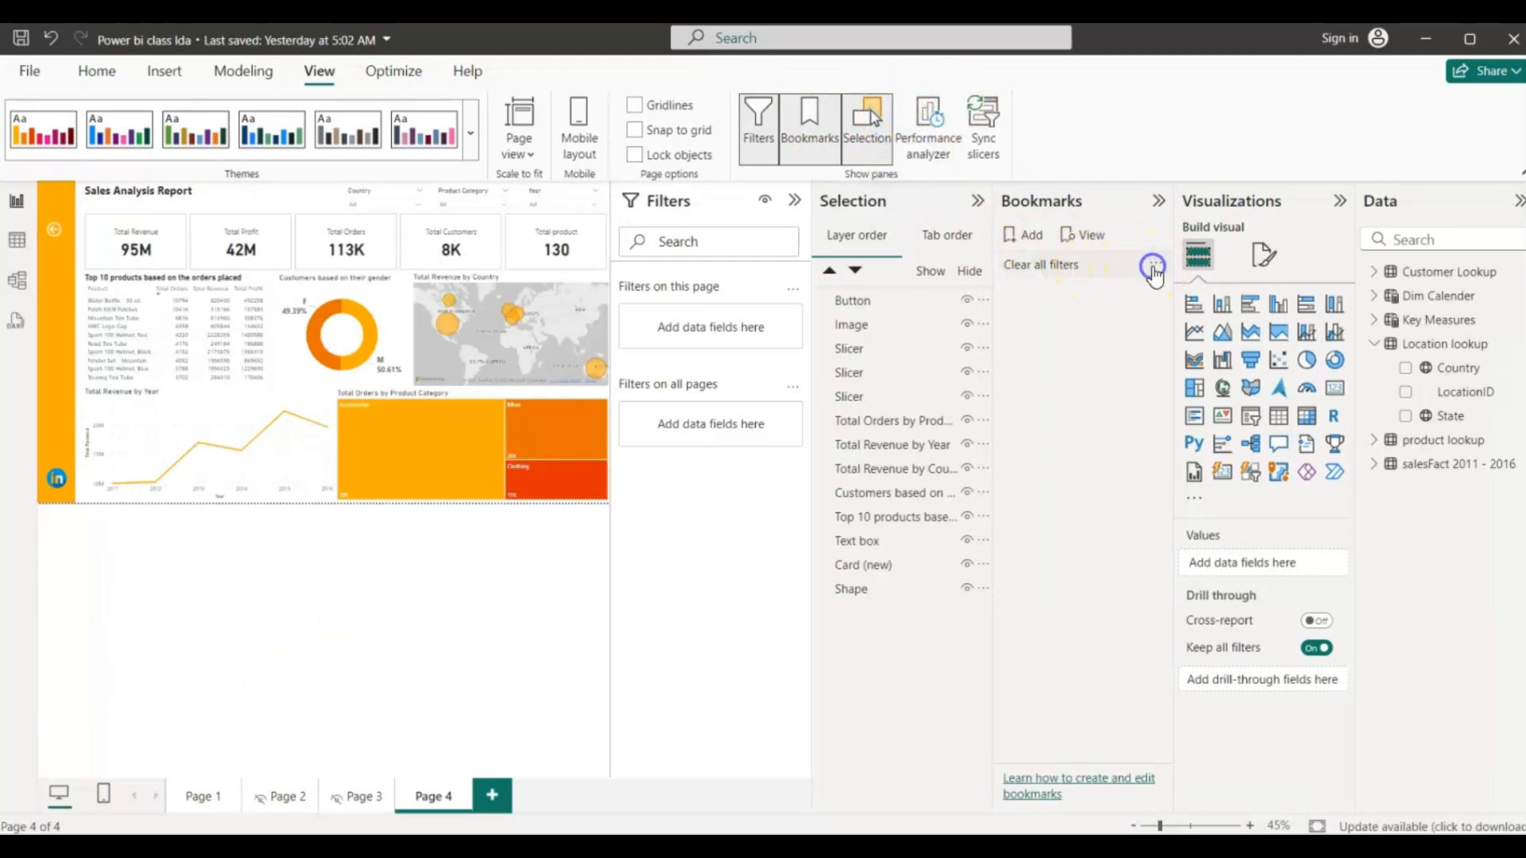
click(1154, 268)
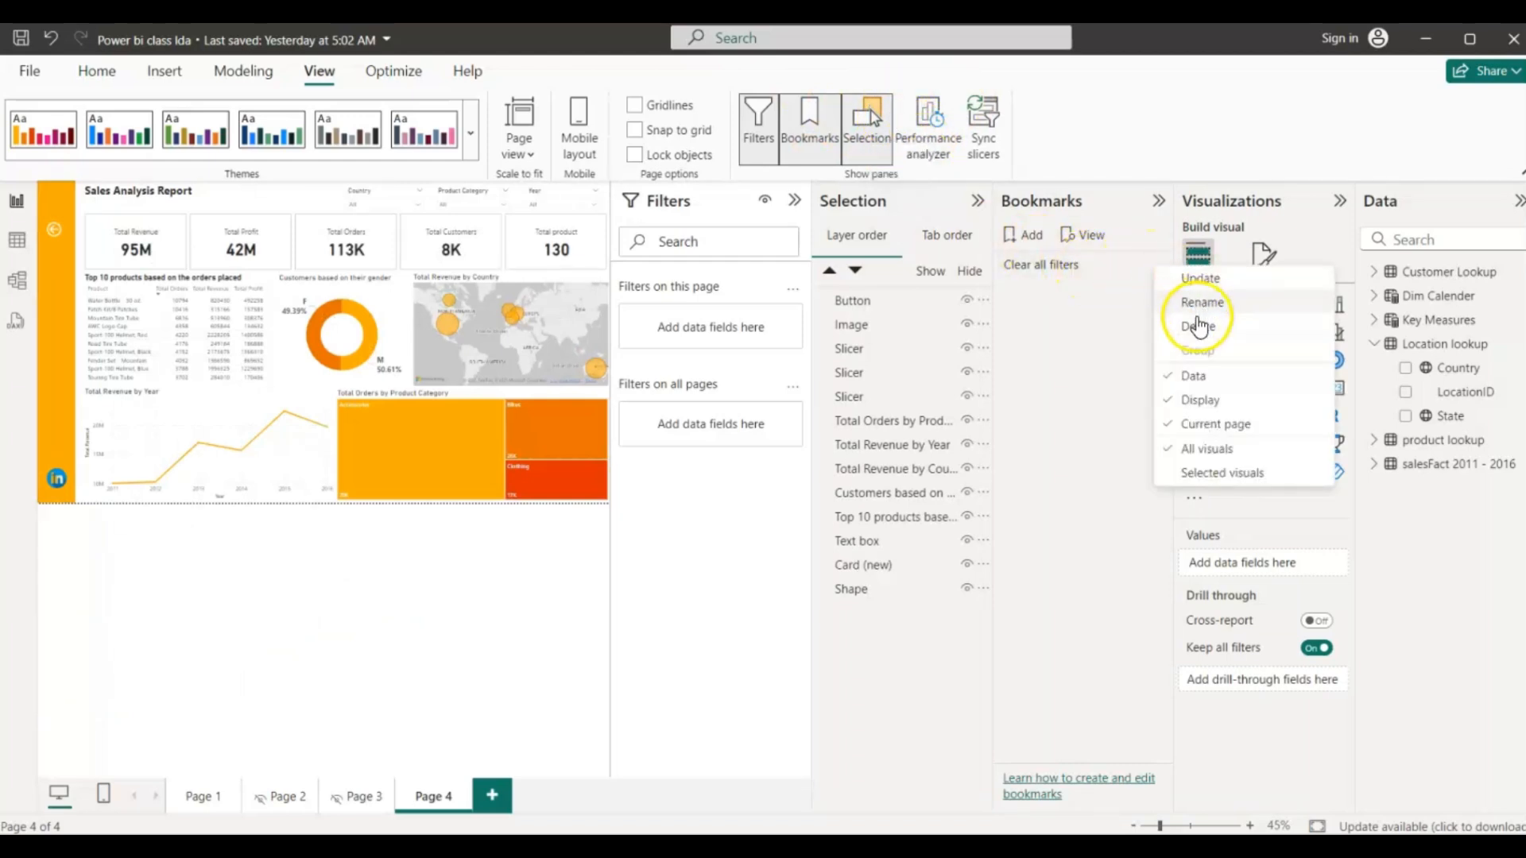
click(1199, 326)
- Add a new bookmark of the current report state and rename it Clear all filter
click(1031, 236)
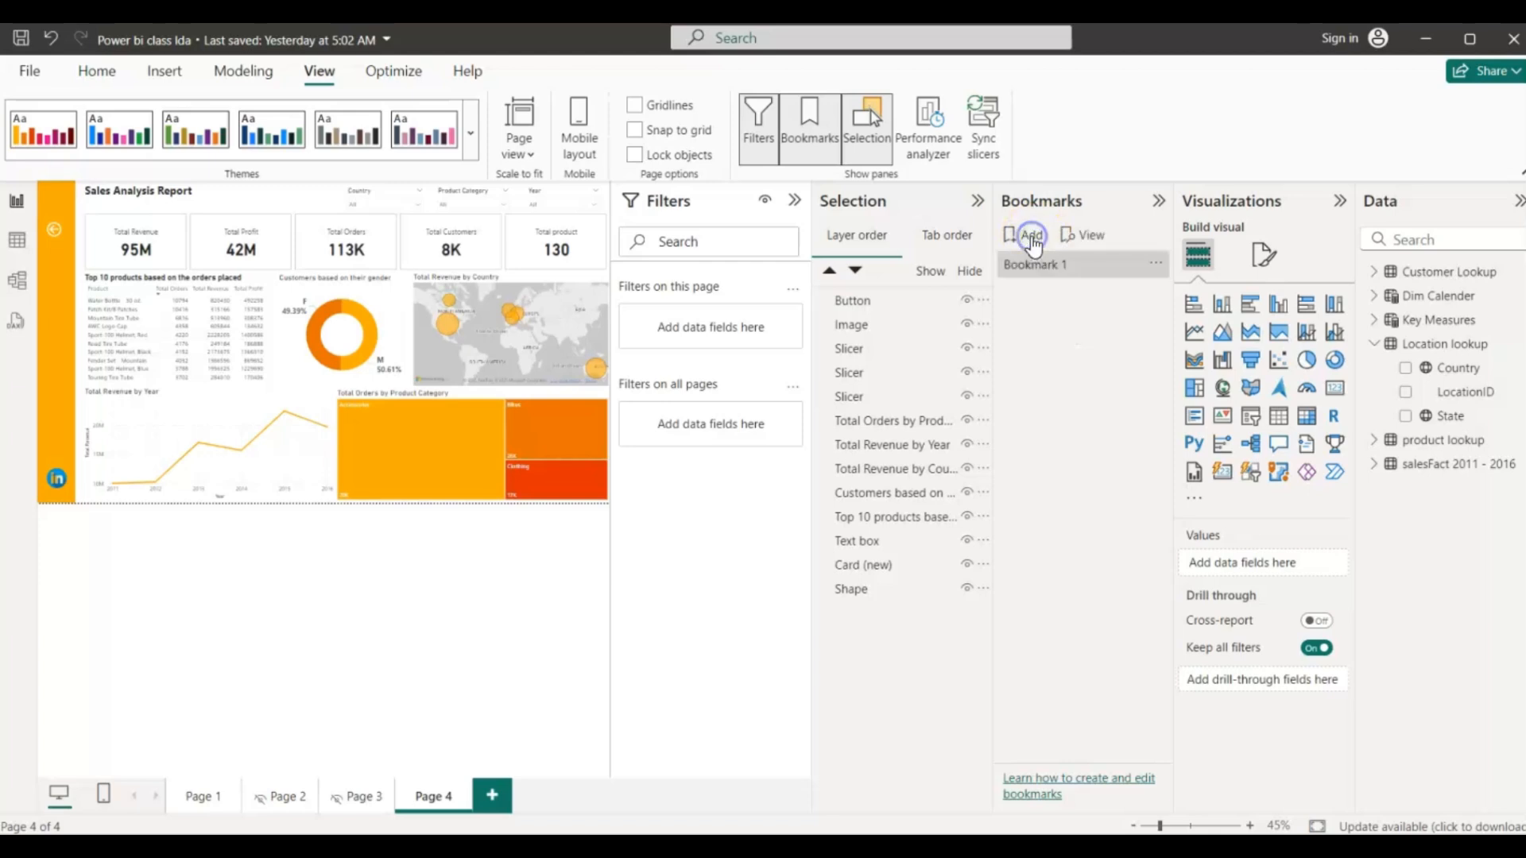
double_click(1064, 266)
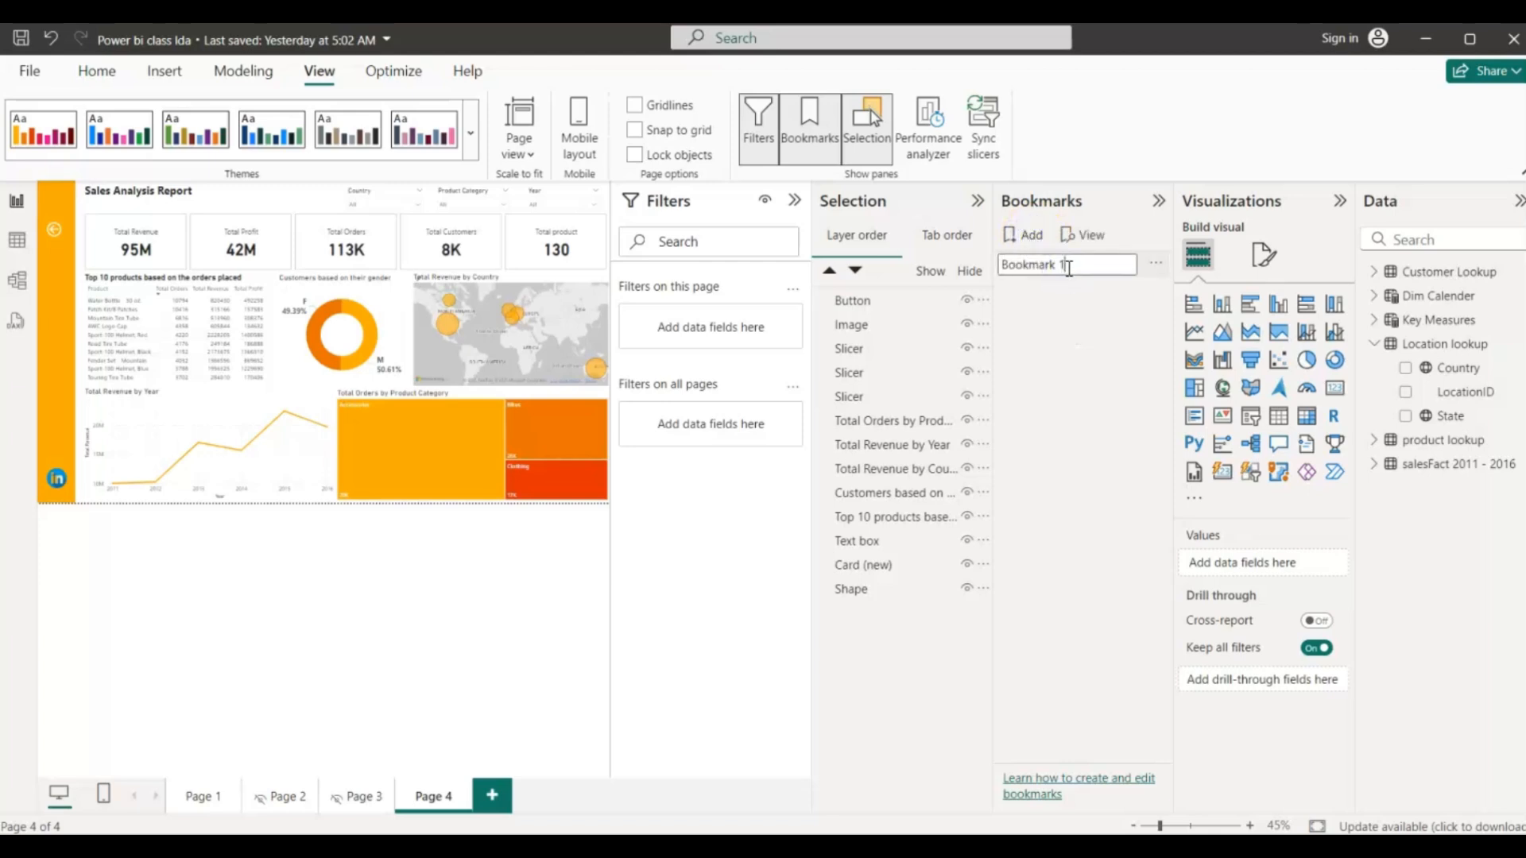
drag(1069, 269, 999, 262)
click(1157, 267)
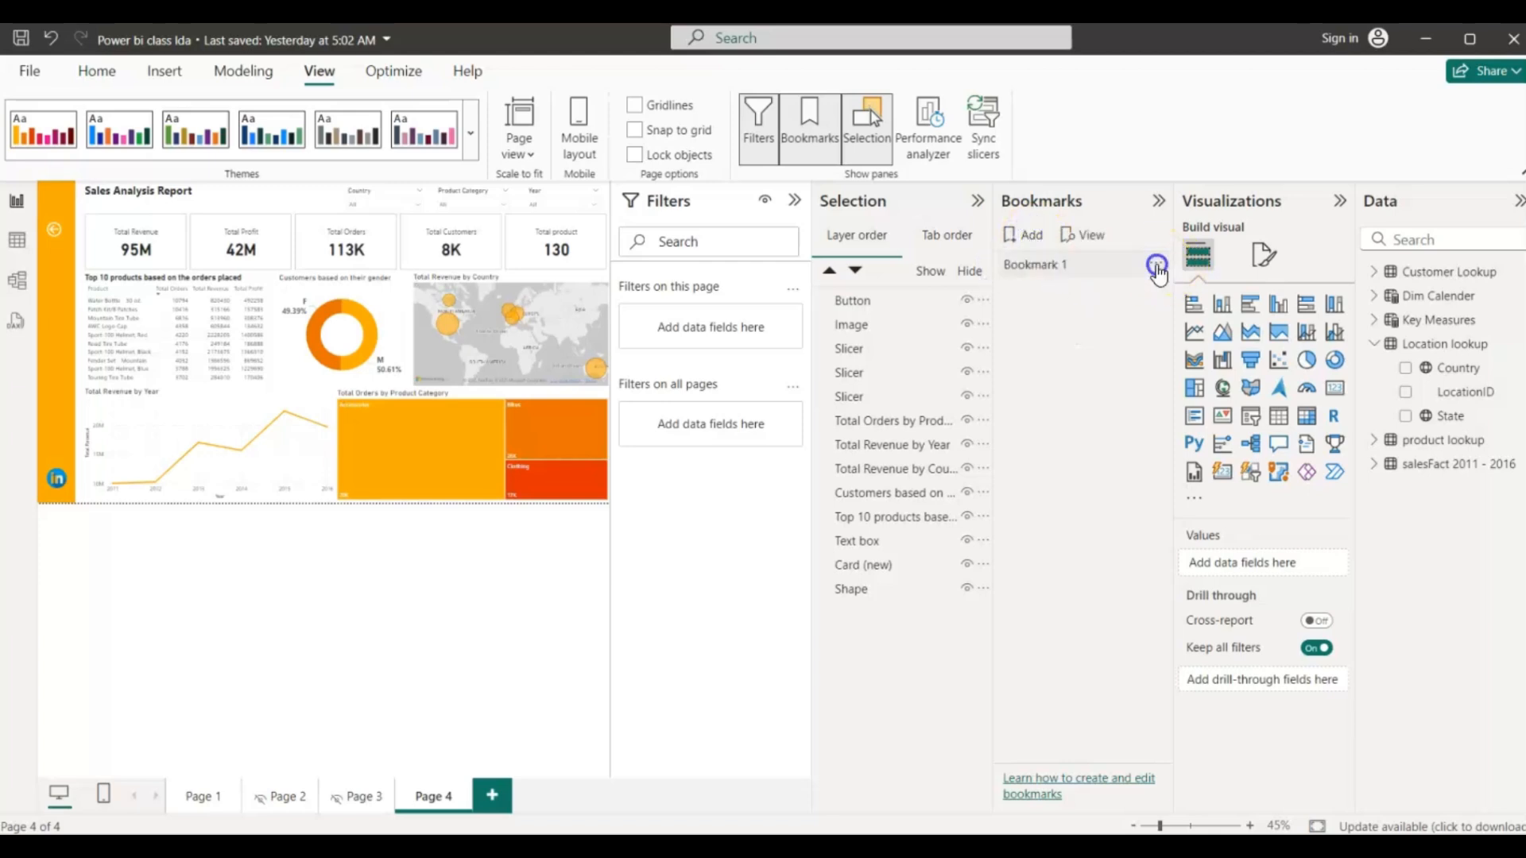
click(1097, 269)
double_click(1082, 264)
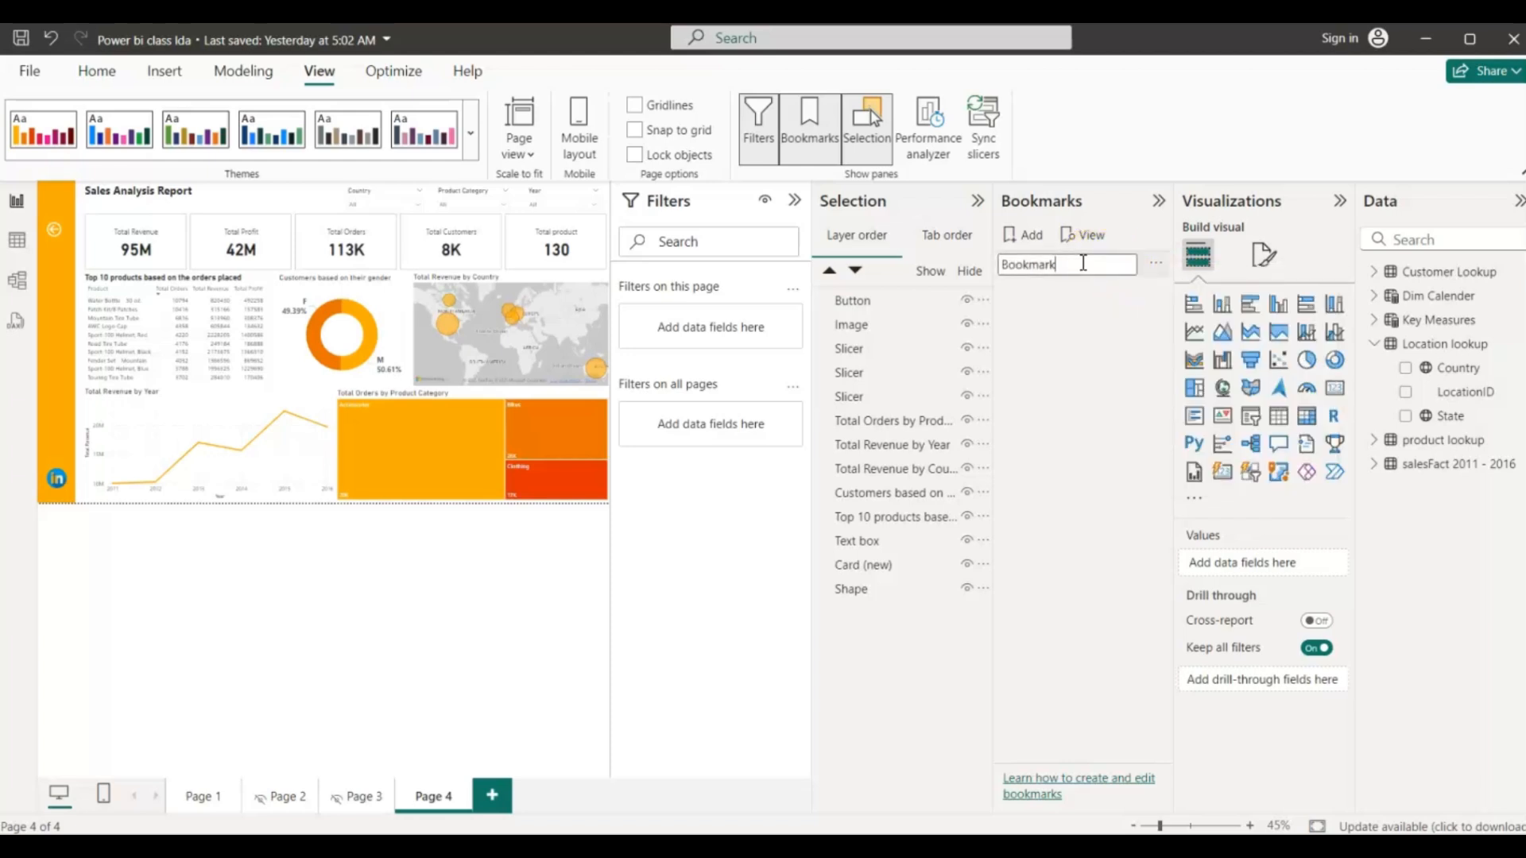
key(BackSpace)
key(BackSpace)
key(BackSpace)
key(BackSpace)
key(BackSpace)
key(BackSpace)
key(BackSpace)
key(BackSpace)
text(Cear)
key(BackSpace)
key(BackSpace)
key(BackSpace)
text(lear all)
key(Return)
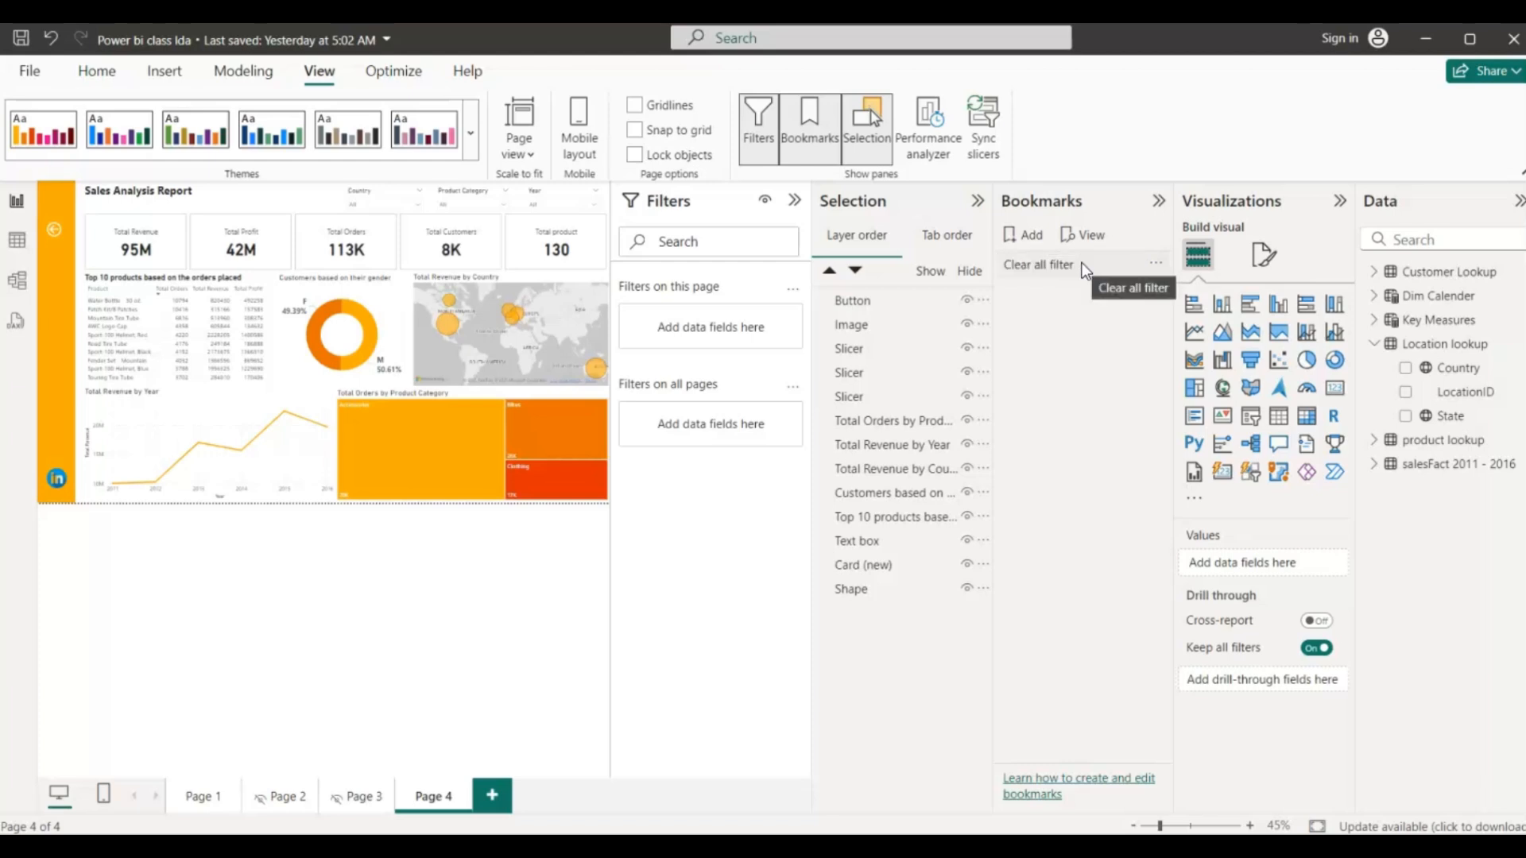
- Apply the Clear all filter bookmark and hide the Country slicer on the report page
click(1082, 267)
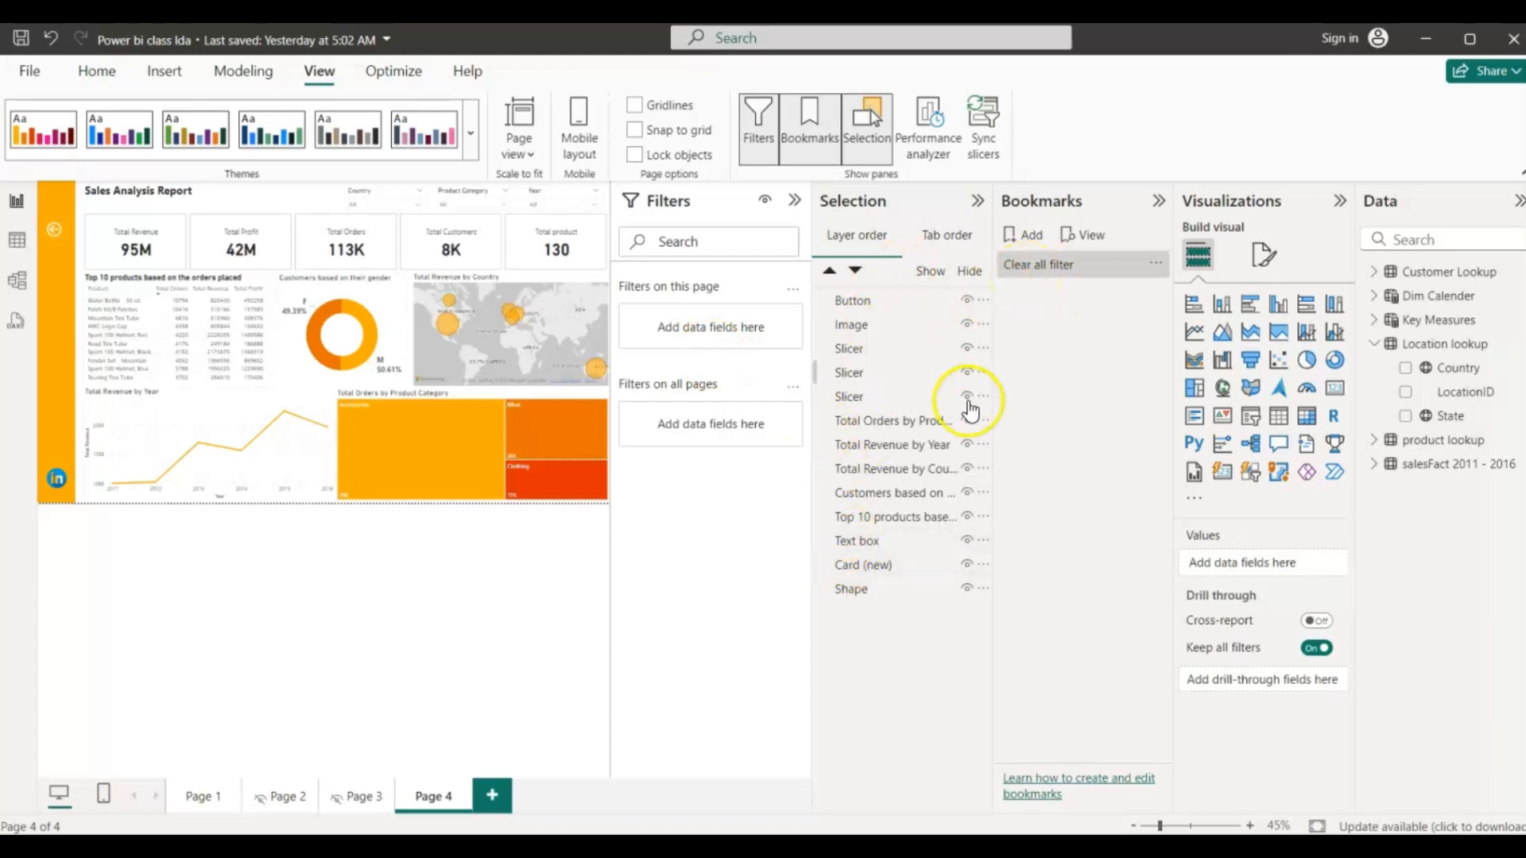
click(968, 352)
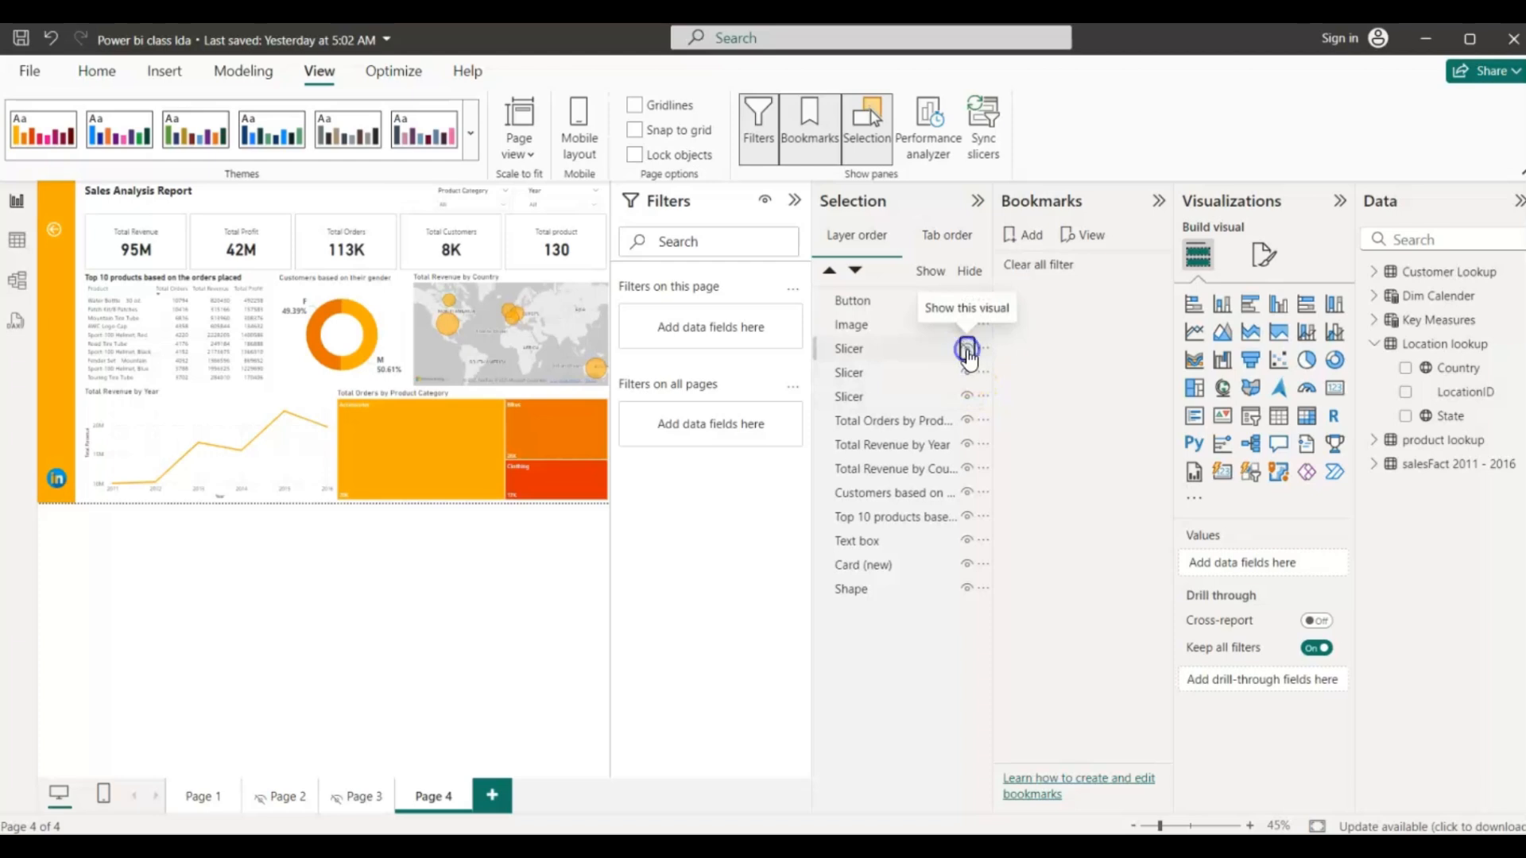
- Show the Country slicer on the page again and reapply the Clear all filter bookmark
click(968, 351)
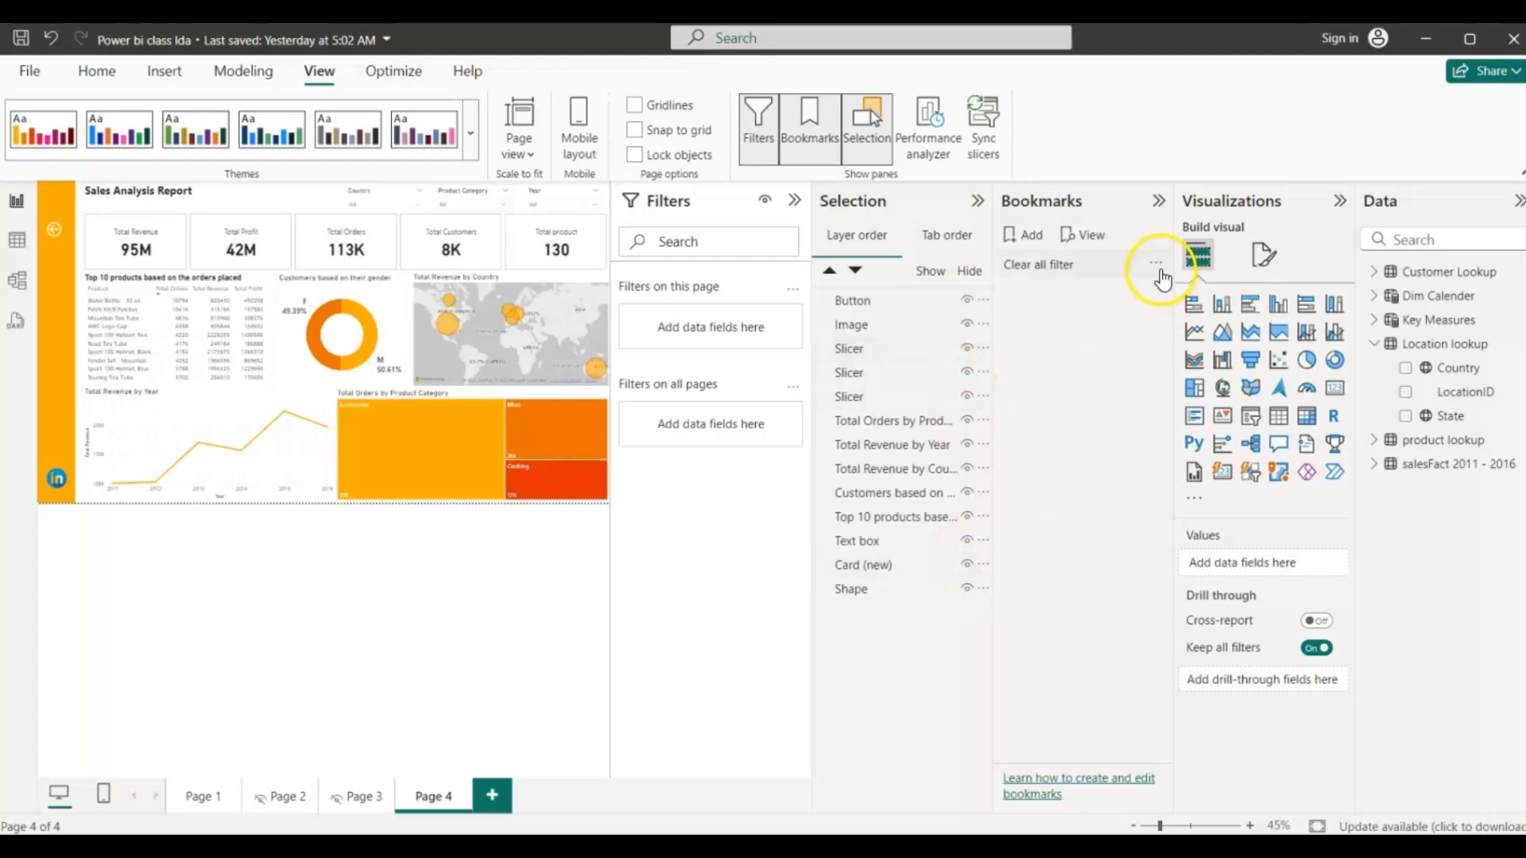
click(1156, 265)
click(1187, 279)
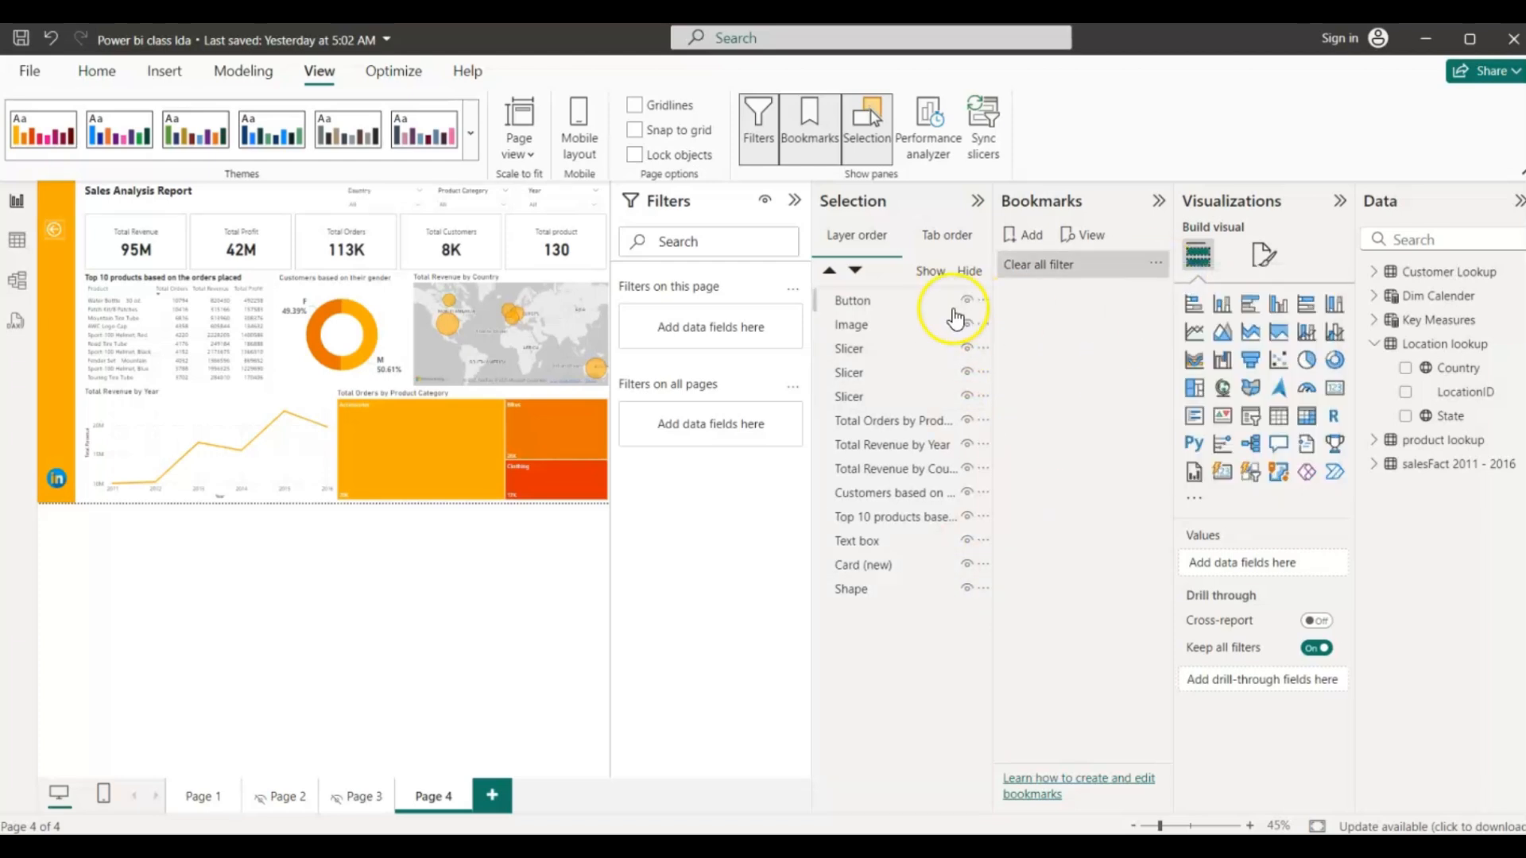
click(1100, 273)
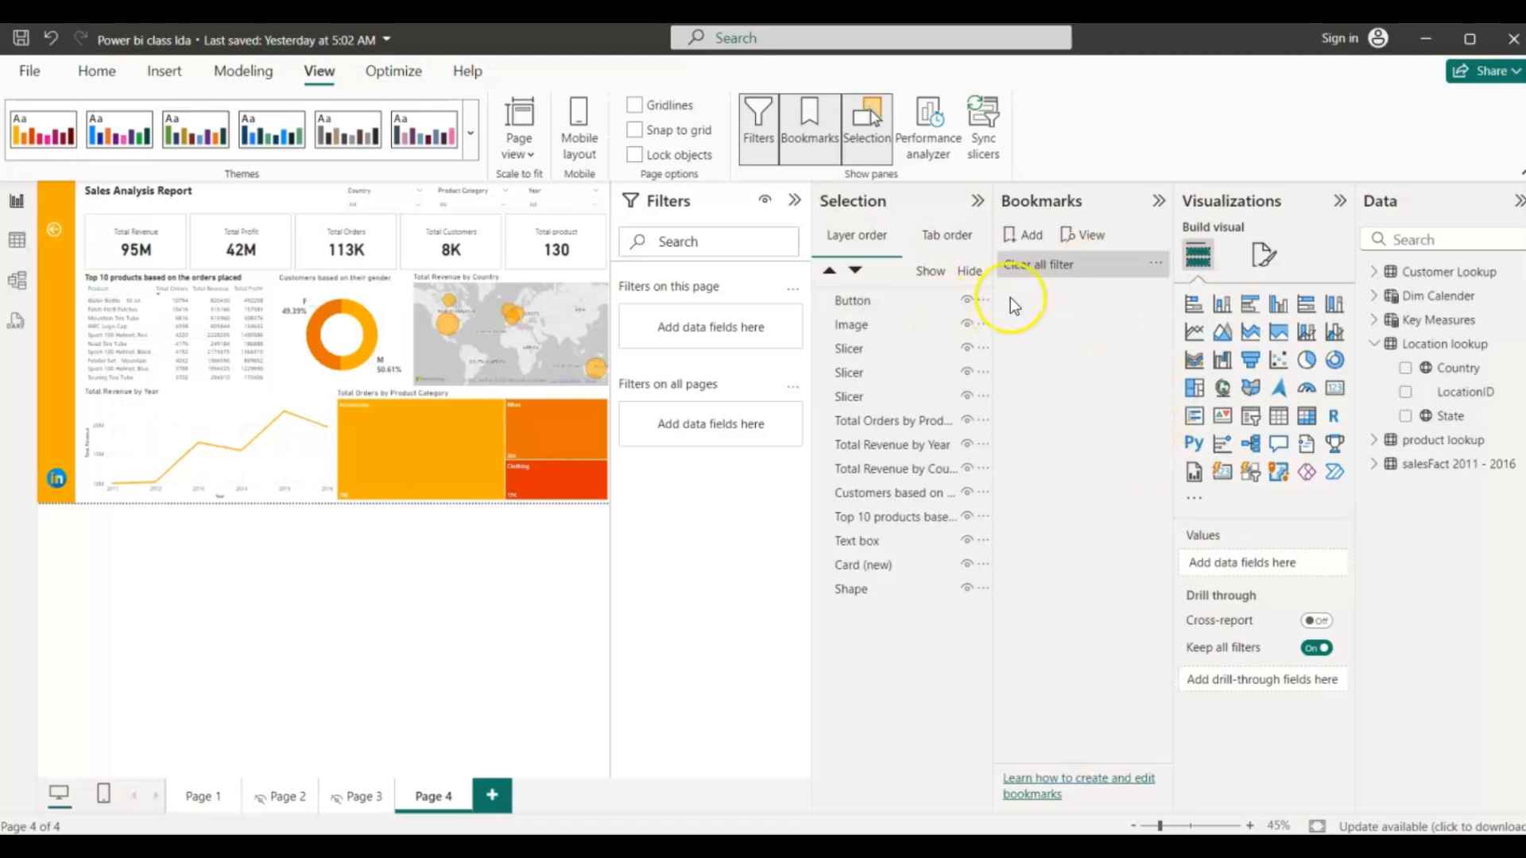
click(1159, 203)
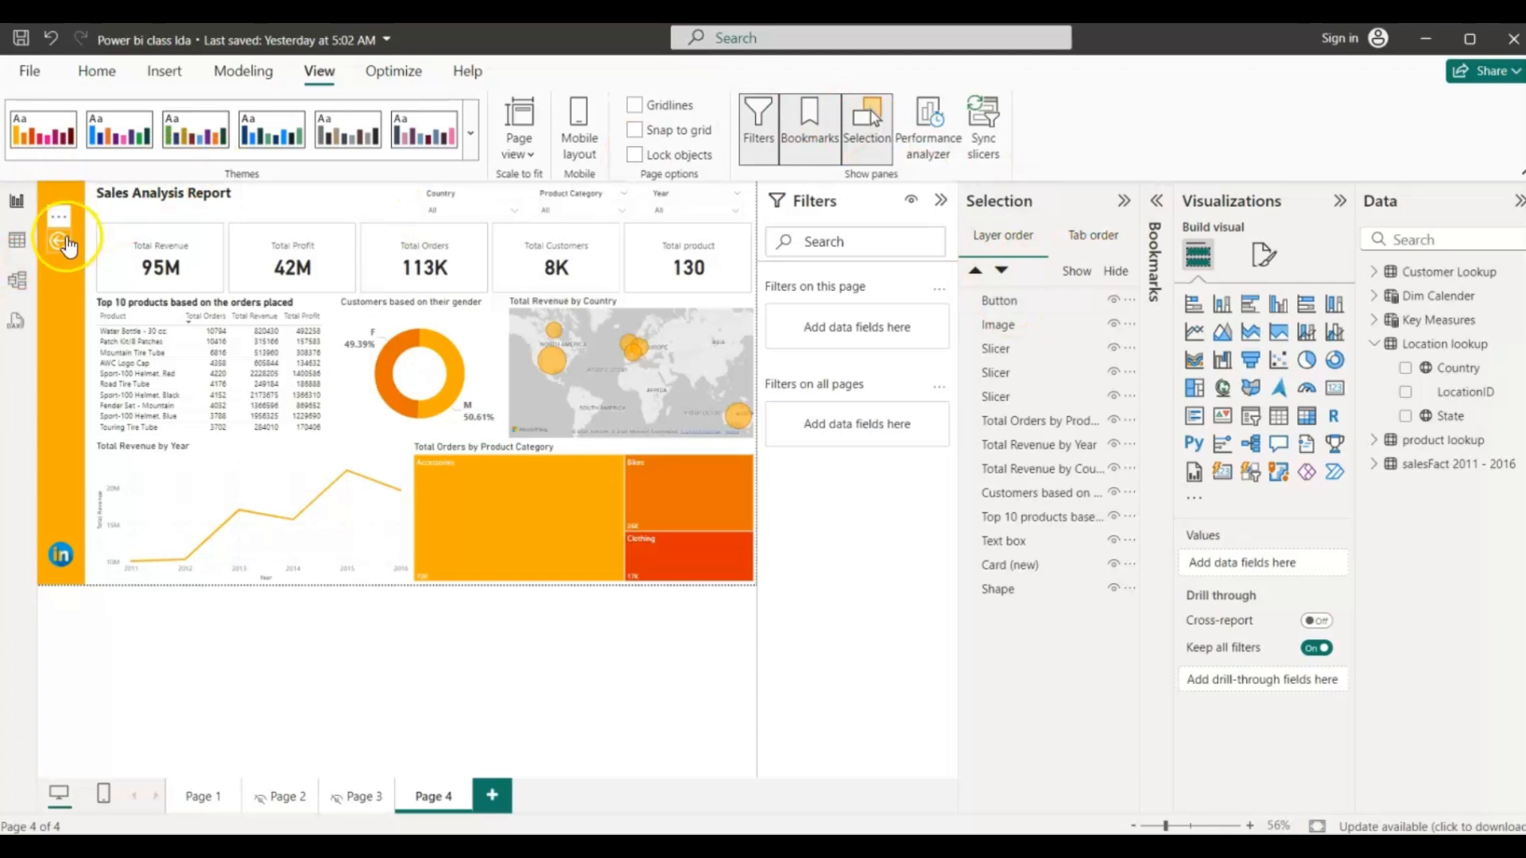
- Set the Back button's action type to Bookmark and link it to the Clear all filter bookmark
click(65, 248)
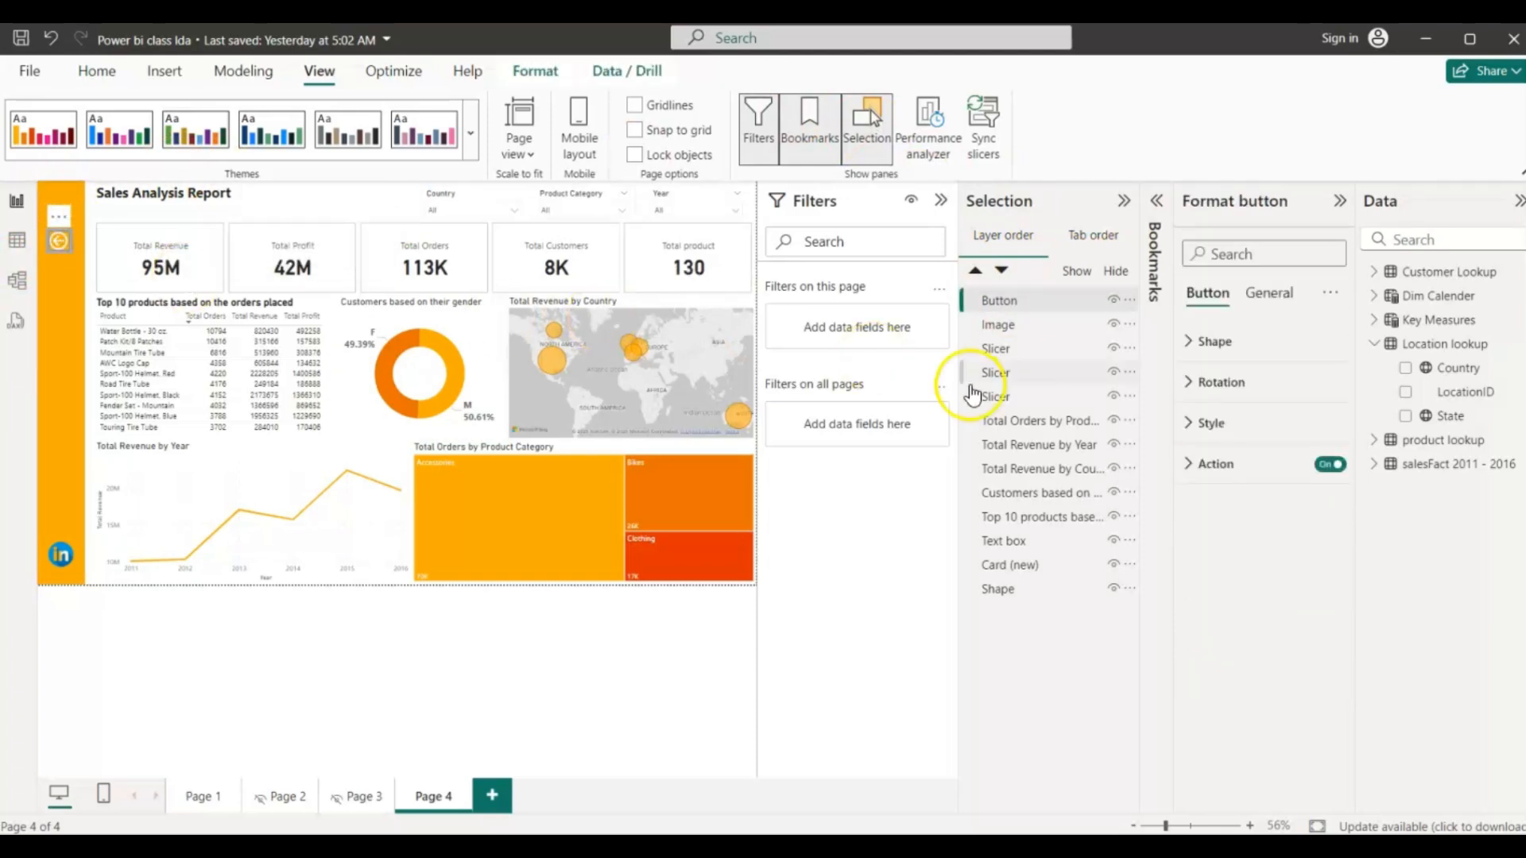
click(1194, 475)
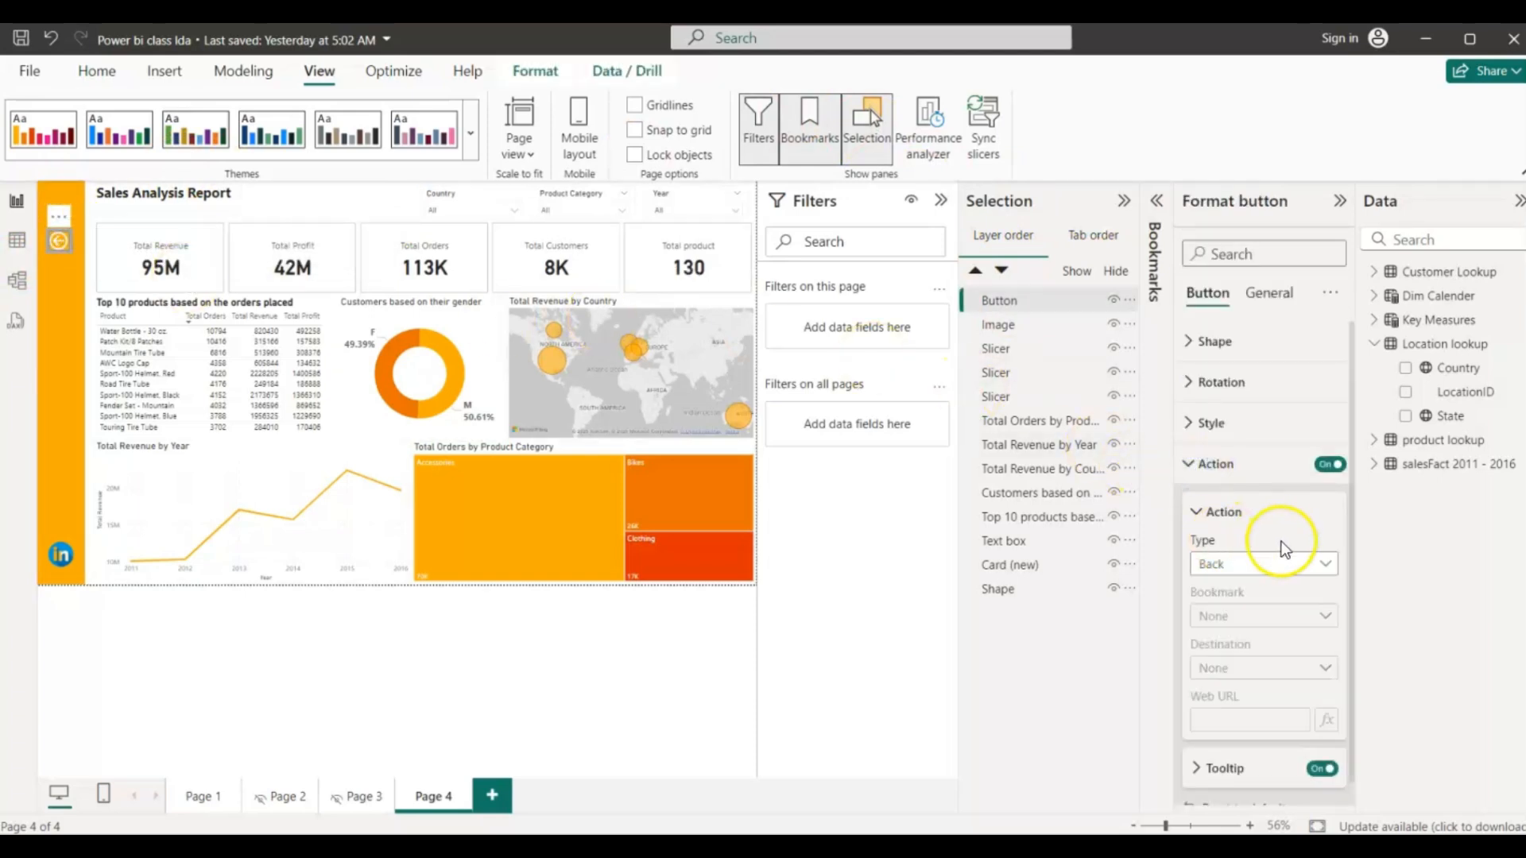
click(1336, 566)
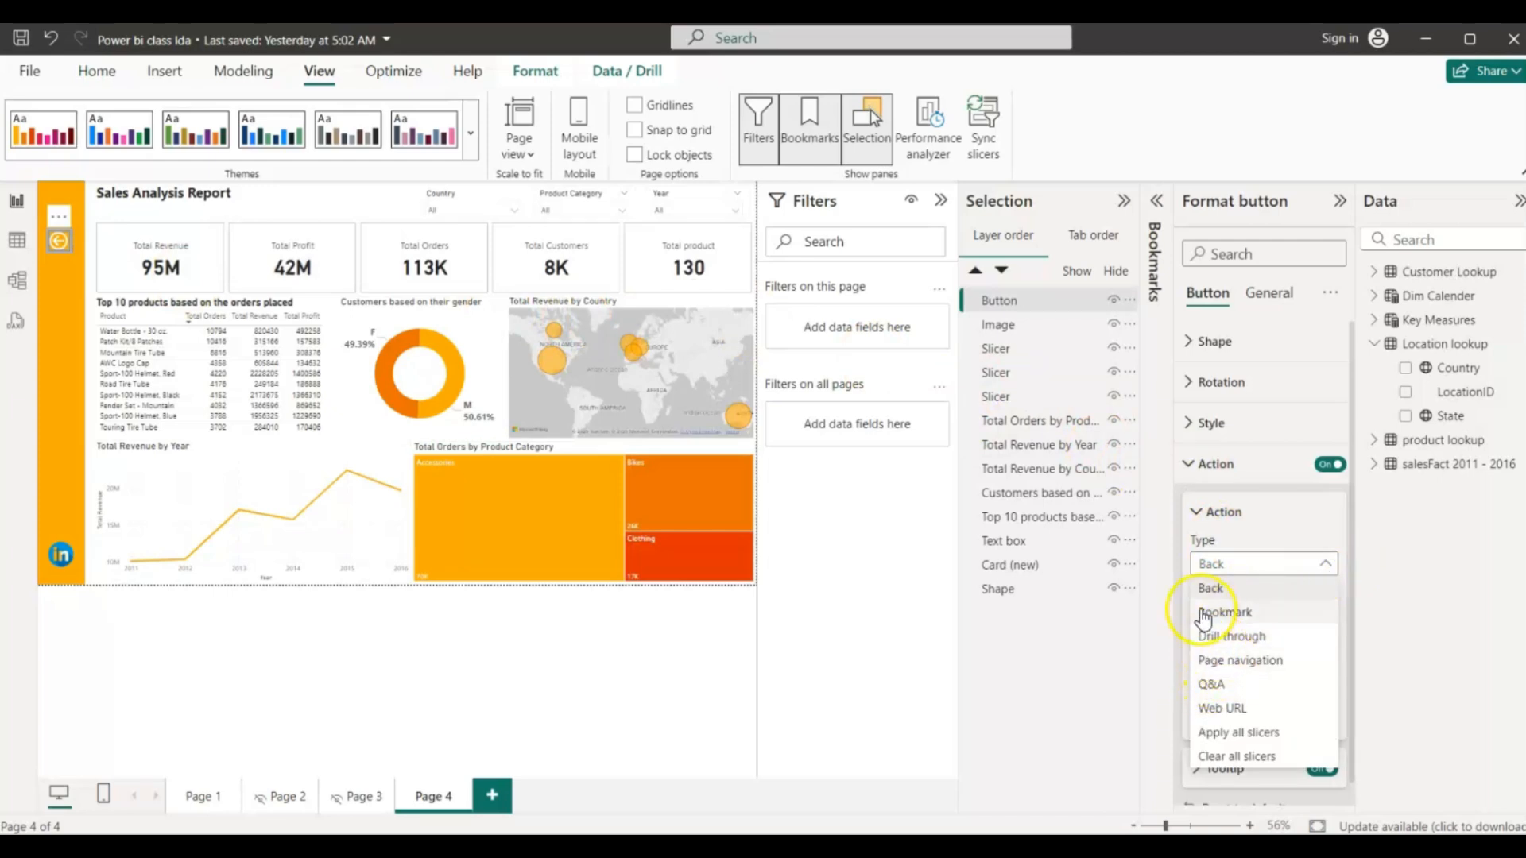
click(1205, 612)
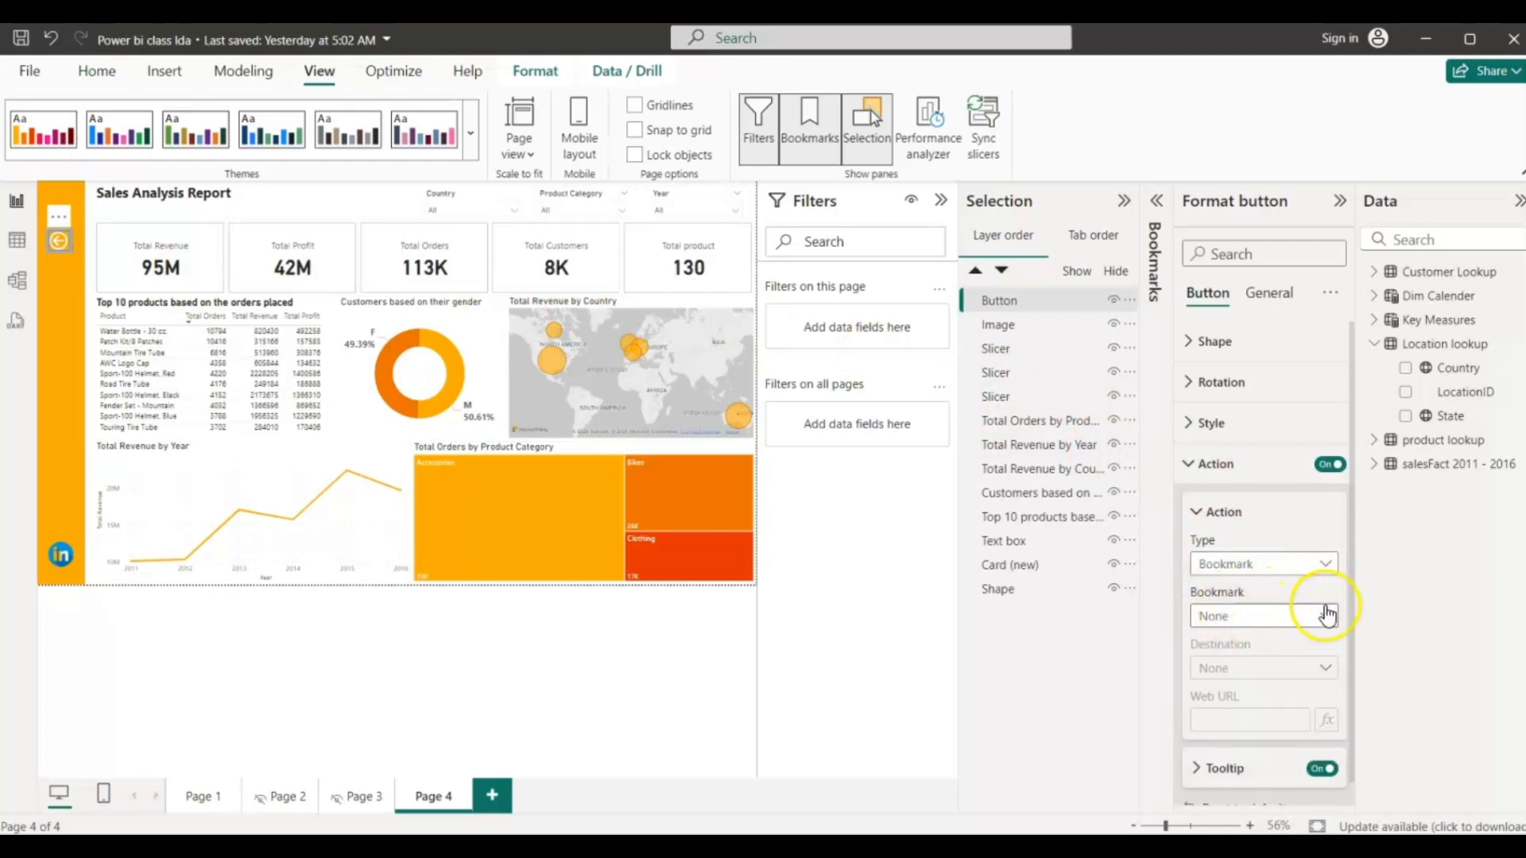
click(1321, 624)
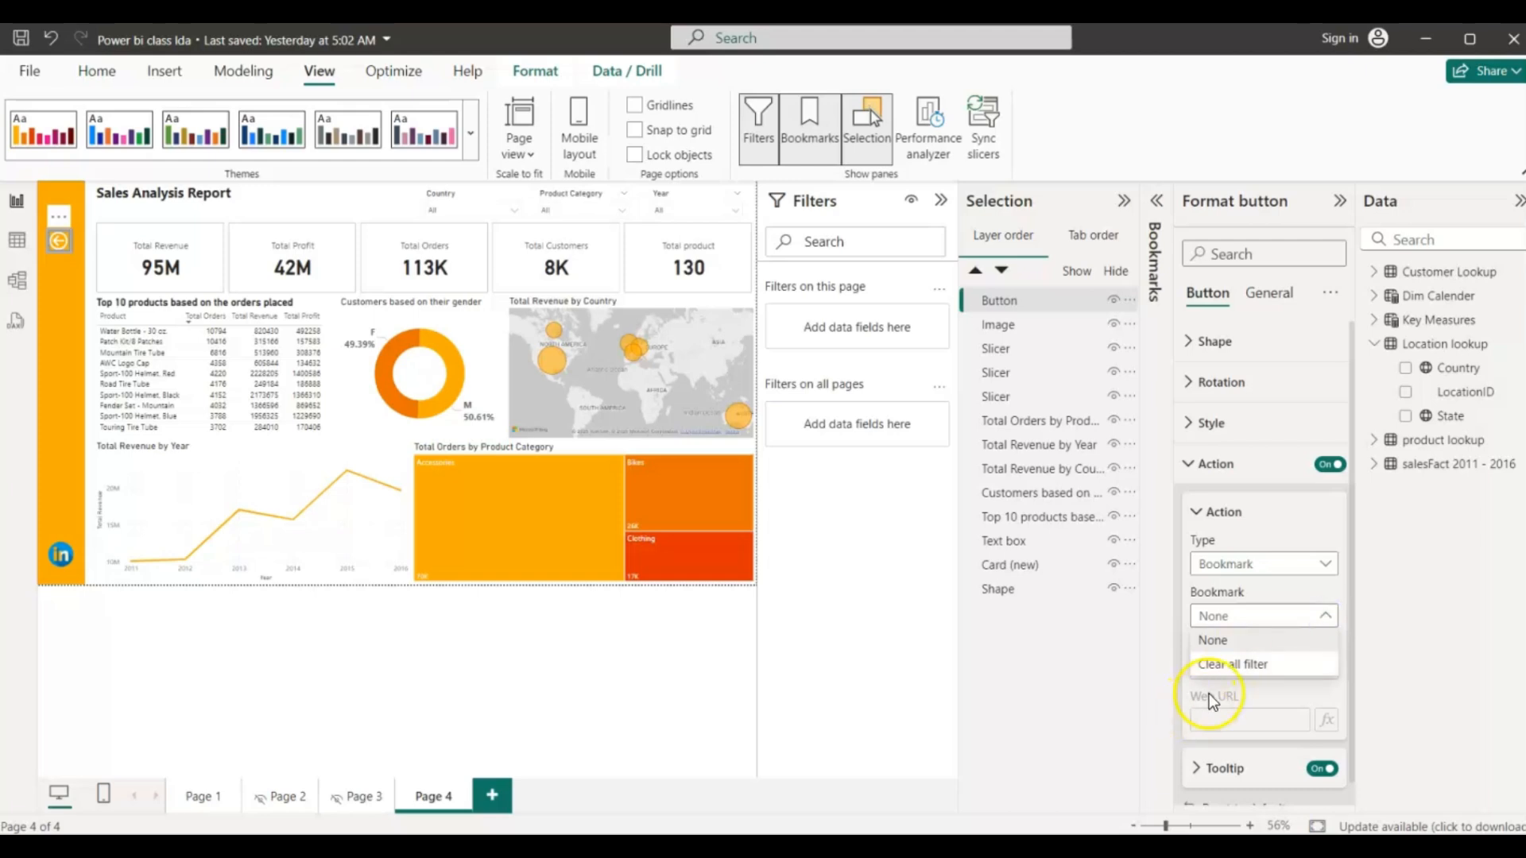
click(1234, 667)
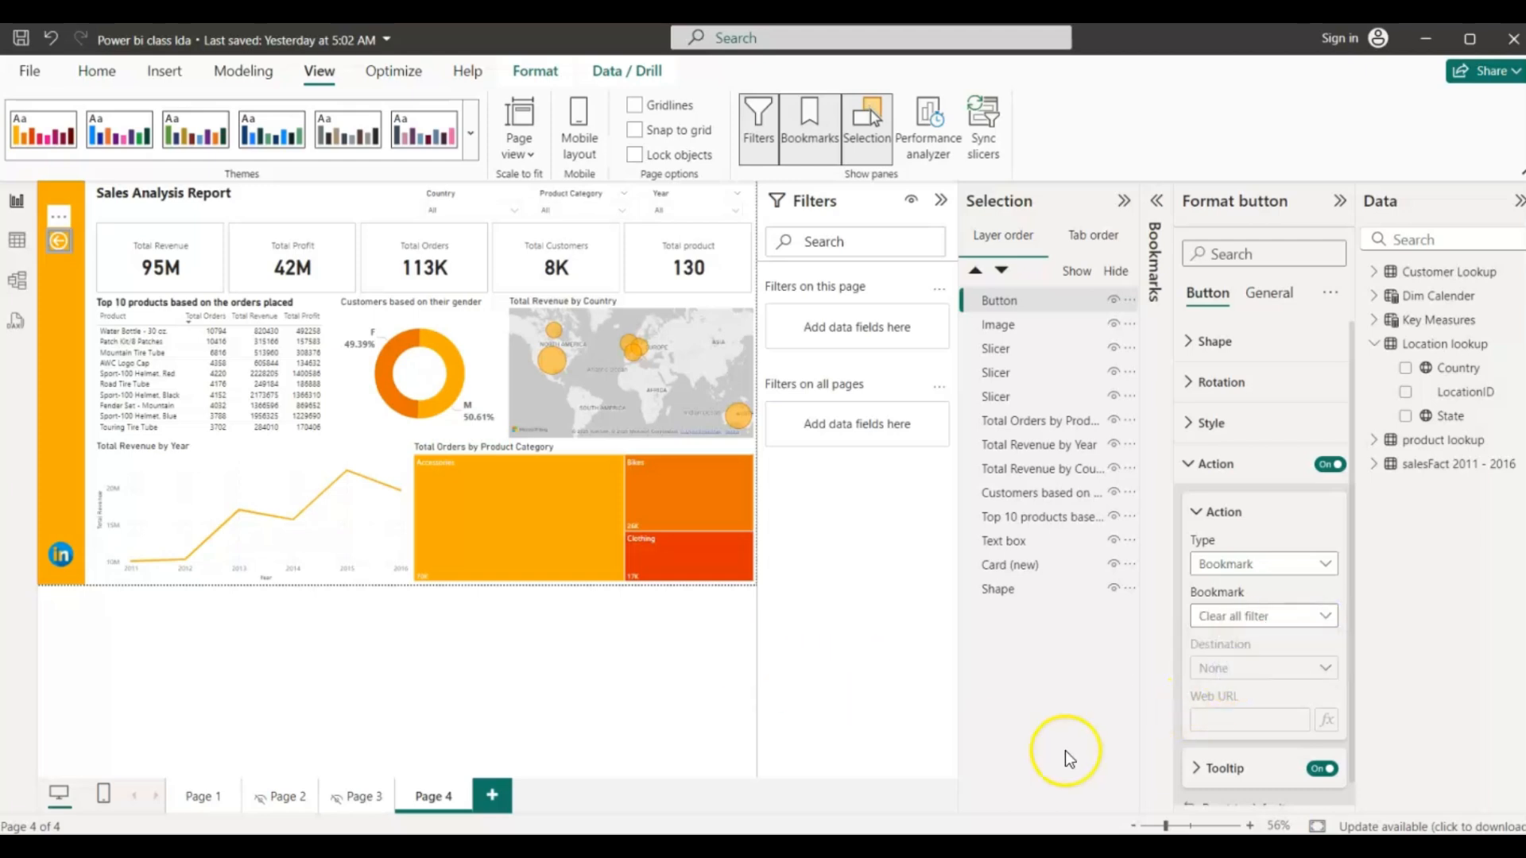
- Enter Clear all filter as the Back button's tooltip text and close the selection and bookmark lists
click(1196, 768)
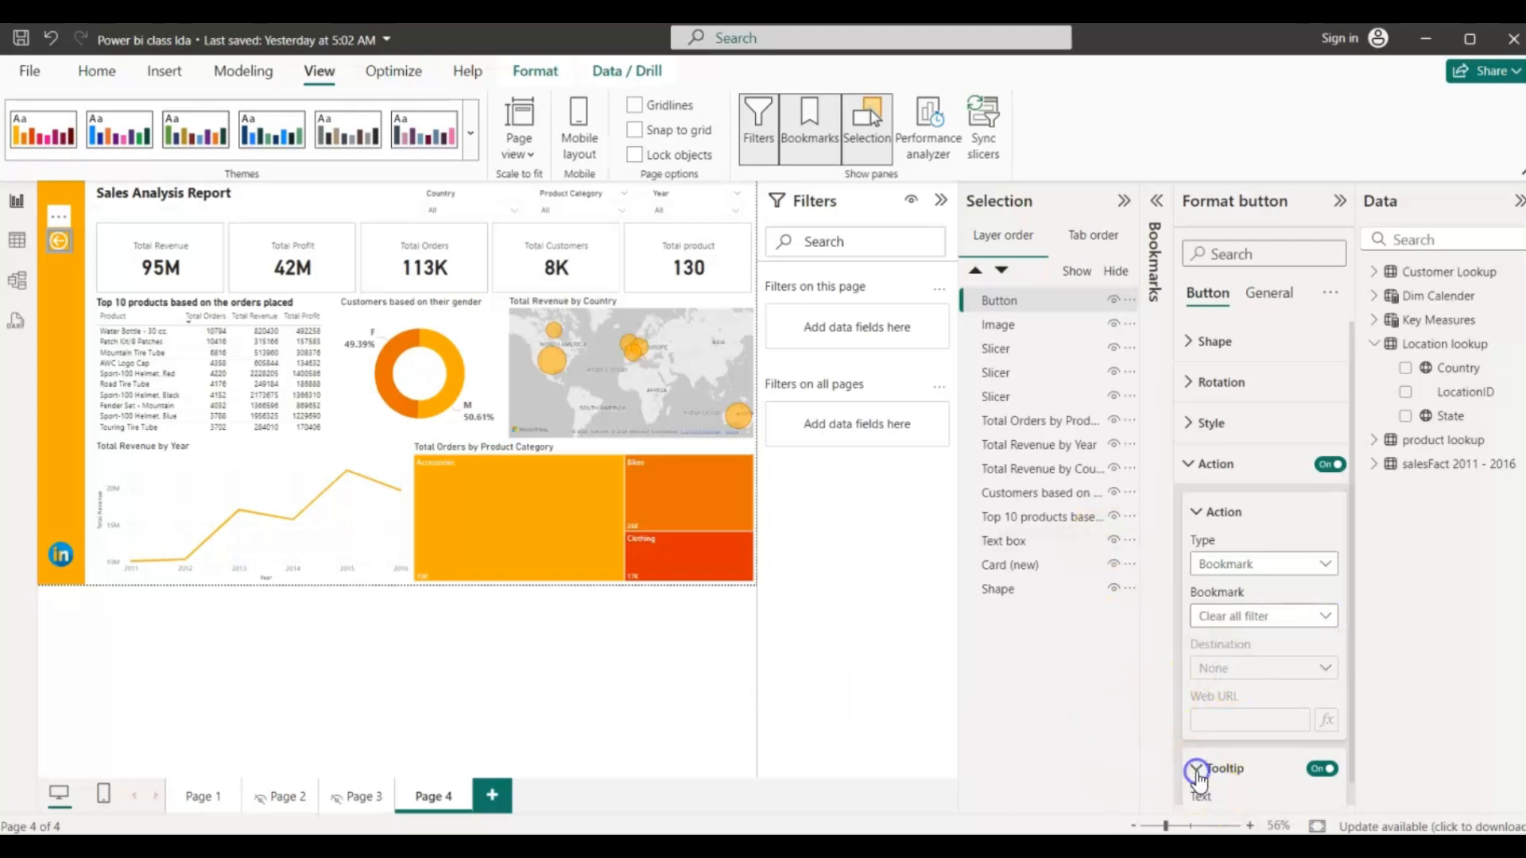
scroll(1353, 692, down, 2)
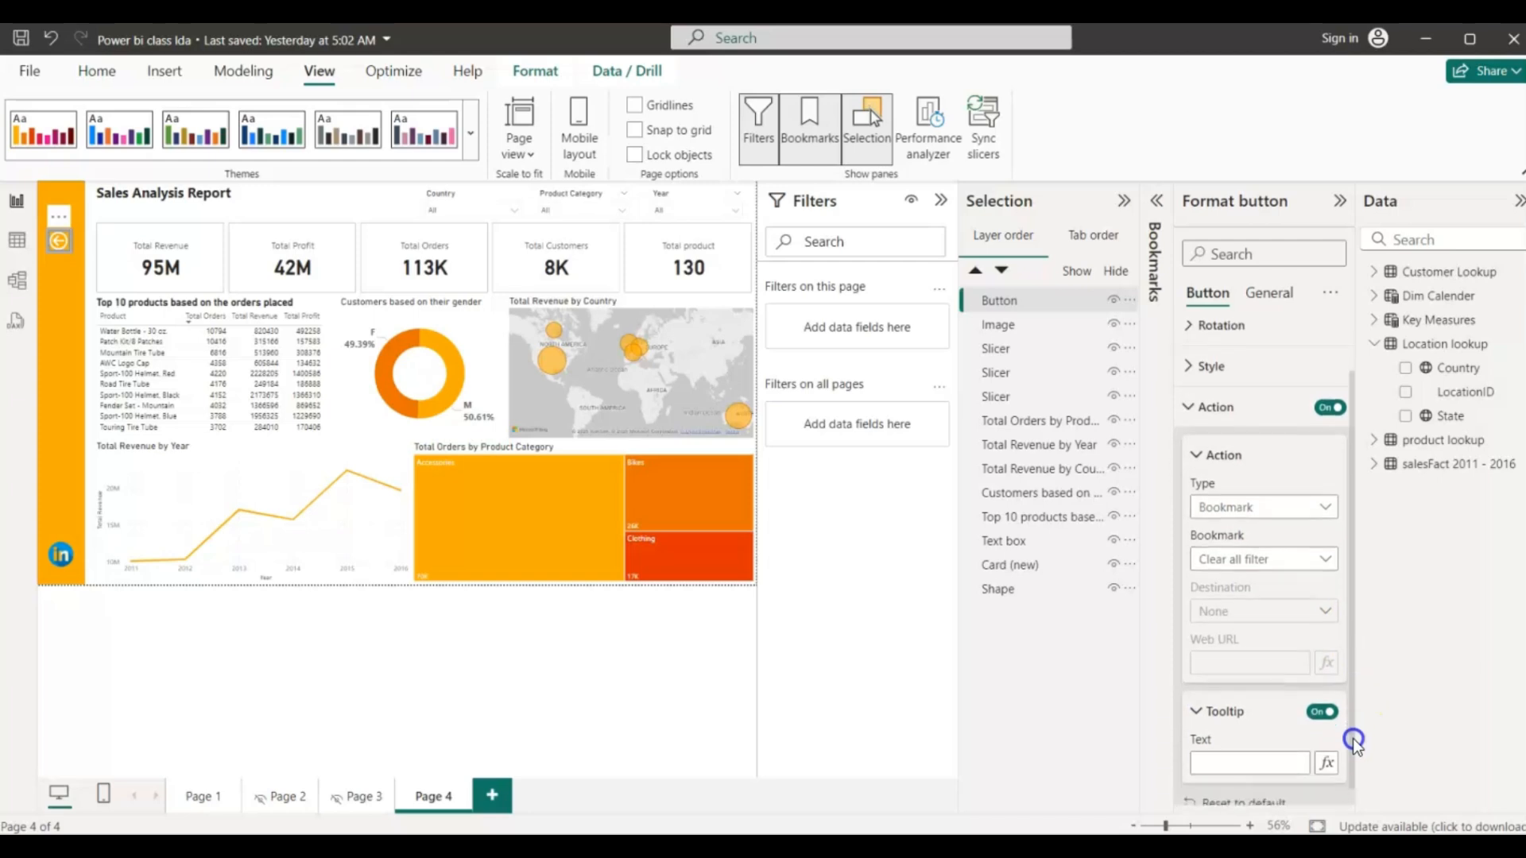
click(1214, 748)
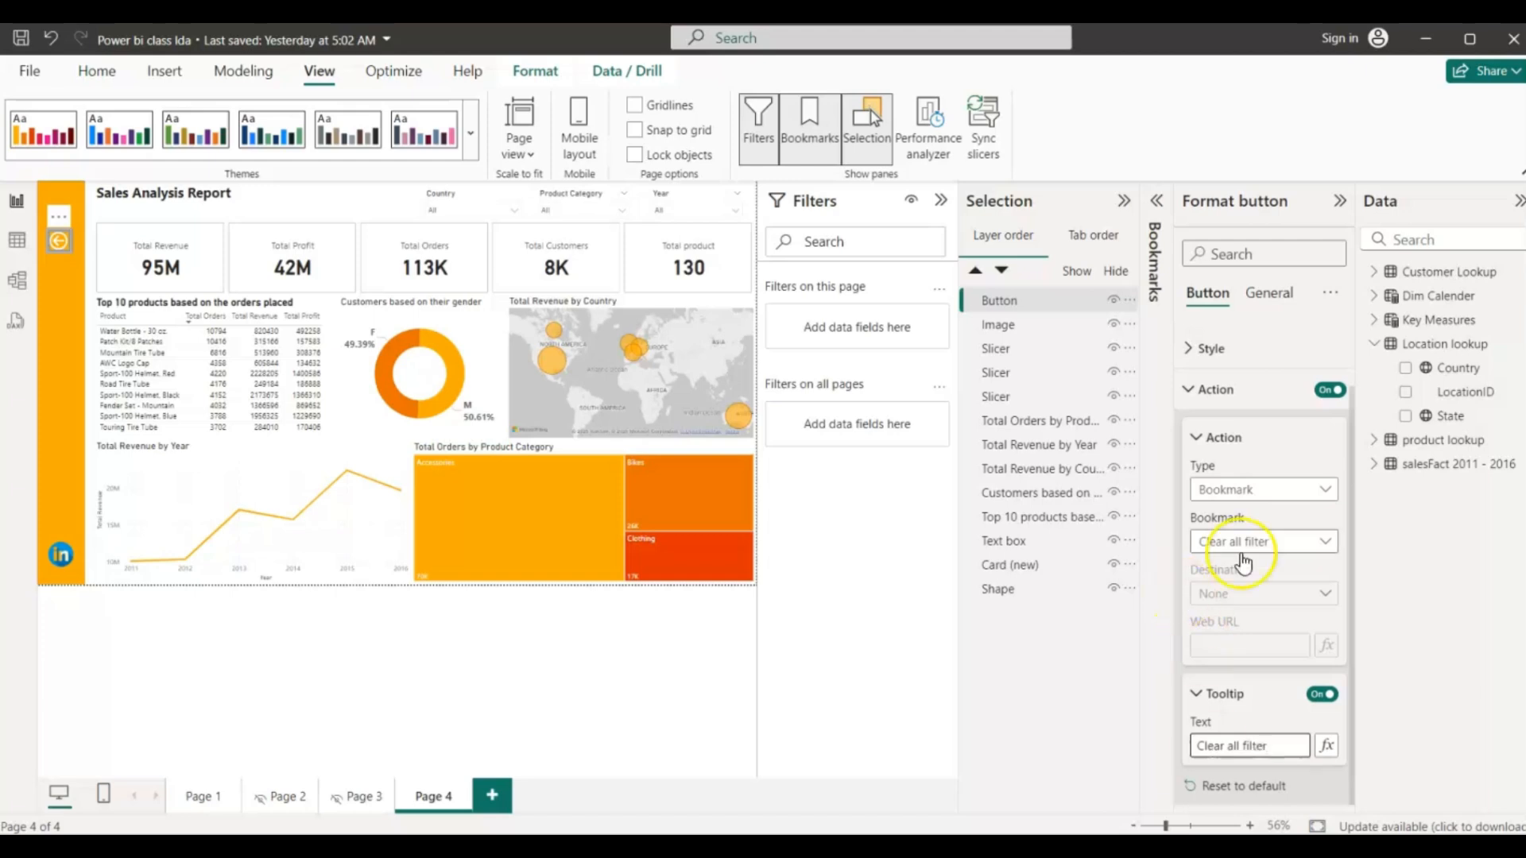
click(1188, 393)
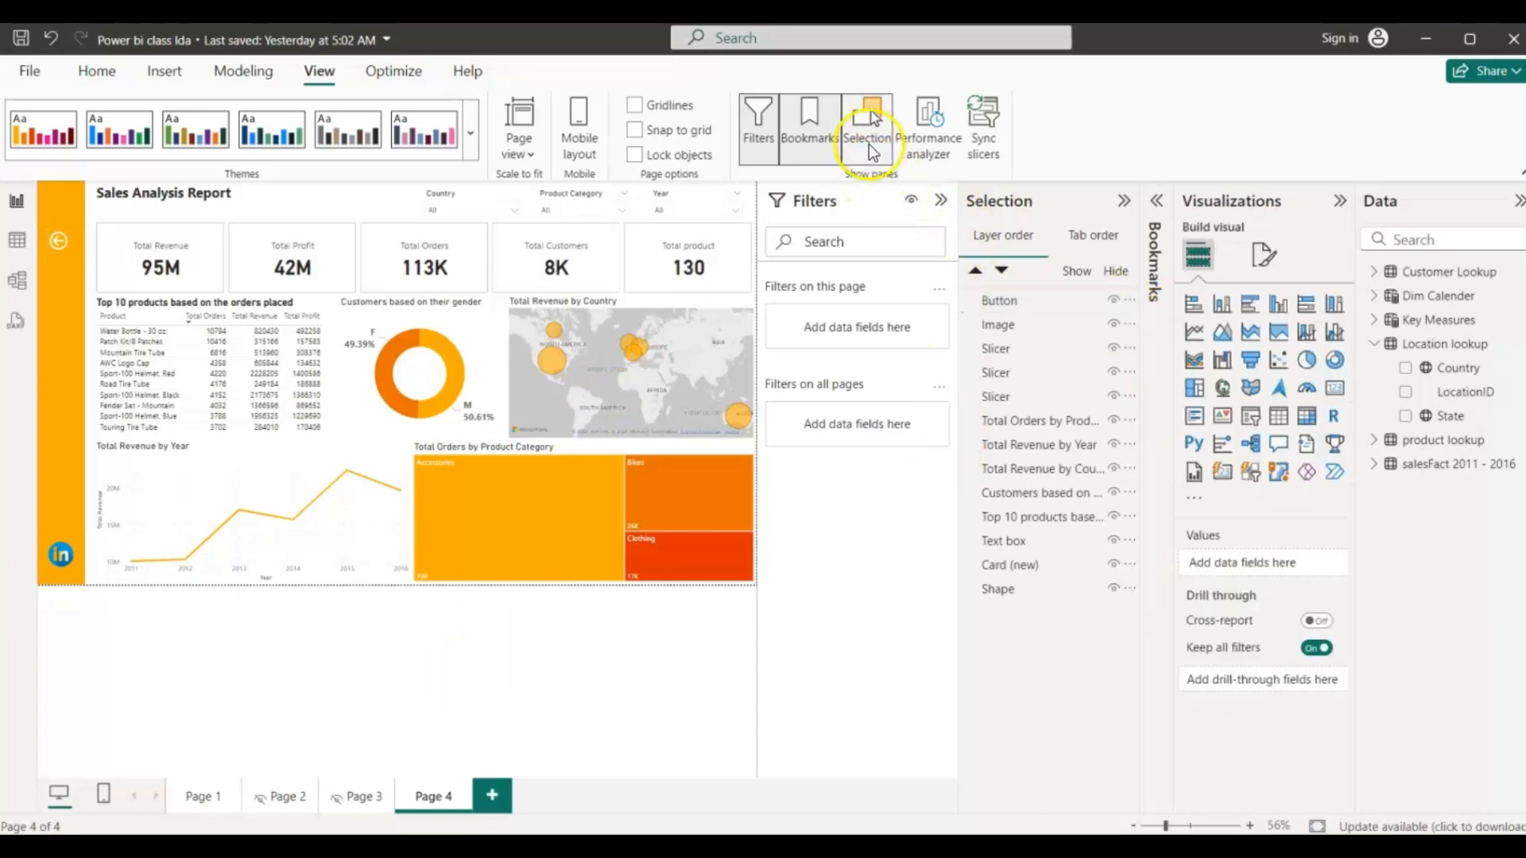
click(866, 131)
click(799, 128)
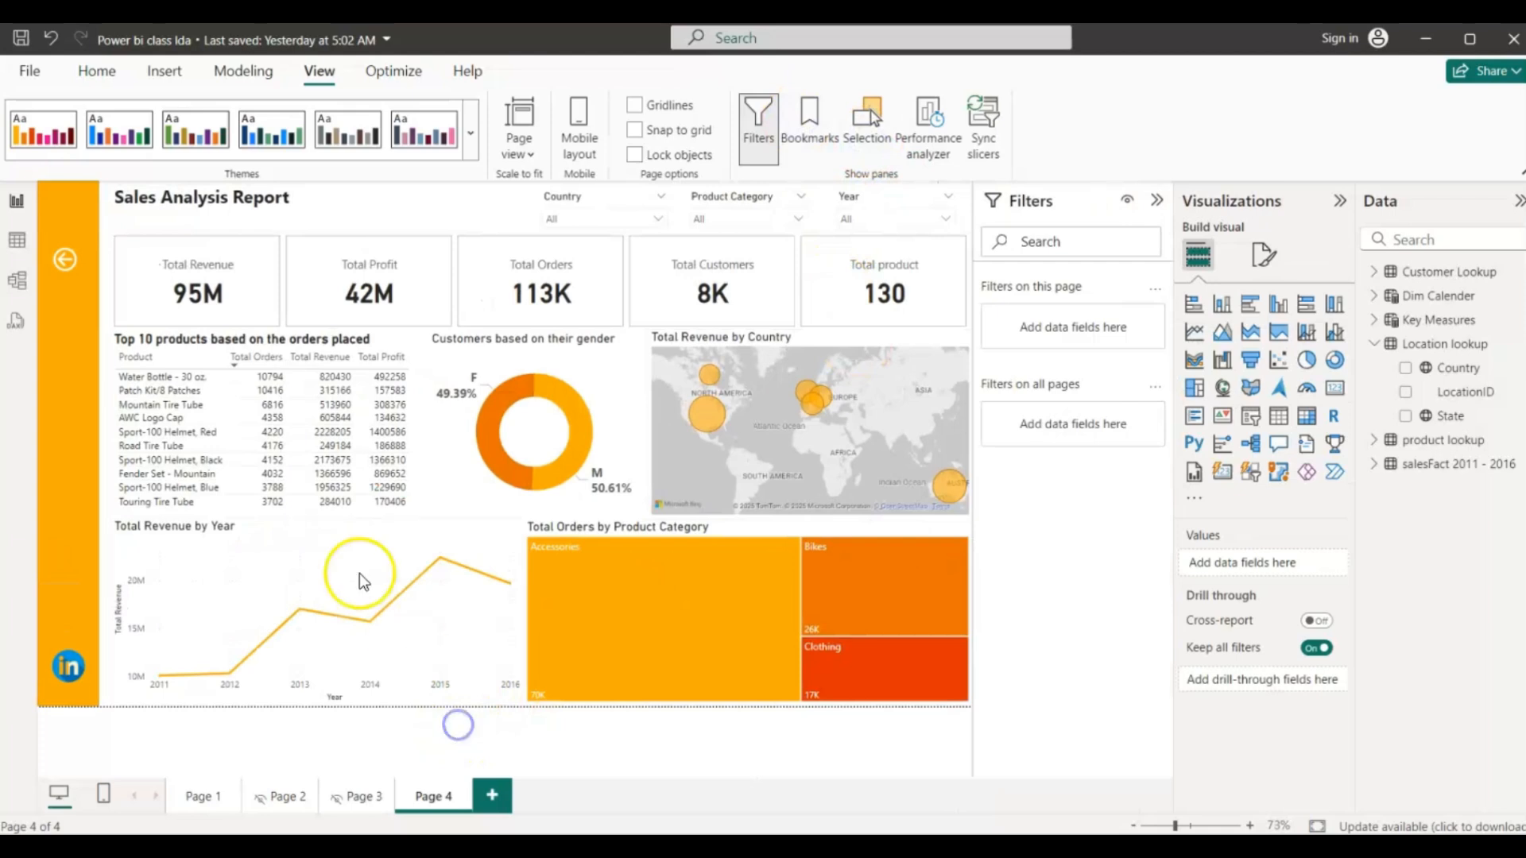
- Filter the report to product category Accessories, country Canada and year 2014 with the slicers
click(798, 216)
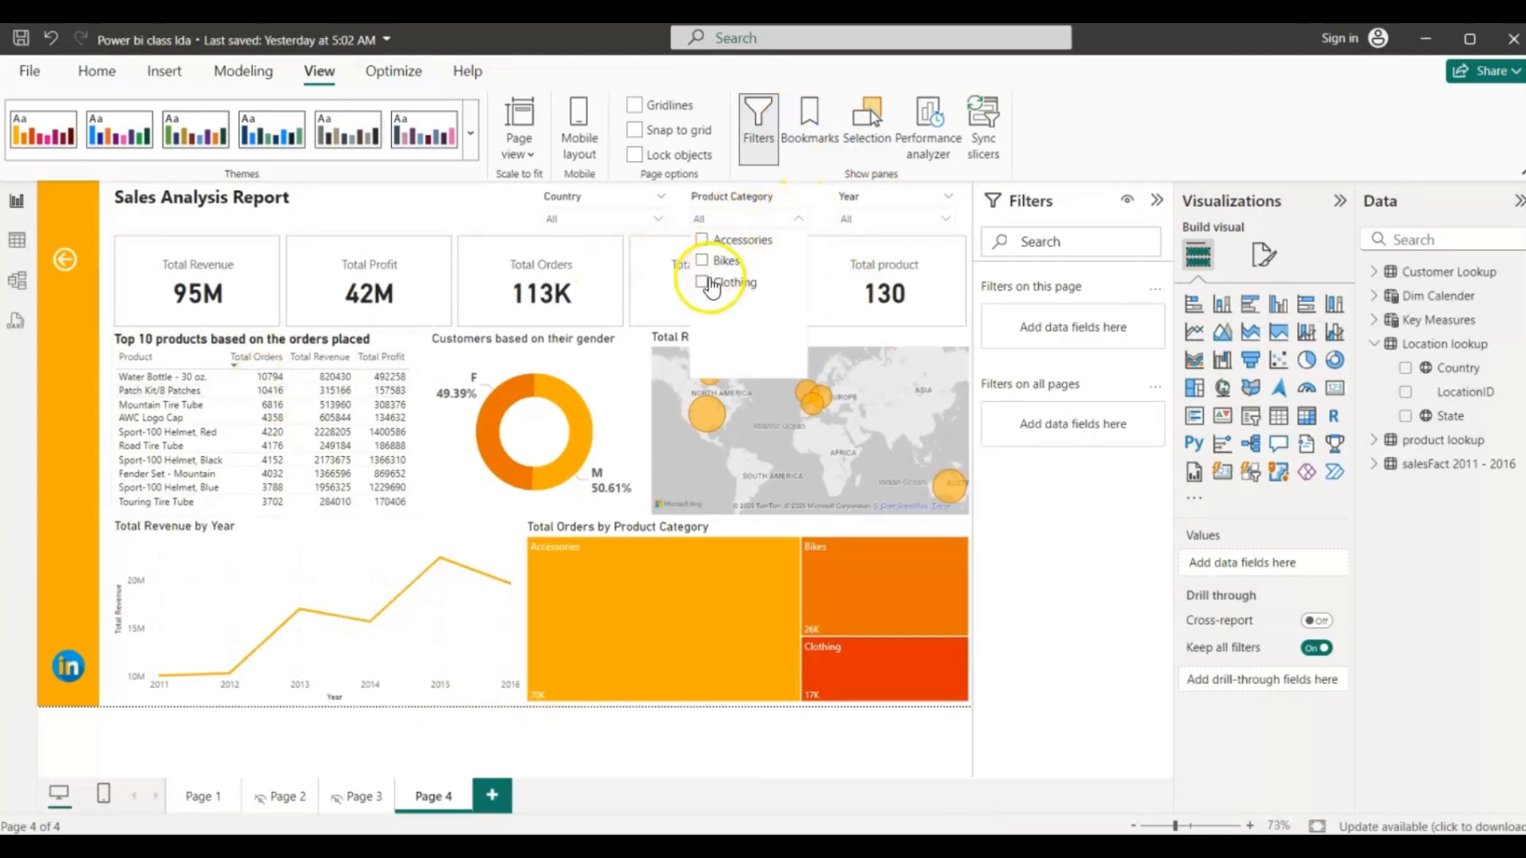
click(701, 239)
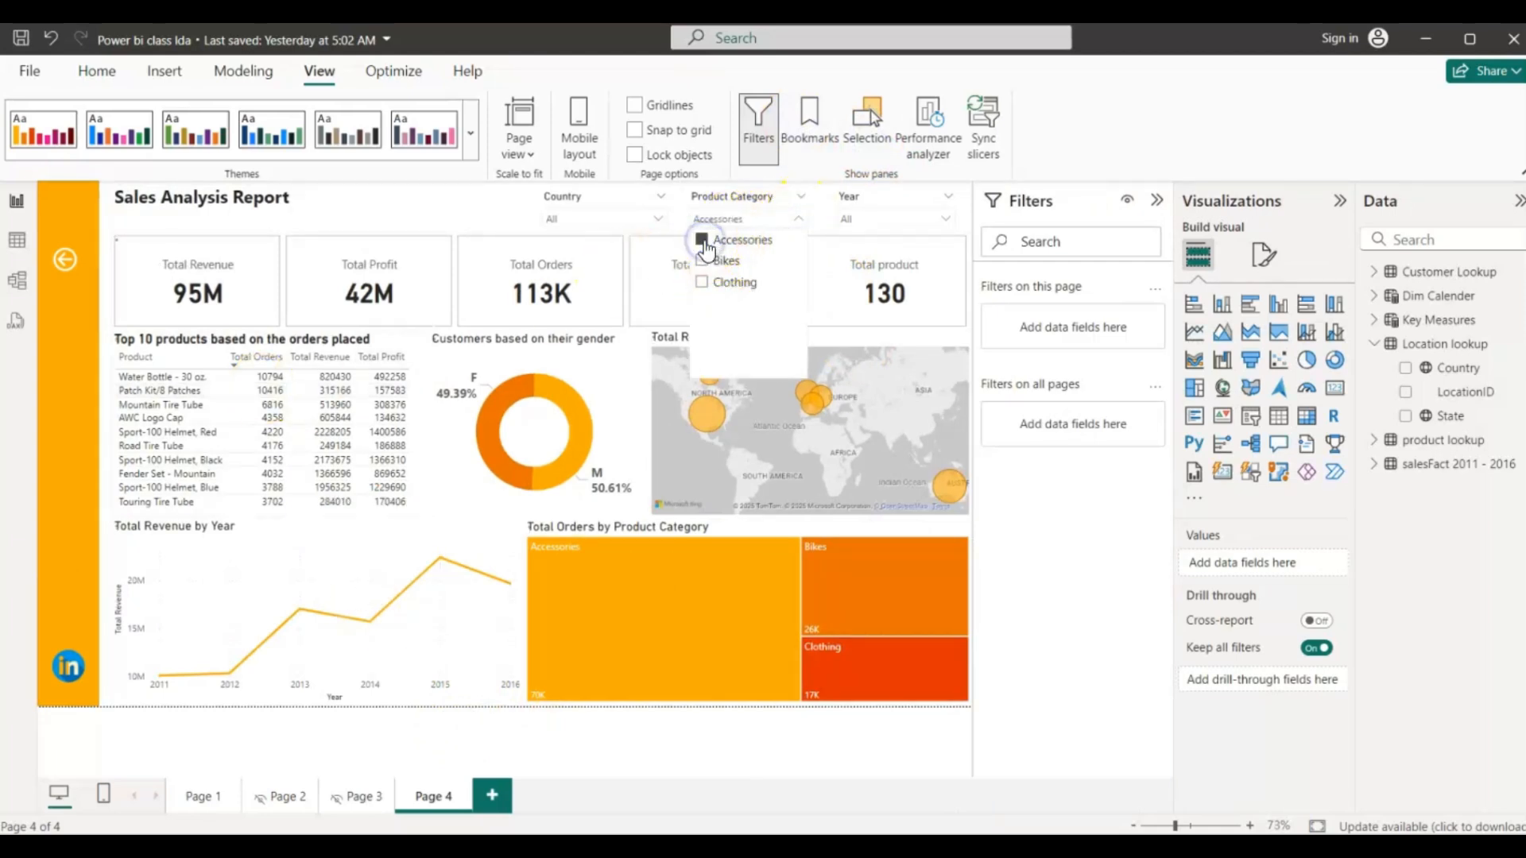
click(655, 221)
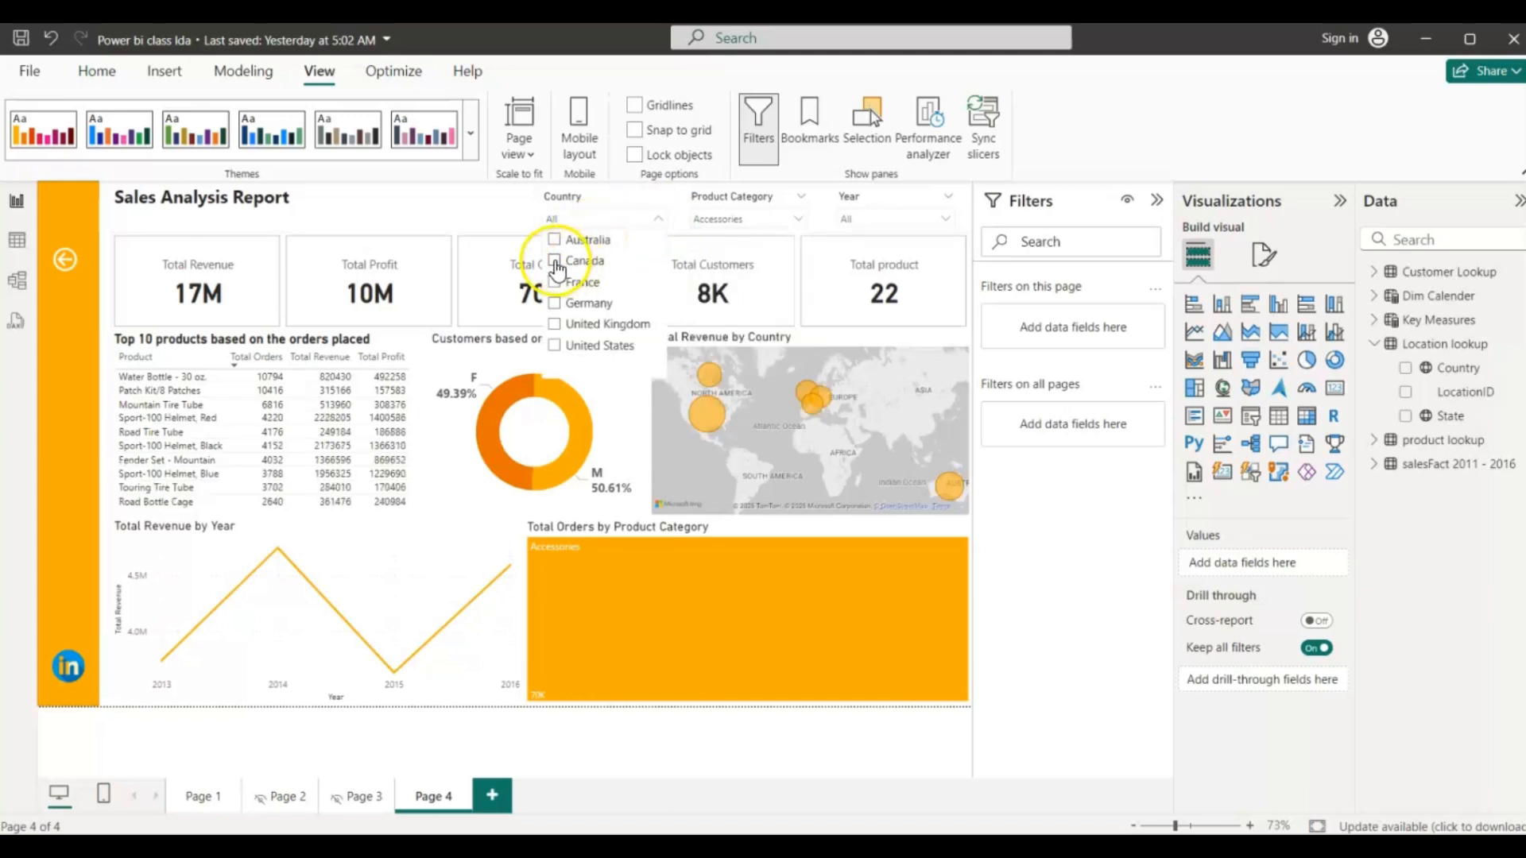
click(555, 262)
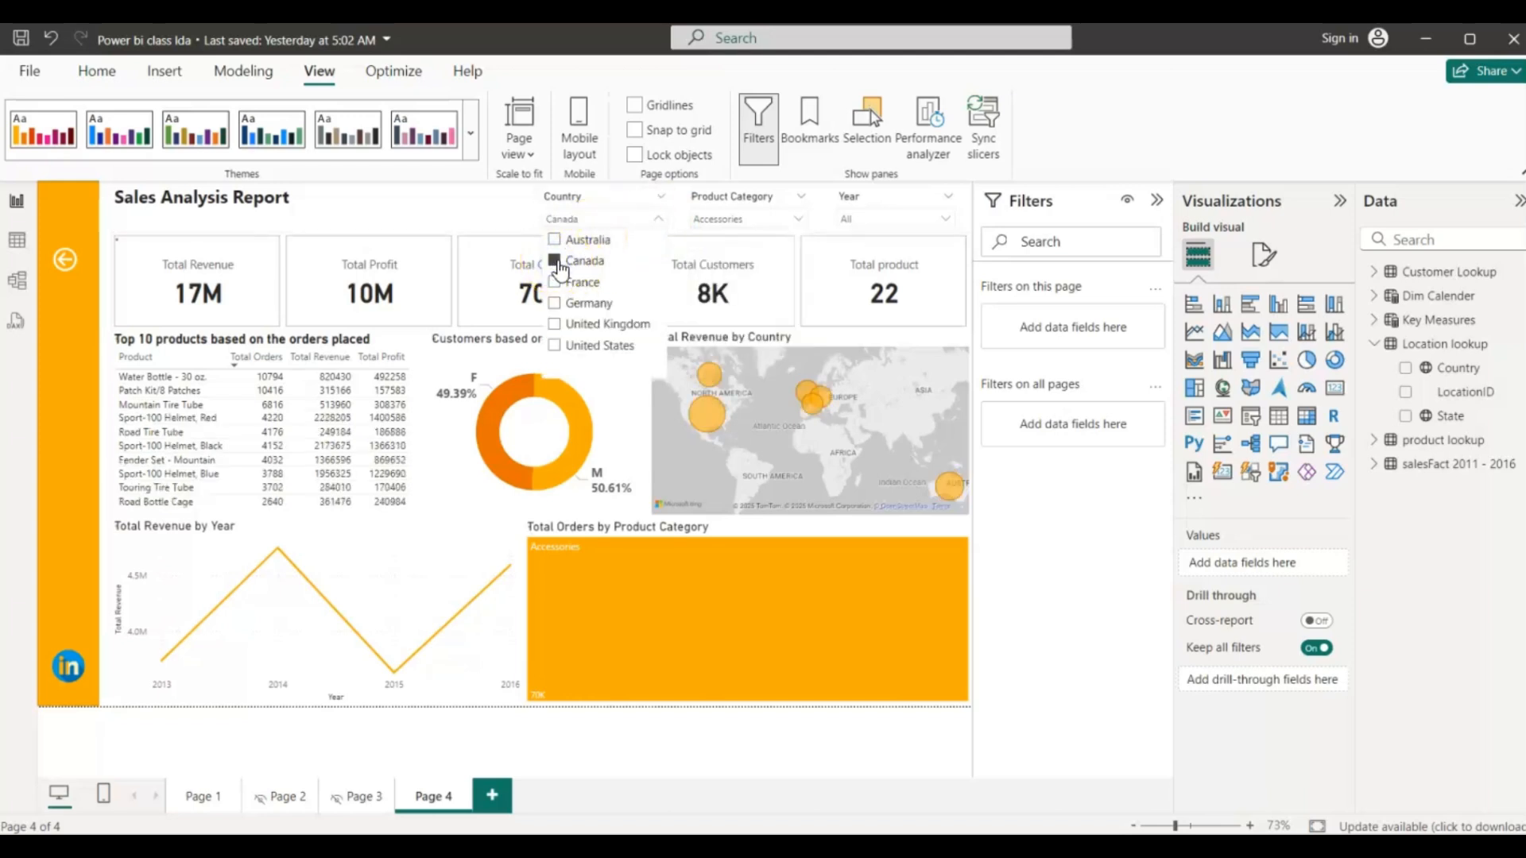
click(944, 218)
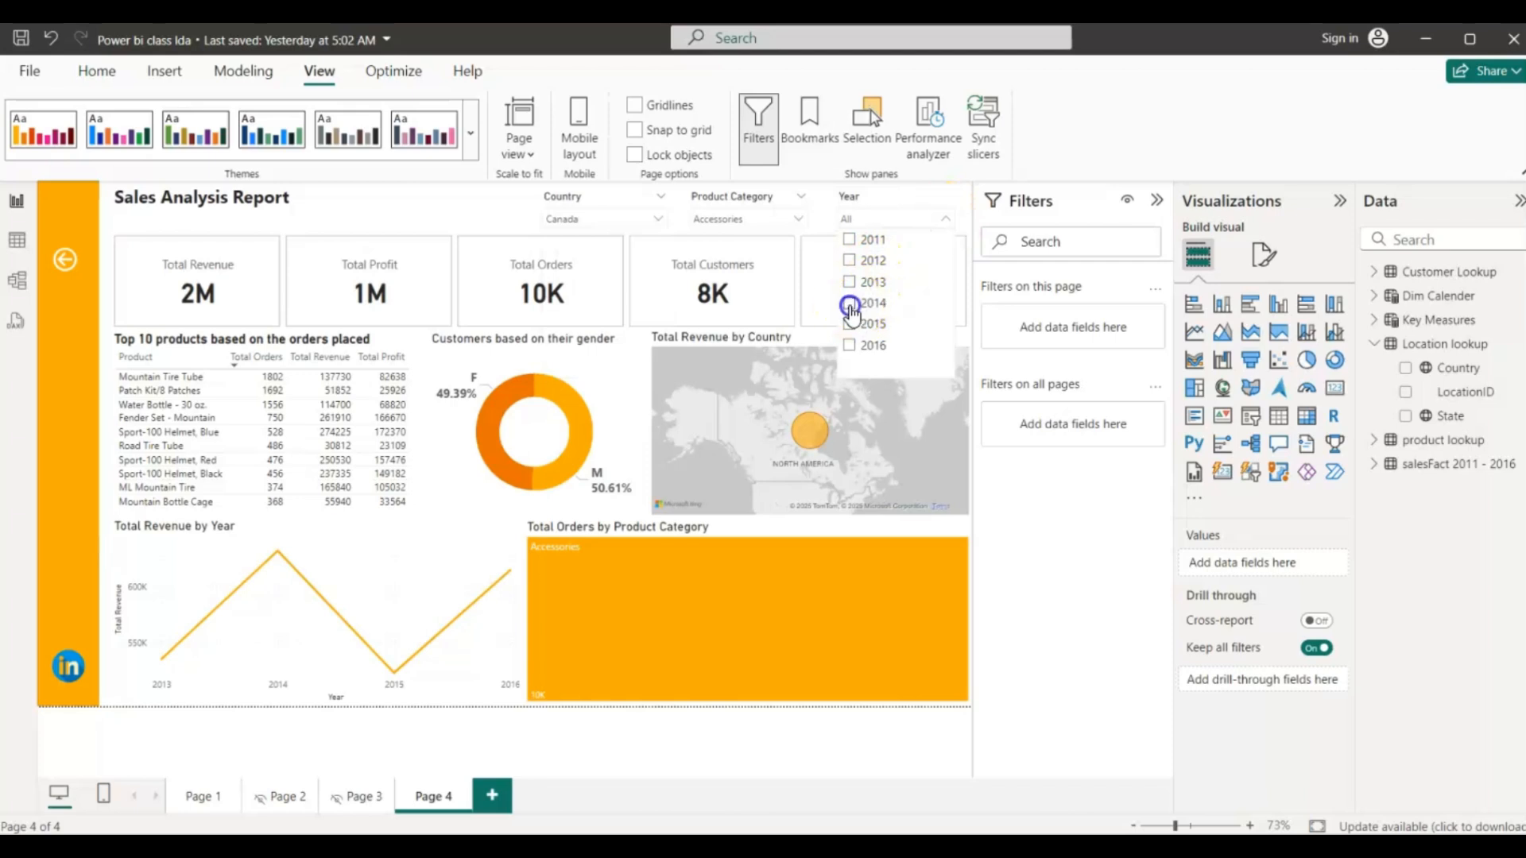
click(850, 305)
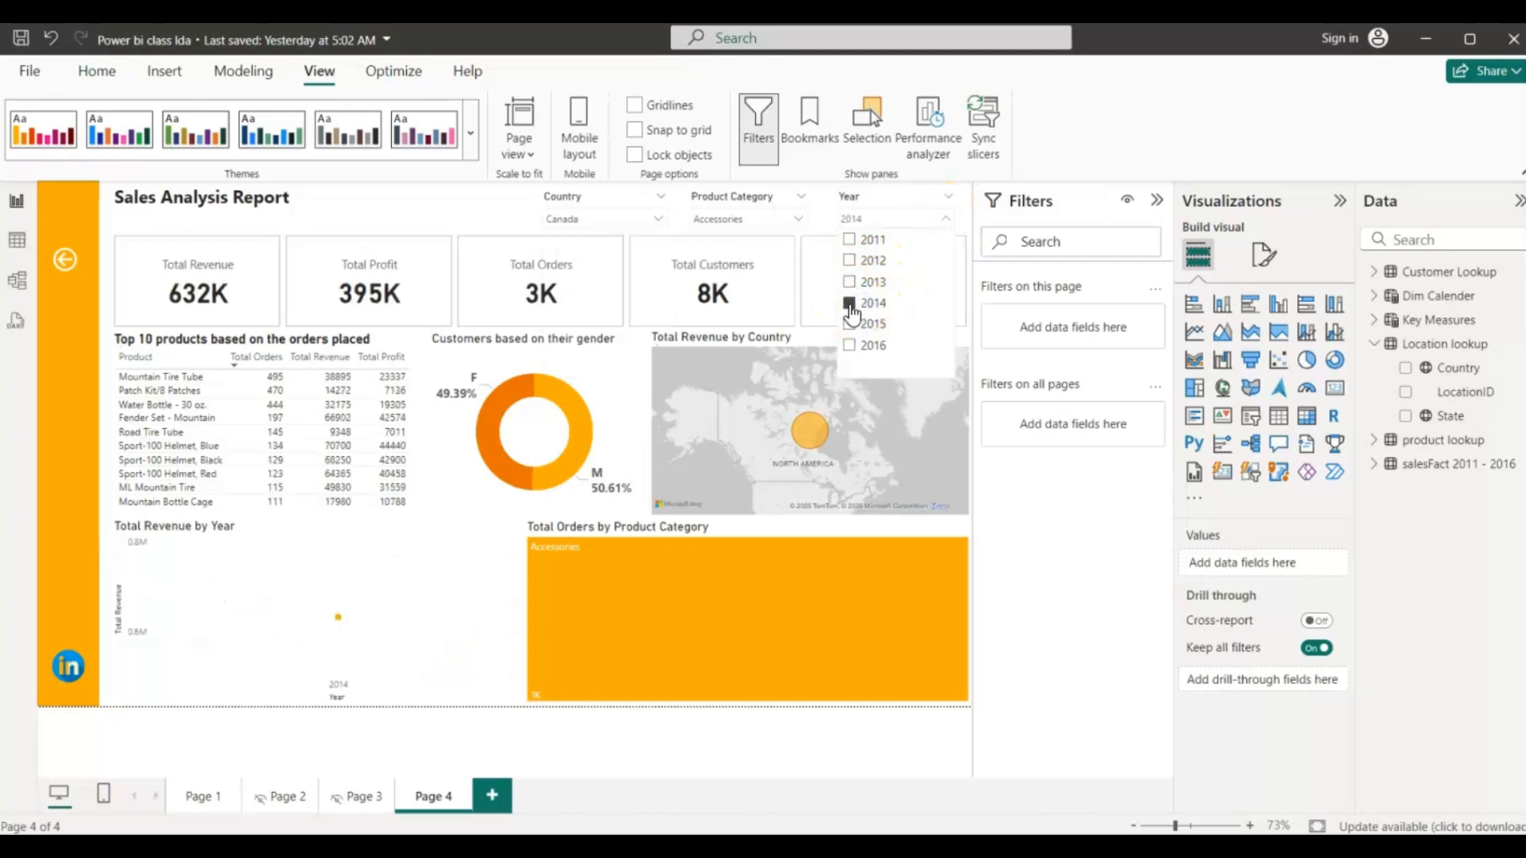
- Drill the Total Revenue by Year chart to quarter level and reset the whole report with the Back button
mouse_move(360, 570)
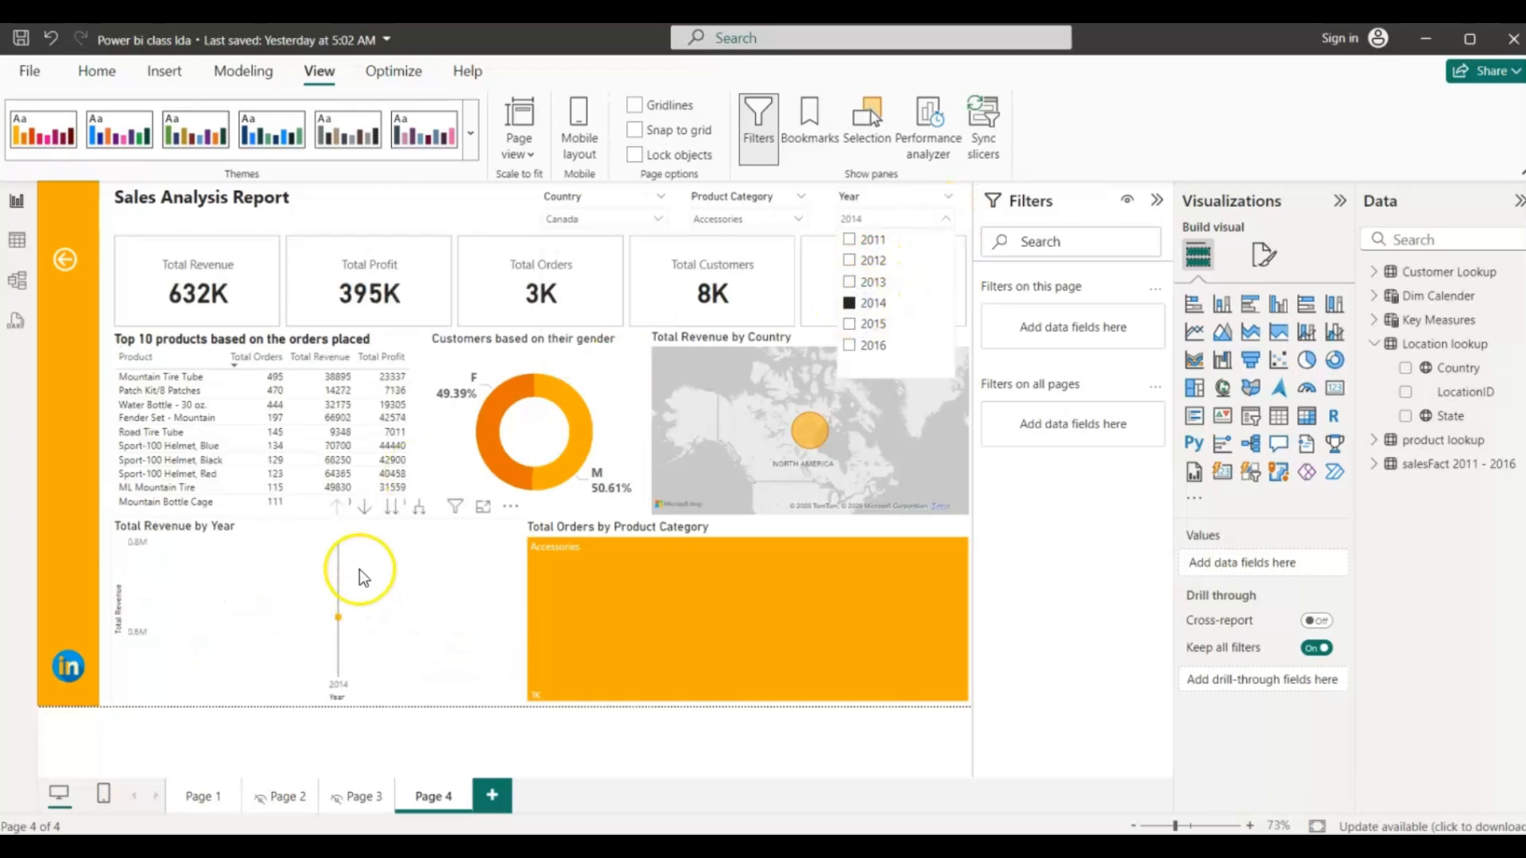
click(365, 509)
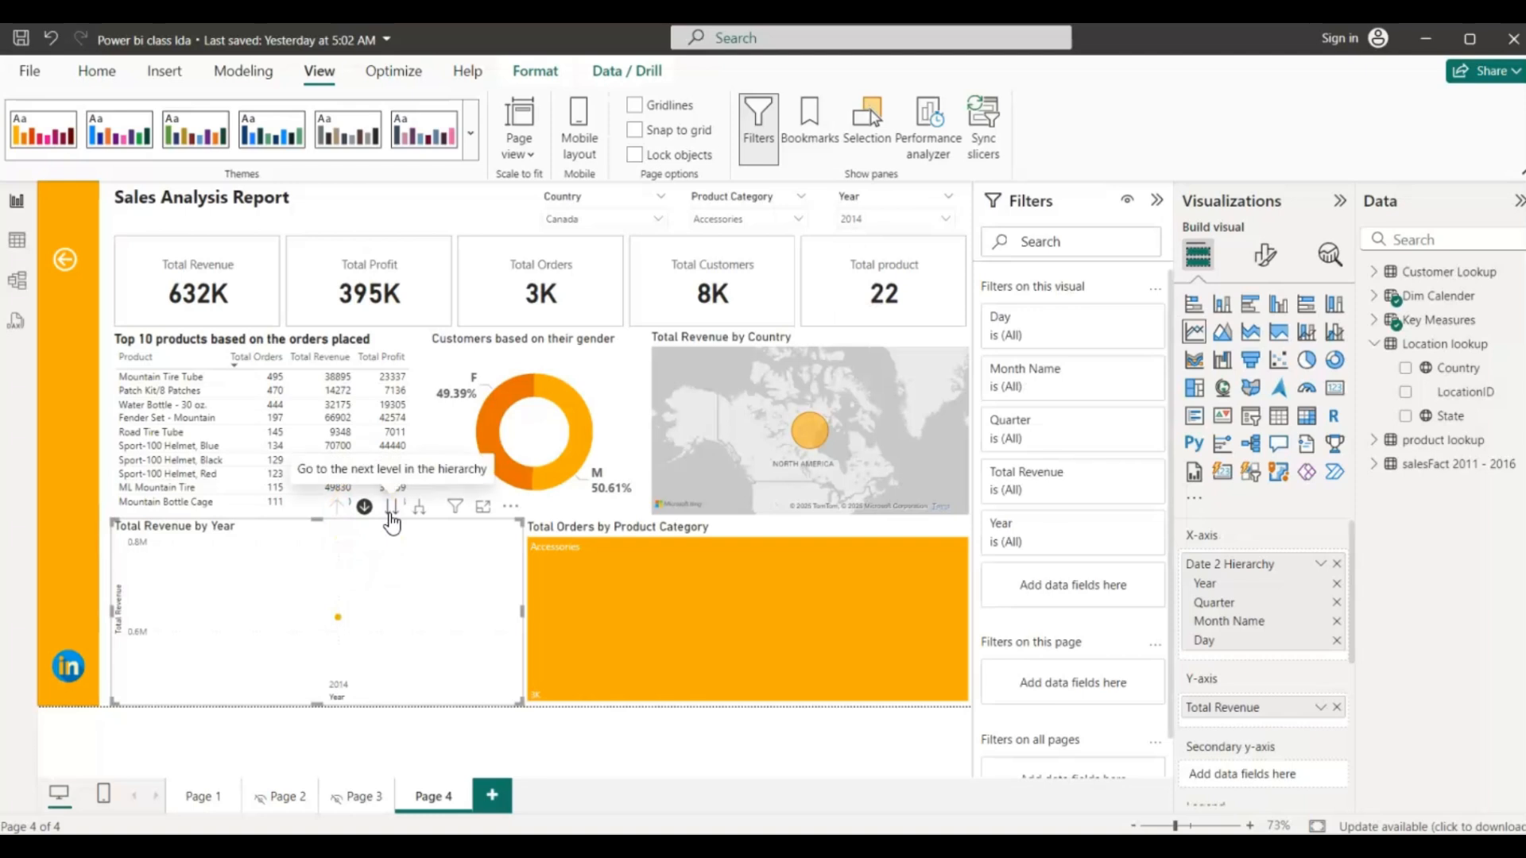
click(390, 509)
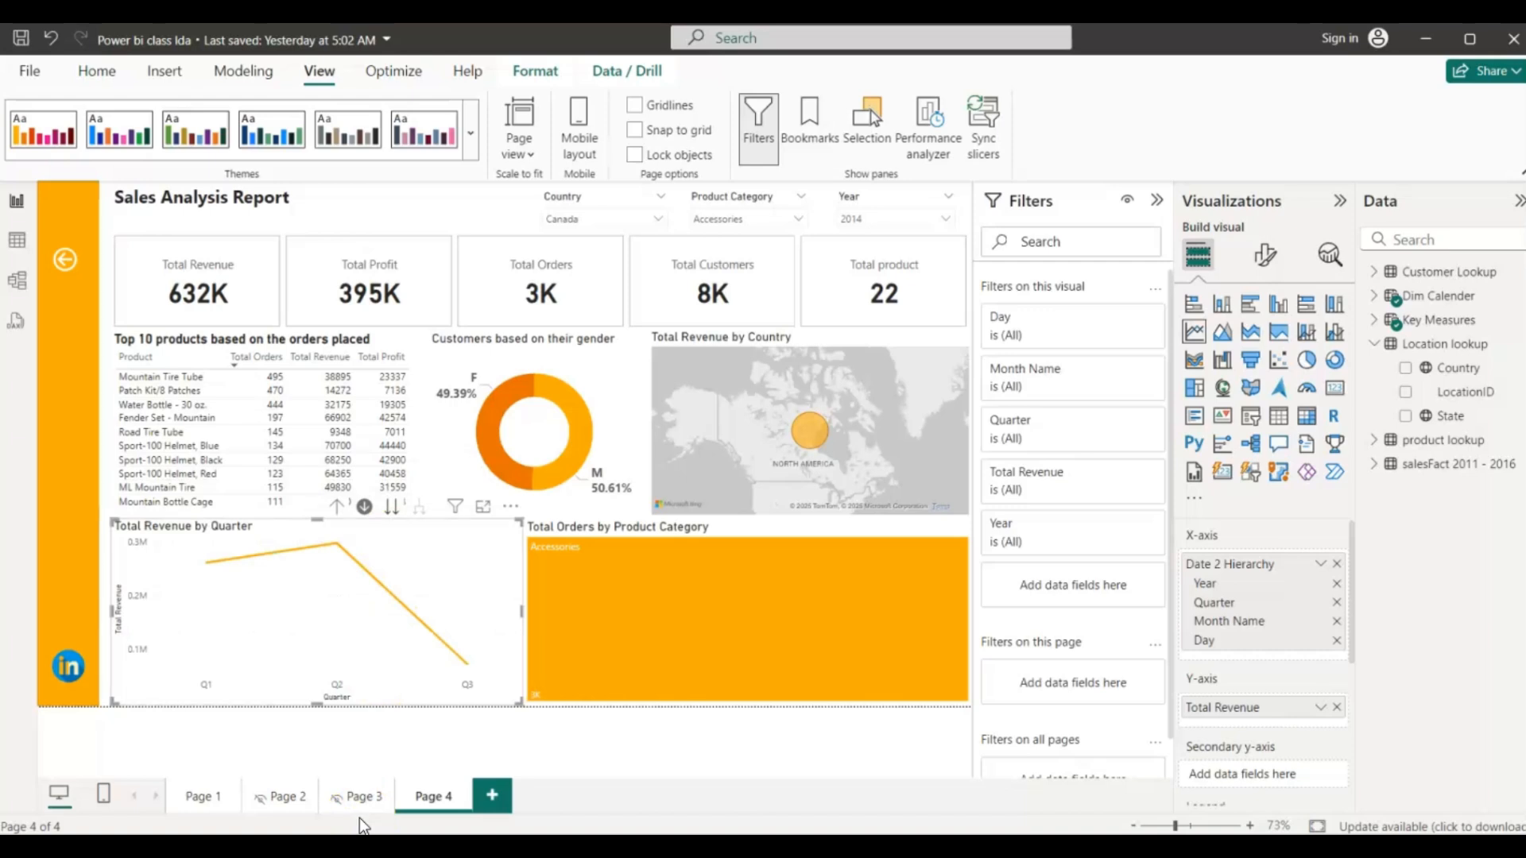
ctrl+click(63, 263)
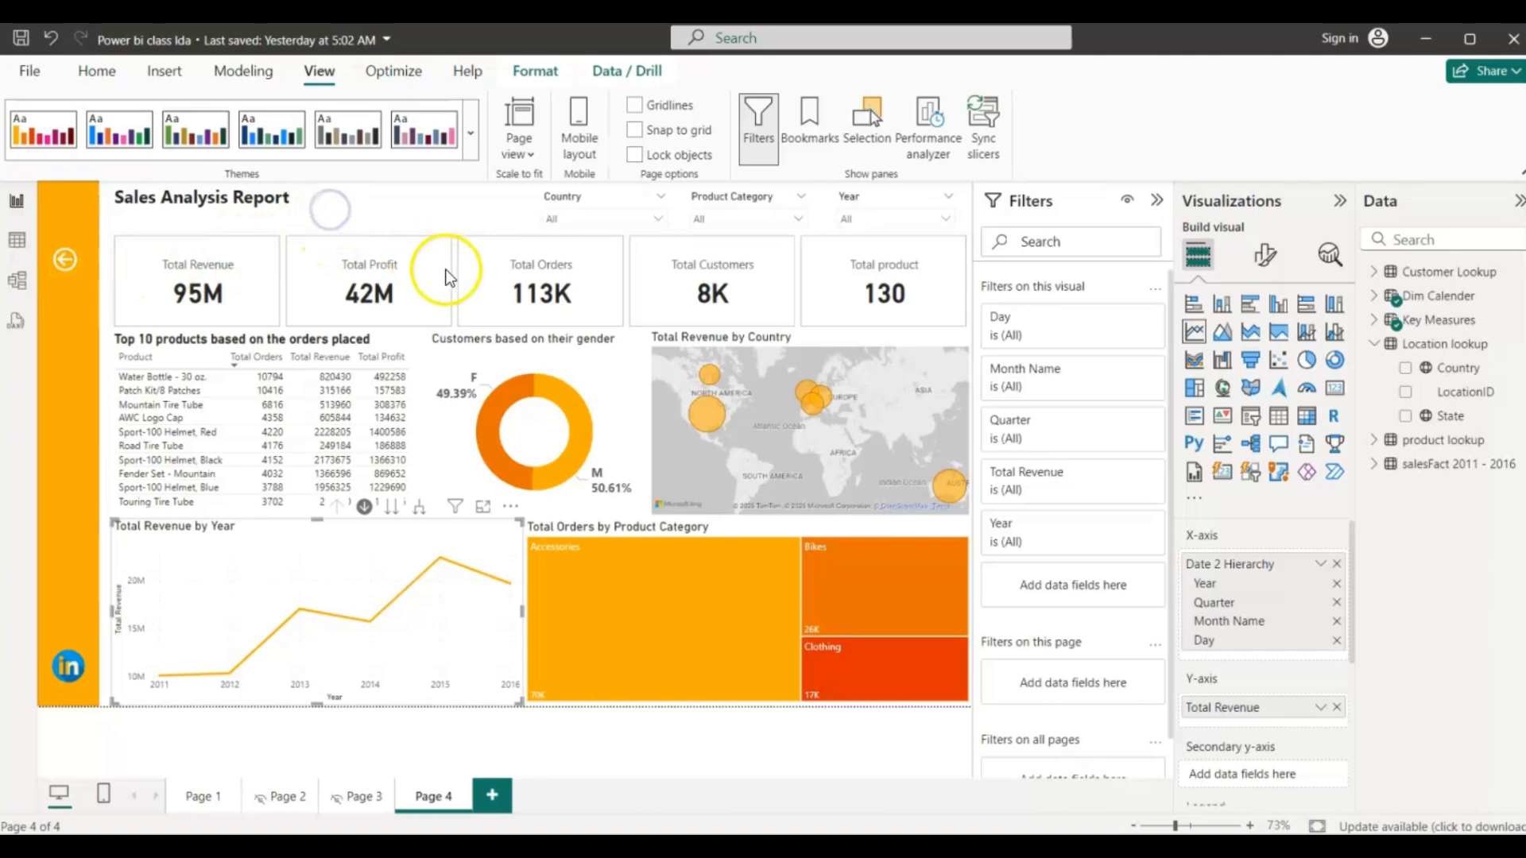
click(405, 327)
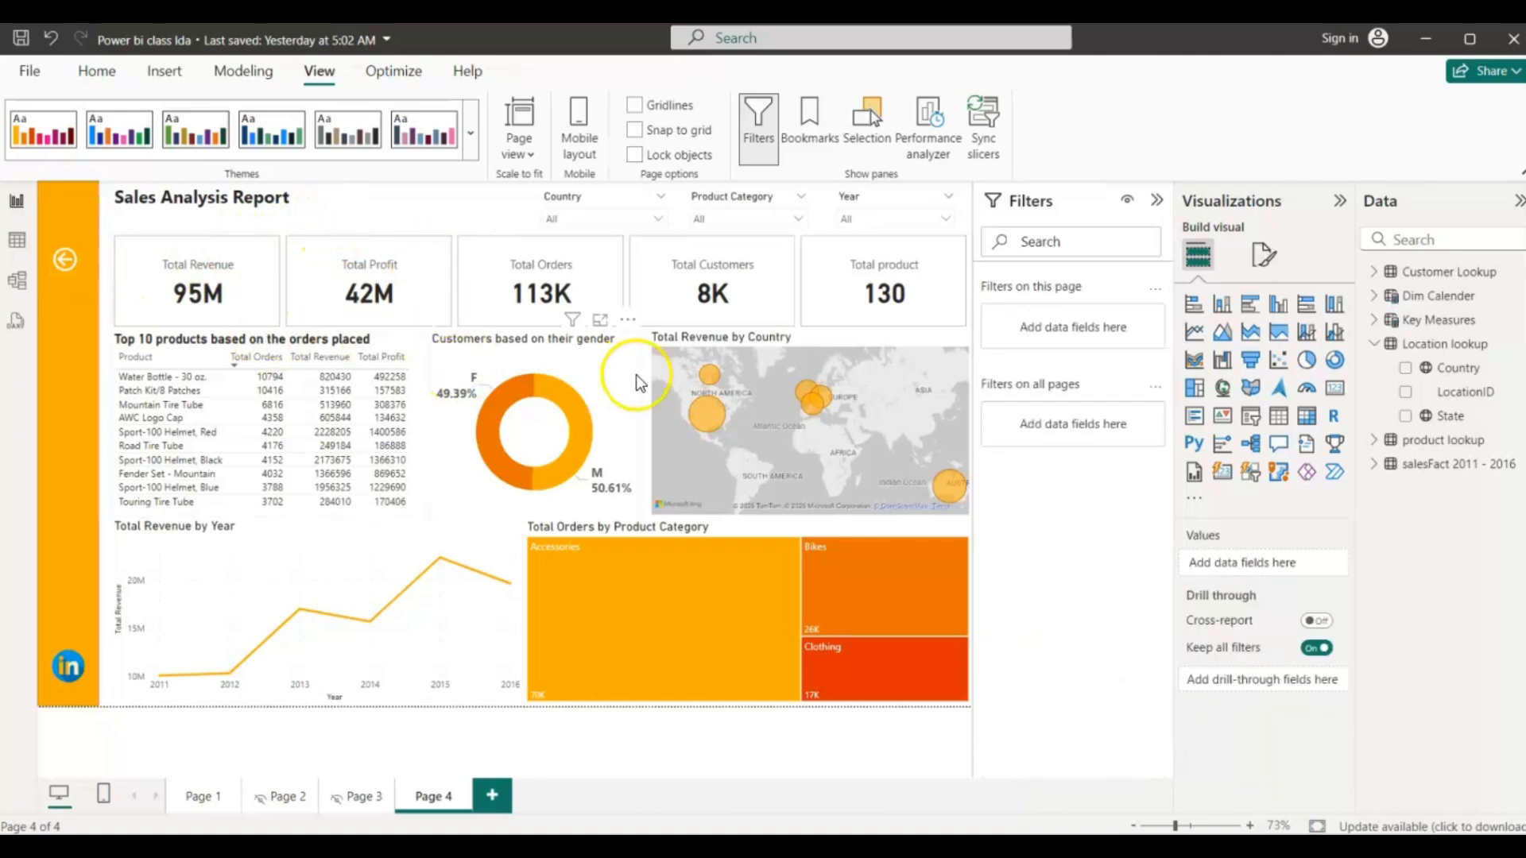
- Cross-filter the report by the Canada bubble on the Total Revenue by Country map
click(710, 382)
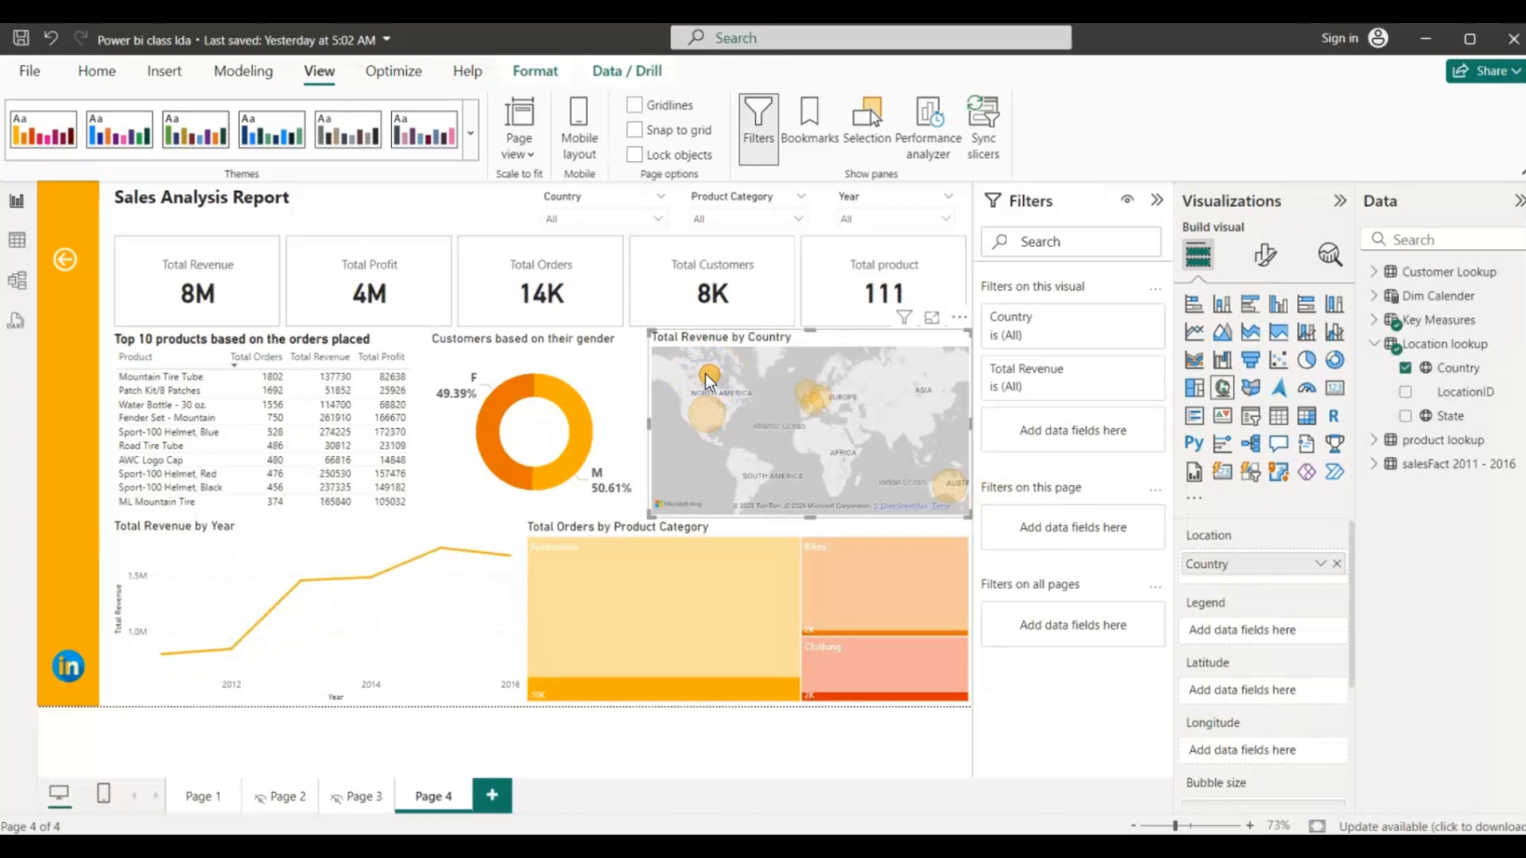
click(782, 378)
mouse_move(888, 450)
mouse_down()
mouse_move(807, 425)
mouse_move(872, 462)
mouse_up()
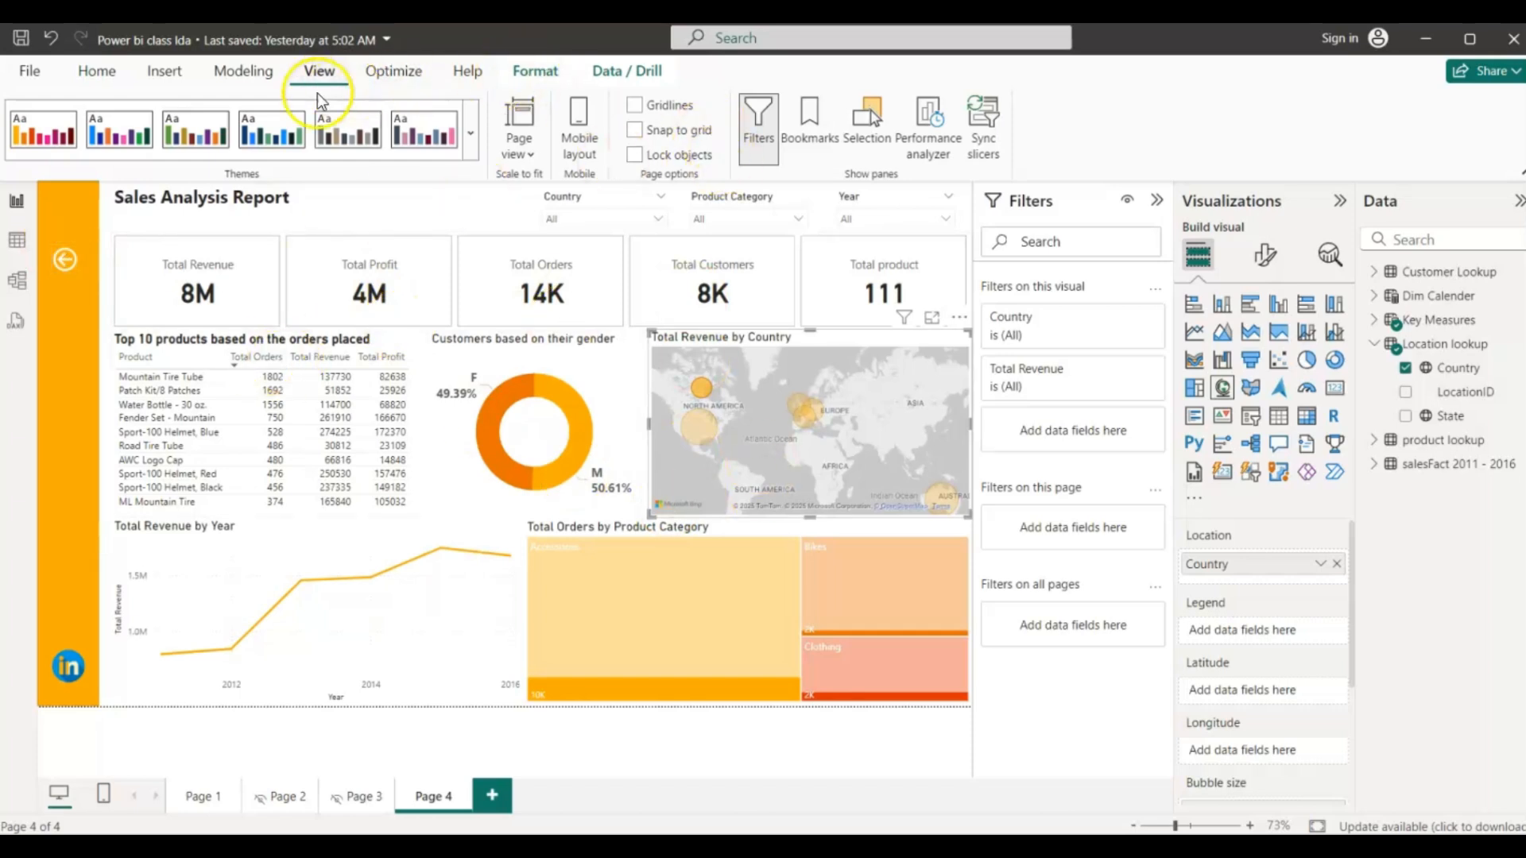
- Insert an information button, shrink it to icon size and place it on the orange sidebar below the Back button
click(165, 70)
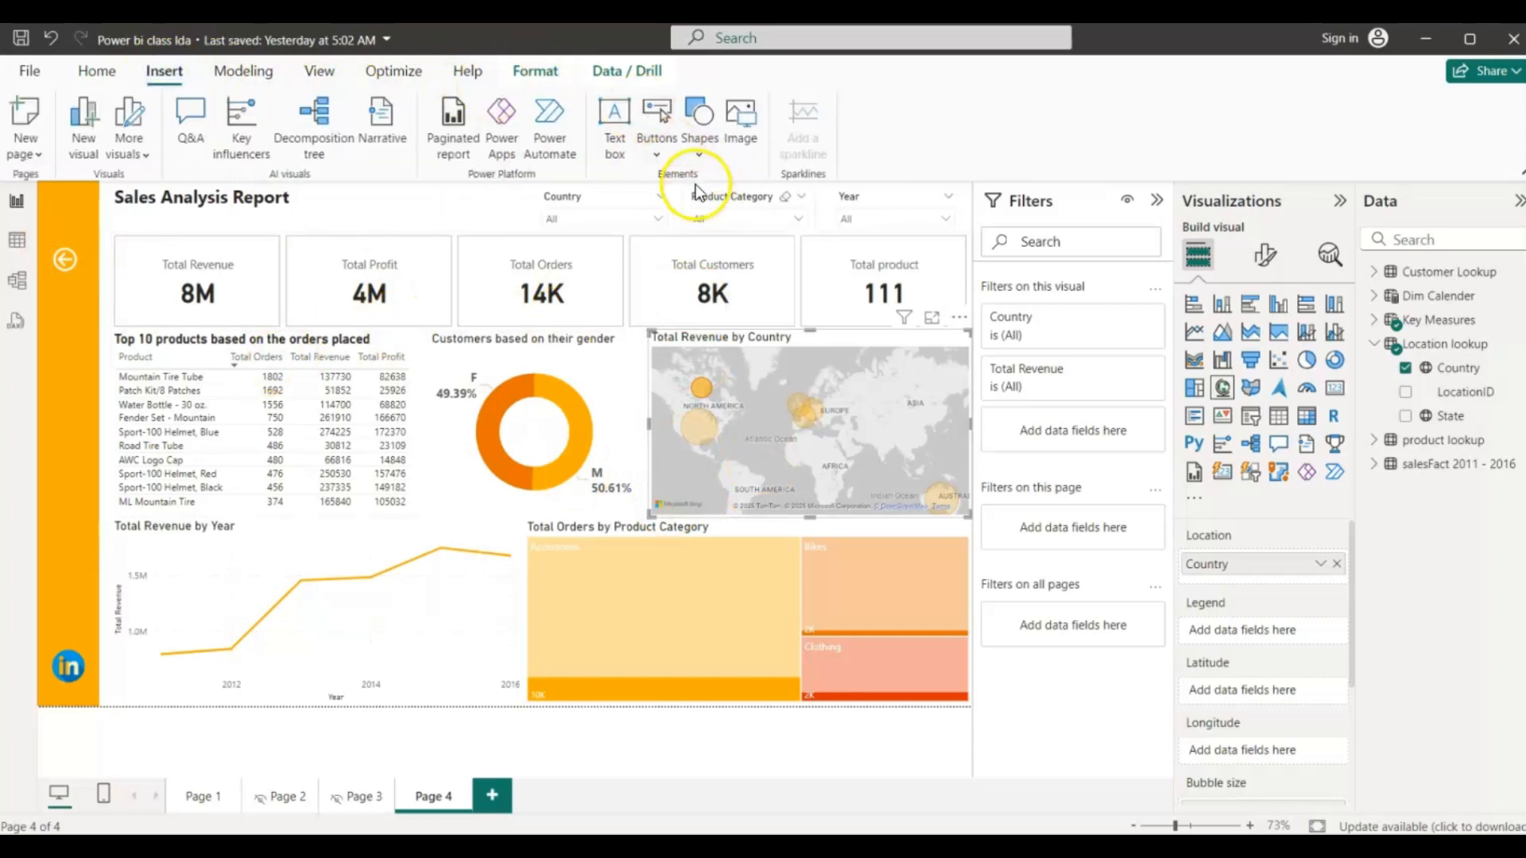
click(656, 153)
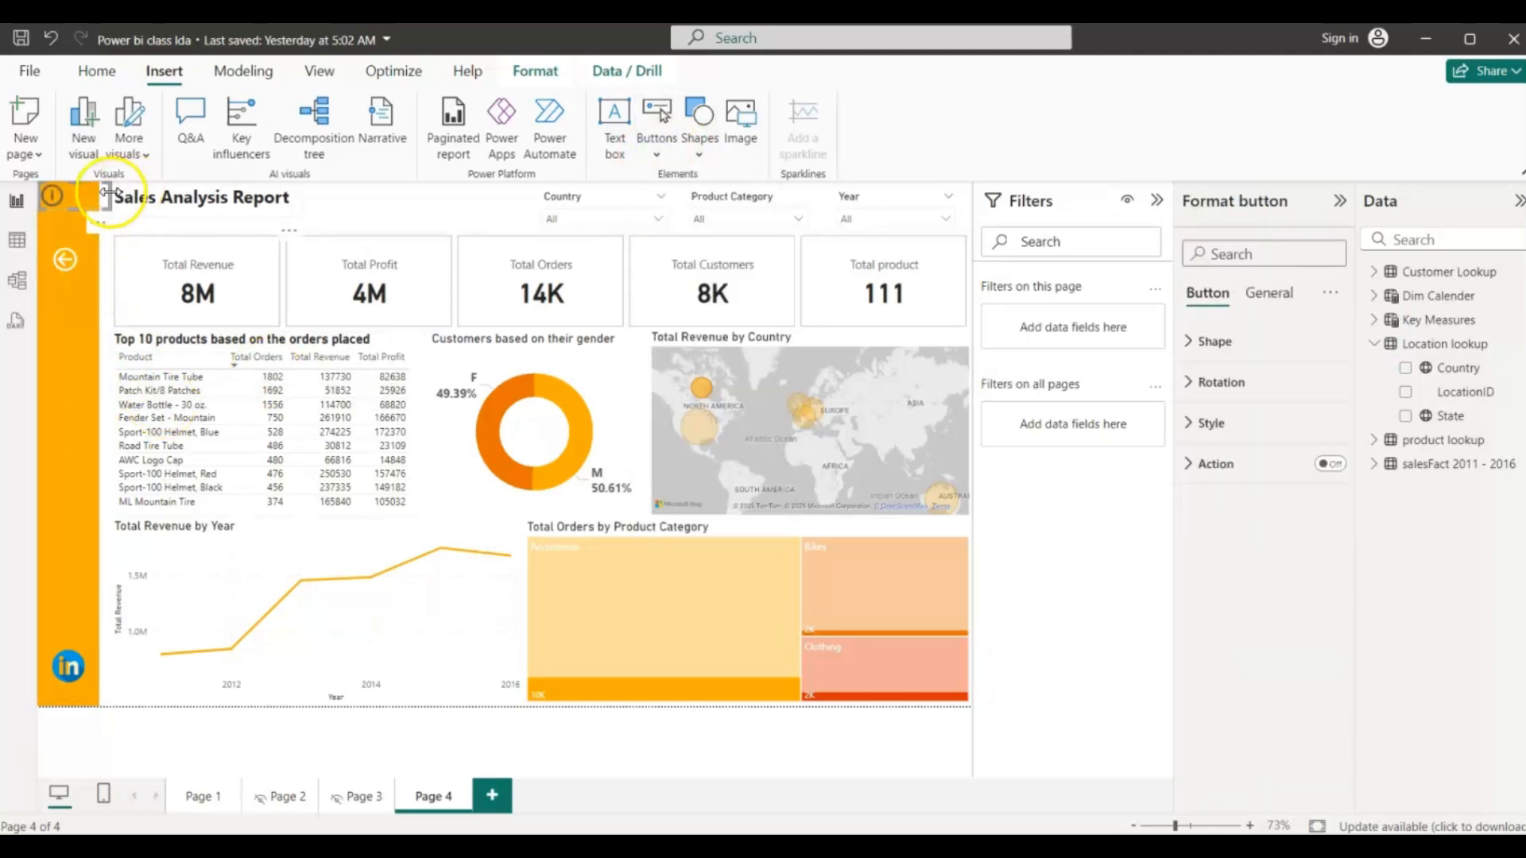
drag(107, 192, 64, 333)
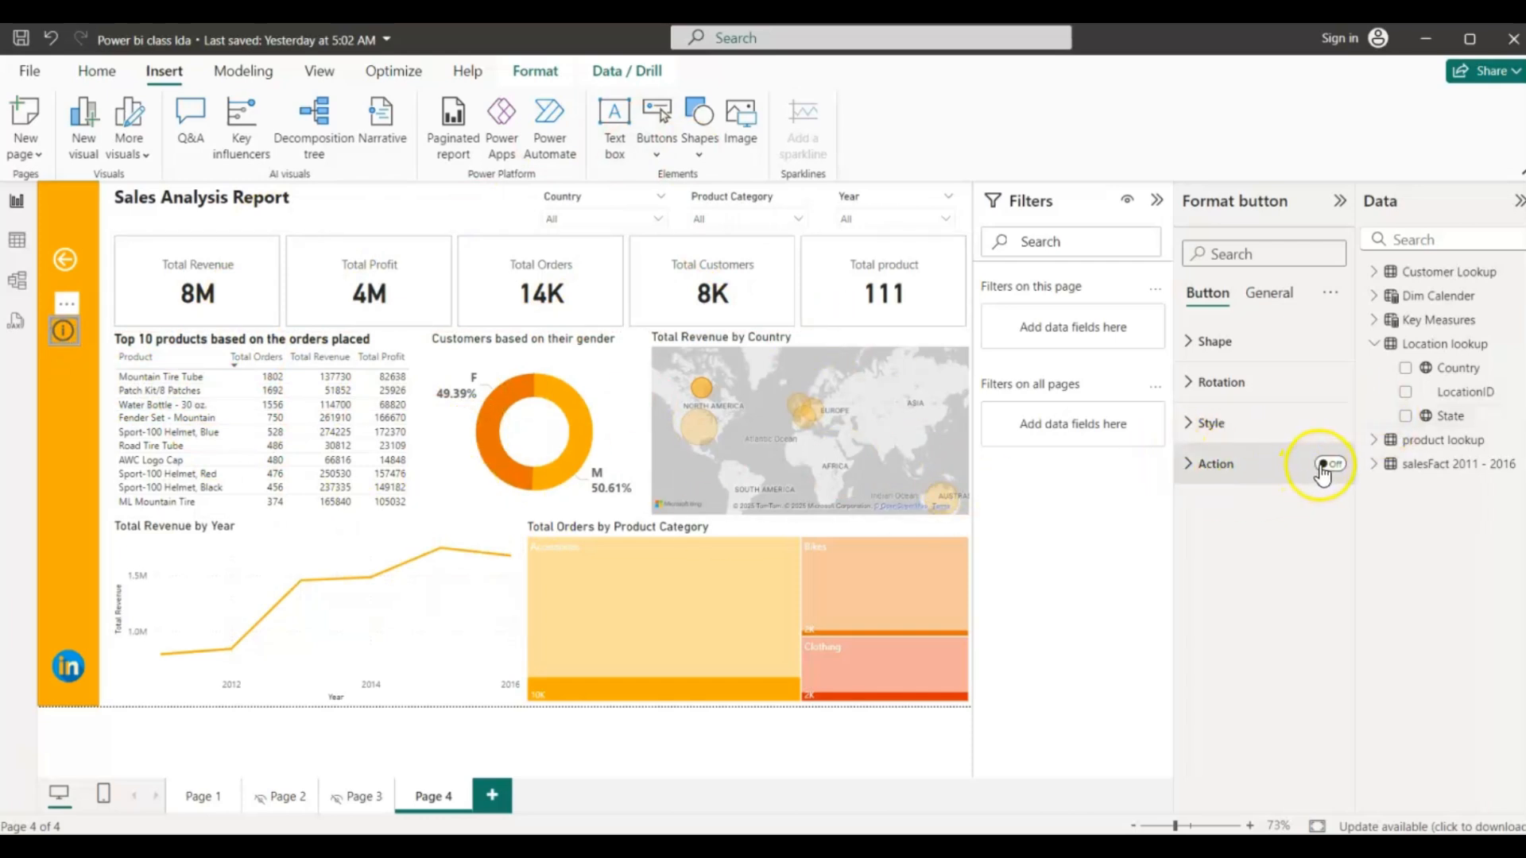
- Change the information button's icon line colour to the dark orange-red from the recent colours
click(1190, 464)
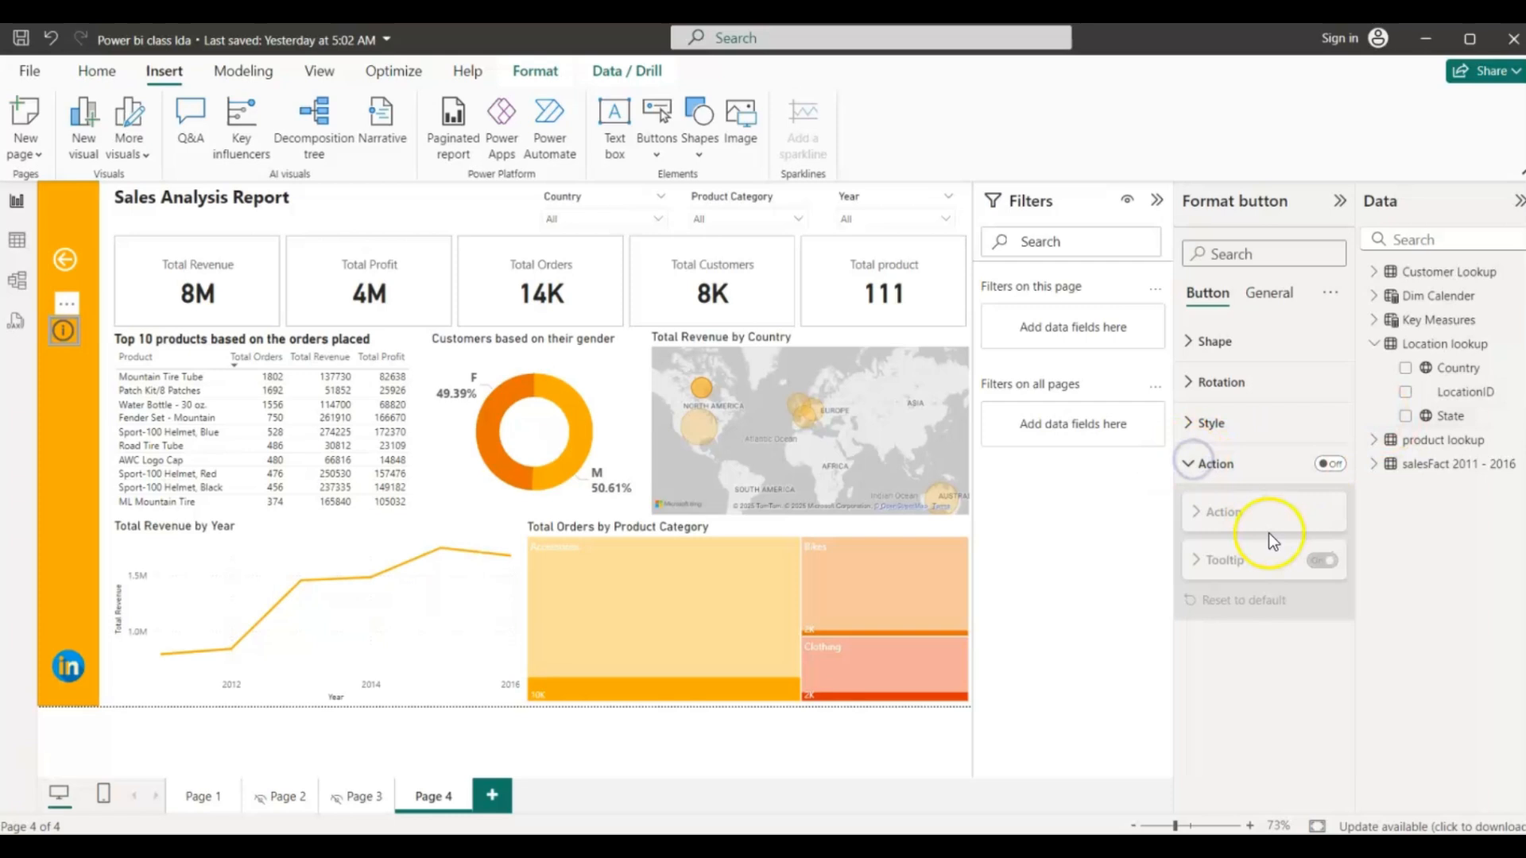
click(1194, 421)
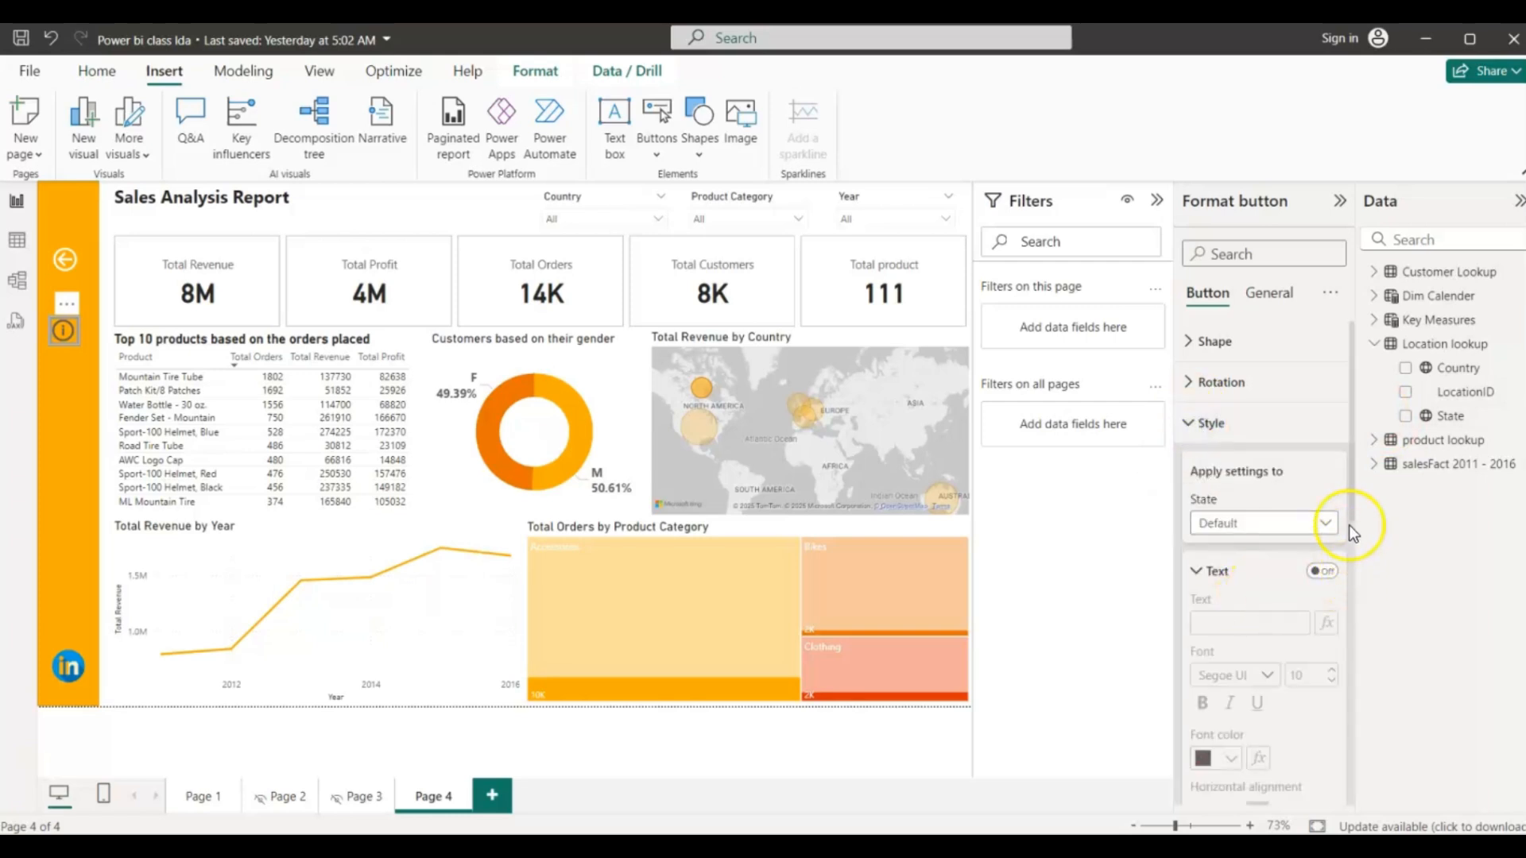
drag(1351, 529, 1362, 725)
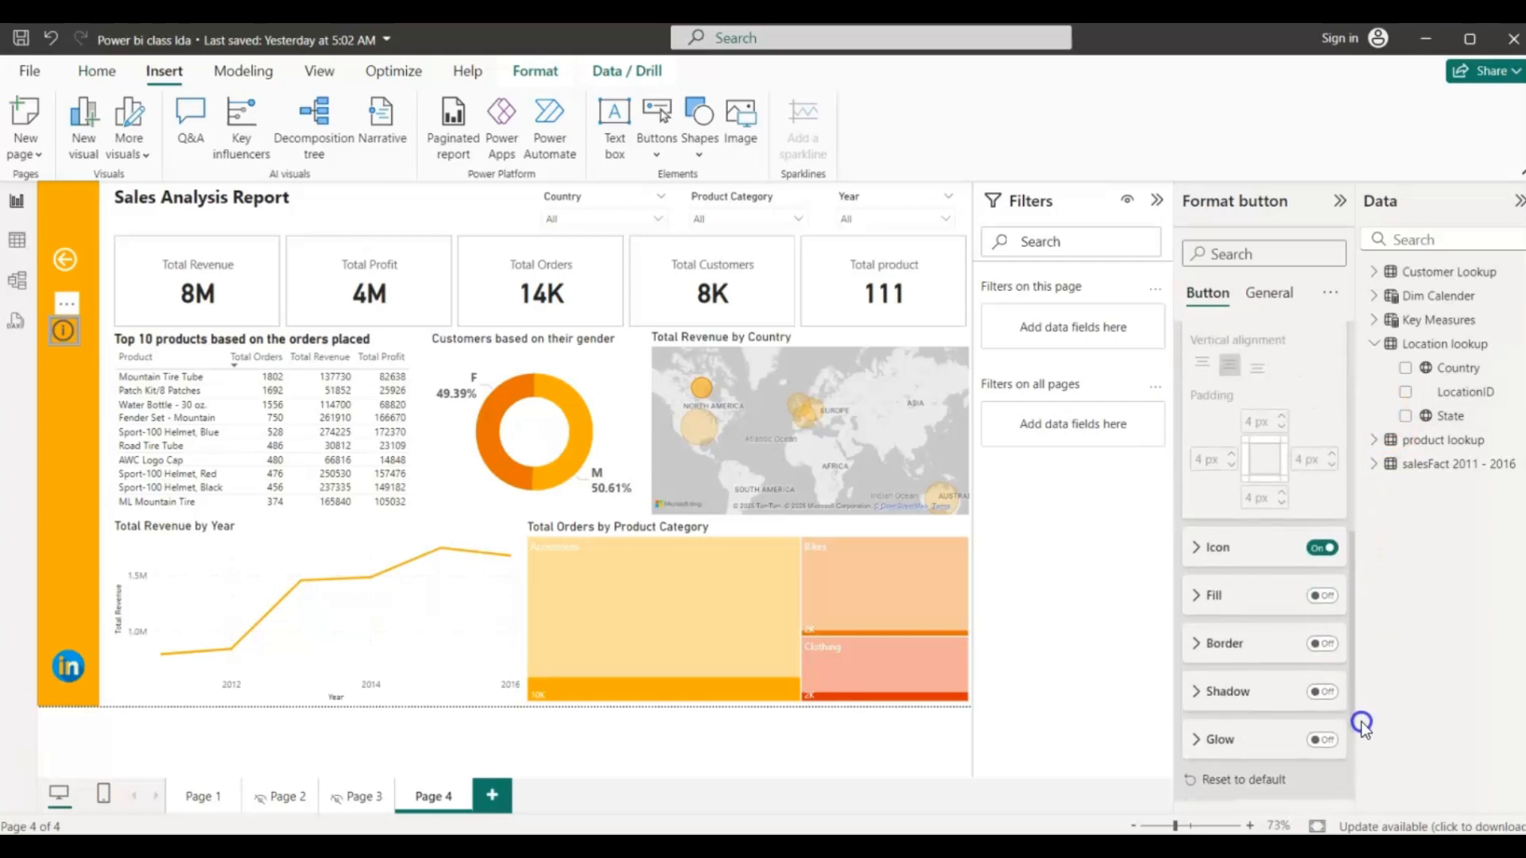
click(1190, 547)
click(1231, 652)
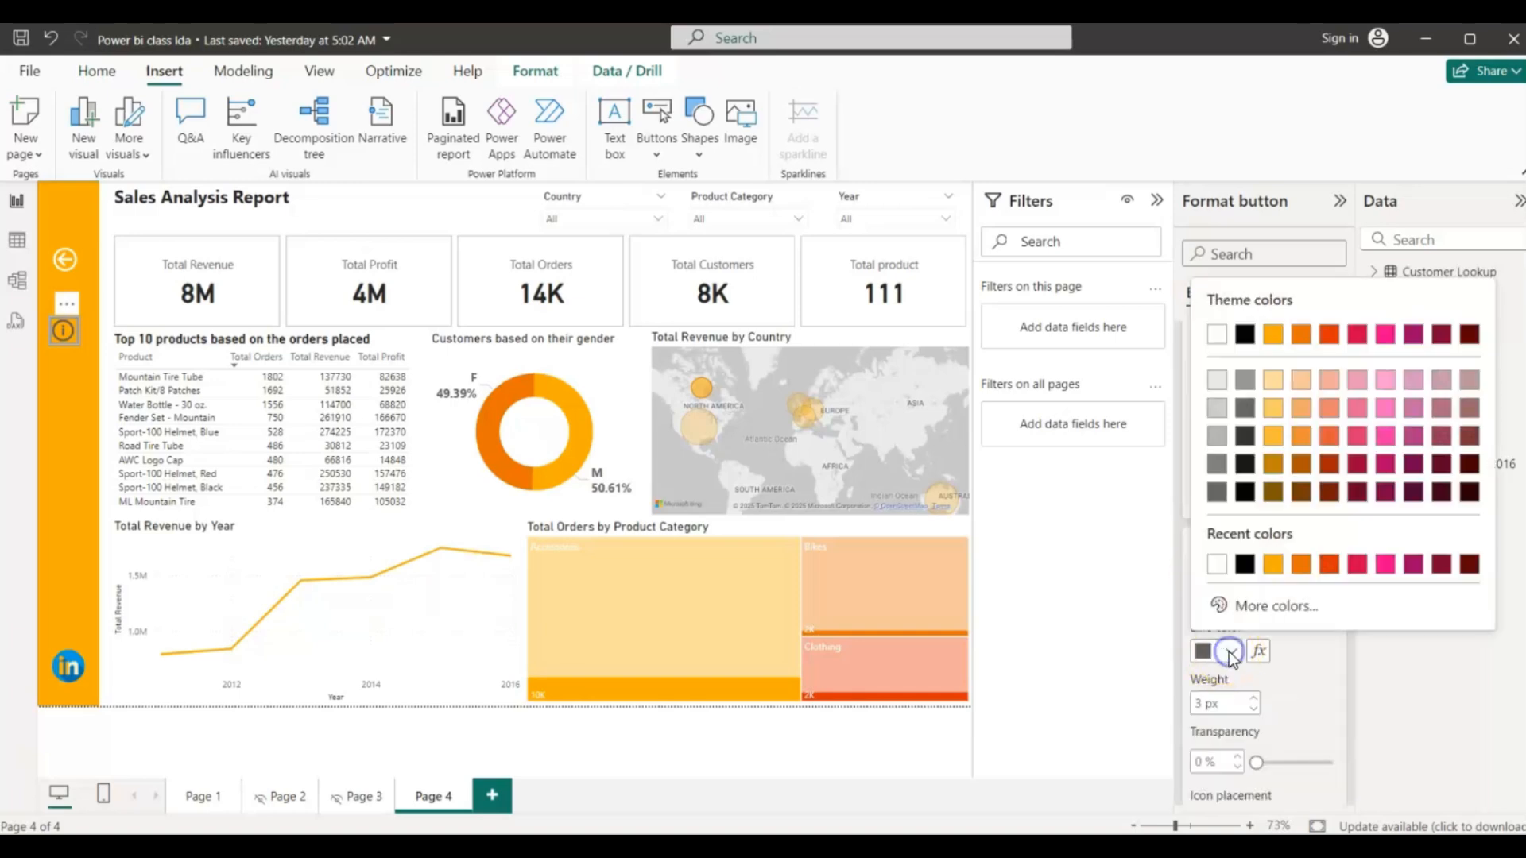
click(1331, 566)
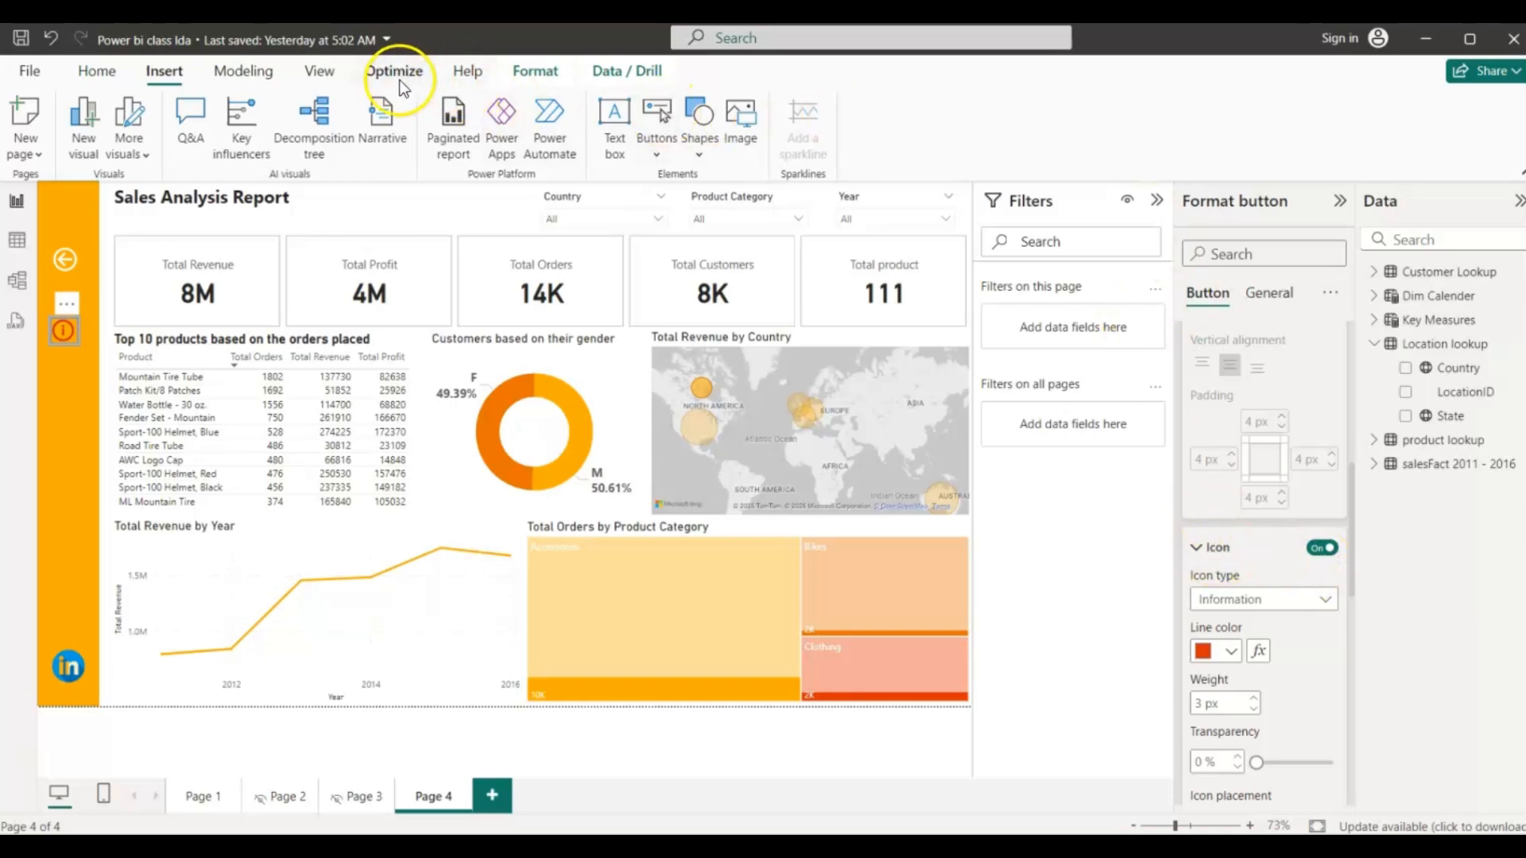
- Add a bookmark of the current Canada-filtered report view and name it North America
click(332, 70)
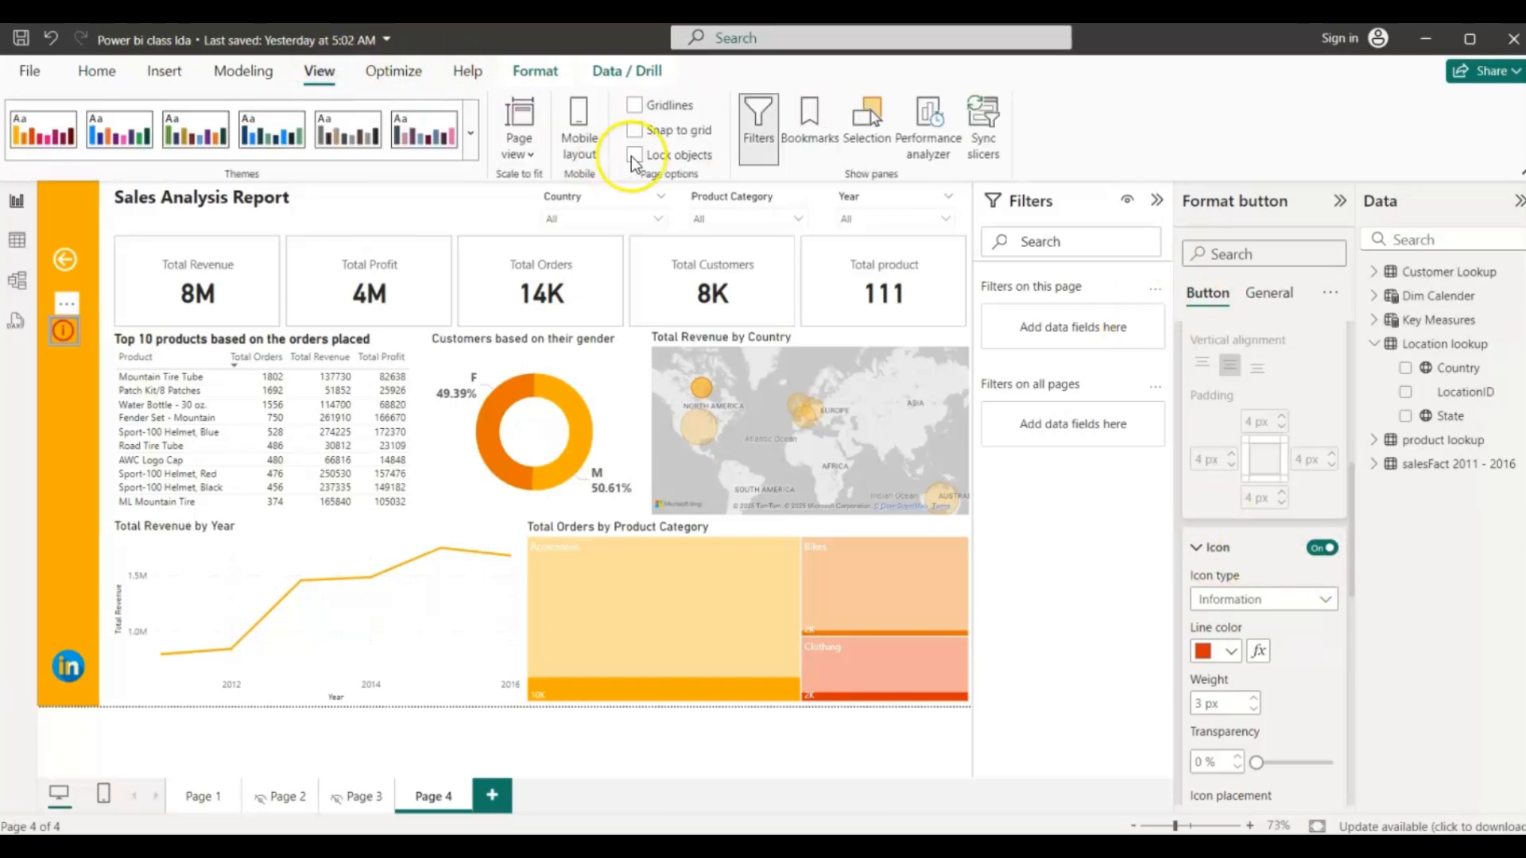
click(806, 135)
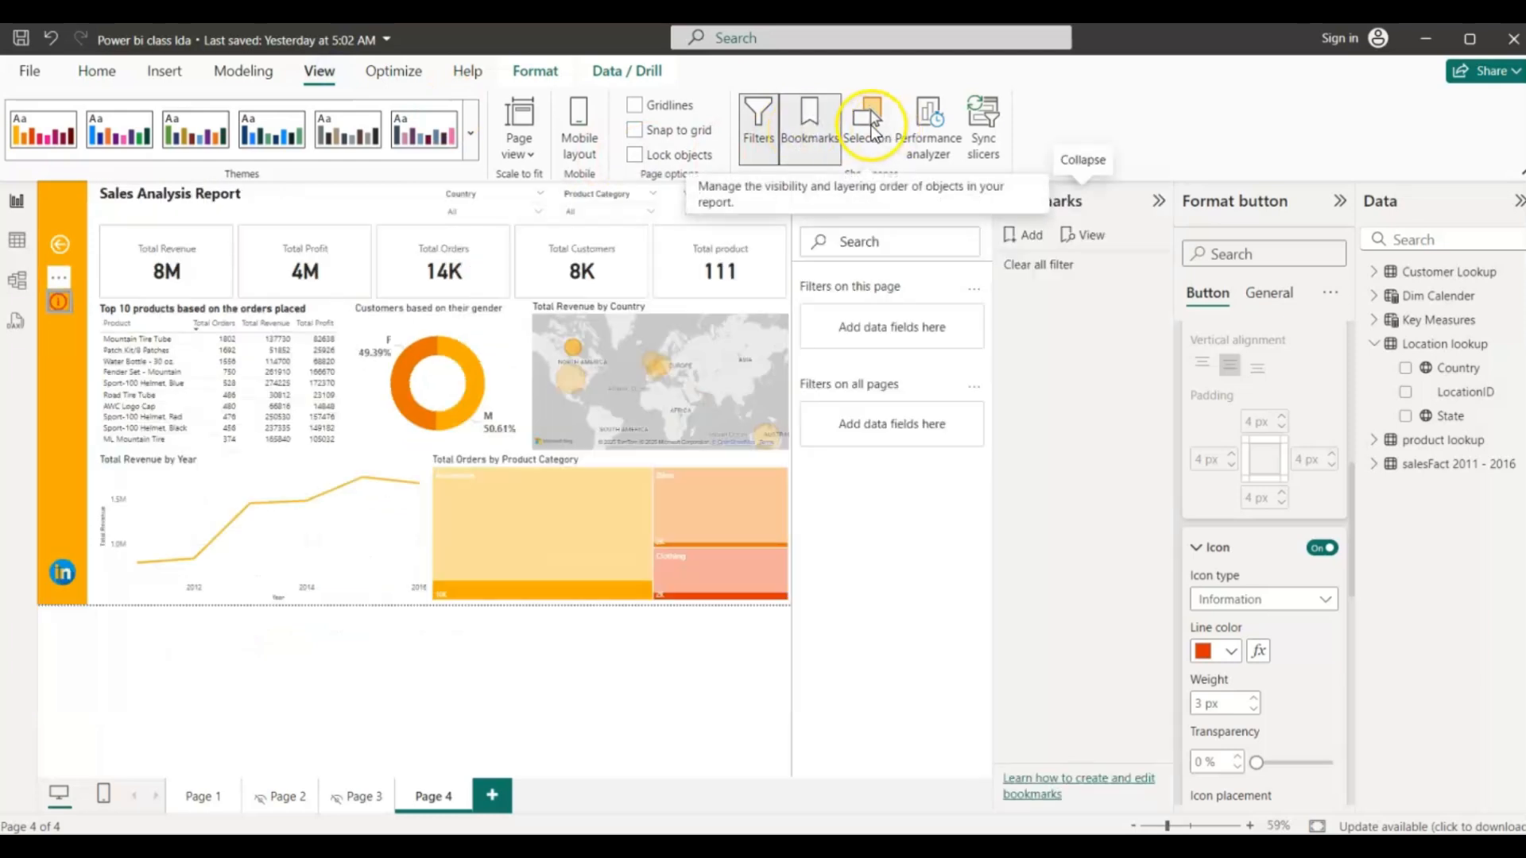
click(872, 127)
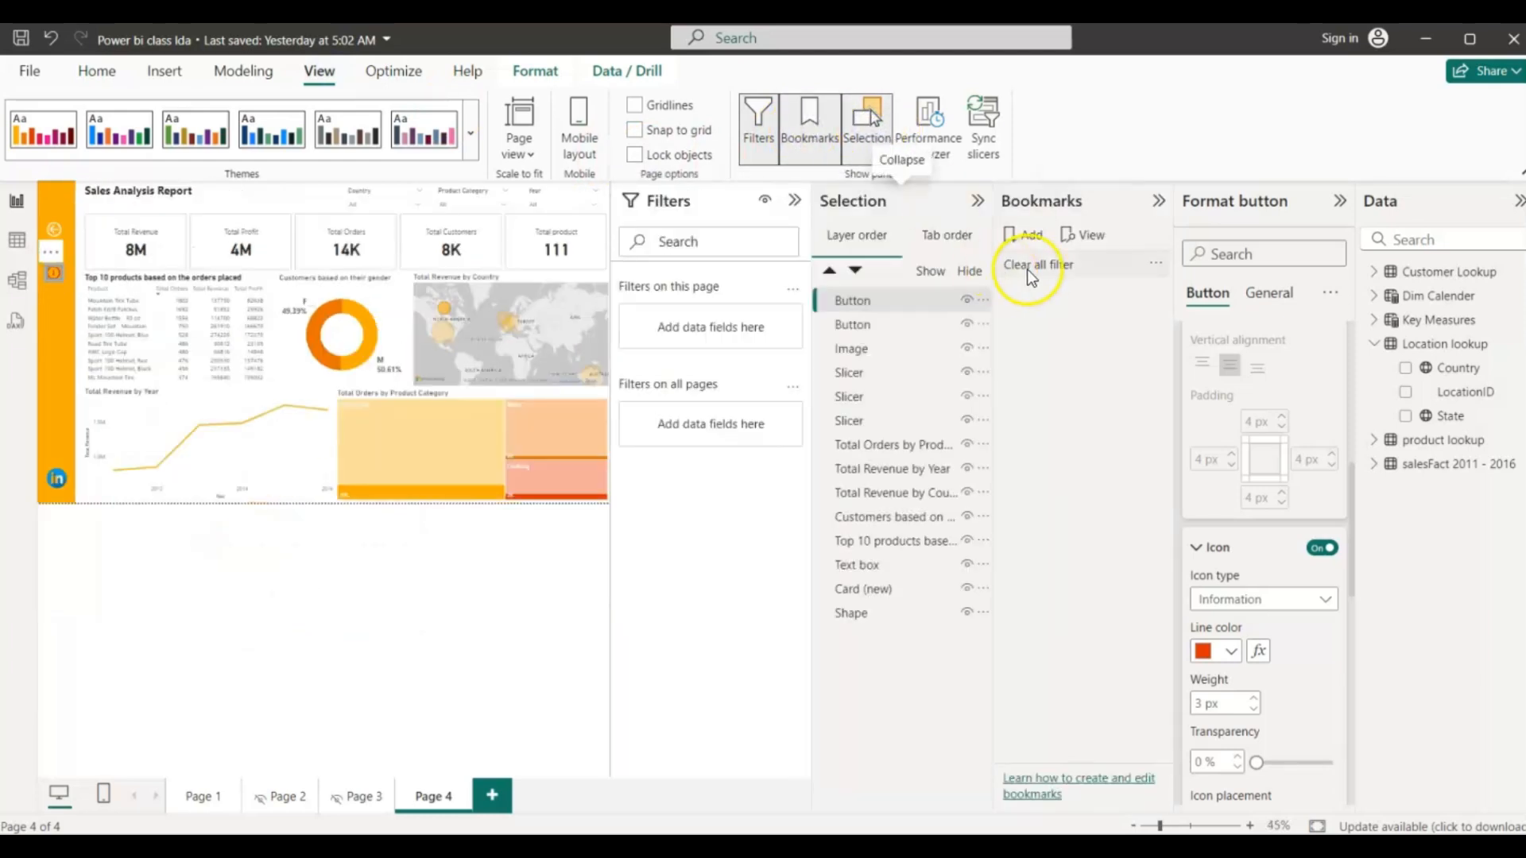
click(1025, 233)
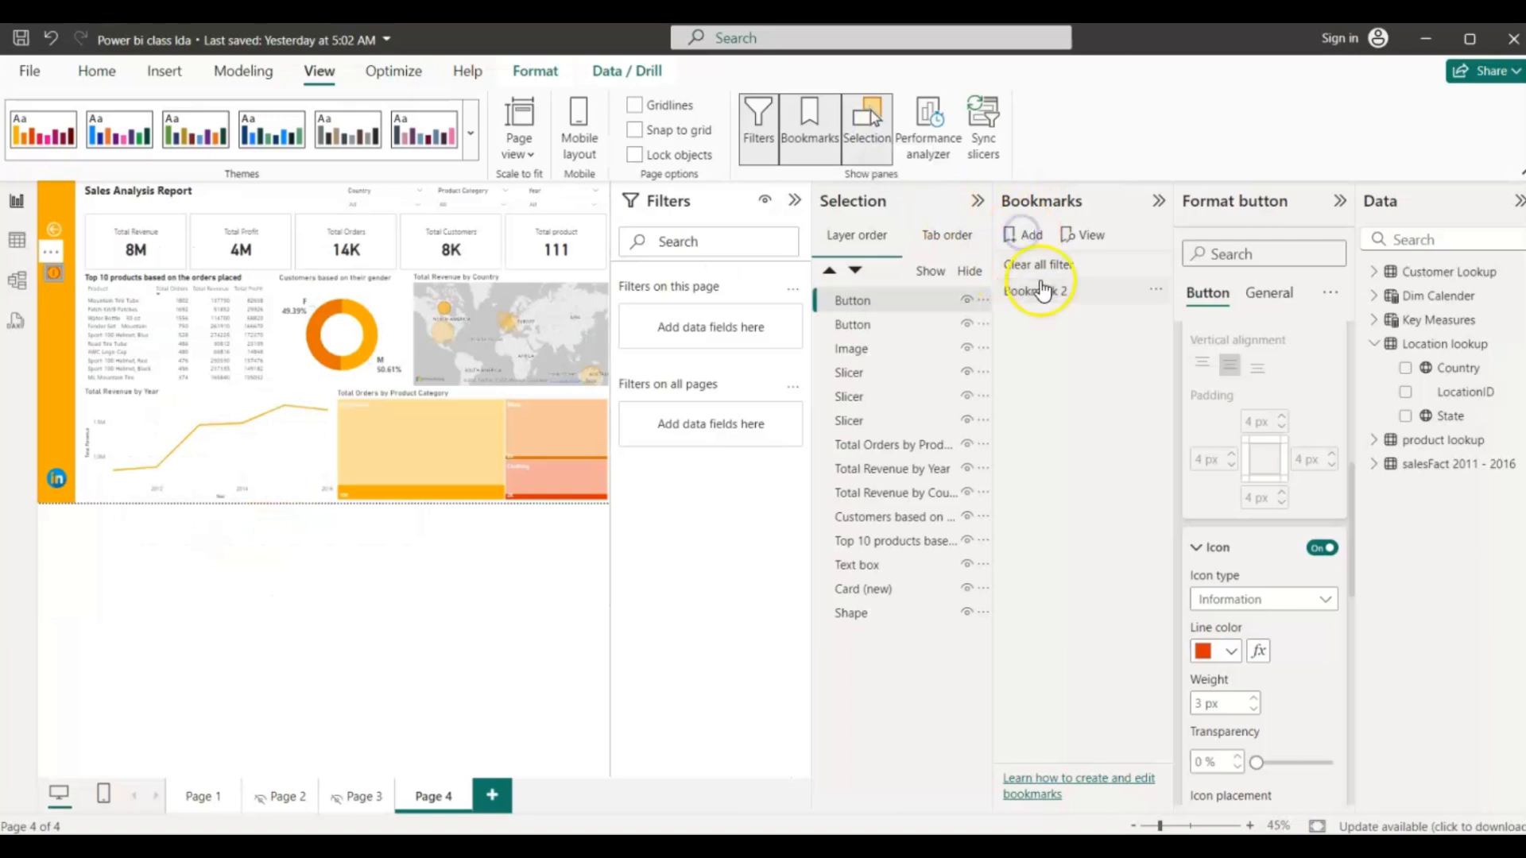
click(1061, 293)
double_click(1060, 291)
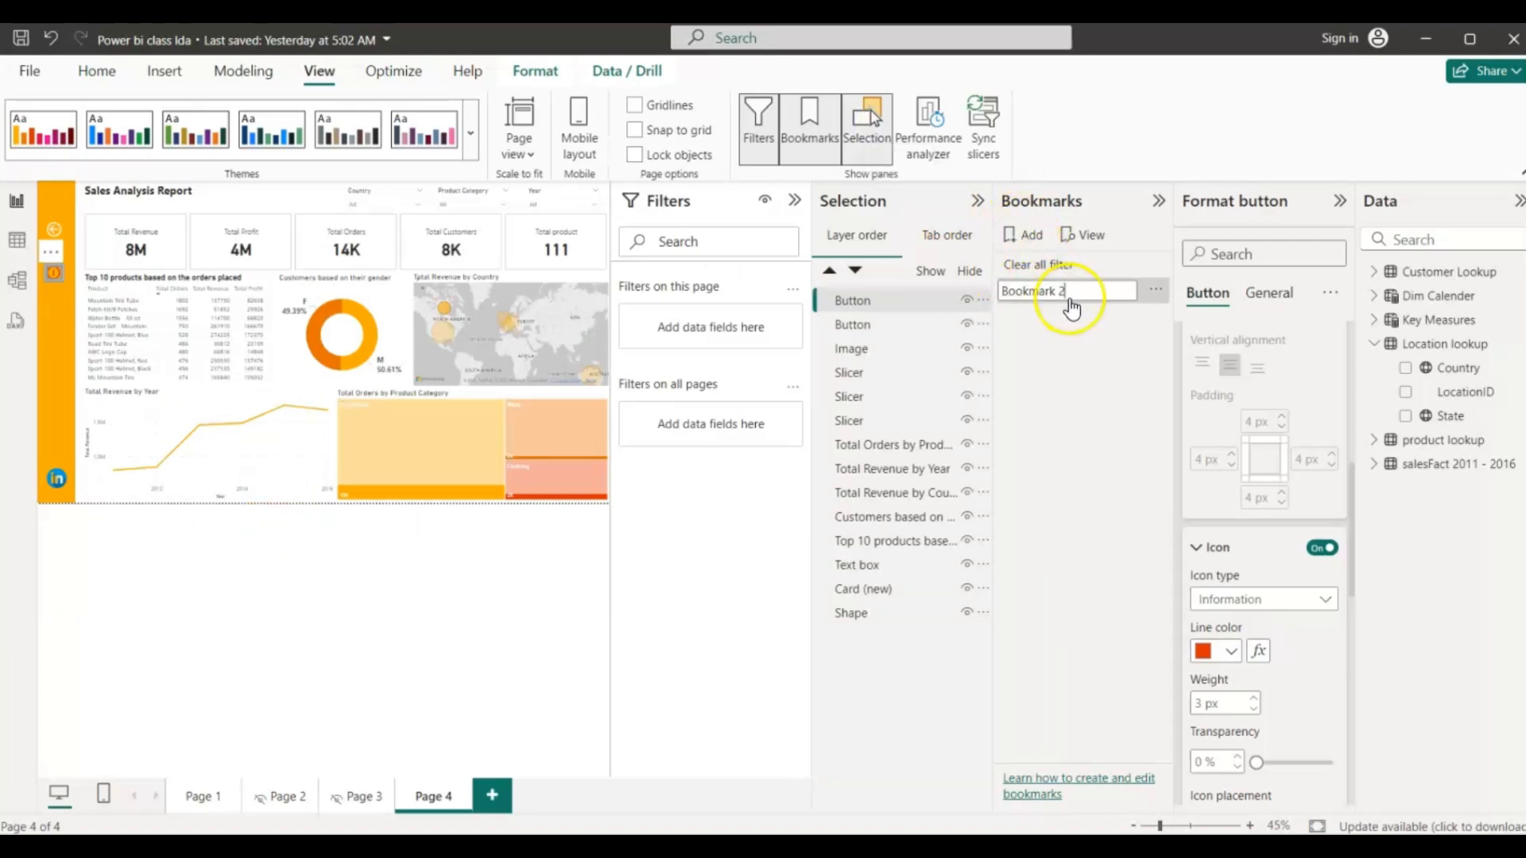
key(BackSpace)
key(BackSpace)
key(BackSpace)
key(BackSpace)
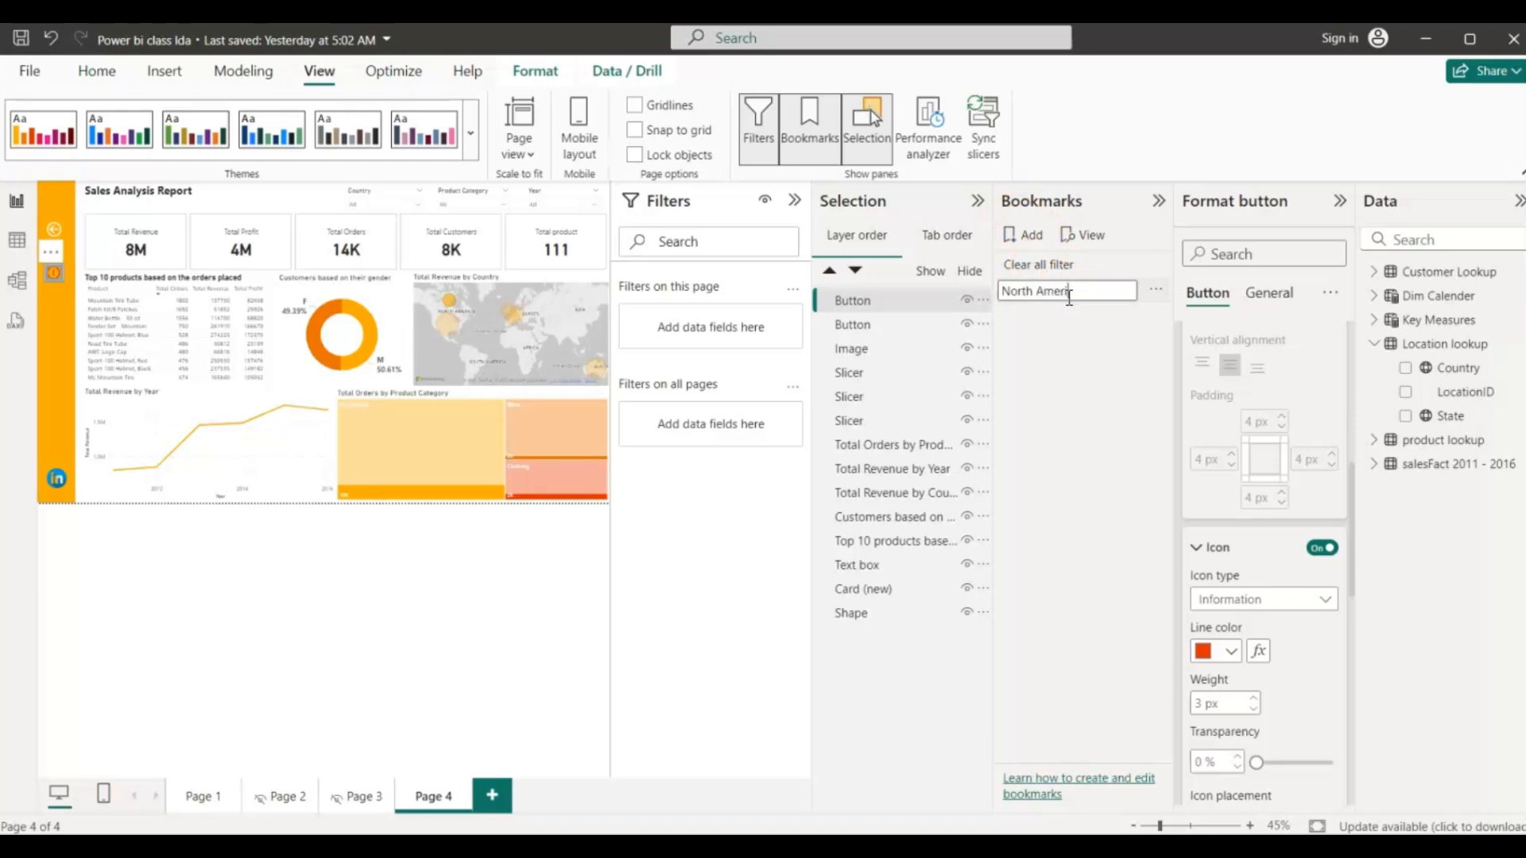
click(1094, 343)
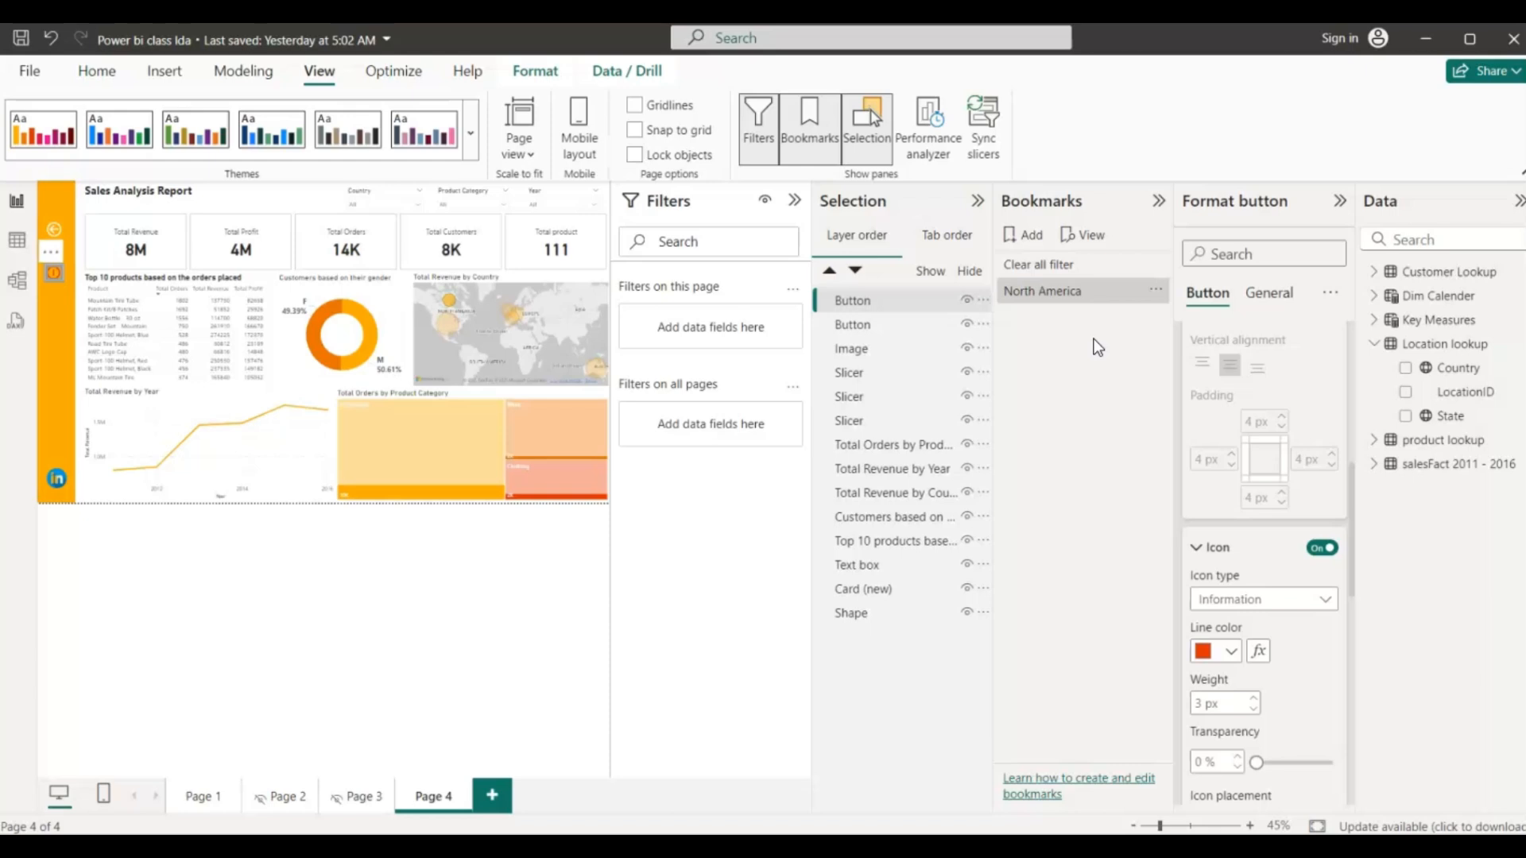
- Update the North America bookmark to the current report view and review its options
click(1156, 294)
click(1184, 301)
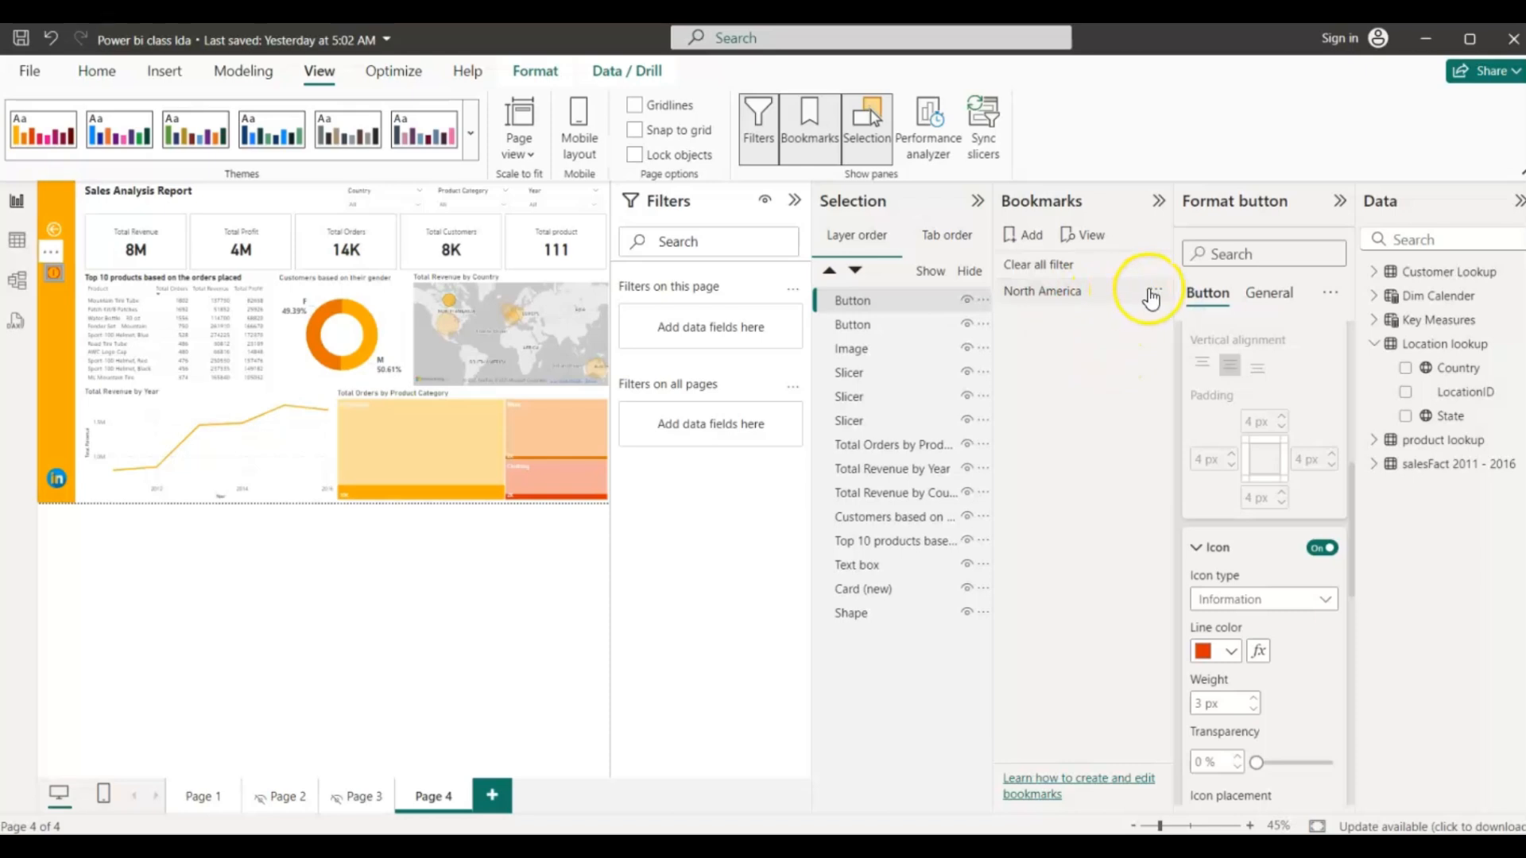
click(1152, 296)
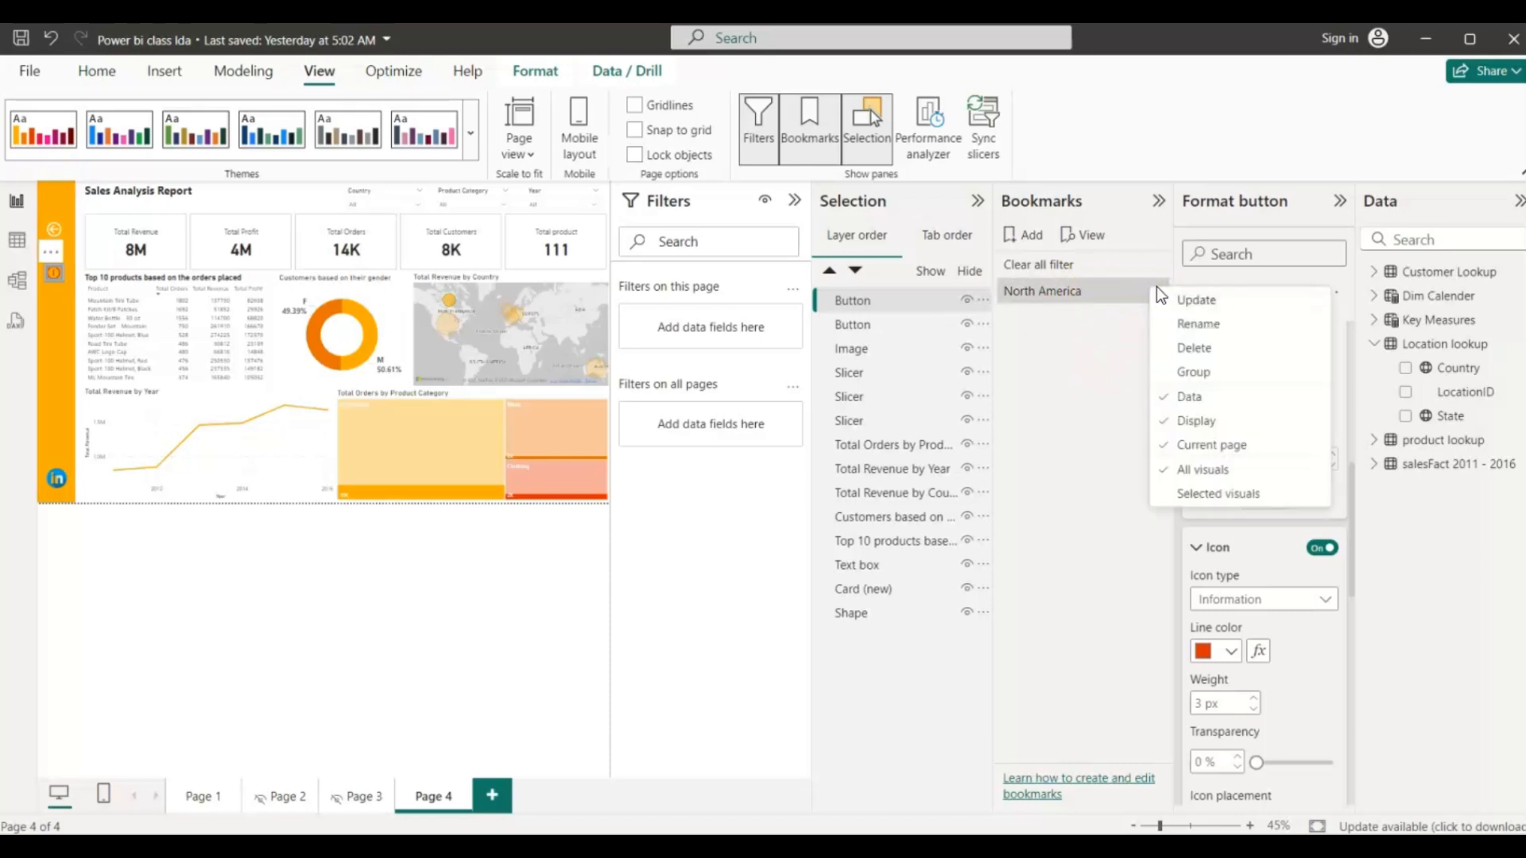
click(1157, 287)
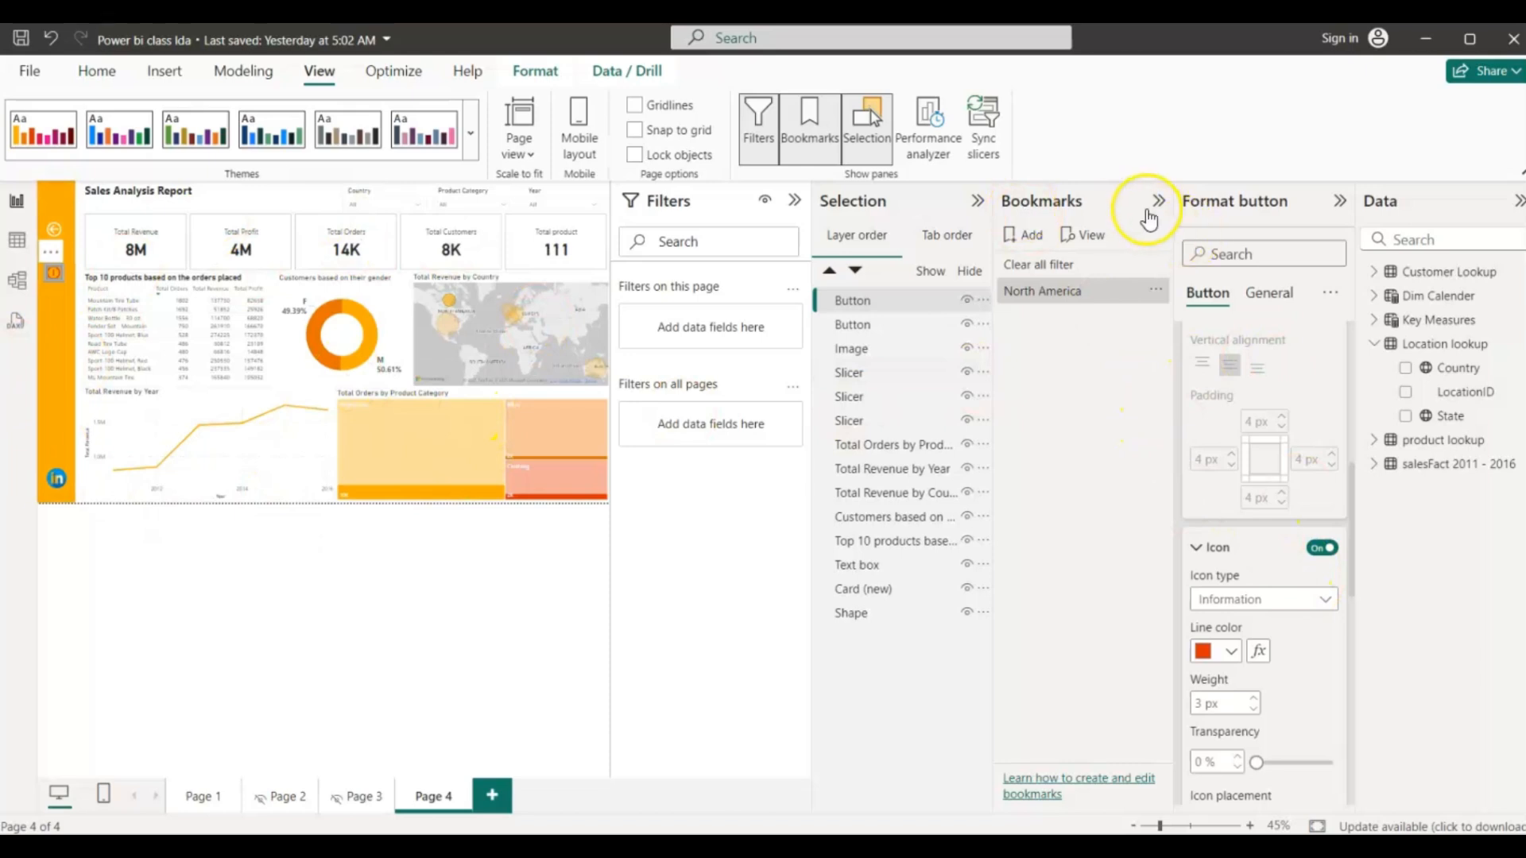
- Turn on the information button's action, set it to the North America bookmark, and hide the Selection and Bookmarks panes
click(1333, 201)
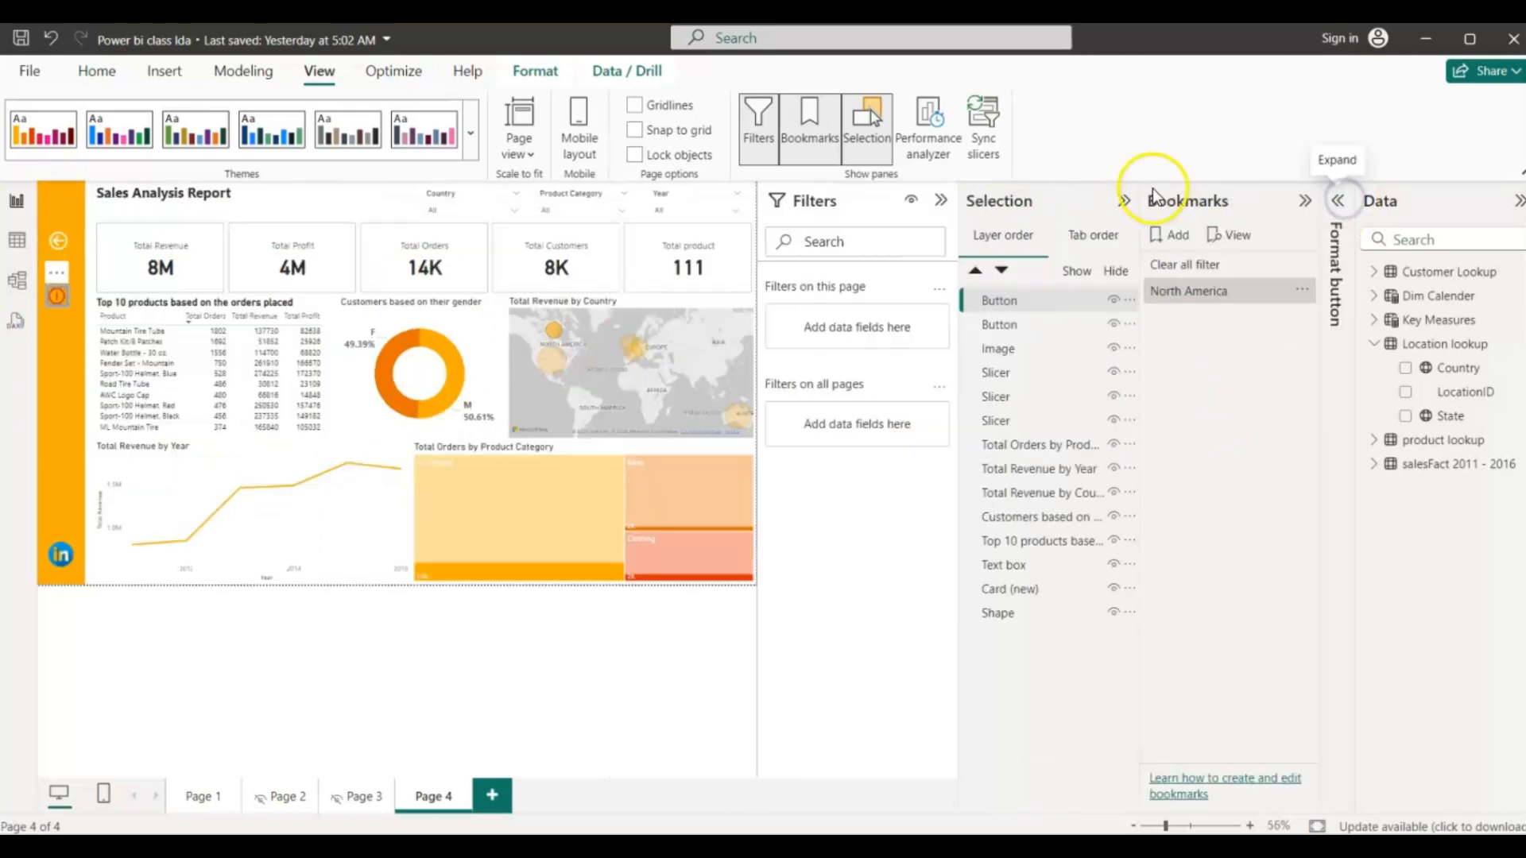
click(1337, 197)
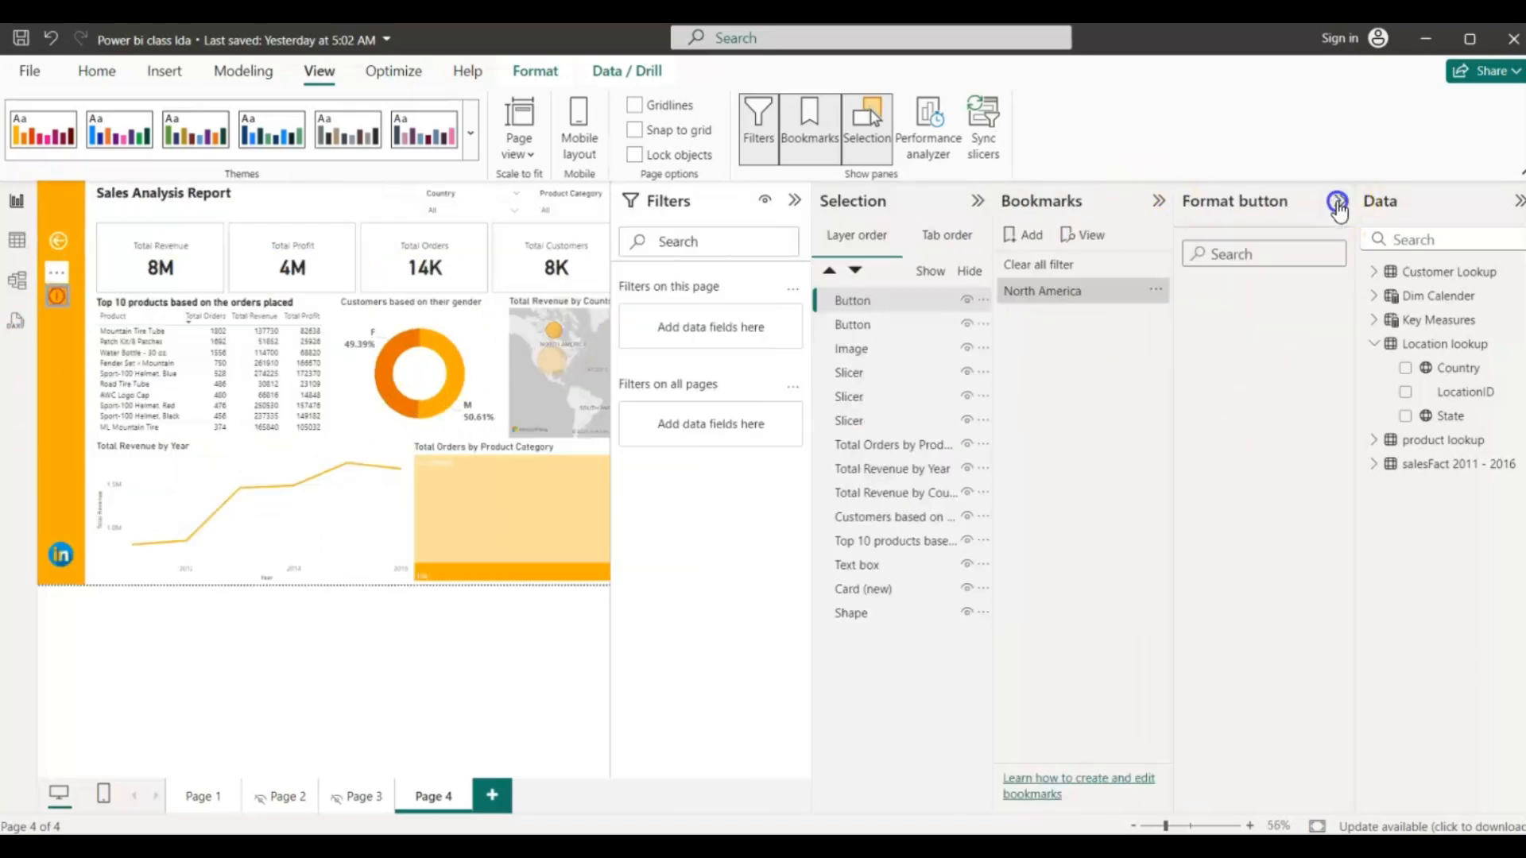
click(1159, 201)
click(1331, 464)
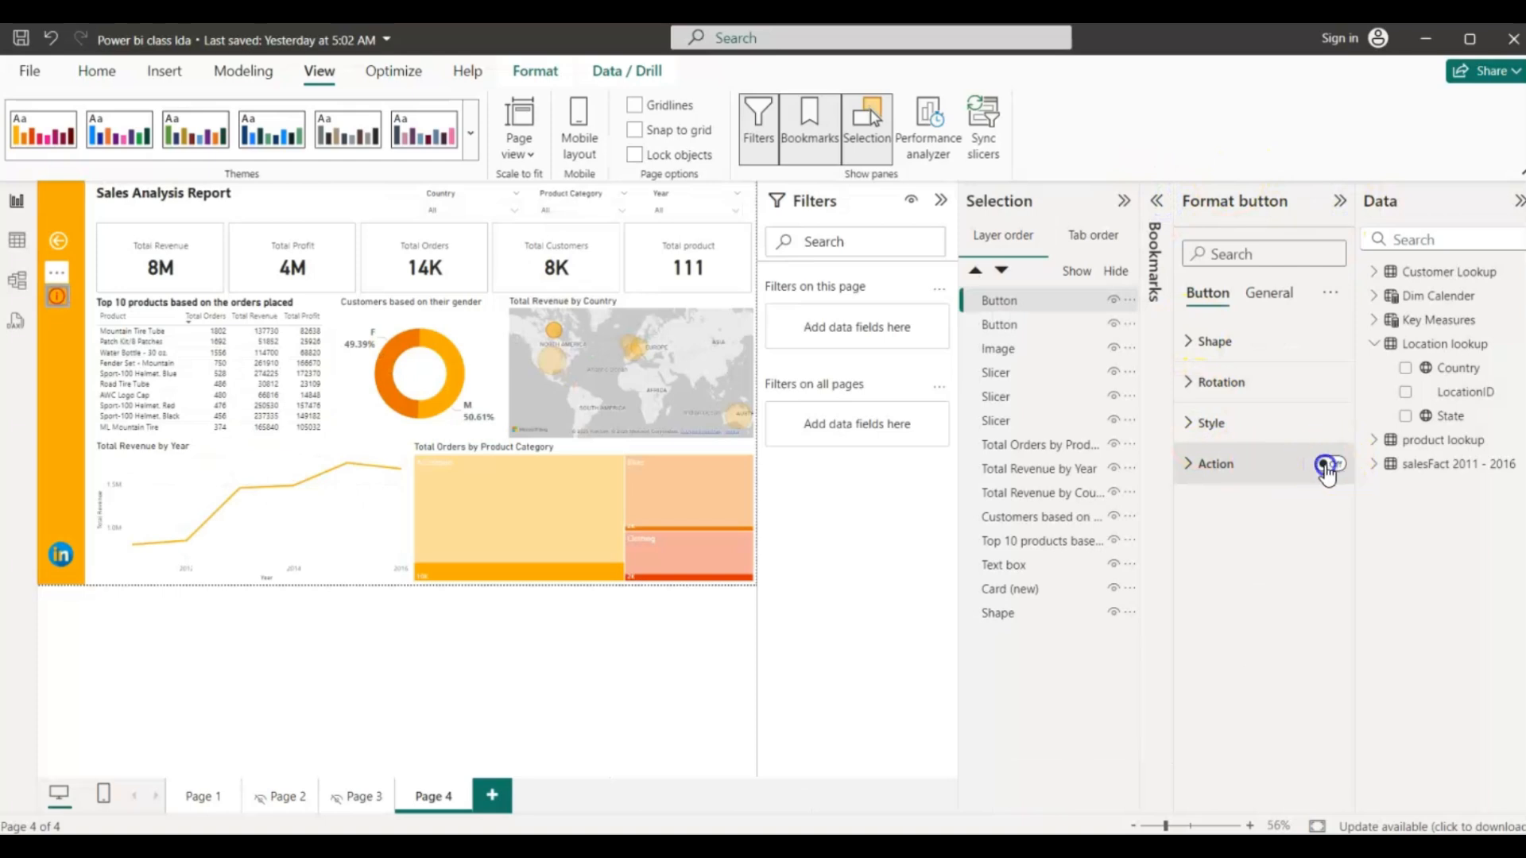
click(1187, 466)
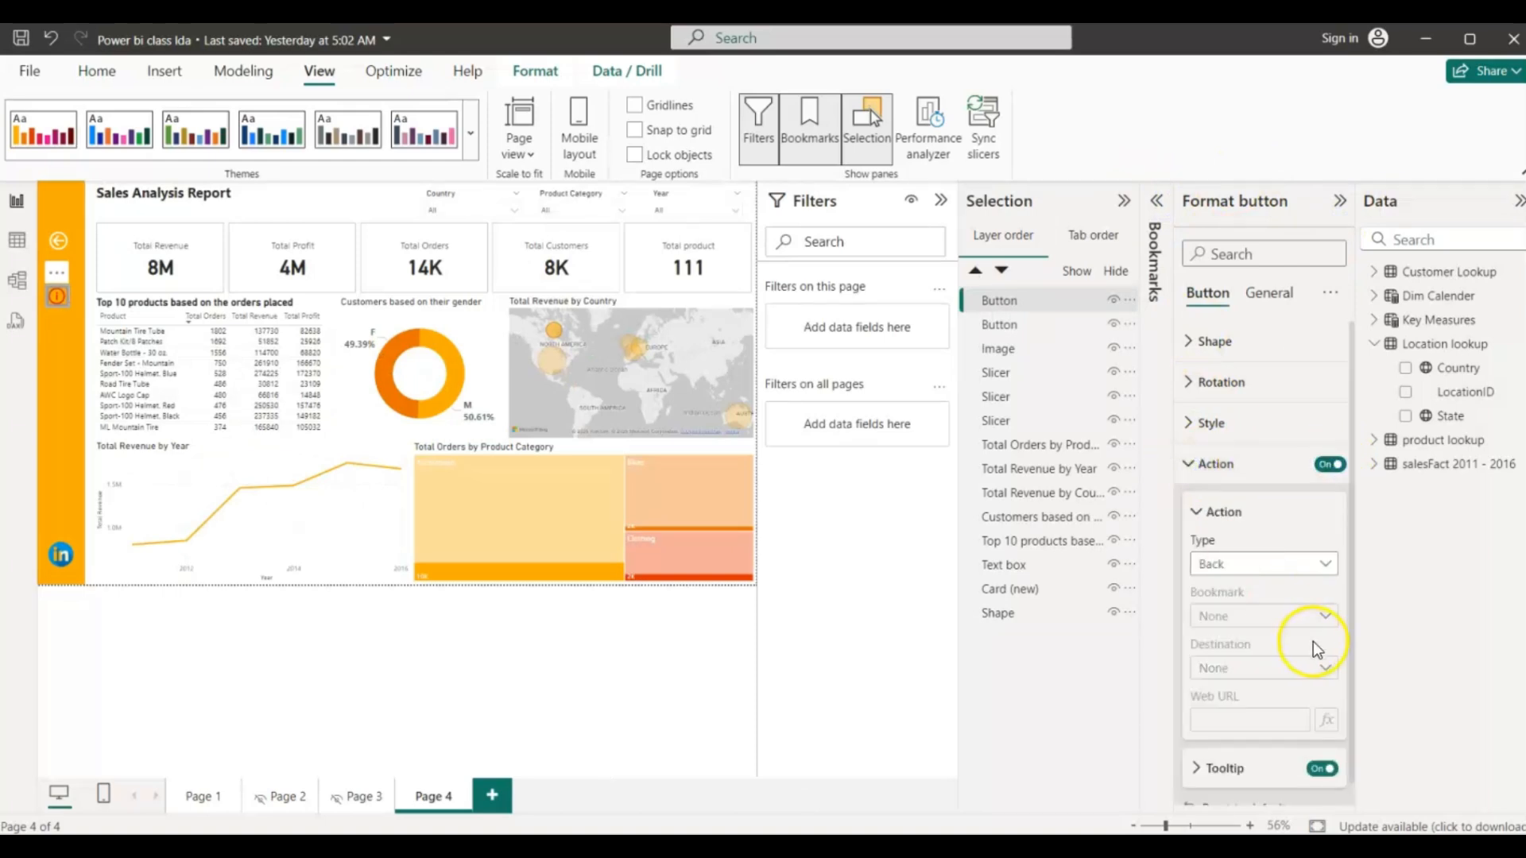
scroll(1355, 581, down, 1)
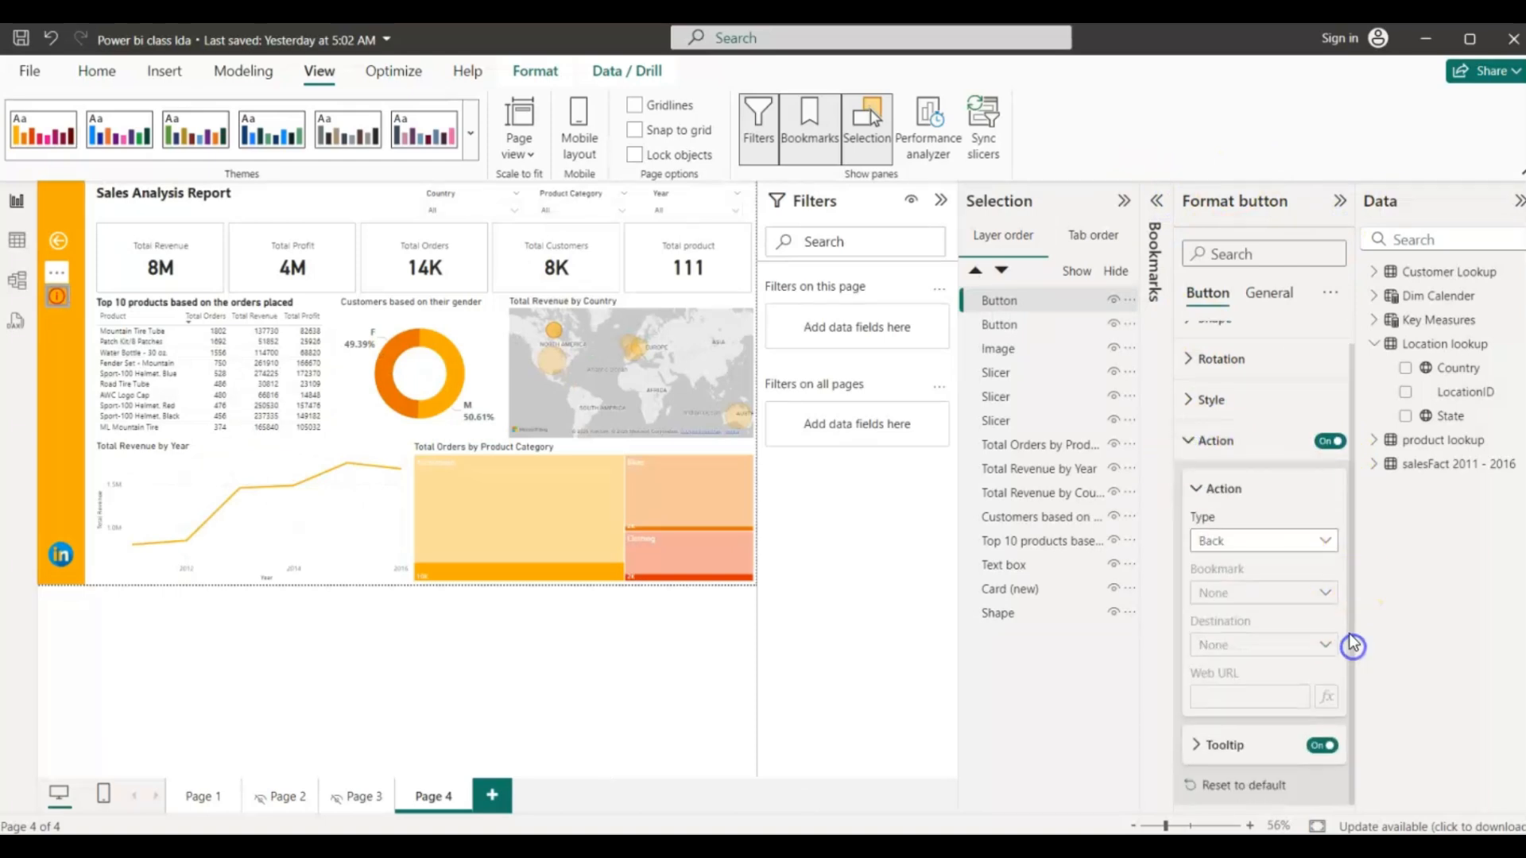
click(1322, 541)
click(1213, 589)
click(1319, 595)
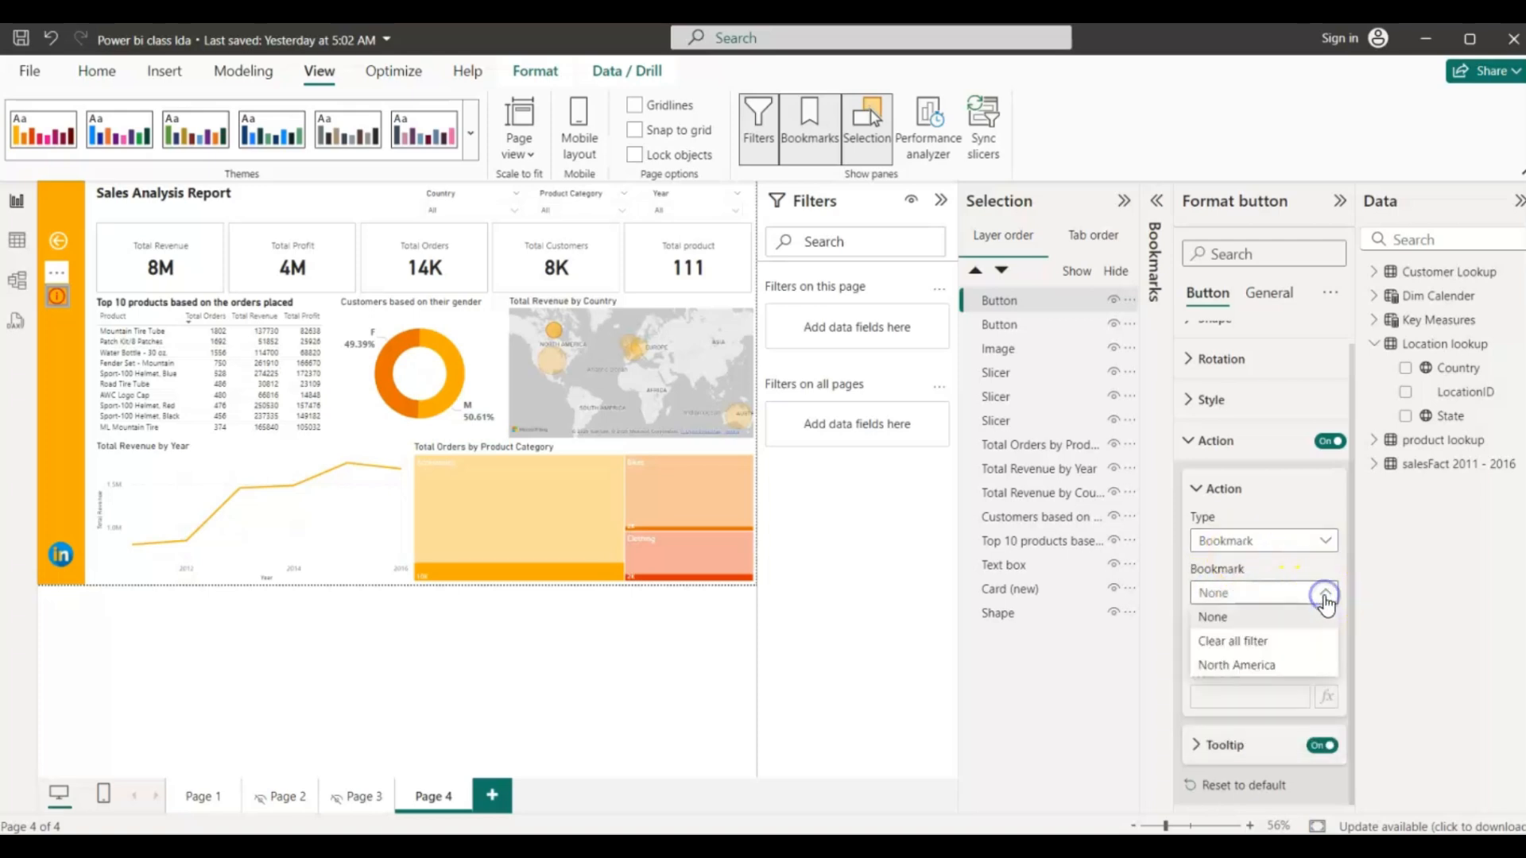
click(1220, 669)
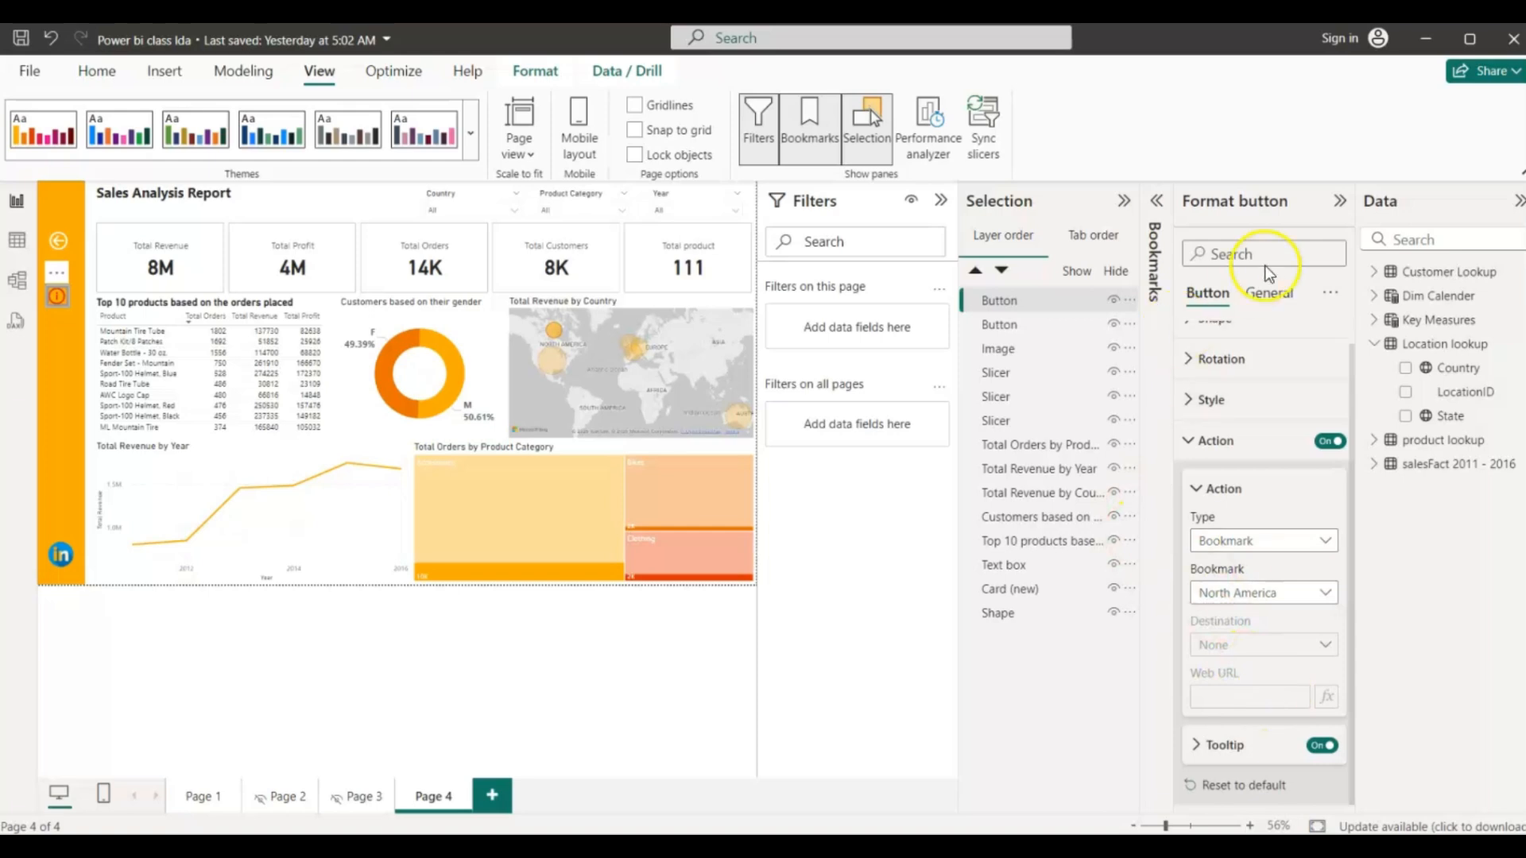
click(866, 127)
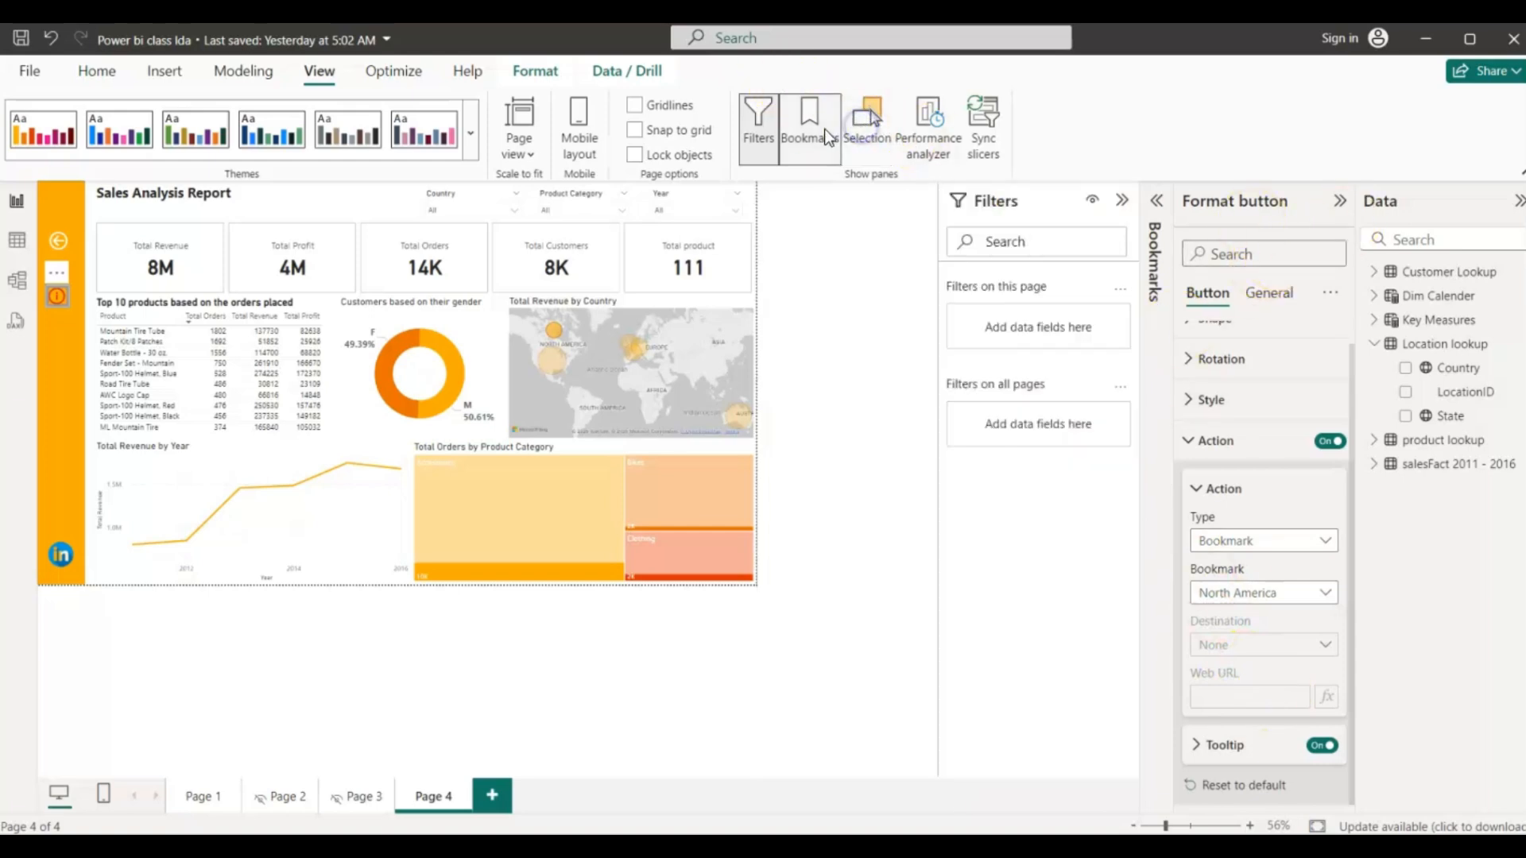
click(819, 129)
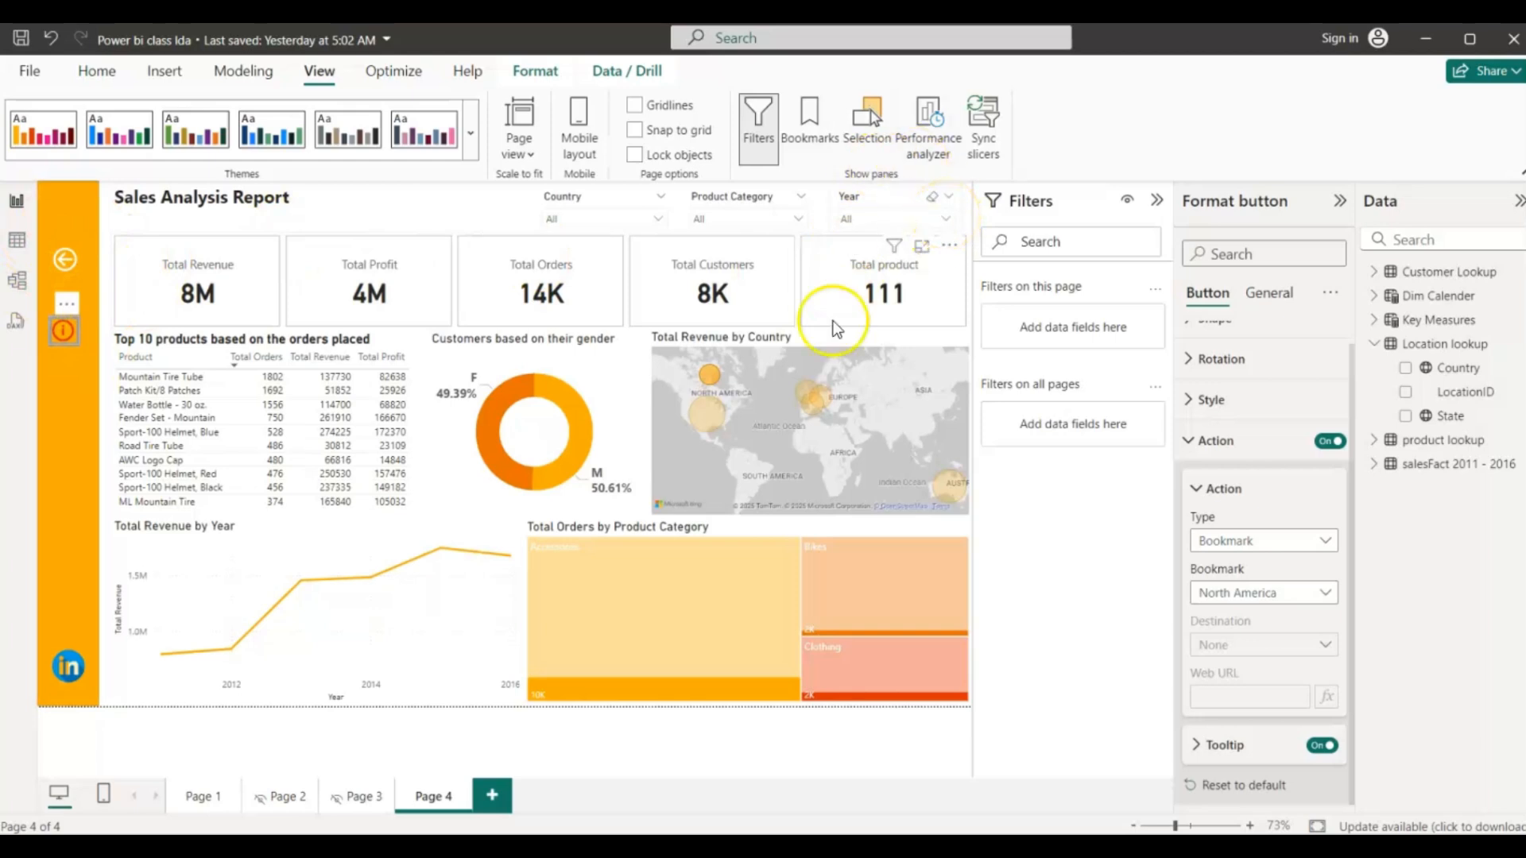
- Test the sidebar buttons by clearing a United States map filter with Back and applying the North America bookmark with the information button
click(712, 408)
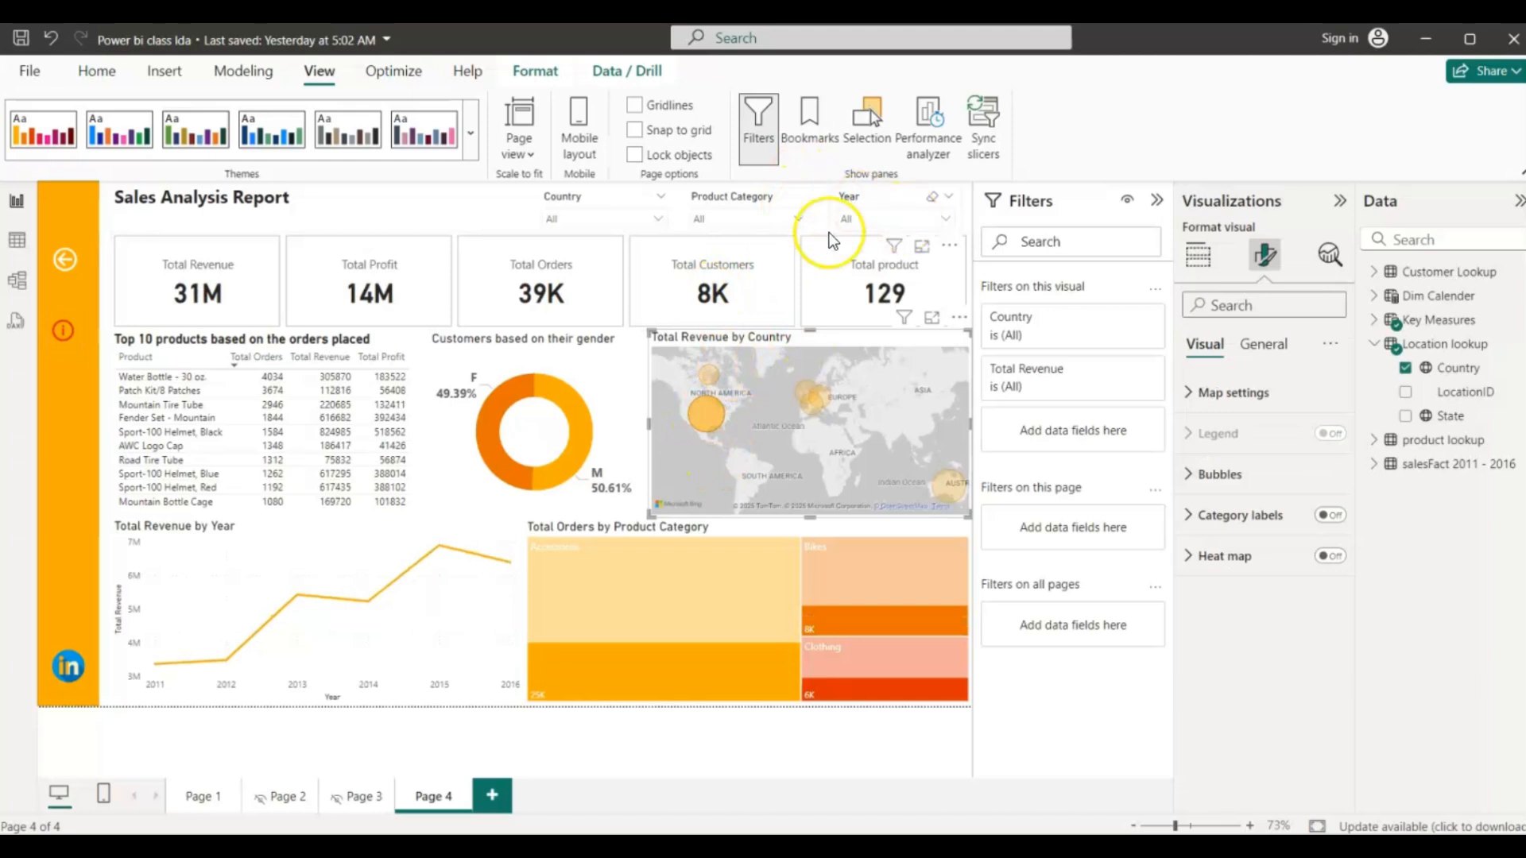
click(66, 260)
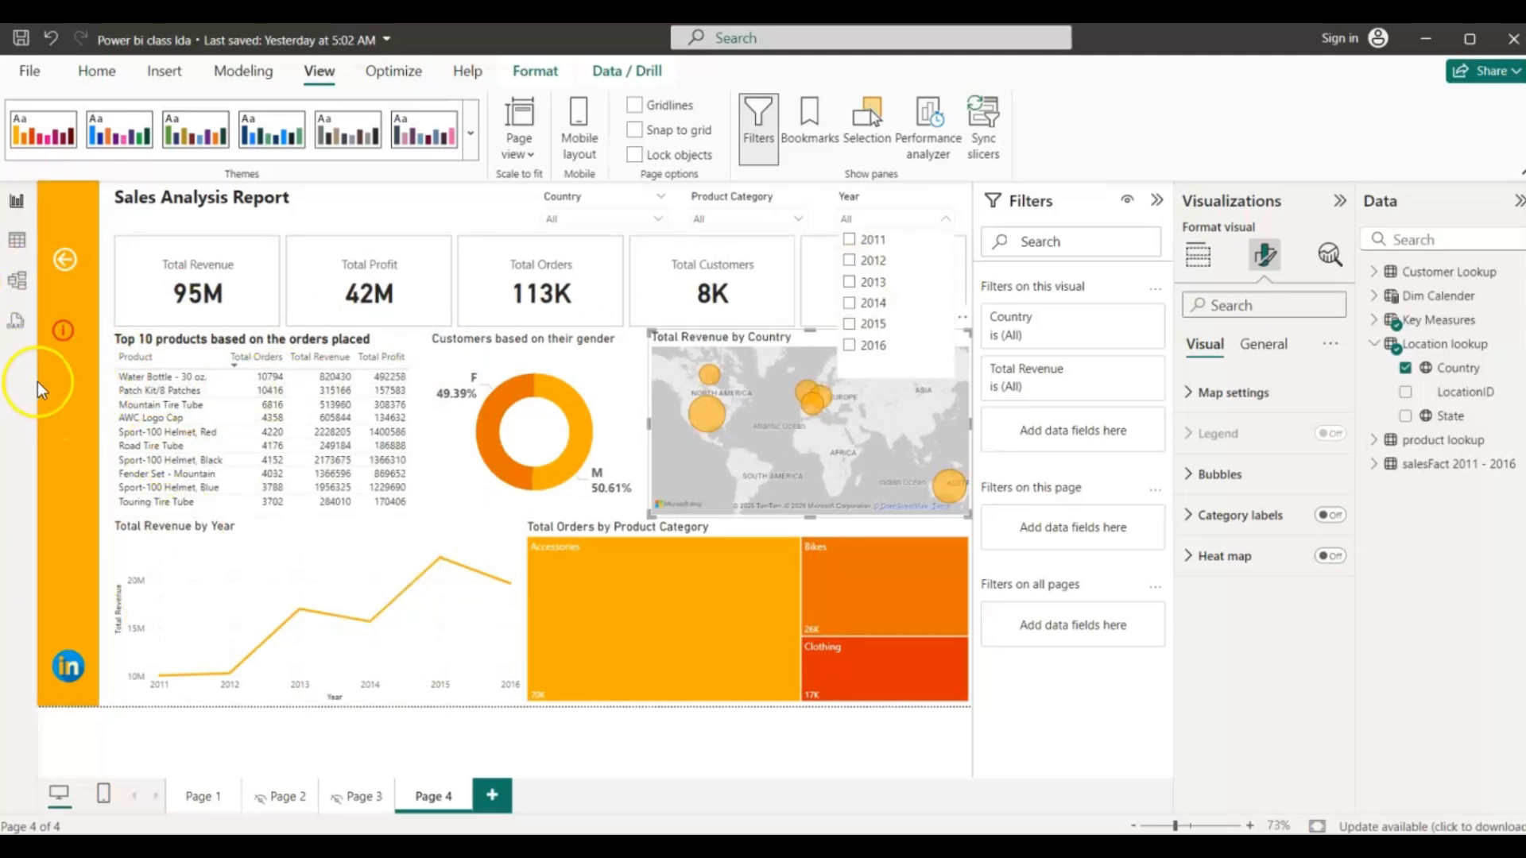
ctrl+click(63, 340)
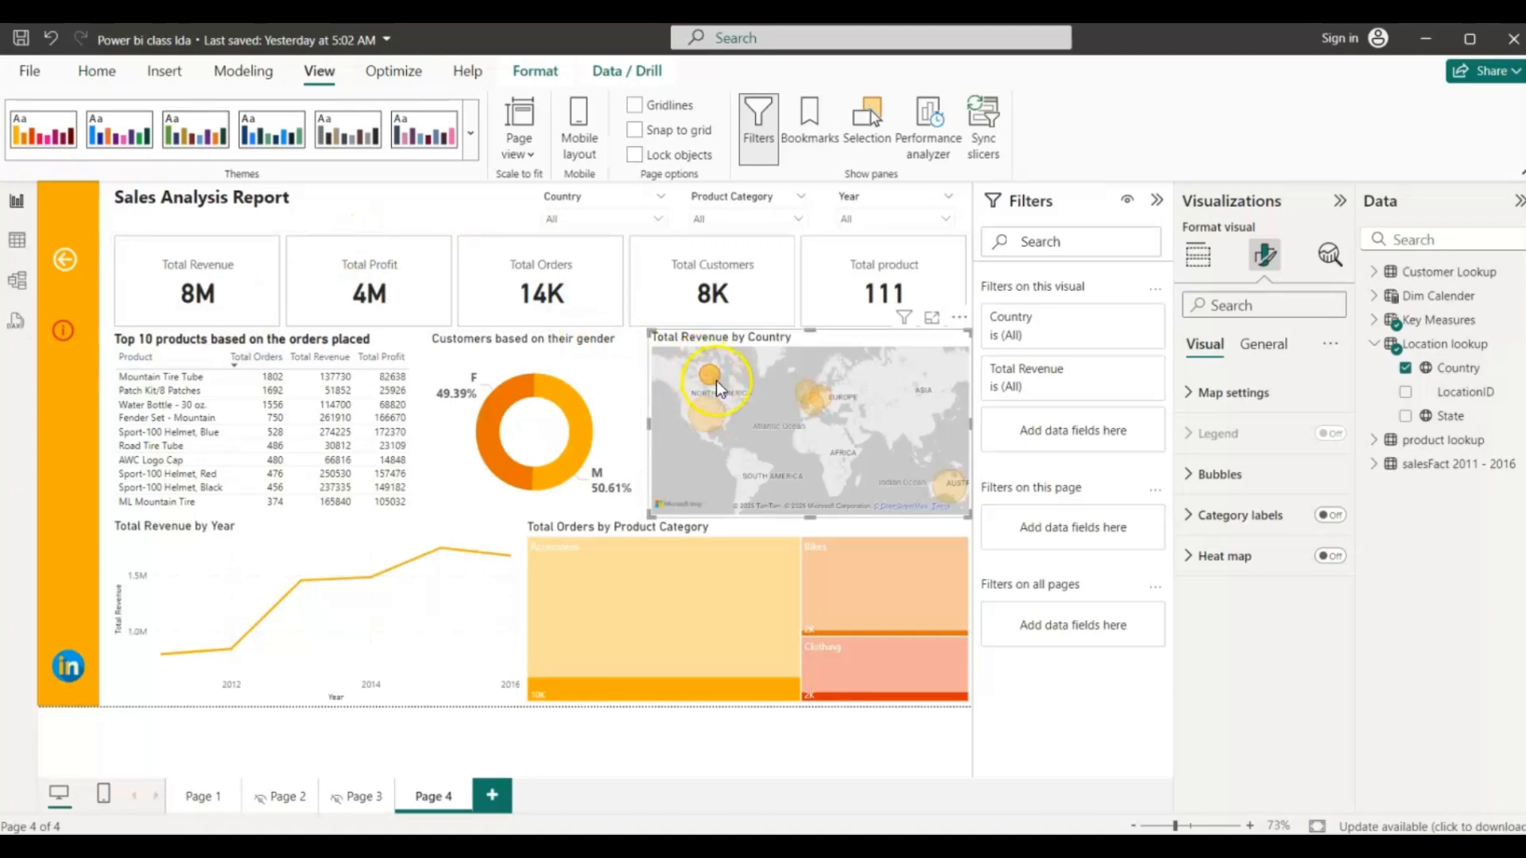
mouse_move(712, 375)
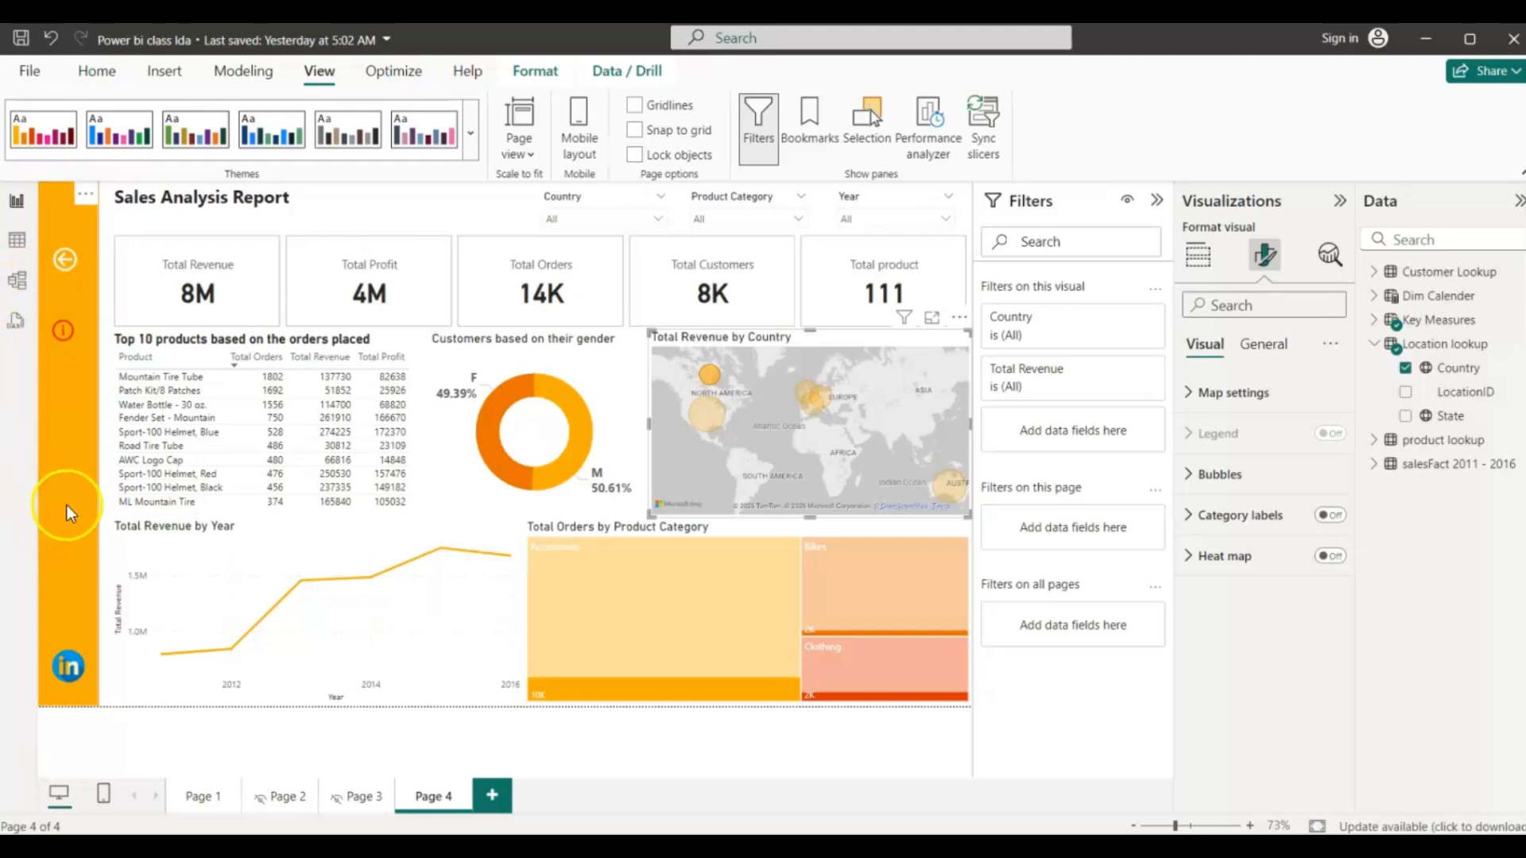
click(65, 259)
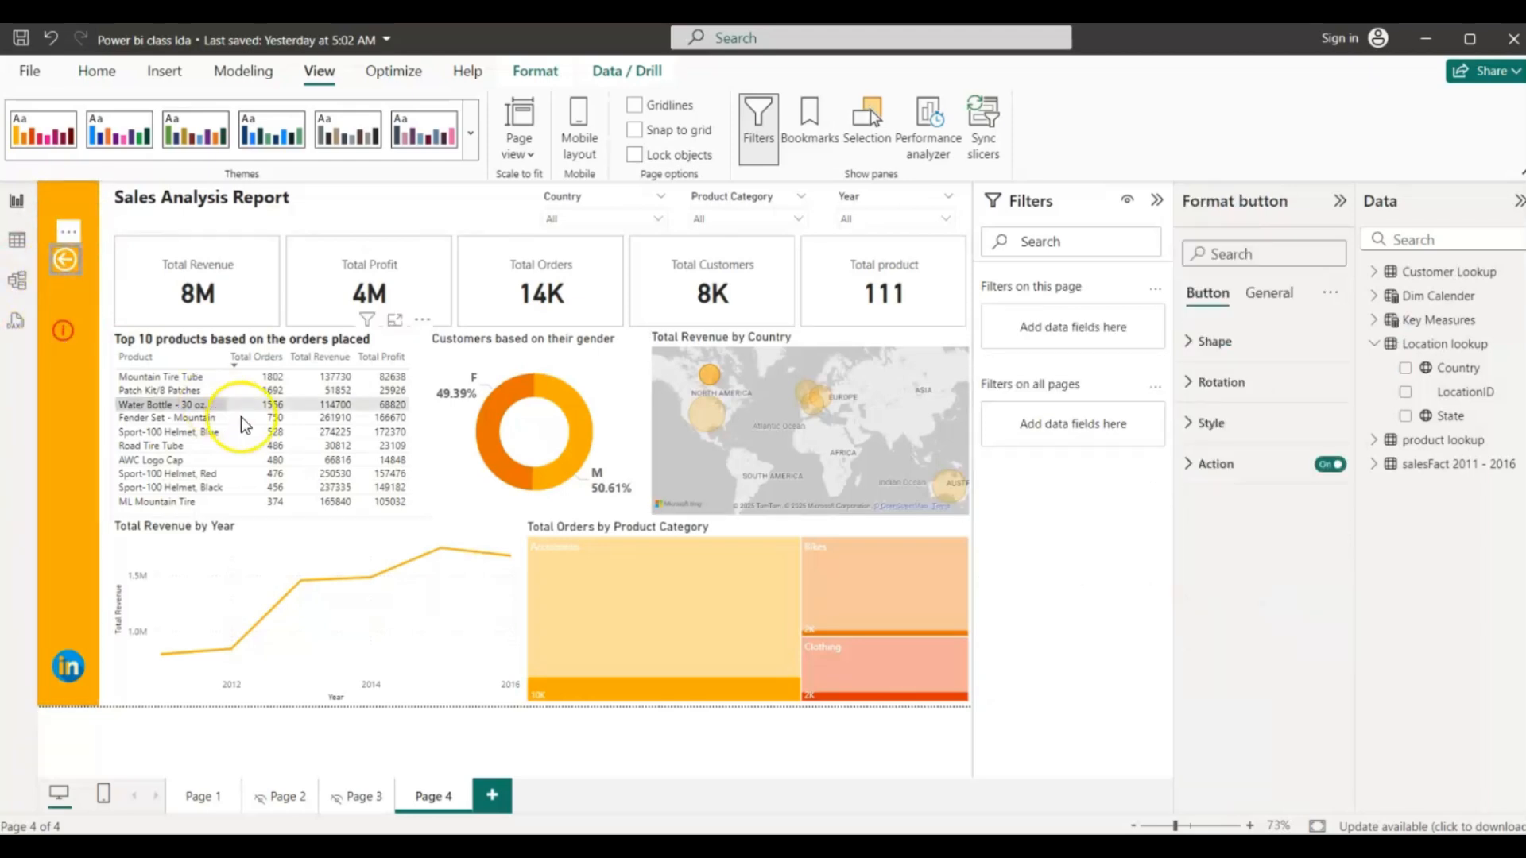
- Add a new blank report page and delete the hidden Page 3
click(492, 797)
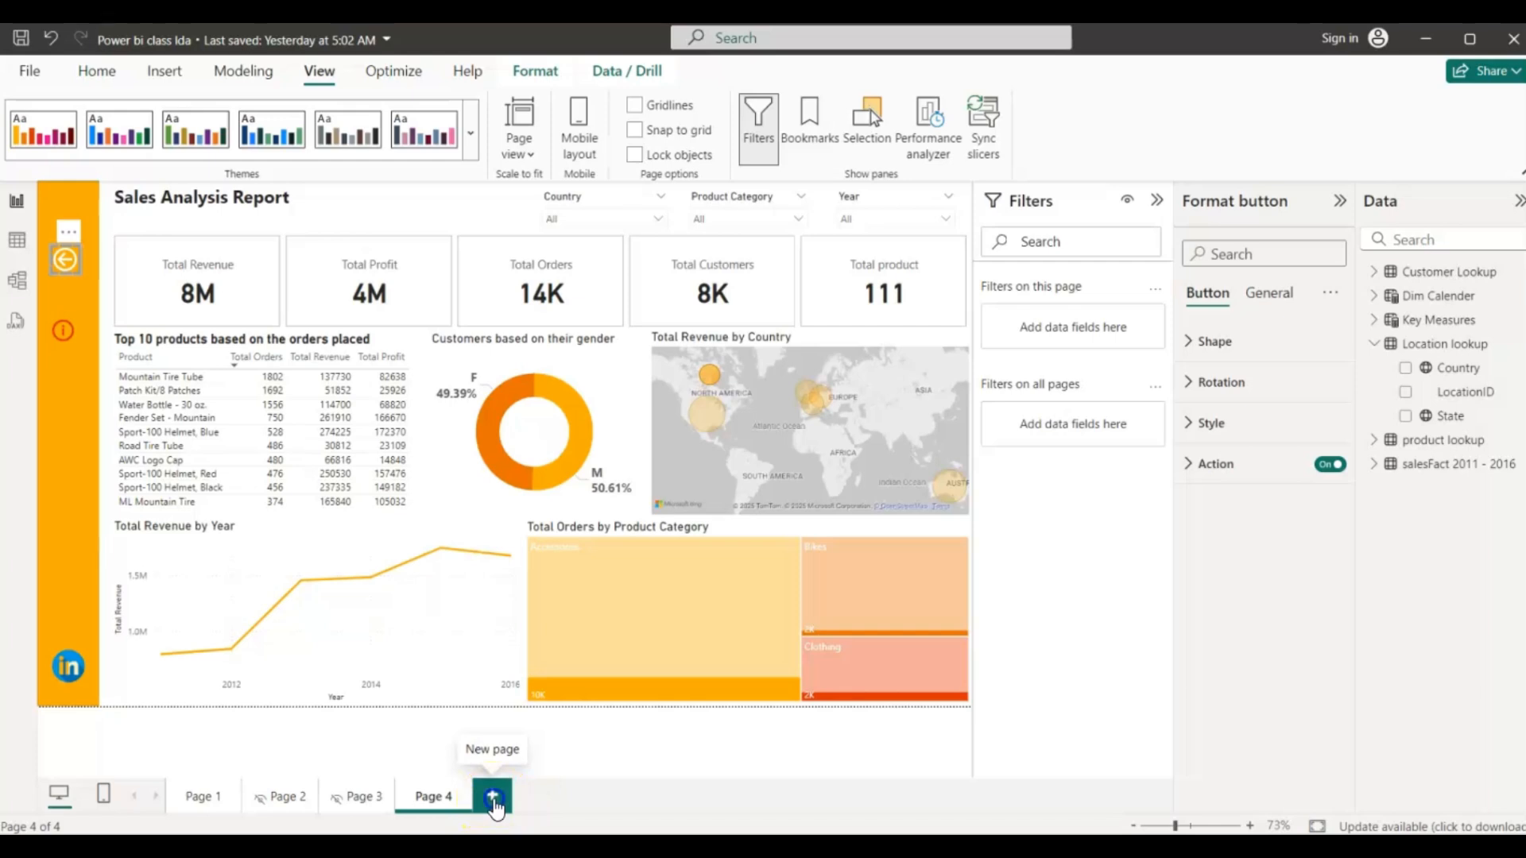
click(486, 795)
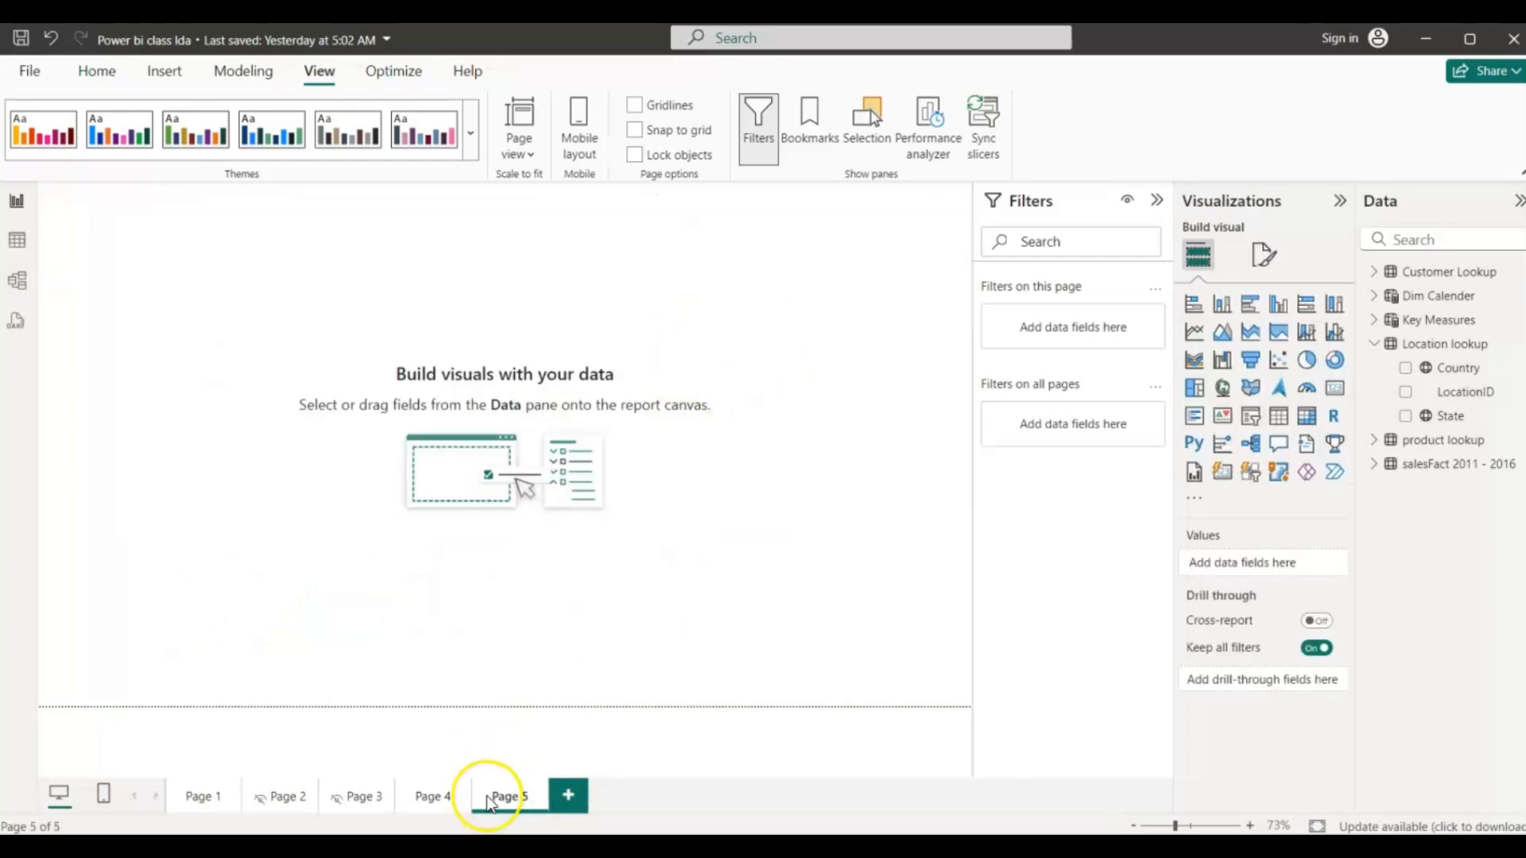
click(386, 790)
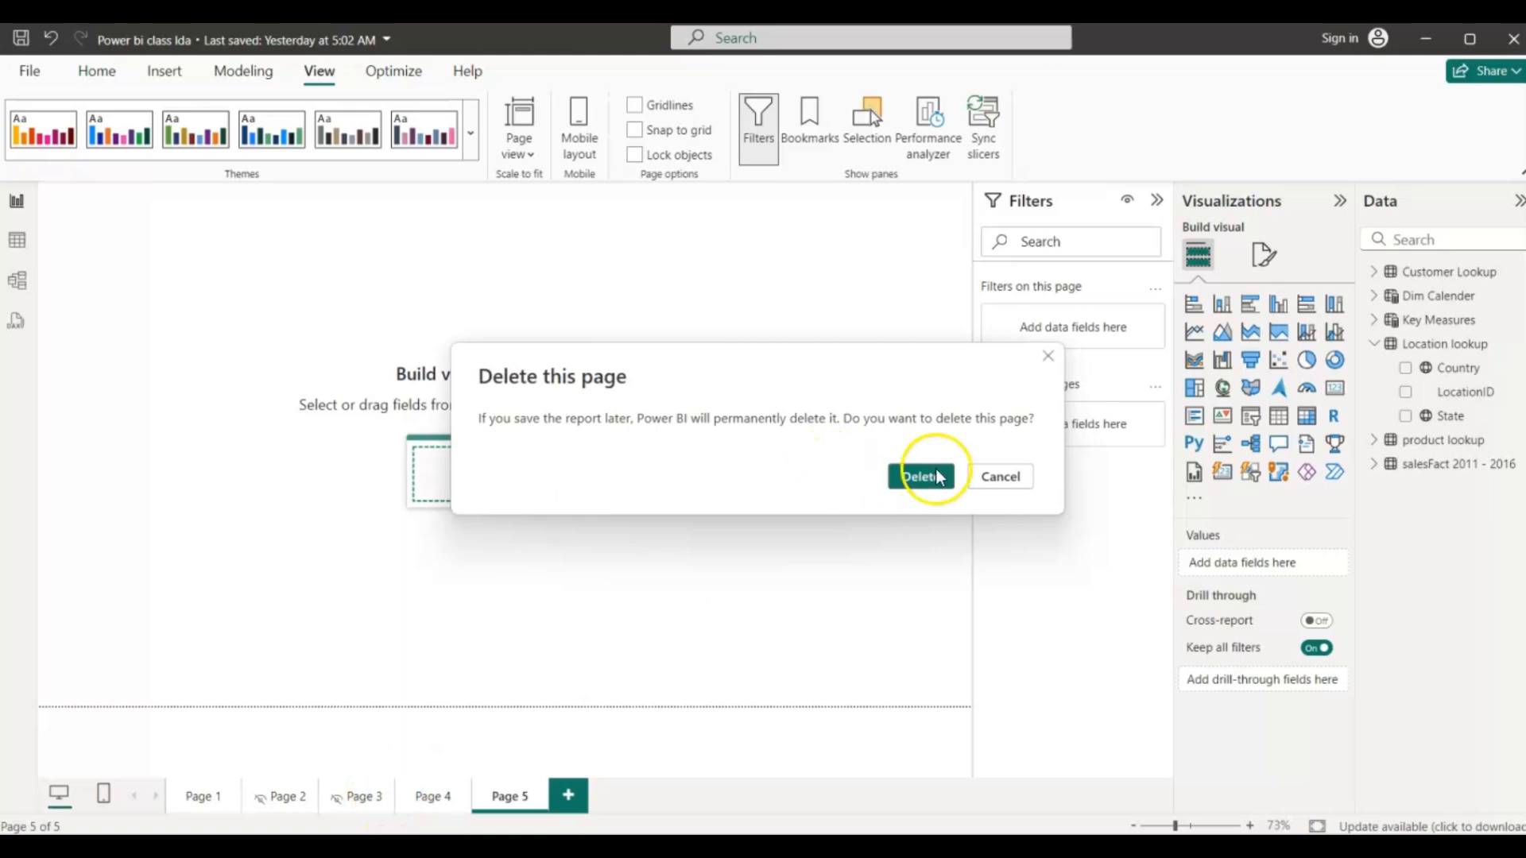
click(930, 477)
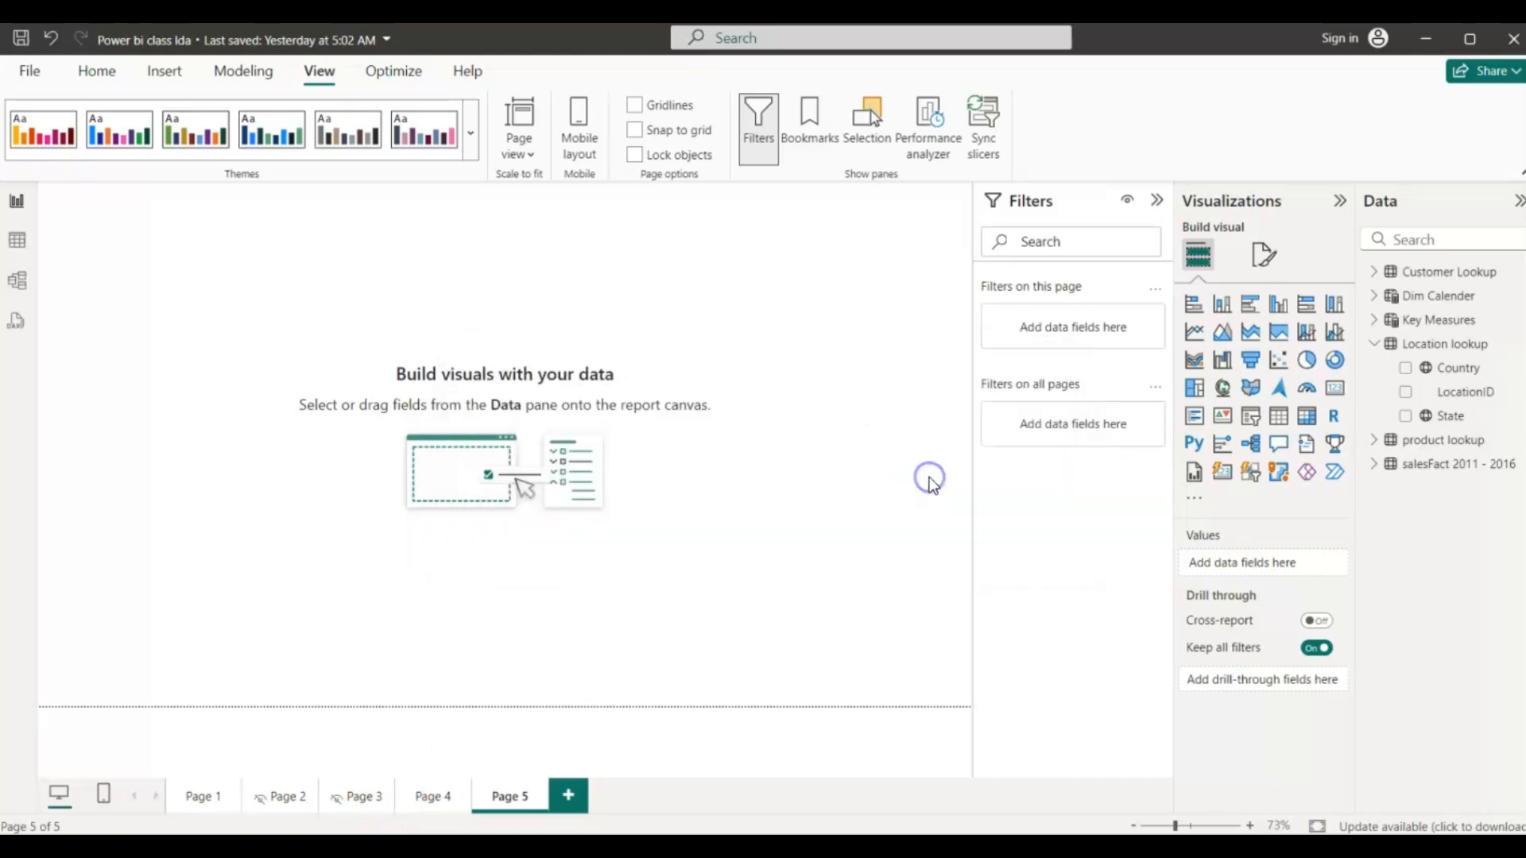
- Return to the Sales Analysis Report on Page 4
click(447, 785)
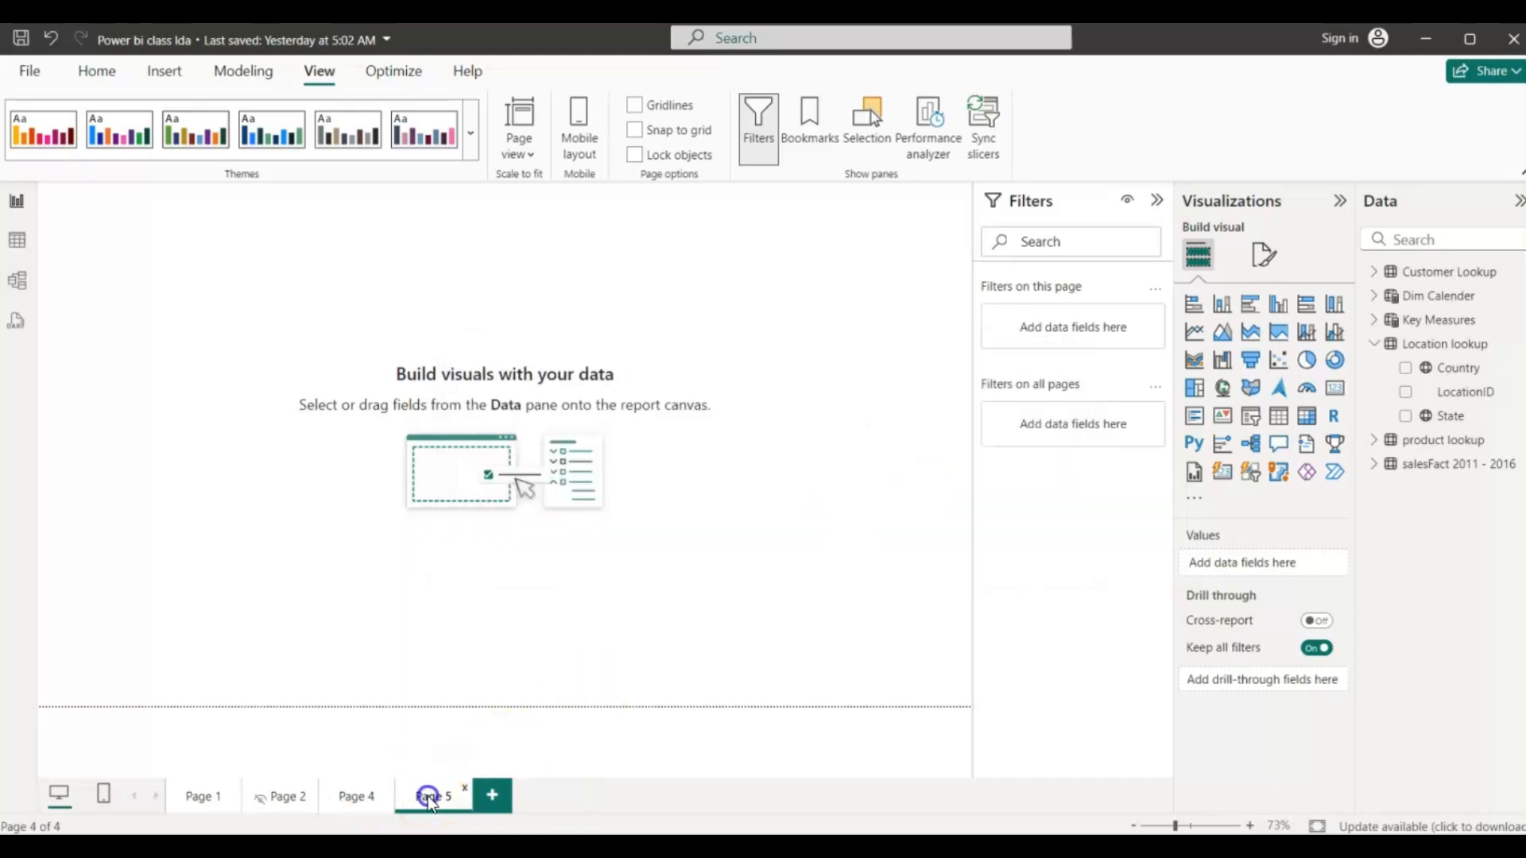
click(368, 798)
click(364, 796)
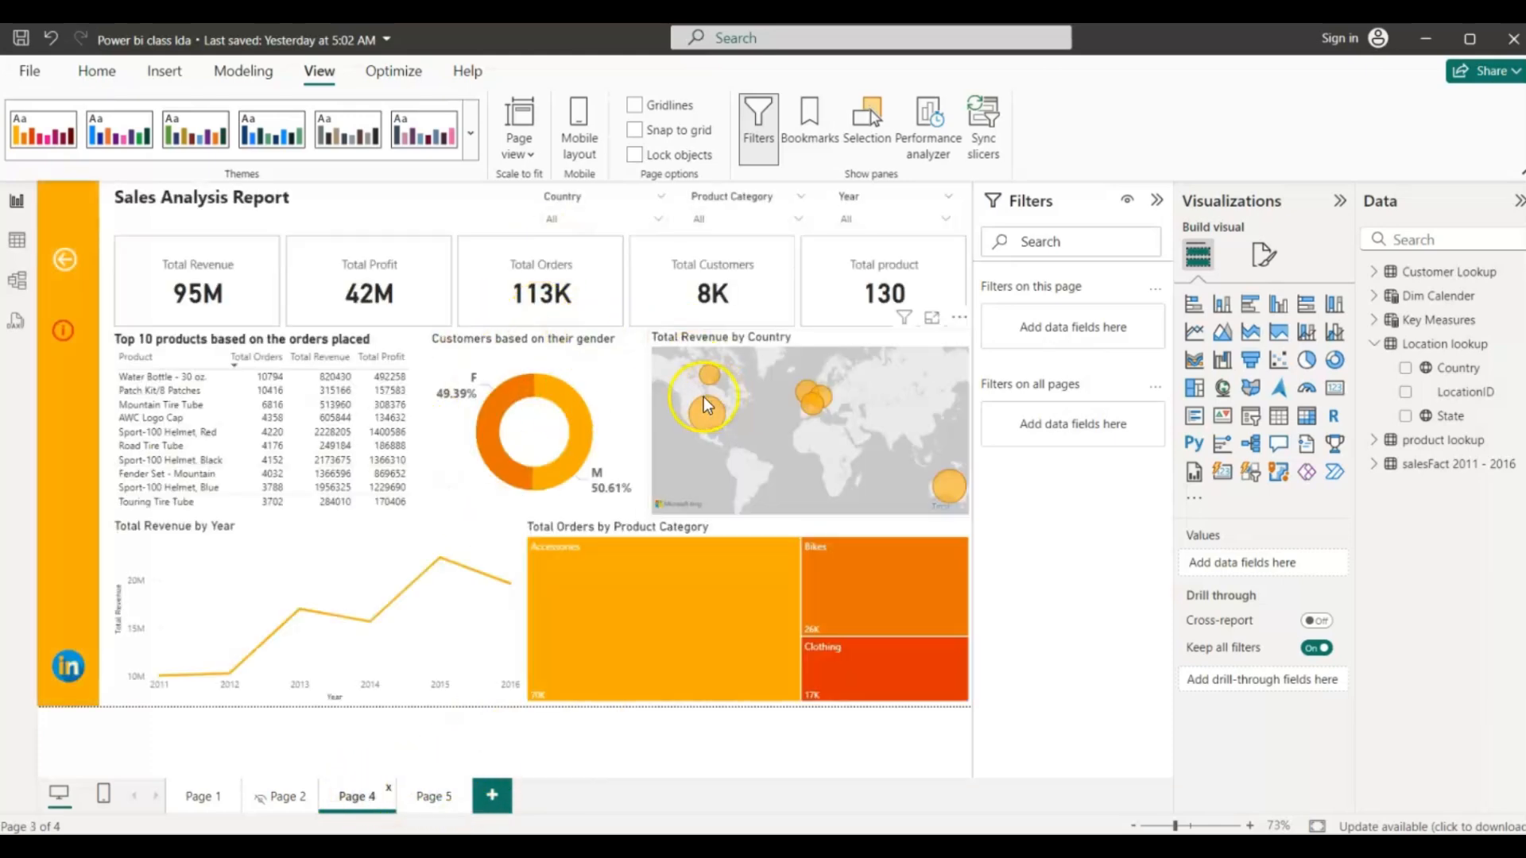
- Open the blank Page 5 and set its canvas type to Tooltip
mouse_move(709, 413)
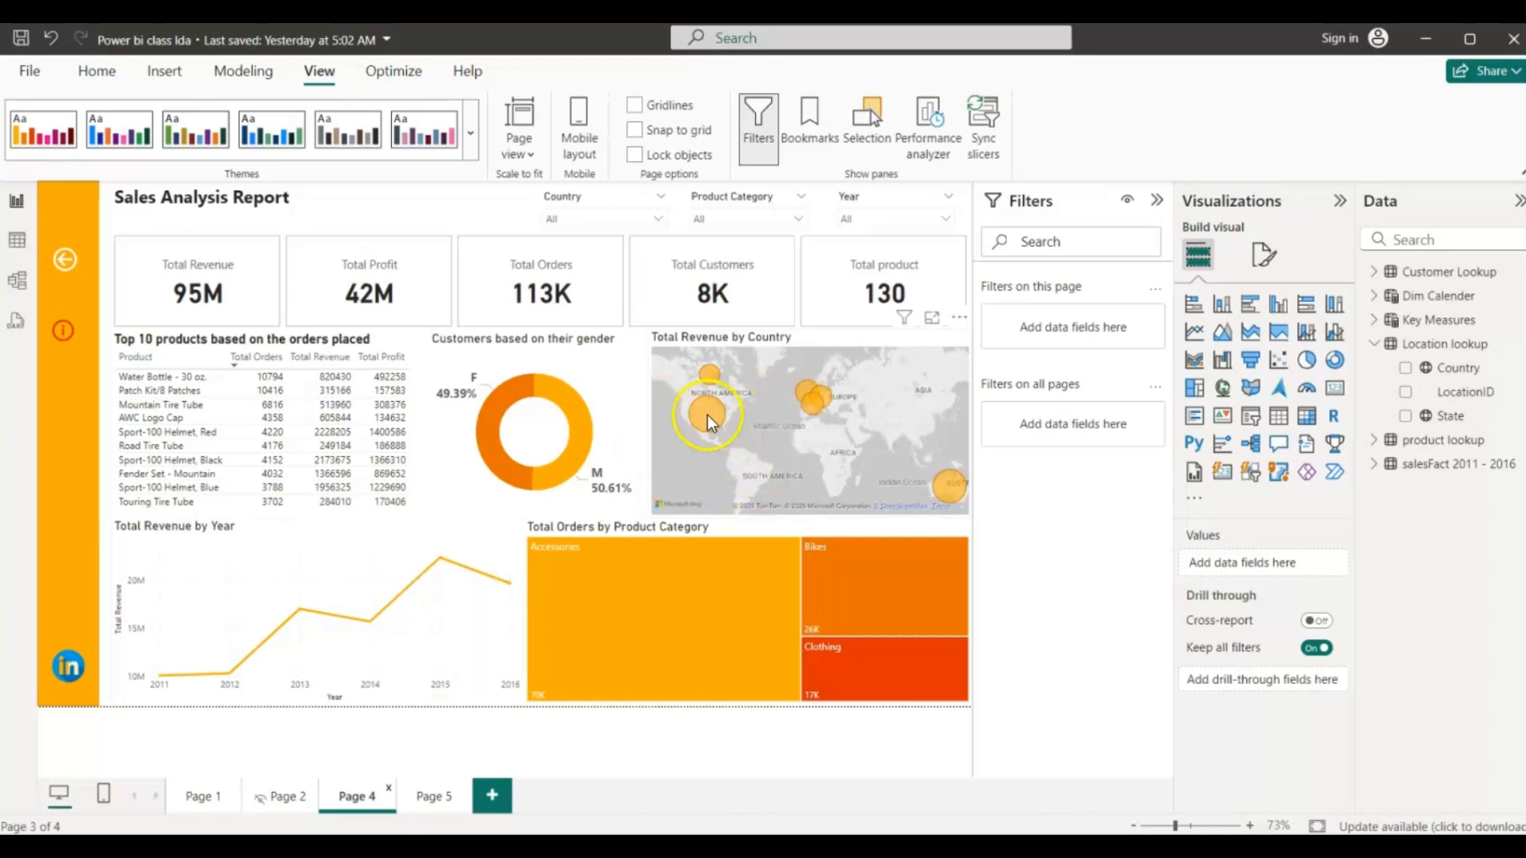
mouse_move(819, 395)
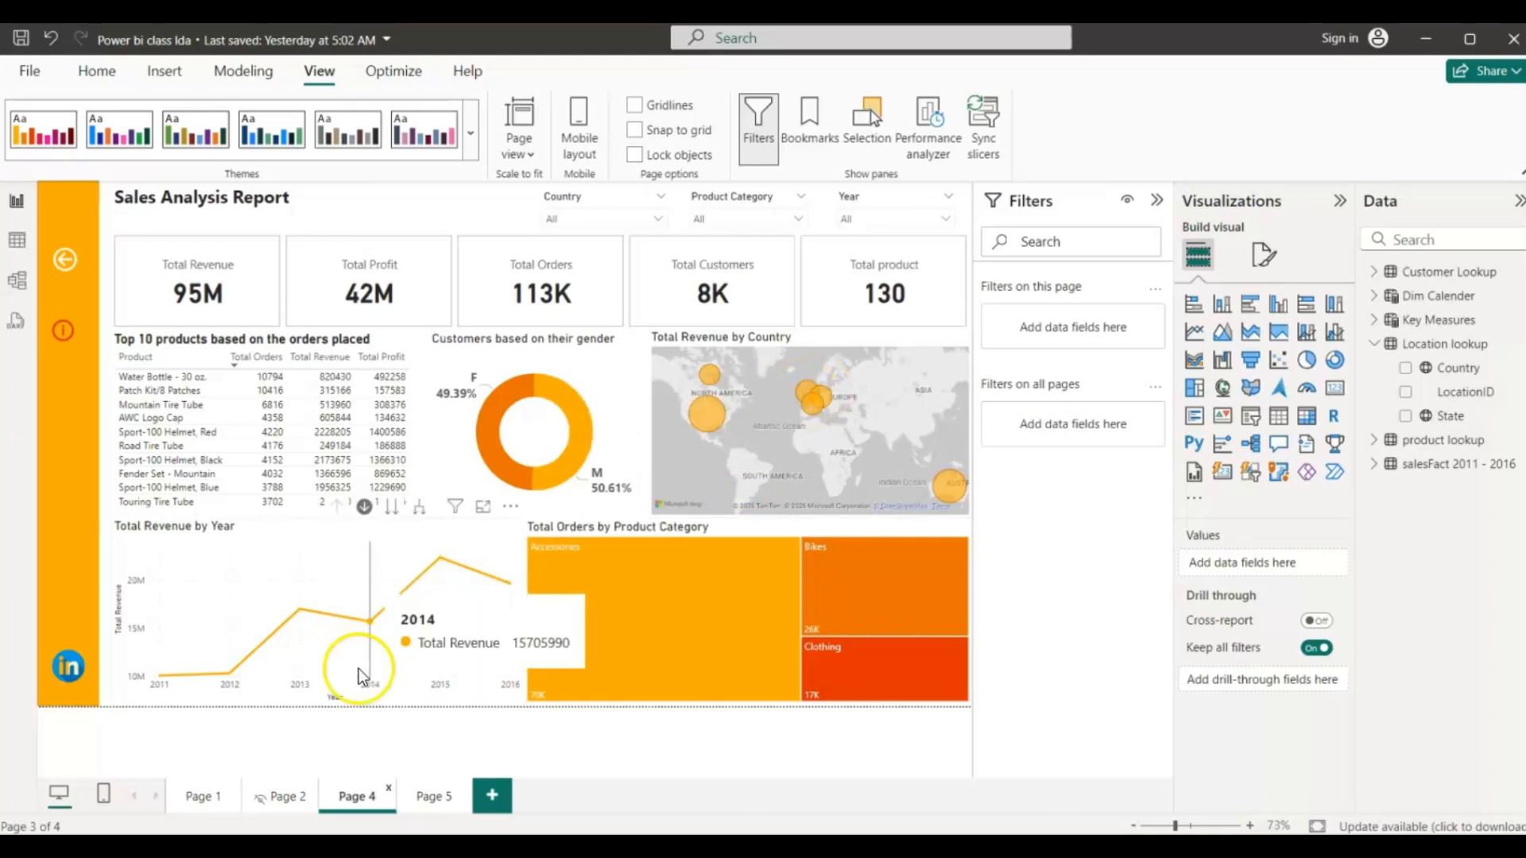
click(436, 798)
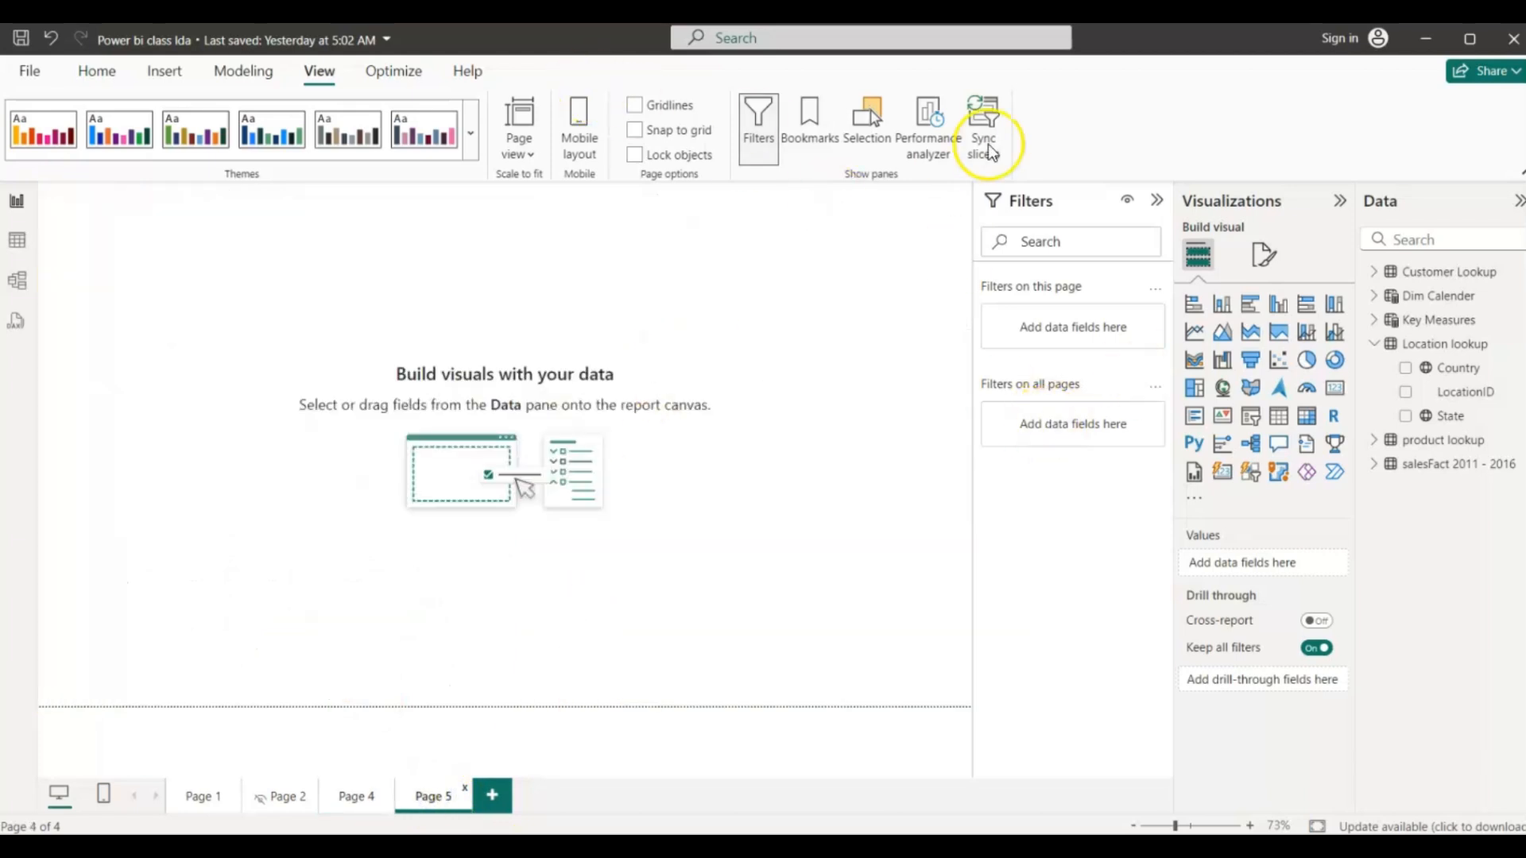
click(1253, 263)
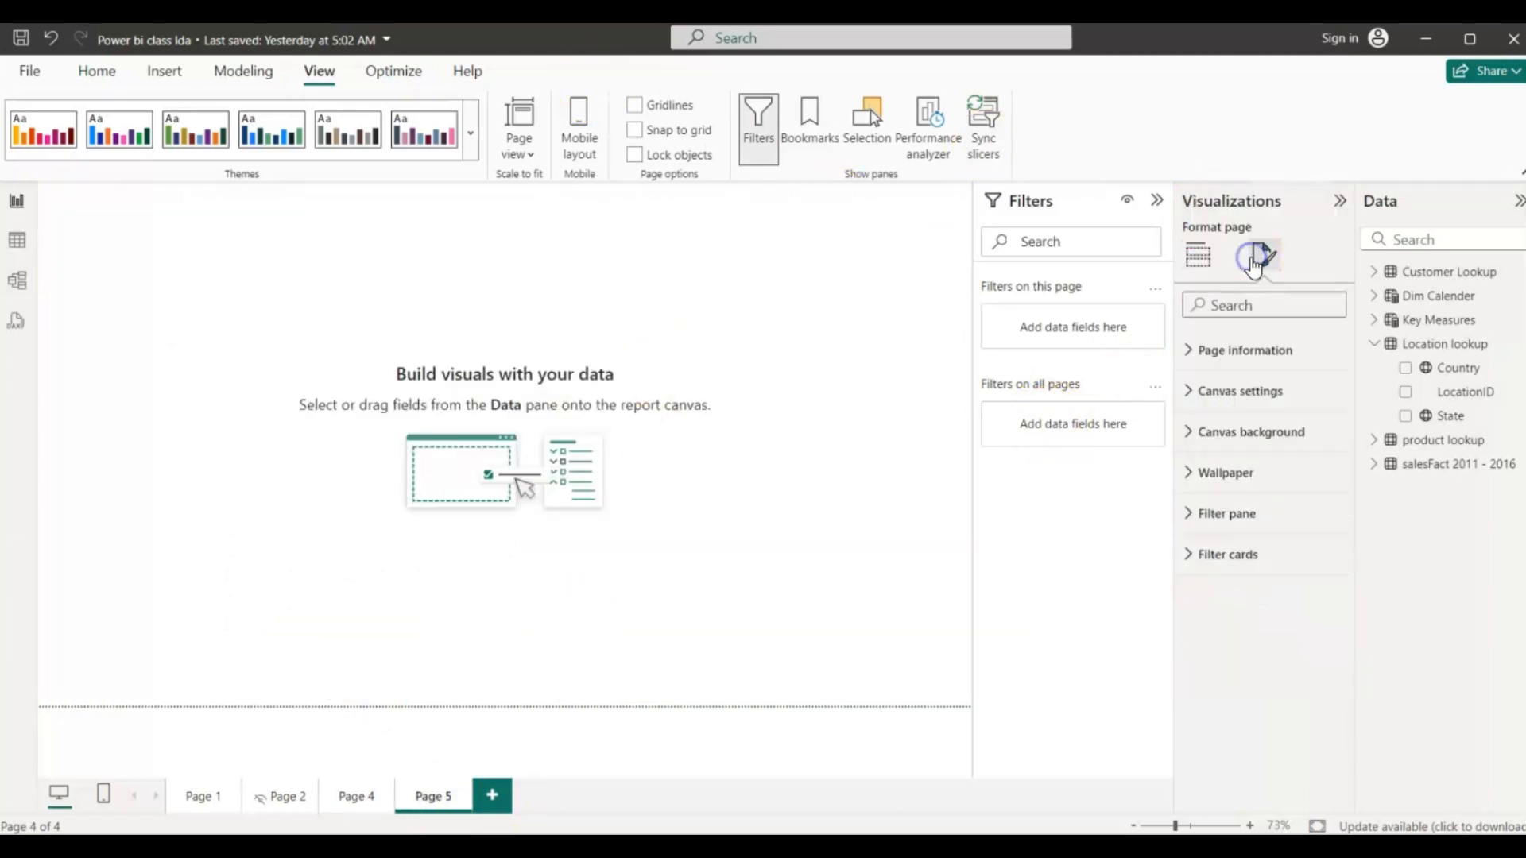
click(1191, 391)
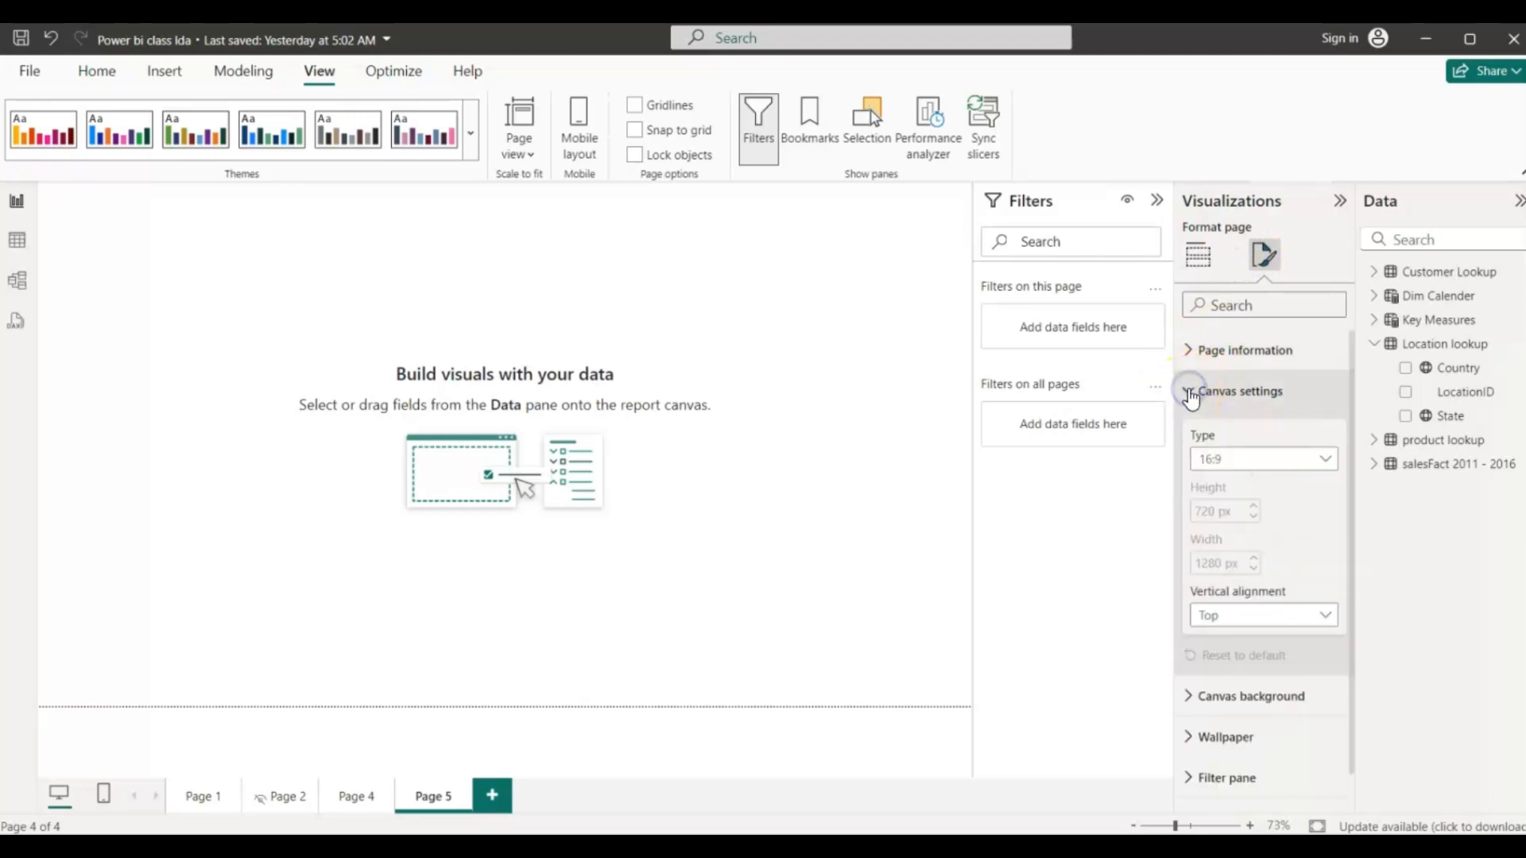
click(1325, 463)
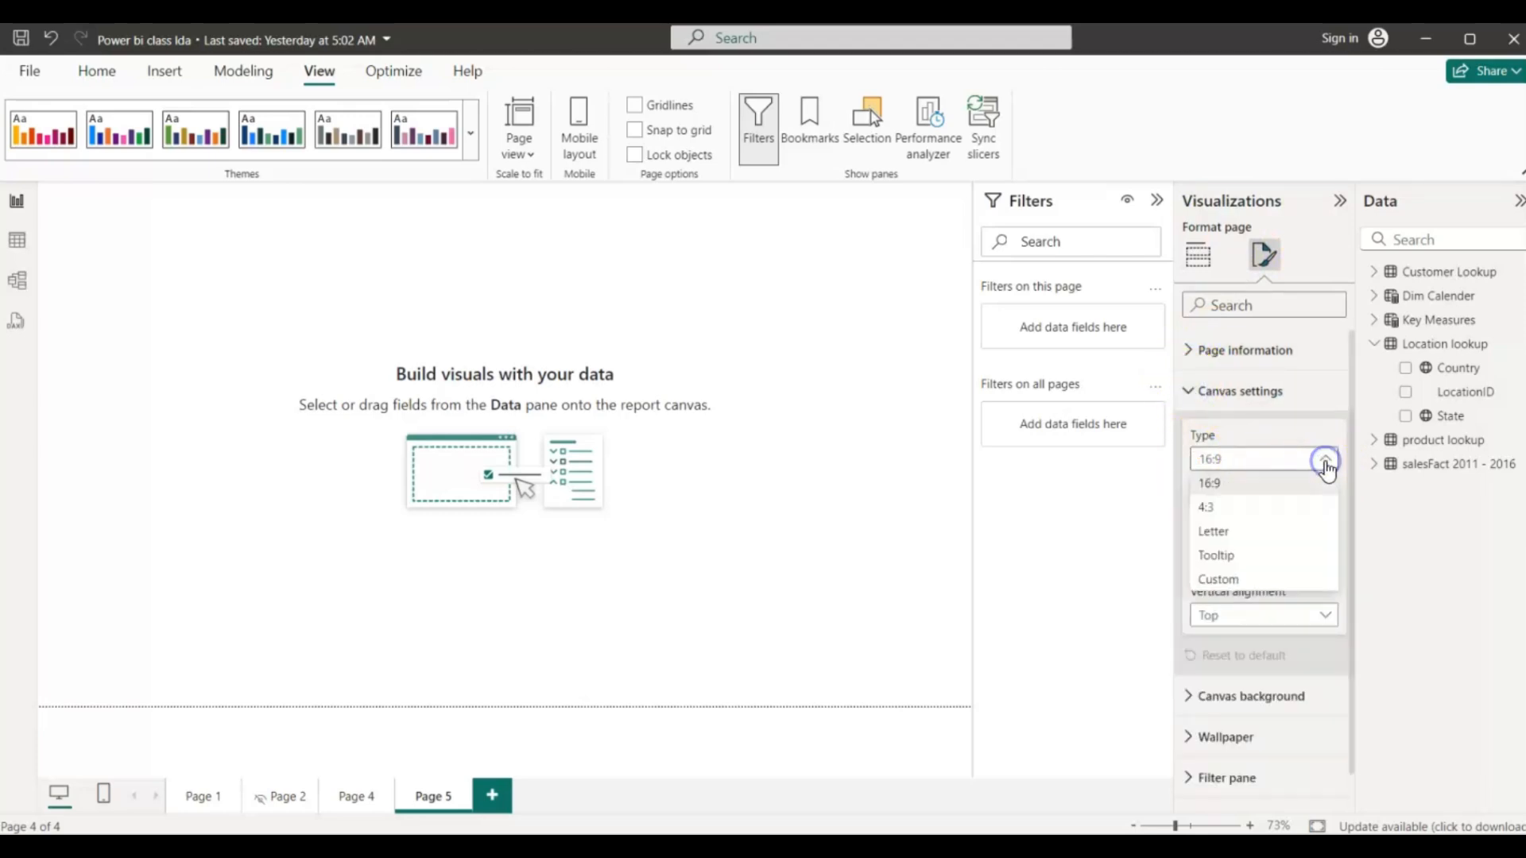
click(1218, 556)
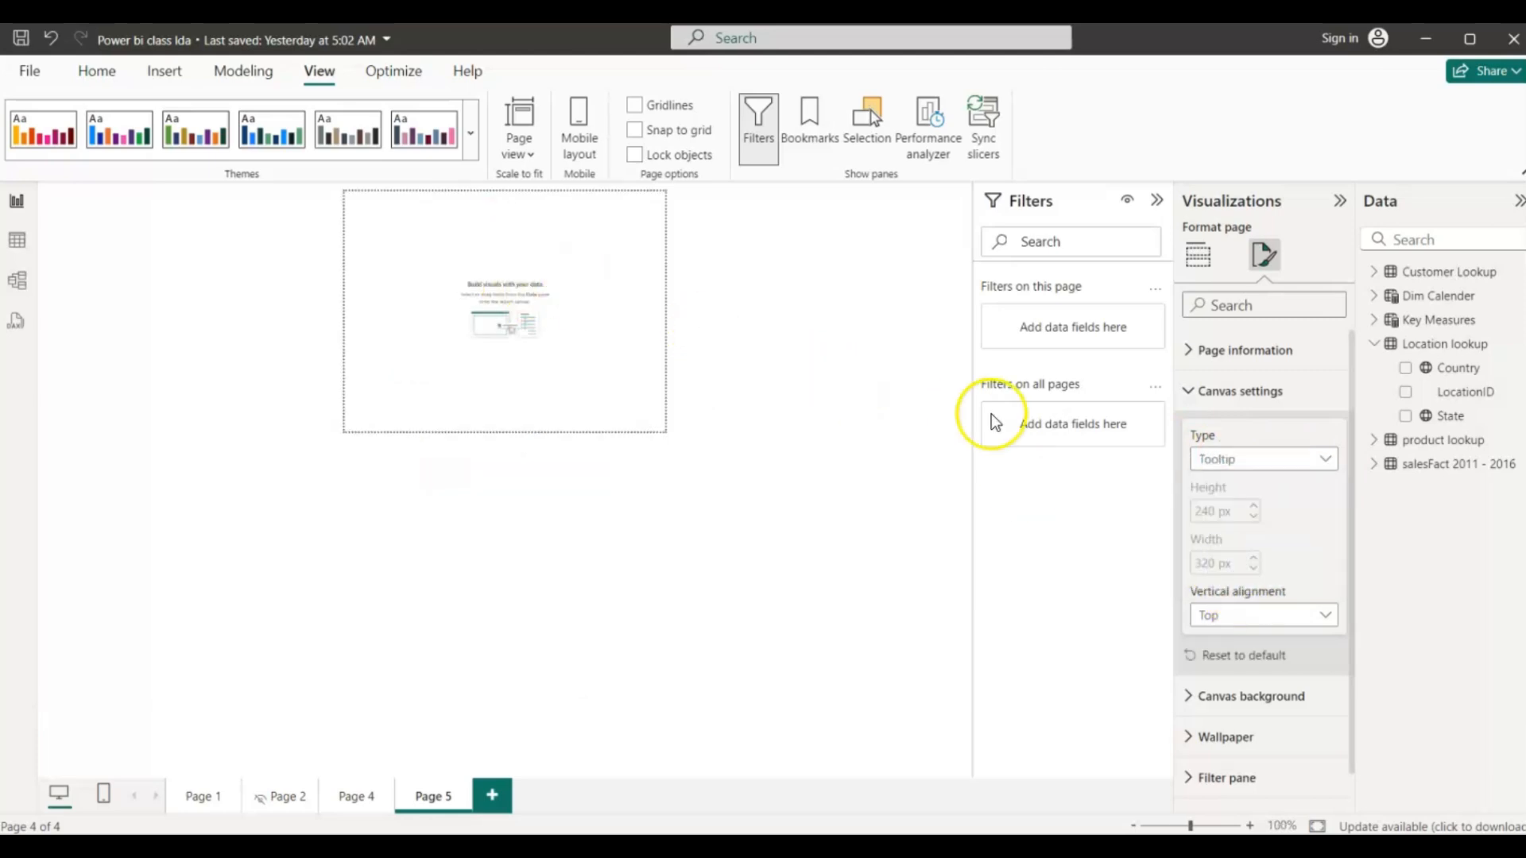
click(1185, 394)
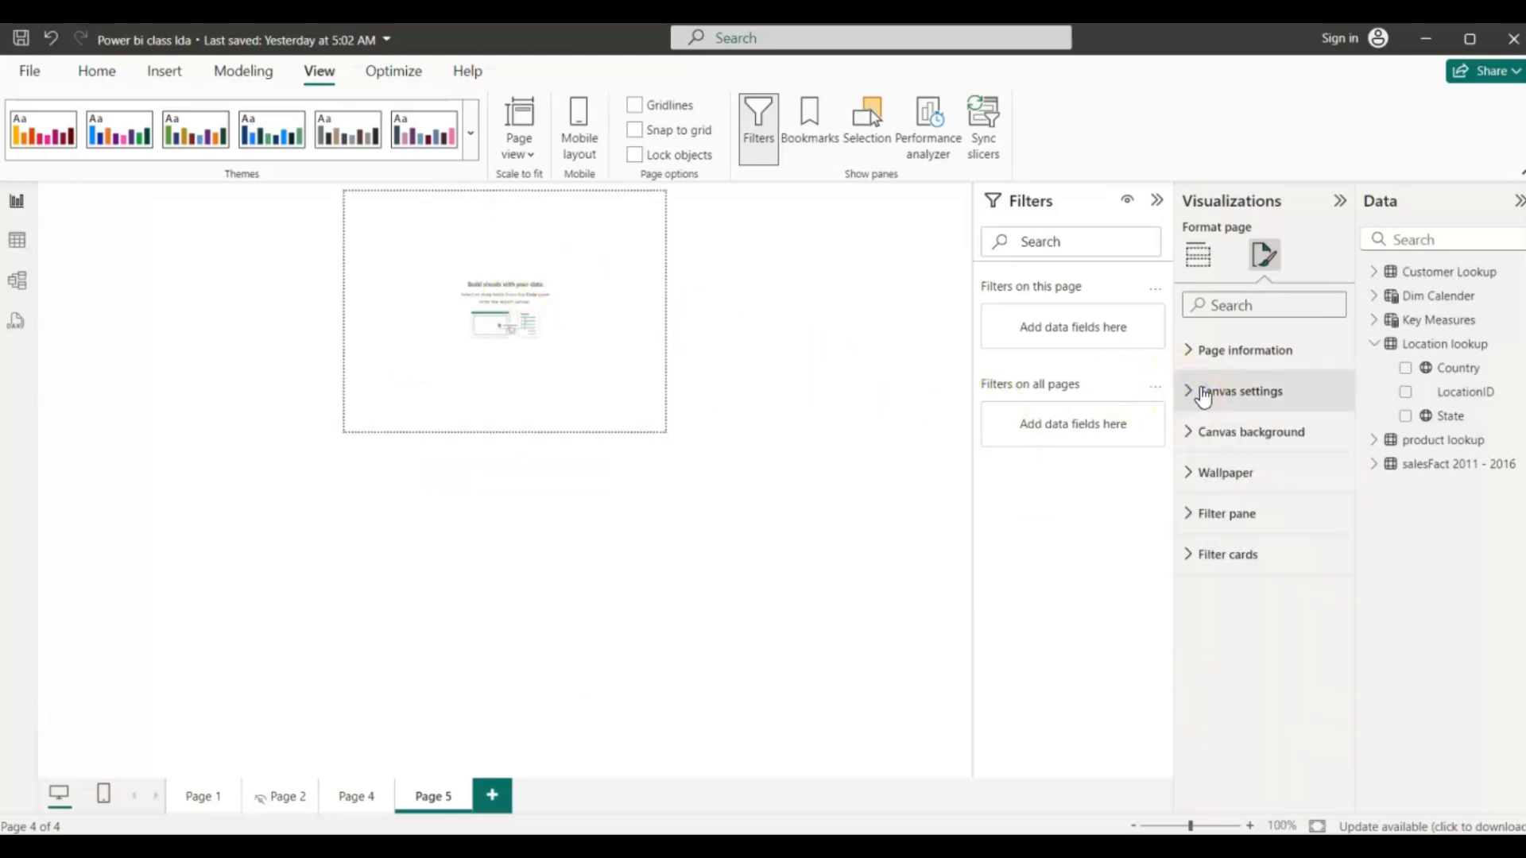
- Add a card showing the Total Revenue measure and place it across the top of the tooltip canvas
click(1198, 255)
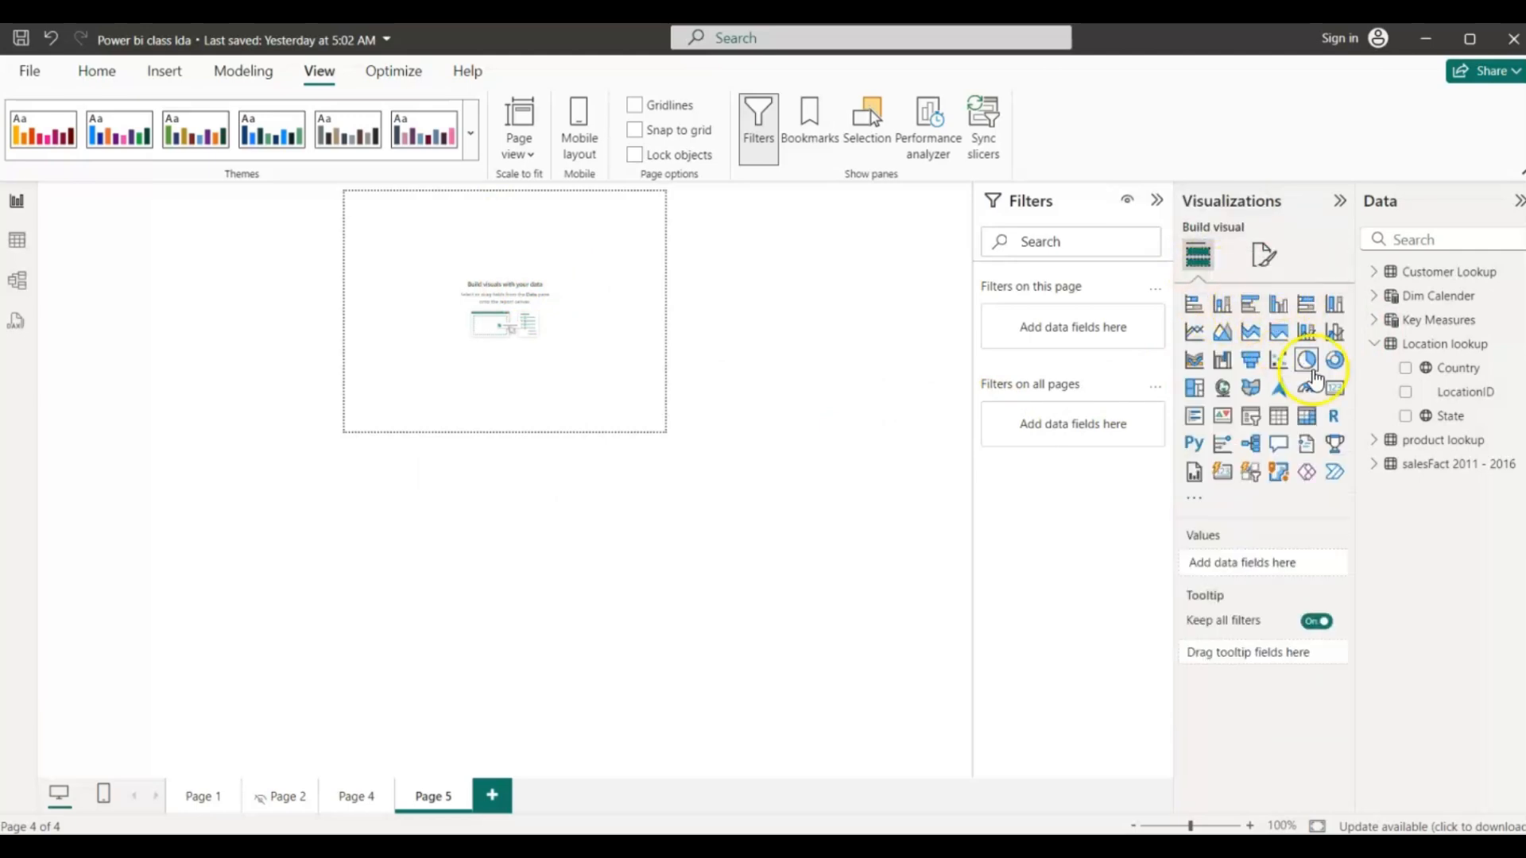
click(1334, 389)
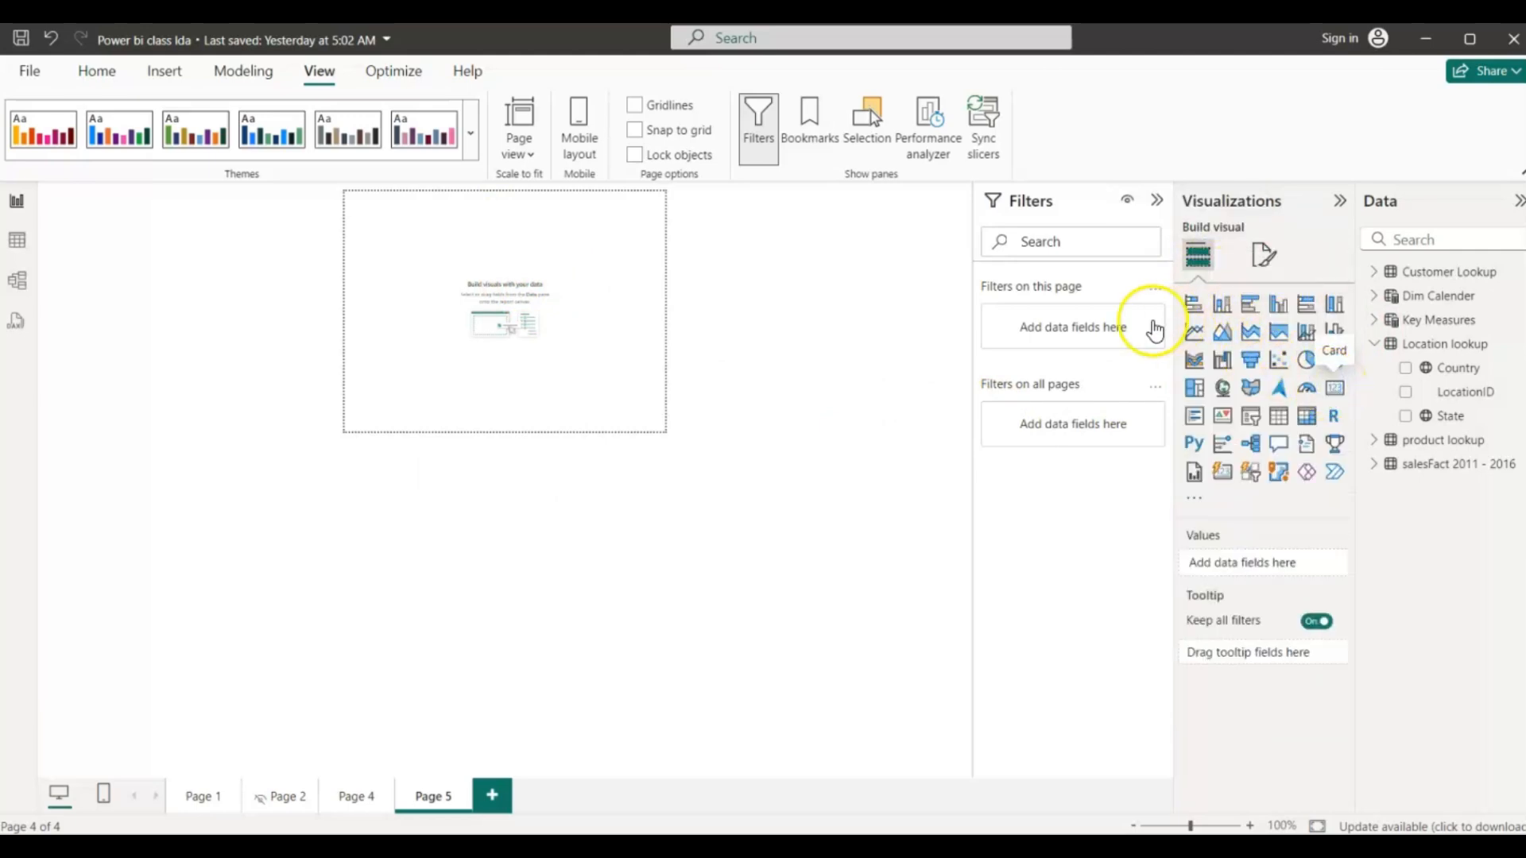
drag(629, 409, 587, 246)
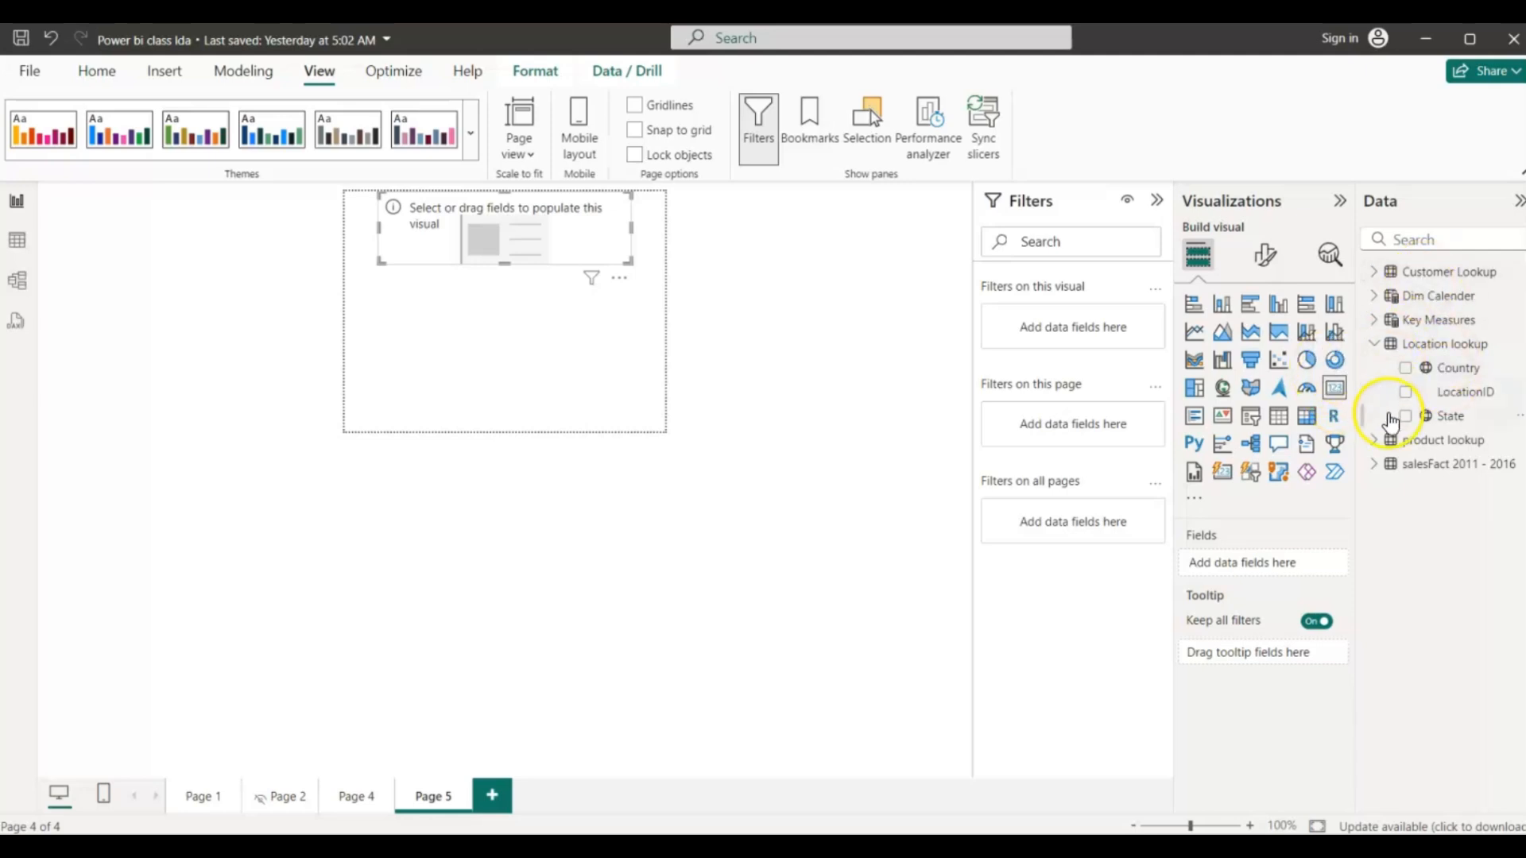
click(1374, 319)
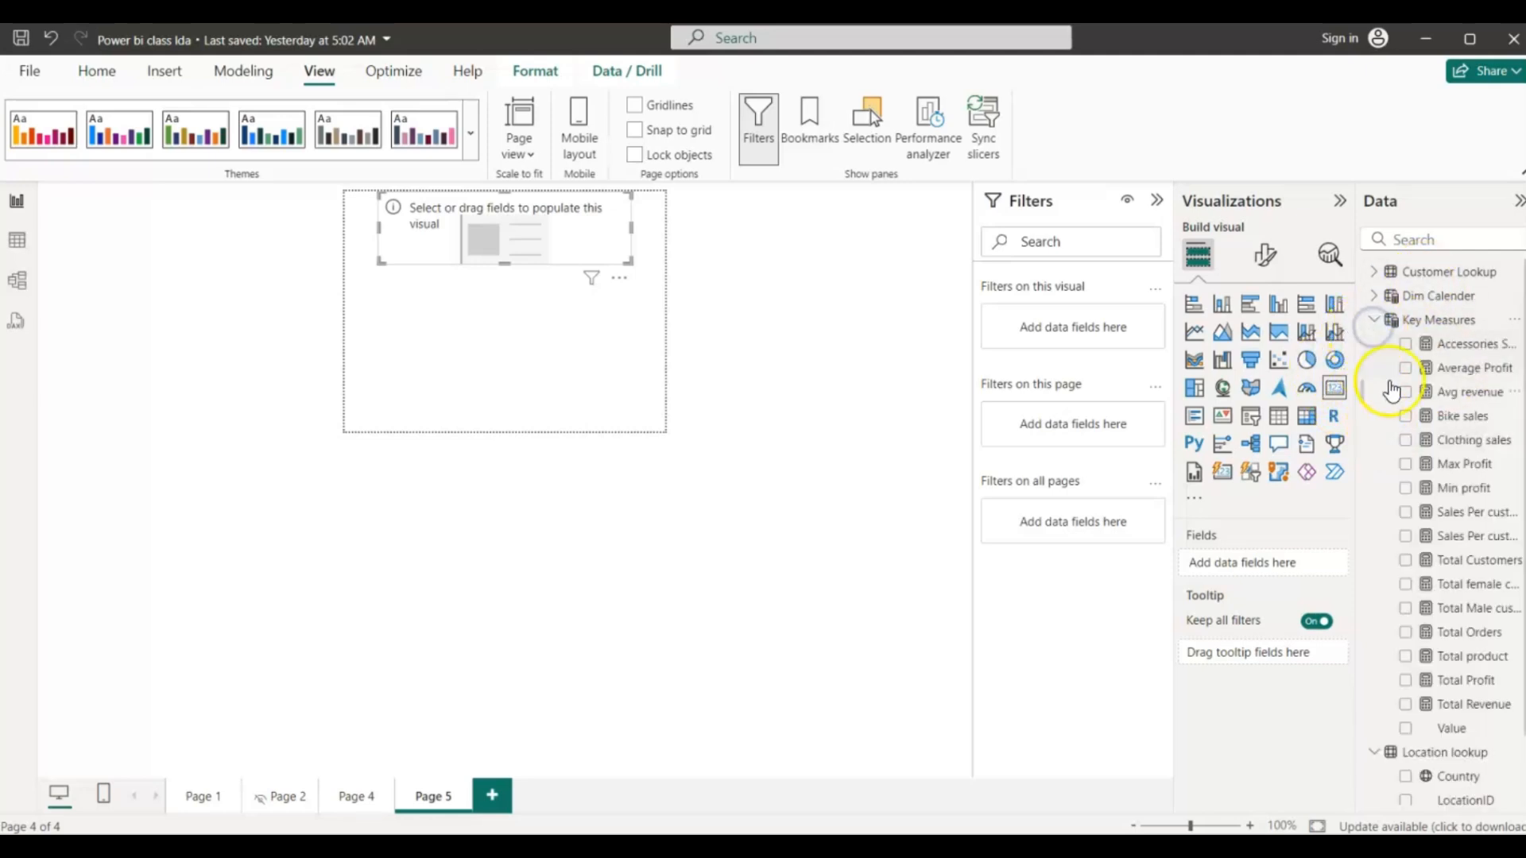
click(1406, 706)
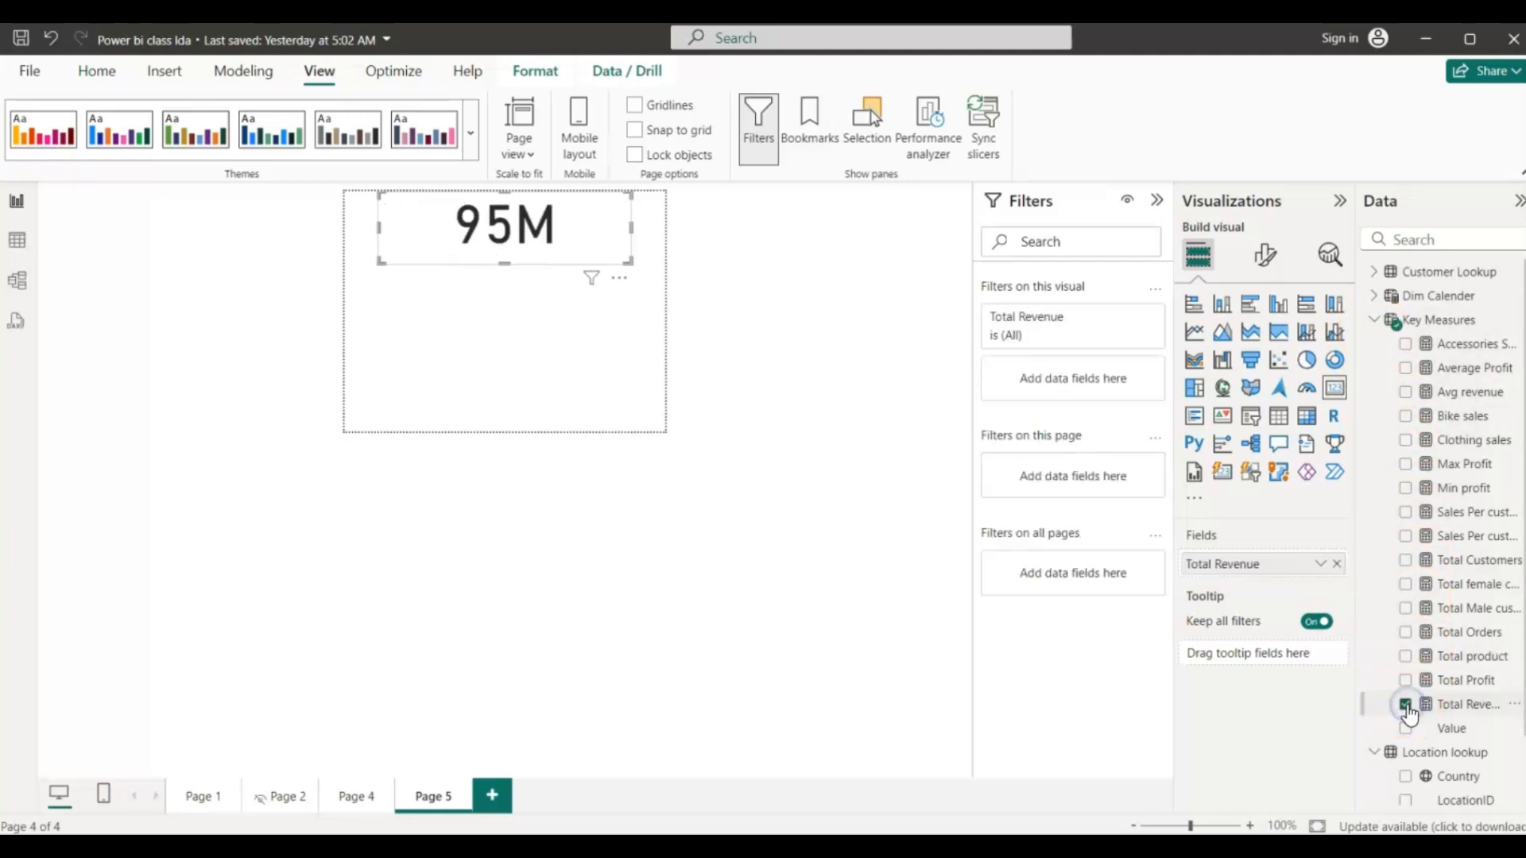
- Format the Total Revenue card with a bold callout value at size 25 and a category label at size 10
click(1253, 252)
click(1190, 450)
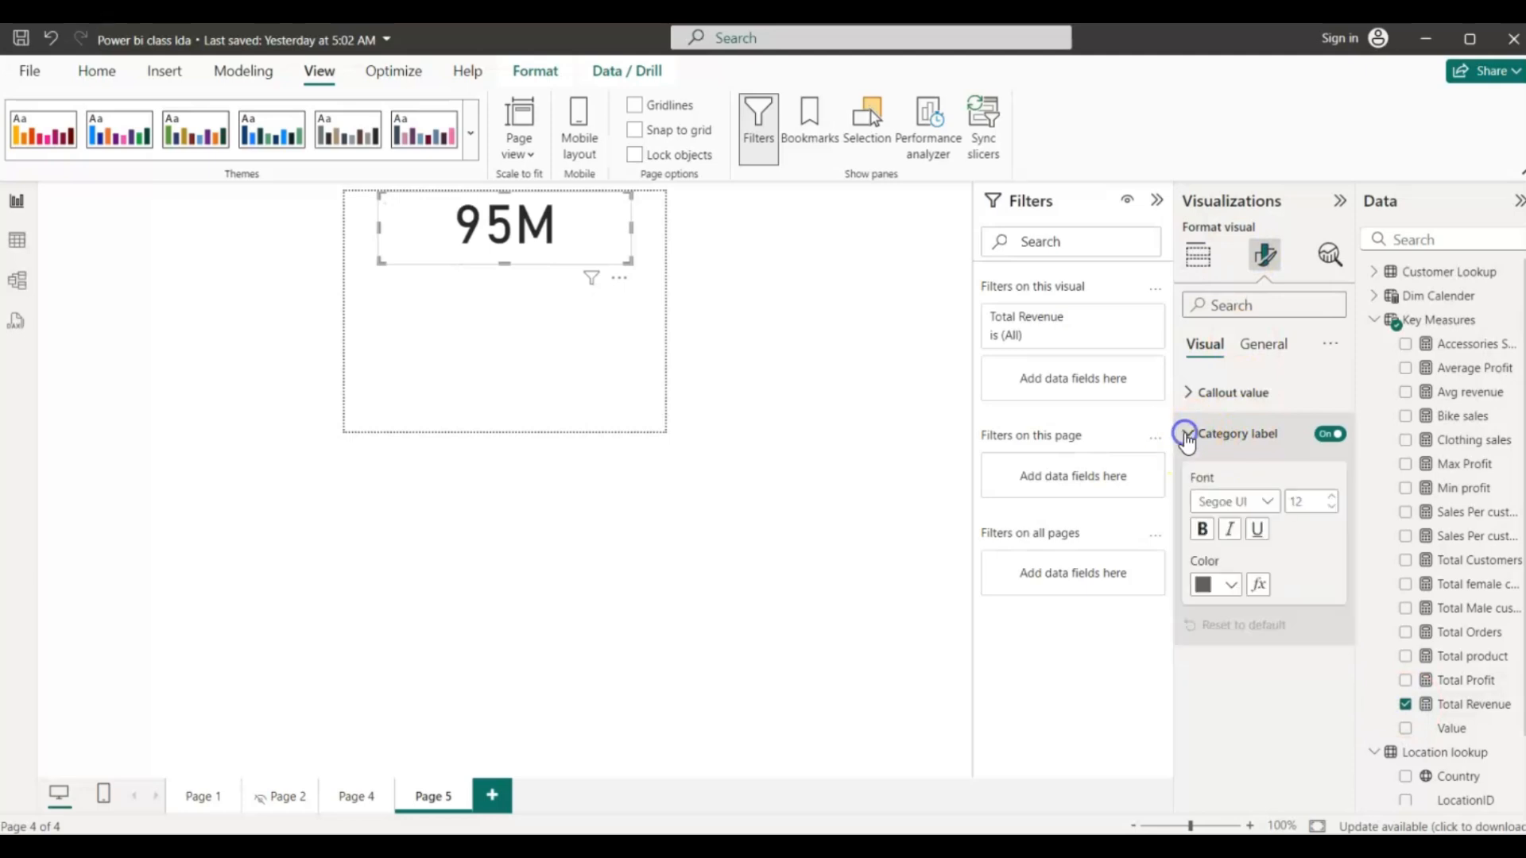
click(1188, 392)
double_click(1307, 461)
text(25)
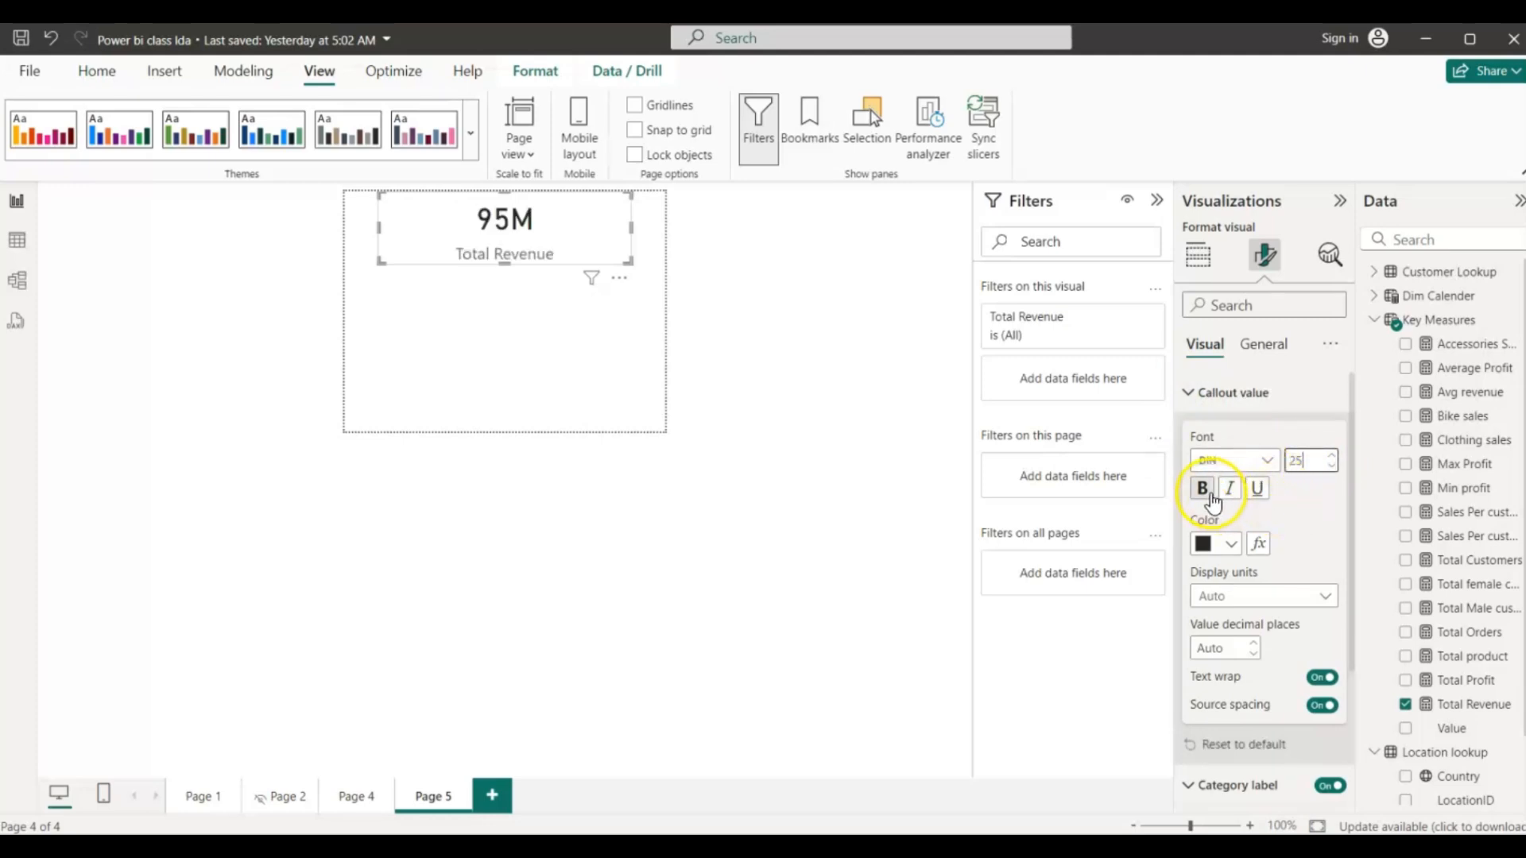
click(1203, 489)
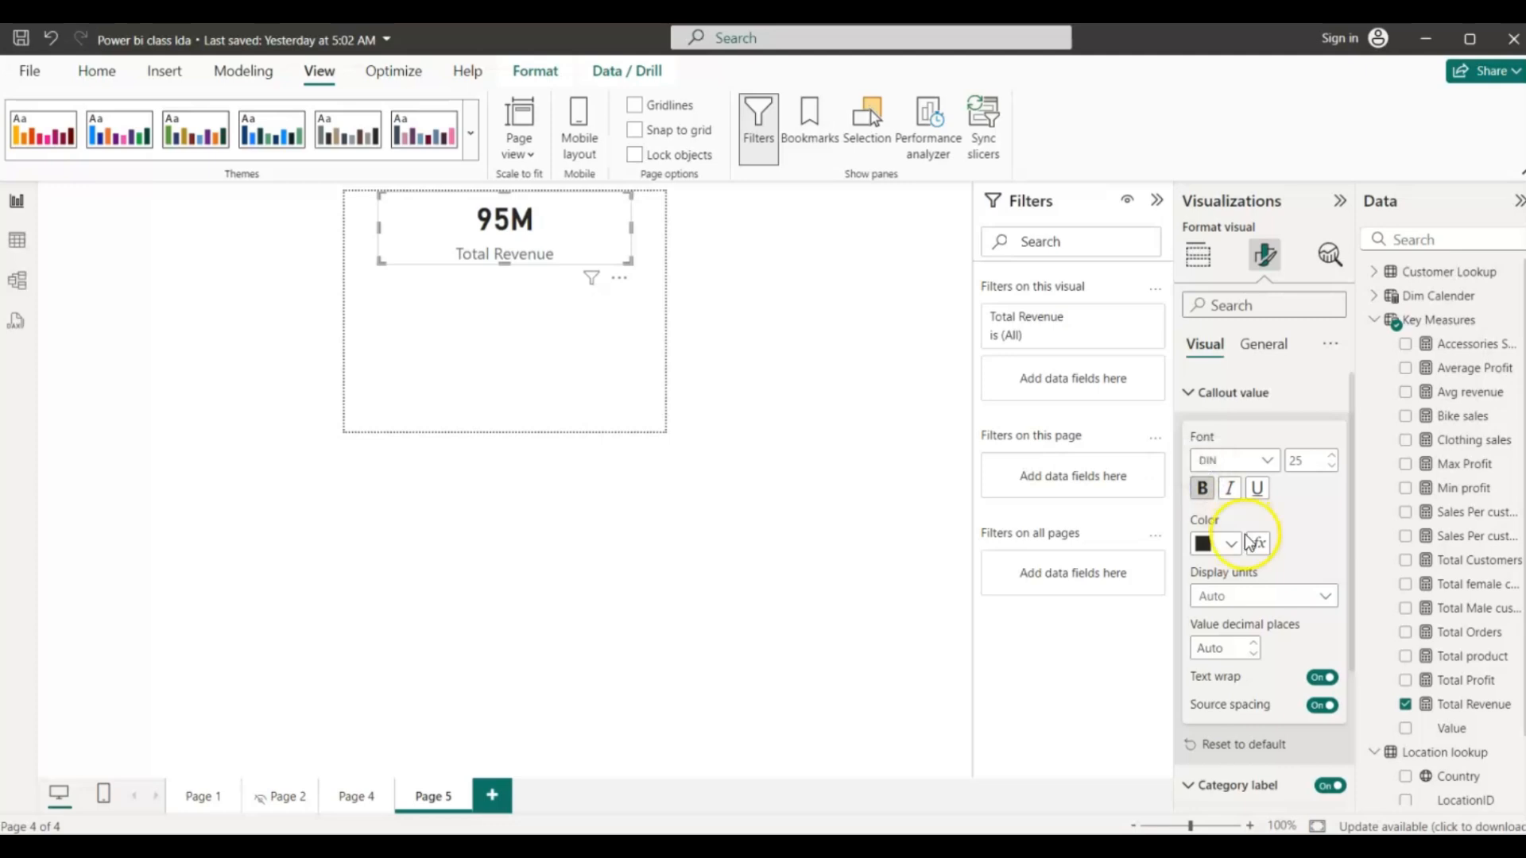
click(1194, 392)
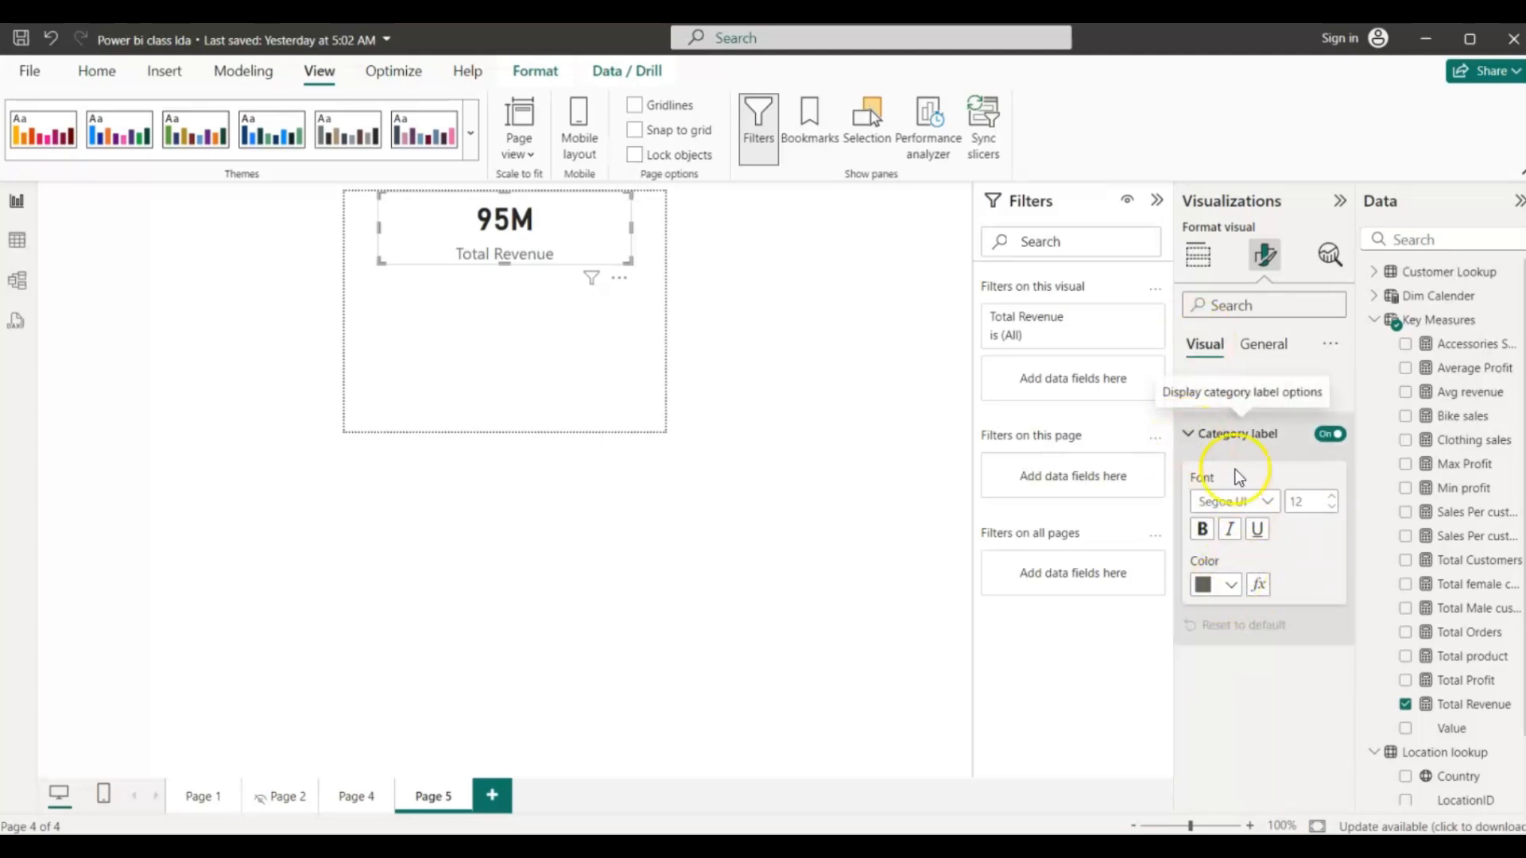
click(1329, 508)
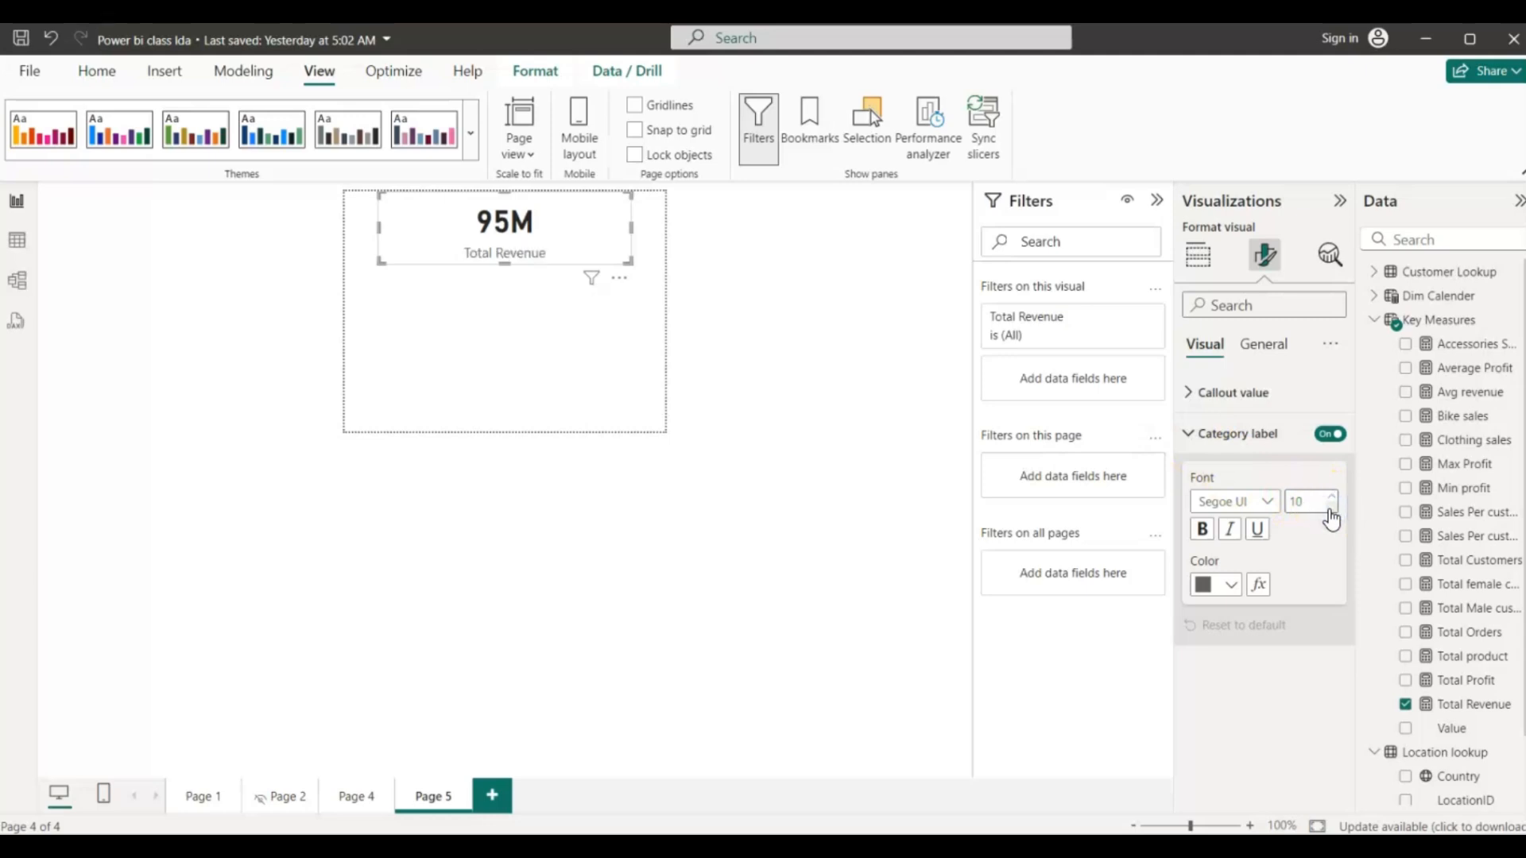
click(620, 332)
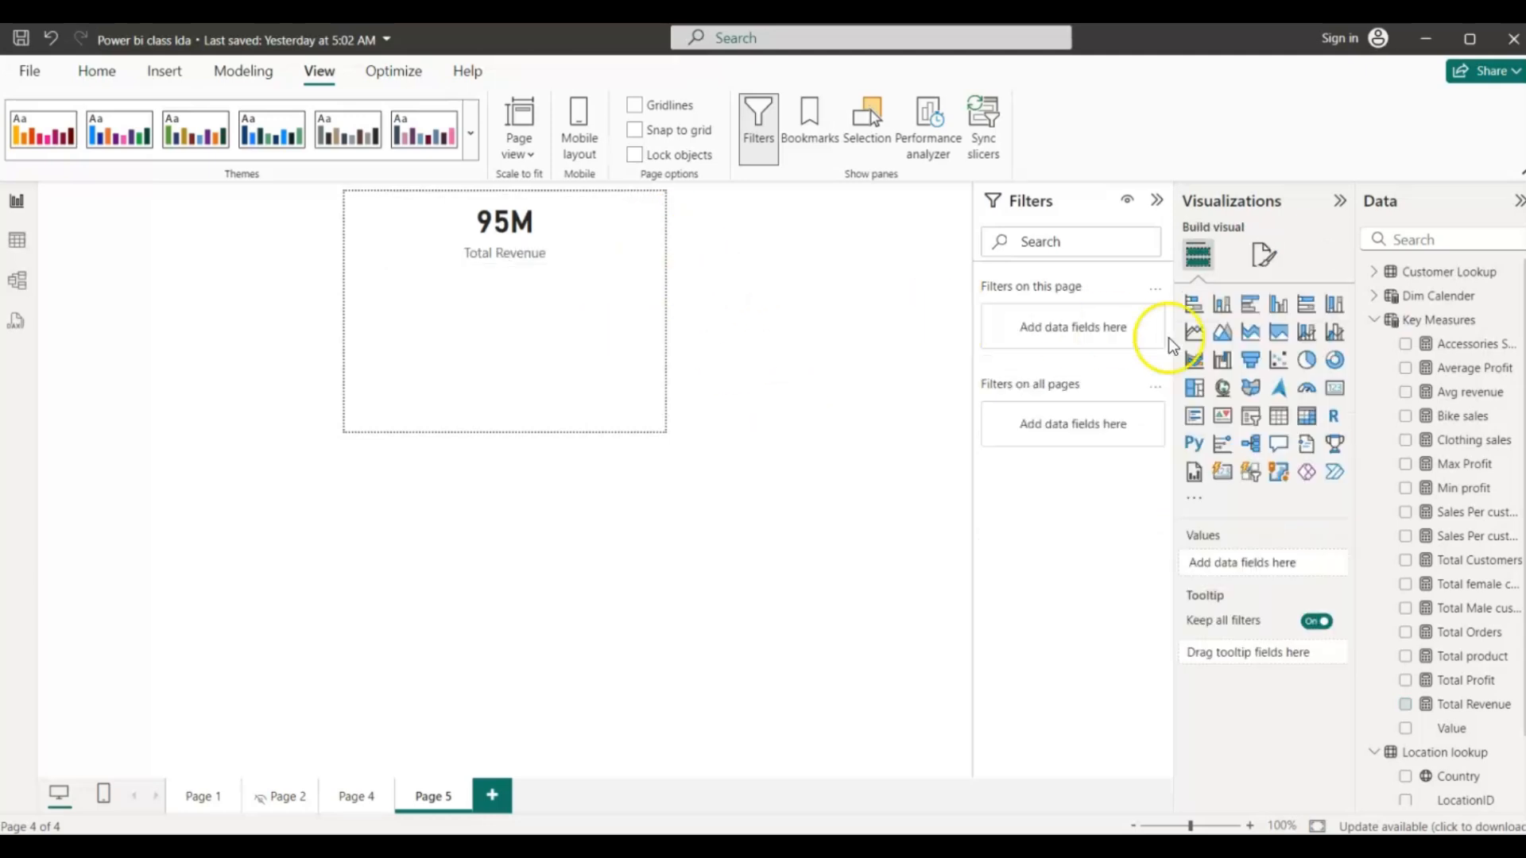
- Add a stacked bar chart below the card with State on the Y-axis and Total Revenue on the X-axis
click(1195, 304)
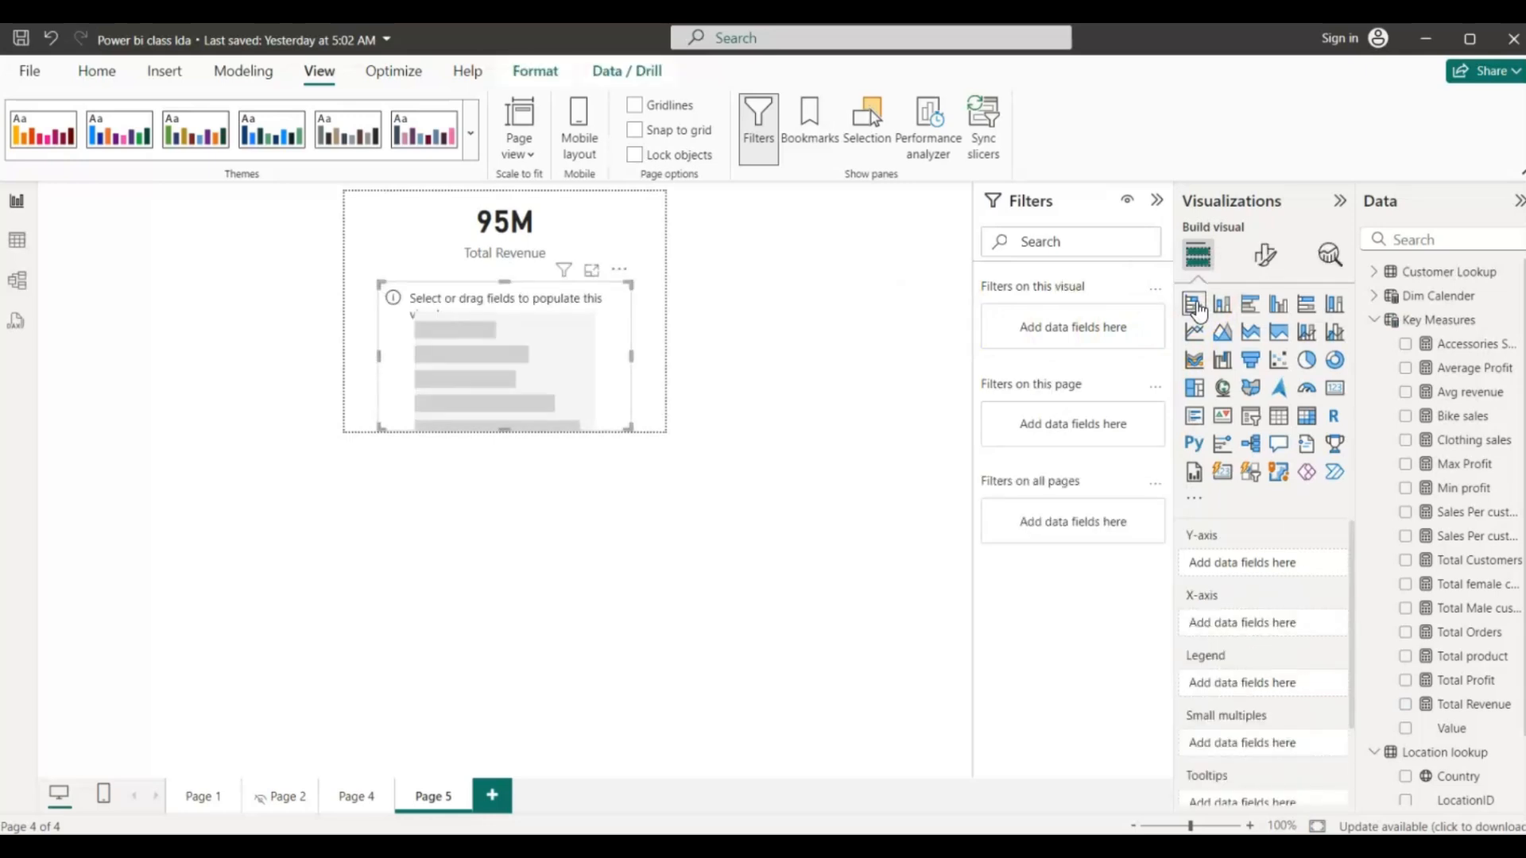
click(1375, 321)
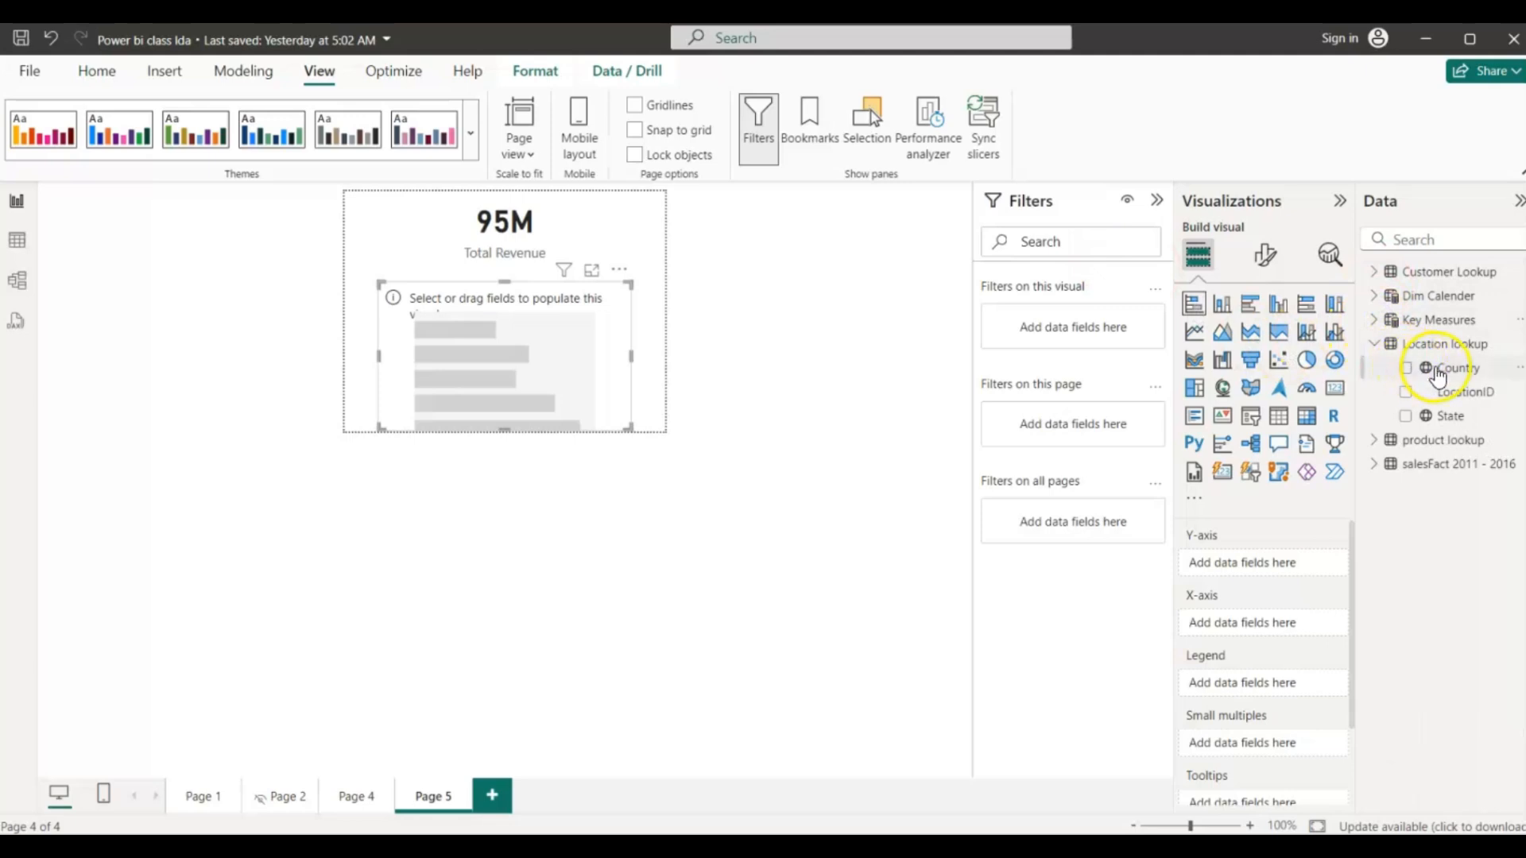
click(1407, 417)
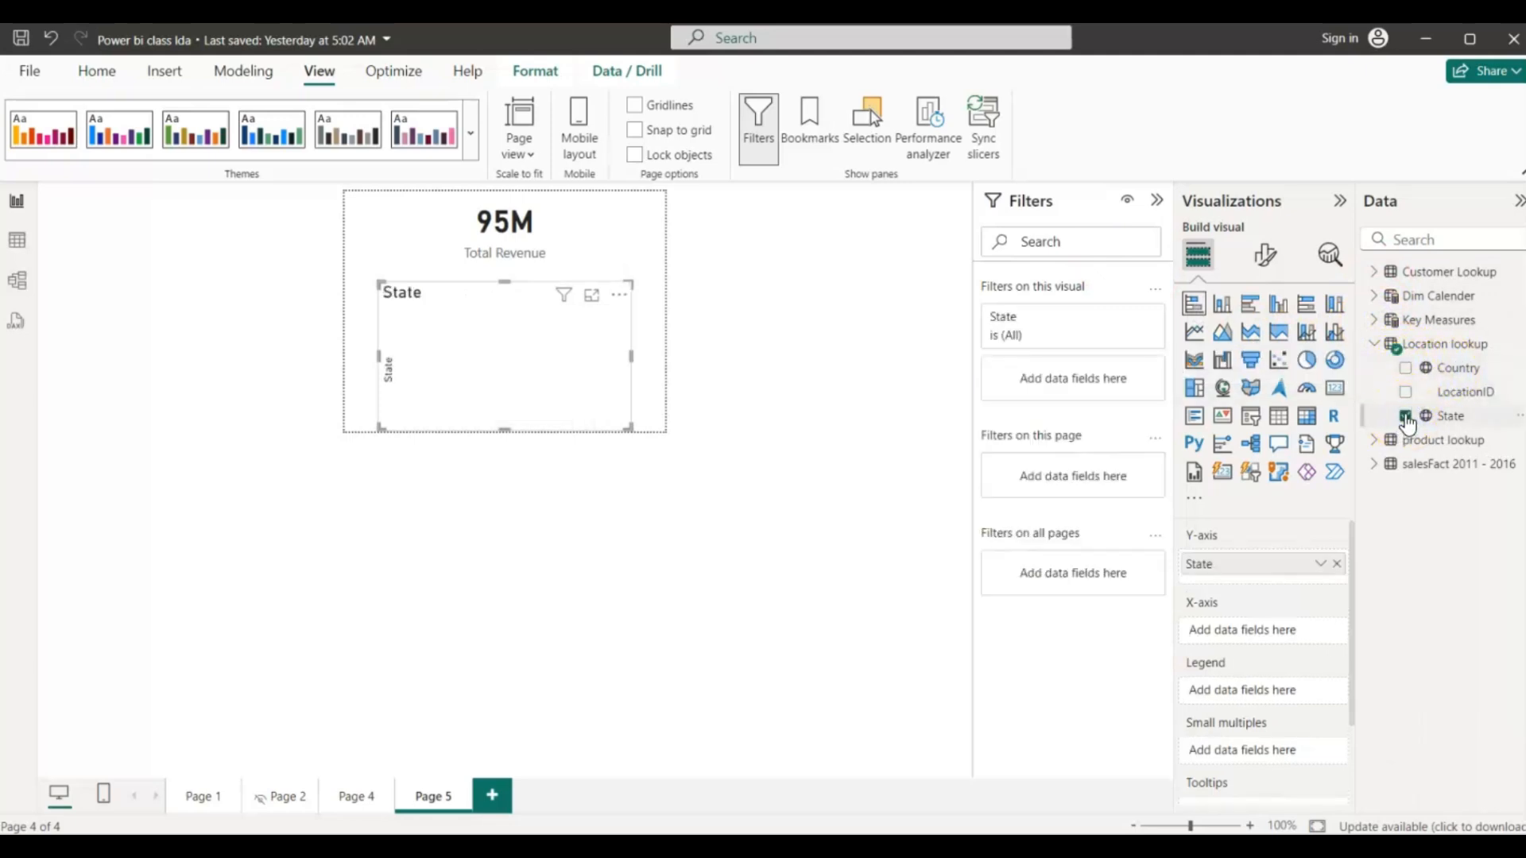
click(1375, 344)
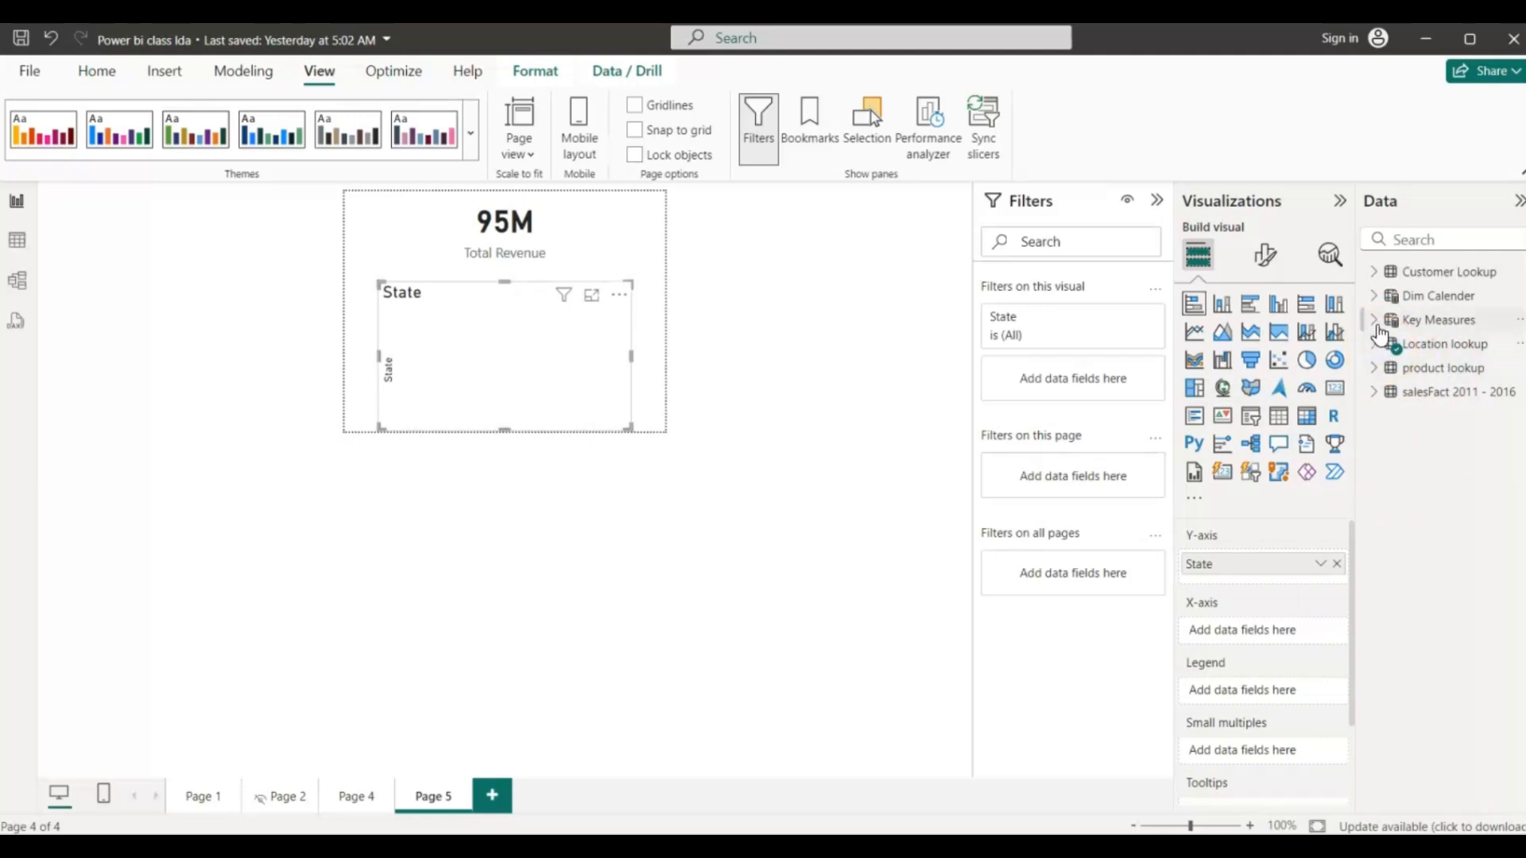
click(1374, 319)
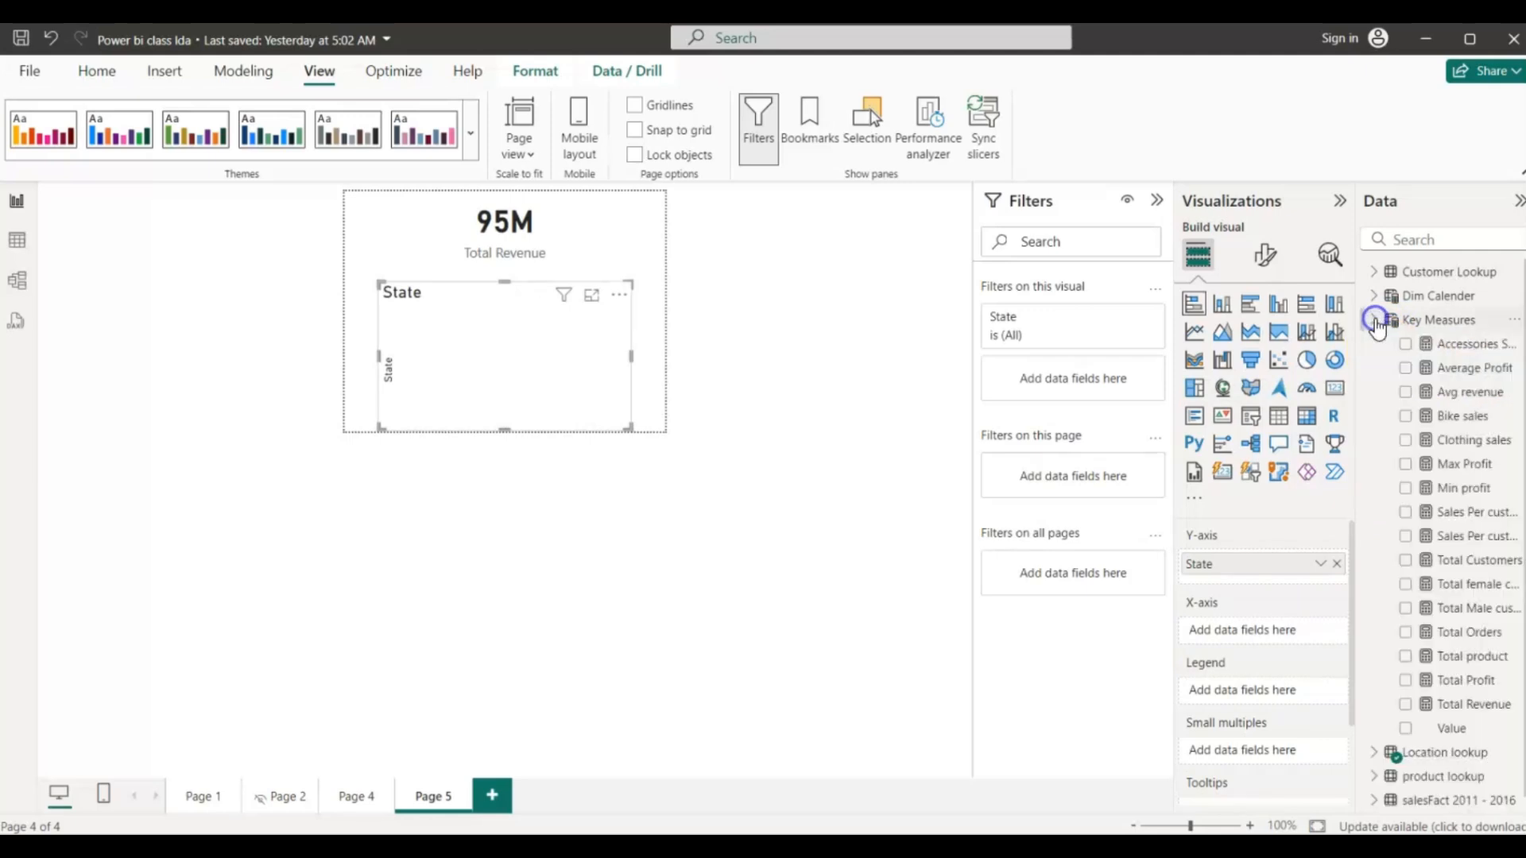
click(1407, 706)
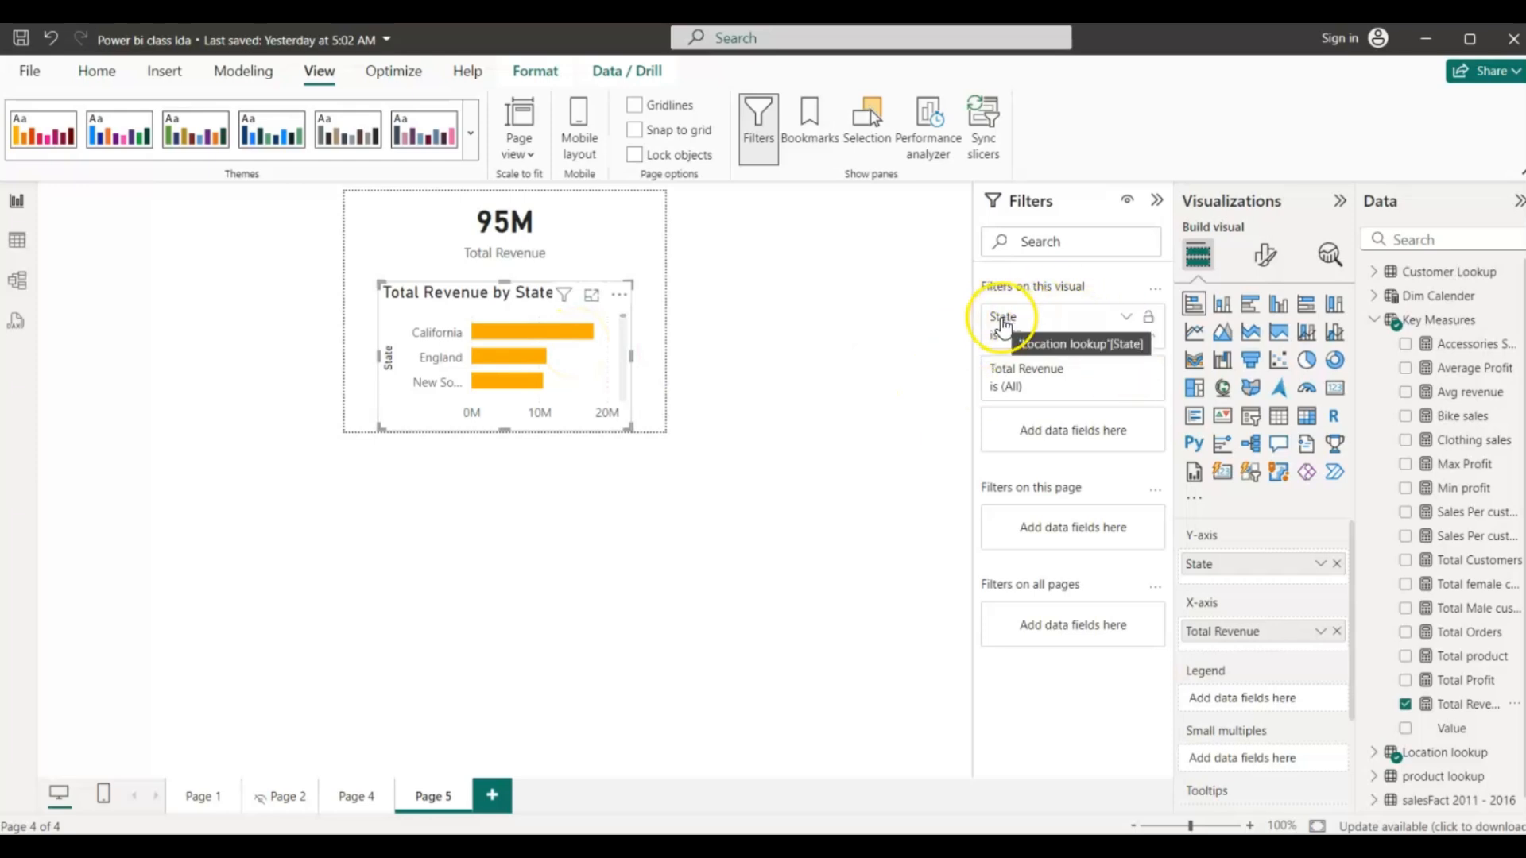
- Apply a Top N filter on State so the bar chart shows the top 5 by Total Revenue
click(1125, 316)
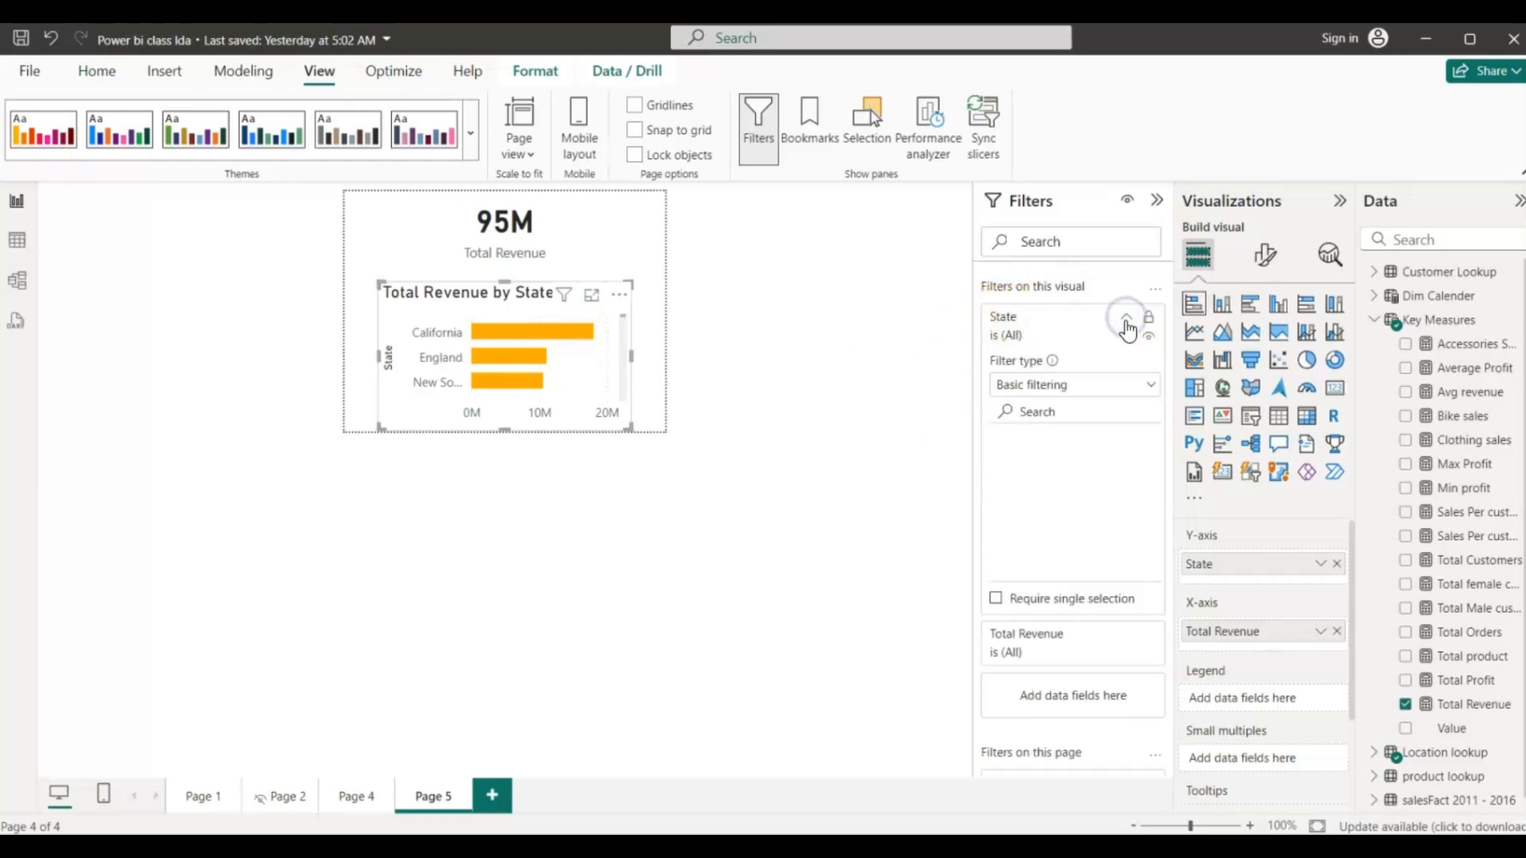
click(1159, 384)
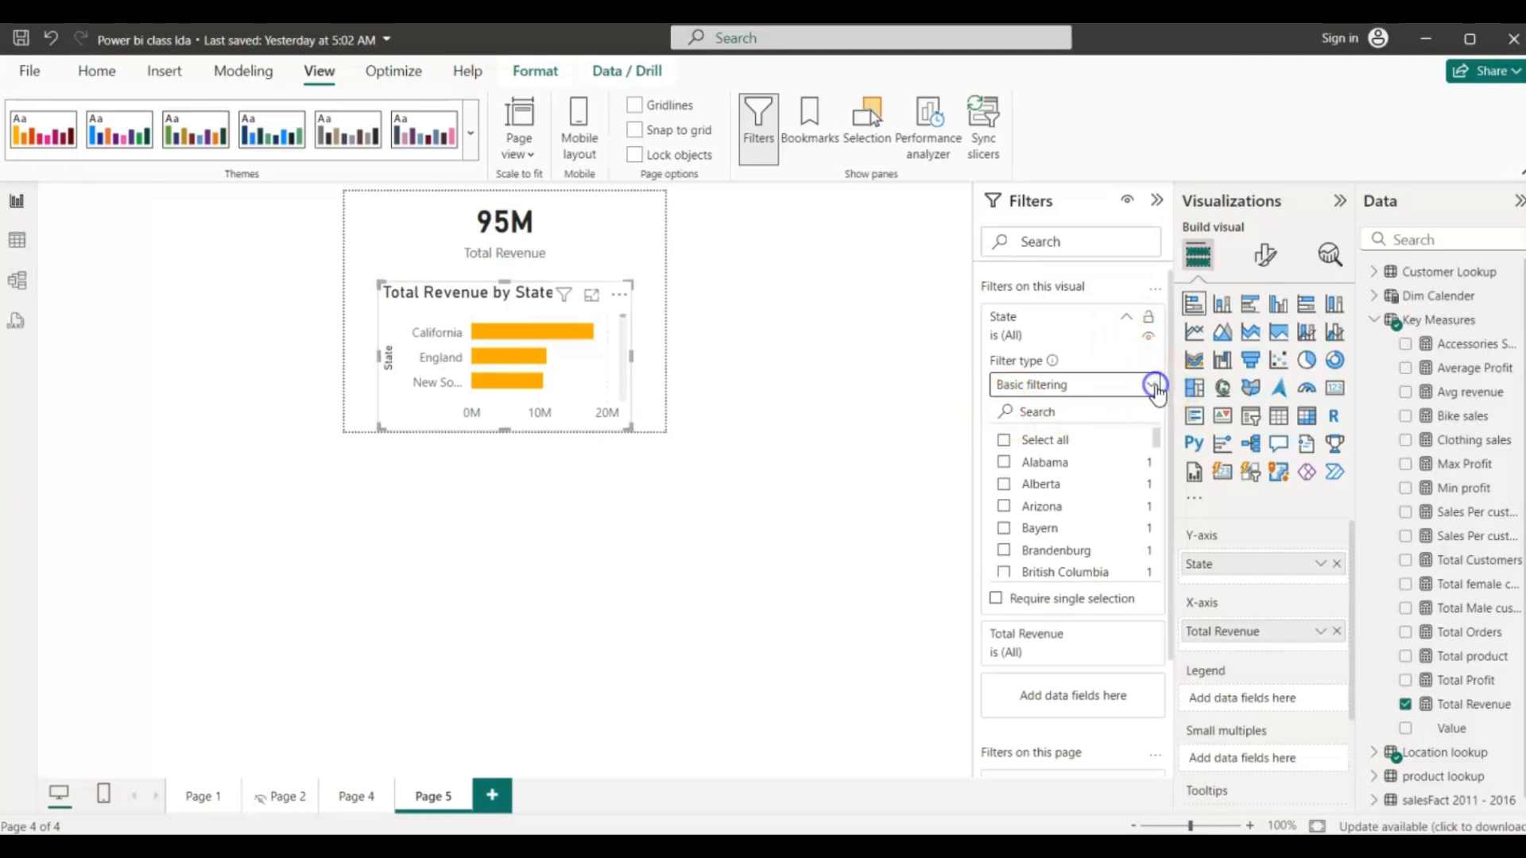
click(1007, 462)
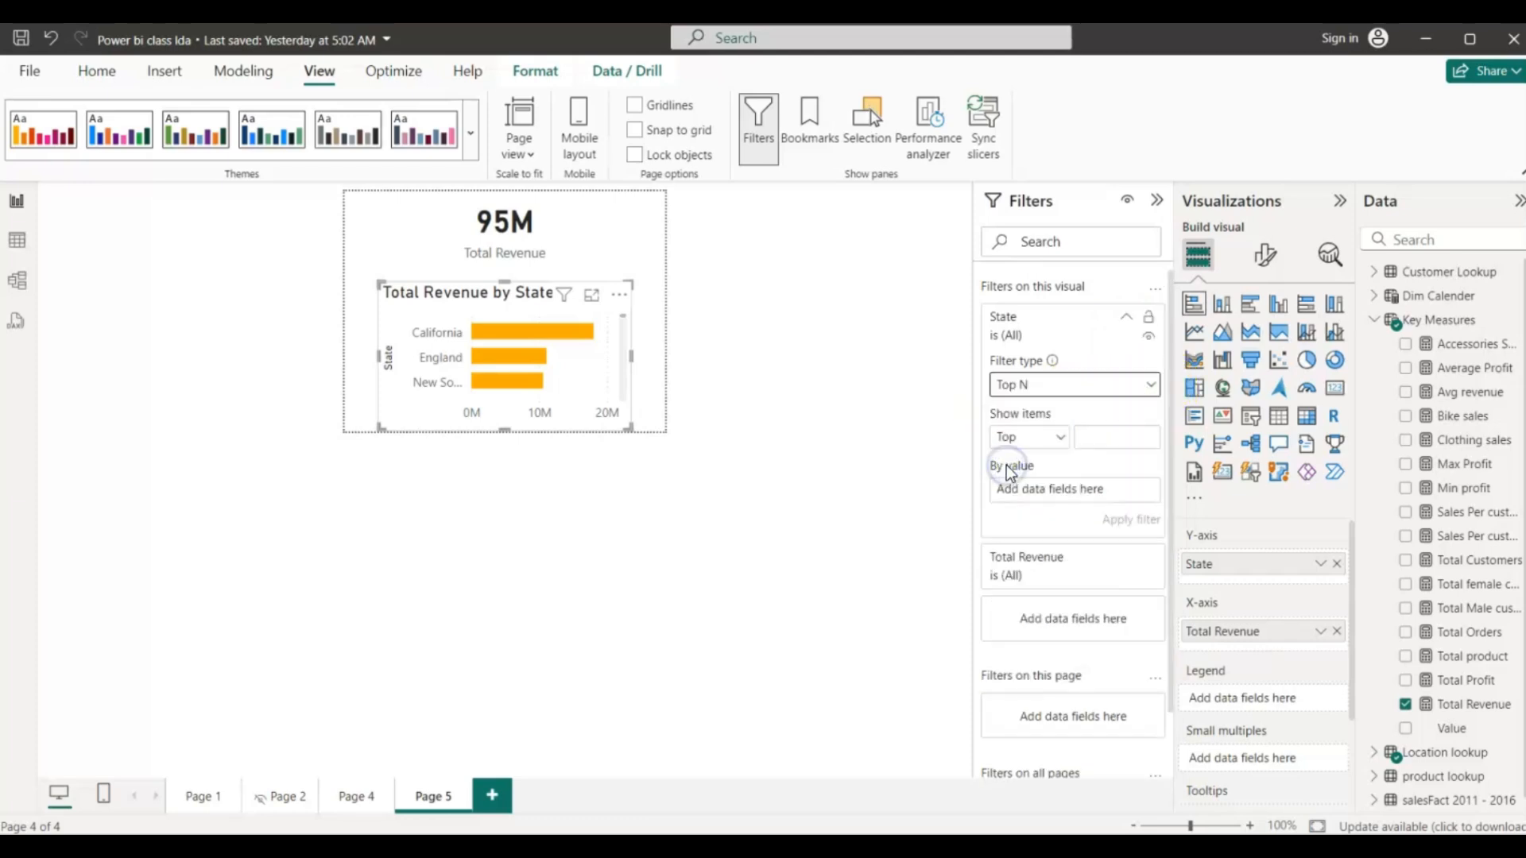
click(1108, 433)
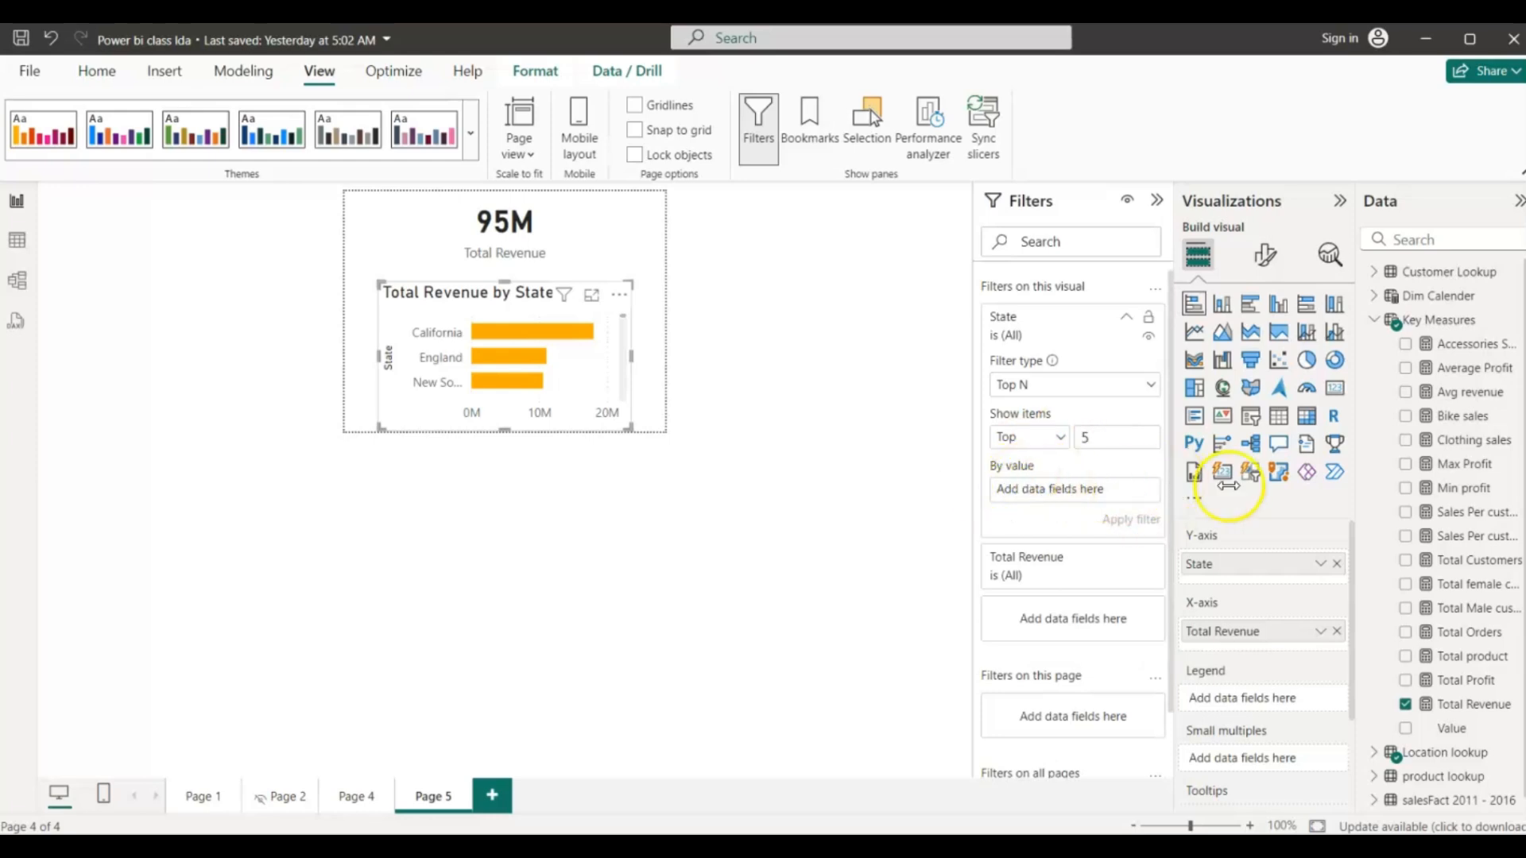
drag(1466, 704, 1094, 494)
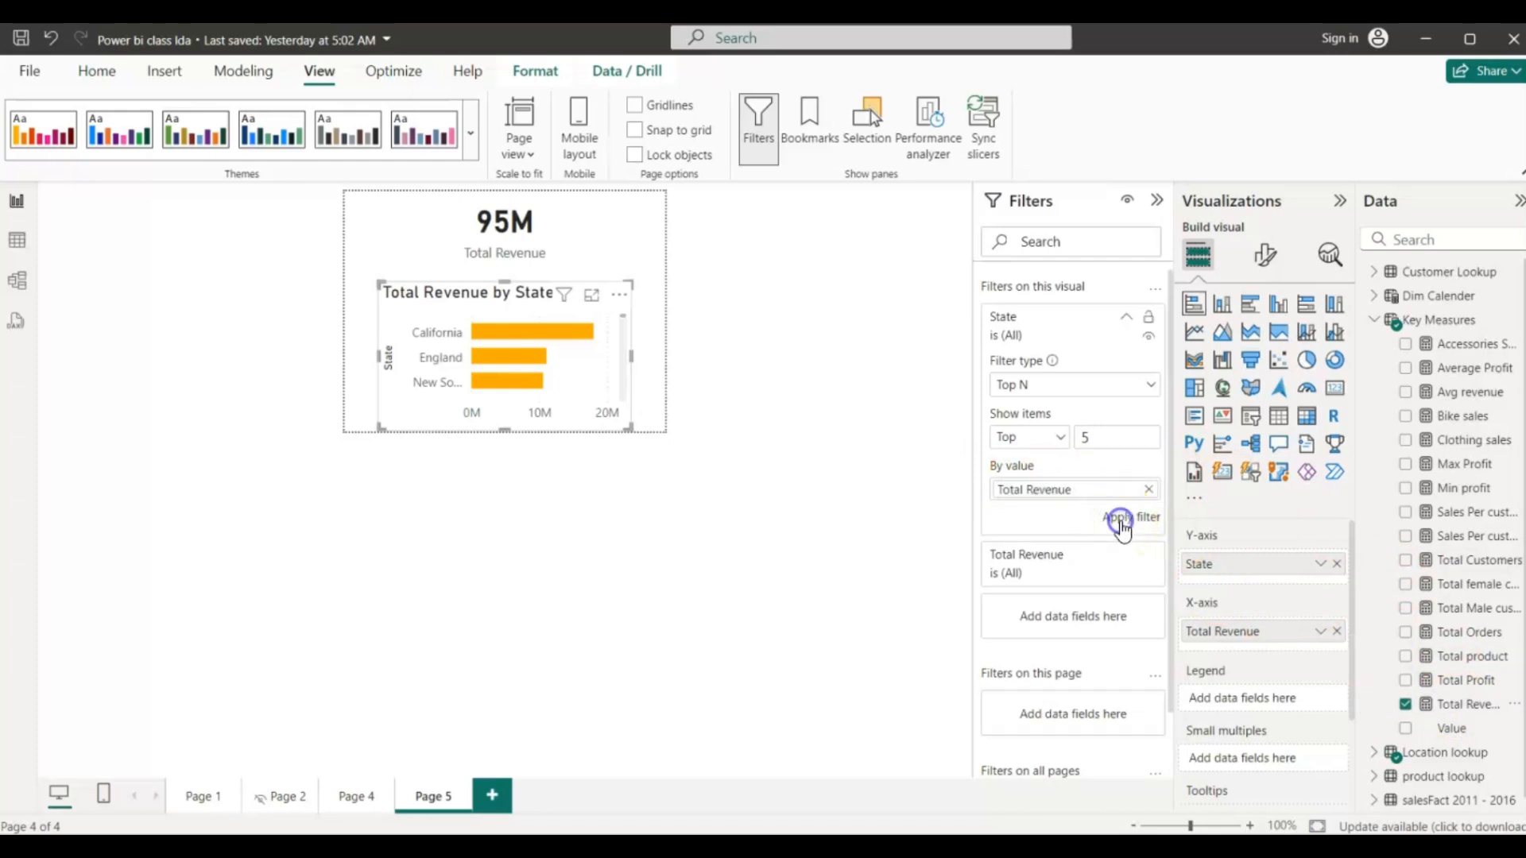
click(1120, 520)
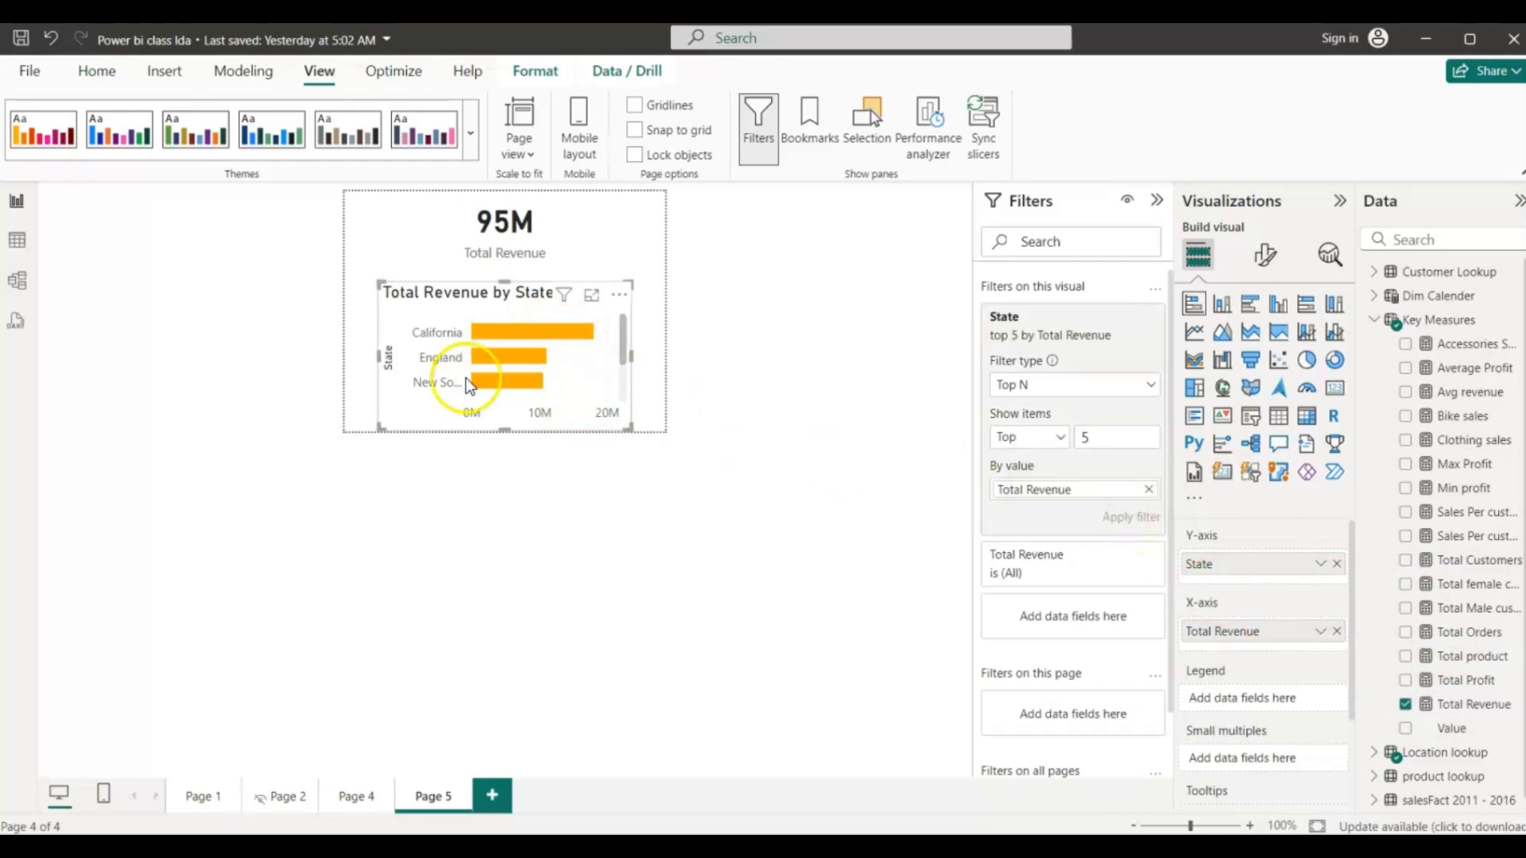
- Turn off the X-axis values of the bar chart
click(1260, 259)
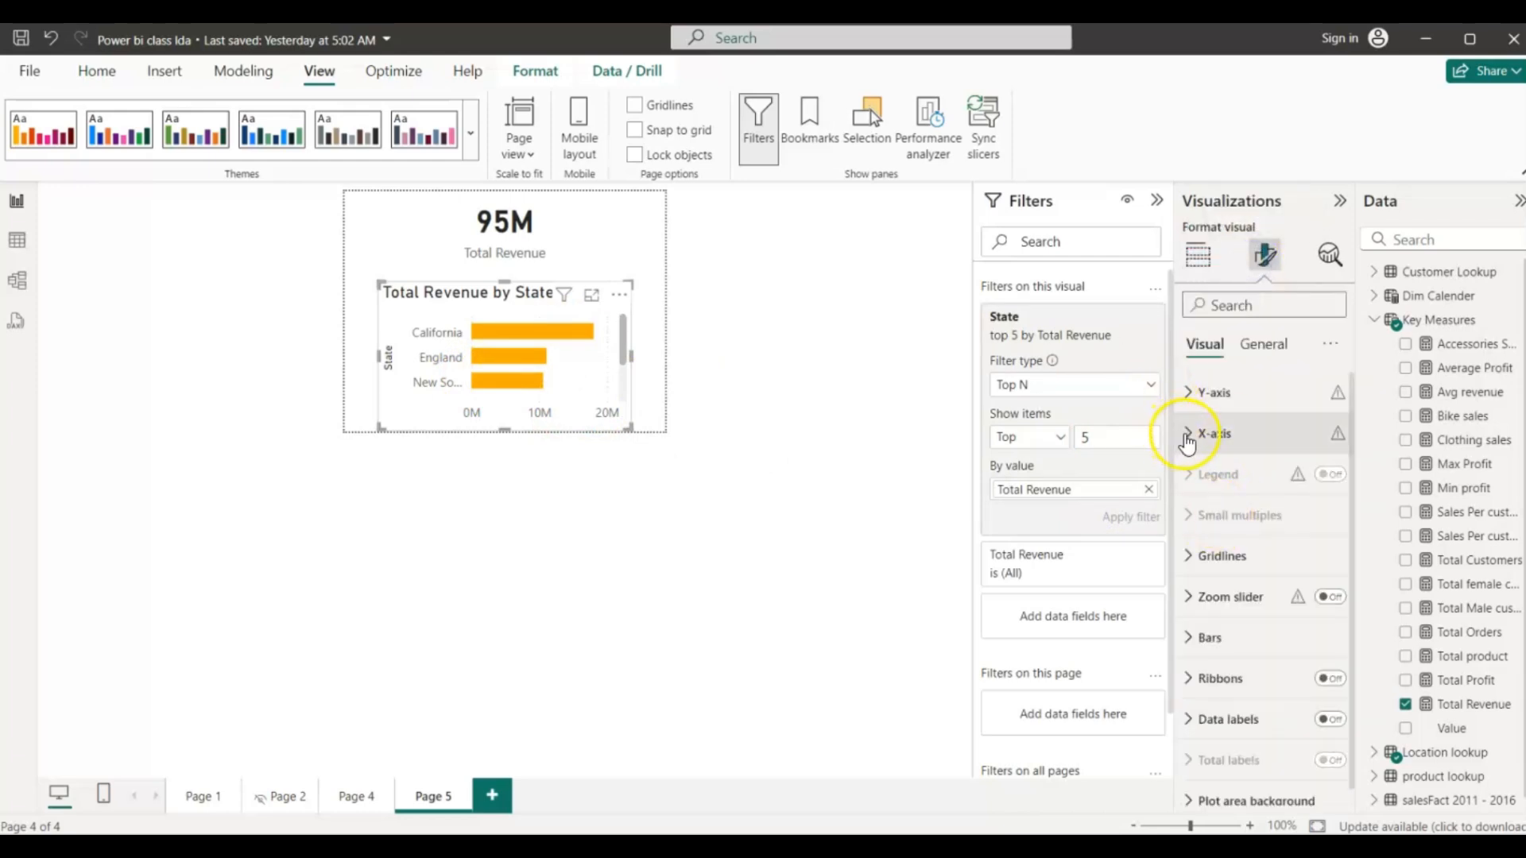
click(1187, 434)
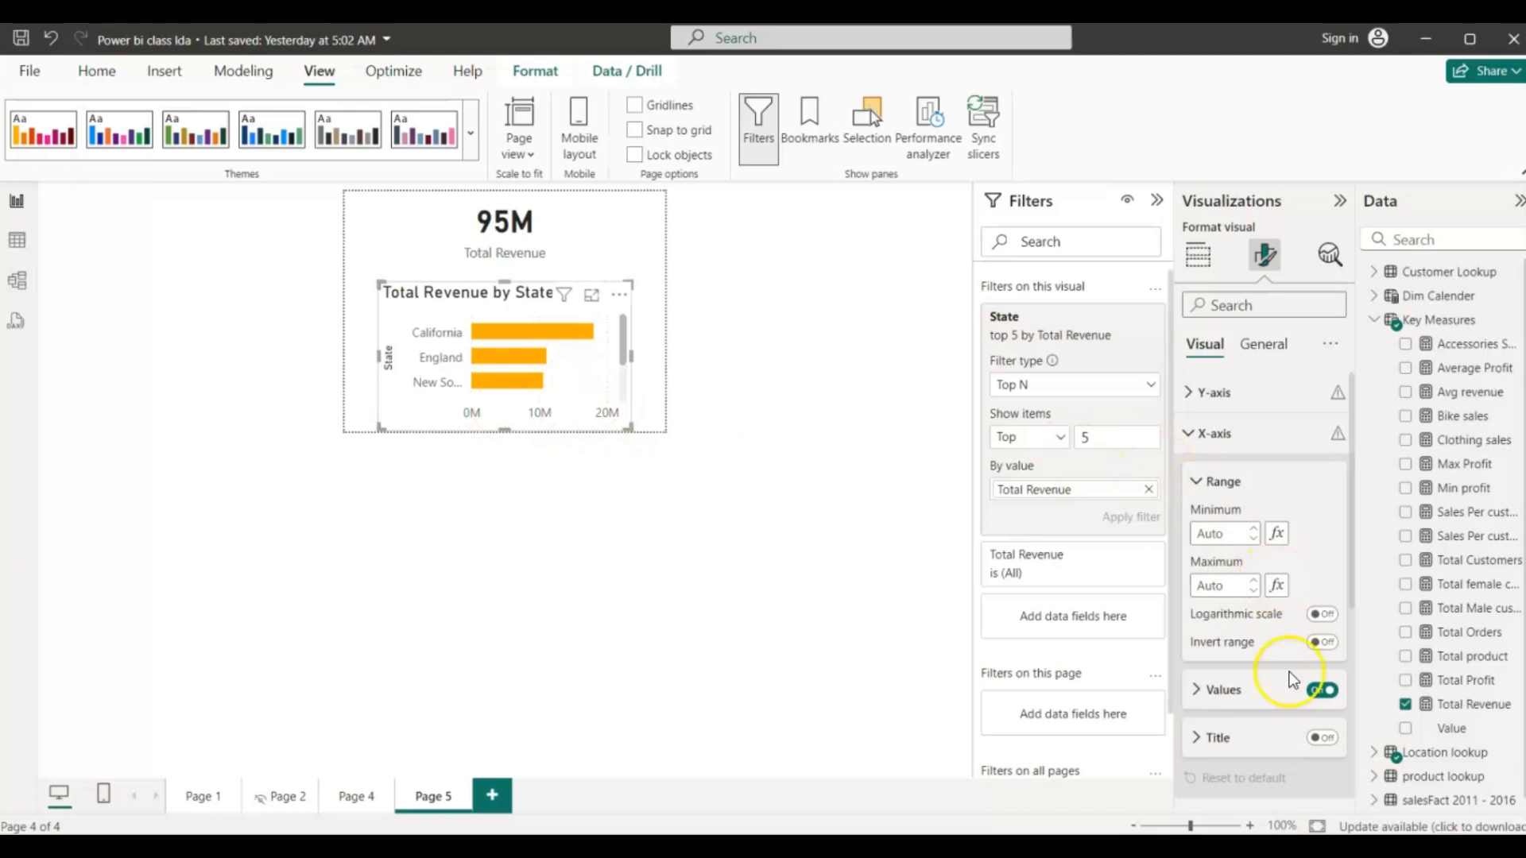
click(1327, 690)
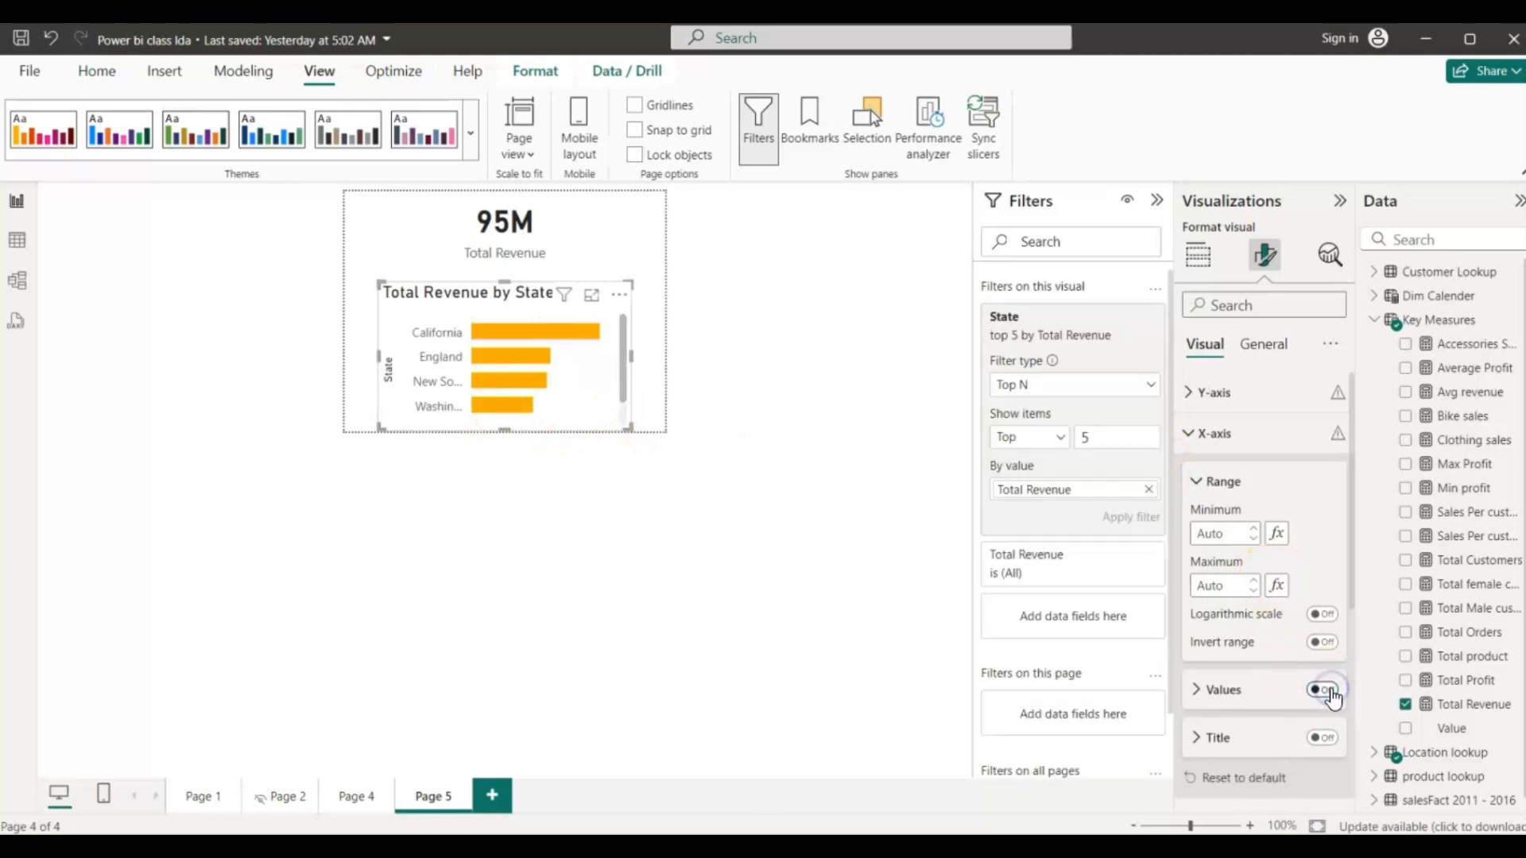
click(1192, 436)
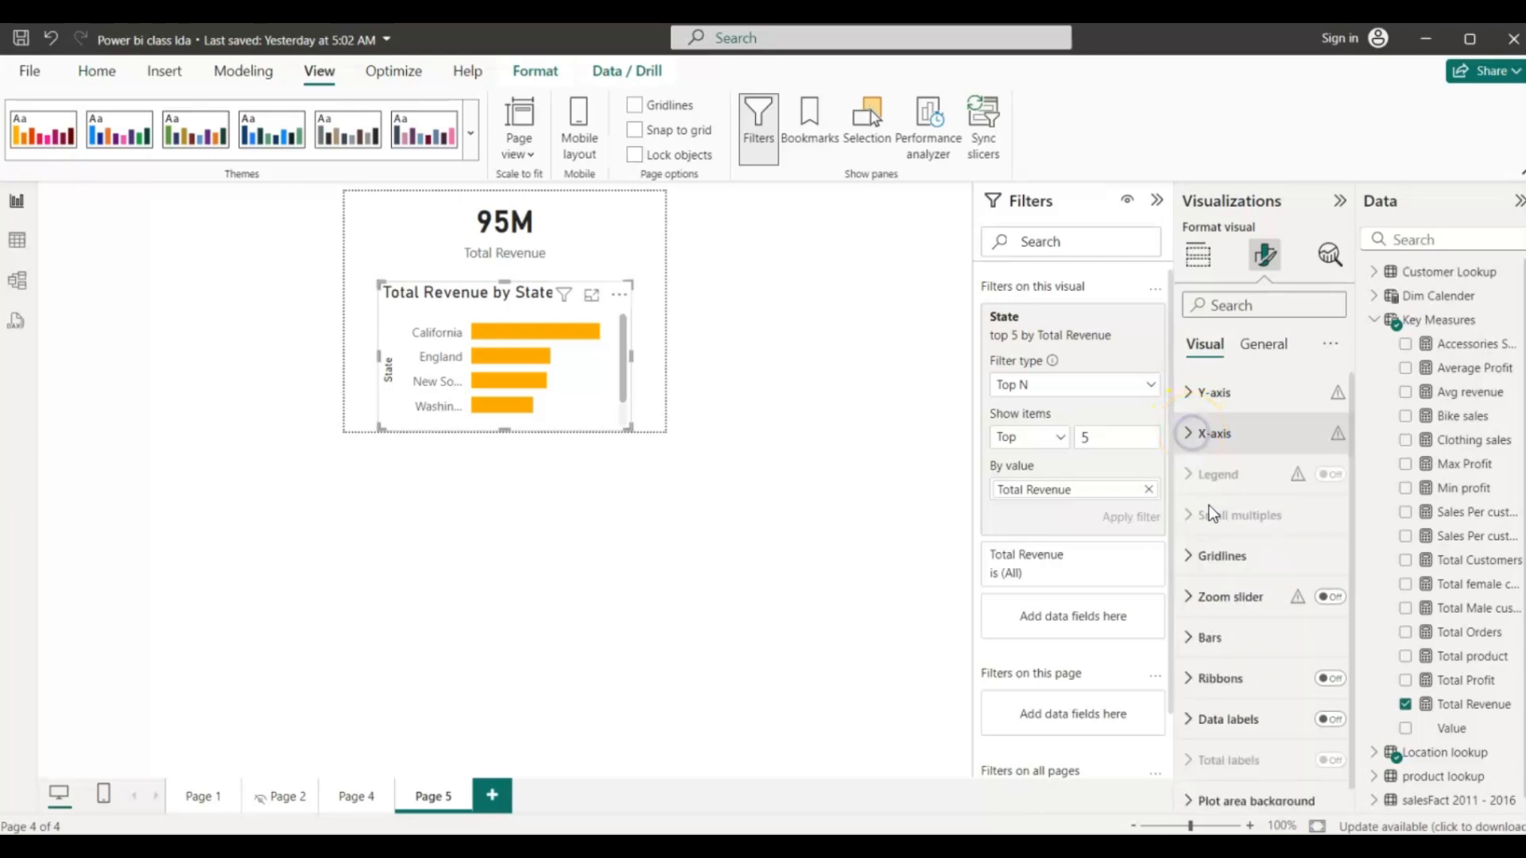
- Turn on the bar chart's data labels and enlarge the chart to the full page width and up to the card
click(1326, 720)
click(655, 354)
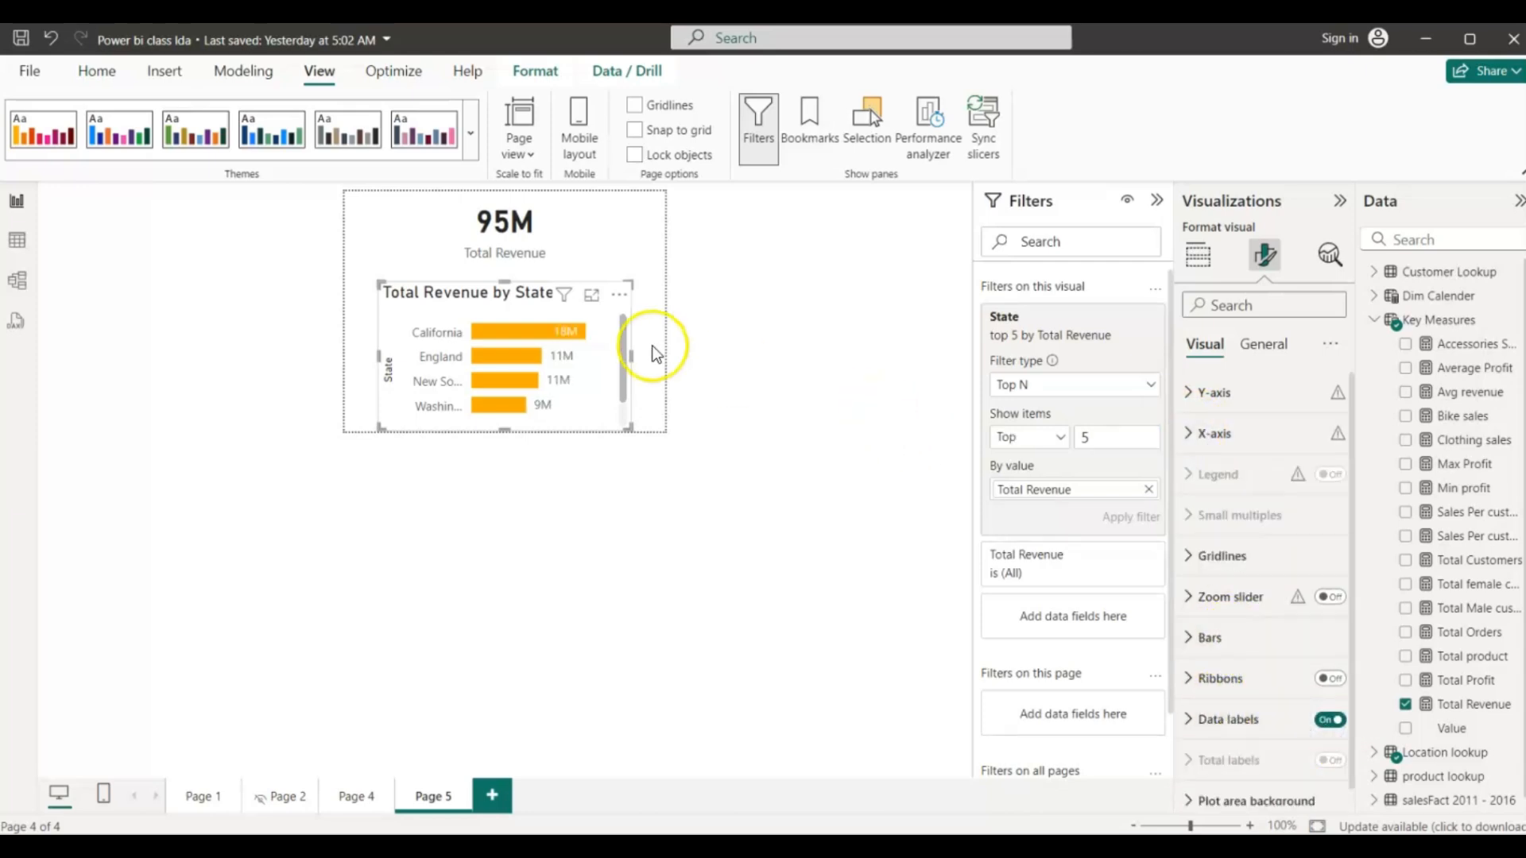
drag(632, 357, 665, 357)
drag(377, 359, 343, 361)
click(502, 278)
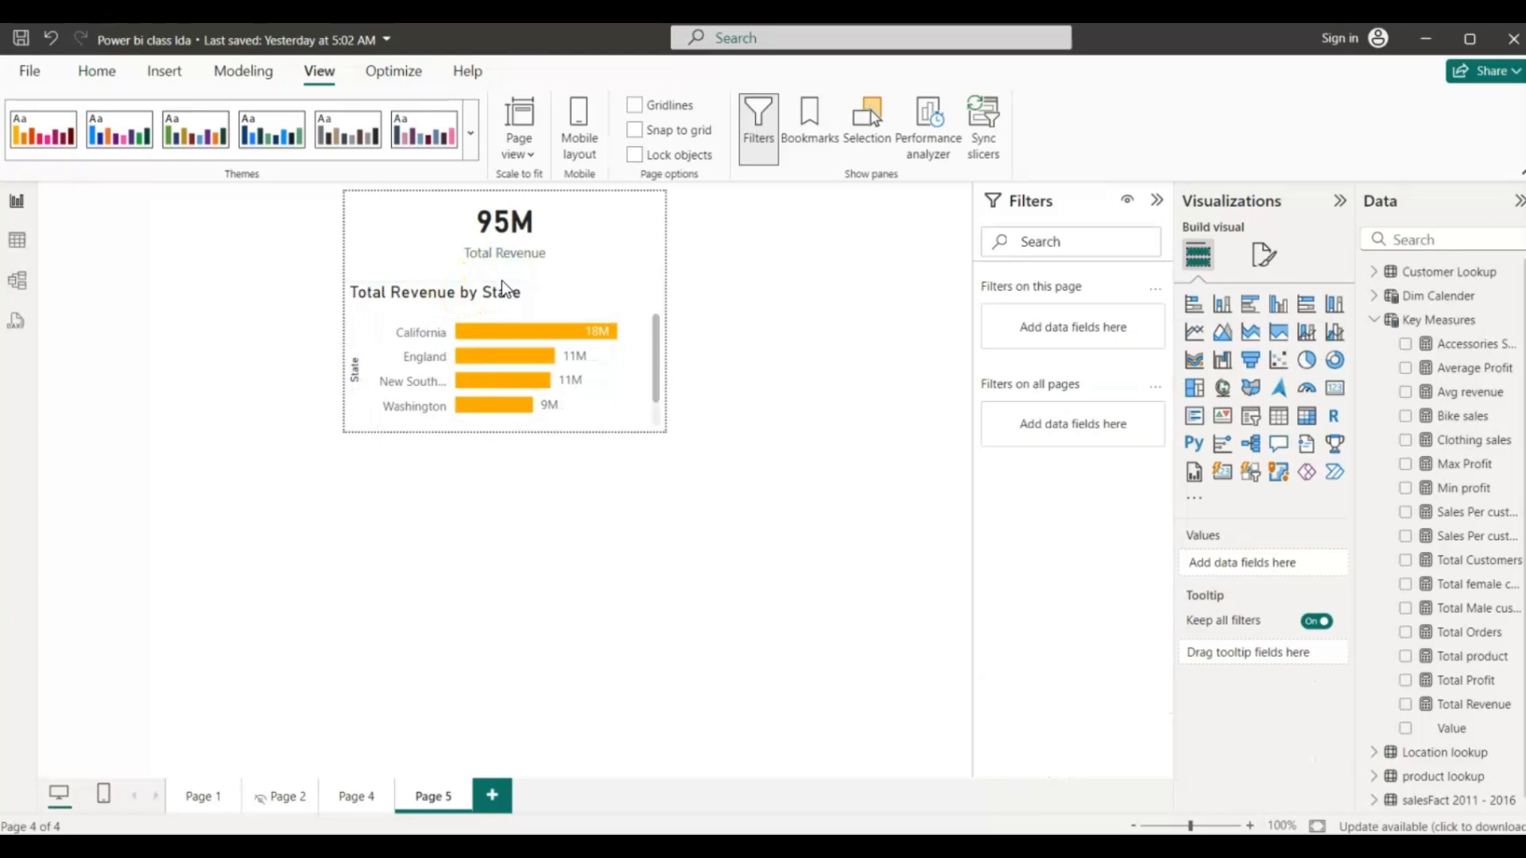
click(507, 288)
drag(505, 281, 502, 267)
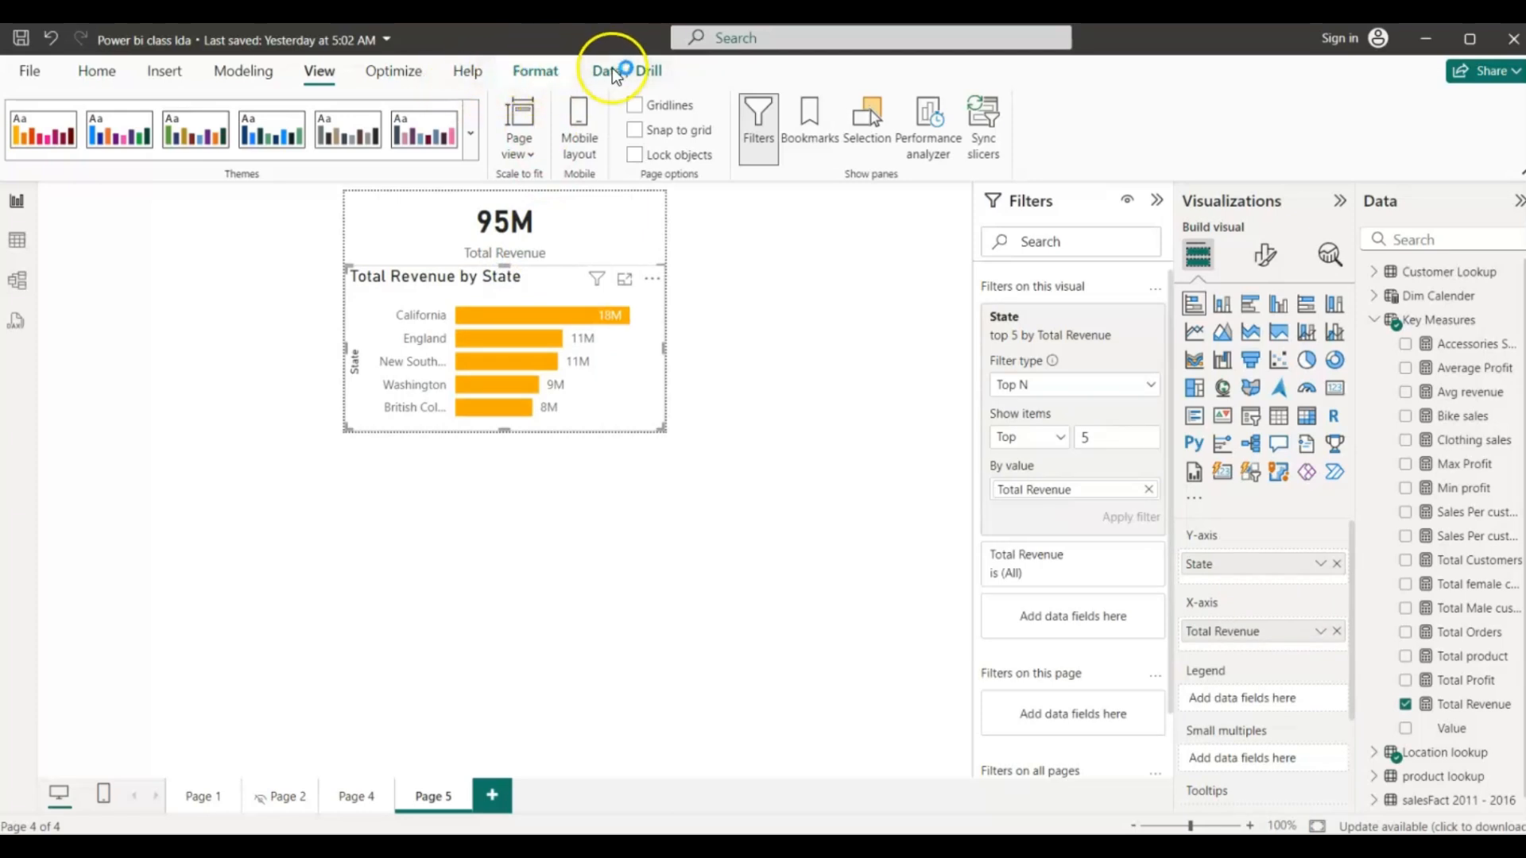
- Compare the Fit to width and Fit to page views of the tooltip page, ending in Actual size
click(528, 153)
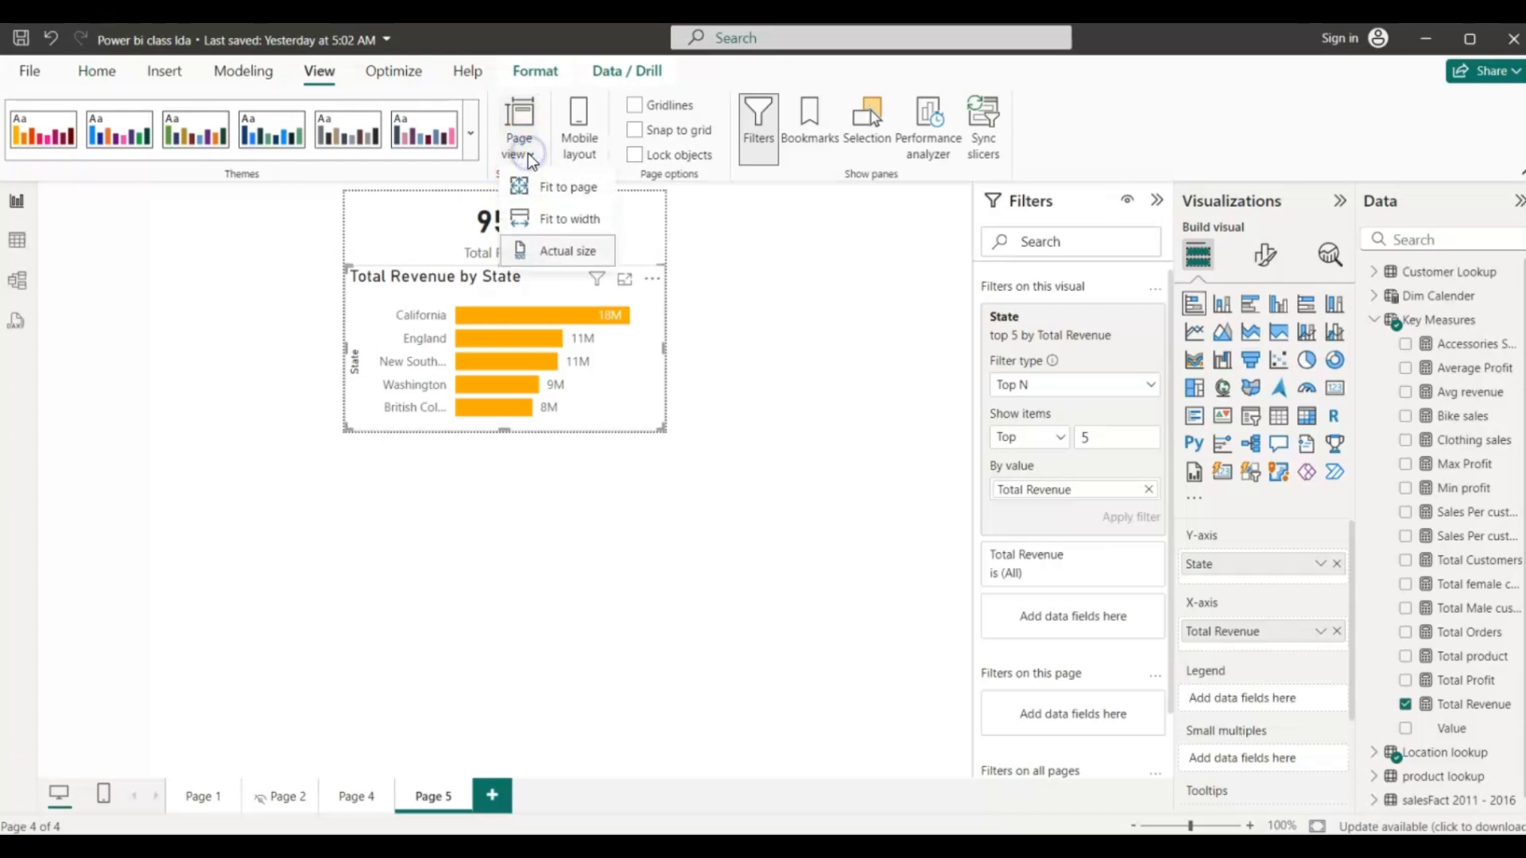
click(549, 219)
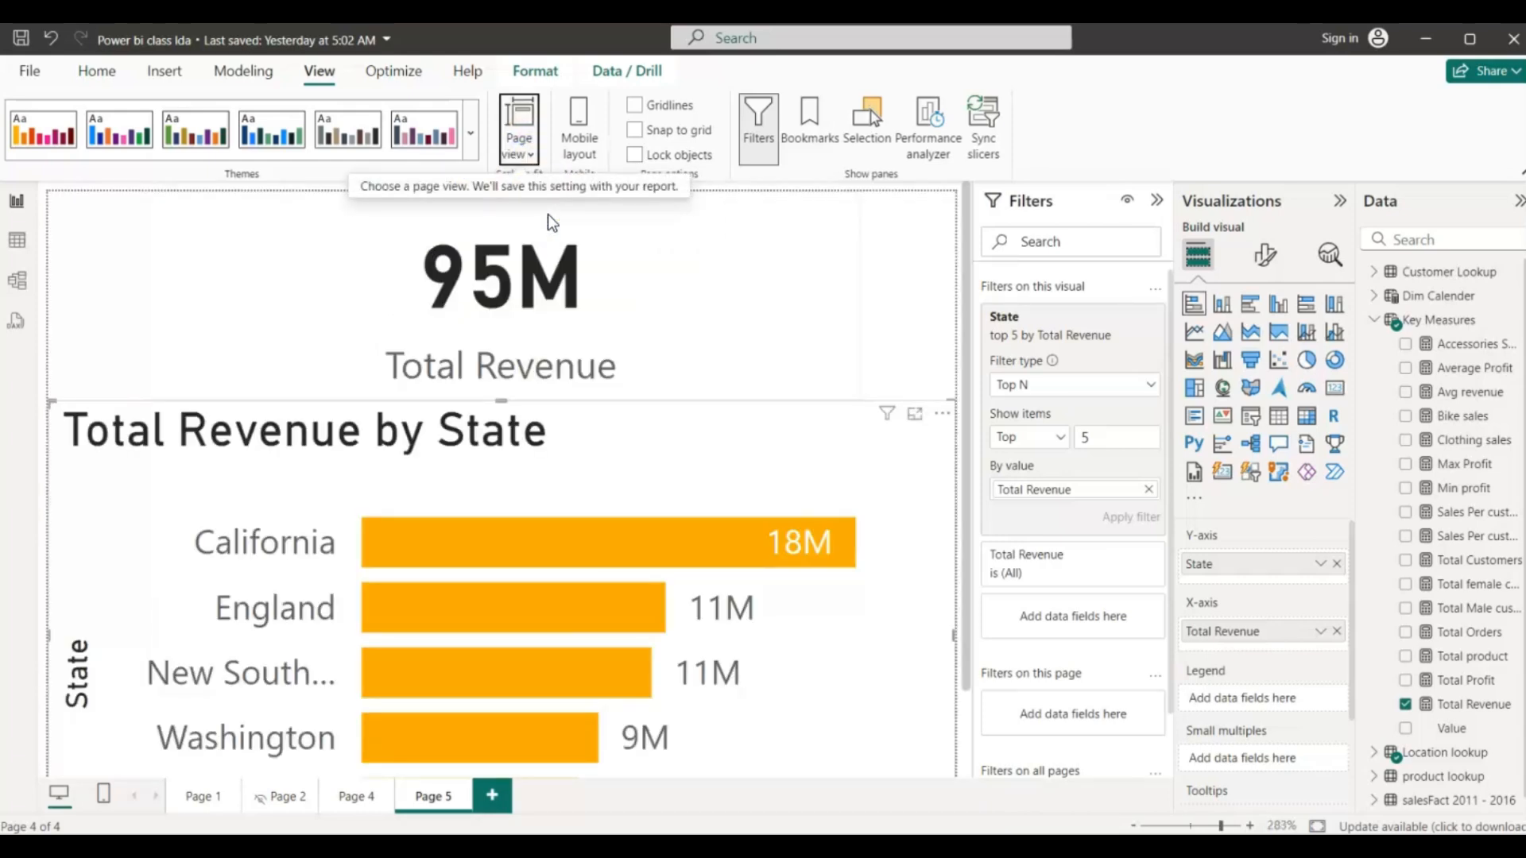
click(531, 152)
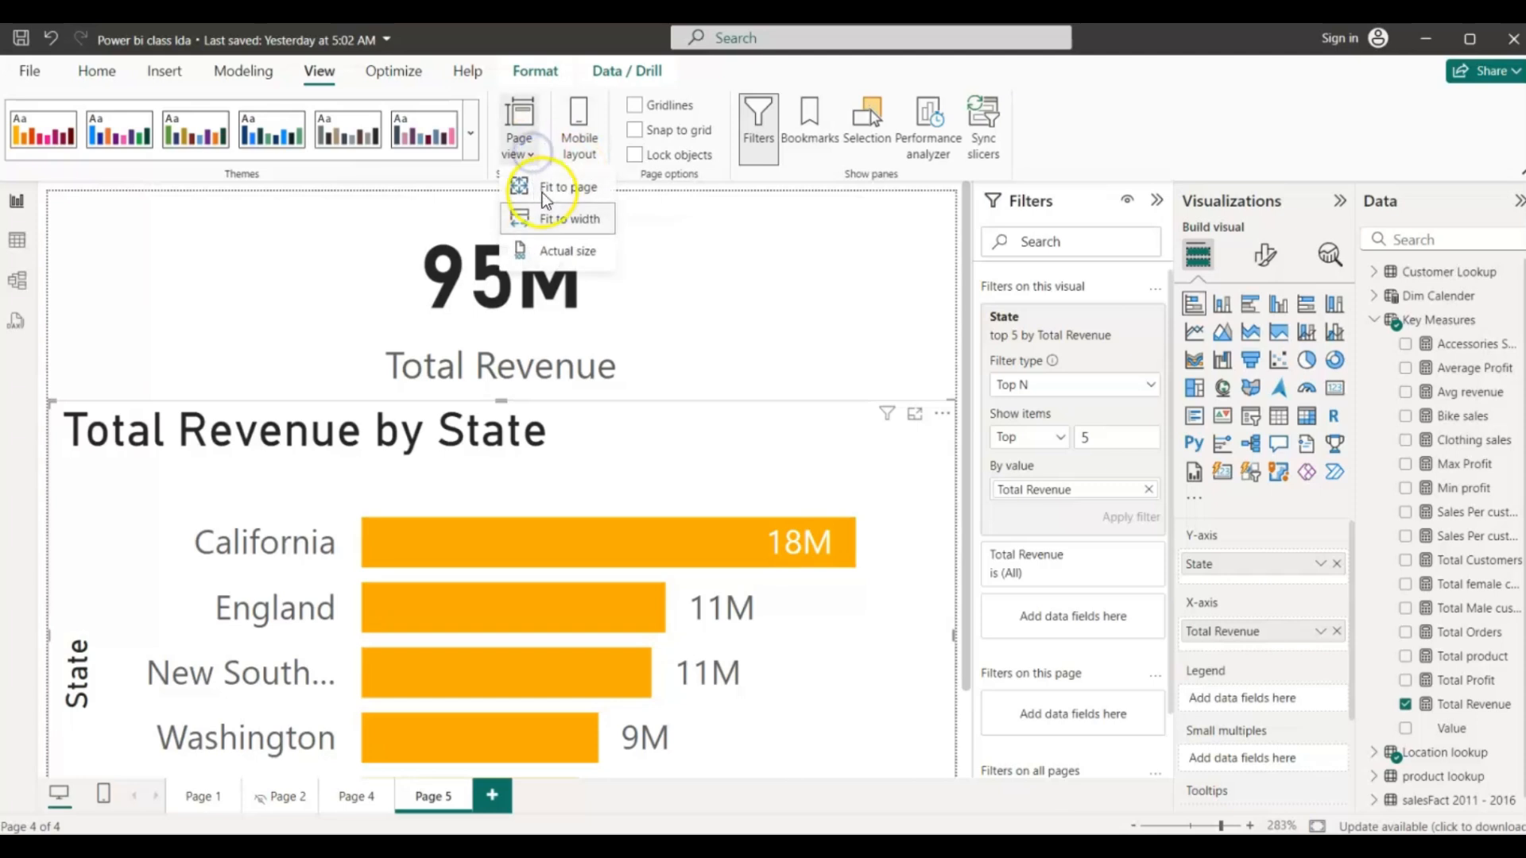
click(546, 189)
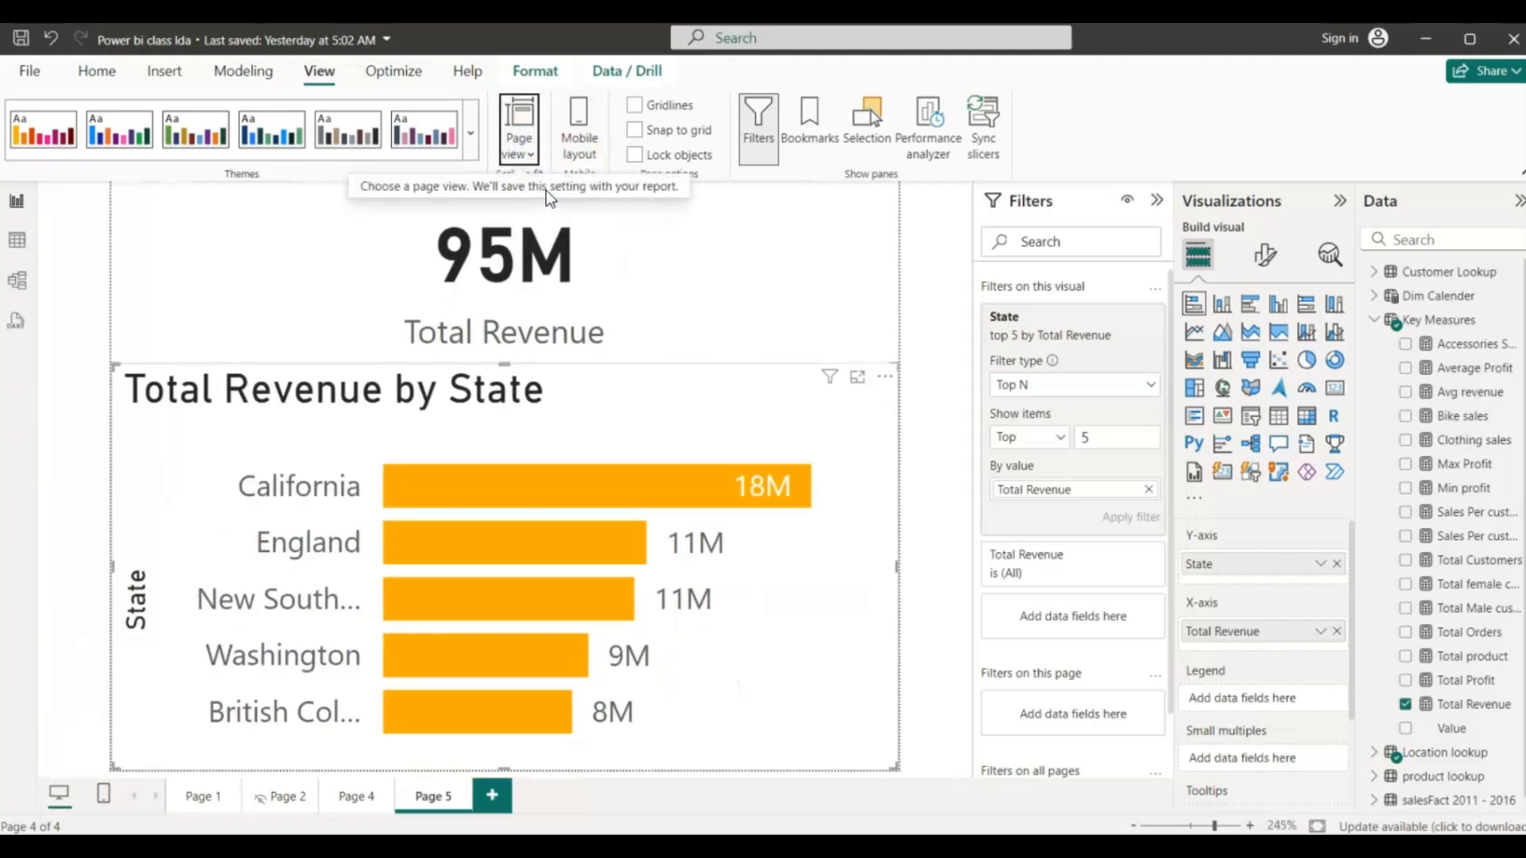
click(527, 153)
click(541, 246)
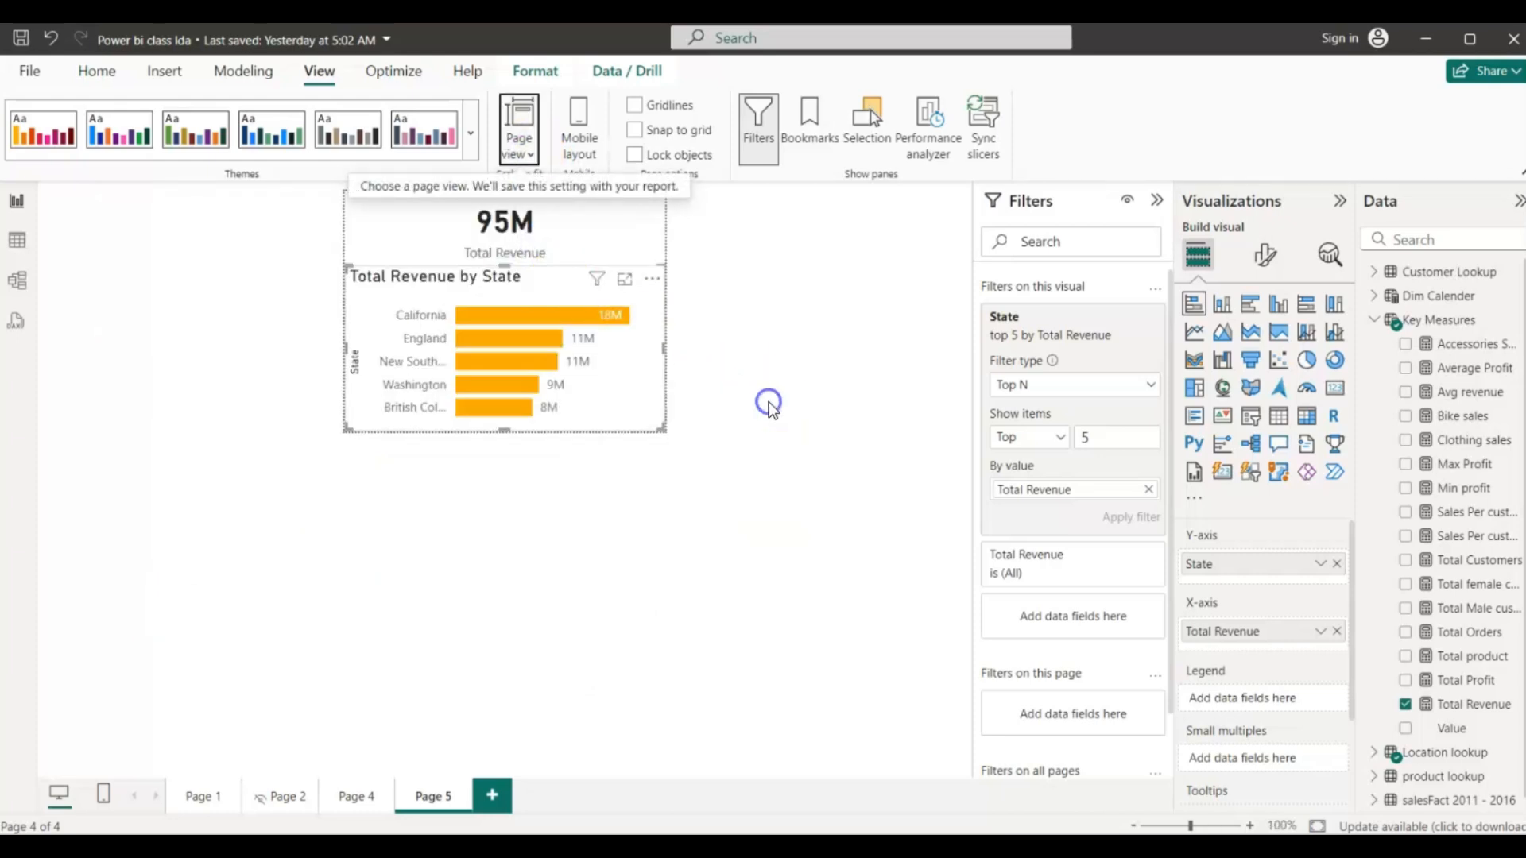
click(770, 402)
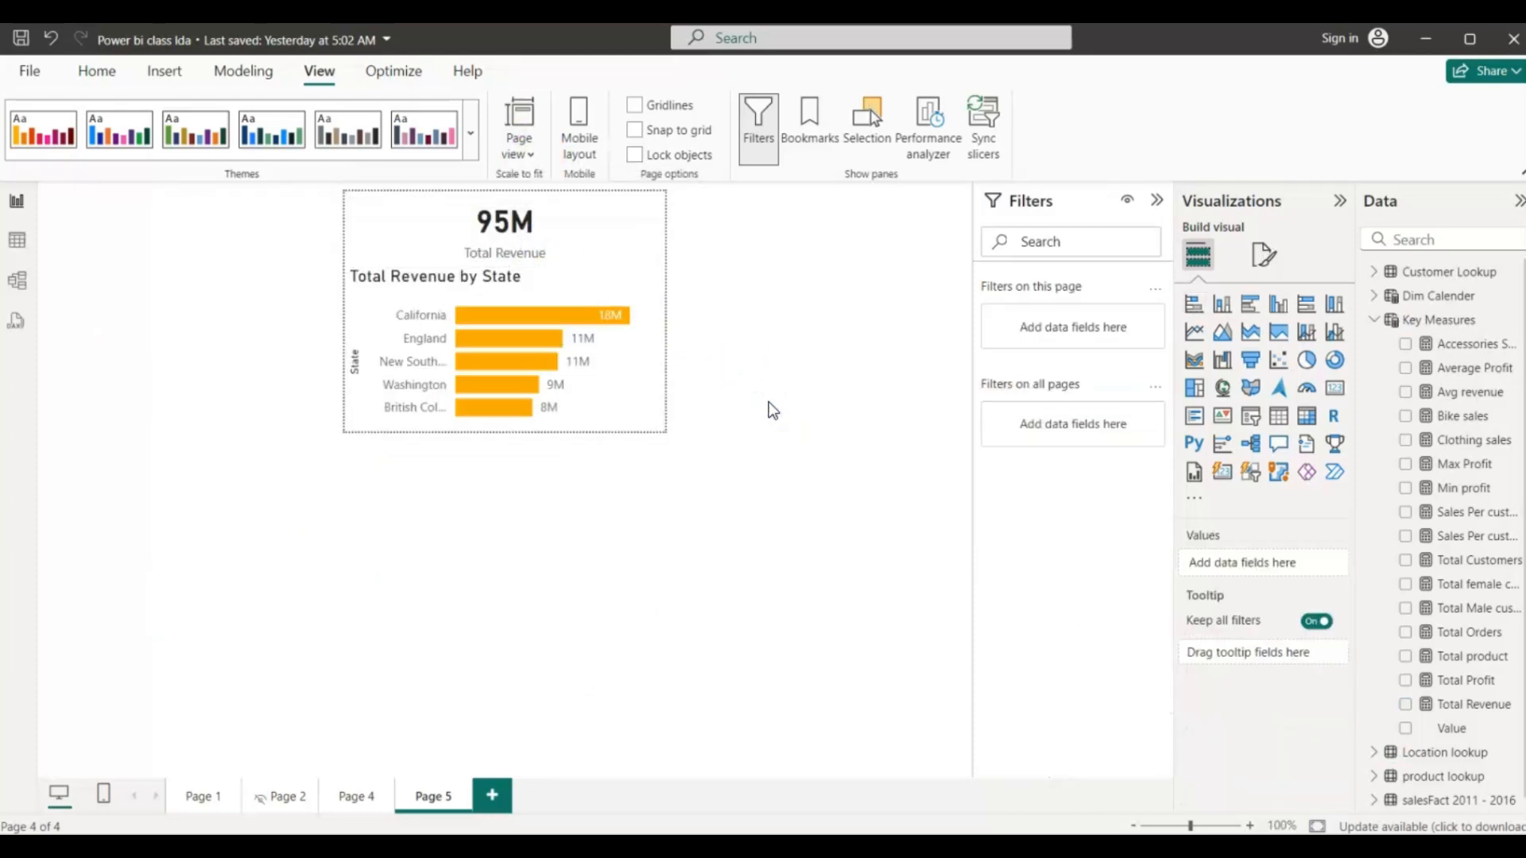
click(531, 154)
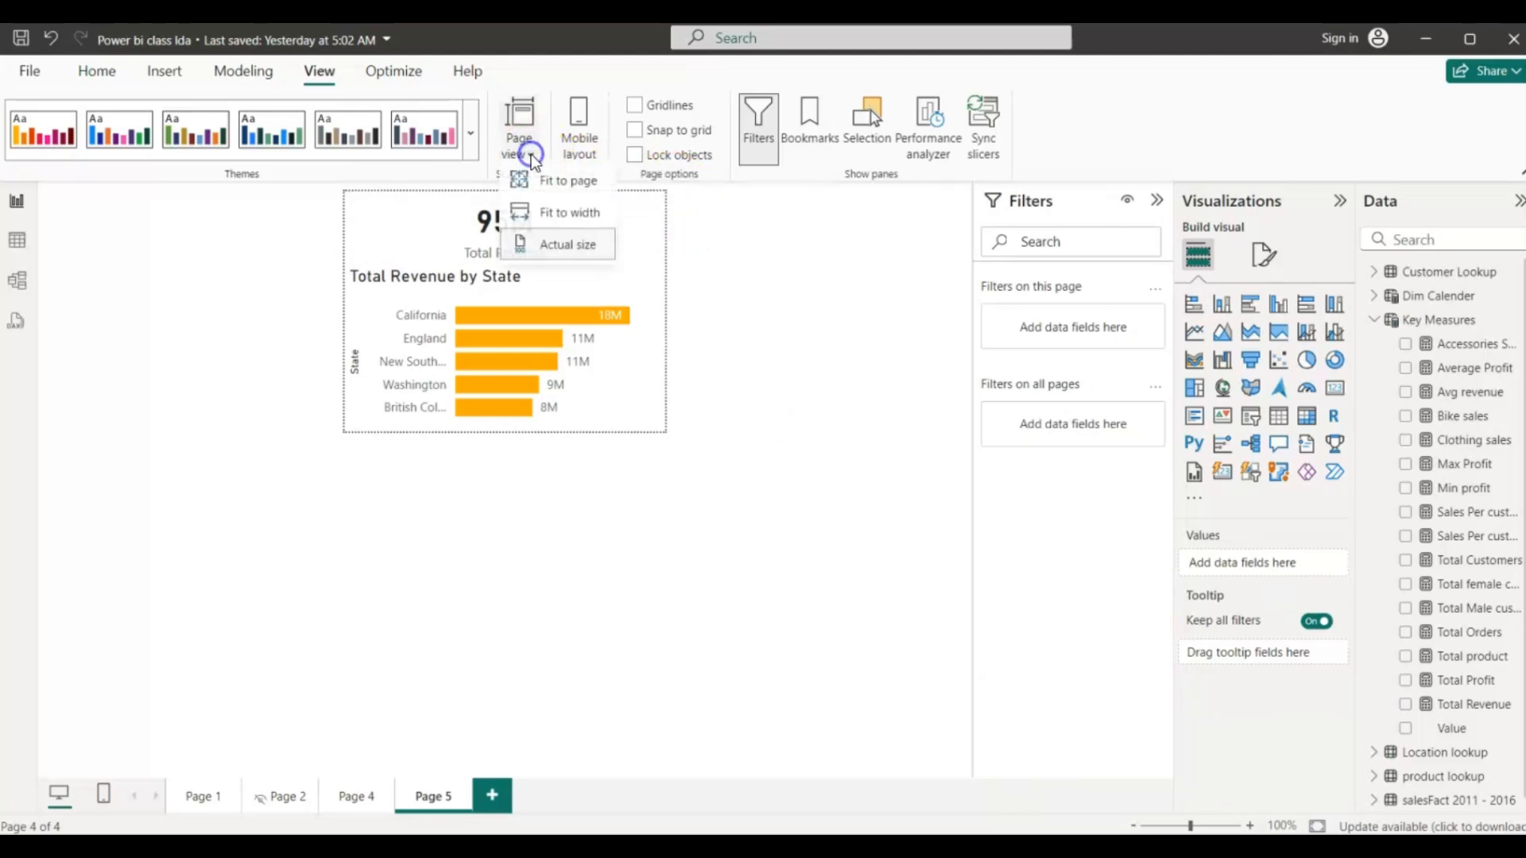
click(561, 189)
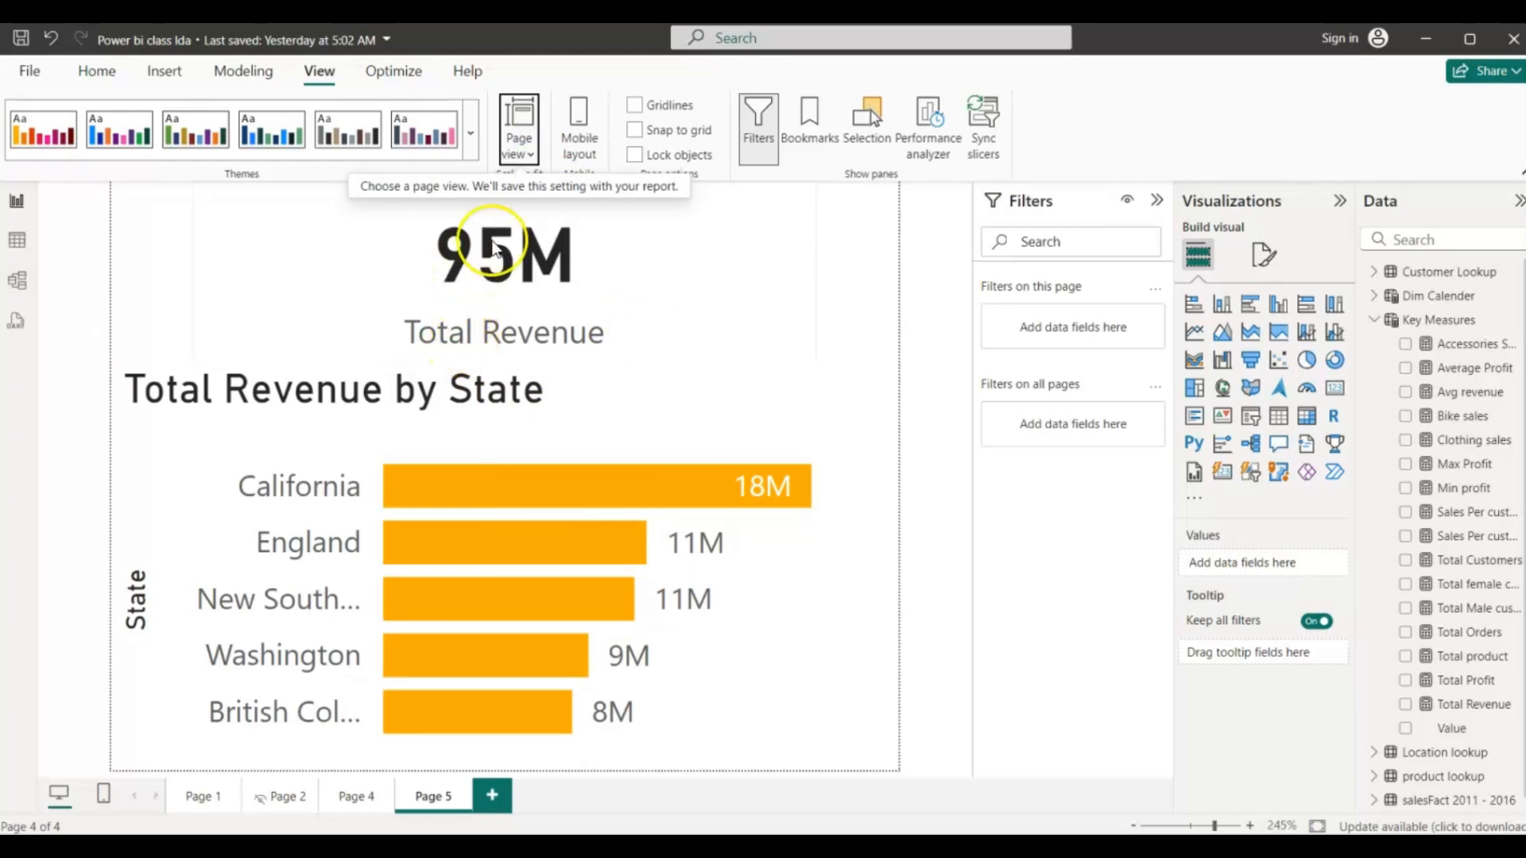
click(528, 157)
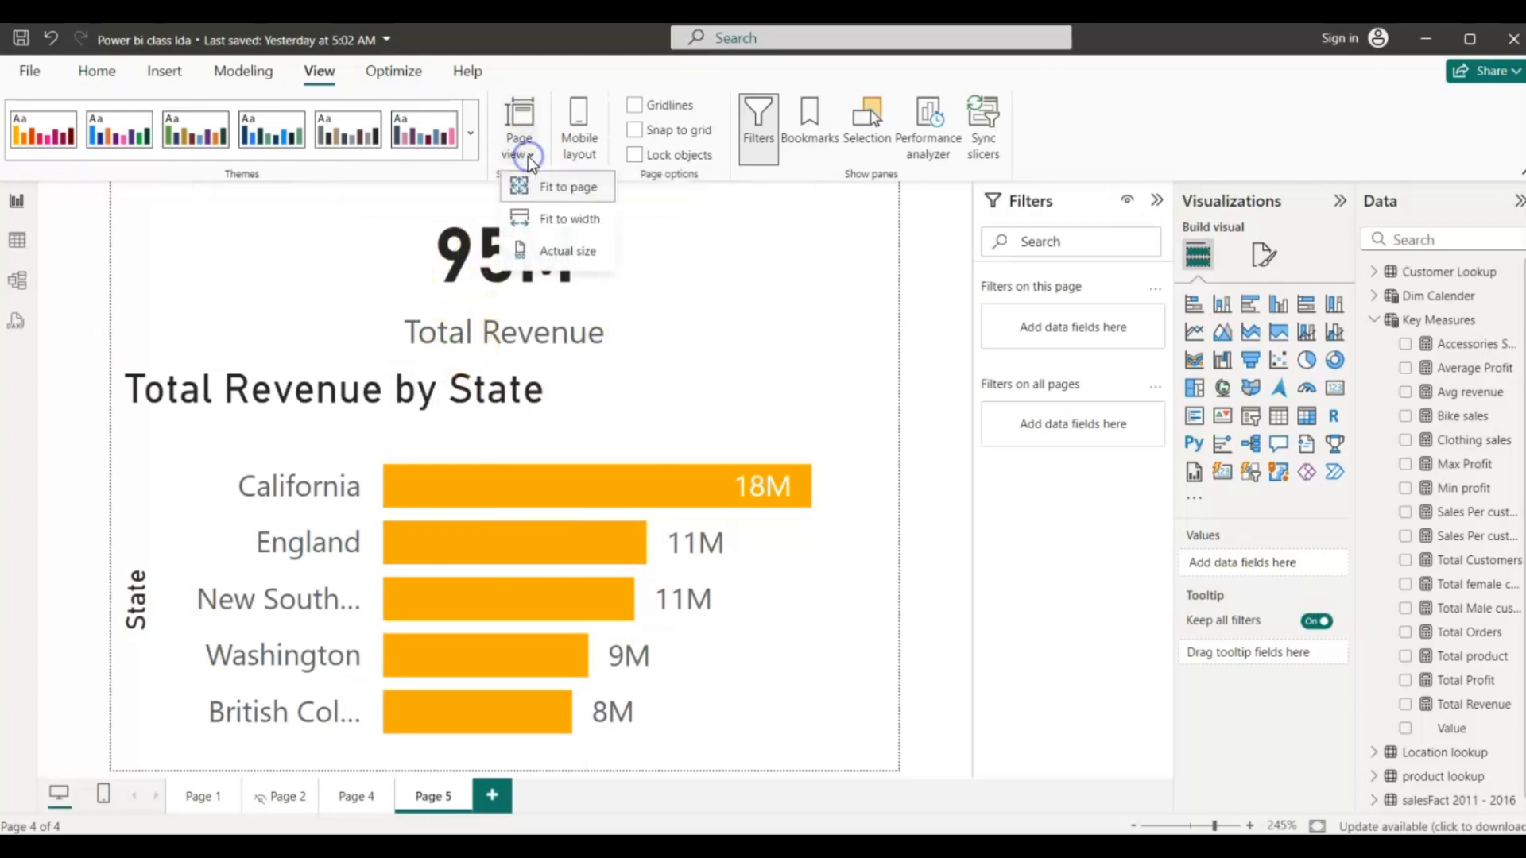
click(556, 245)
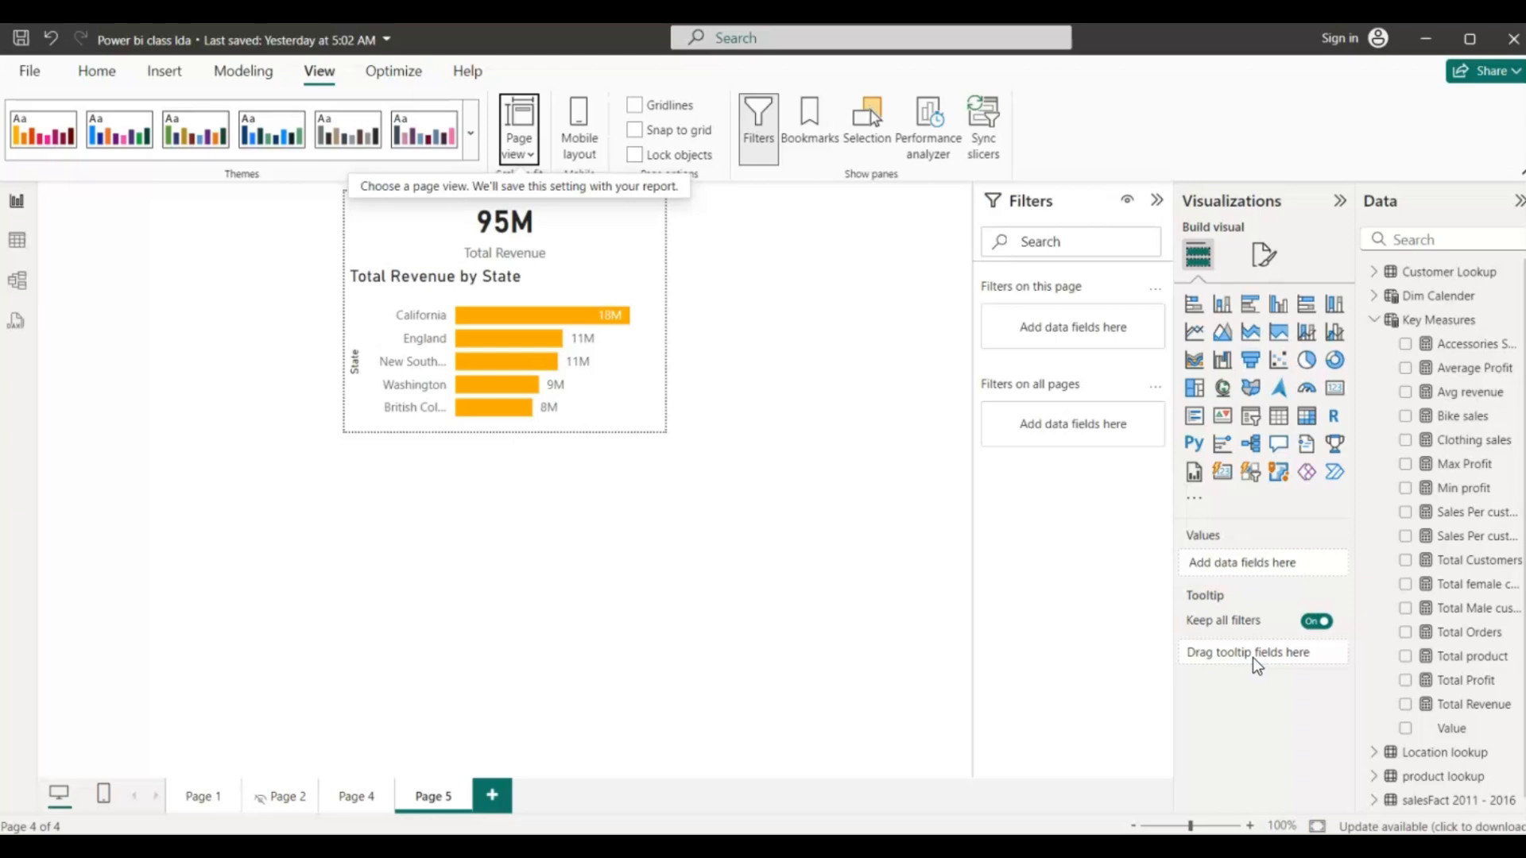
- Add Country from the Location lookup table as the page's tooltip field and check the tooltip on the Page 4 revenue map
click(1374, 320)
click(1388, 350)
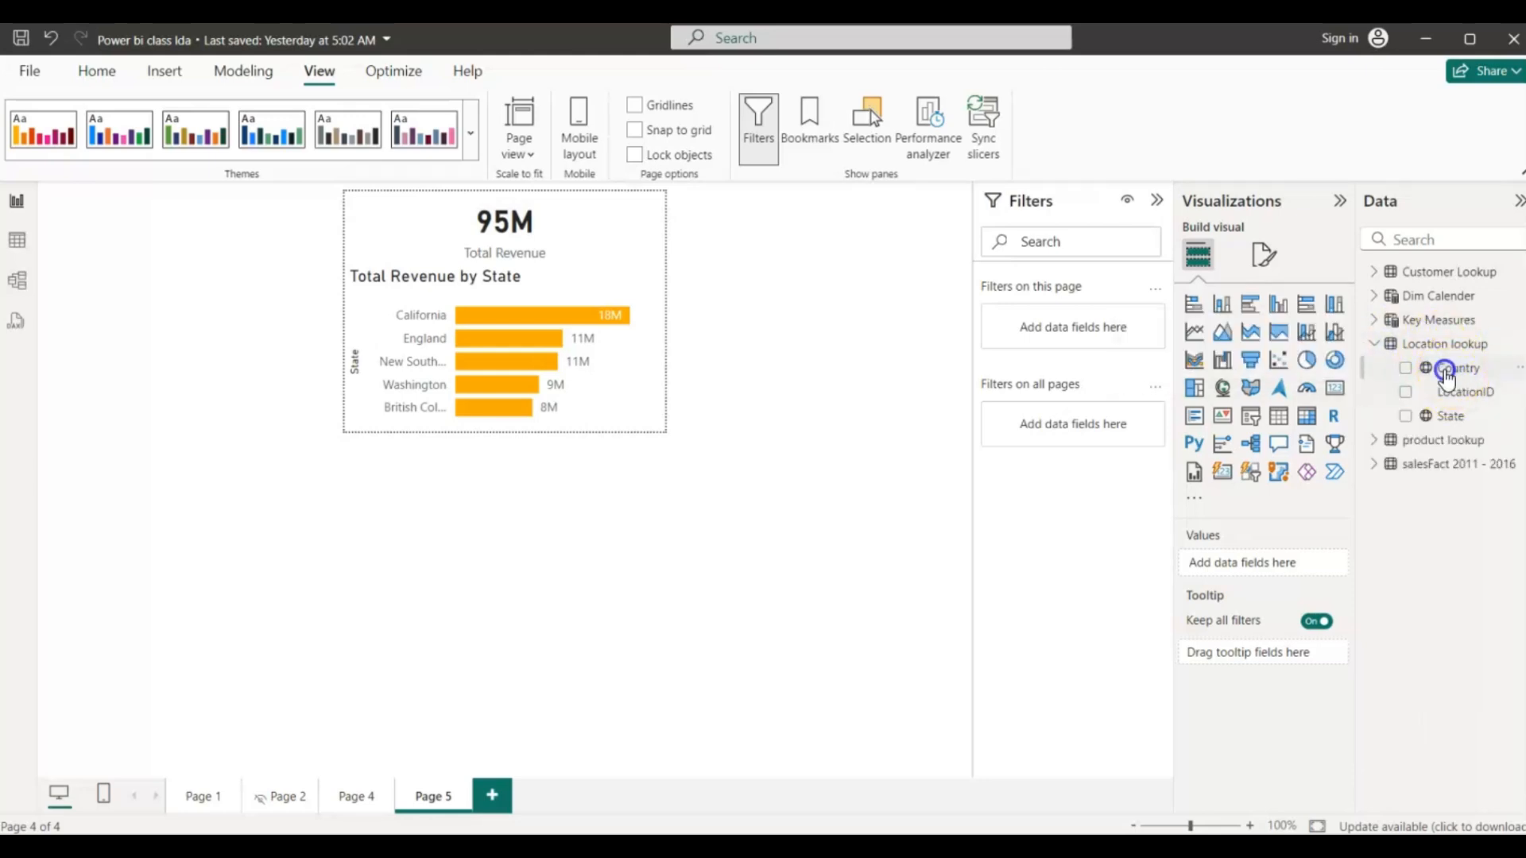
drag(1447, 372, 1269, 660)
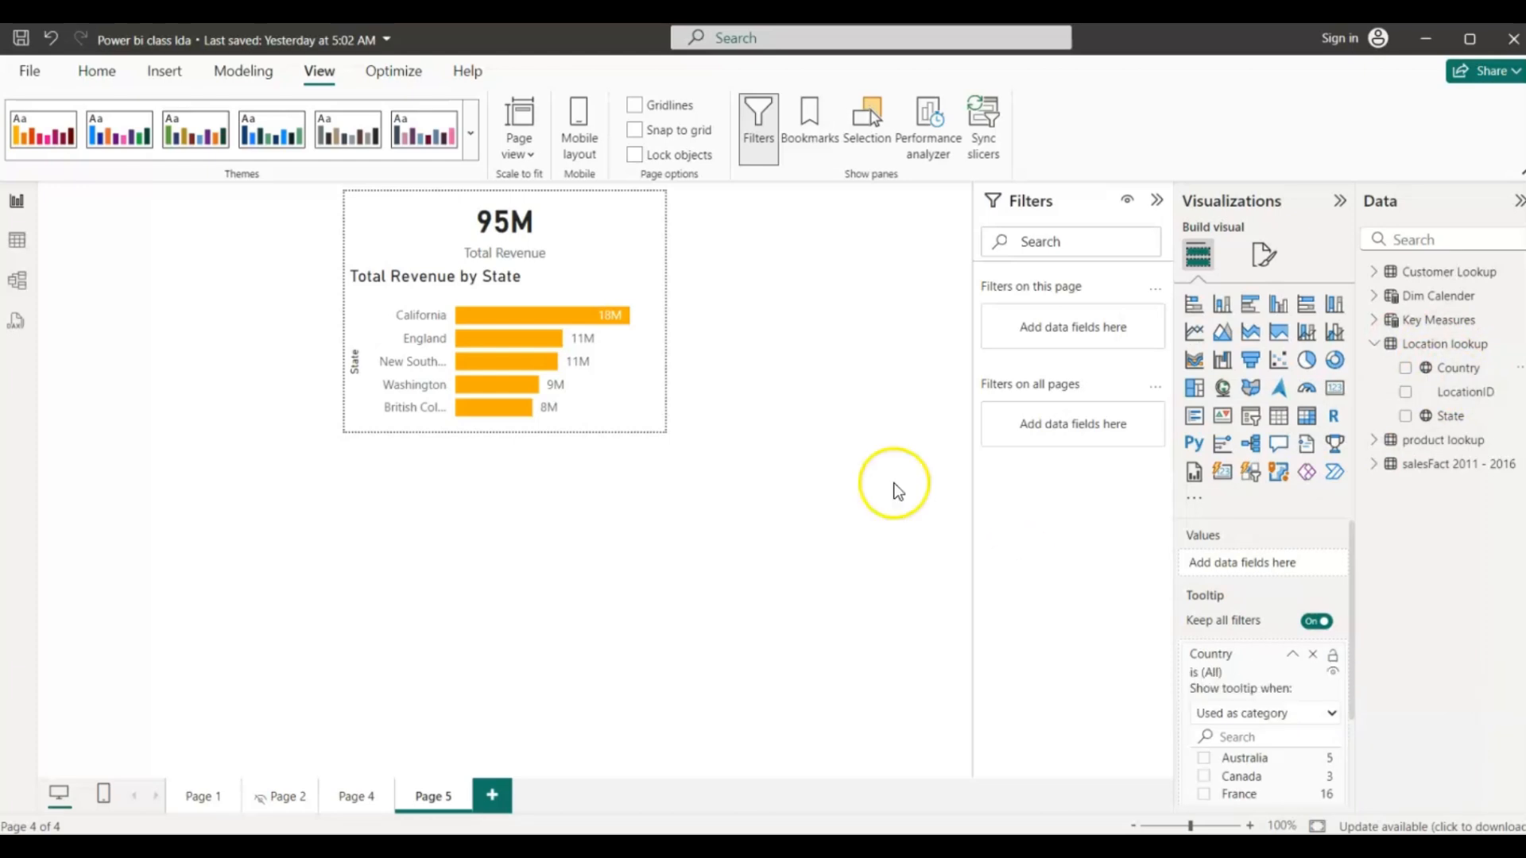
click(355, 798)
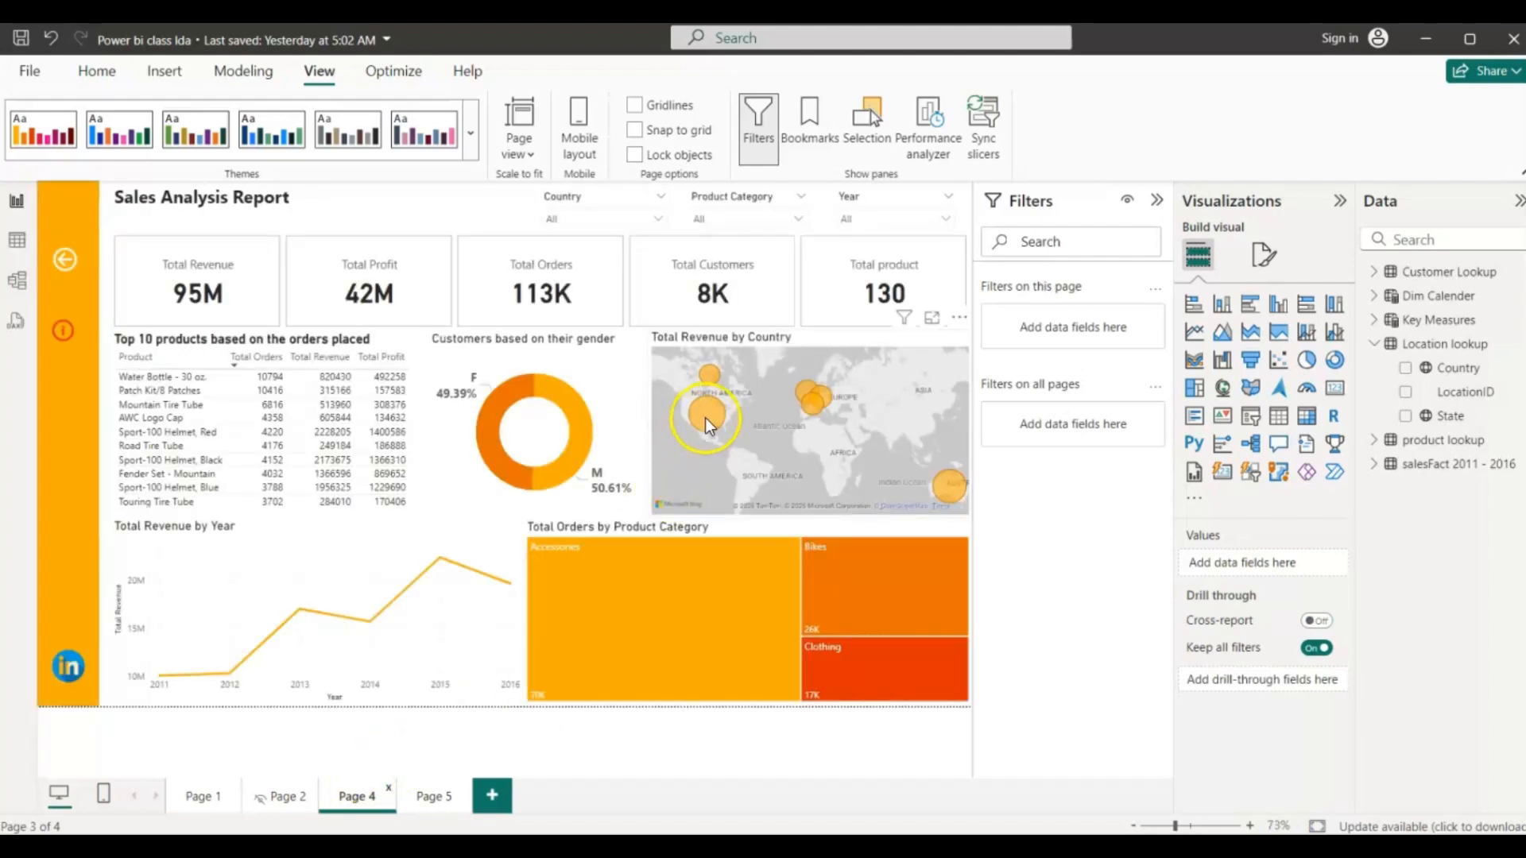
mouse_move(708, 417)
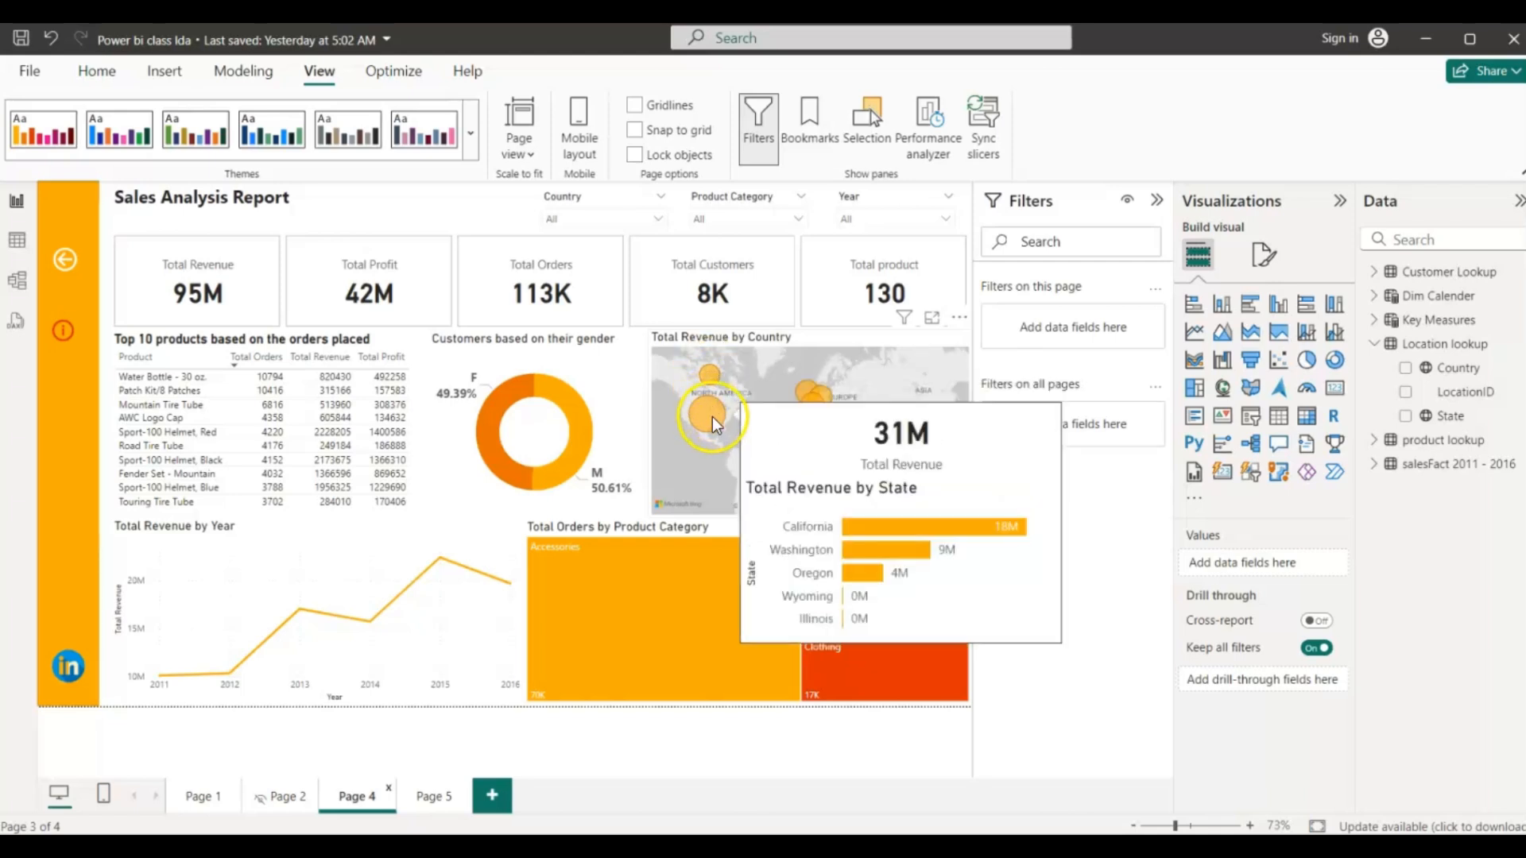
- Replace Total Revenue with Country in the Page 5 card and stretch the card across the full page width
click(429, 799)
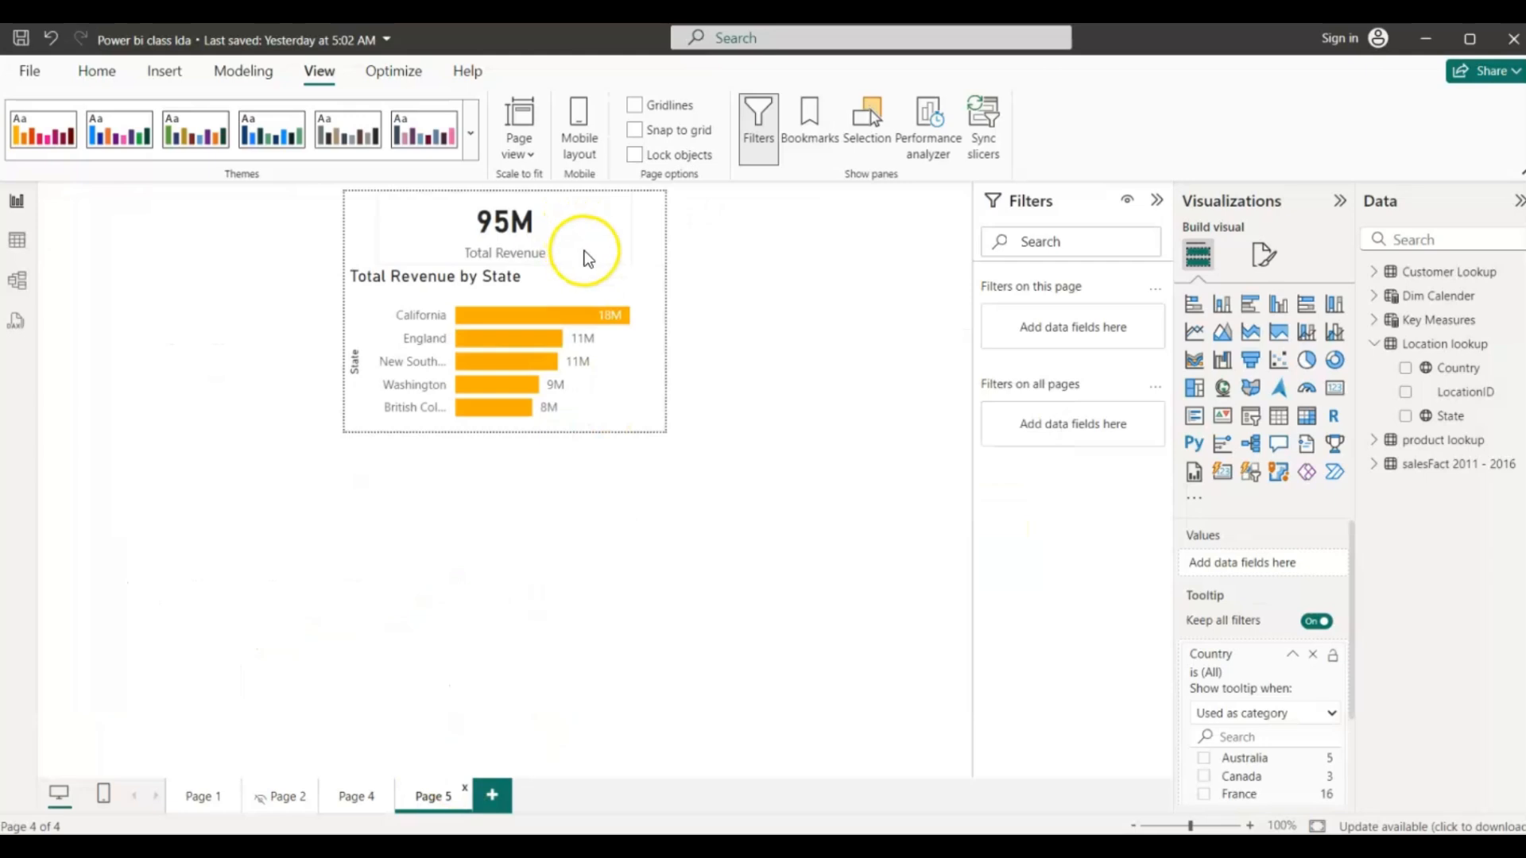
click(600, 247)
drag(631, 232, 498, 229)
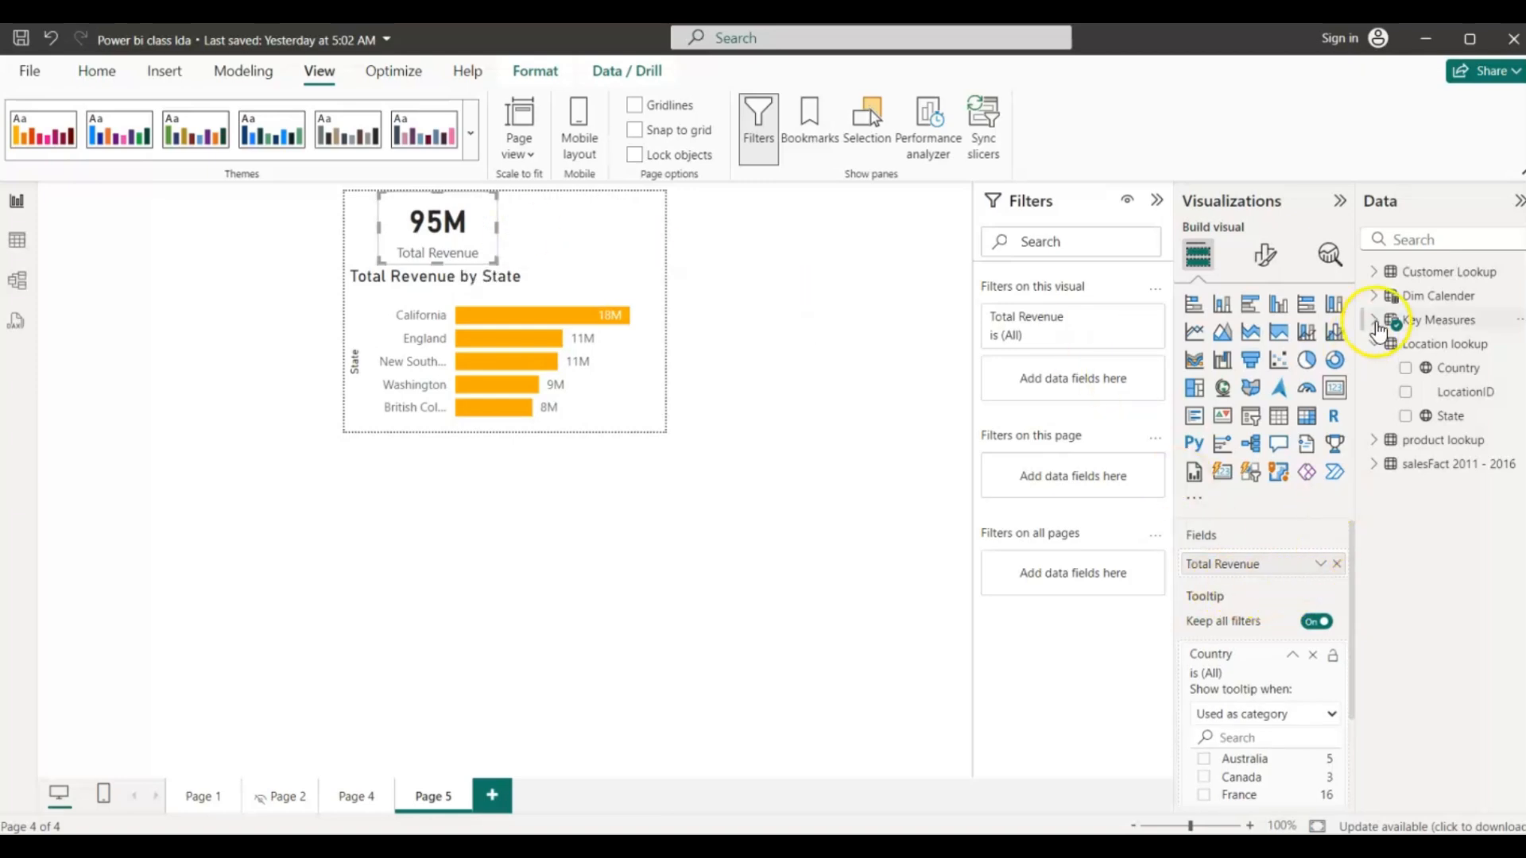
click(1340, 565)
click(1405, 370)
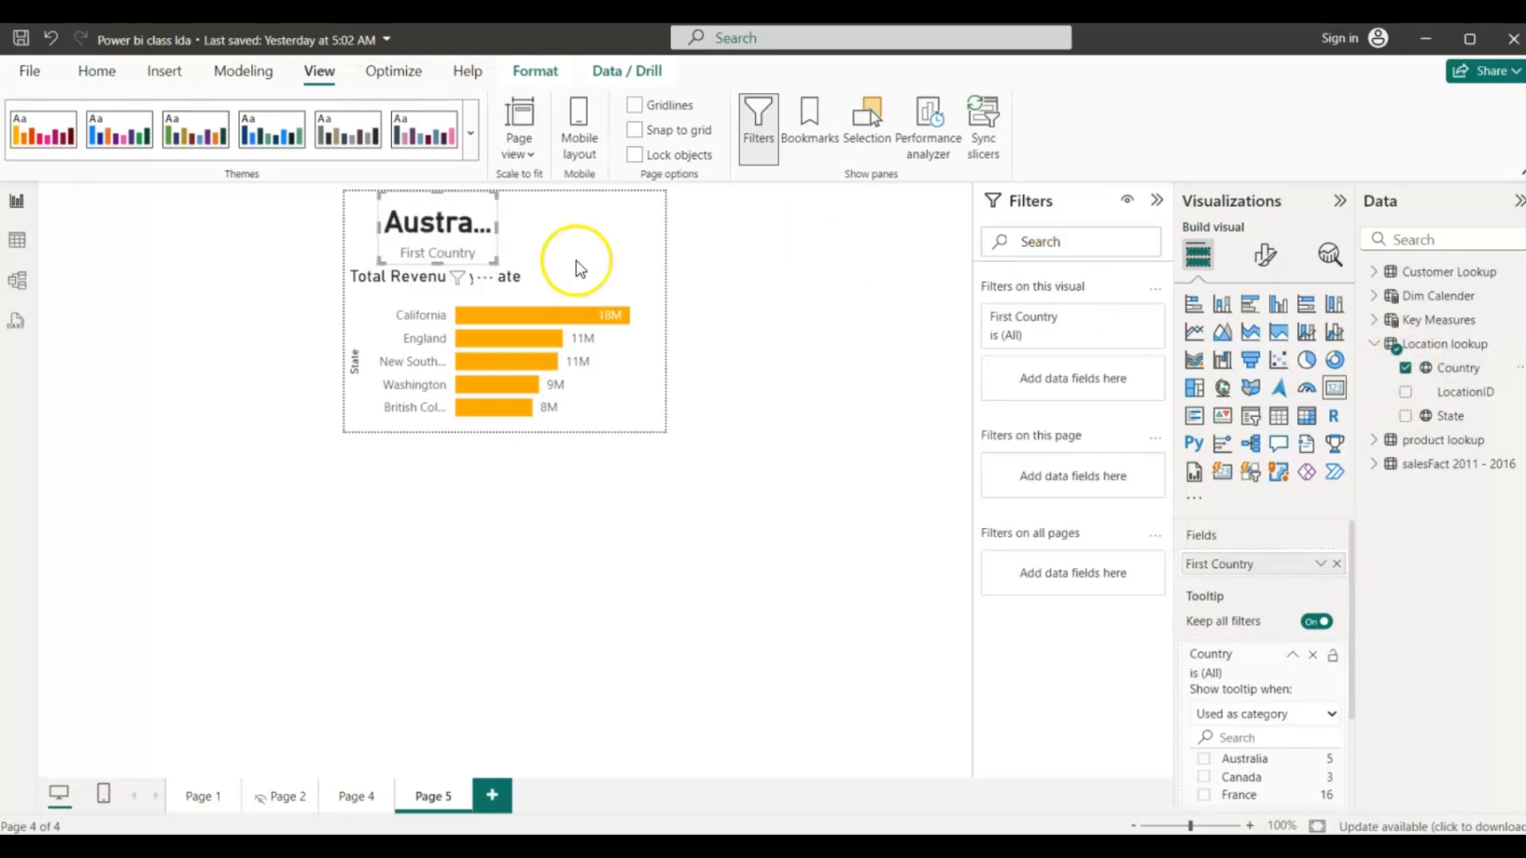
drag(497, 226, 660, 226)
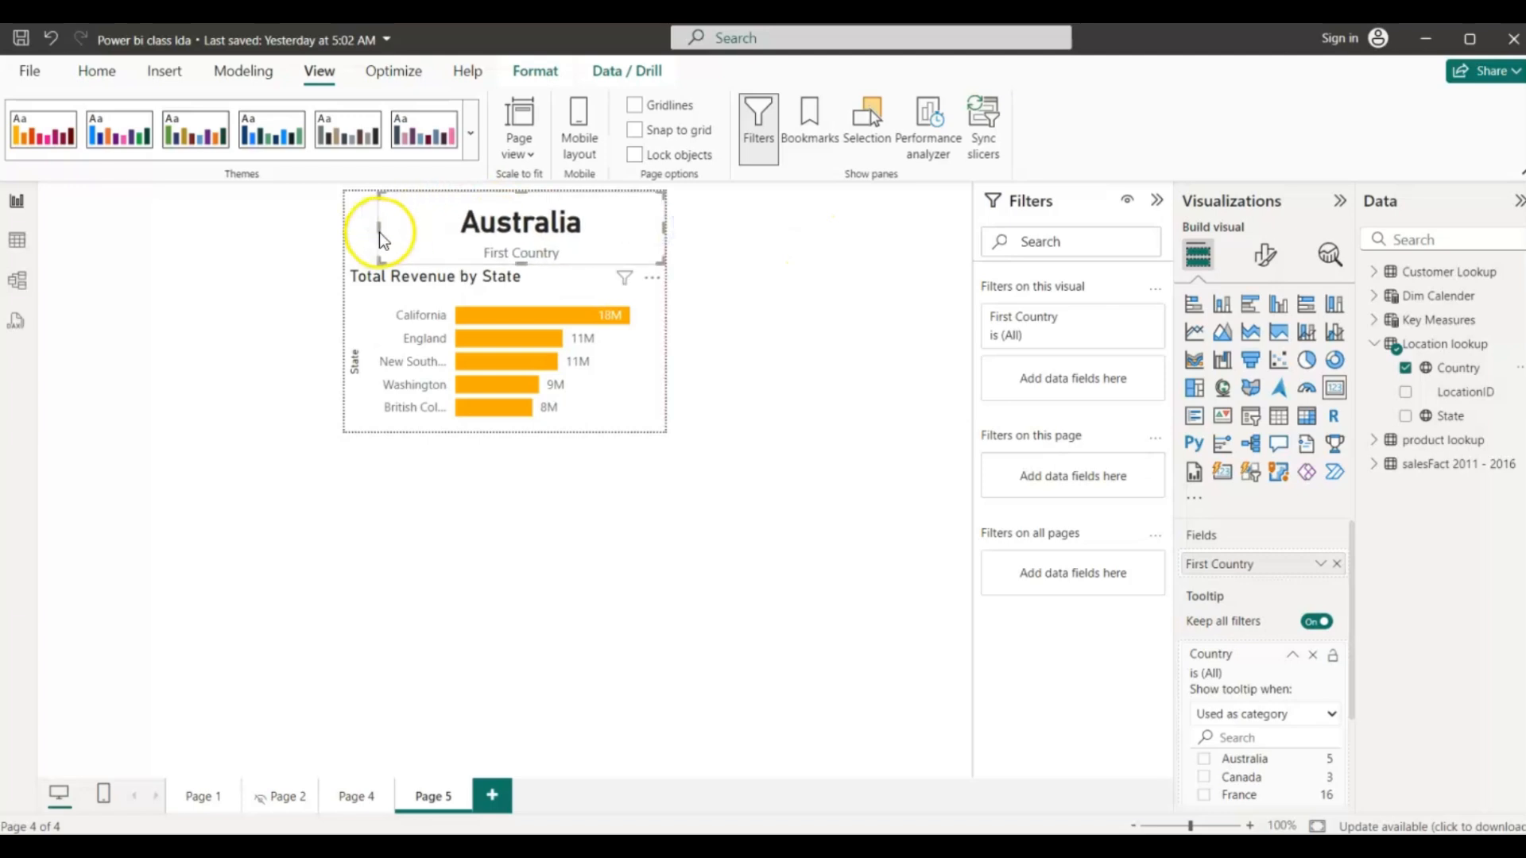
drag(379, 230, 341, 232)
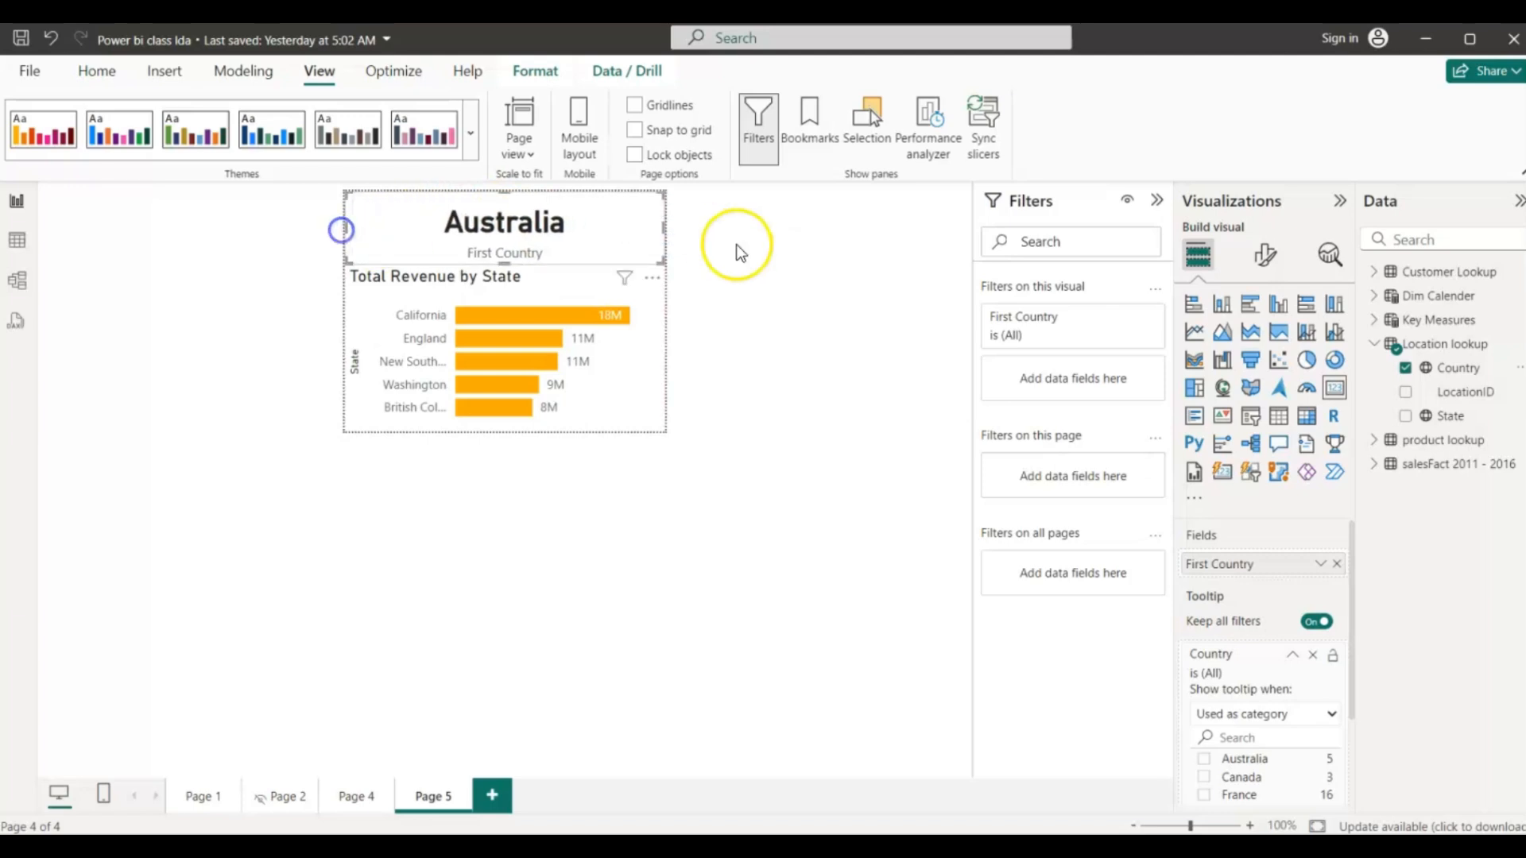
- Rename the card's First Country field to Country Name
double_click(1206, 570)
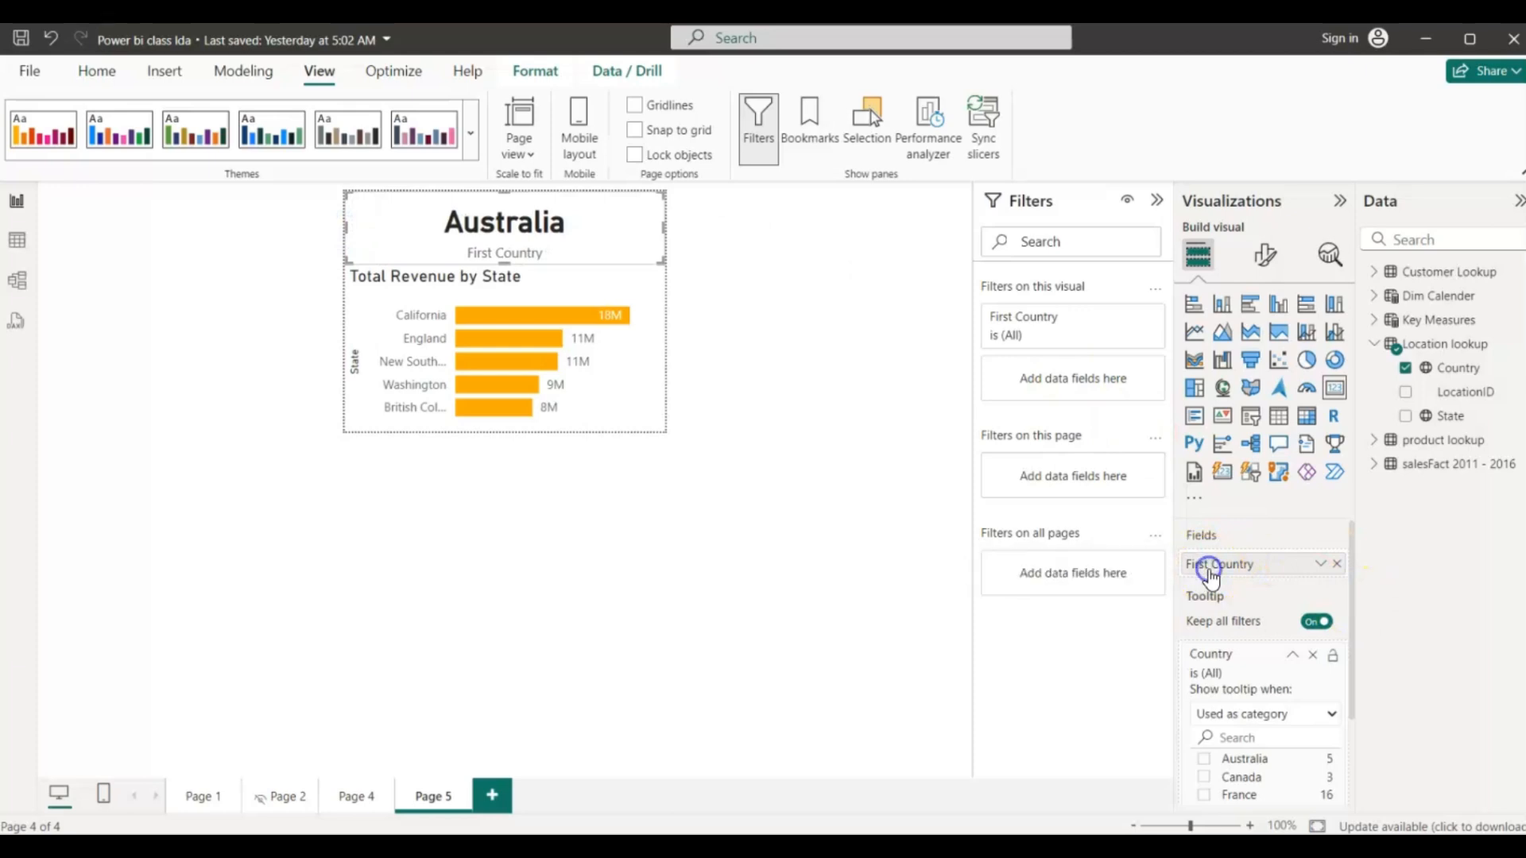
click(1212, 566)
drag(1213, 566, 1180, 564)
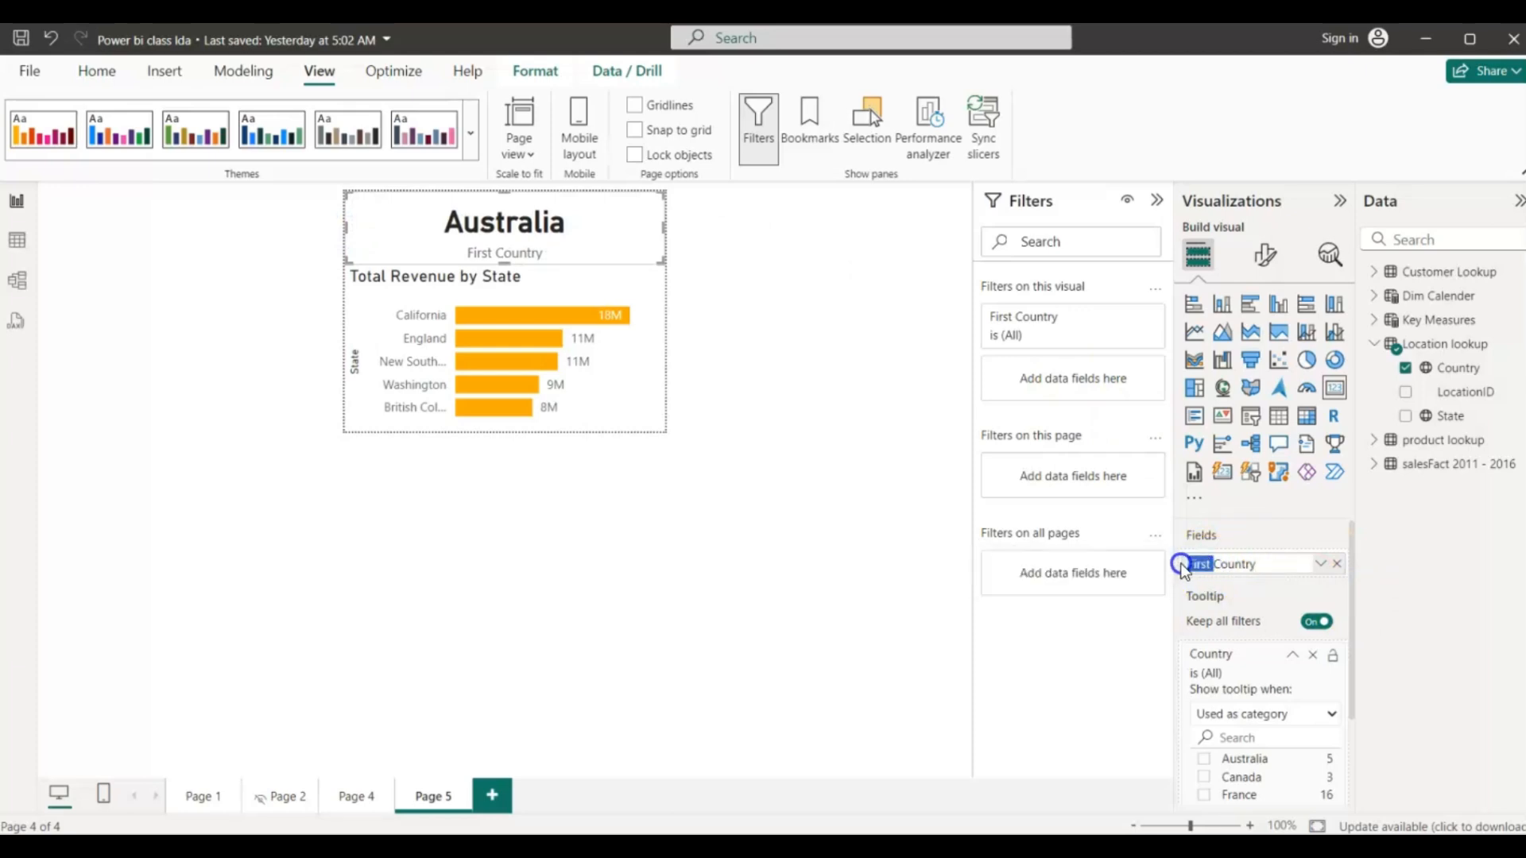
key(BackSpace)
click(1241, 566)
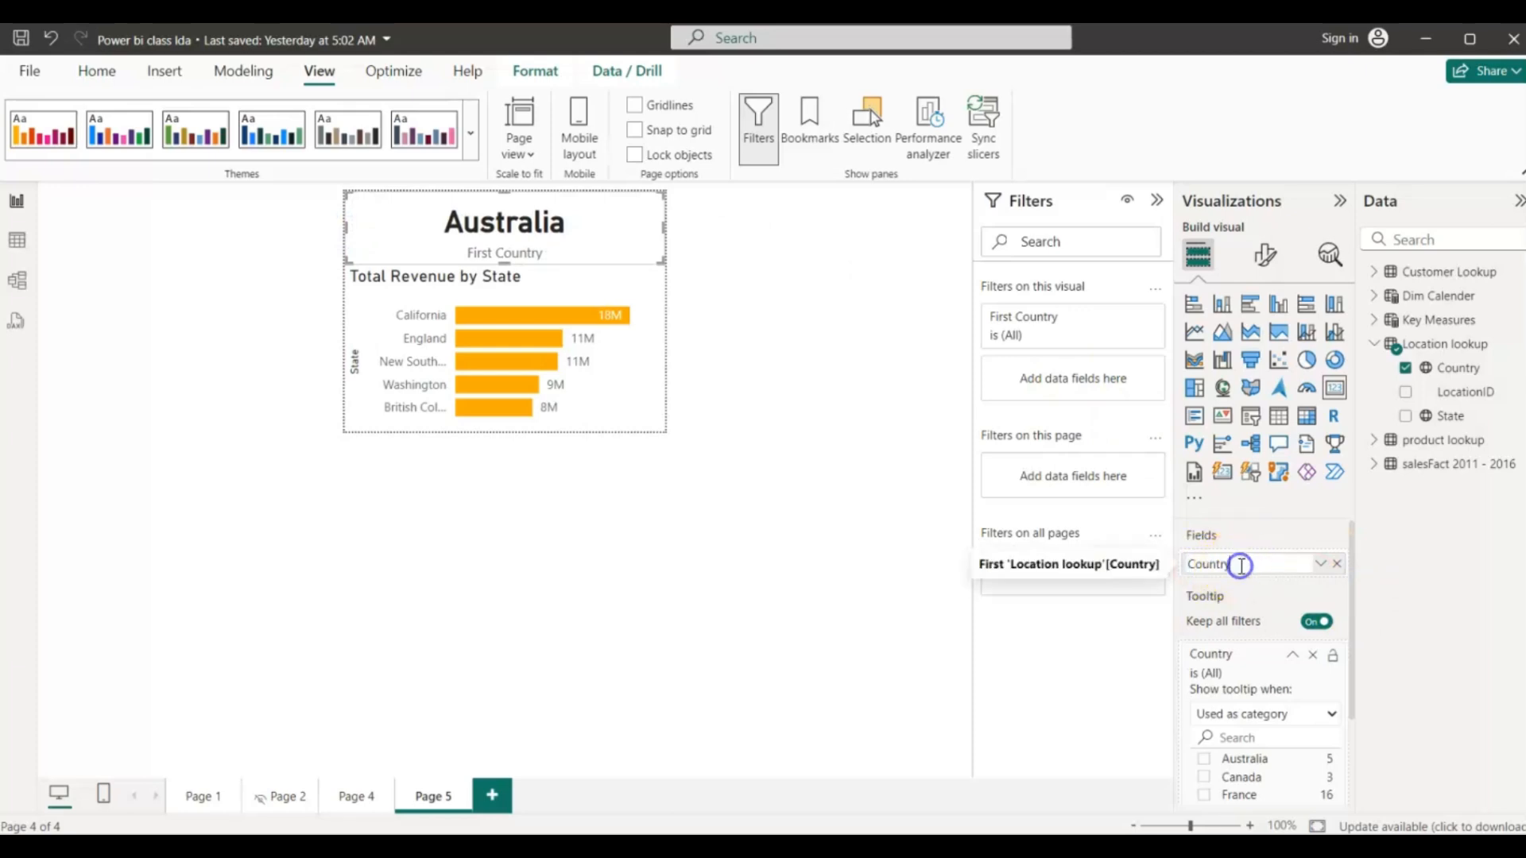
text(NA)
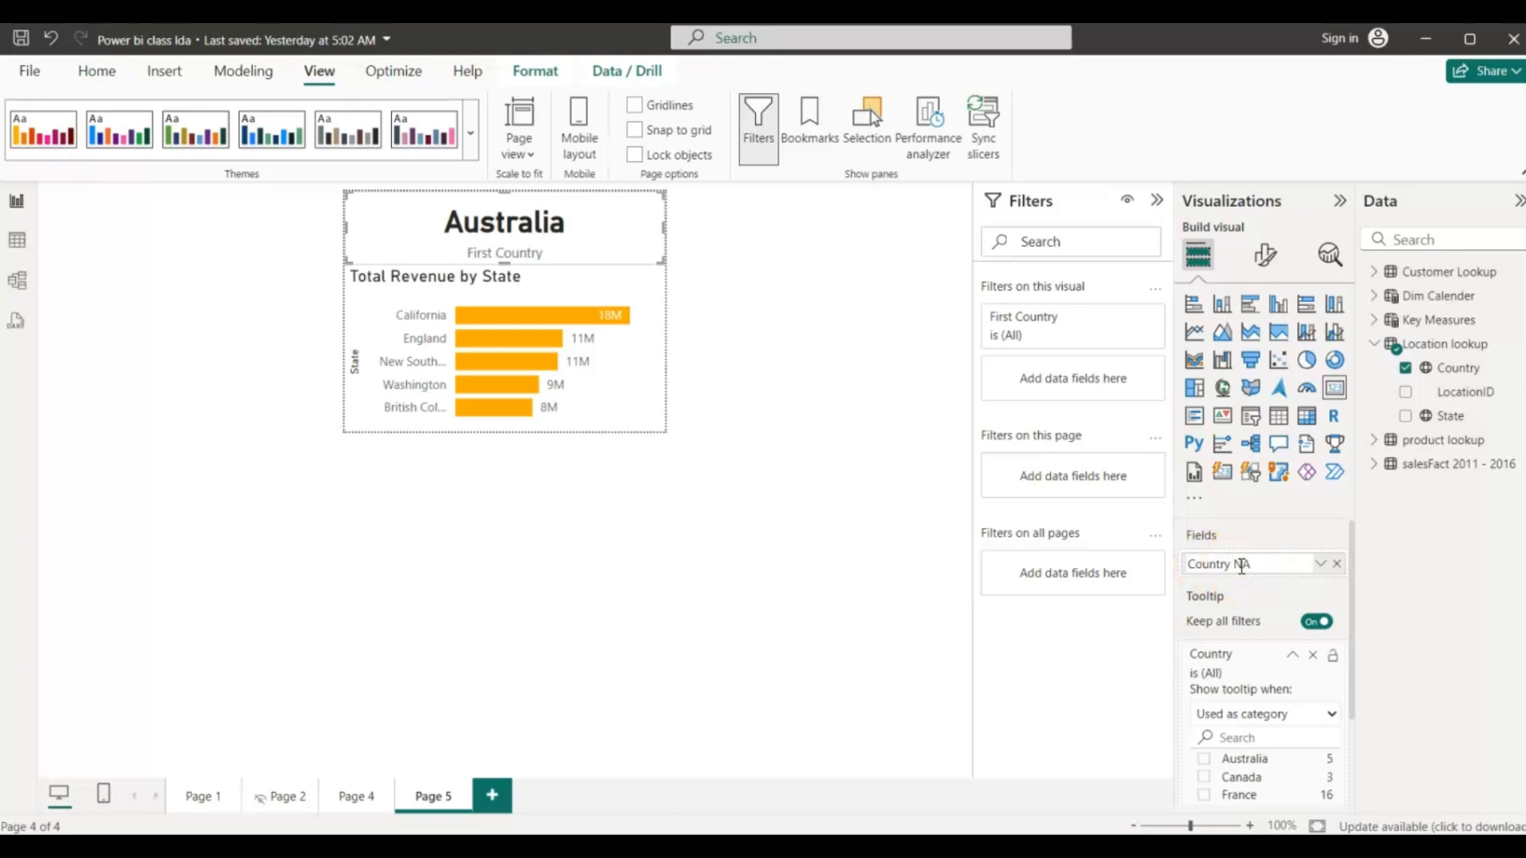
key(BackSpace)
text(ame)
key(Return)
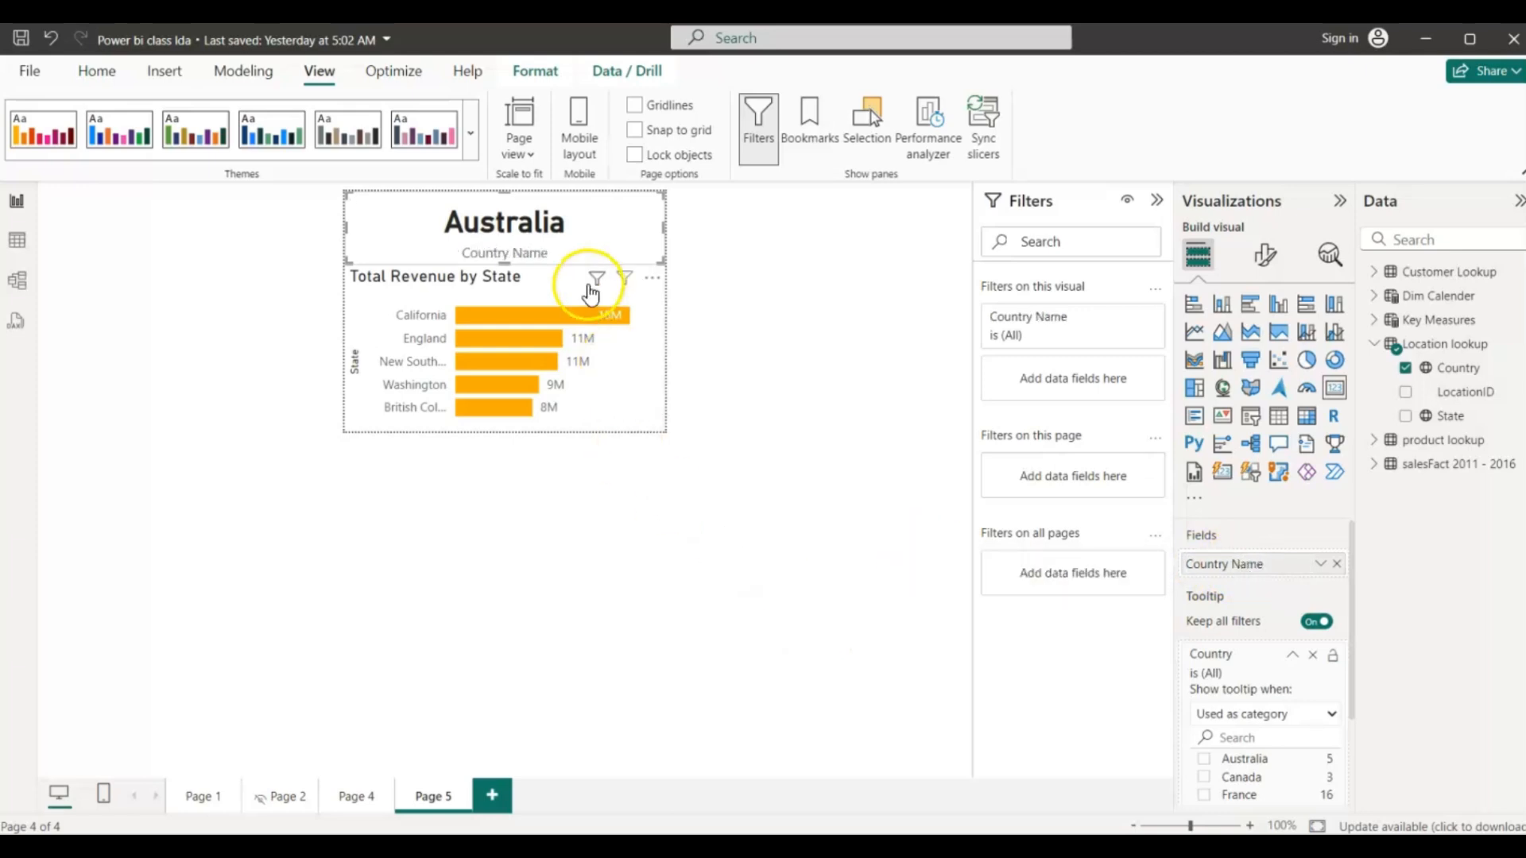
- Check the updated tooltip on several country bubbles of the Page 4 revenue map, including Canada and France
click(359, 798)
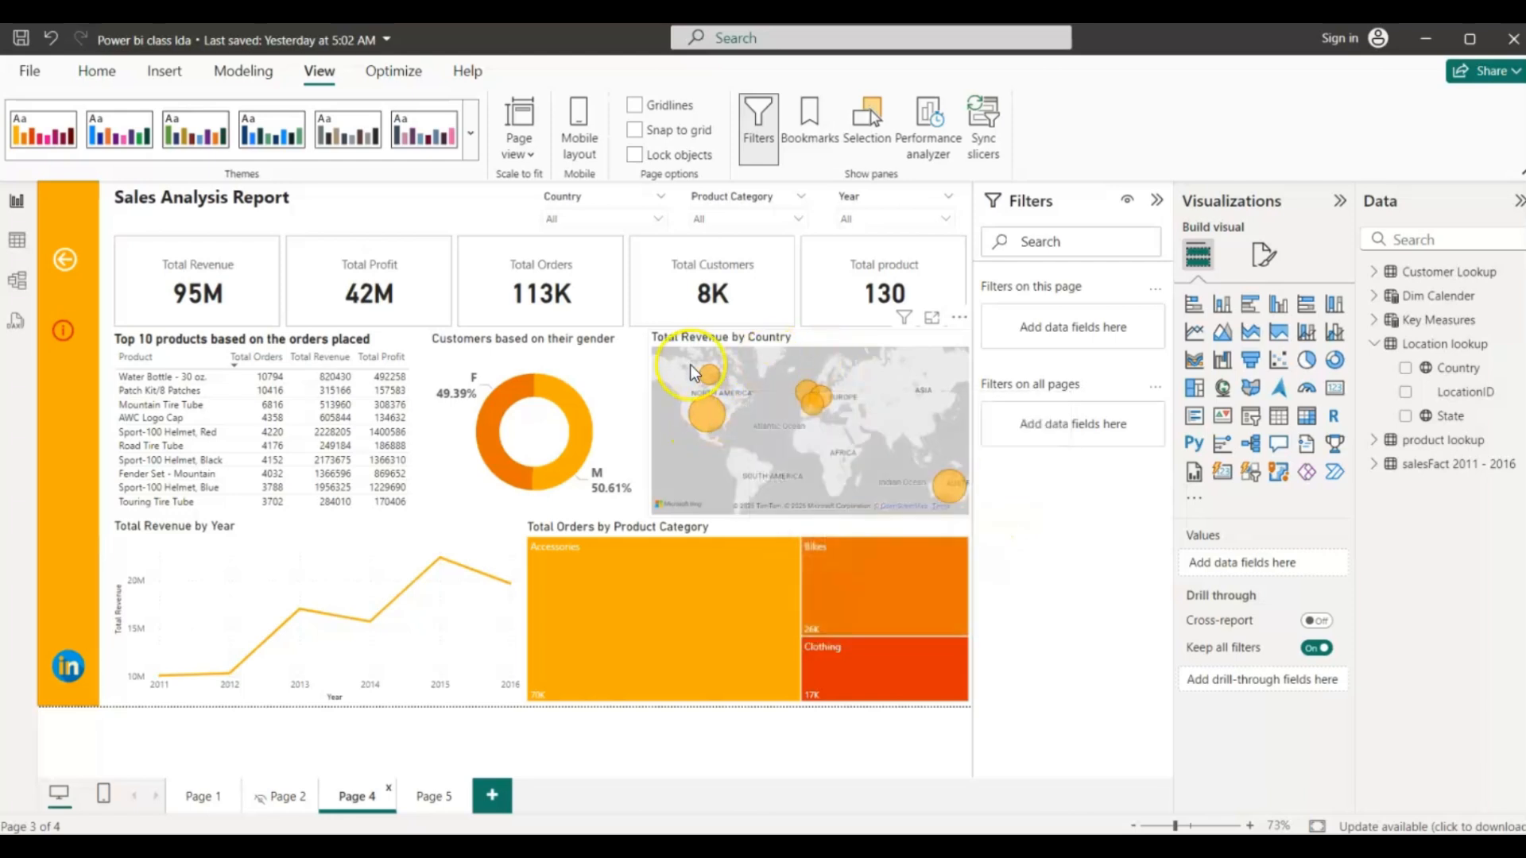
mouse_move(708, 379)
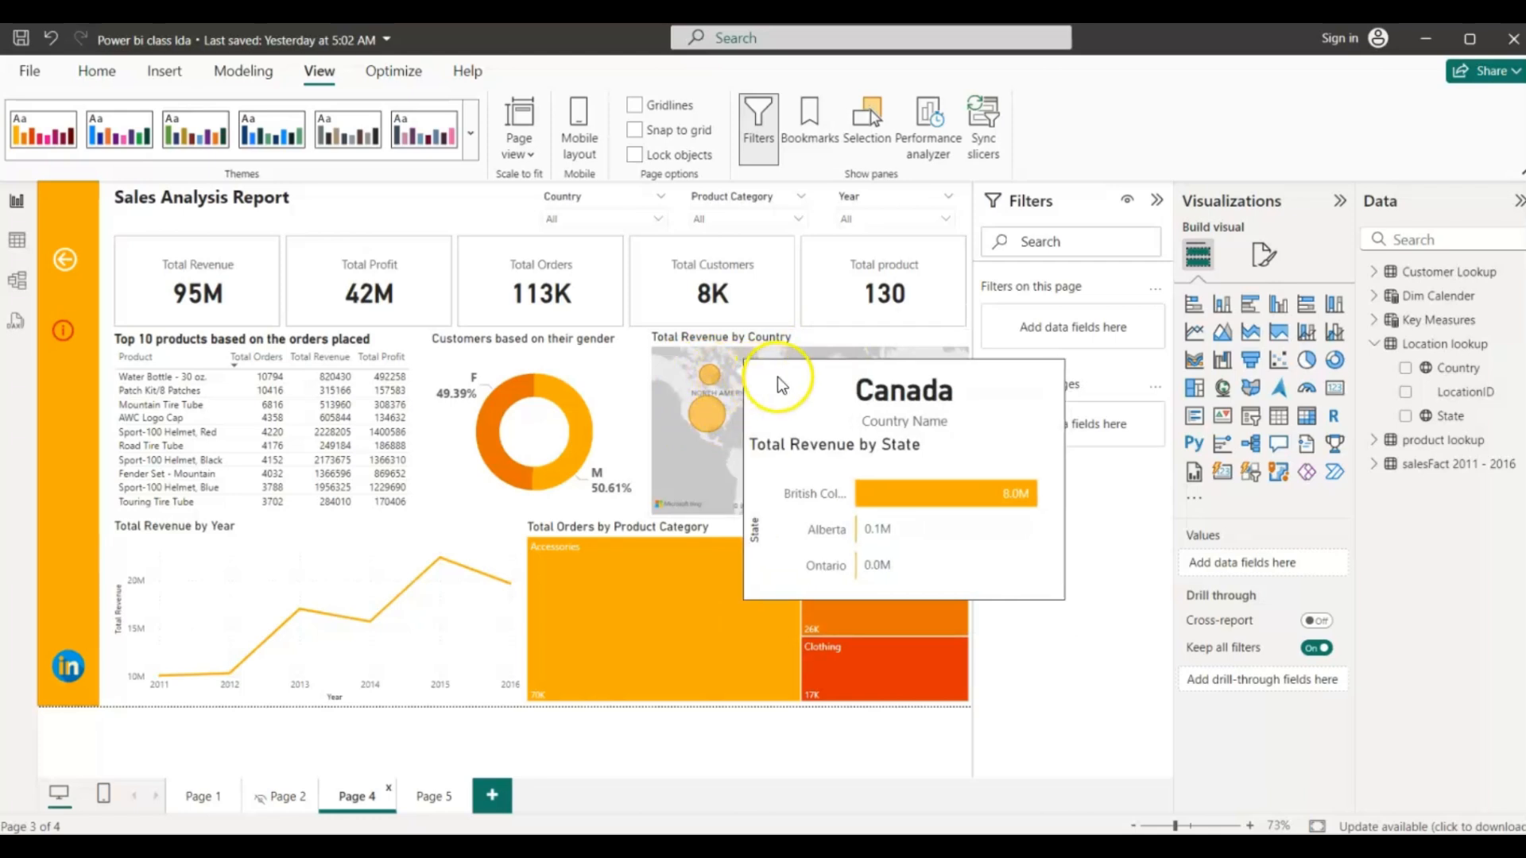
mouse_move(817, 404)
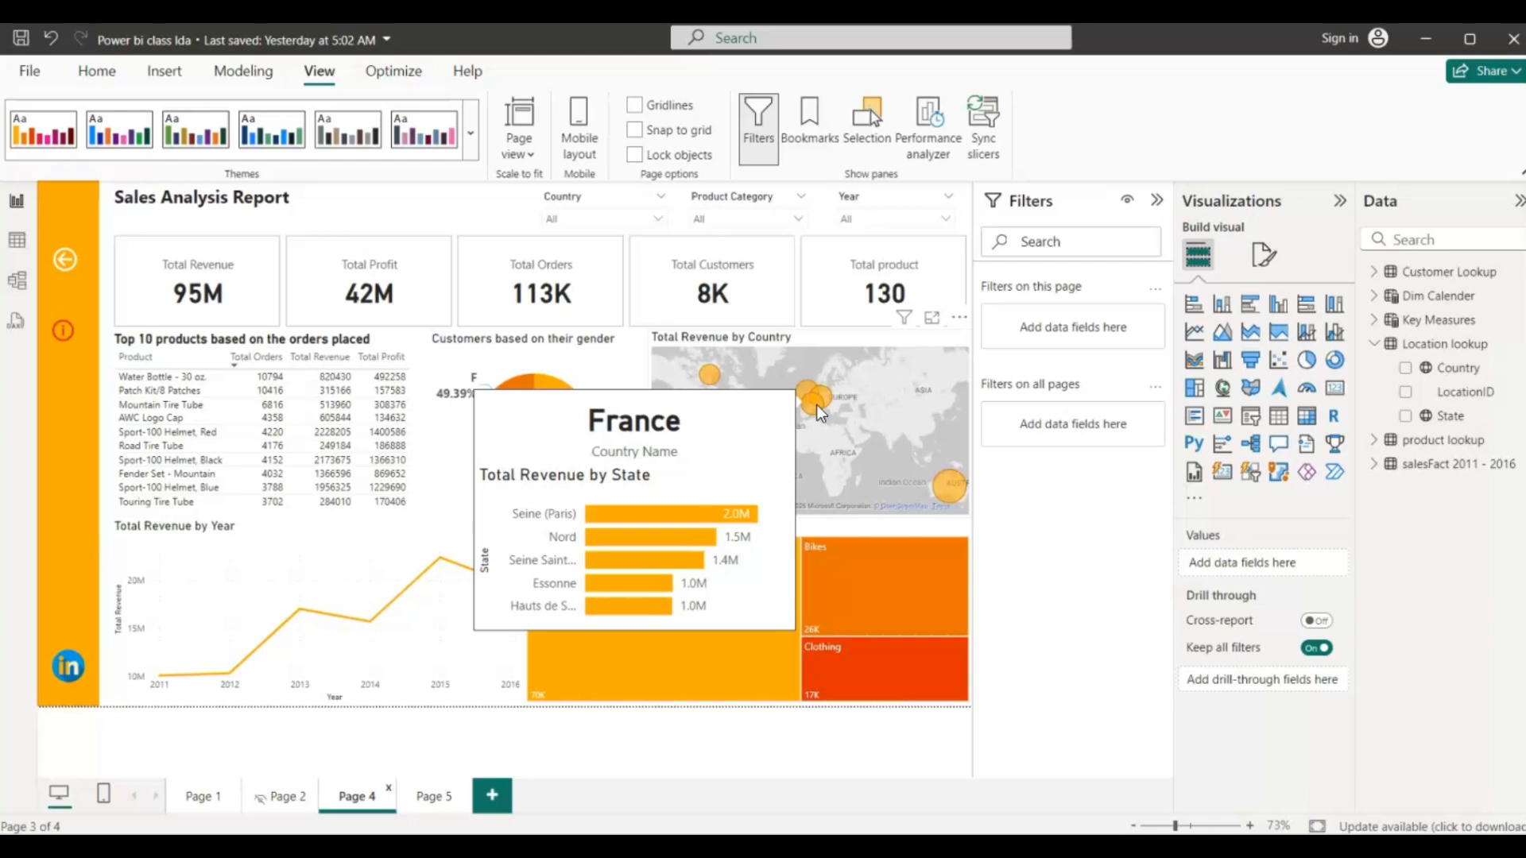
mouse_move(943, 493)
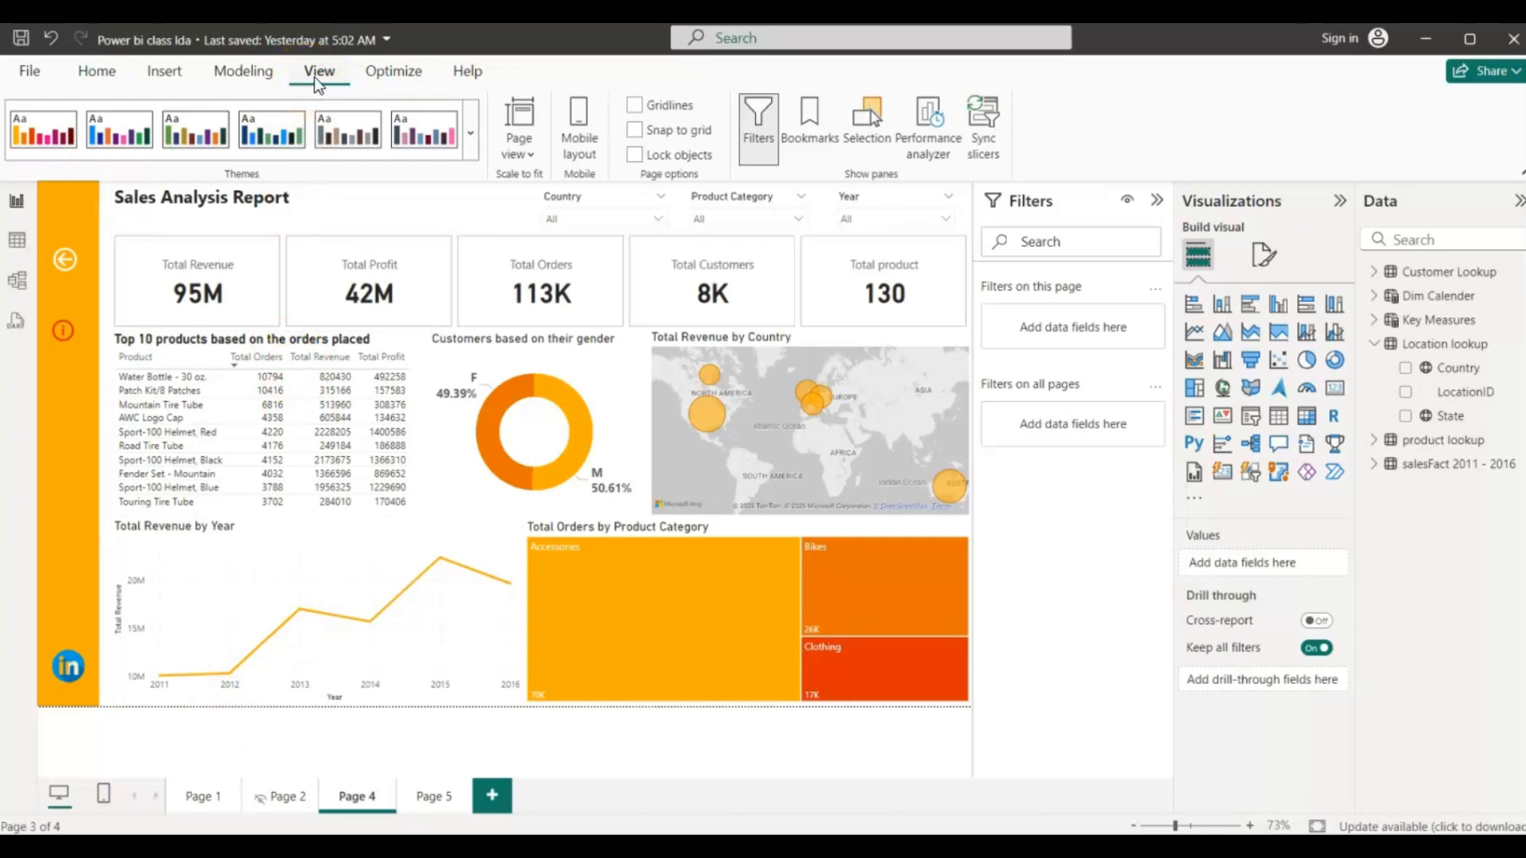
- Try the Frontier theme on the report, and switch to the Colorblind safe theme
click(468, 135)
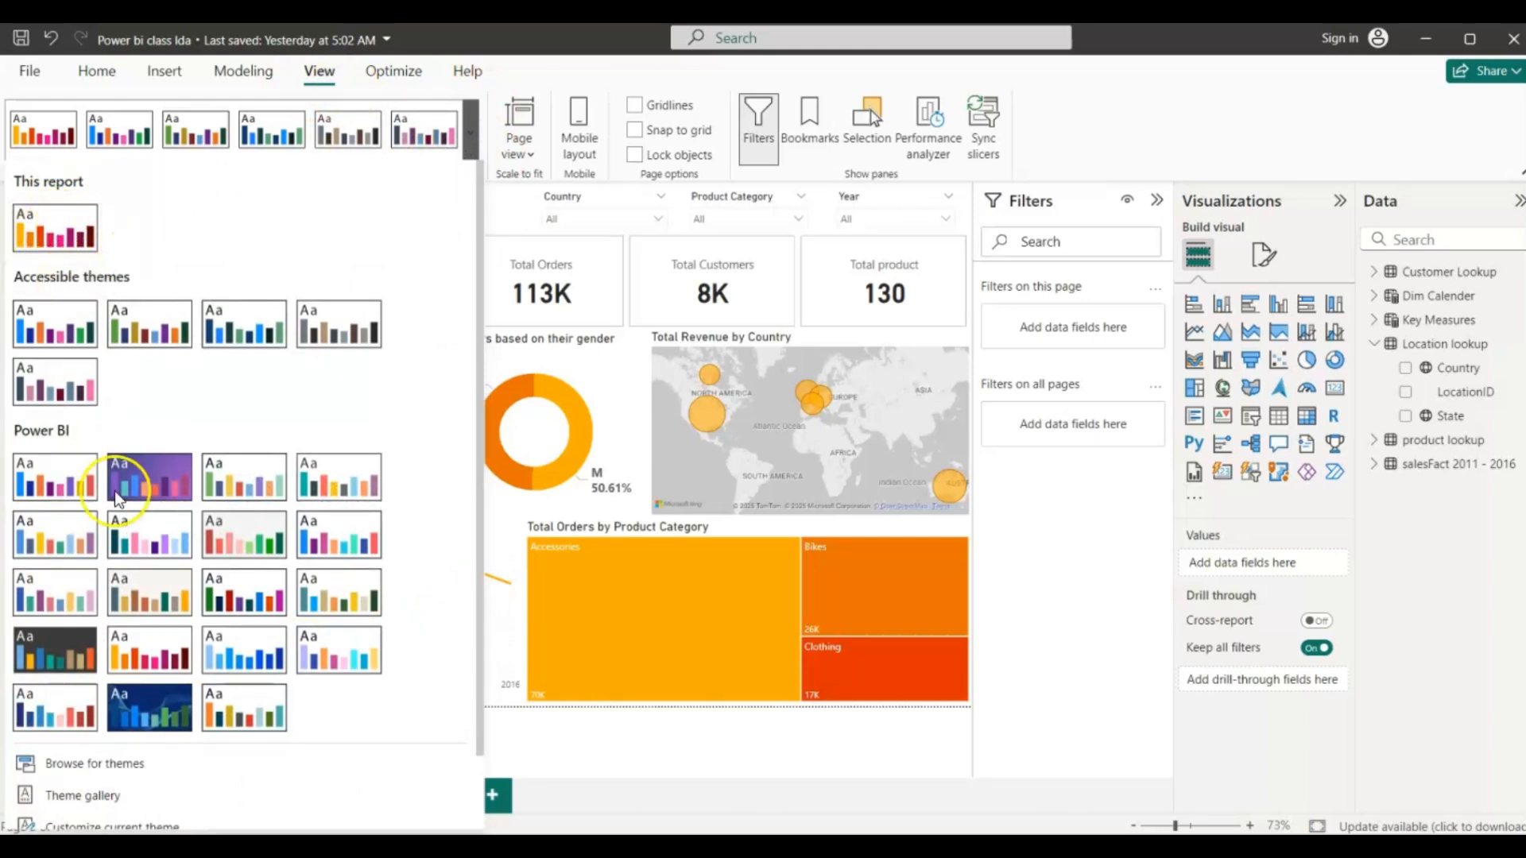
click(138, 584)
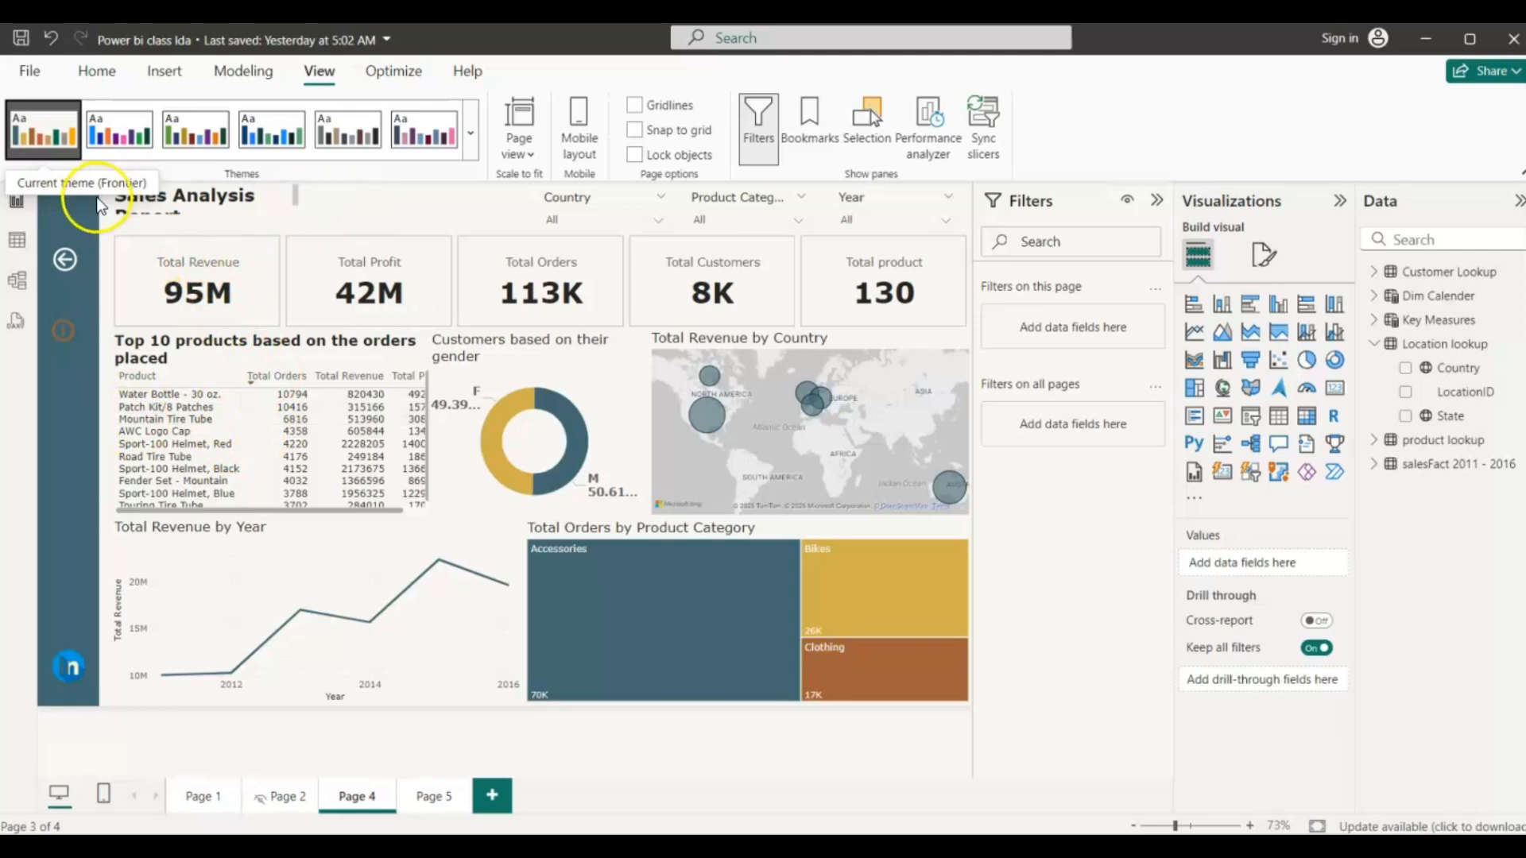
click(472, 137)
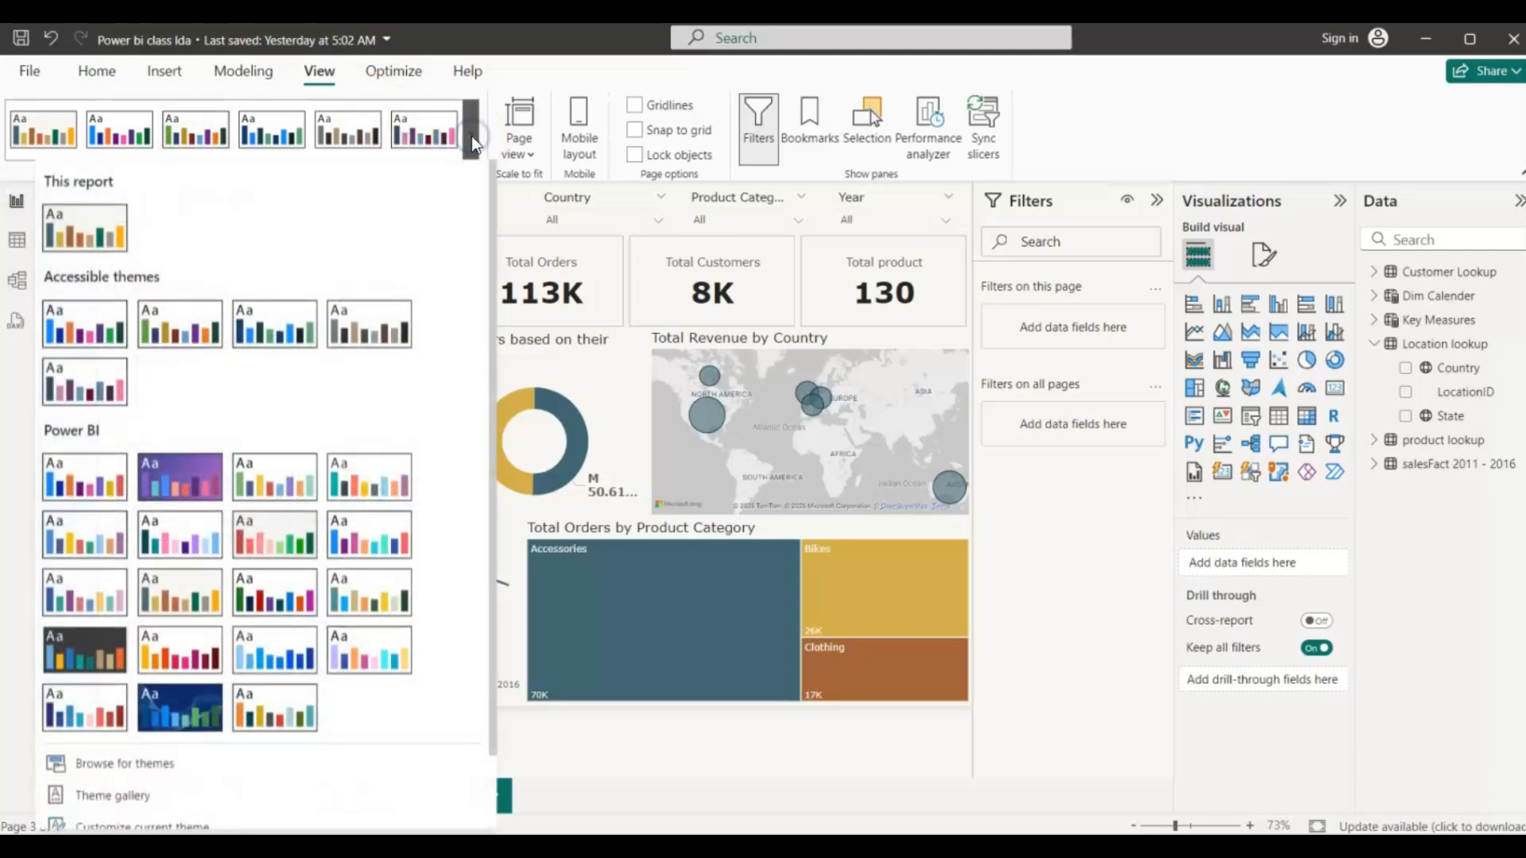
click(189, 543)
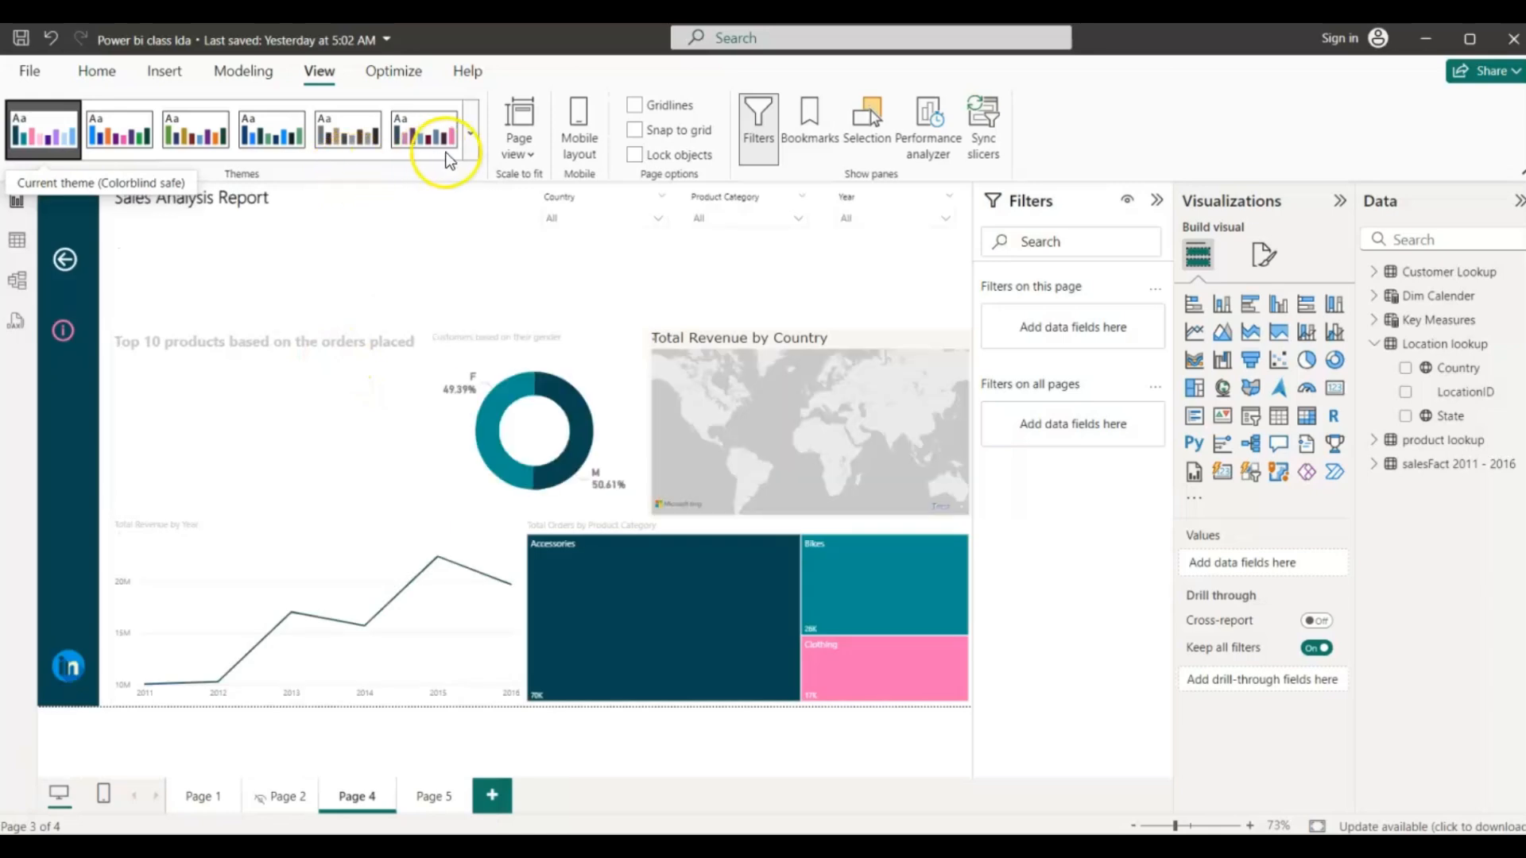
- Try the Elektra theme on the report and look at its name and color customization options without changing them
click(471, 141)
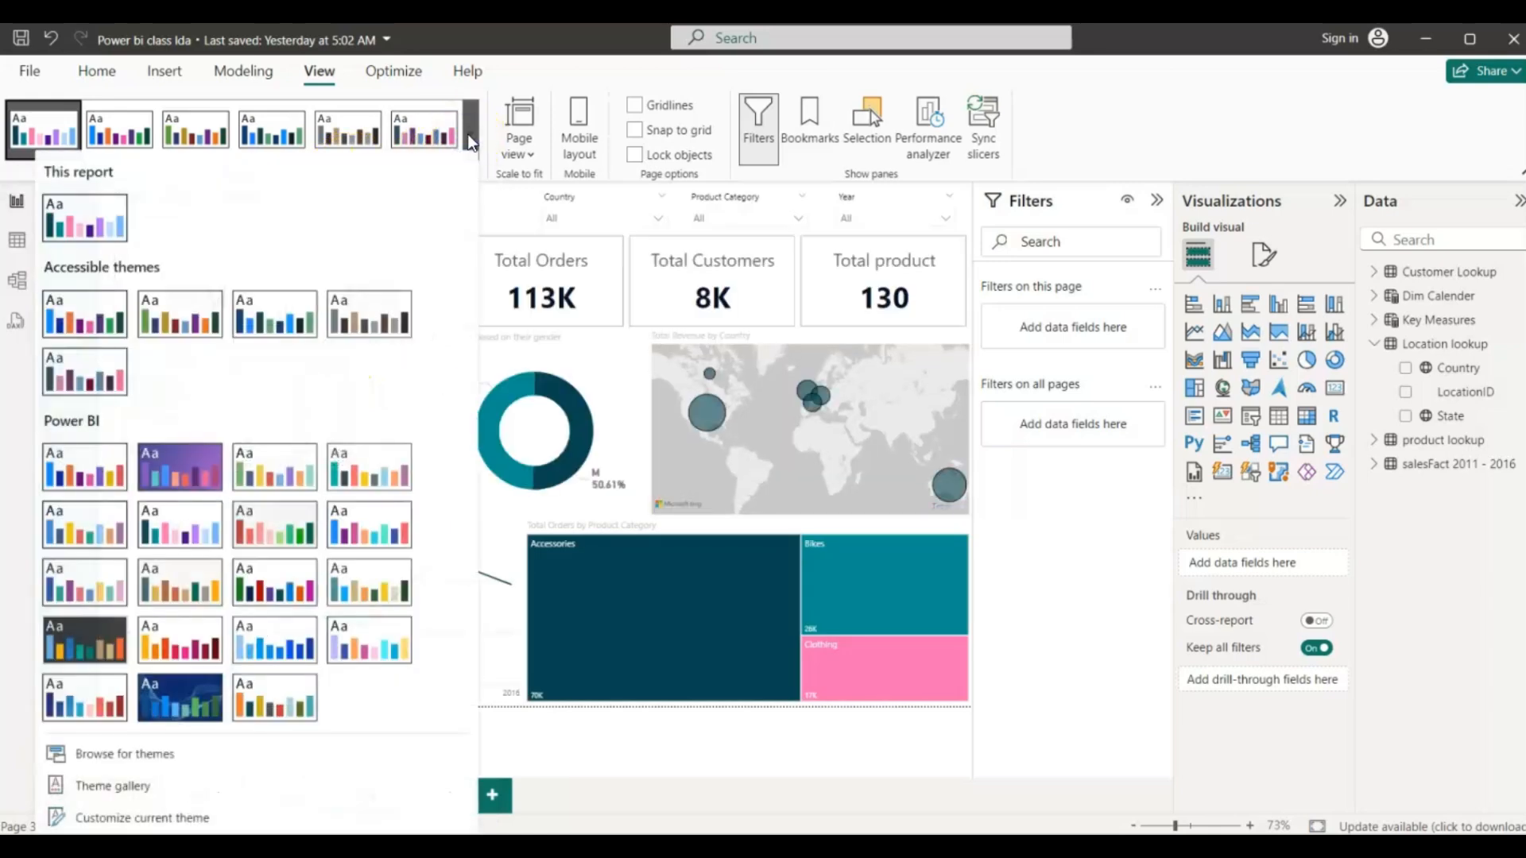
click(363, 546)
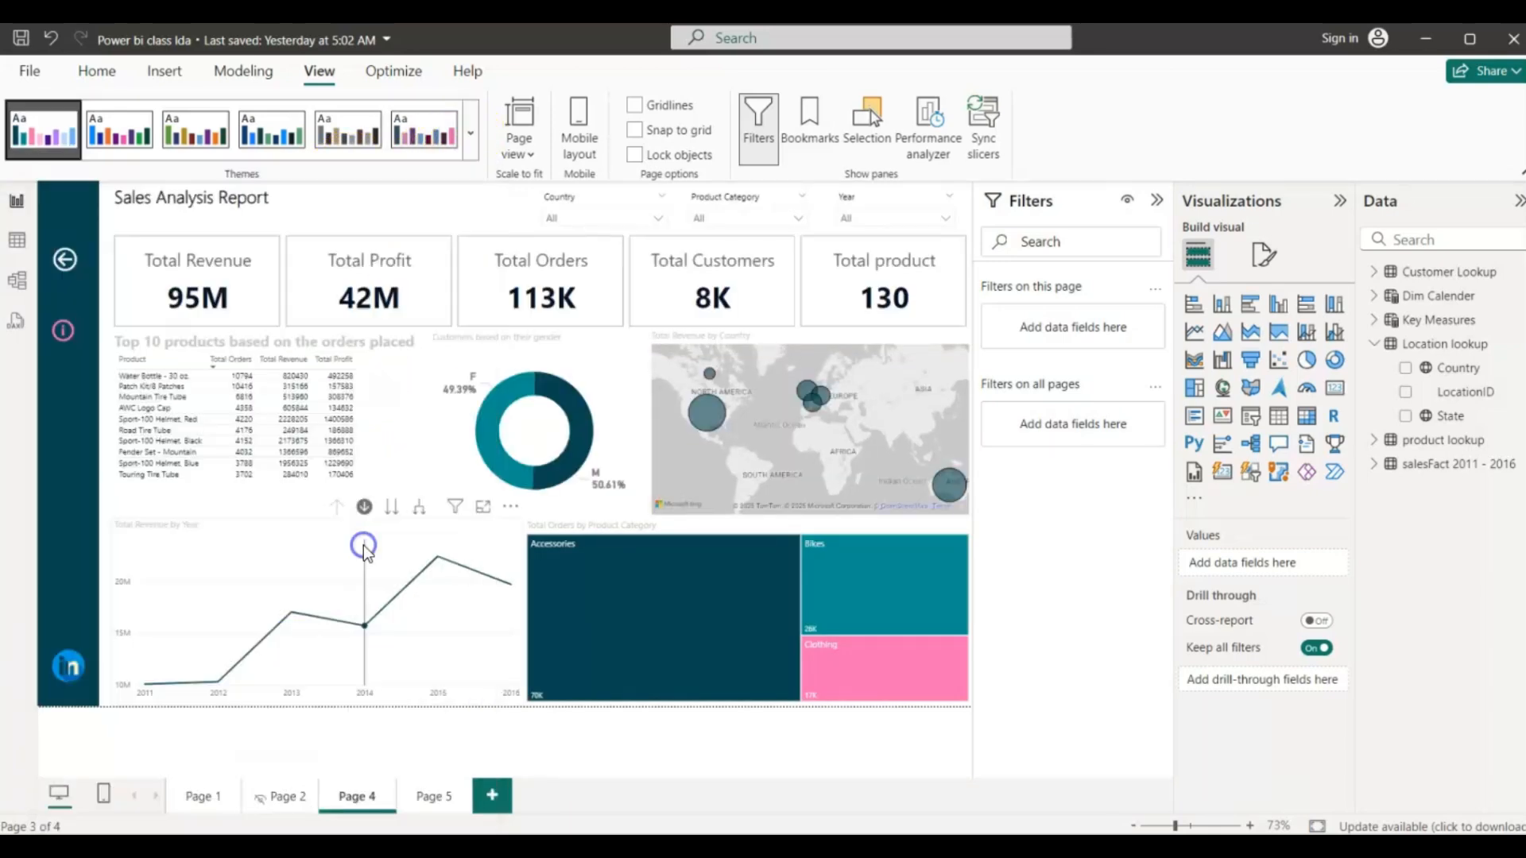
click(471, 143)
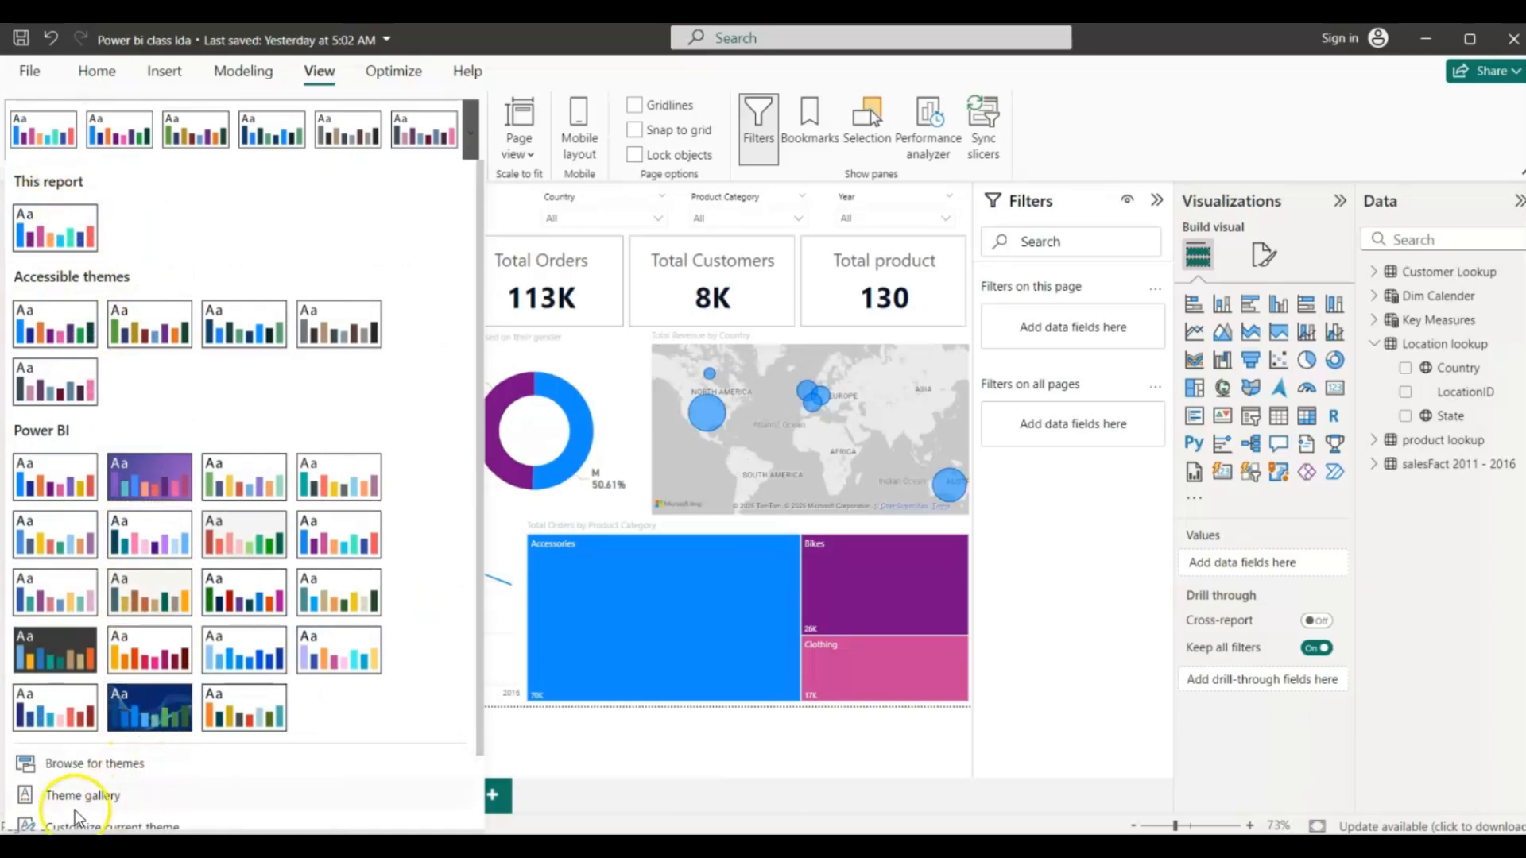
scroll(75, 815, down, 1)
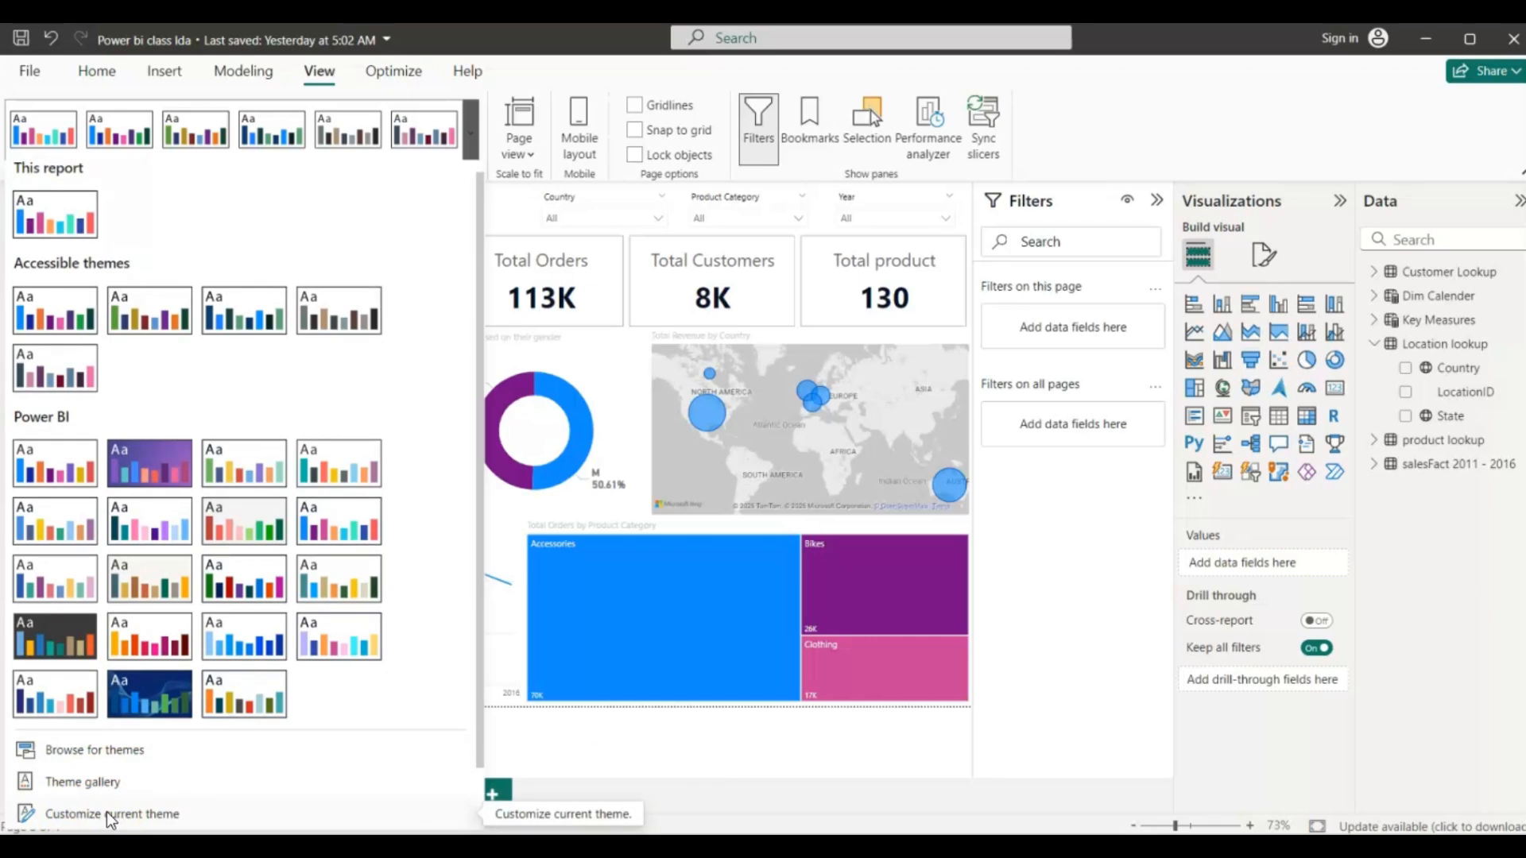
click(111, 815)
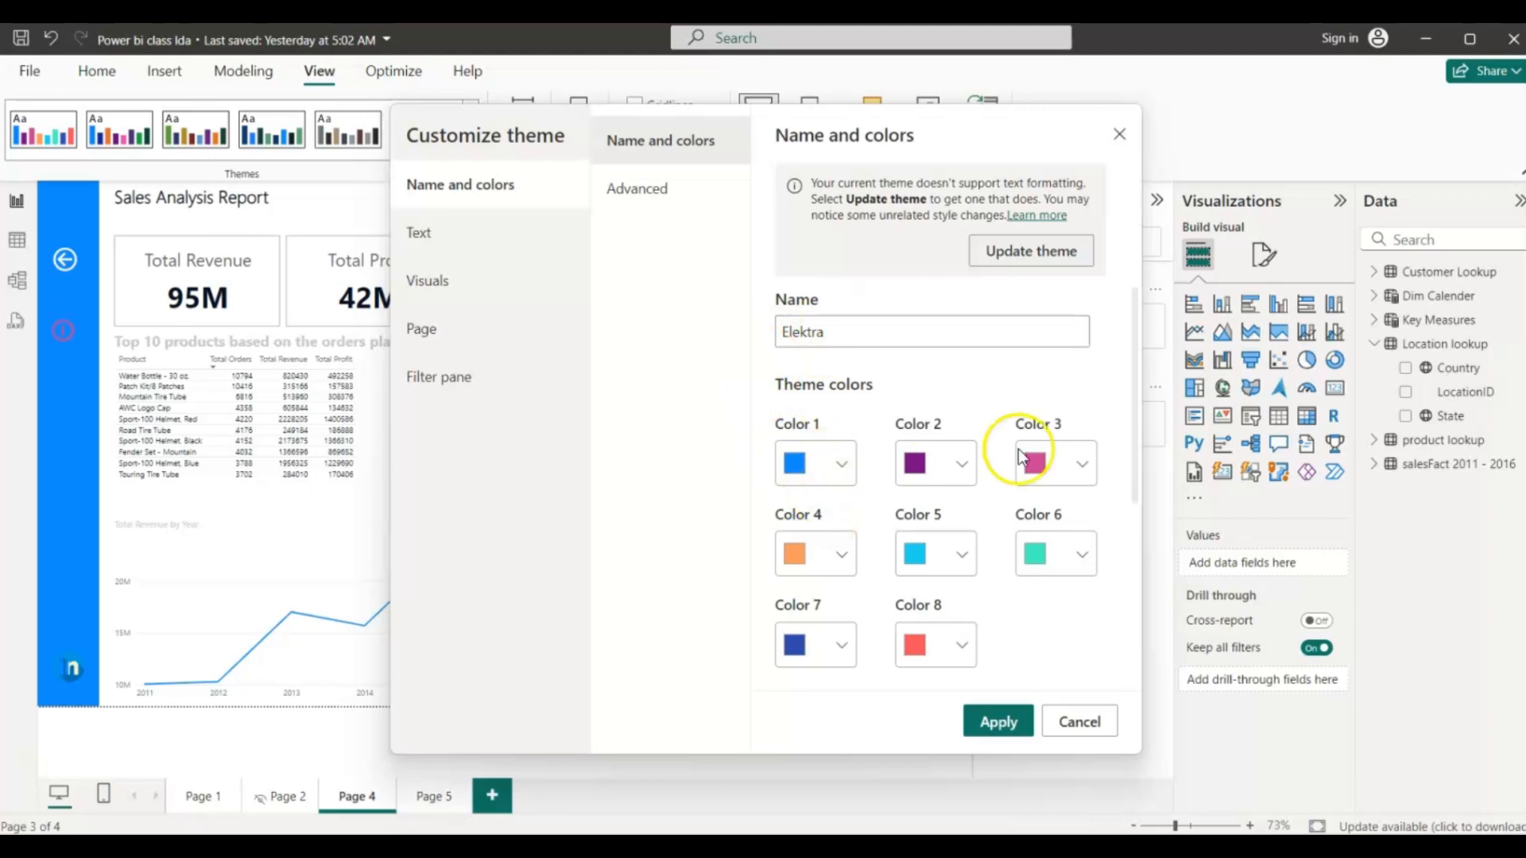
click(1061, 721)
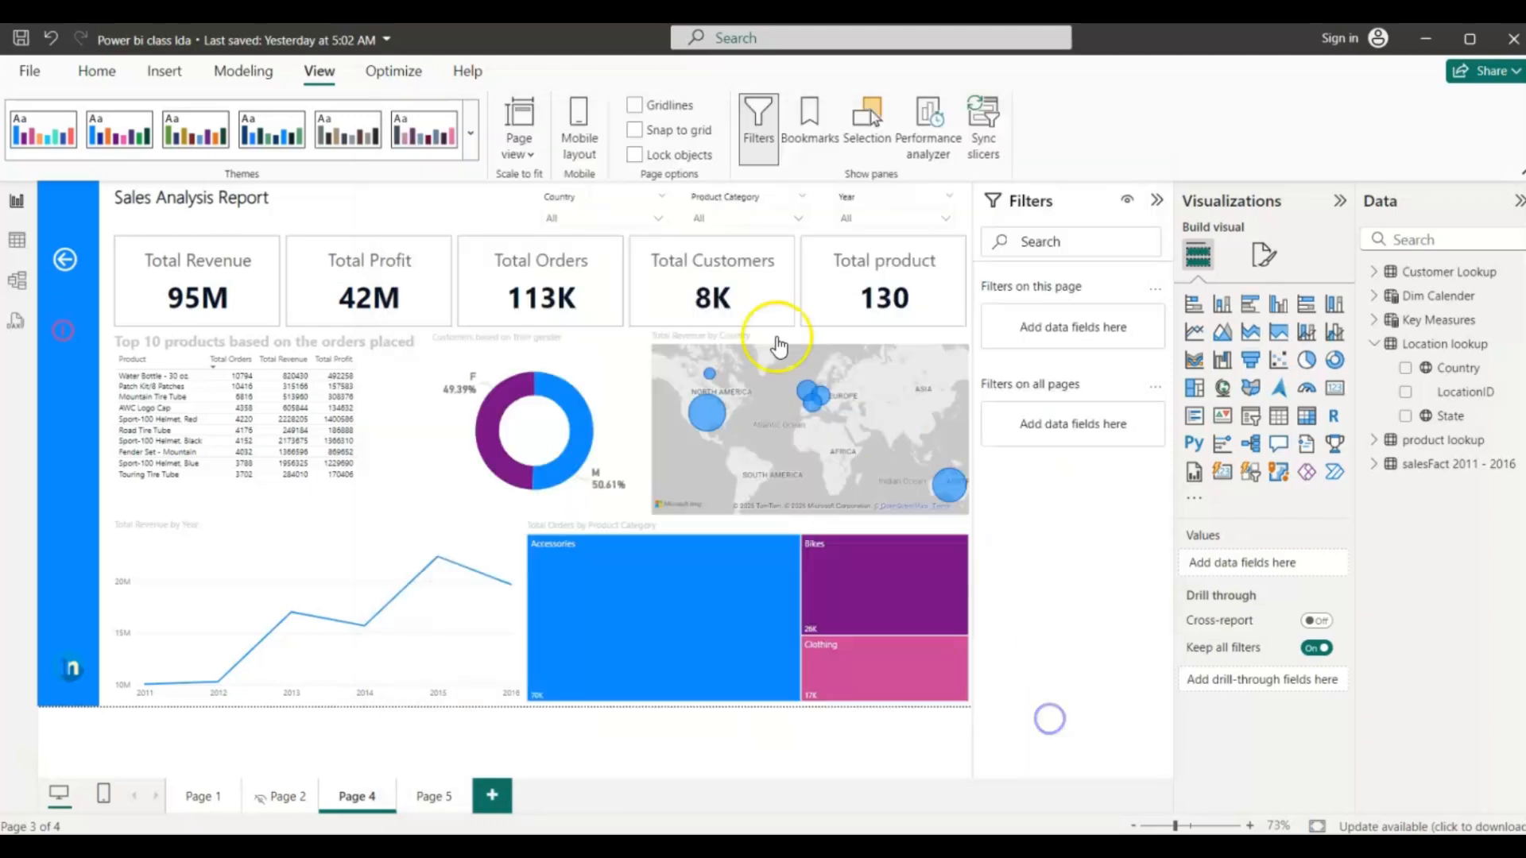
- Apply the built-in yellow, orange and red theme to the report
click(470, 132)
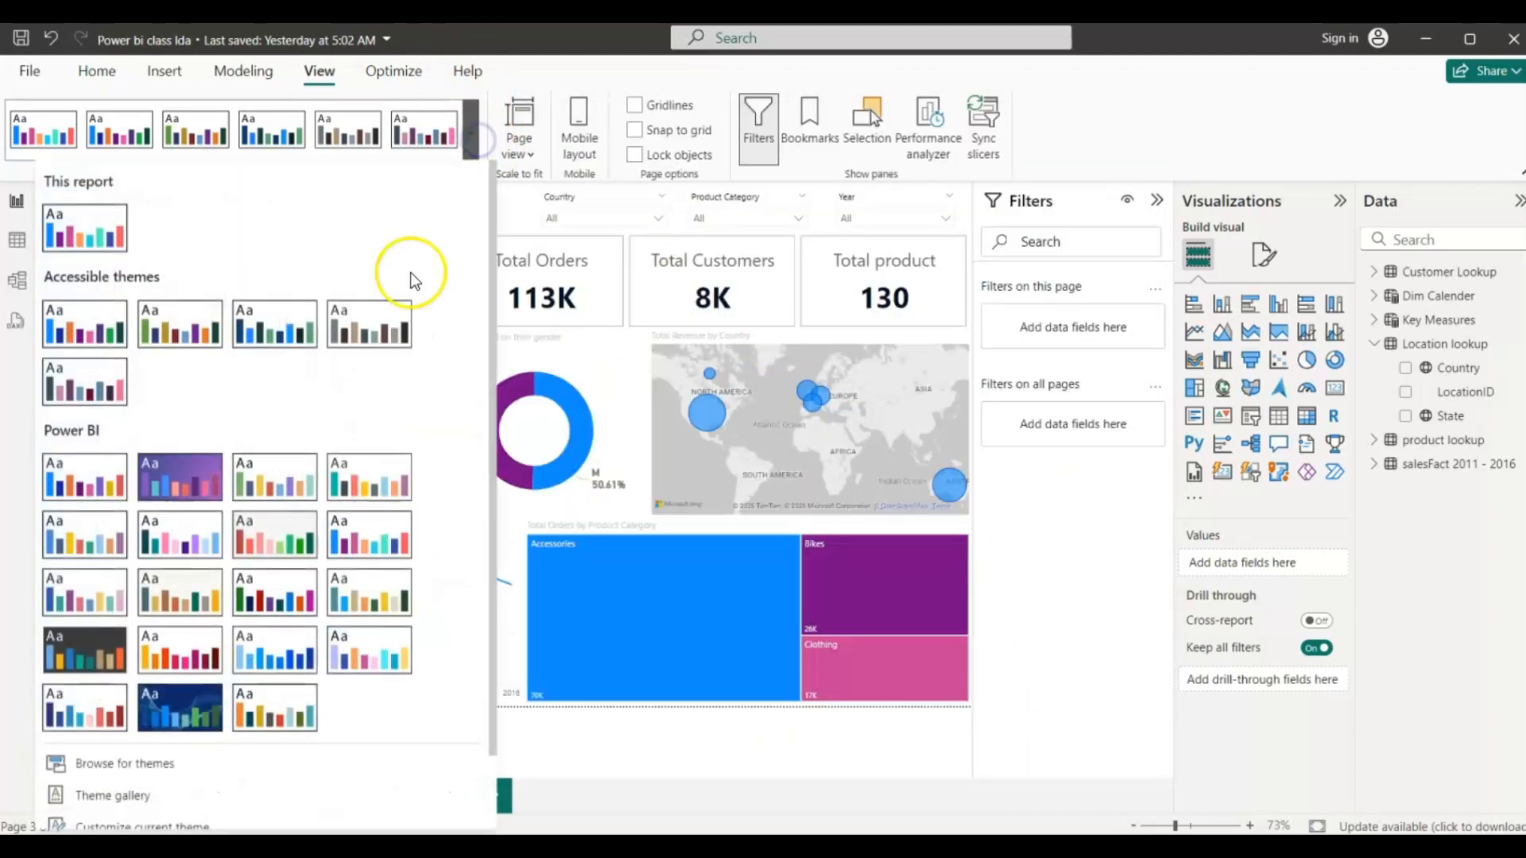
click(187, 640)
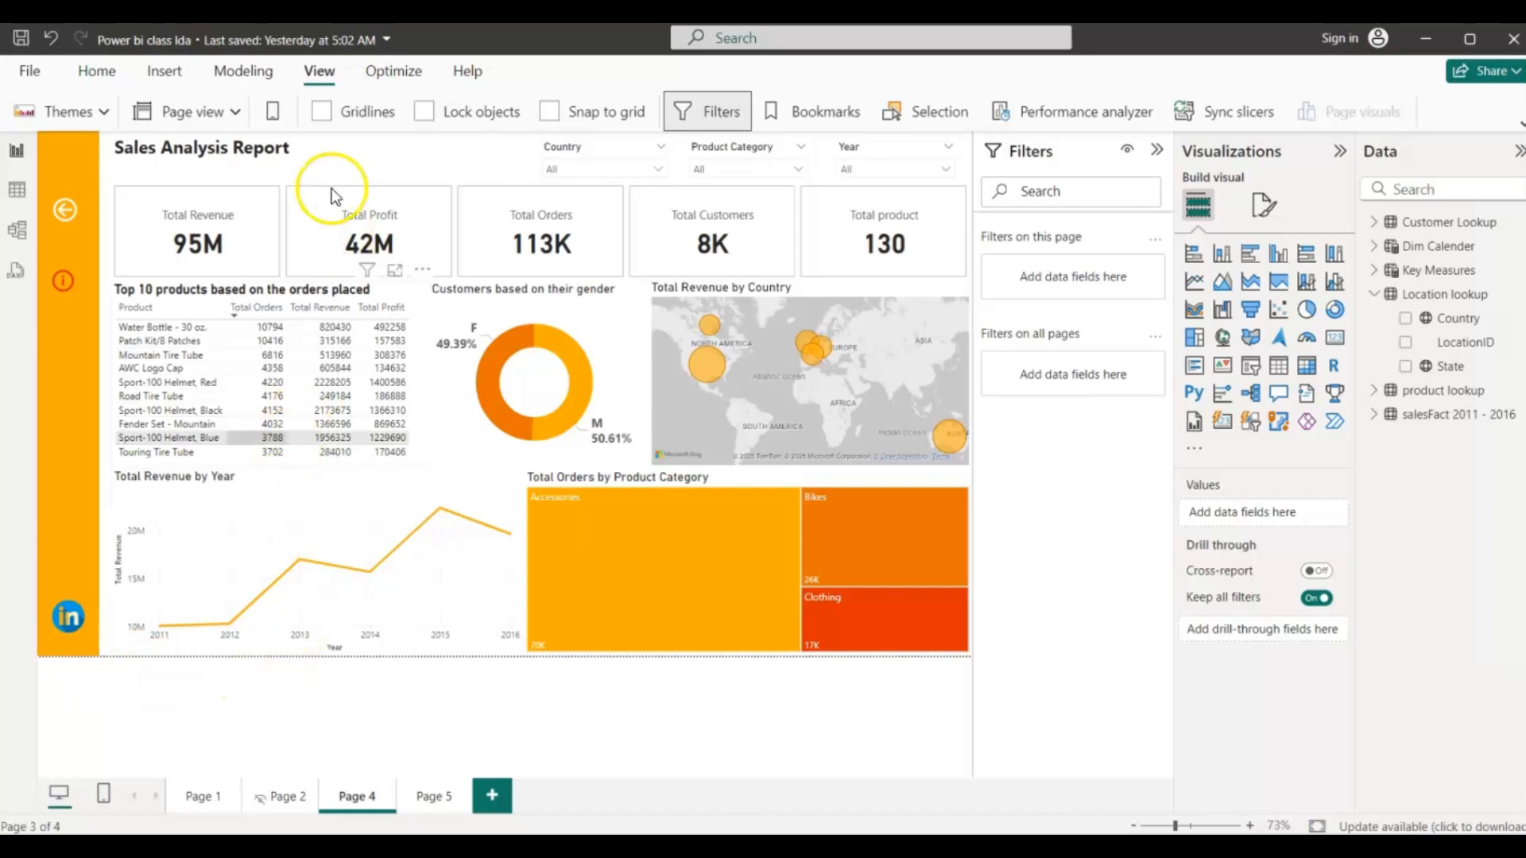
- Expand the ribbon, save the report and try to publish it, dismissing the request for an account email
click(103, 77)
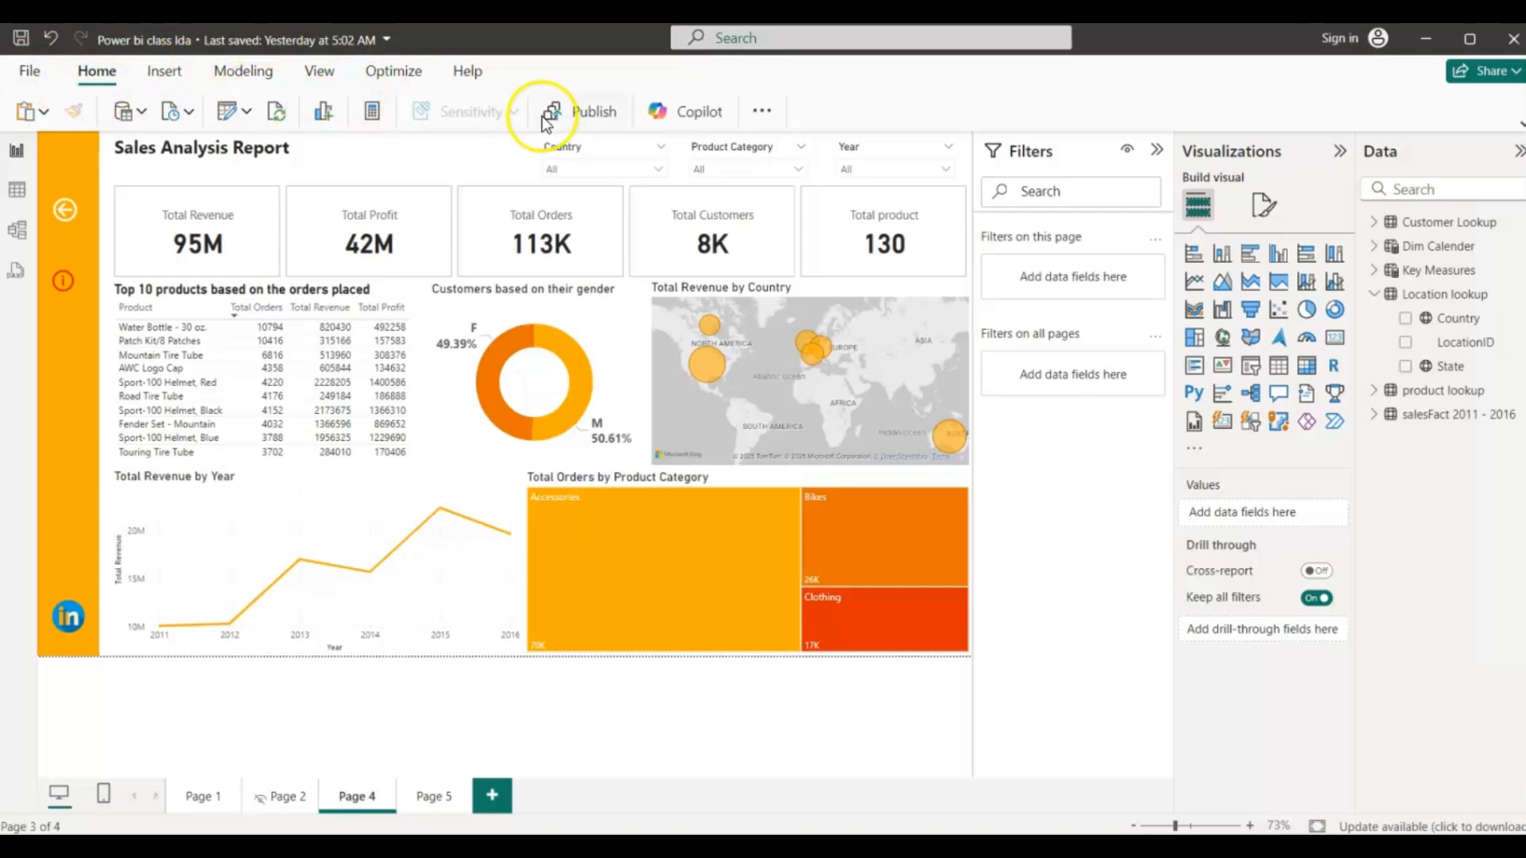
click(1520, 128)
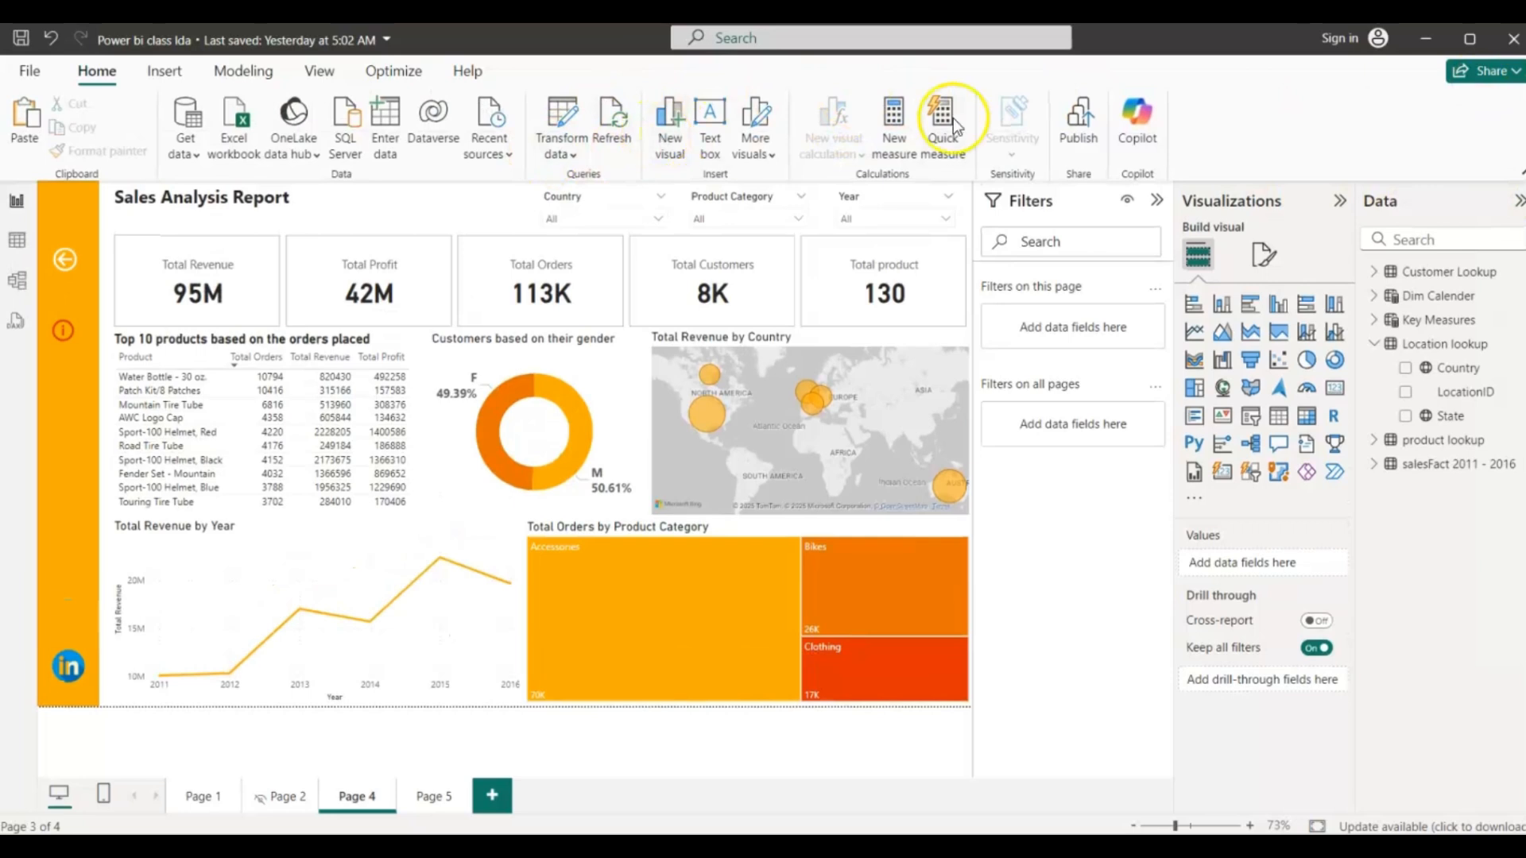
click(1076, 133)
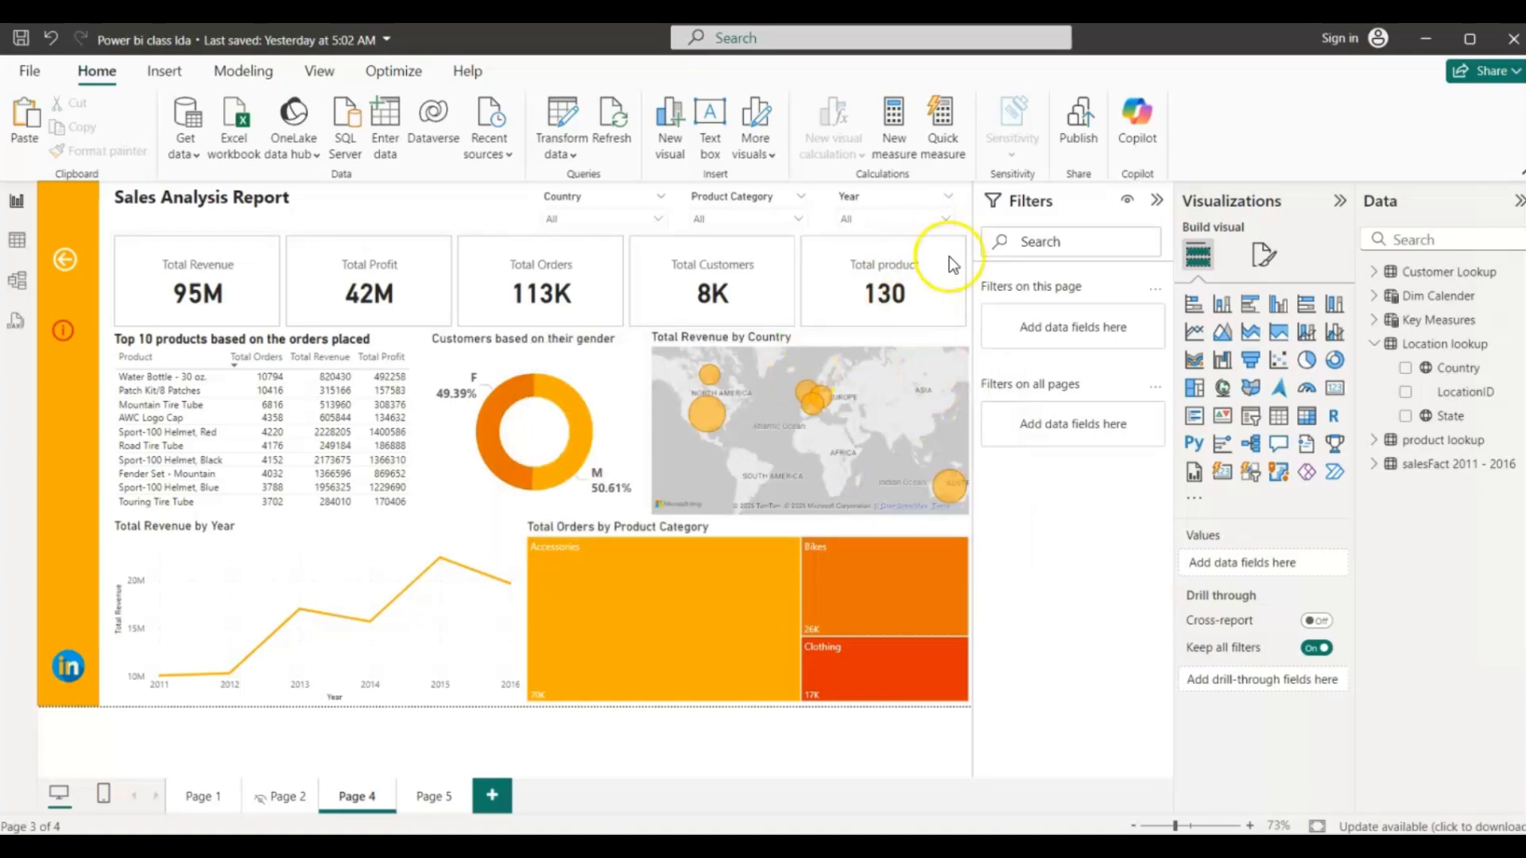
click(1070, 141)
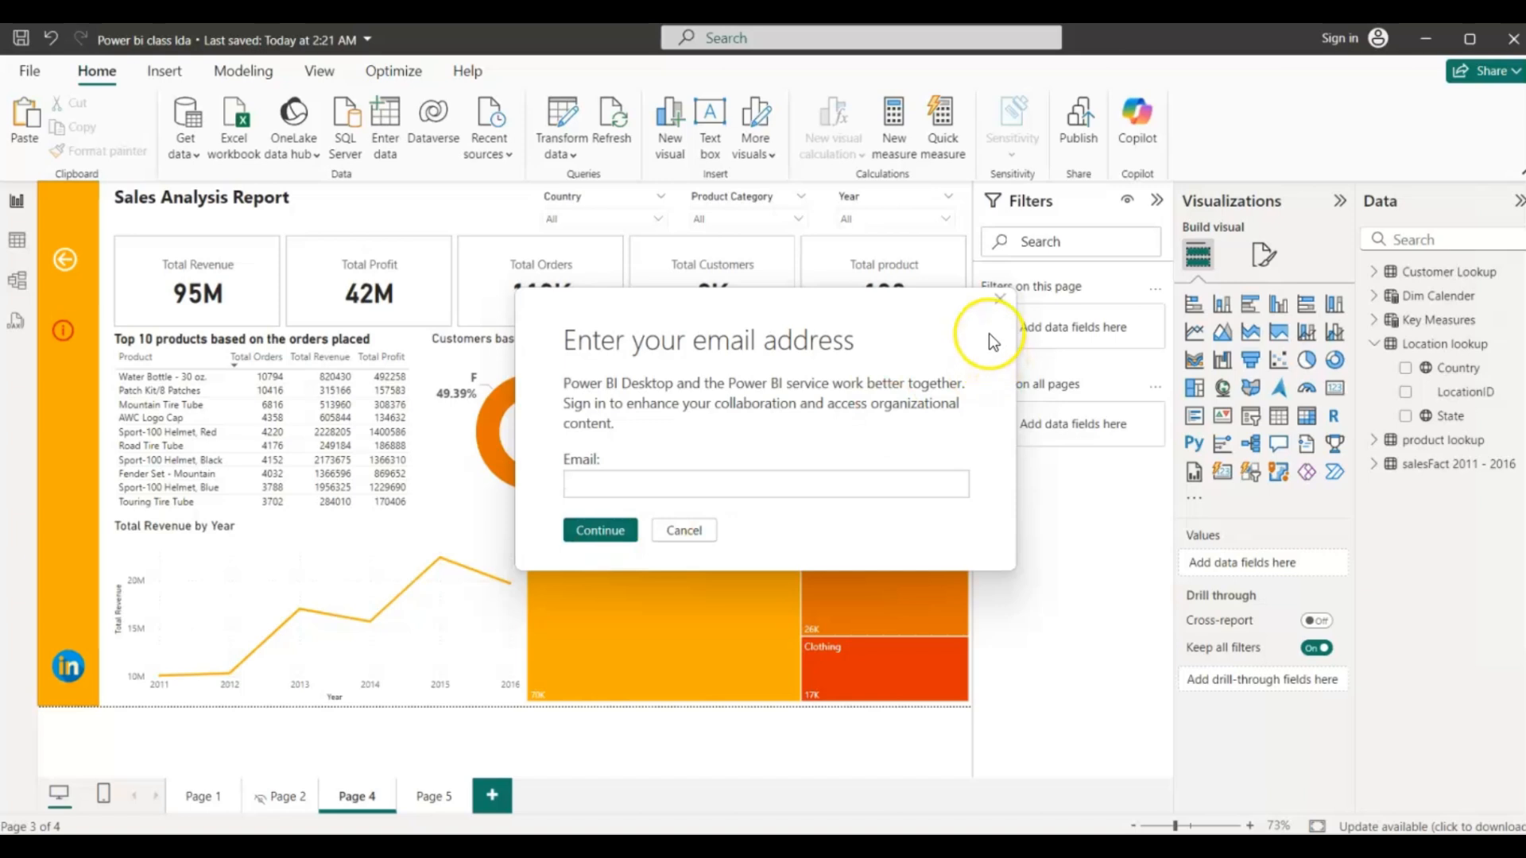
click(999, 300)
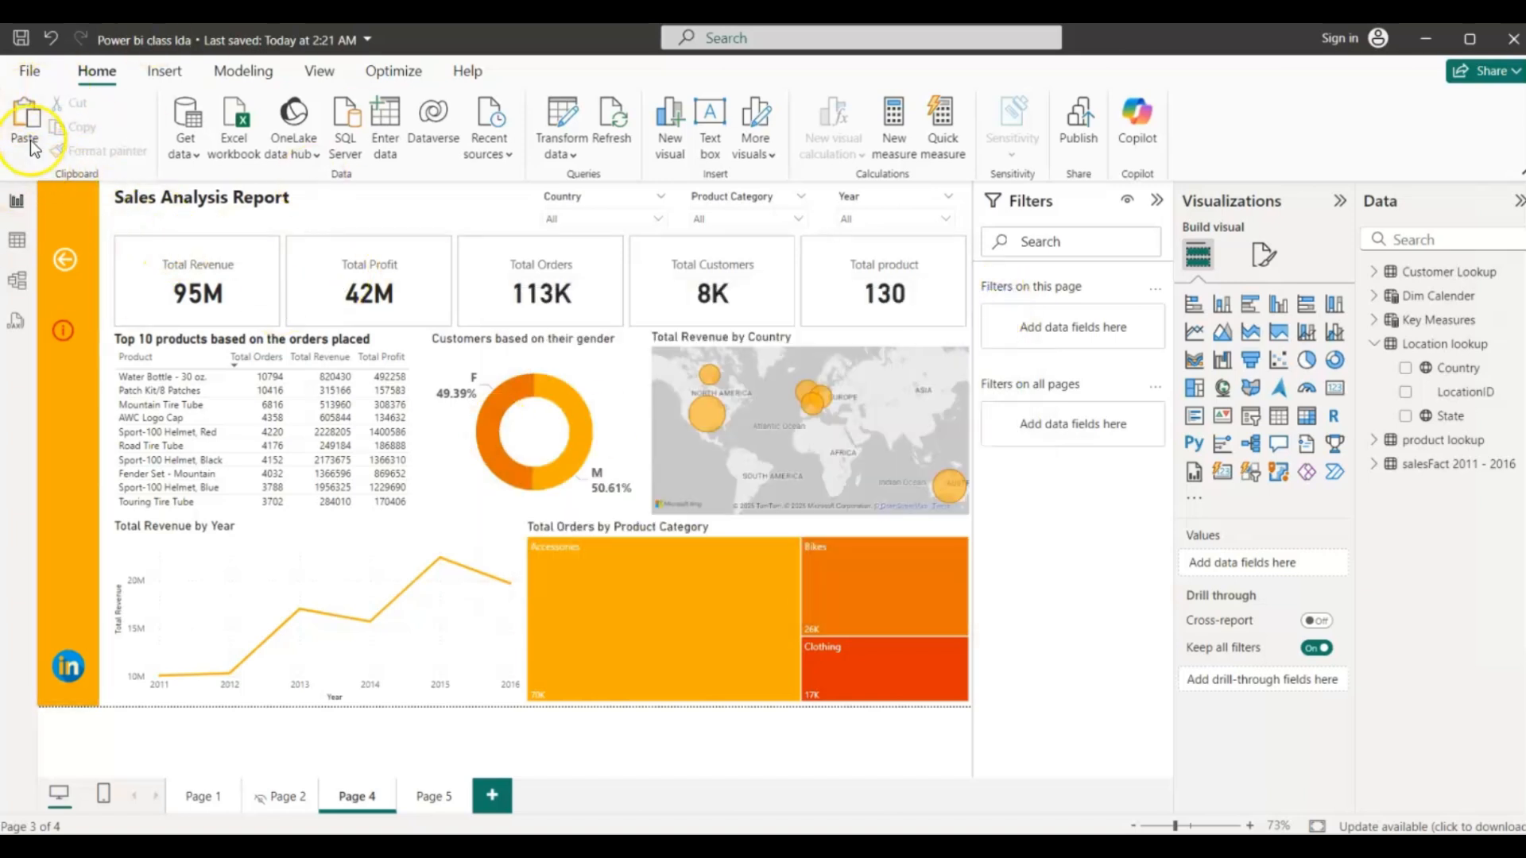
- Export the report to PDF
click(28, 78)
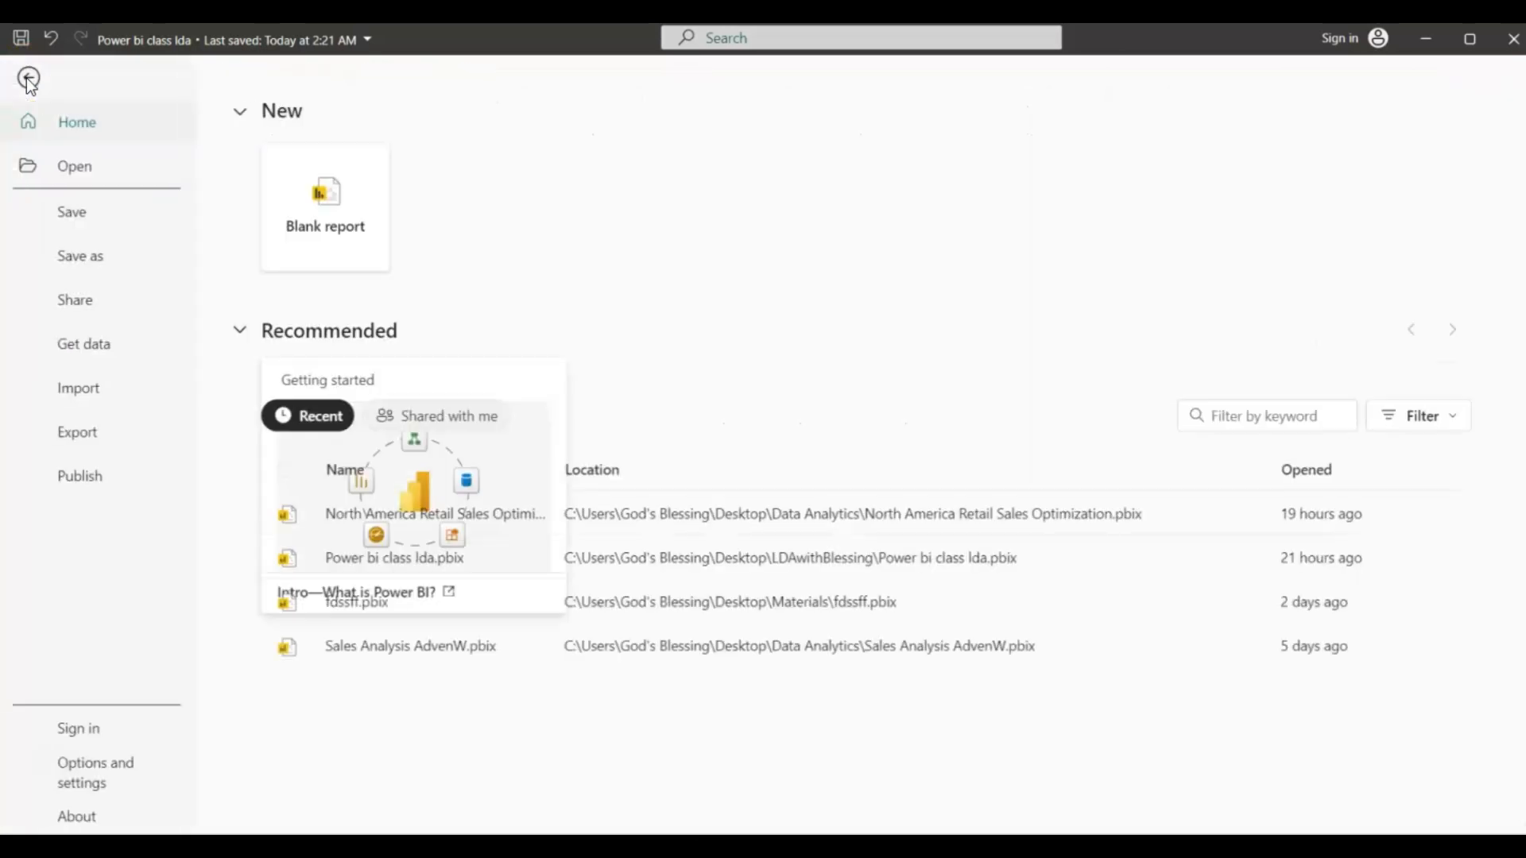
click(83, 431)
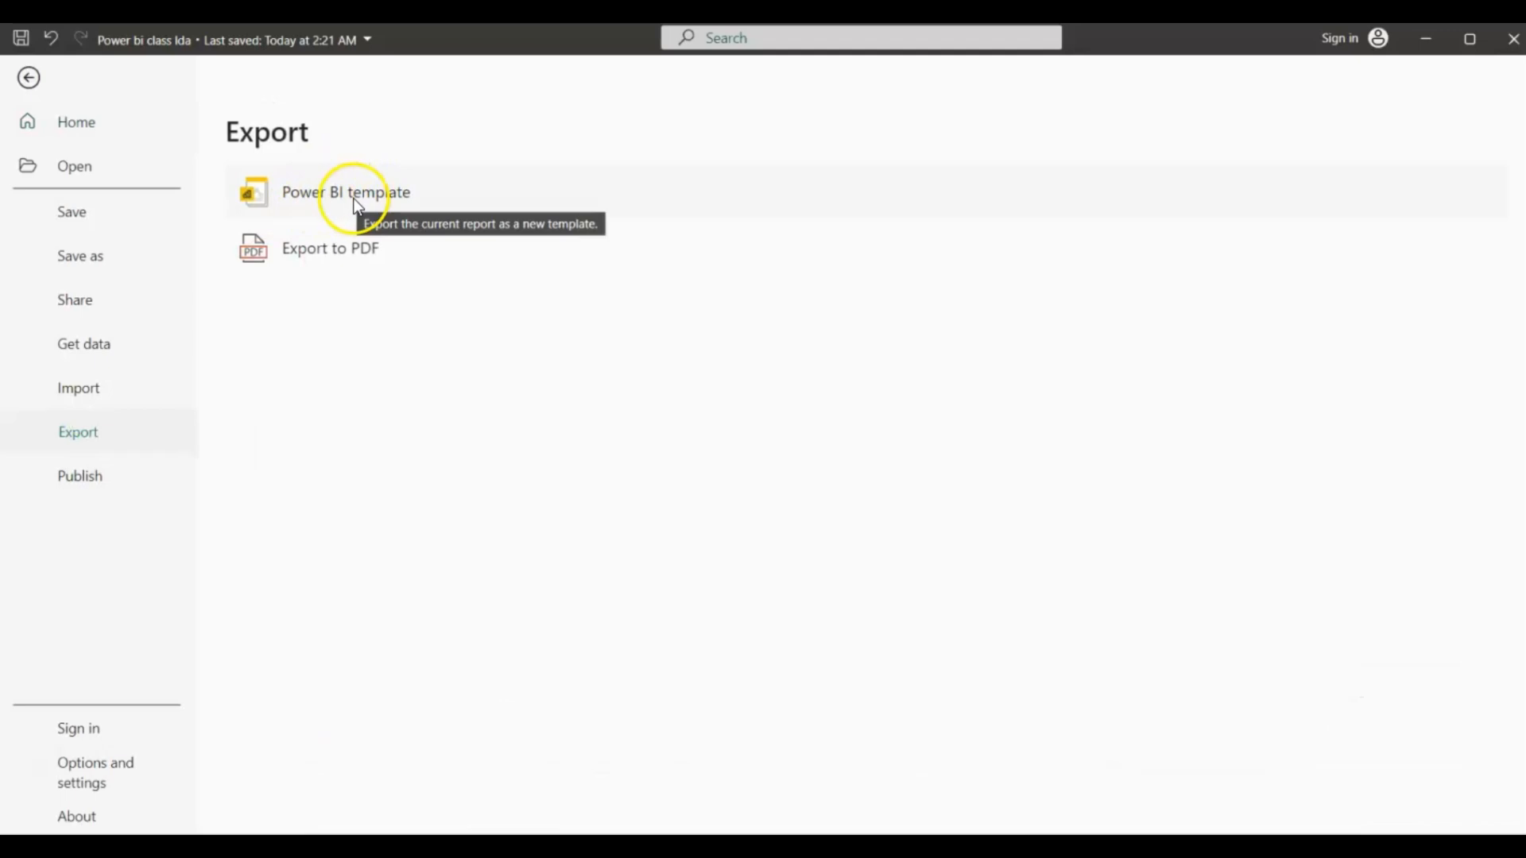
click(340, 252)
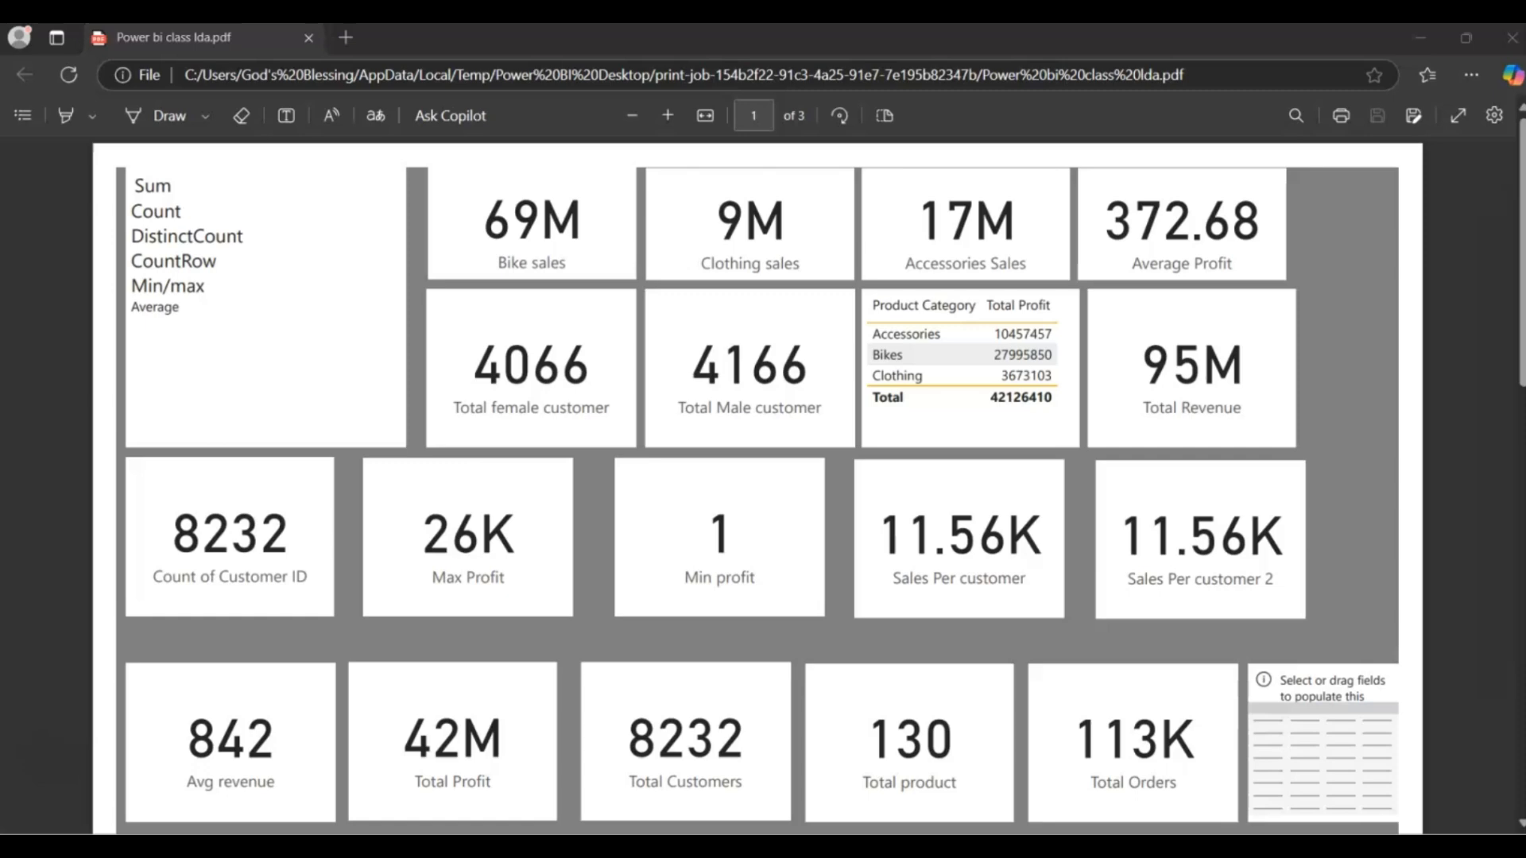
- Look through the pages of the exported PDF, from the measure cards to the country tooltip page
drag(1519, 163, 1519, 232)
scroll(757, 485, down, 8)
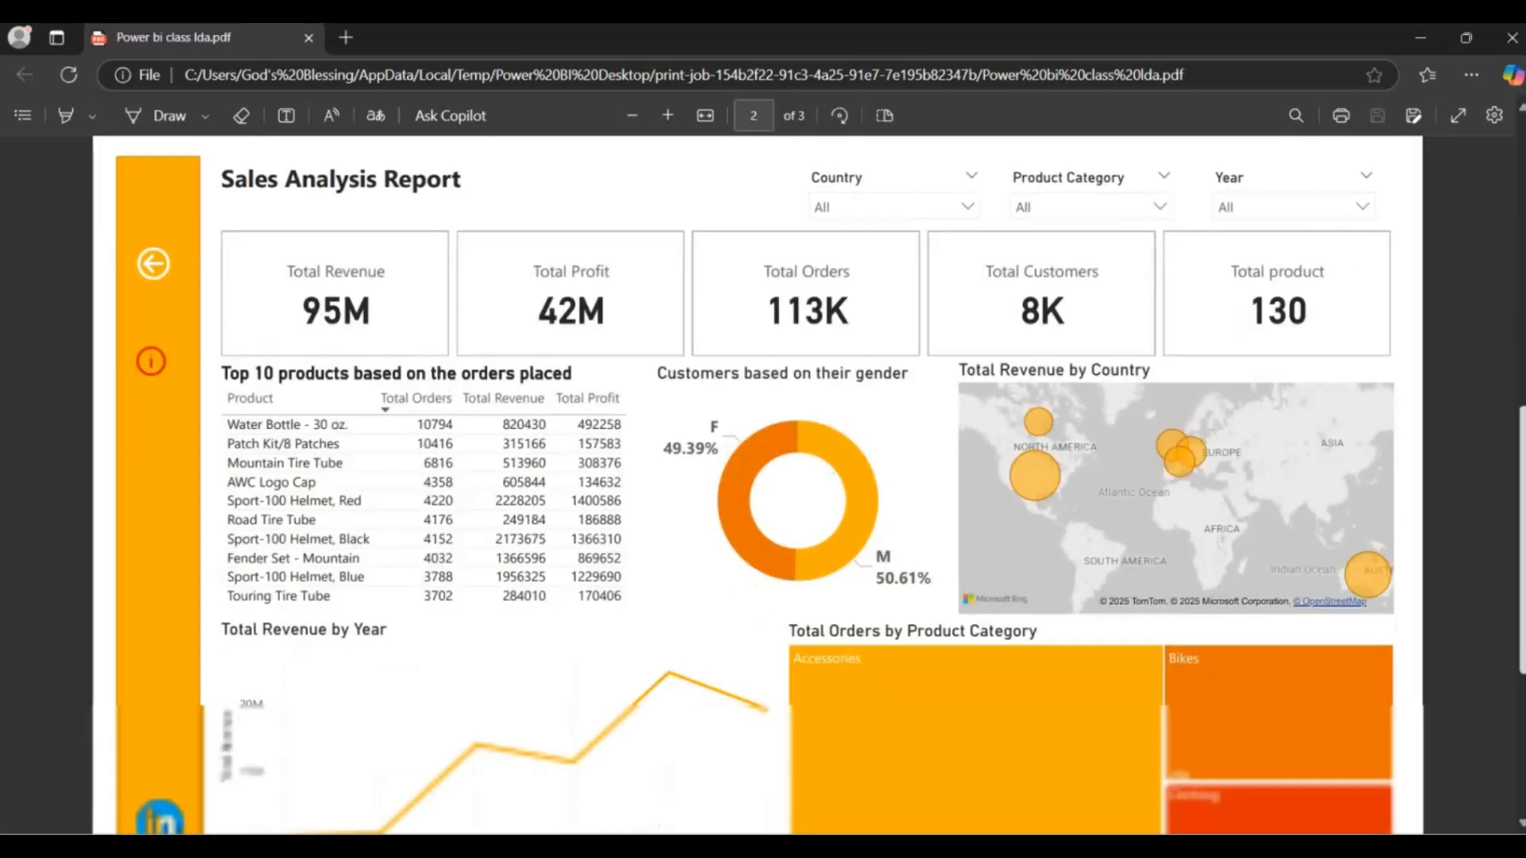
scroll(757, 485, down, 3)
scroll(758, 485, up, 5)
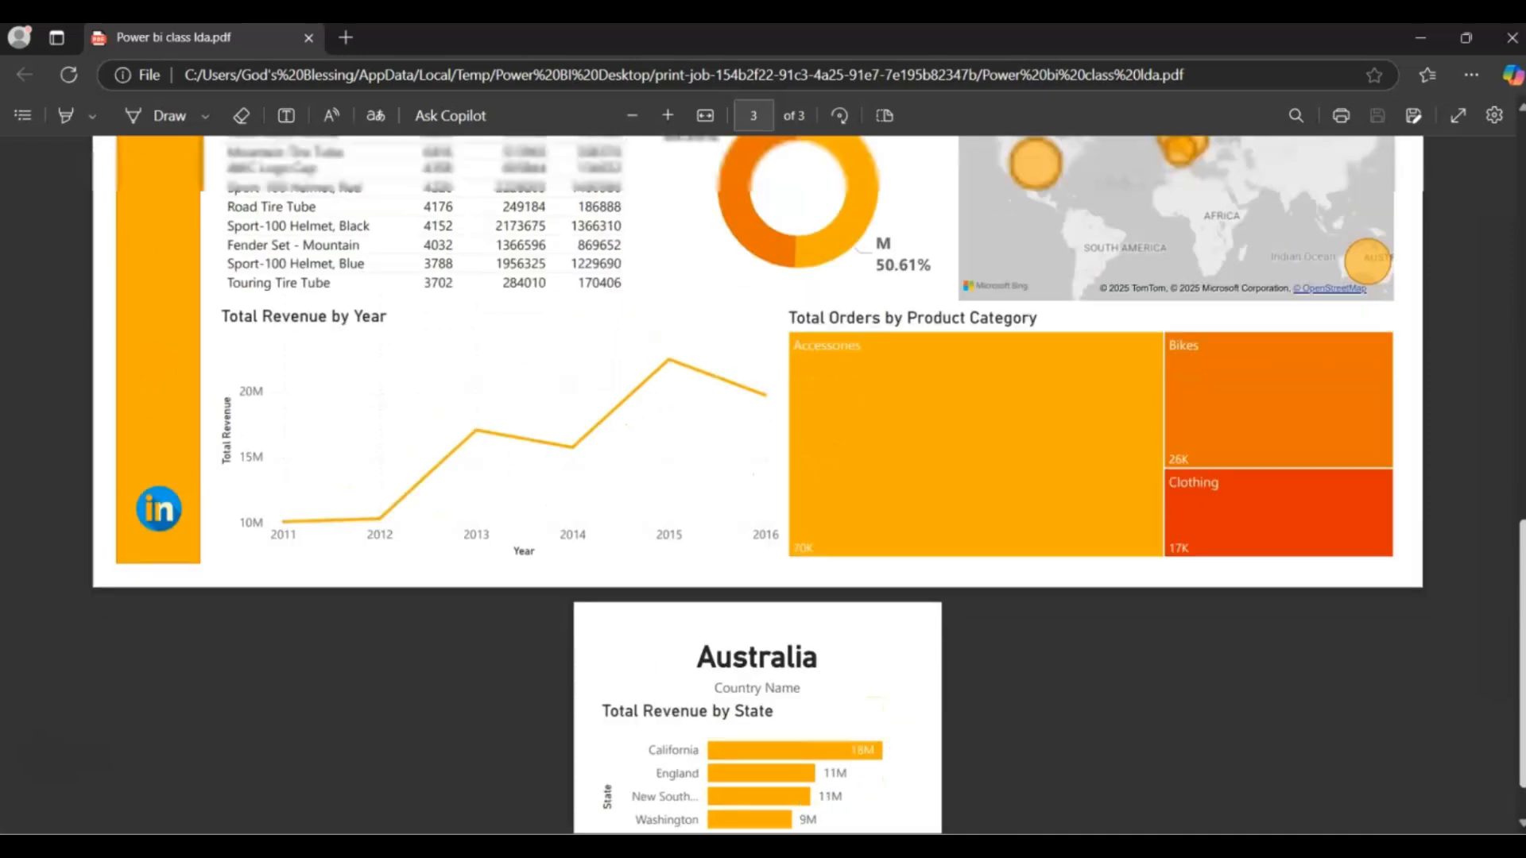
scroll(758, 485, up, 5)
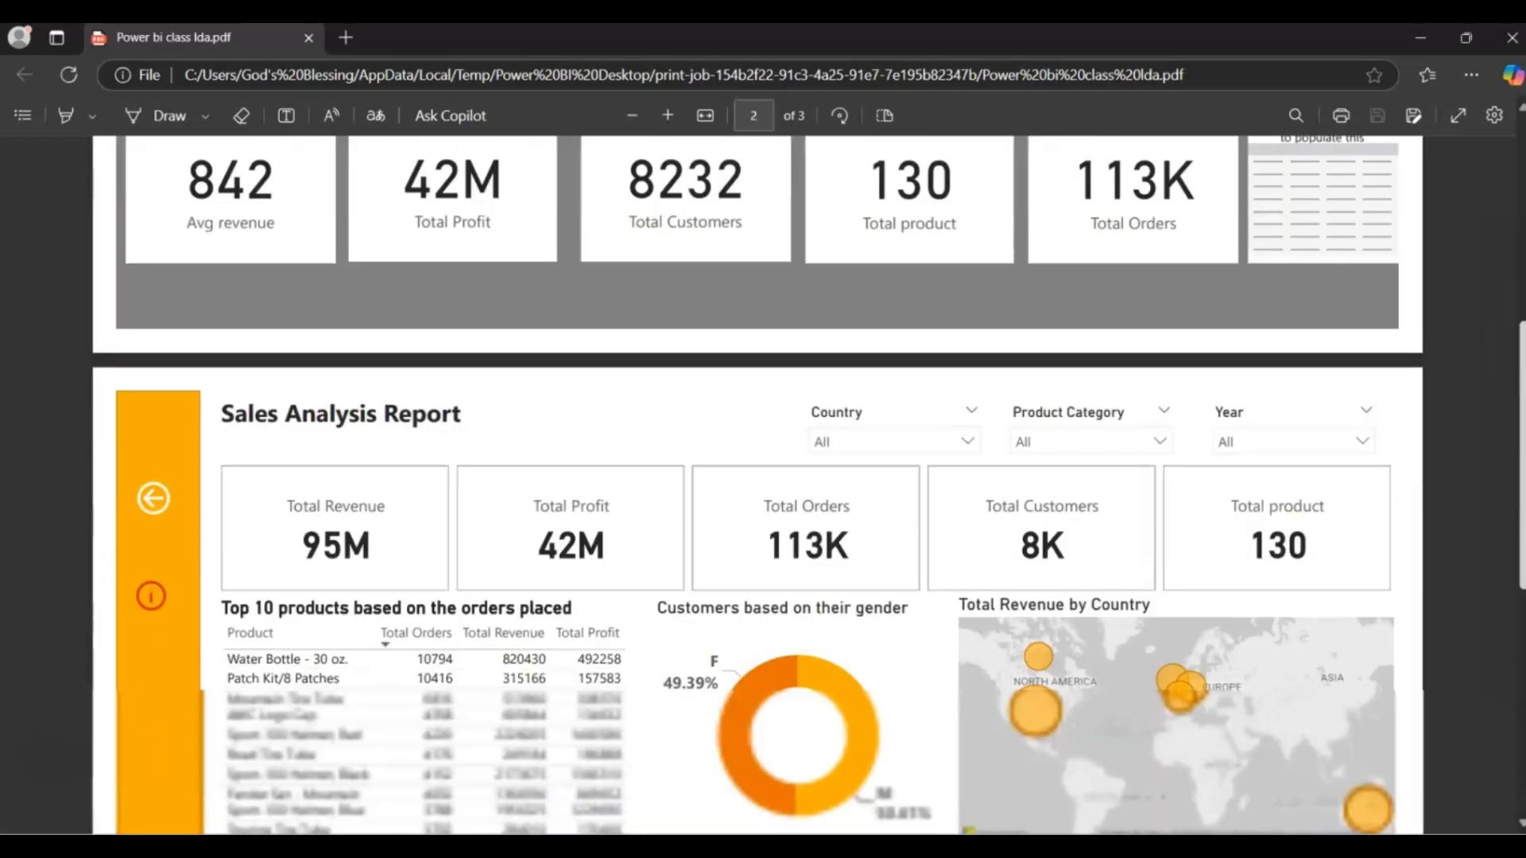
scroll(757, 485, down, 4)
scroll(758, 485, down, 3)
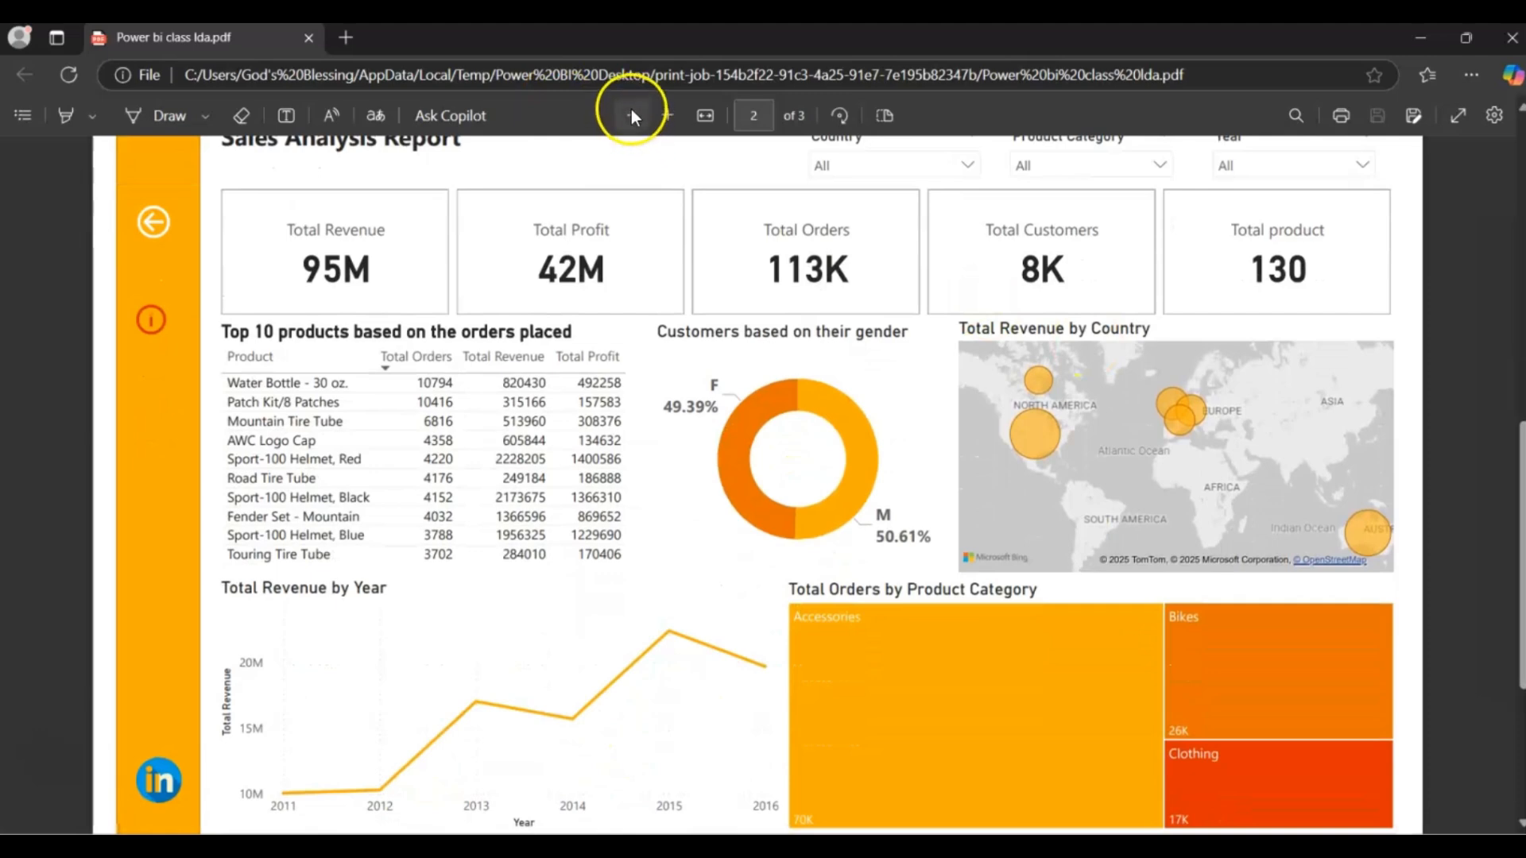
- Examine the whole Sales Analysis Report page of the PDF at a smaller zoom, and switch back to Power BI Desktop
click(631, 115)
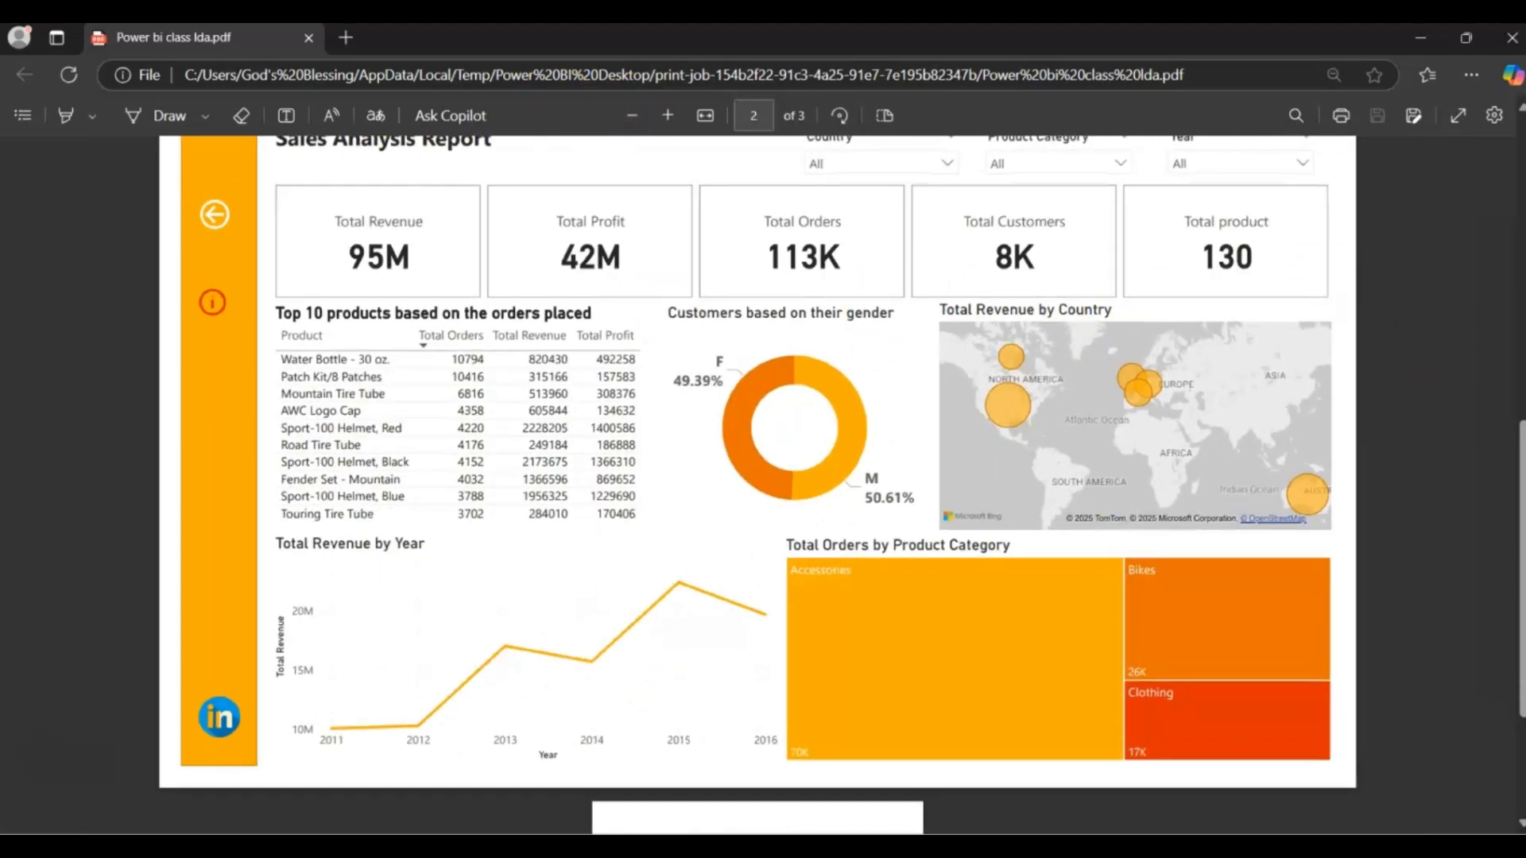
scroll(1499, 460, up, 2)
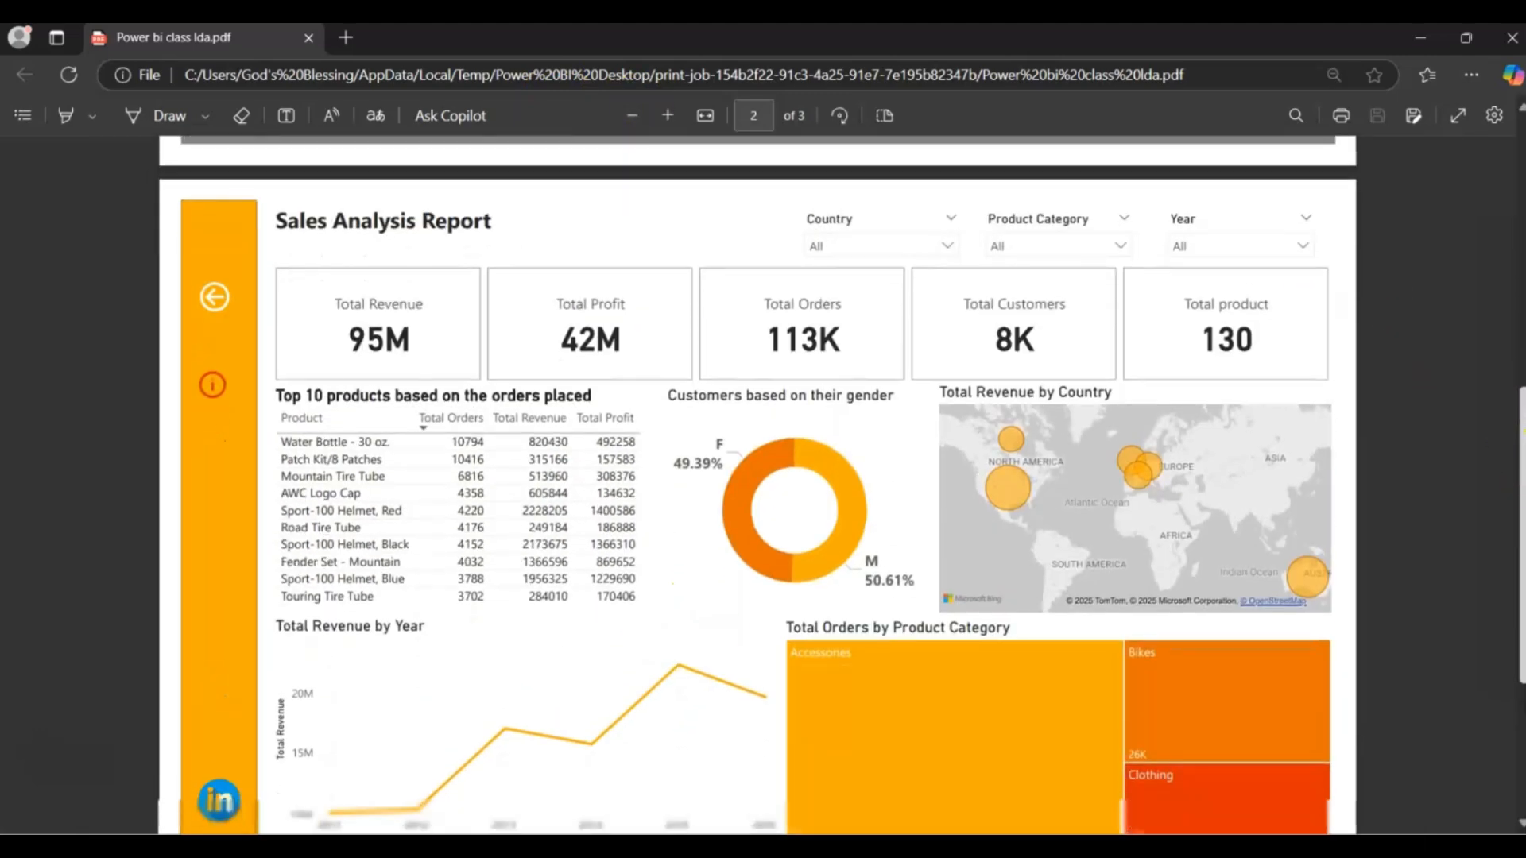
scroll(758, 485, down, 1)
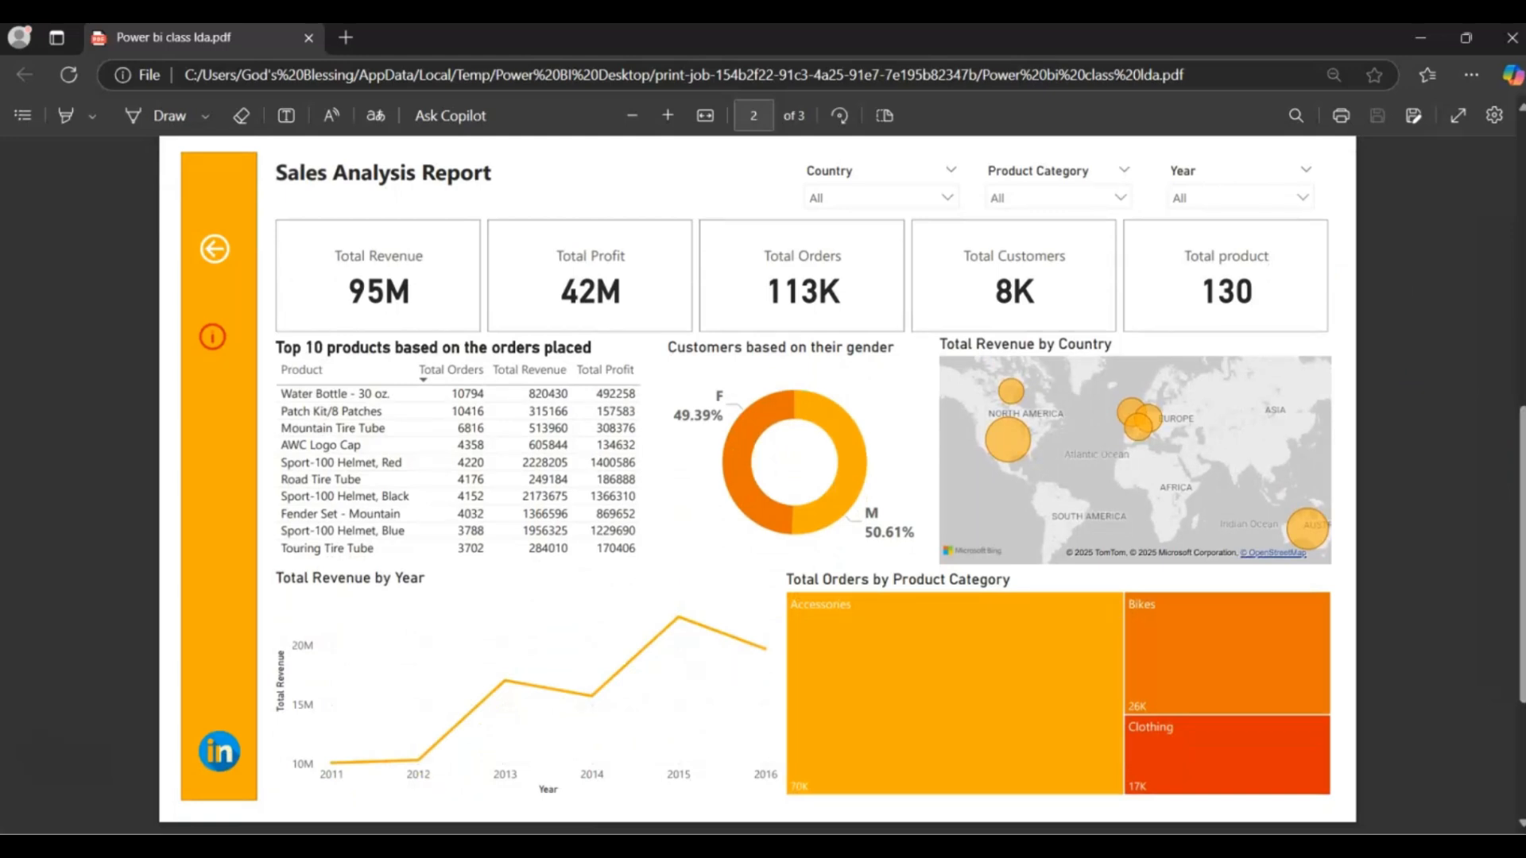
drag(1522, 447, 1522, 440)
scroll(758, 484, down, 1)
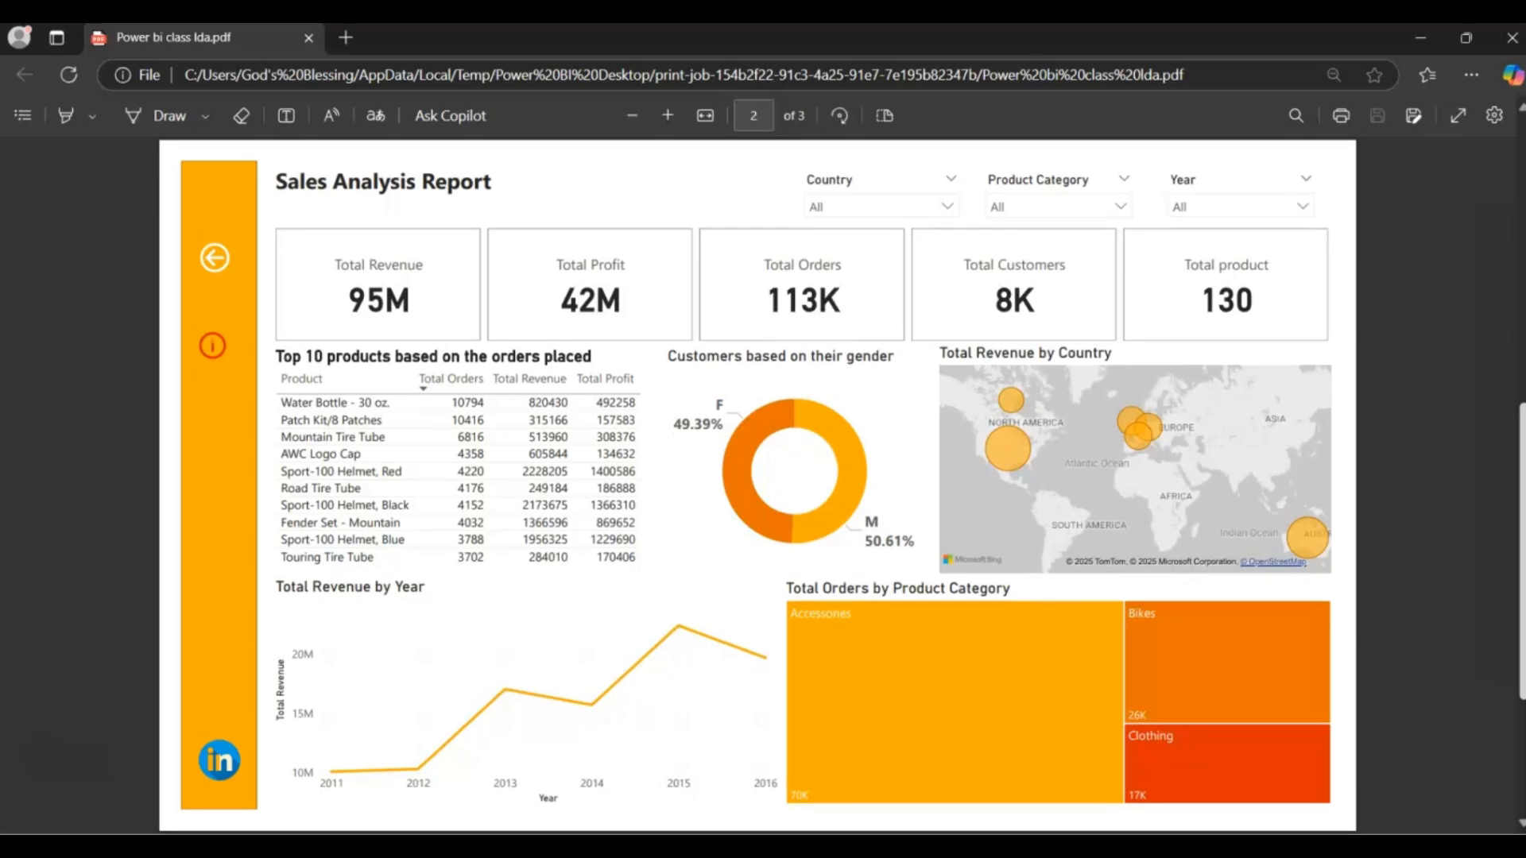
scroll(758, 485, down, 1)
scroll(758, 485, up, 1)
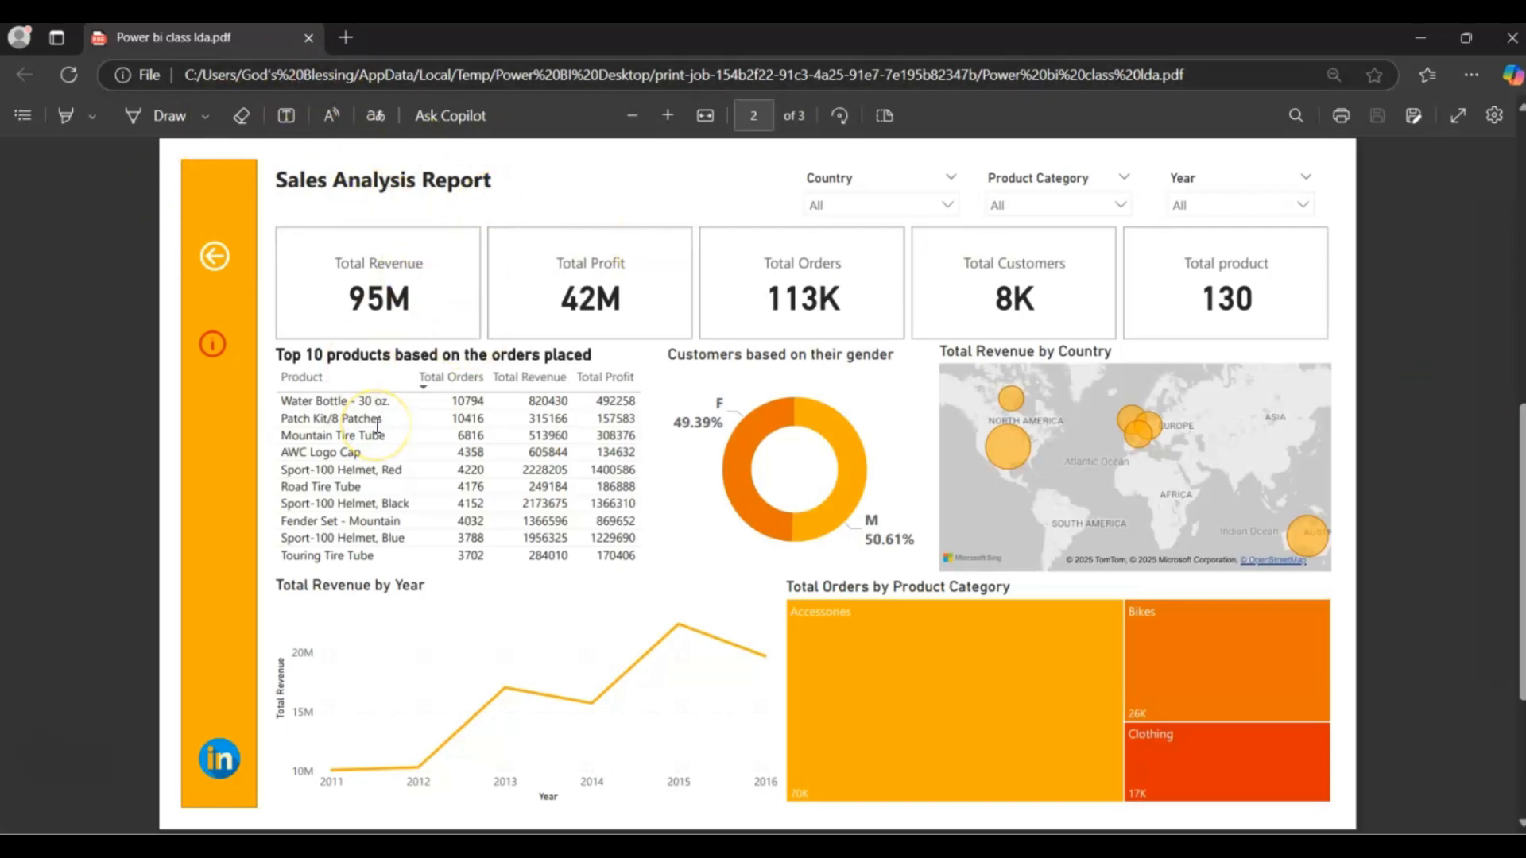
key(alt+Tab)
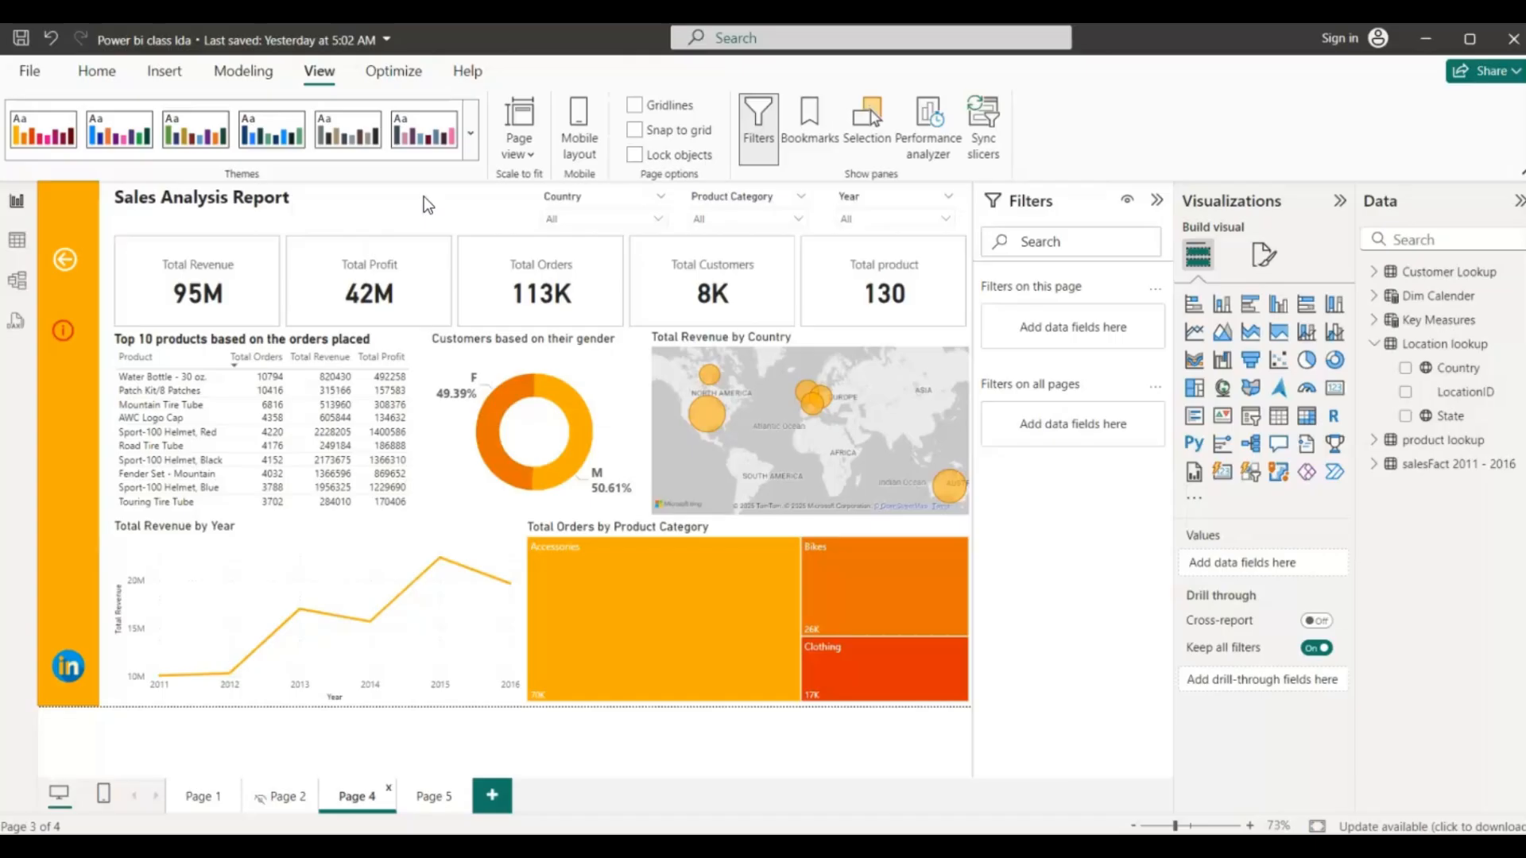